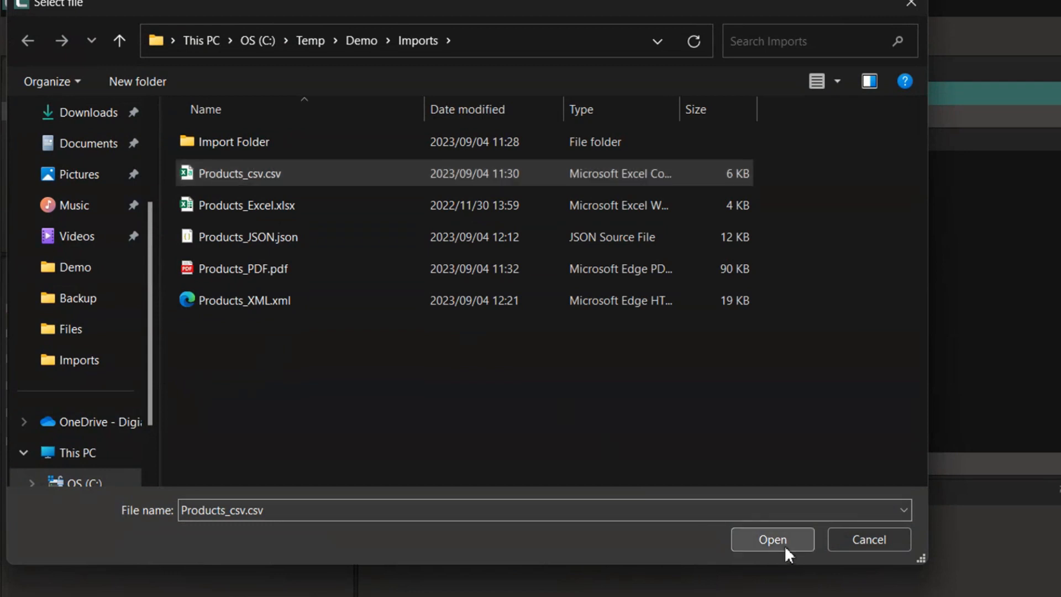
- Read Products_csv.csv with Default encoding, returning the file line by line
click(784, 545)
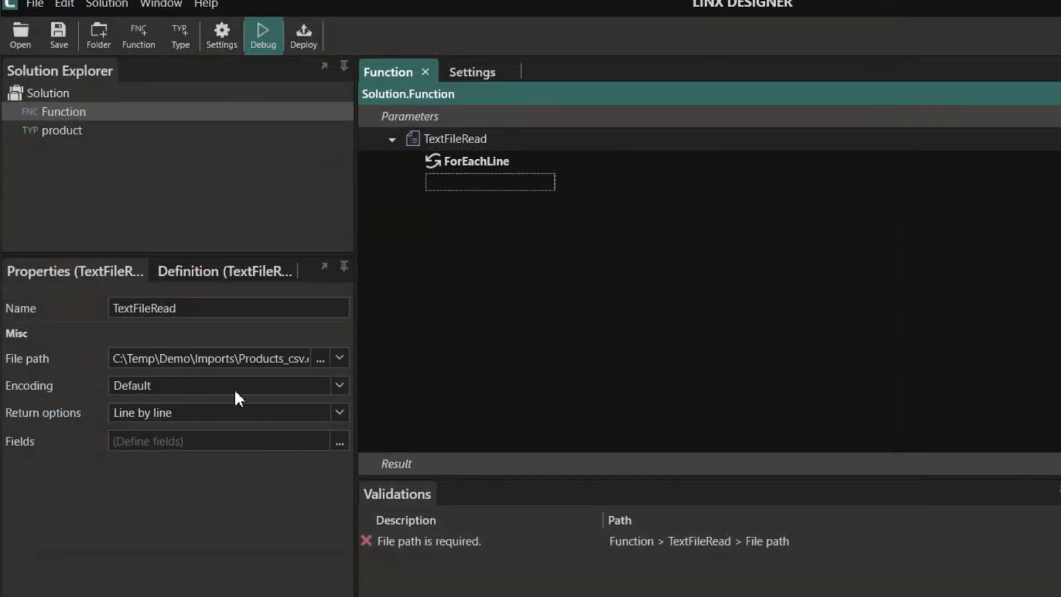
click(340, 385)
click(339, 384)
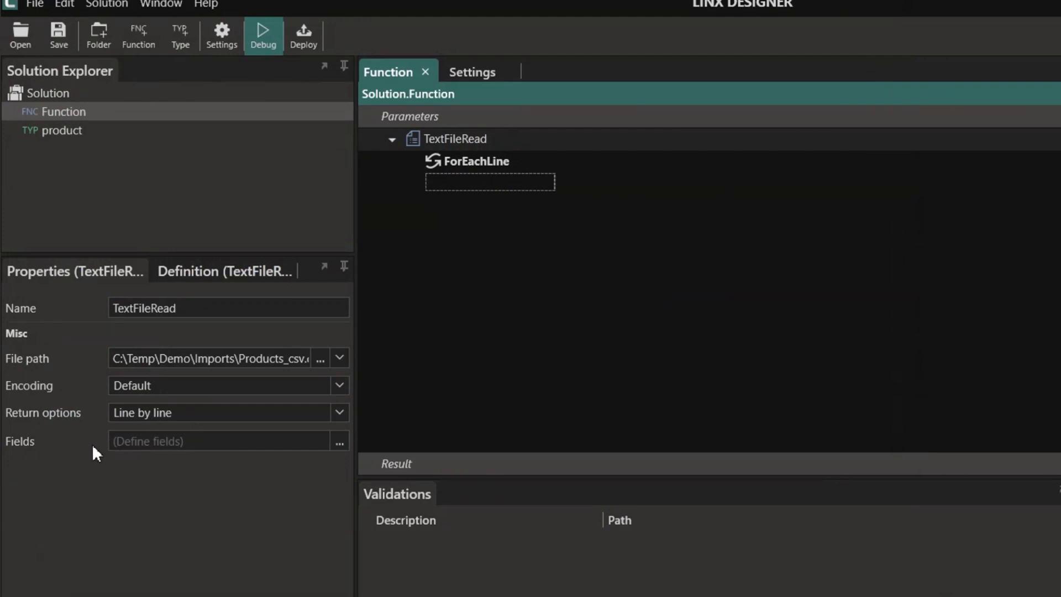
click(338, 412)
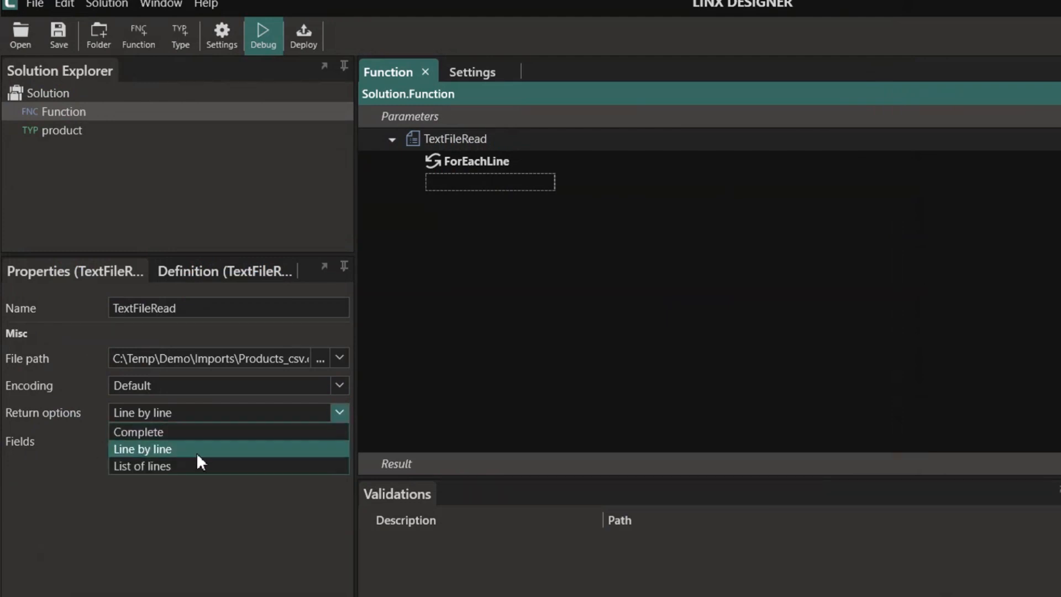
click(339, 412)
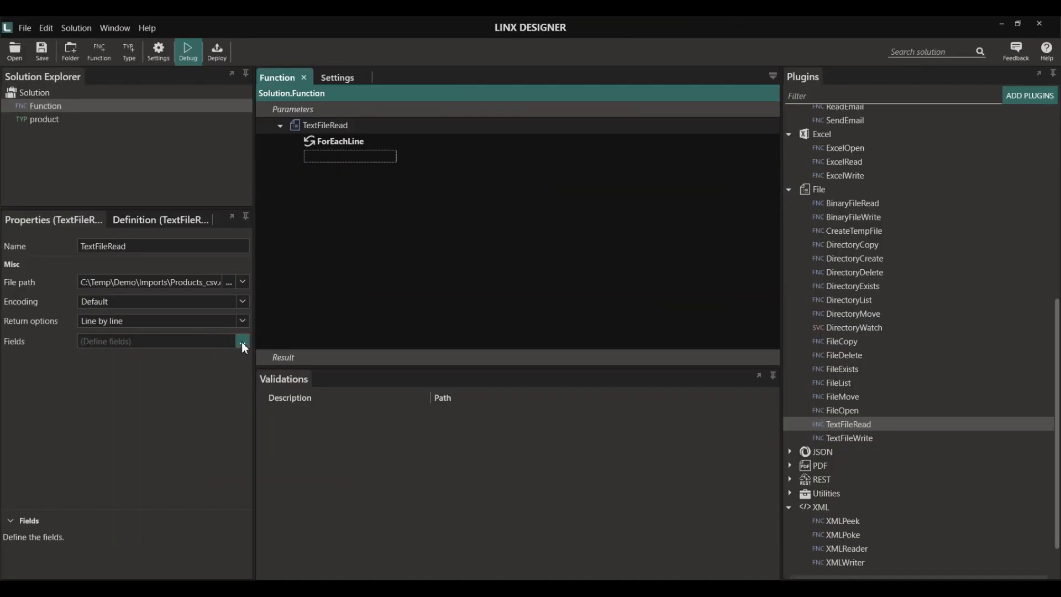
- Set the file's fields to use a custom ';' delimiter
click(242, 341)
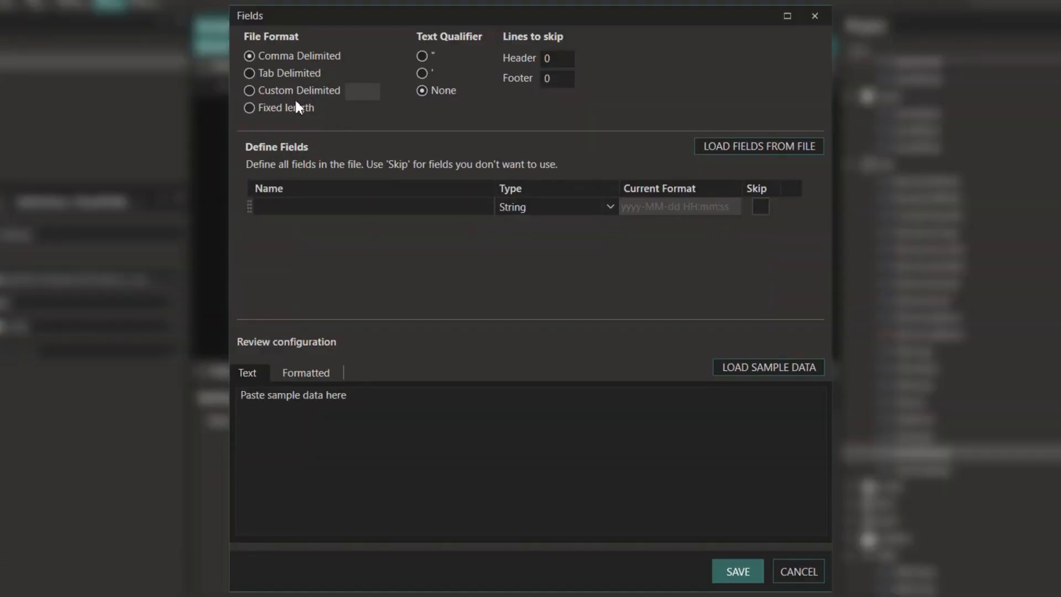
click(248, 93)
click(356, 98)
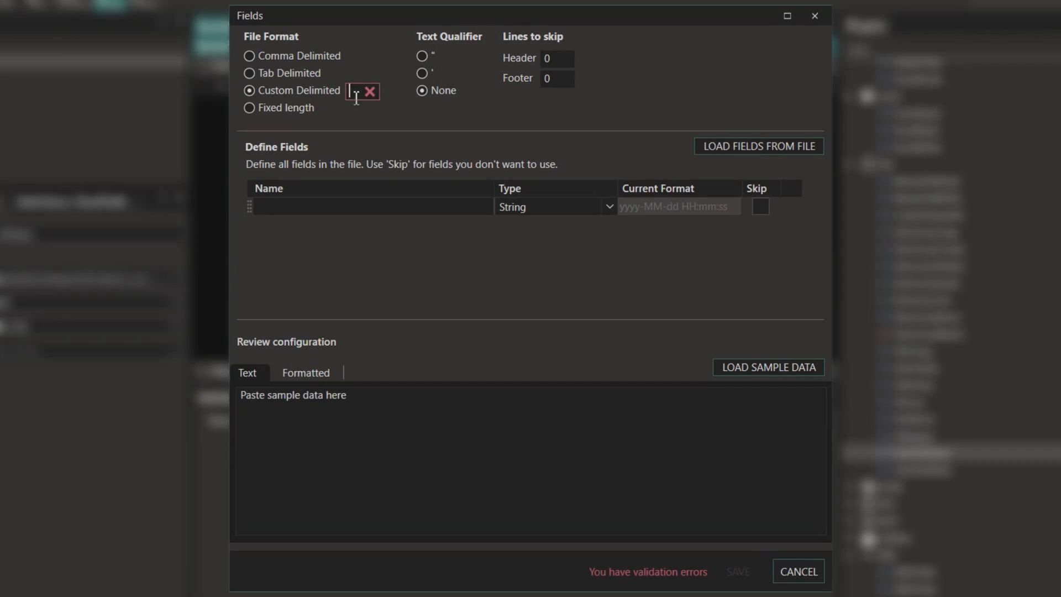
text(;)
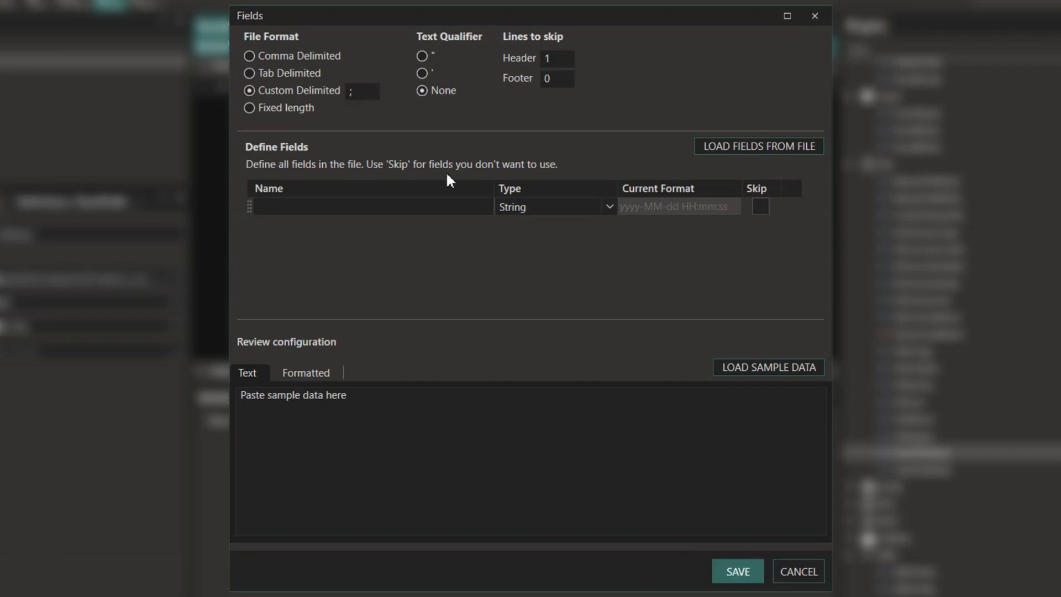
- Load ID, Name, Price and Qty fields from Products_csv.csv, discarding a trial Boolean 'Test' field
click(744, 146)
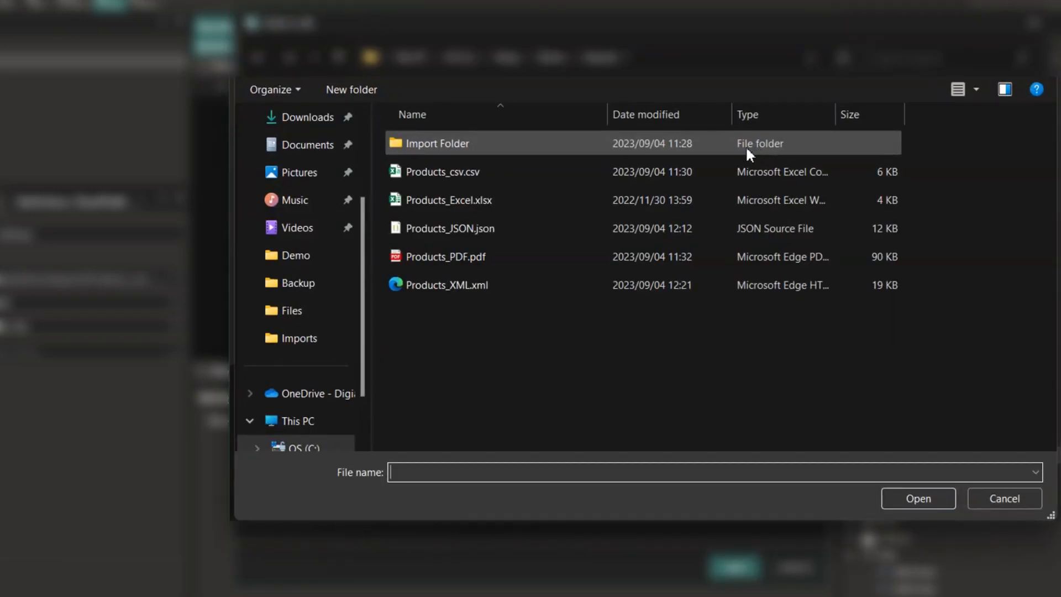
click(449, 172)
click(904, 499)
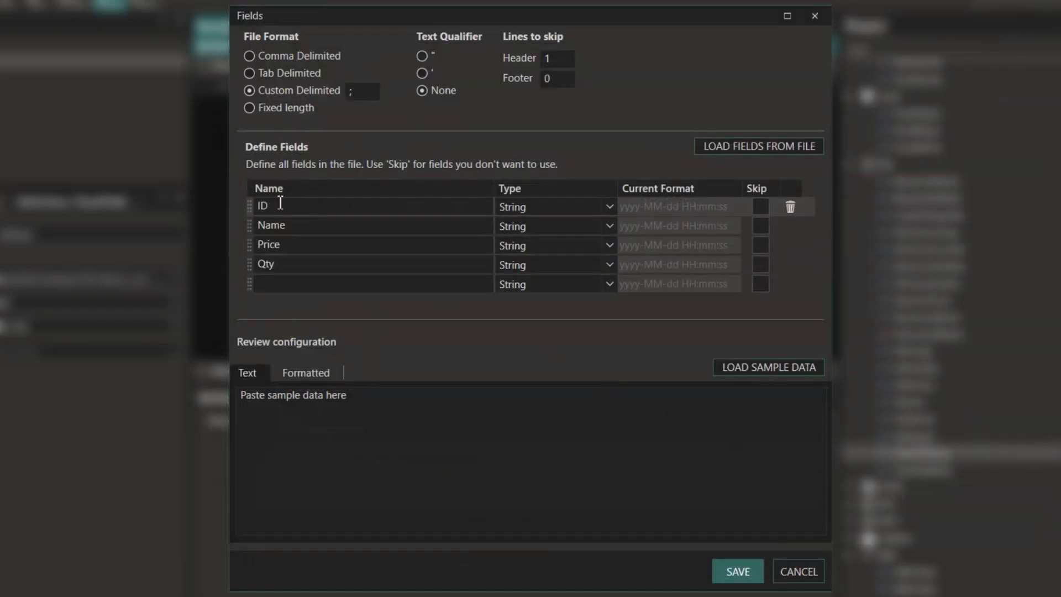
click(281, 282)
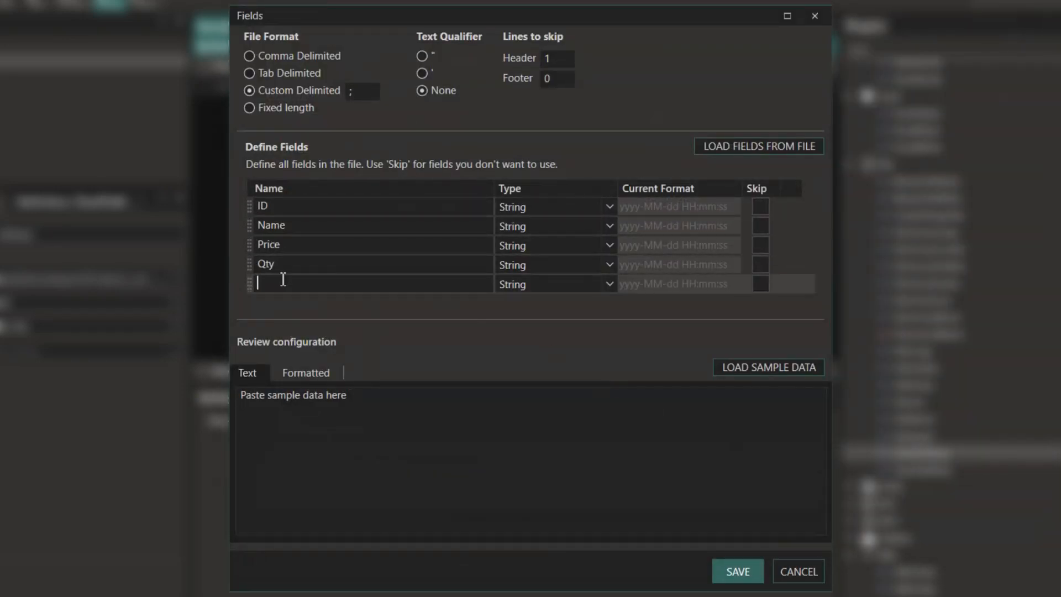
text(Z)
key(BackSpace)
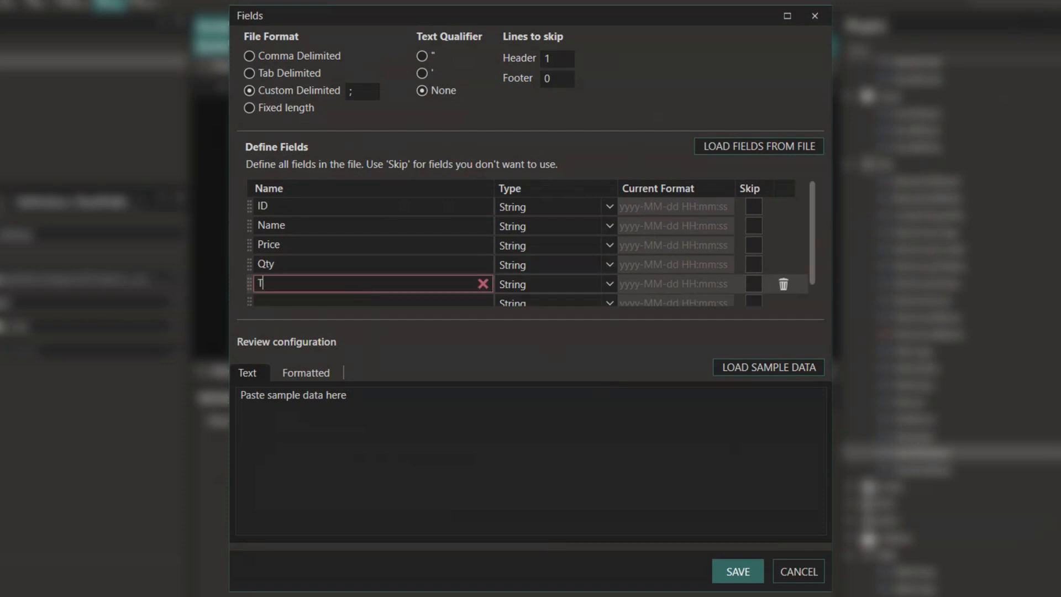
text(Test)
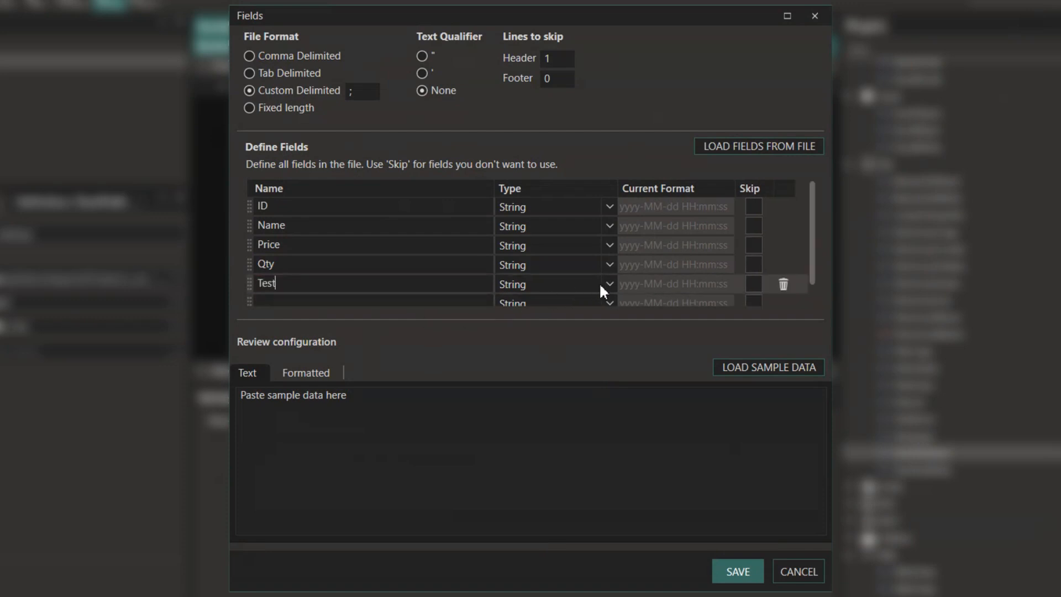
click(609, 284)
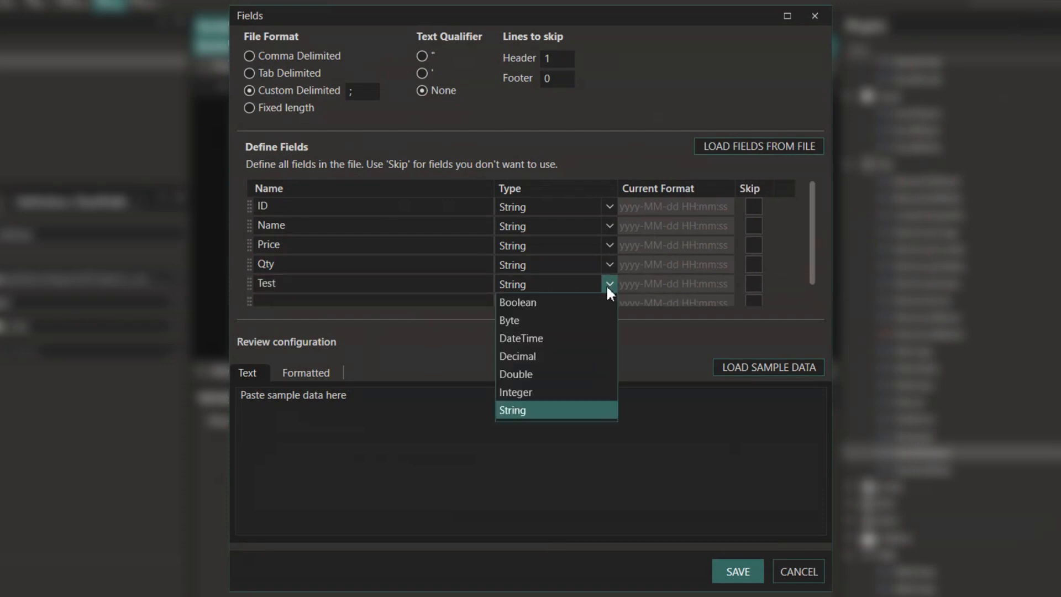
click(529, 302)
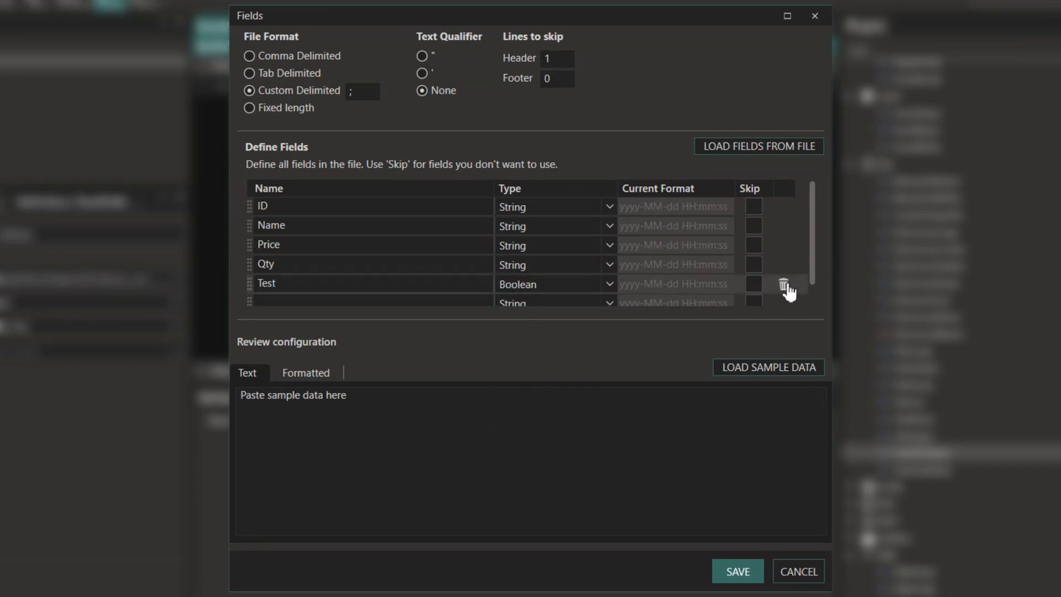
click(784, 284)
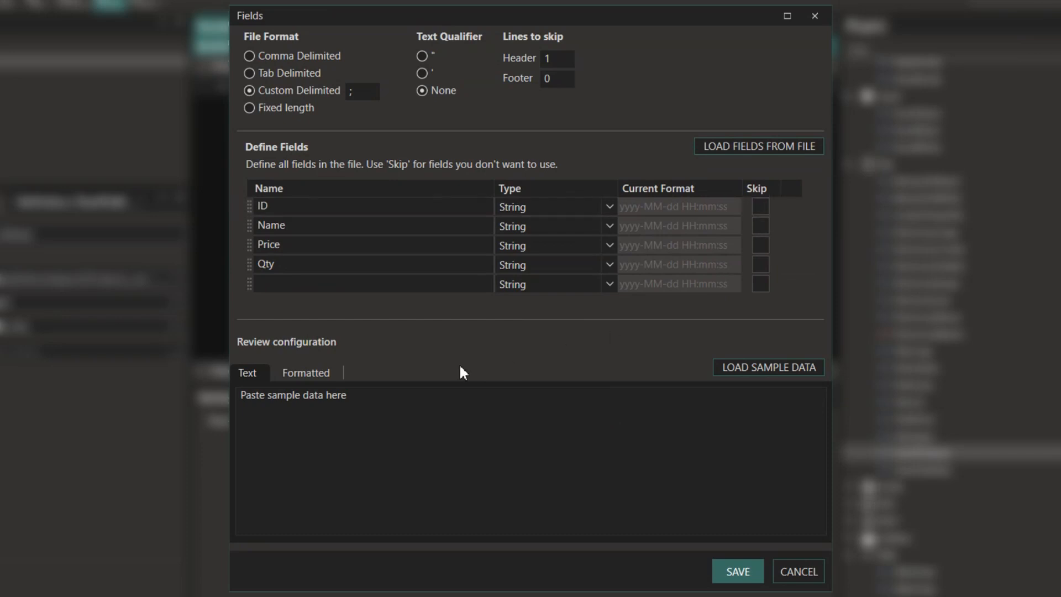
- Load Products_csv.csv as sample data, preview it formatted, and save the fields
click(750, 366)
click(473, 173)
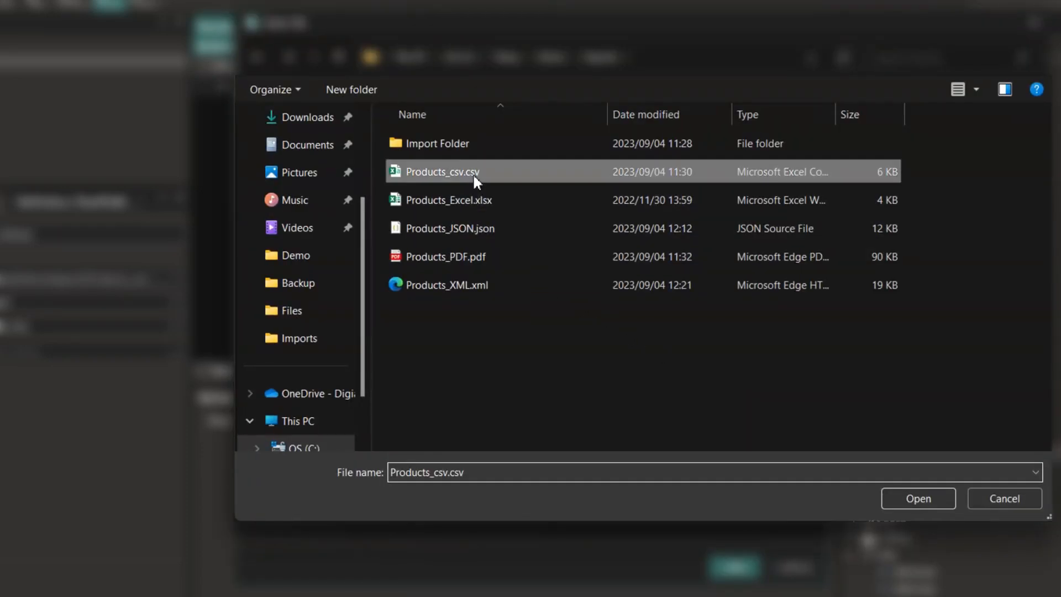
click(903, 494)
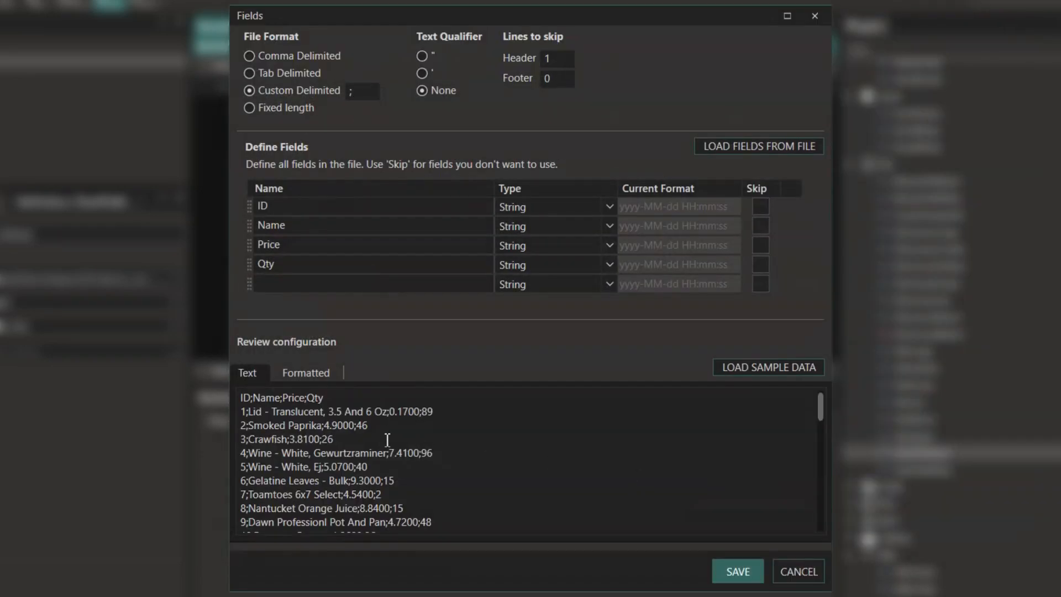
click(319, 373)
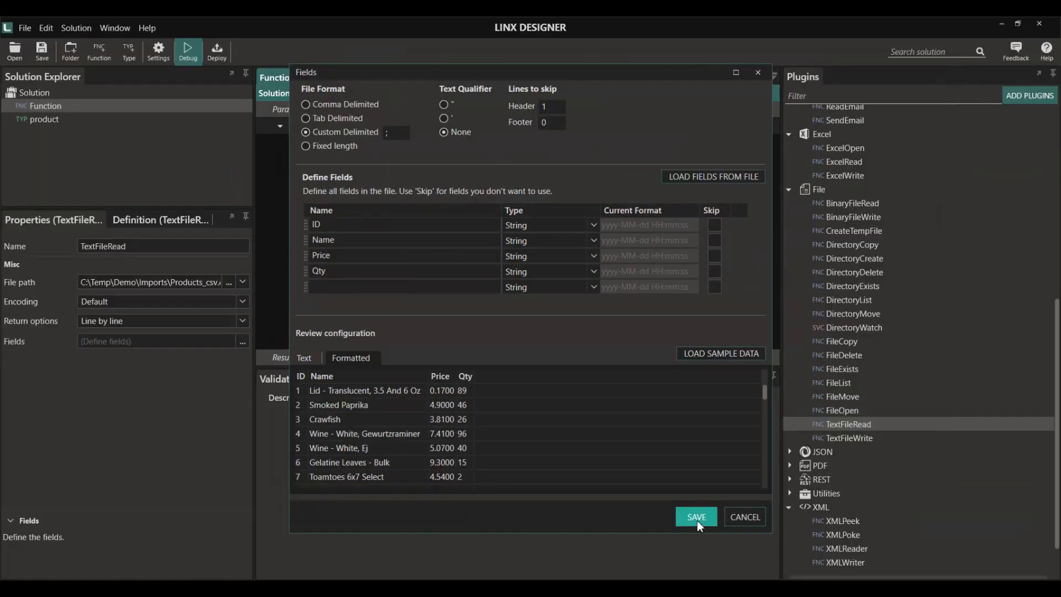
click(738, 570)
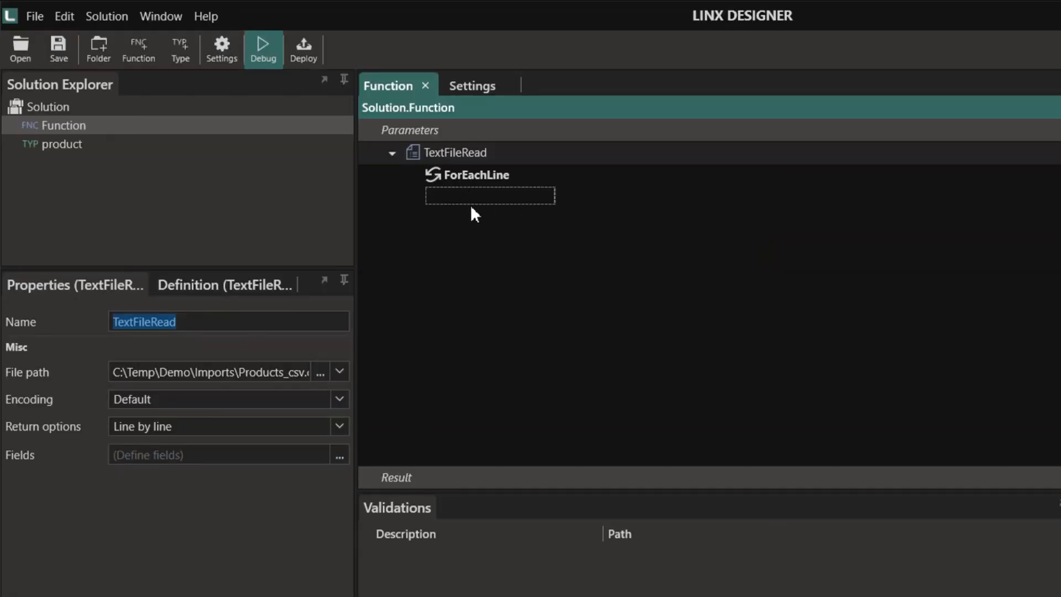
- Make TextFileRead return a list of lines and put a breakpoint on it
click(449, 157)
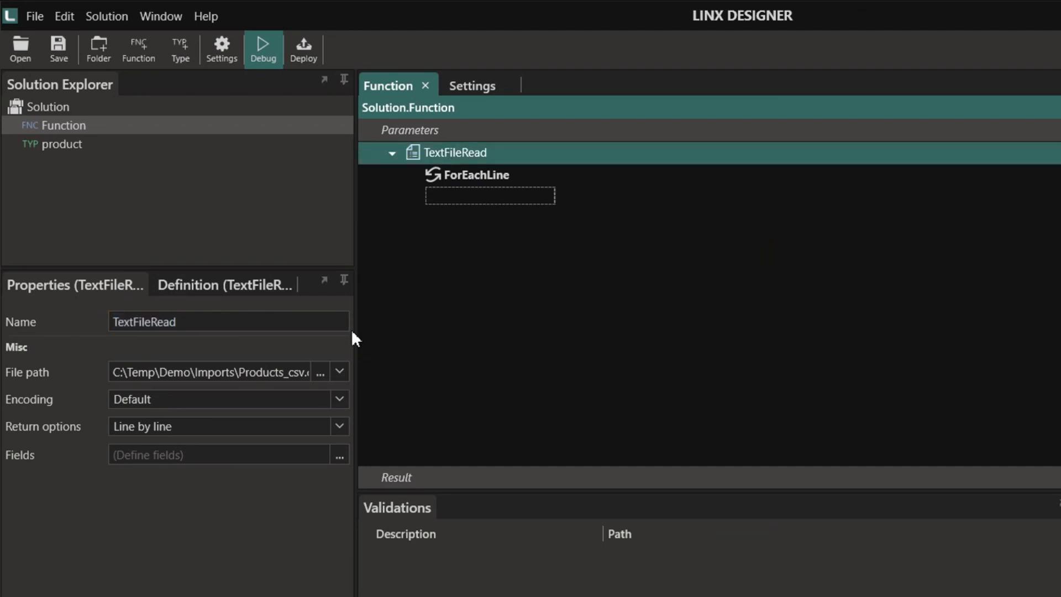
click(341, 421)
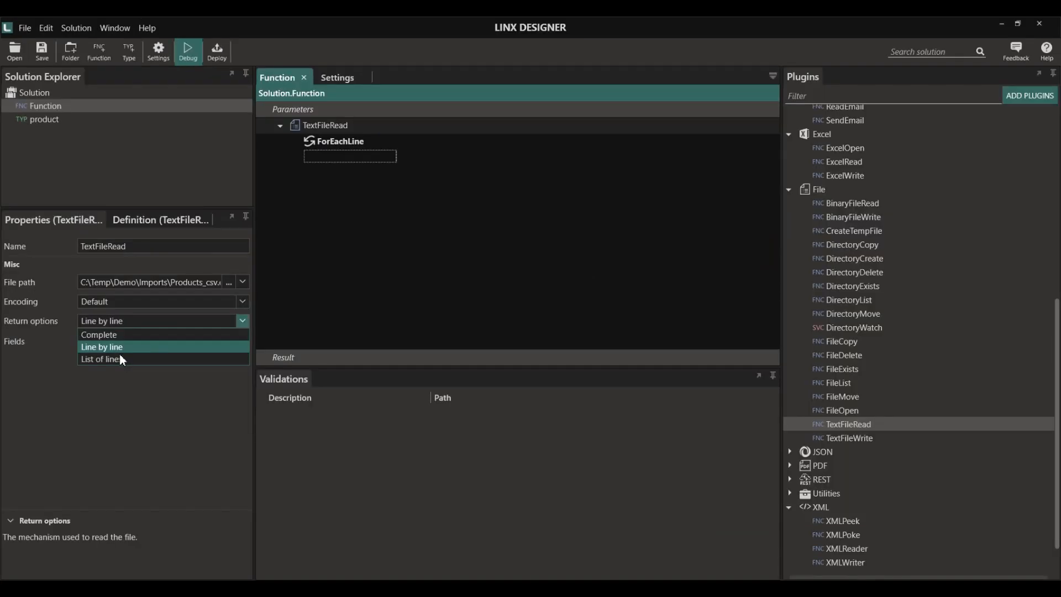
click(164, 478)
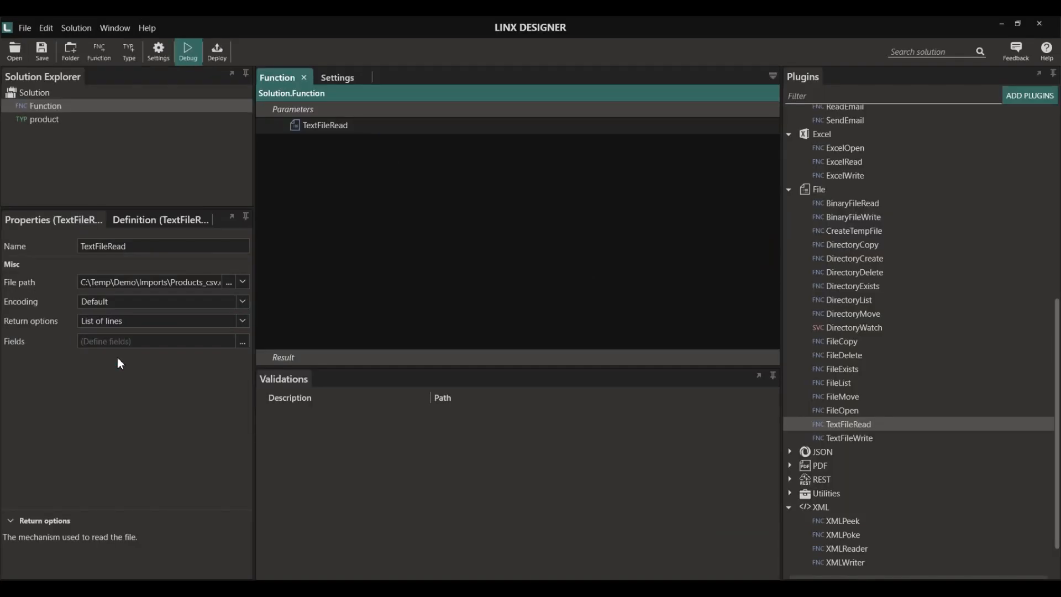
right_click(327, 135)
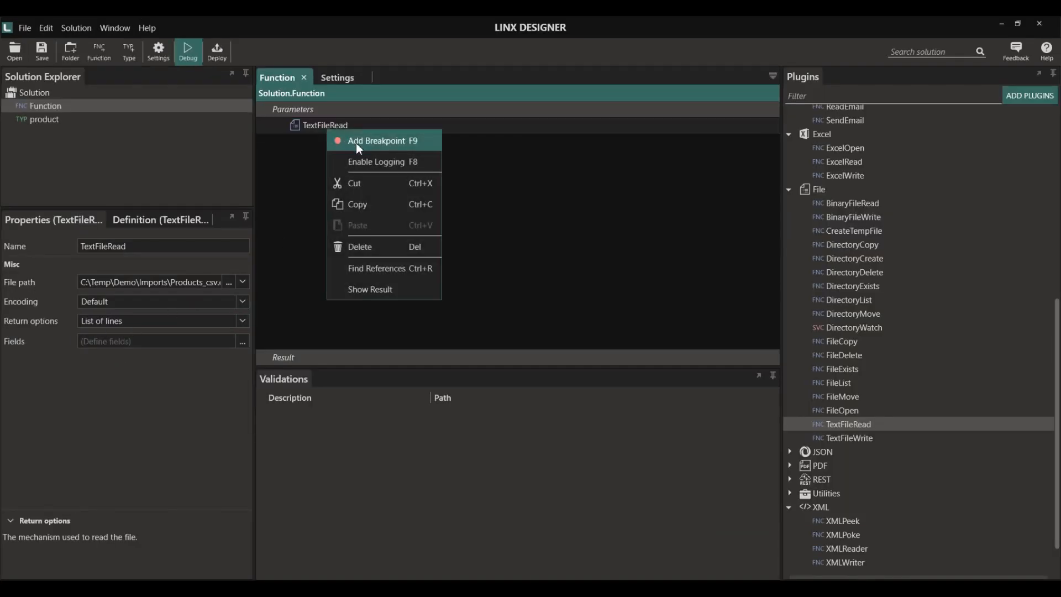
click(356, 142)
- Debug past TextFileRead, inspect the first three product records, then stop and exit debug
click(192, 54)
click(15, 49)
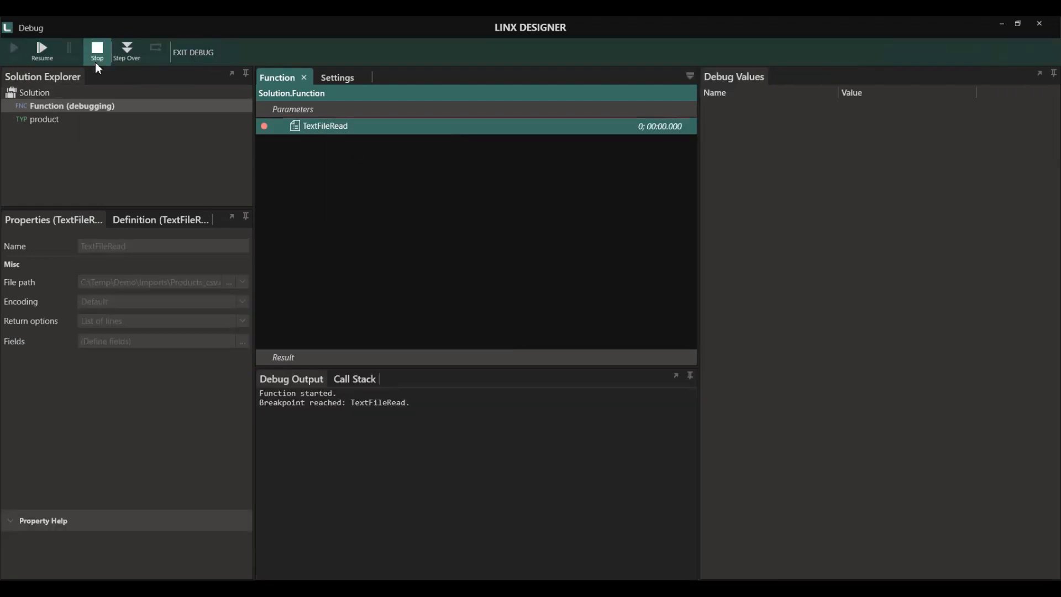
click(126, 50)
click(709, 108)
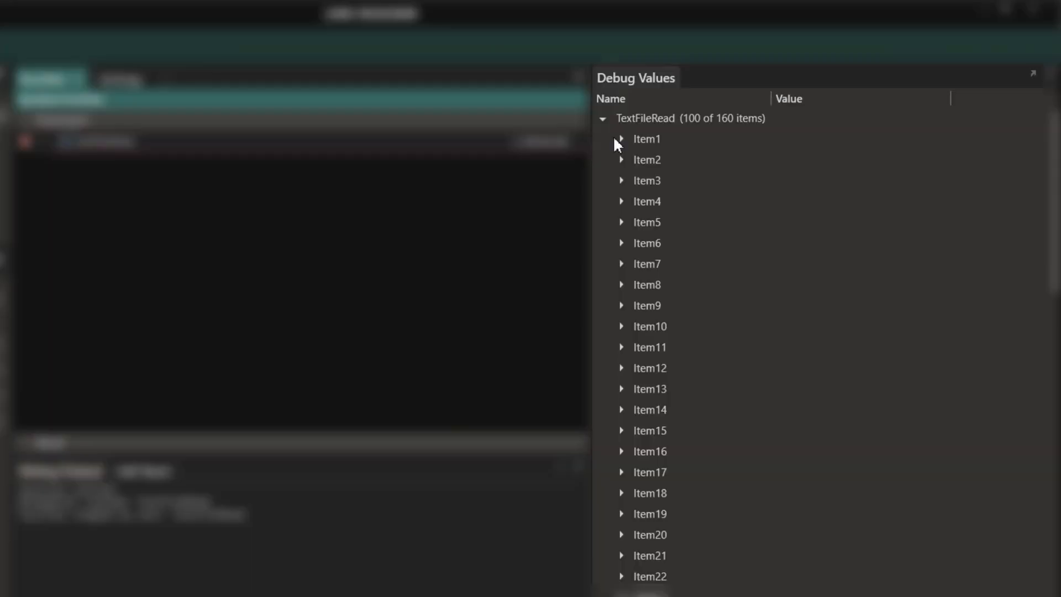
click(723, 123)
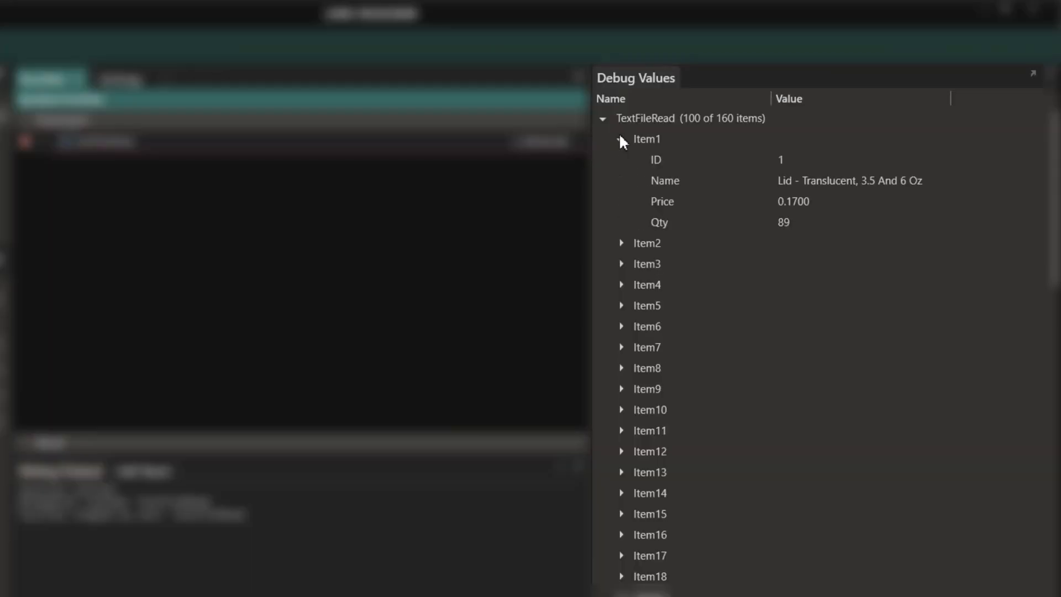
click(621, 243)
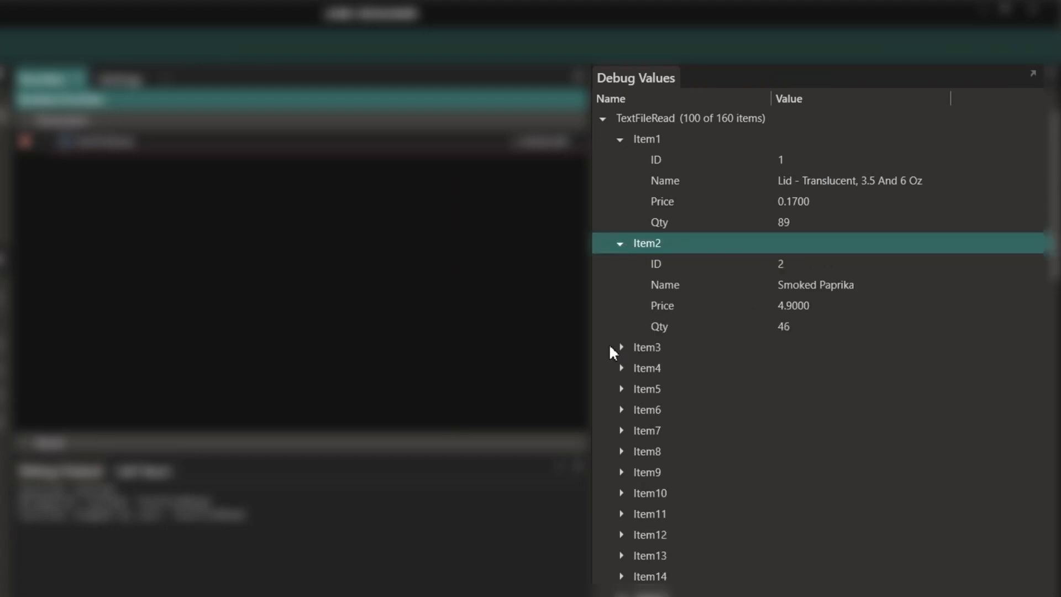
click(621, 347)
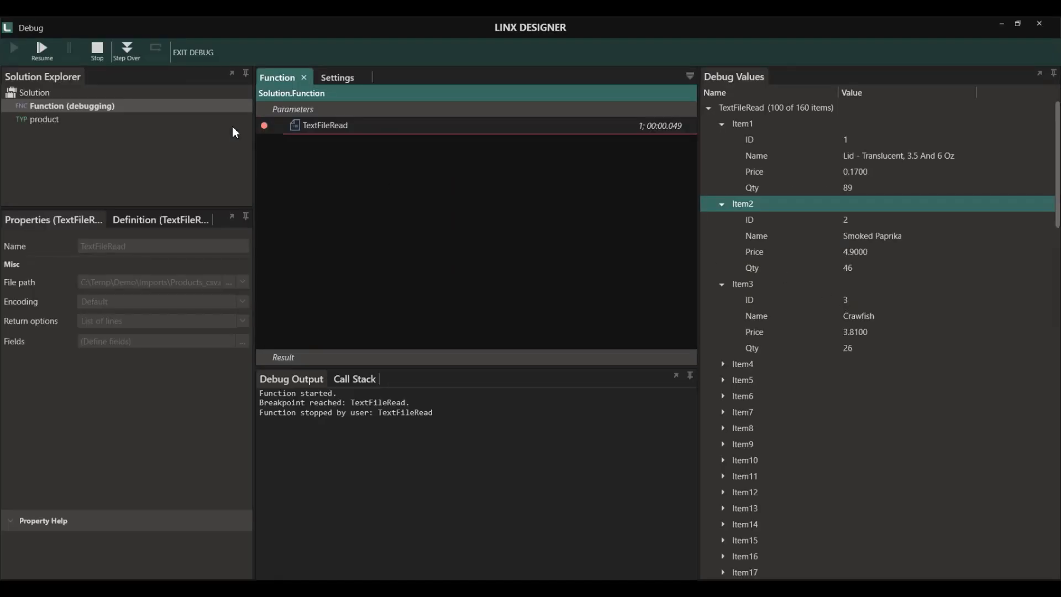
click(97, 48)
click(162, 52)
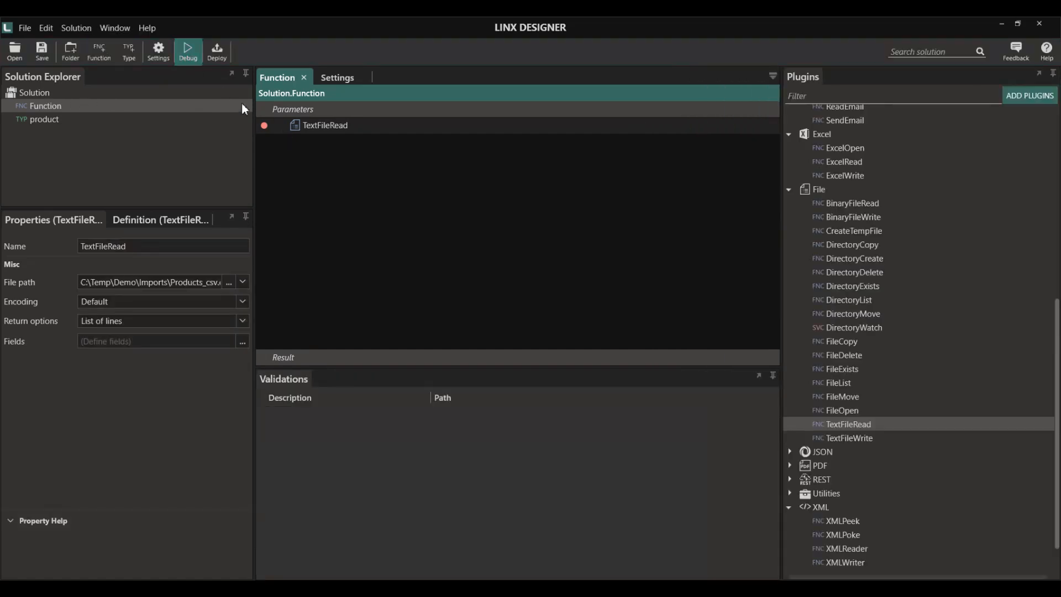
- Switch TextFileRead back to returning the file line by line
click(309, 125)
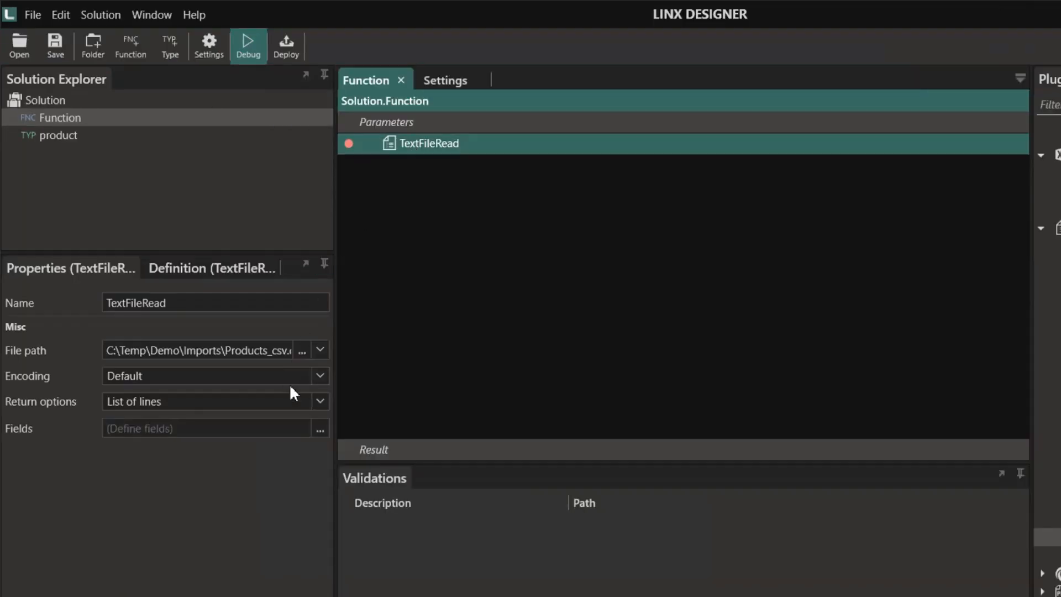
click(325, 401)
click(183, 435)
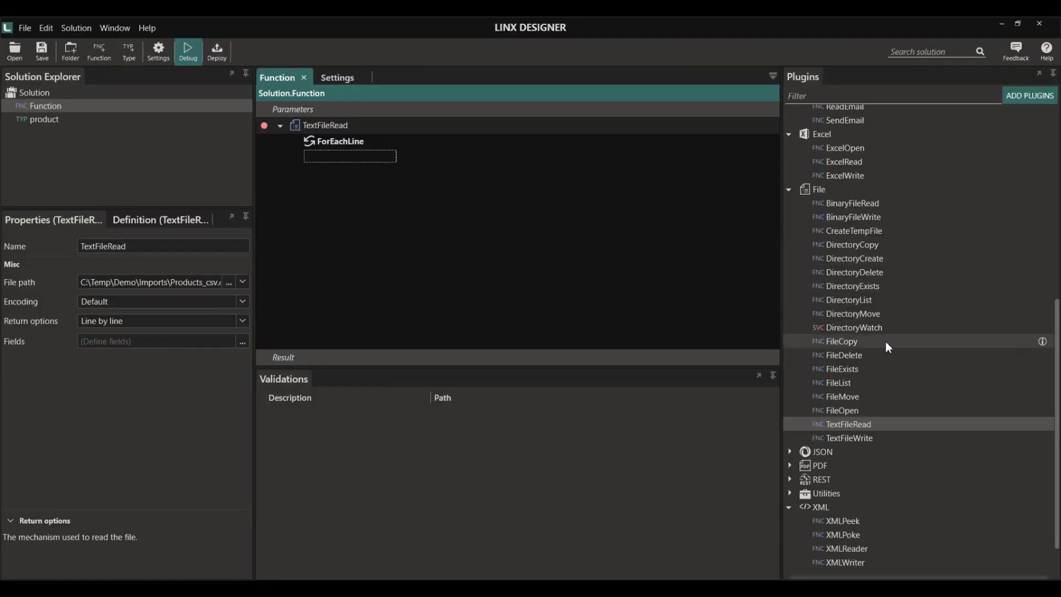
scroll(883, 382, down, 2)
scroll(884, 379, up, 5)
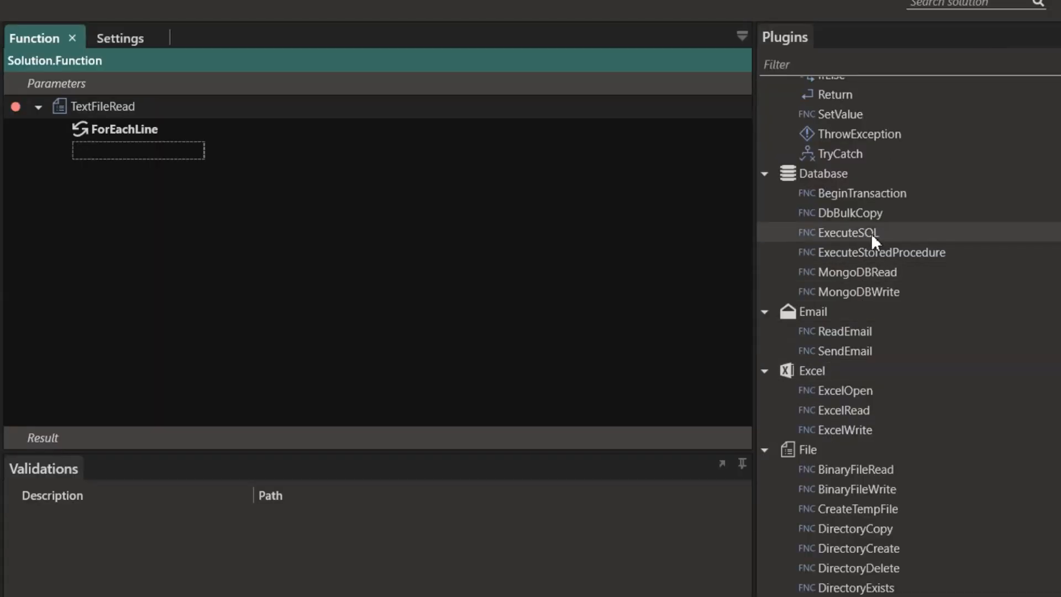
- Add an ExecuteSQL step inside ForEachLine using =$.Settings.DB_Connection as its connection string
drag(863, 214, 389, 168)
drag(193, 164, 158, 148)
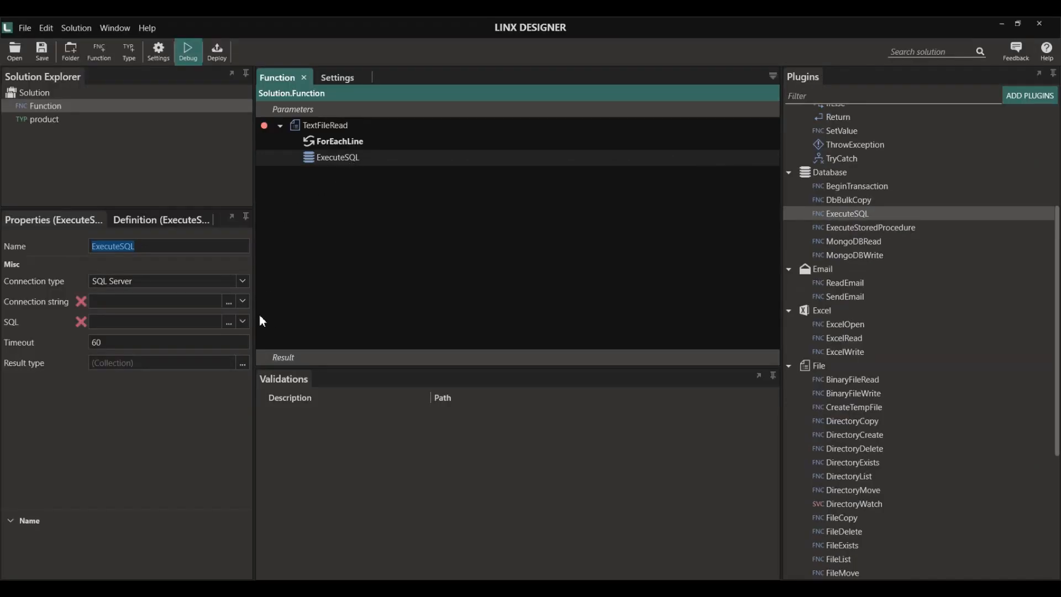
click(243, 301)
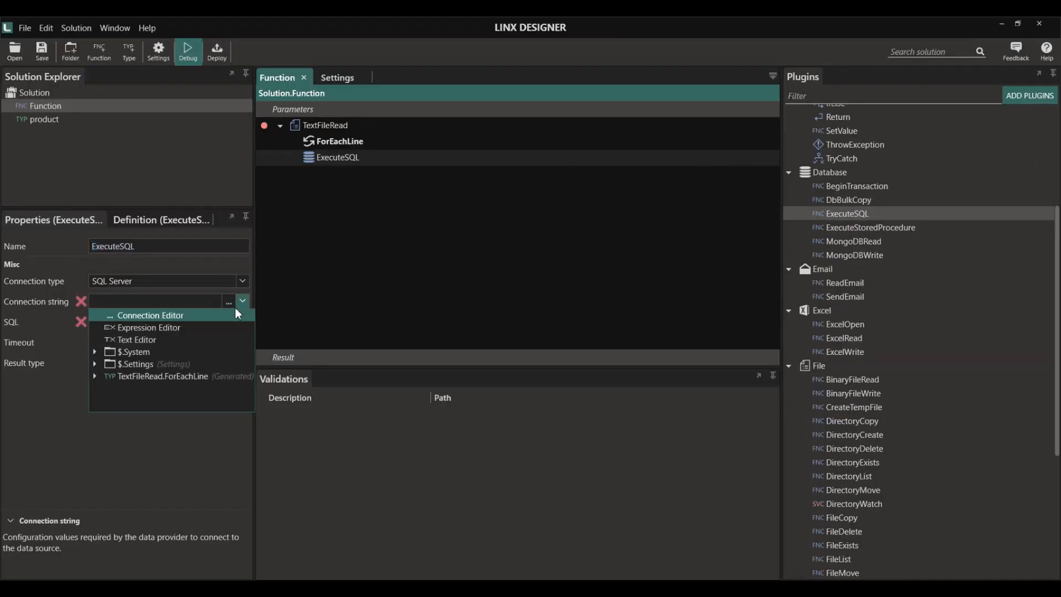
click(93, 376)
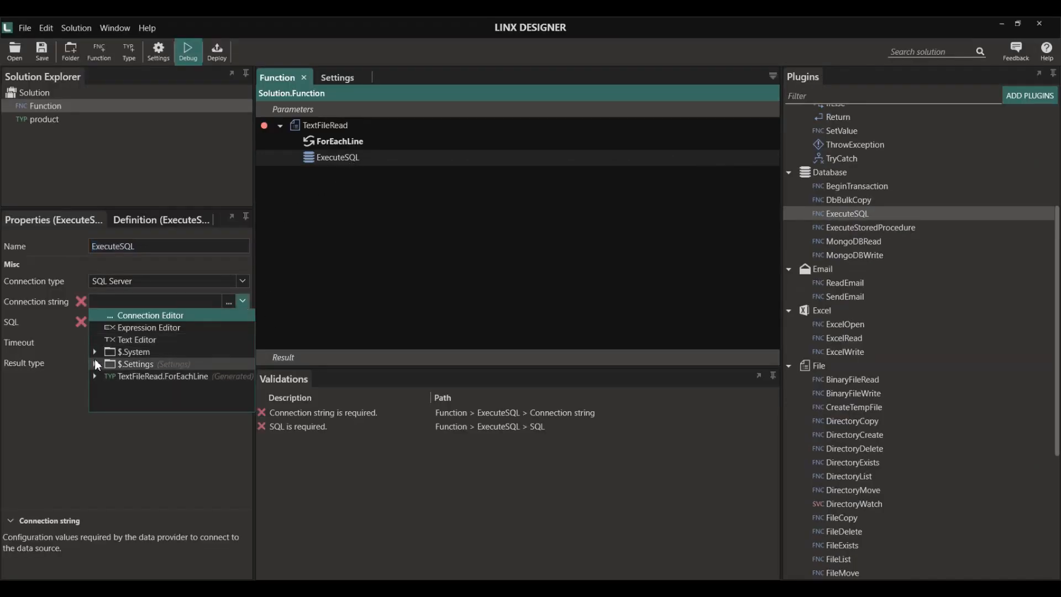
click(95, 363)
click(131, 377)
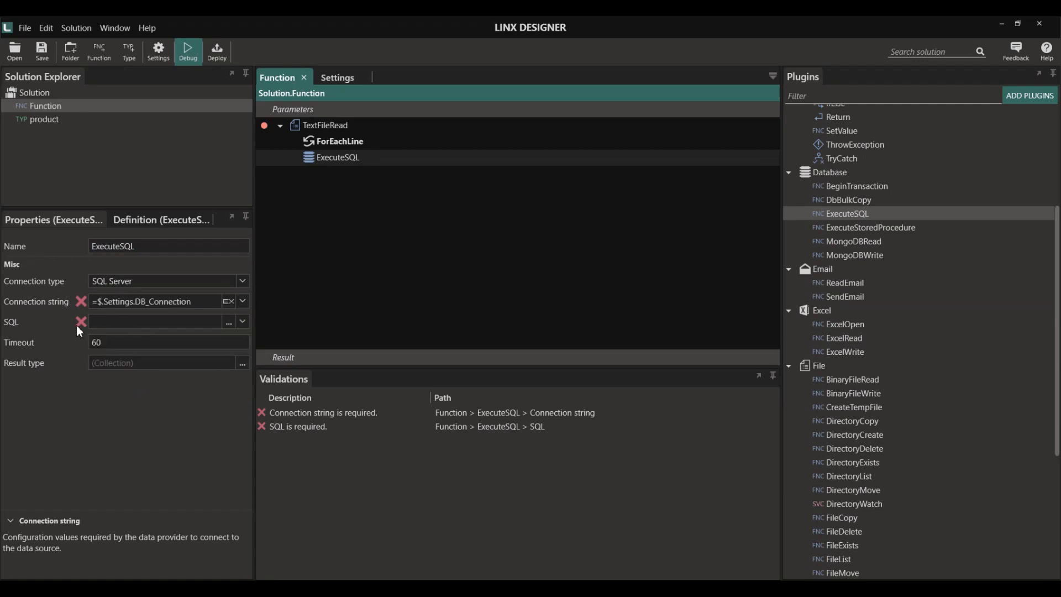
- Generate an INSERT statement template for table dbo.Products_Import
click(231, 322)
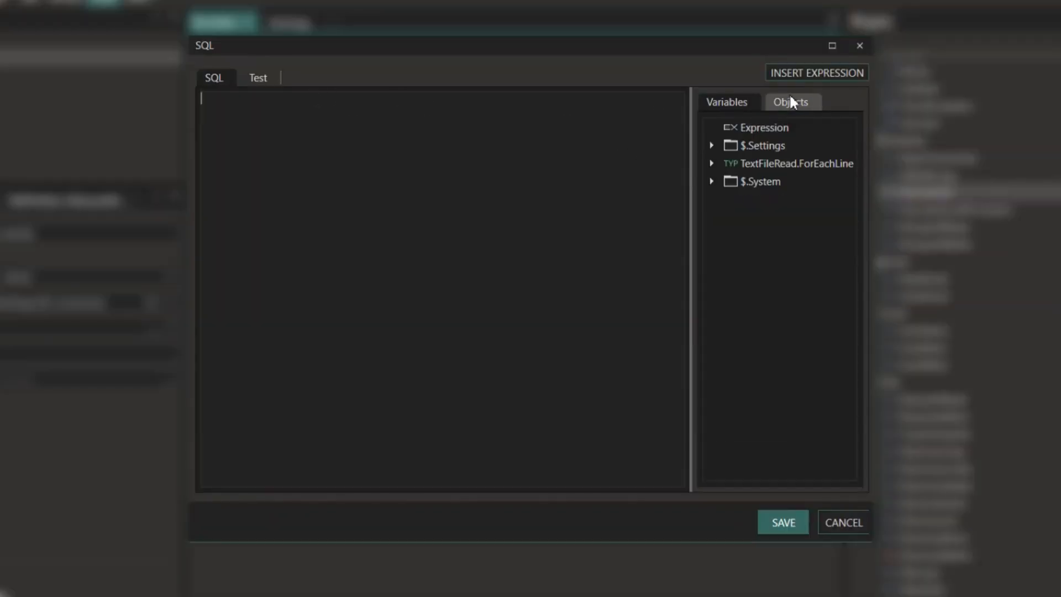
click(791, 101)
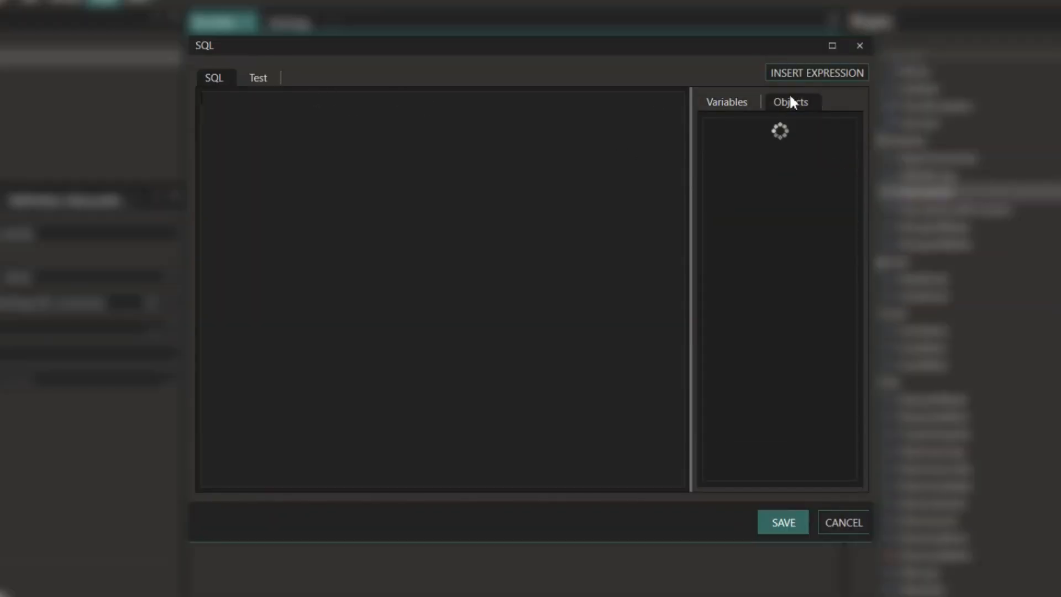
click(711, 126)
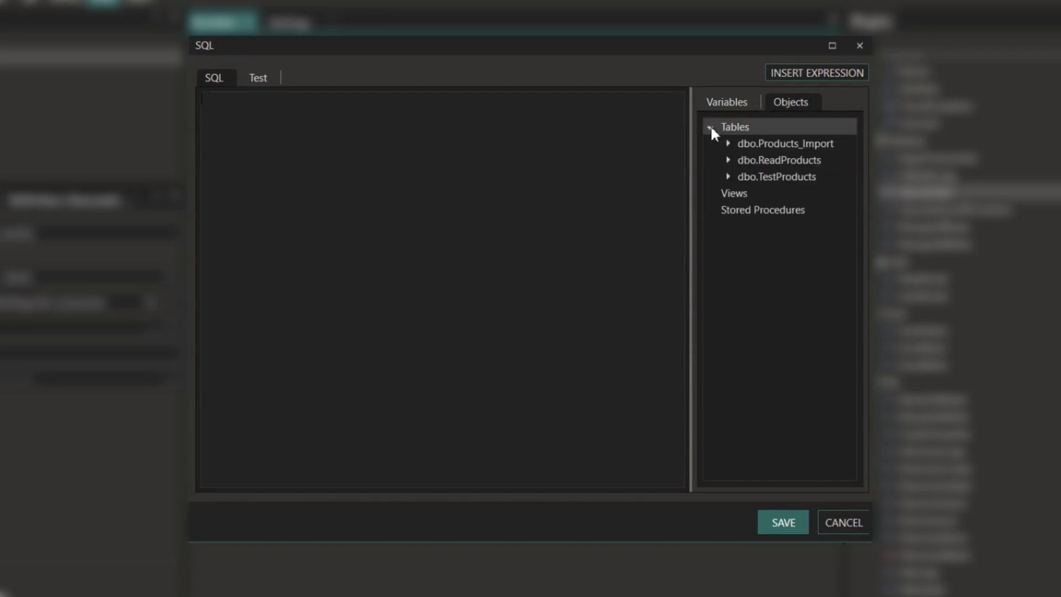
right_click(786, 154)
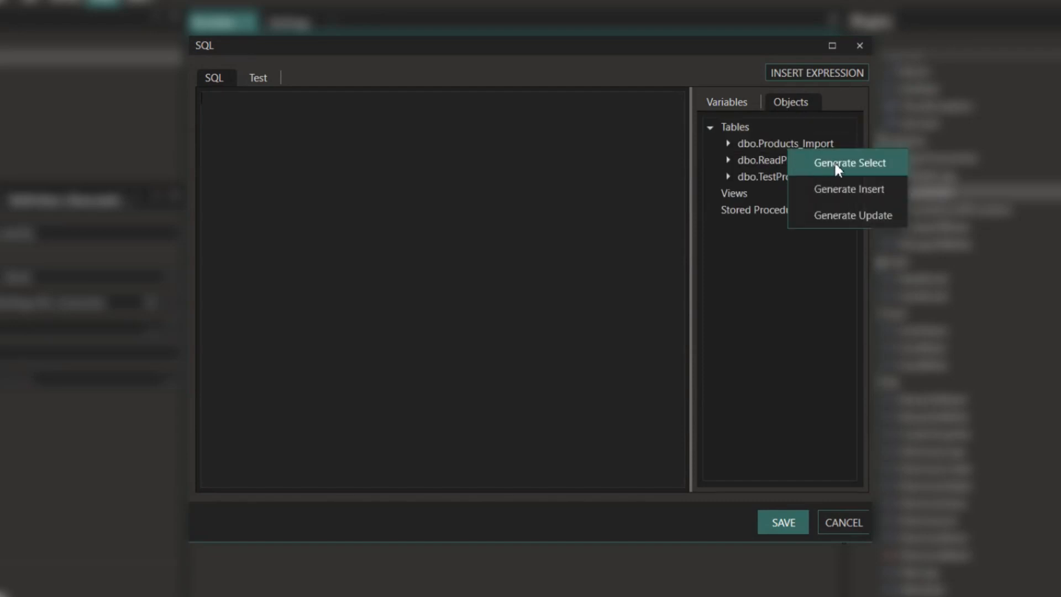
click(843, 190)
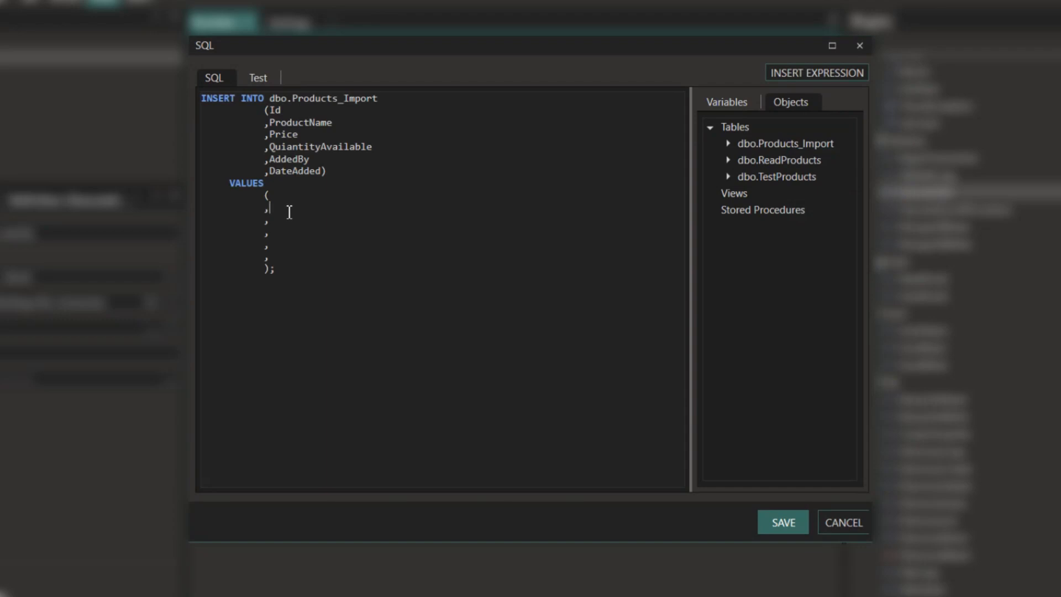
- Fill the first four VALUES with the line's ID, Name, Price and Qty fields
click(301, 109)
click(290, 200)
click(711, 164)
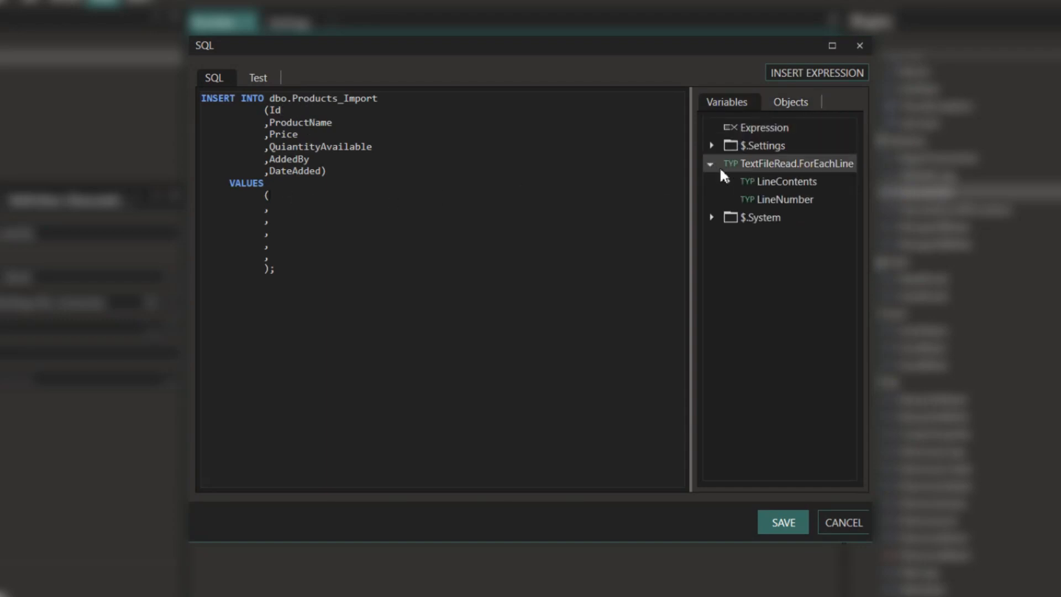
click(726, 182)
click(787, 202)
double_click(786, 198)
click(310, 216)
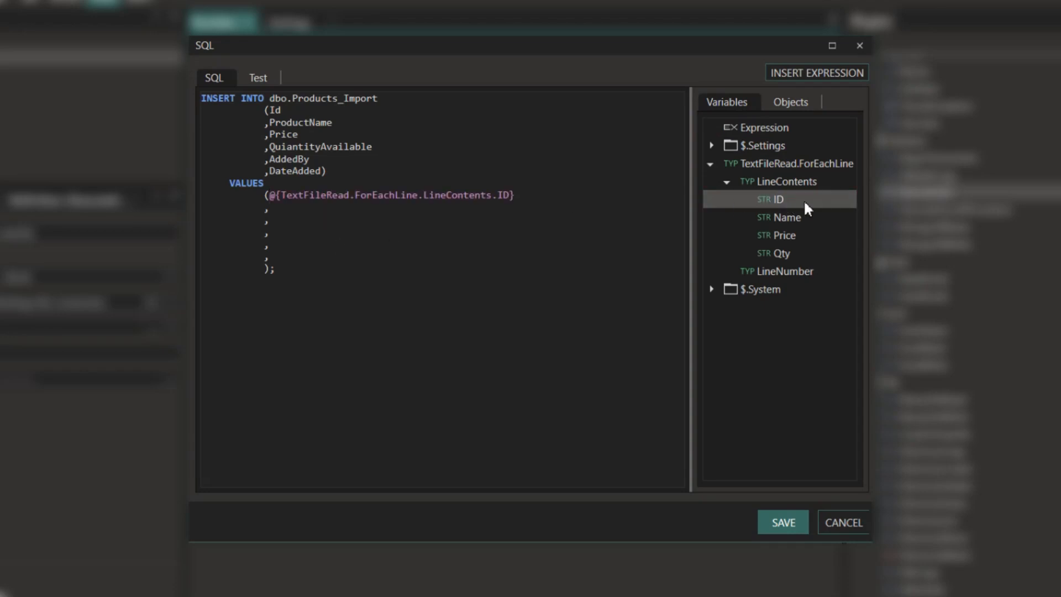
double_click(787, 217)
click(307, 221)
double_click(787, 235)
click(284, 232)
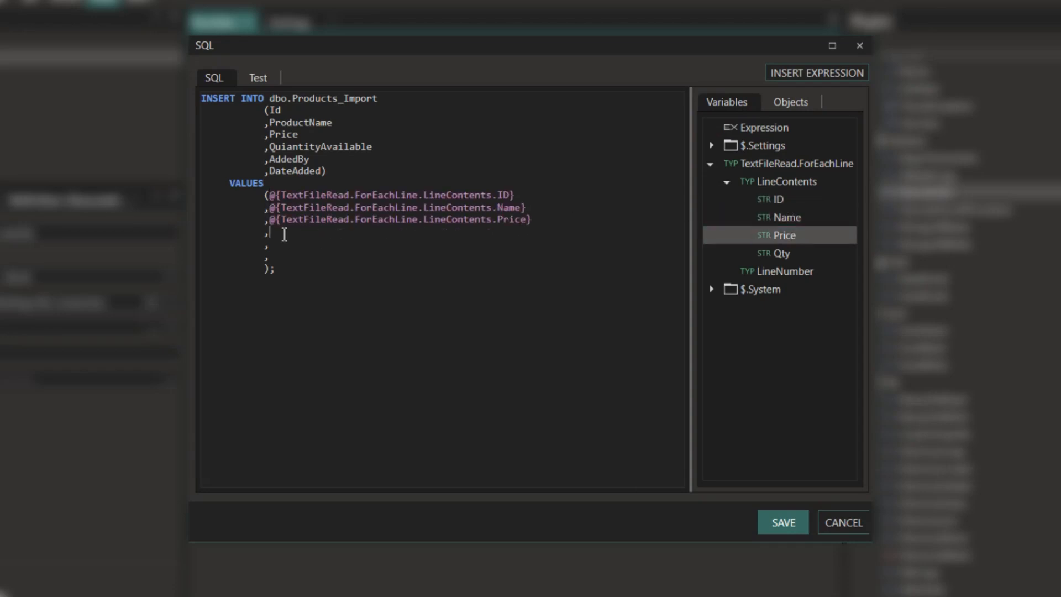
double_click(784, 252)
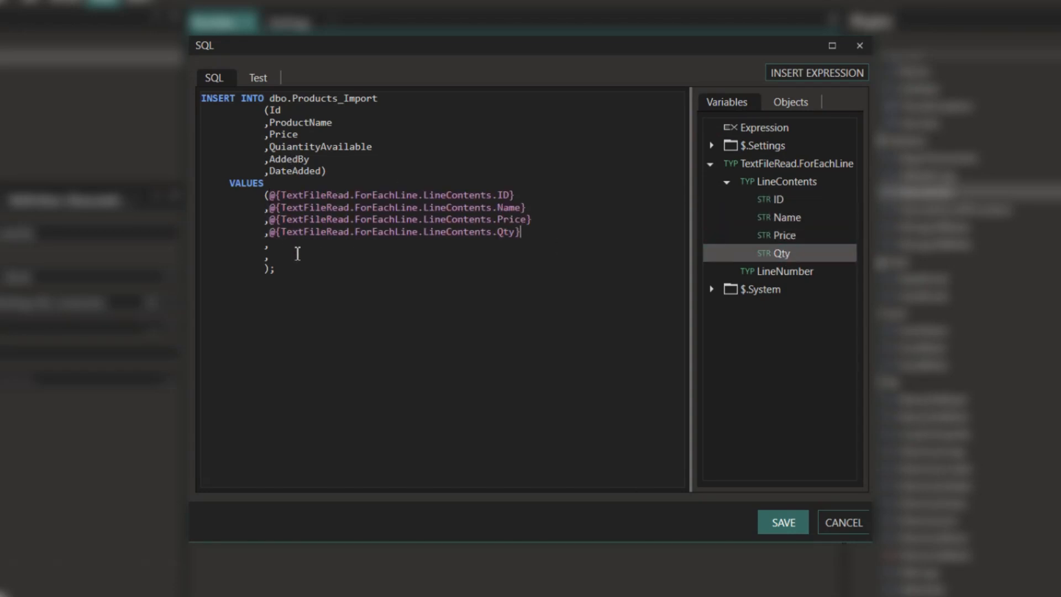
- Add 'Test' and CurrentDateTime as the last values and save the INSERT statement
text('Test')
click(298, 257)
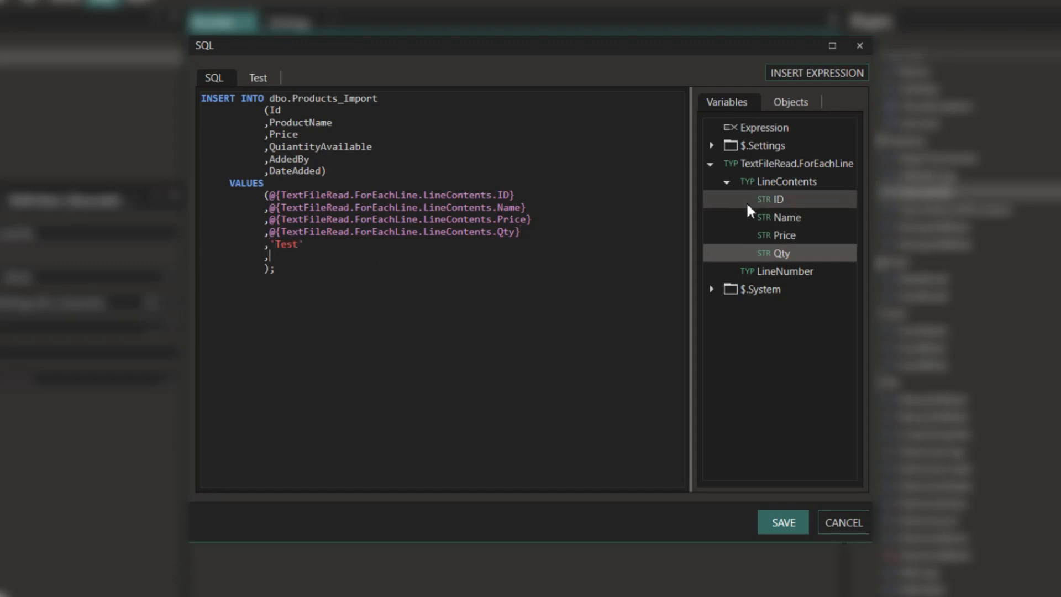
click(710, 288)
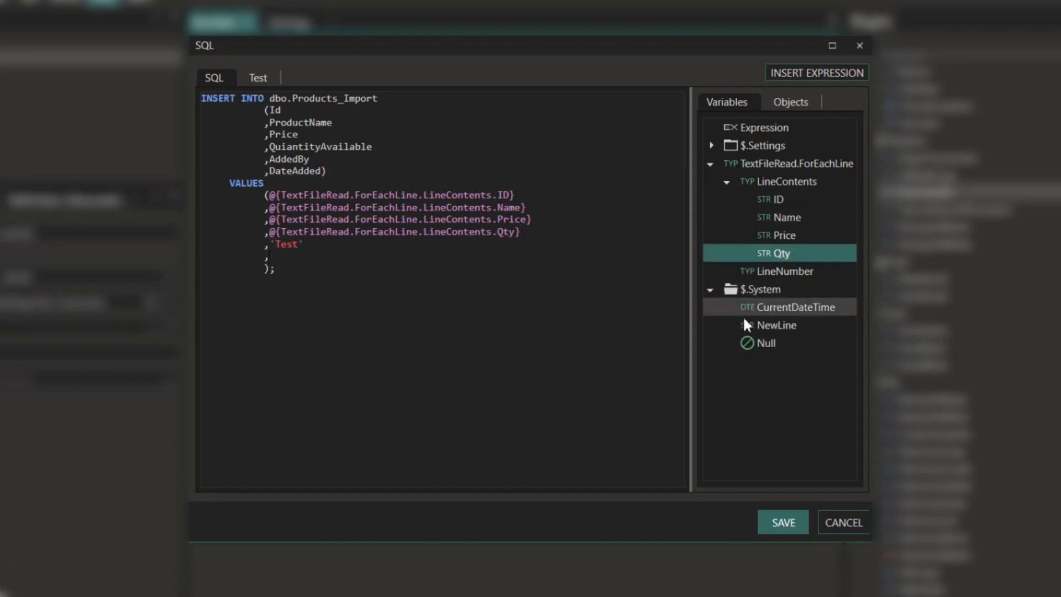
double_click(796, 307)
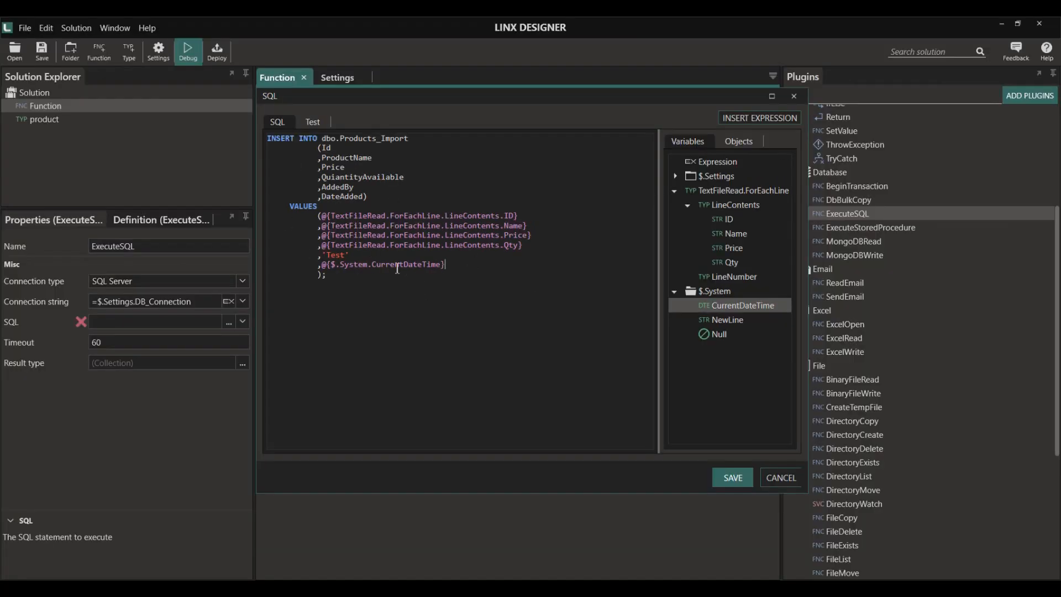
click(730, 478)
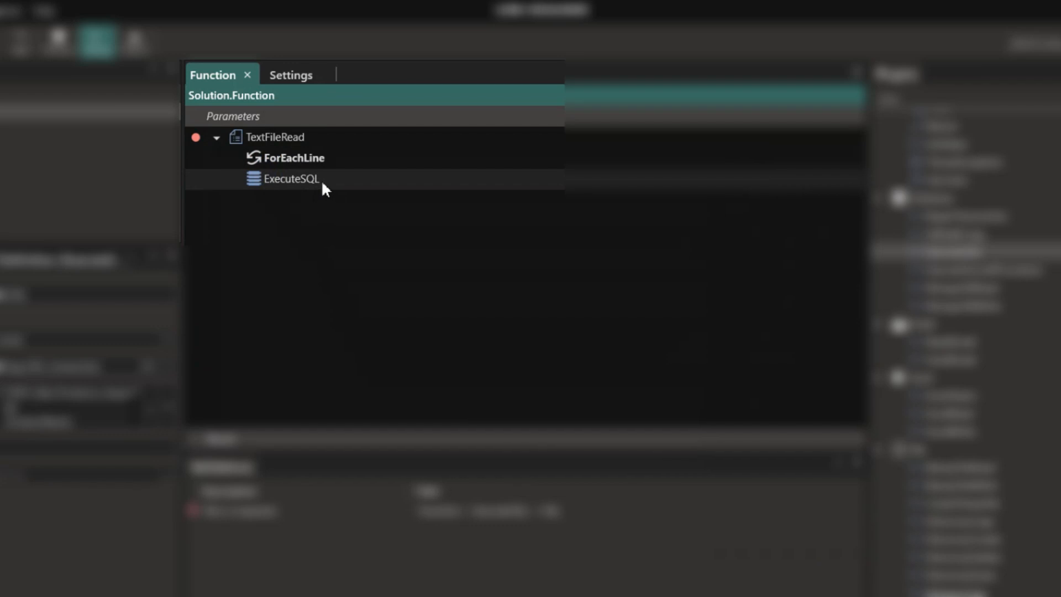
click(322, 187)
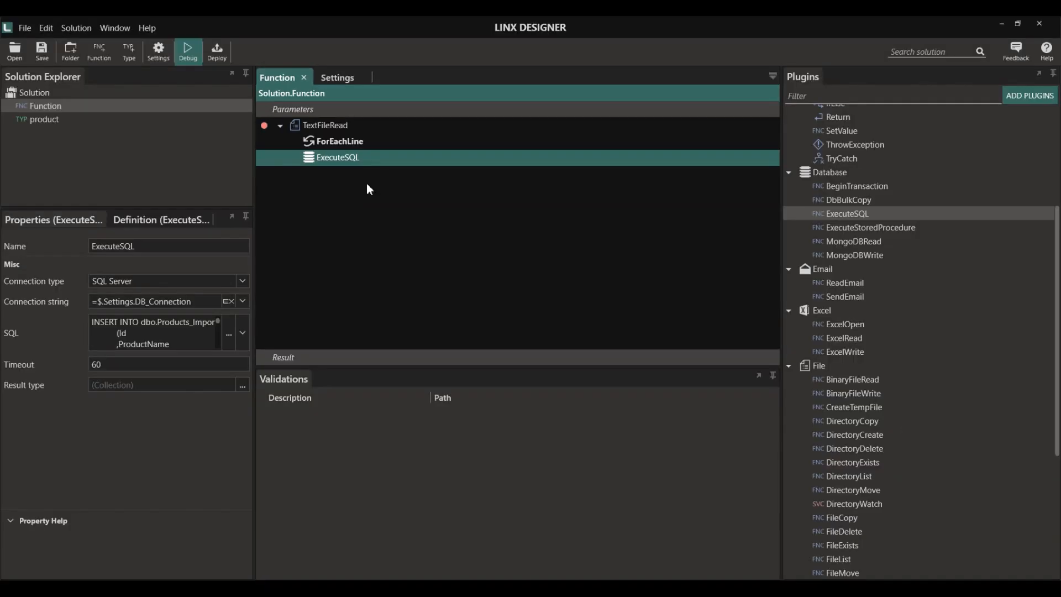
- Replace ExecuteSQL in the loop with a String step named String_ProductName
key(Delete)
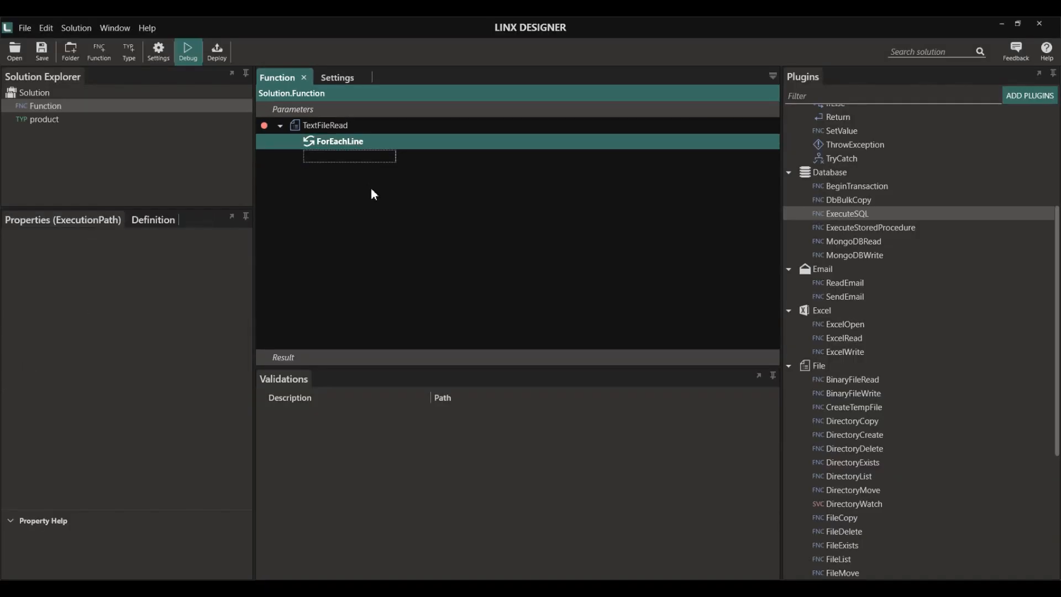
click(877, 96)
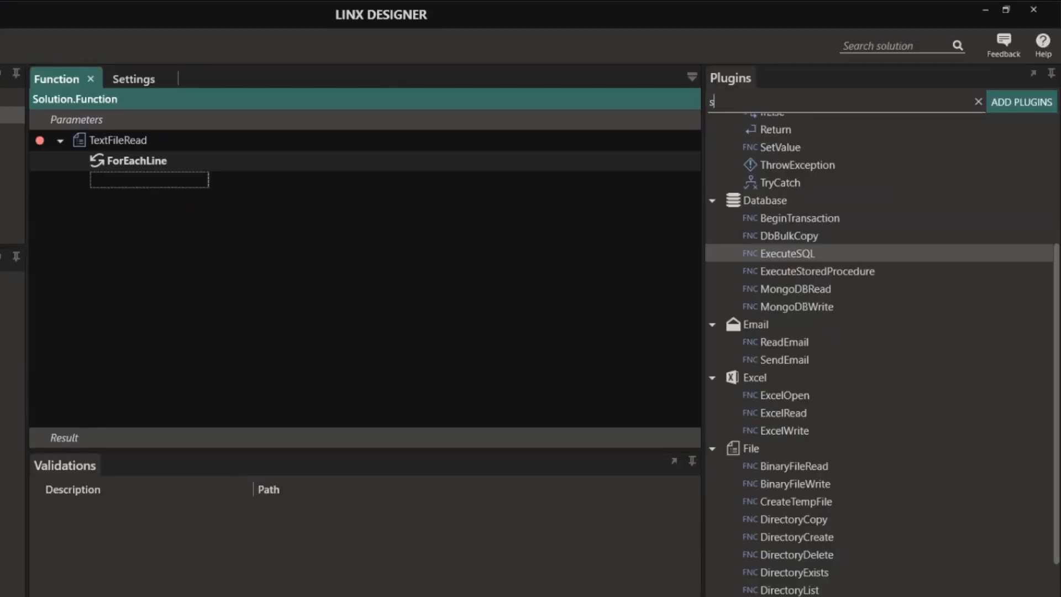
text(string)
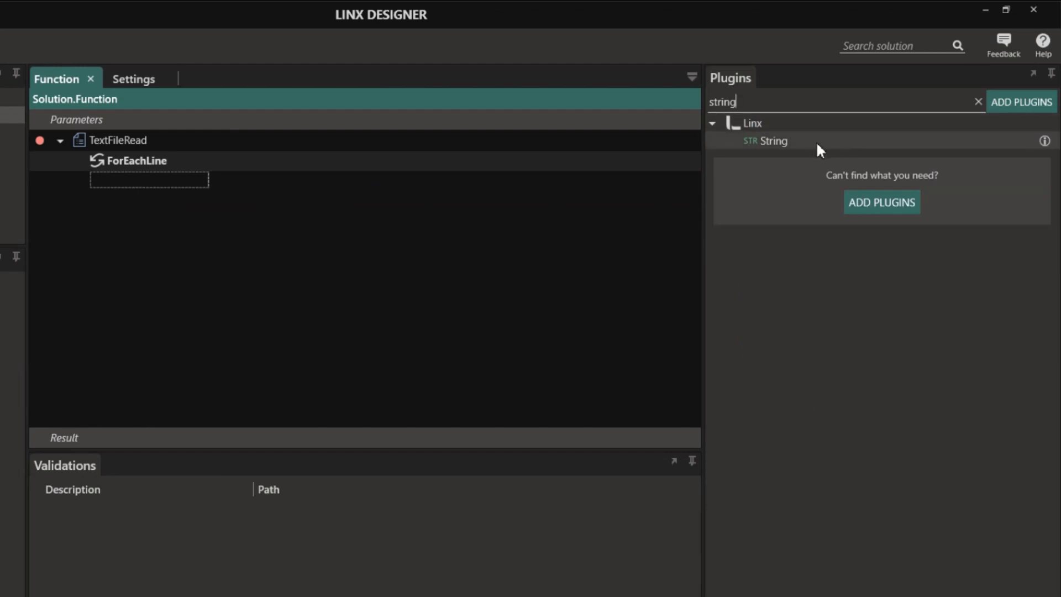
drag(816, 141, 166, 184)
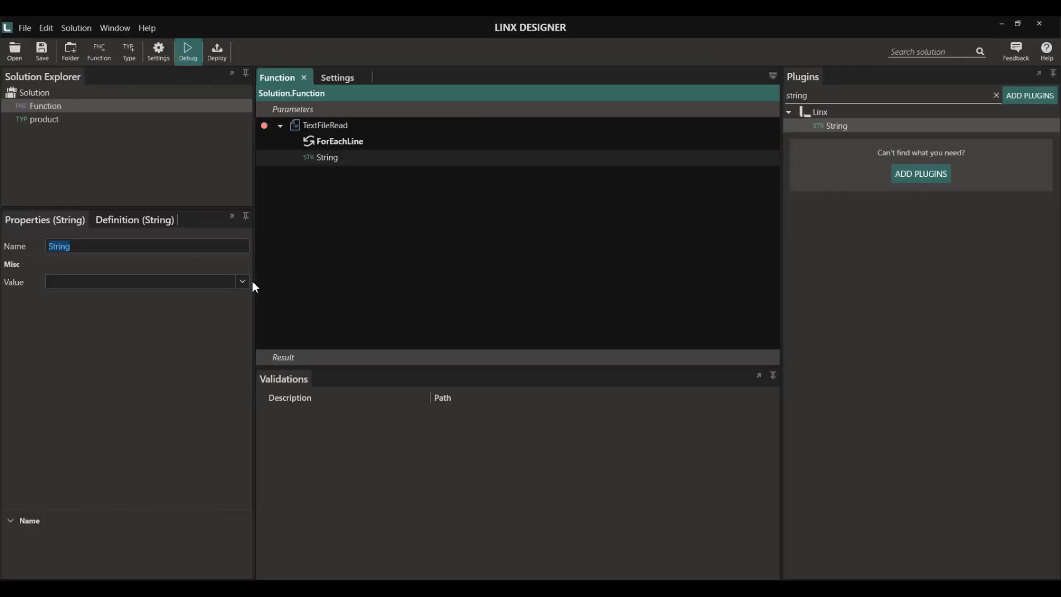
key(End)
text(_ProductName)
key(Return)
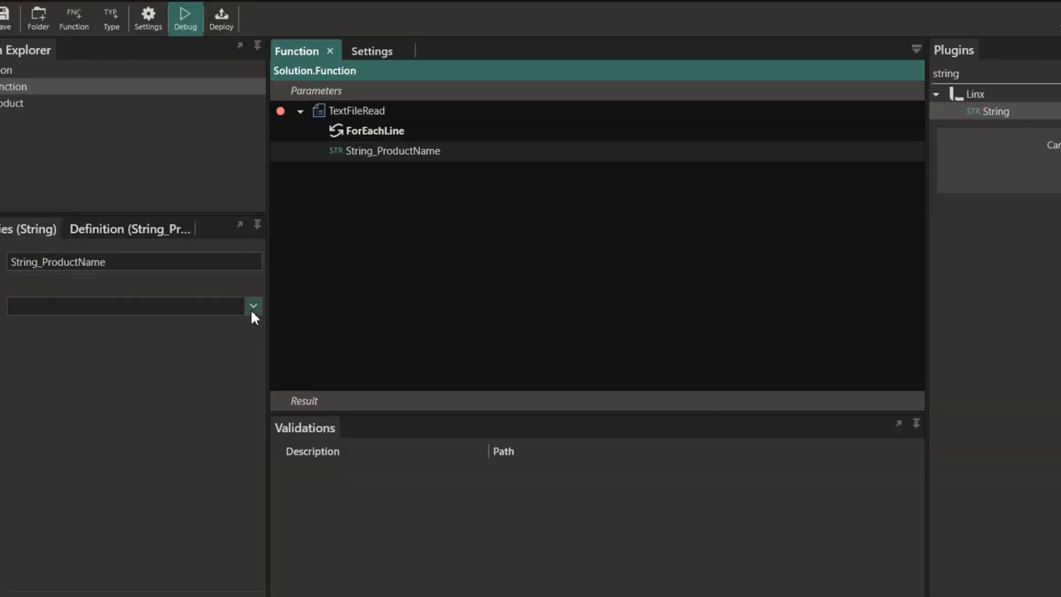
- Set String_ProductName to the line's Name with Replace("Test", "Test_Product")
click(252, 309)
click(104, 325)
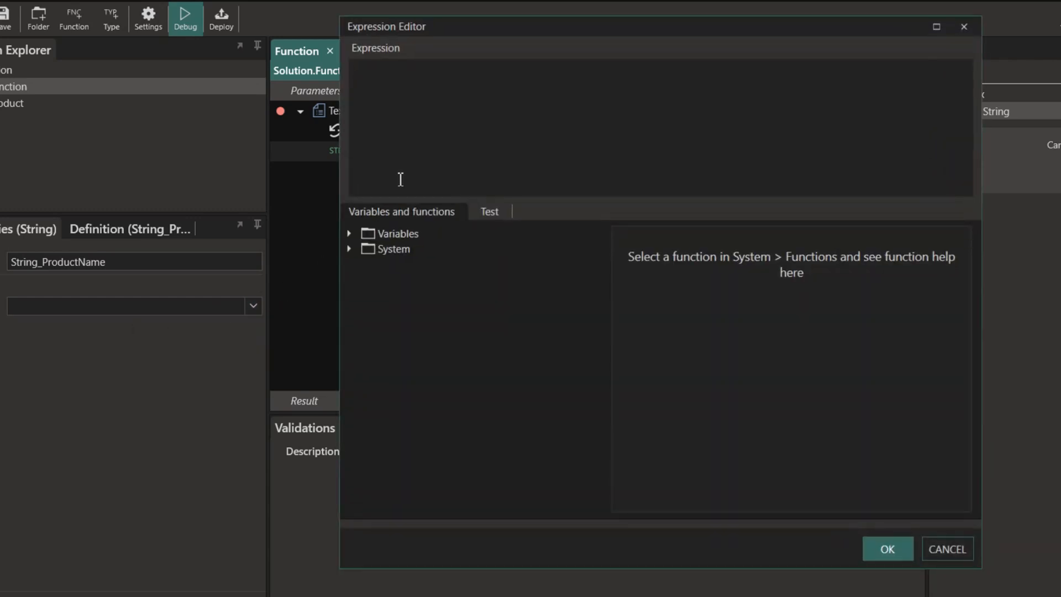
click(349, 249)
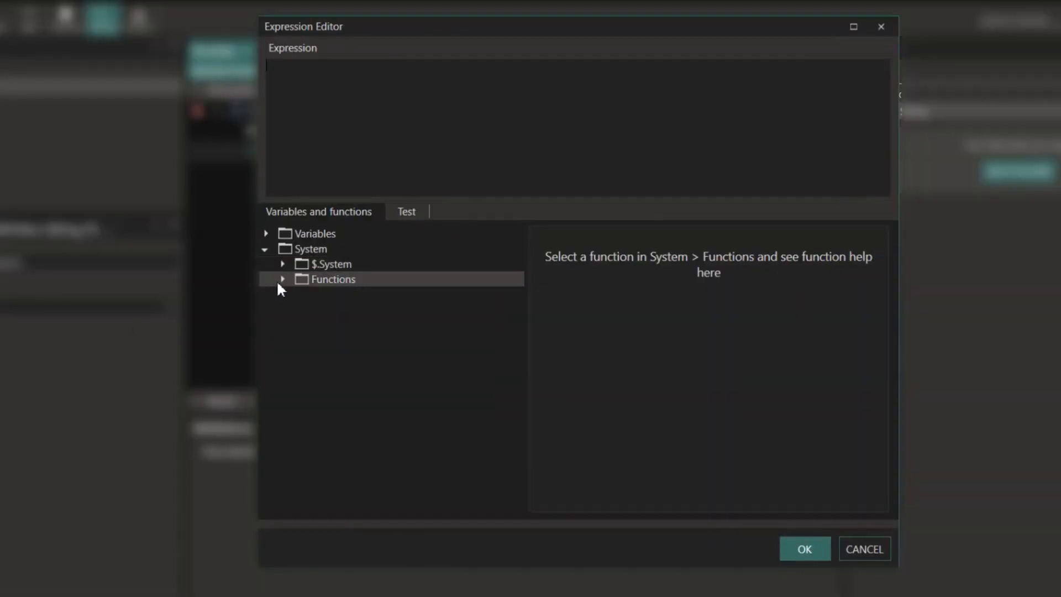
click(265, 234)
click(282, 265)
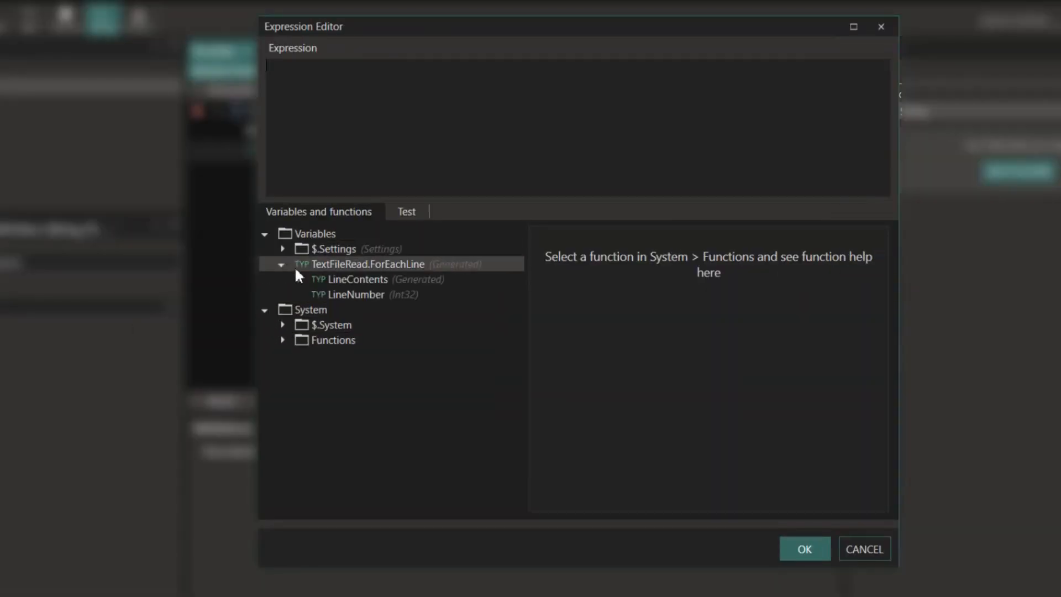
click(298, 279)
drag(369, 309, 484, 182)
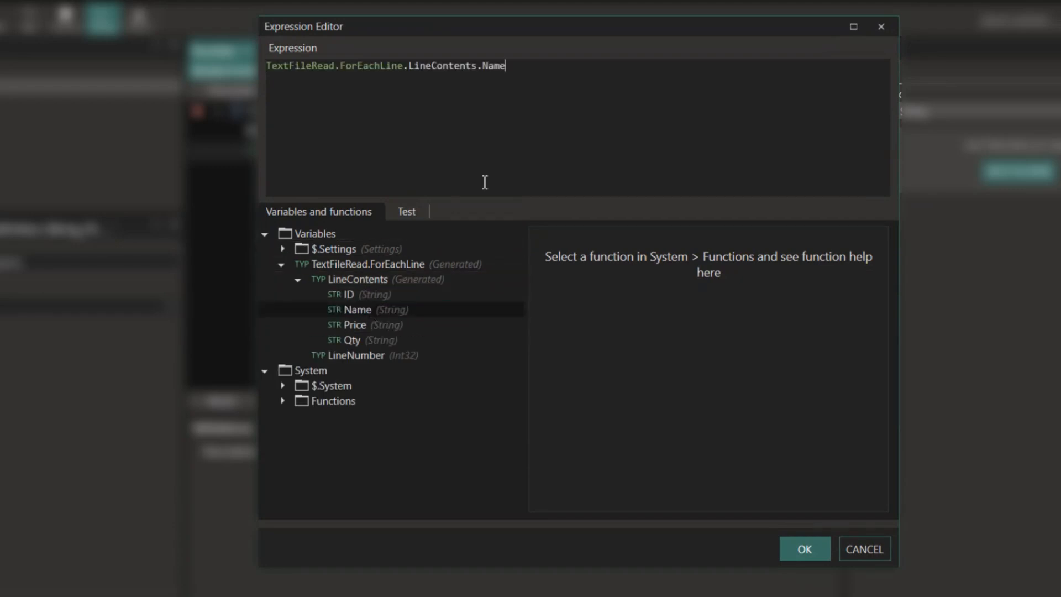
text(.Repl)
key(Return)
text(Test", "Test_Product)
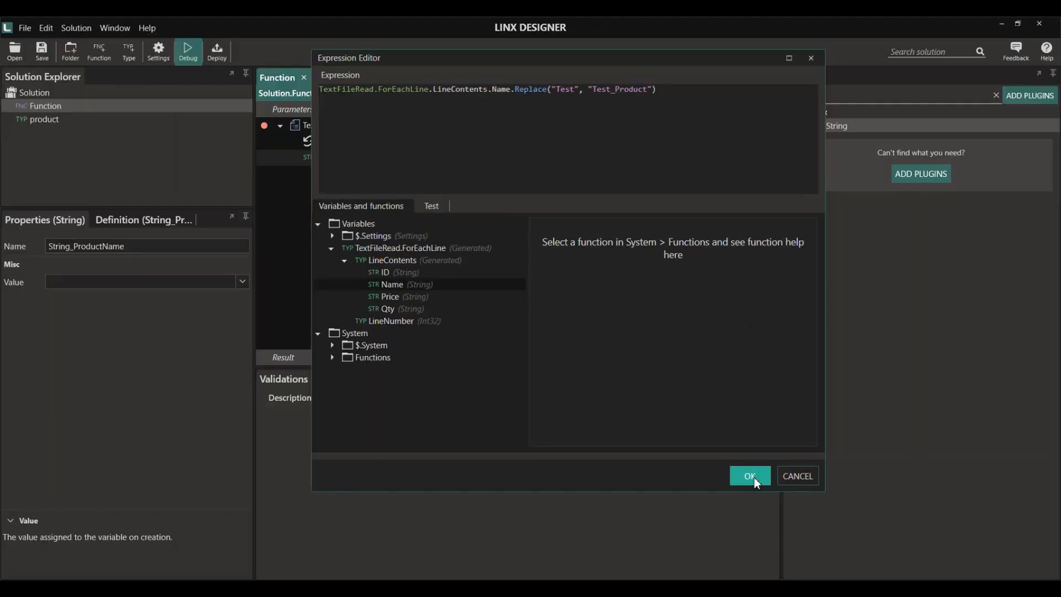
click(806, 547)
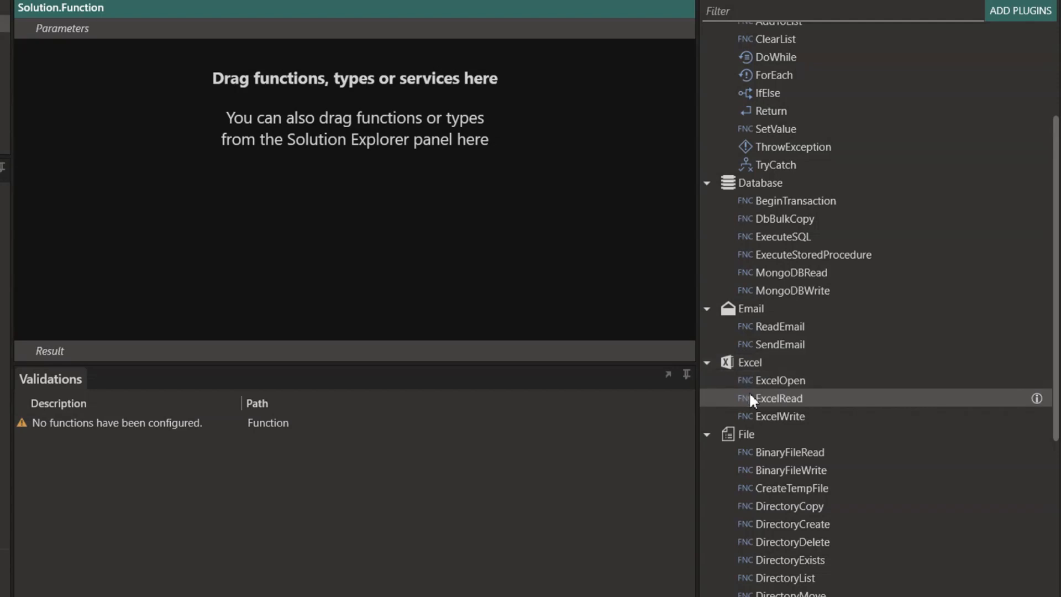
- Add an ExcelRead step reading the file Products_Excel.xlsx
drag(787, 396, 75, 138)
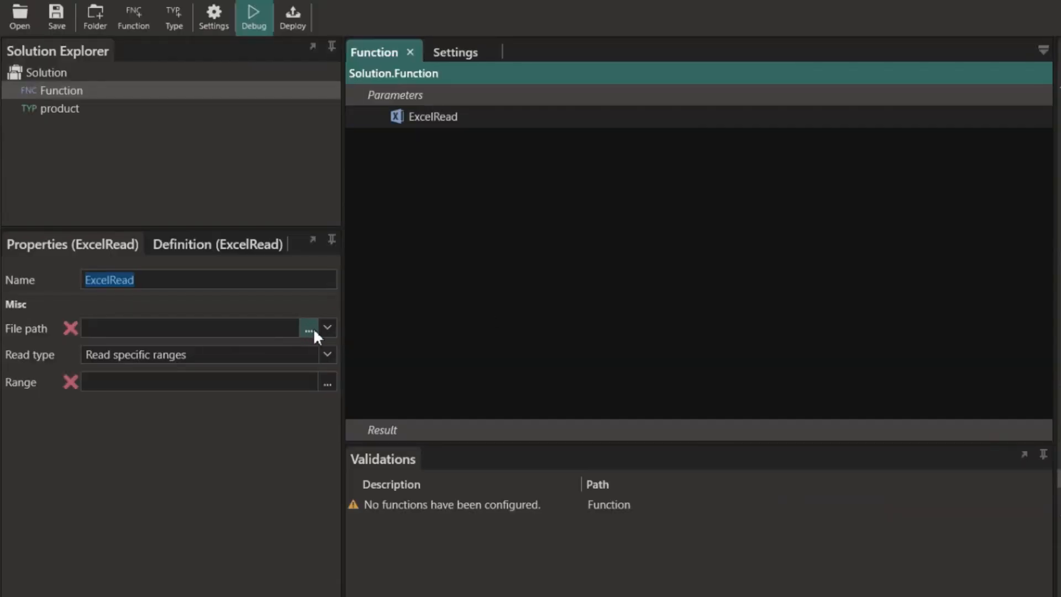
click(327, 327)
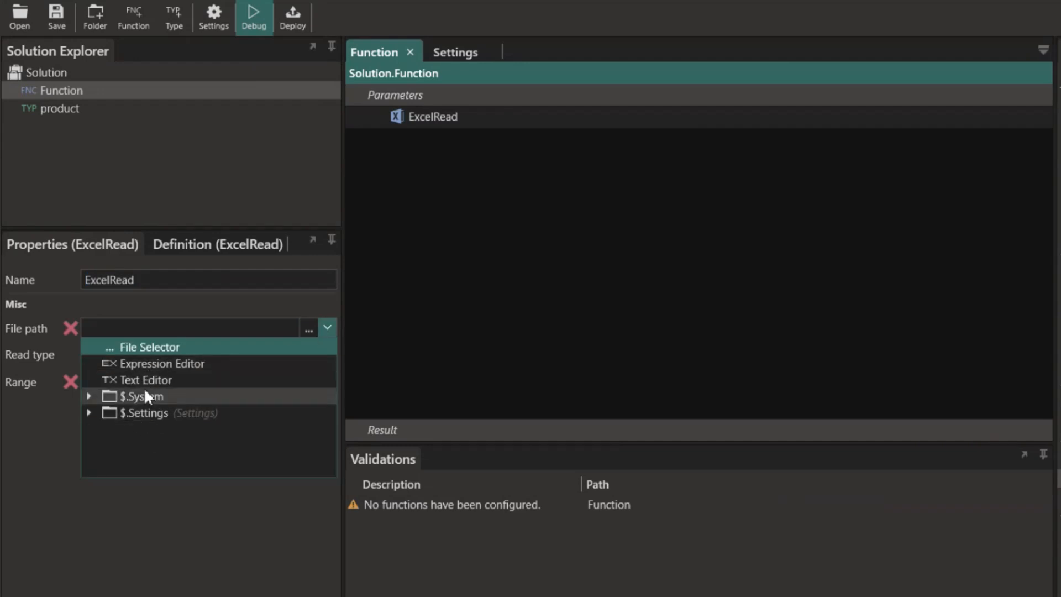
click(161, 348)
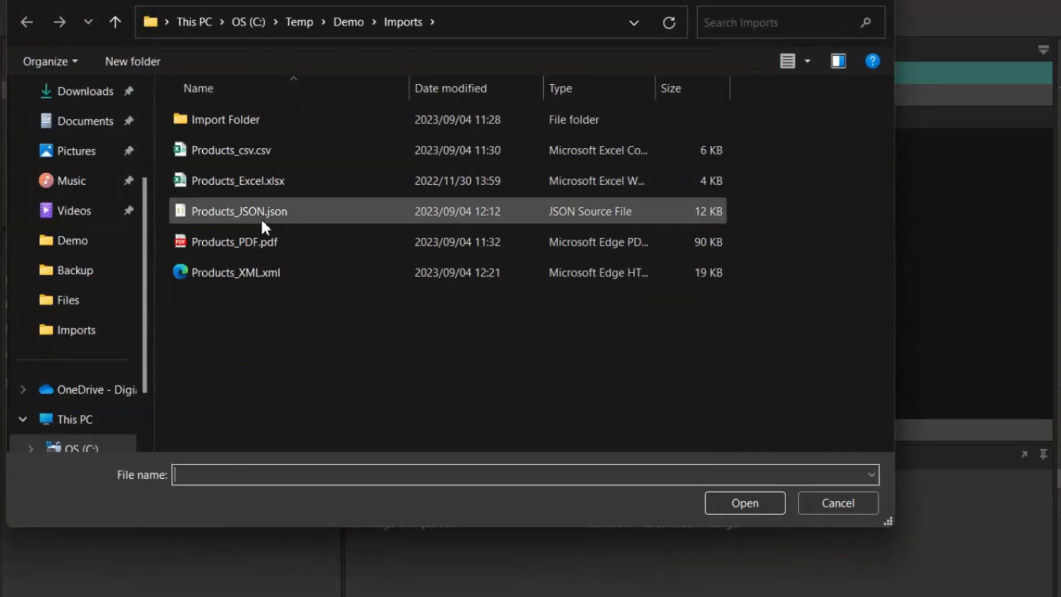
double_click(269, 184)
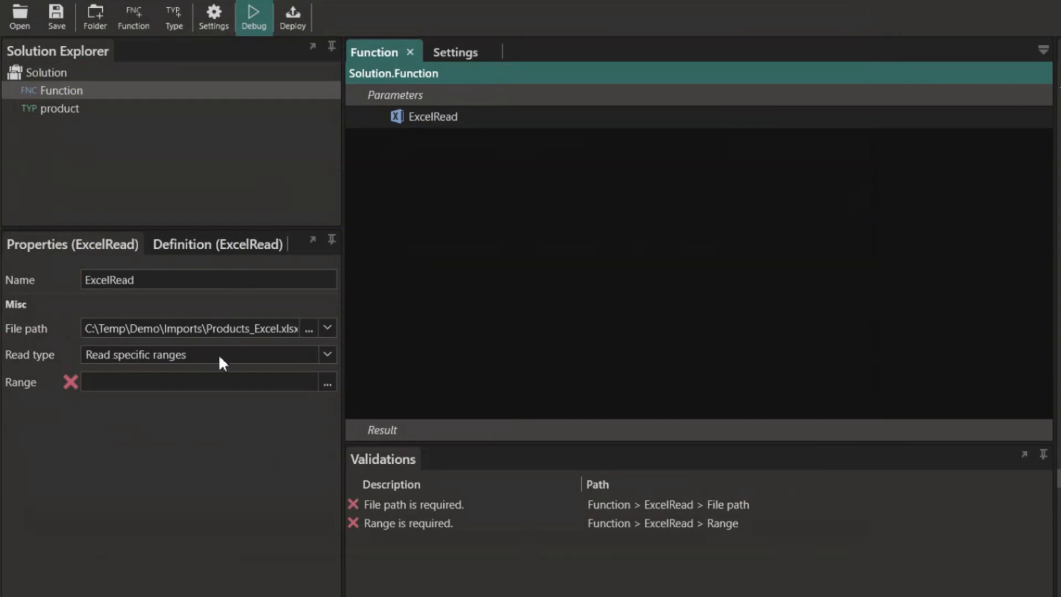
- Define the specific range ProductRange as A1:D99, leaving row looping off
click(326, 352)
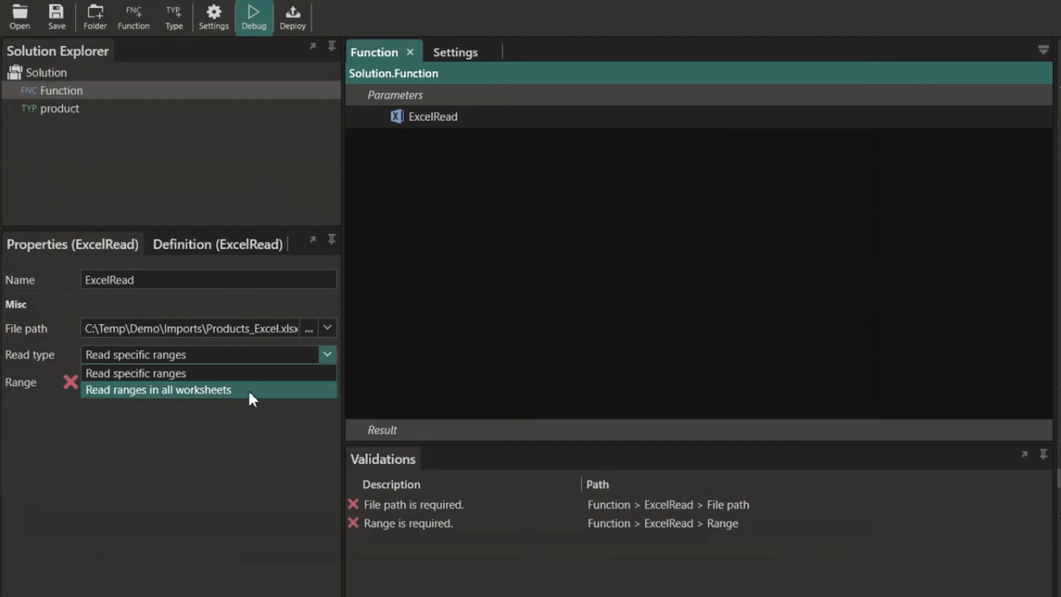
click(331, 352)
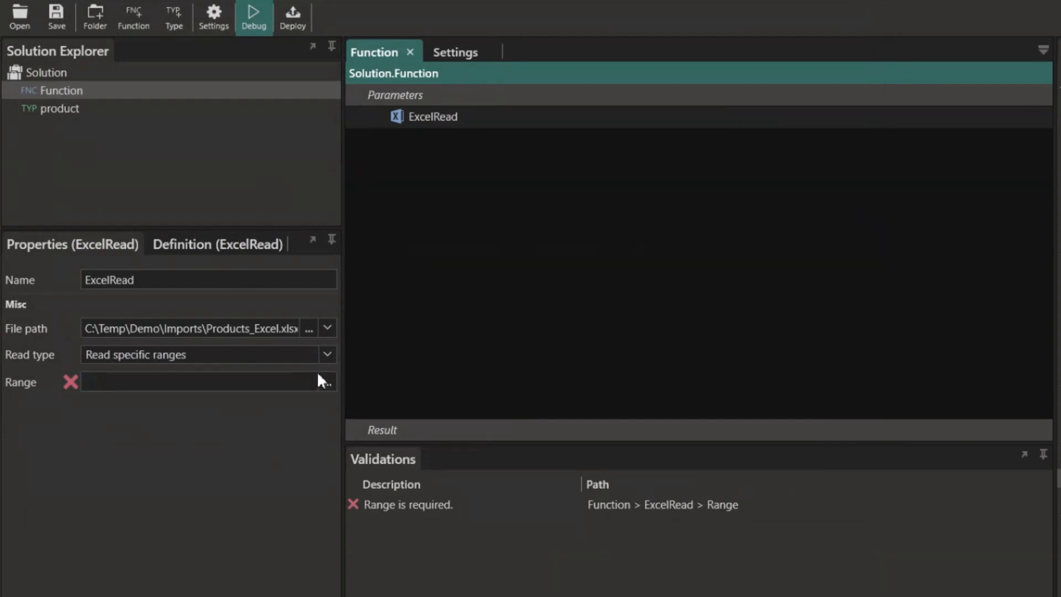
click(324, 377)
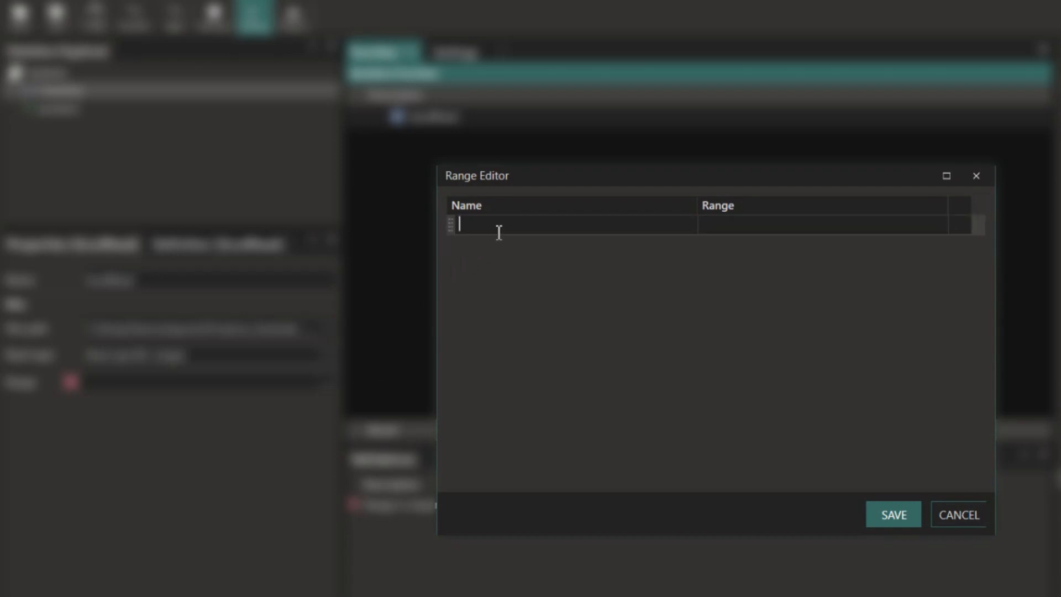
text(ProductRange)
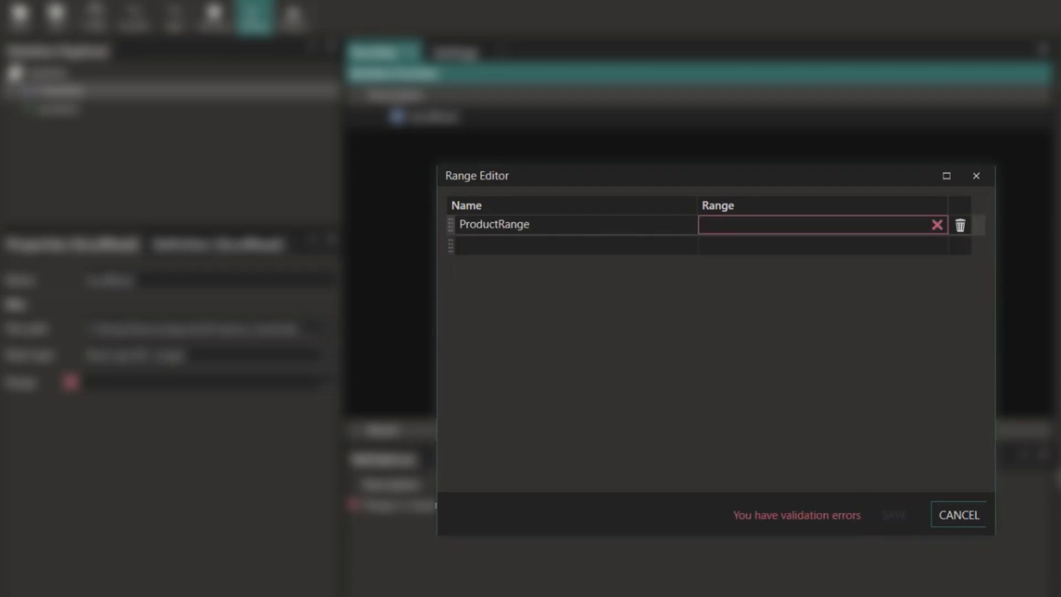
key(Tab)
text(A1:D99)
click(890, 513)
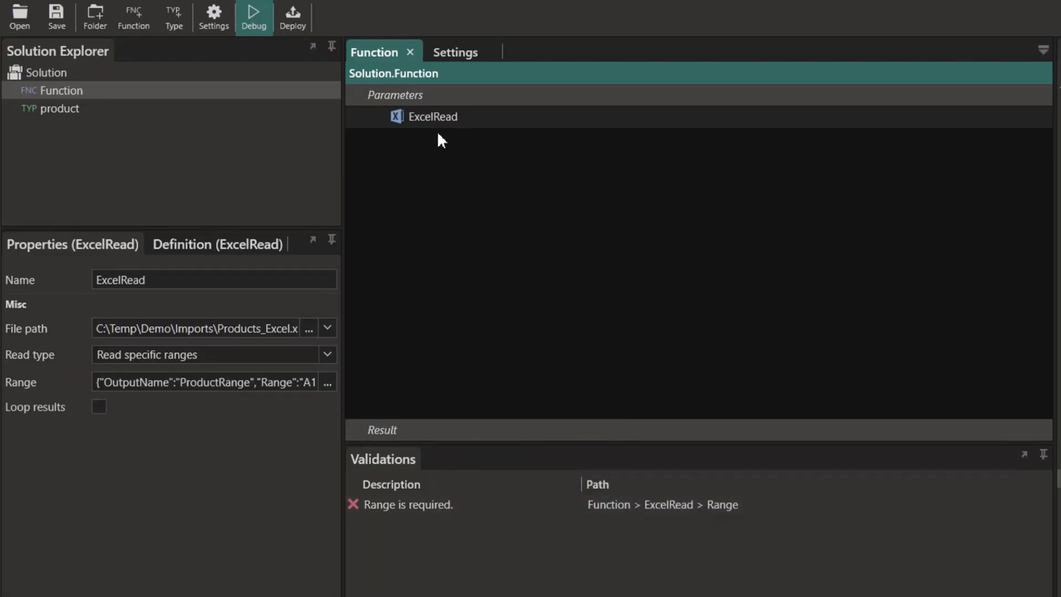
click(99, 407)
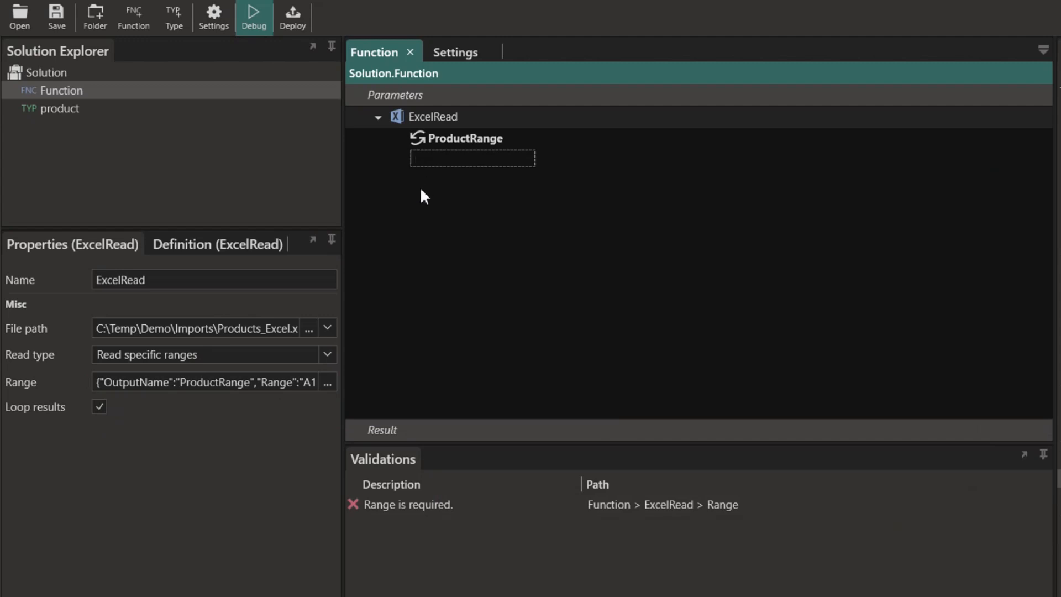
click(99, 407)
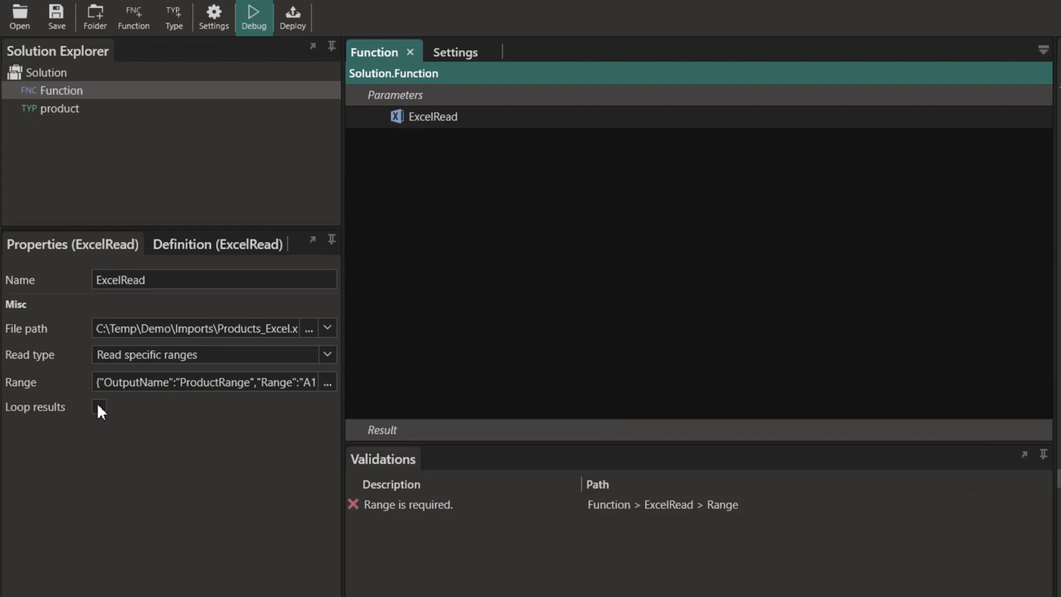
- Break on ExcelRead, debug it, and inspect ProductRange's 41 rows from header Item1 through Item3
click(430, 121)
click(261, 31)
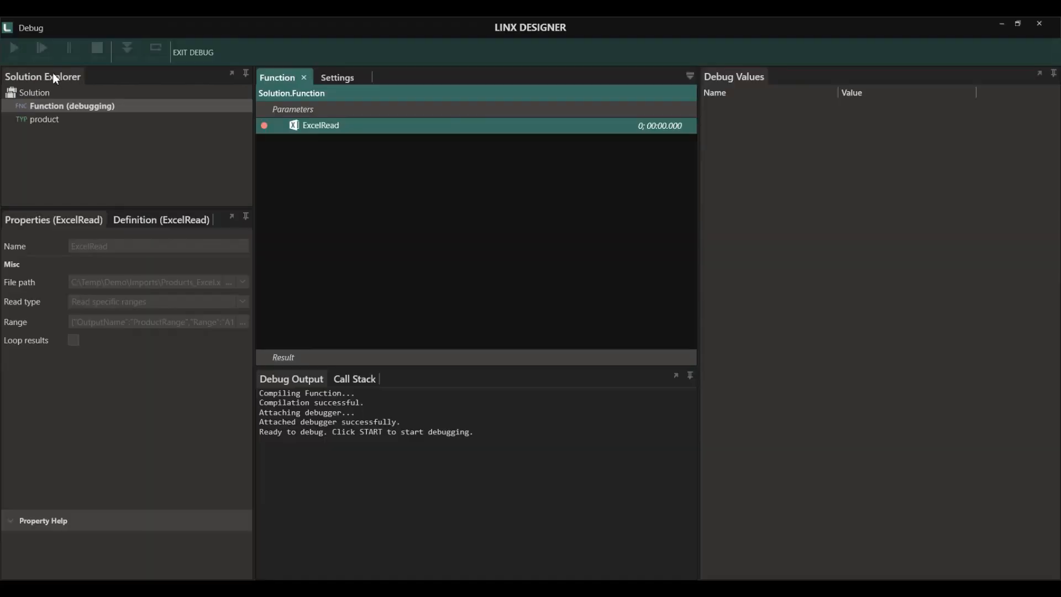
click(17, 52)
click(128, 49)
click(710, 107)
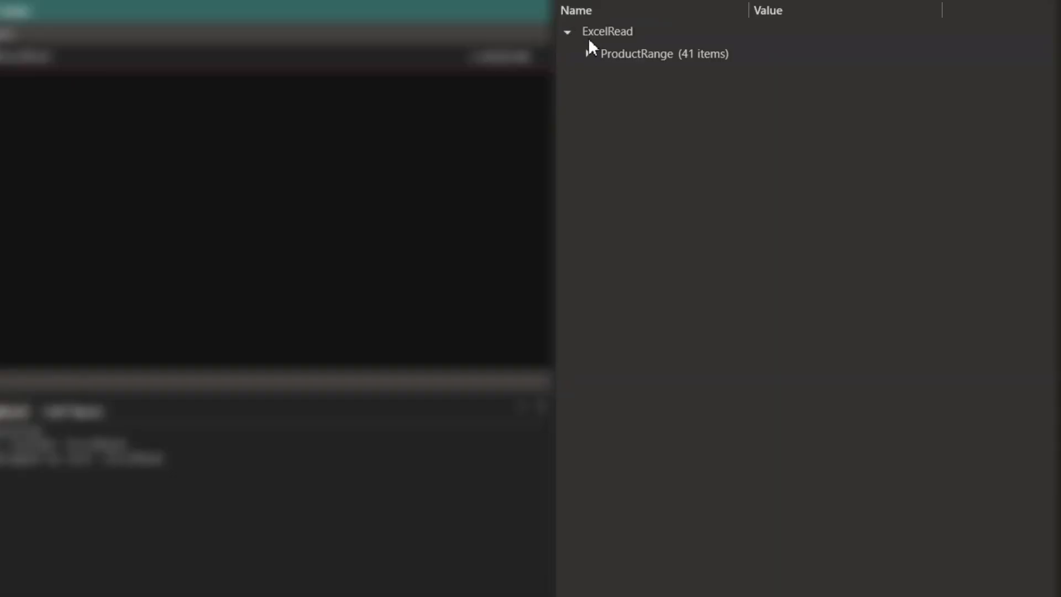
click(586, 54)
click(606, 77)
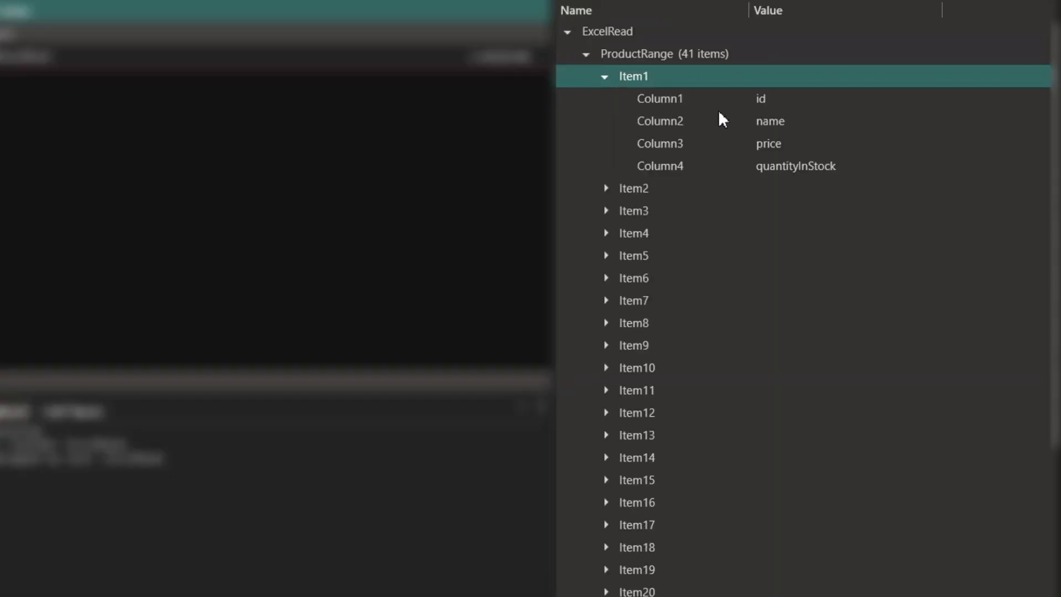
click(606, 188)
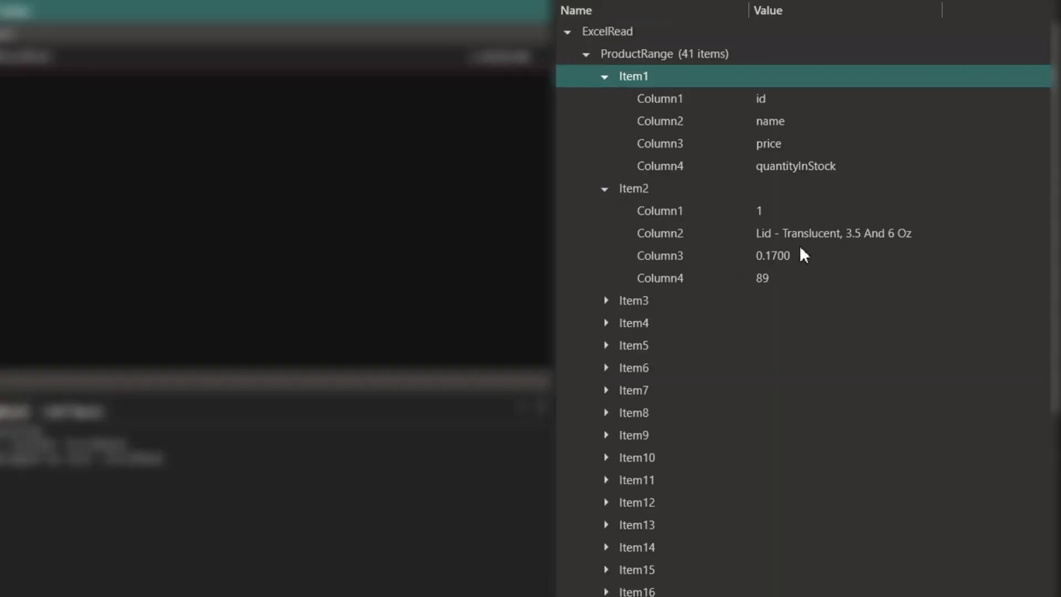
click(605, 301)
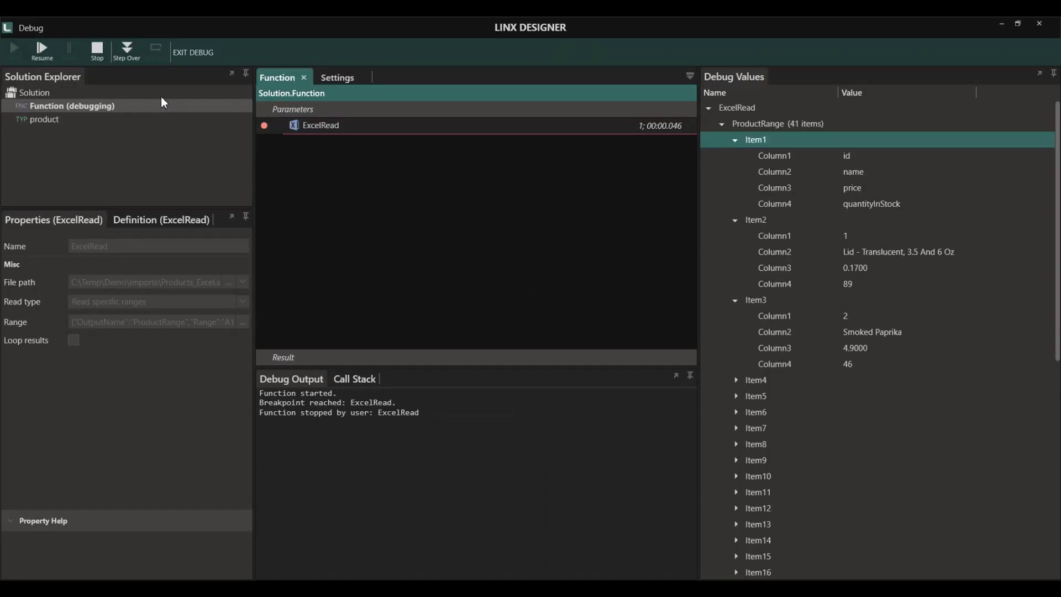
click(99, 54)
click(184, 54)
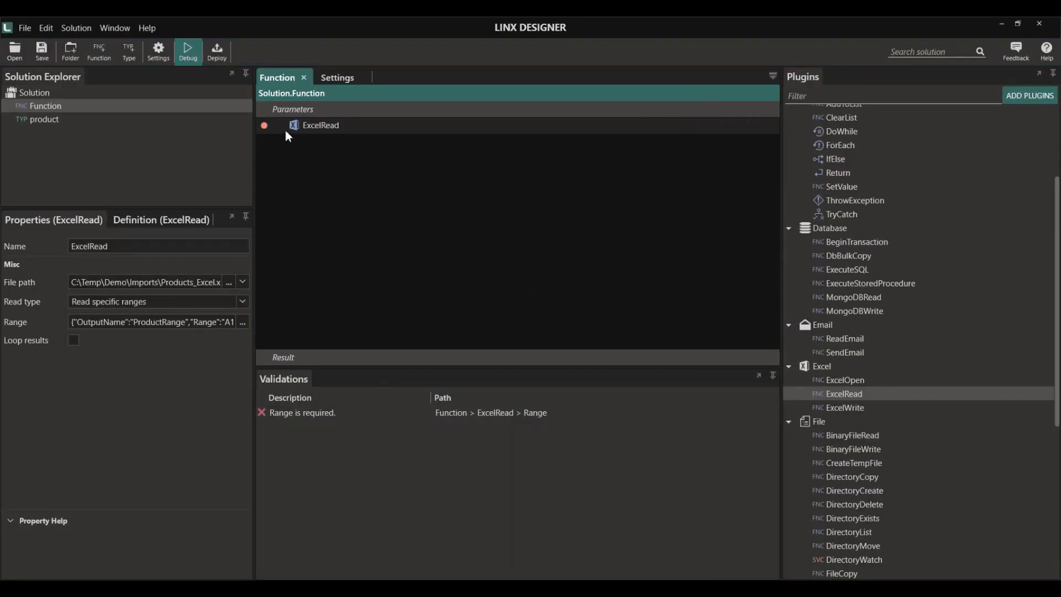
- Set ExcelRead's read type to 'Read ranges in all worksheets'
click(322, 127)
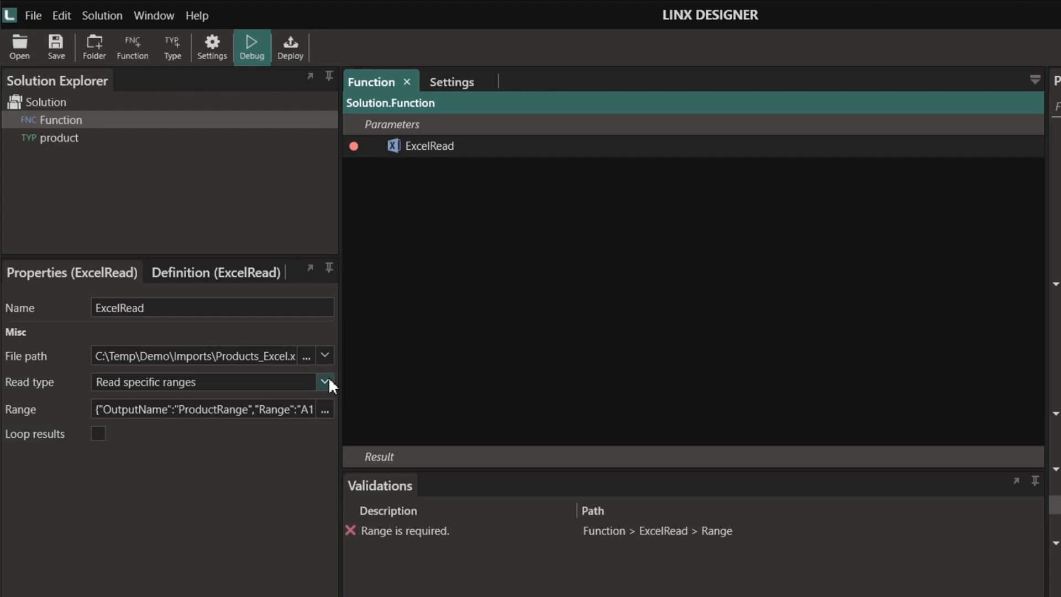
click(242, 301)
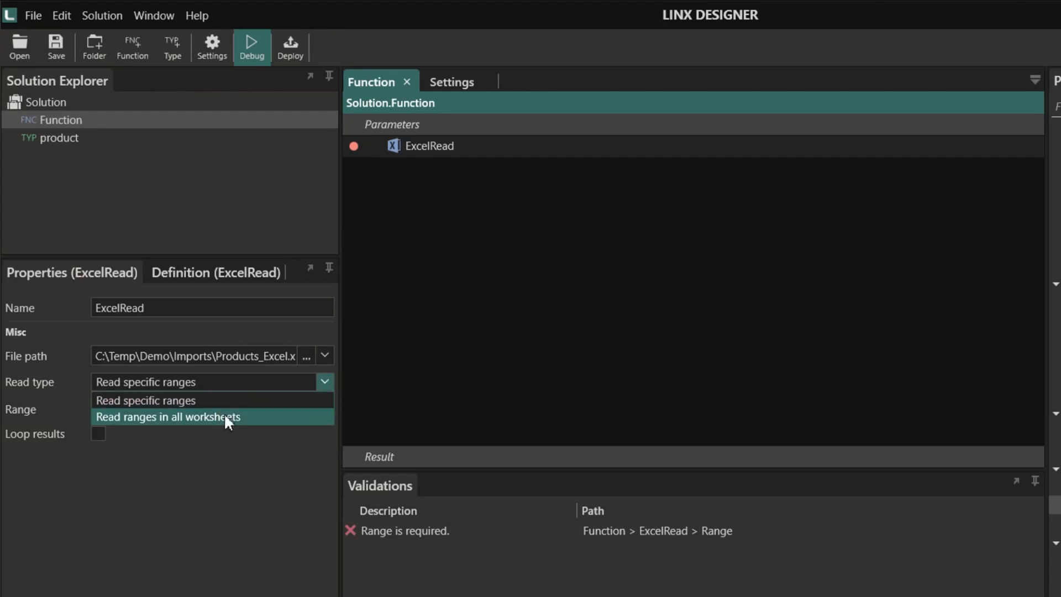
click(164, 326)
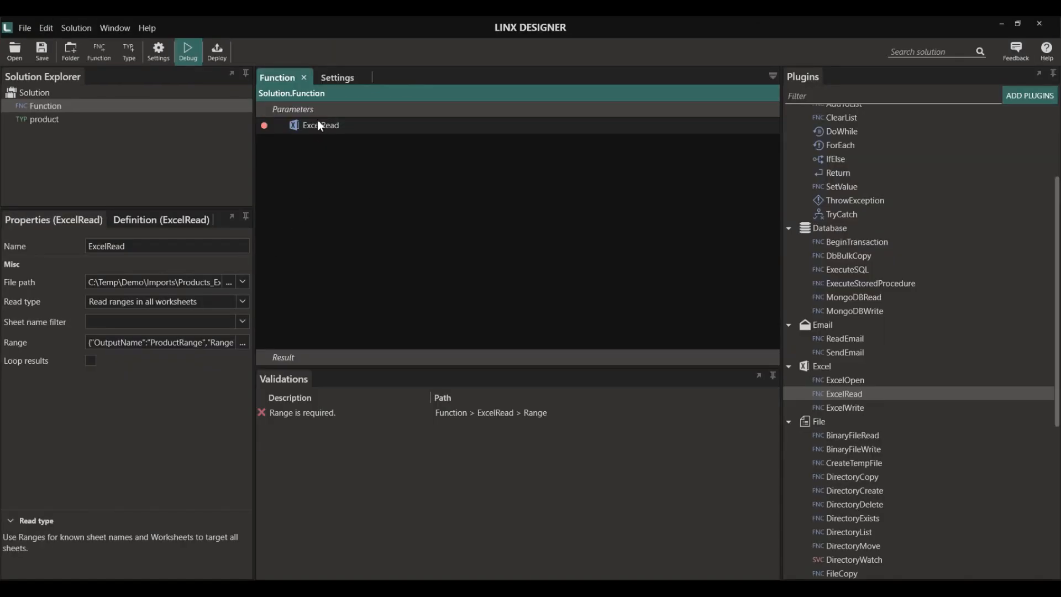
click(425, 141)
- Debug ExcelRead and inspect Sheet1's ProductRange rows Item1 to Item3, then exit debug
click(188, 52)
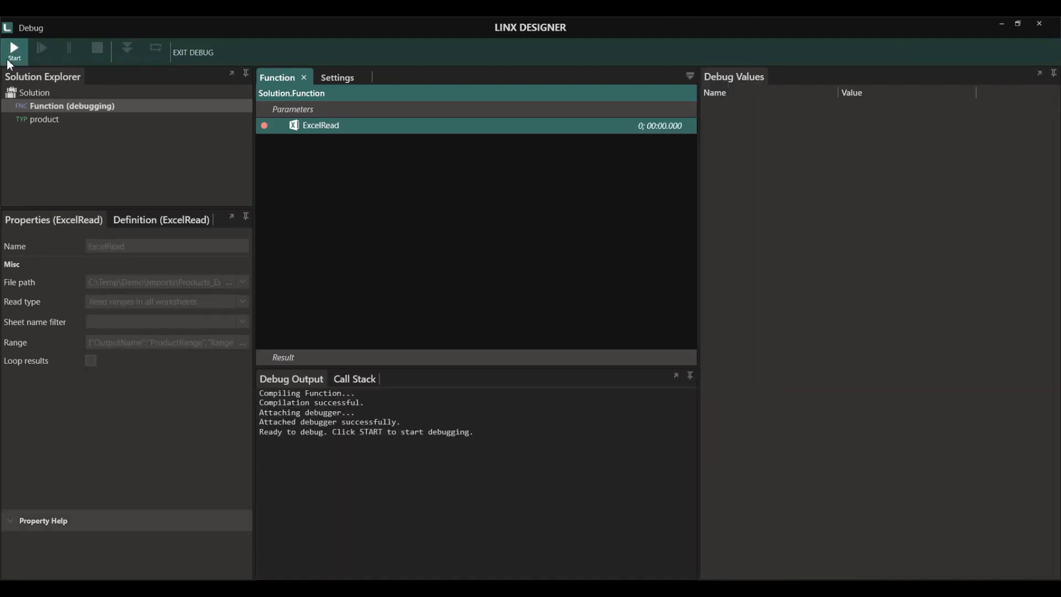
click(14, 50)
click(129, 49)
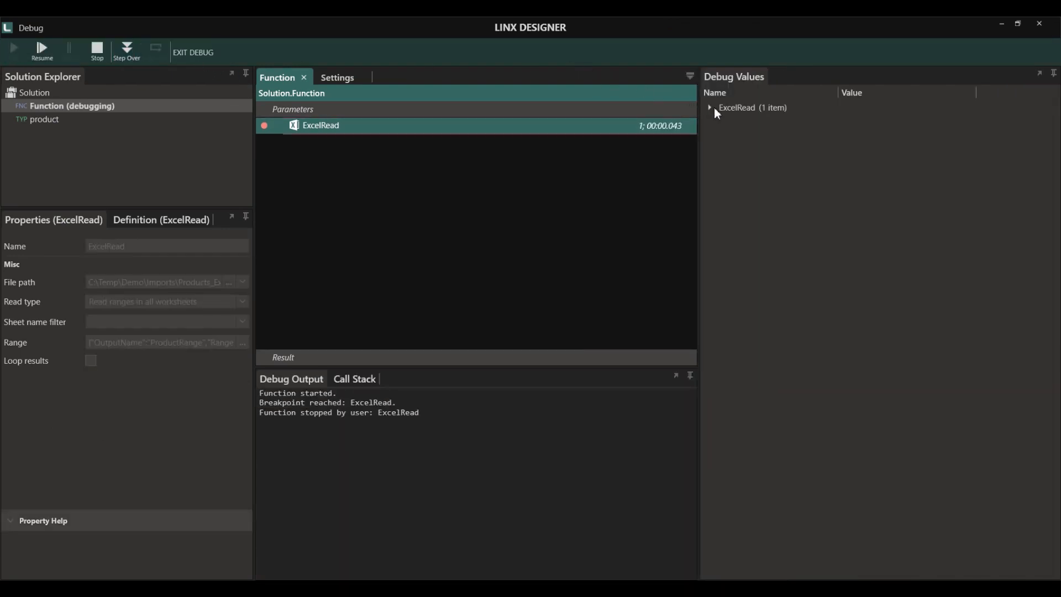
click(710, 107)
click(722, 123)
click(735, 155)
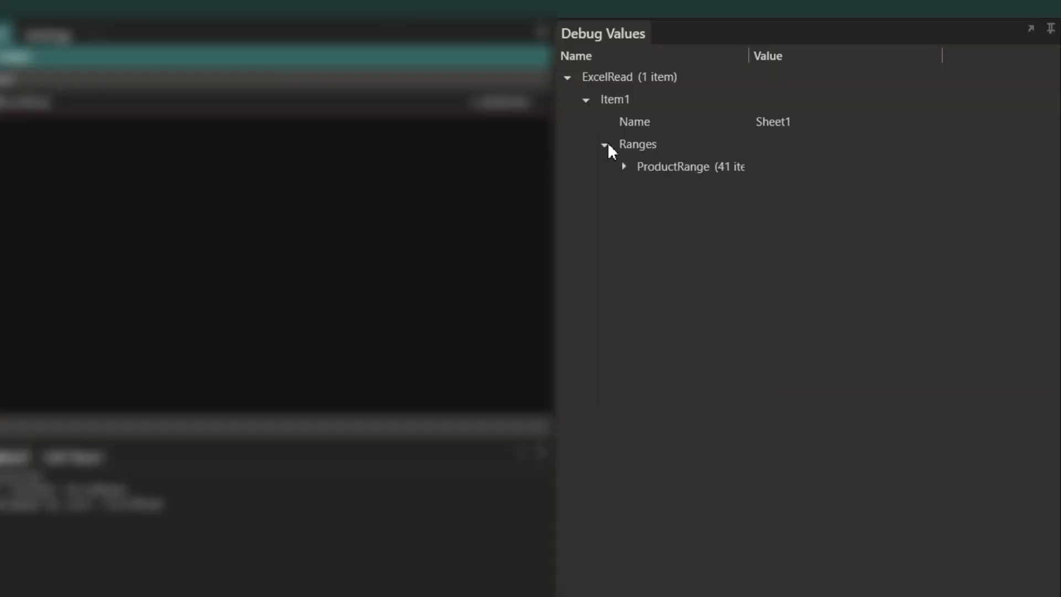
click(624, 167)
click(642, 190)
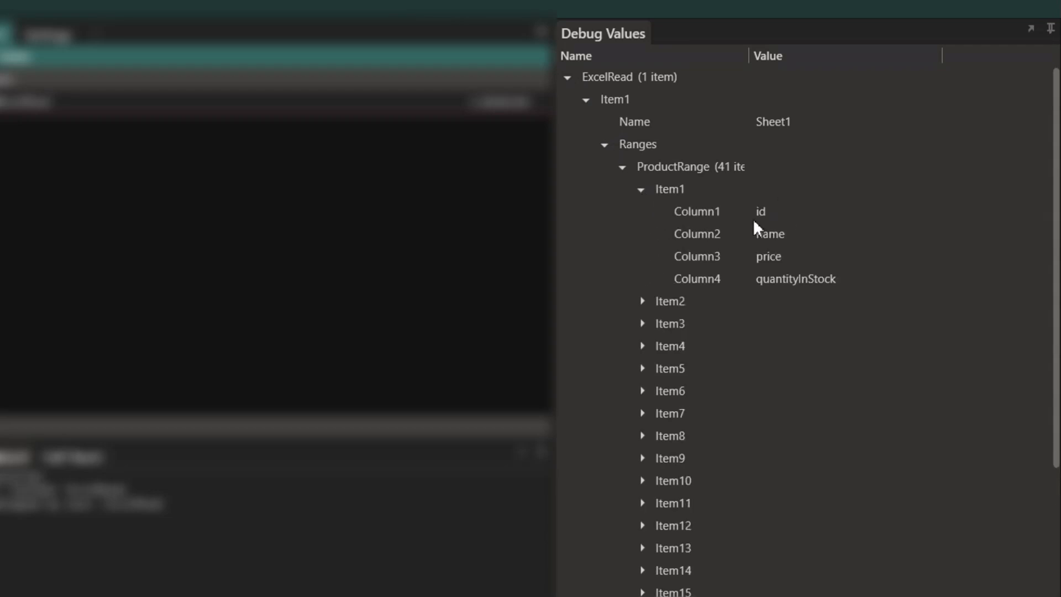
click(642, 301)
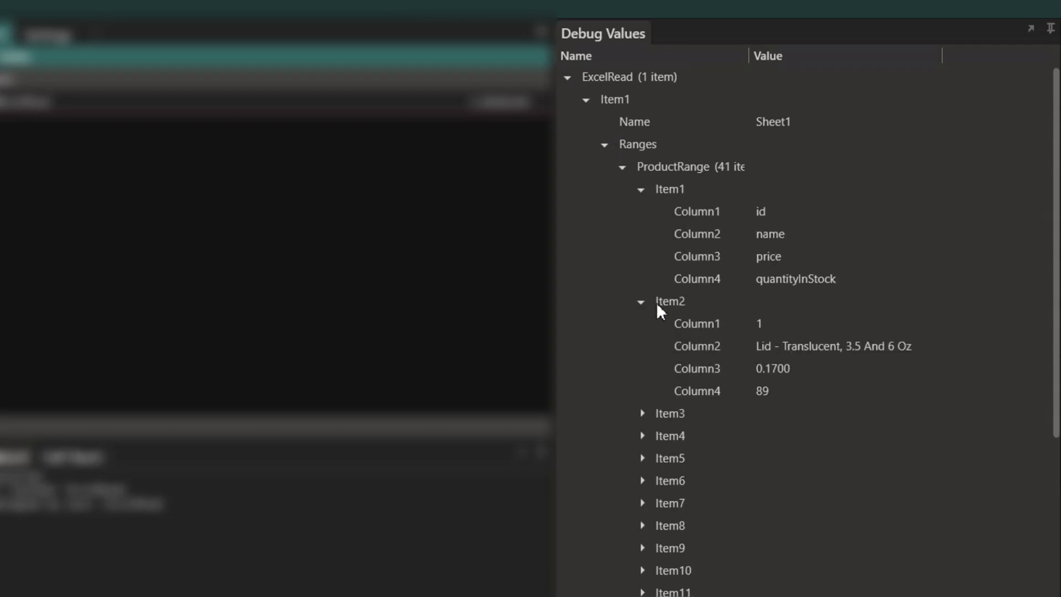
click(643, 414)
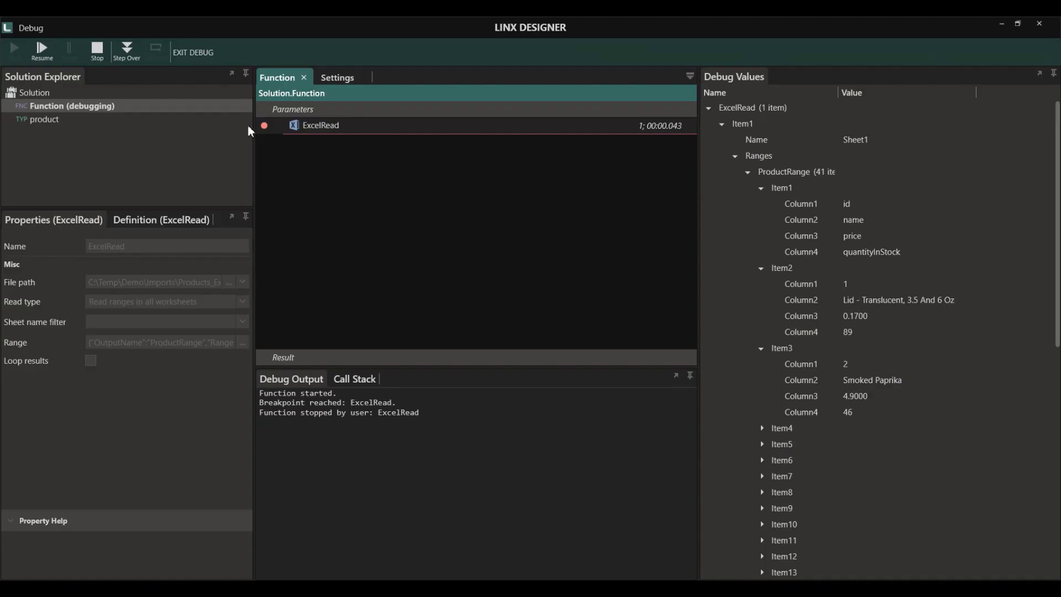
click(98, 48)
click(197, 53)
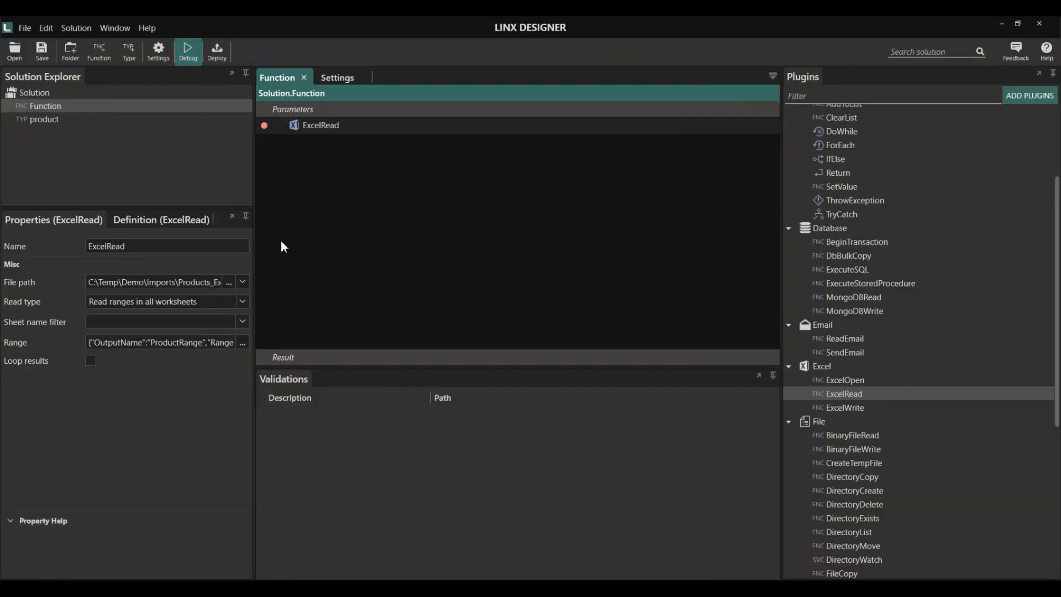
- Switch ExcelRead back to reading specific ranges and loop over the ProductRange rows one at a time
click(243, 299)
click(172, 316)
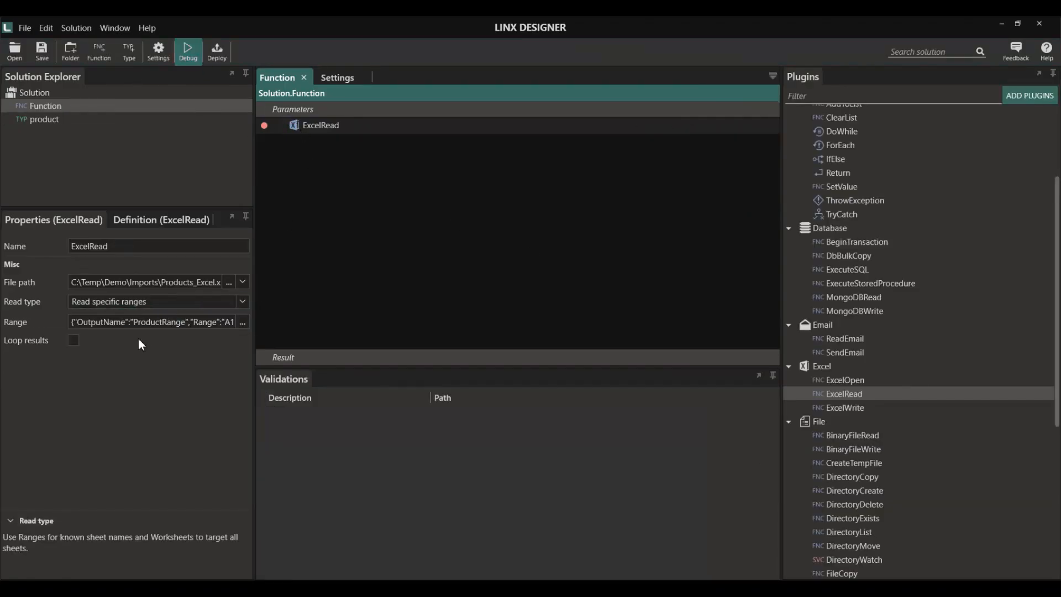
click(74, 341)
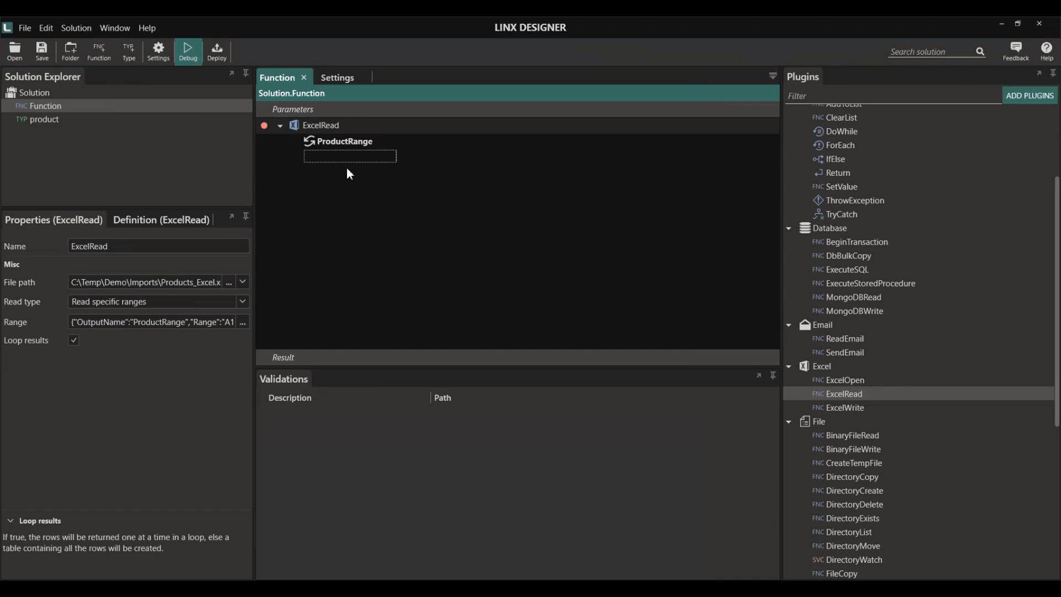
- Add an ExecuteSQL step in the ProductRange loop using DB_Connection, and show the database objects in its SQL editor
scroll(887, 307, up, 3)
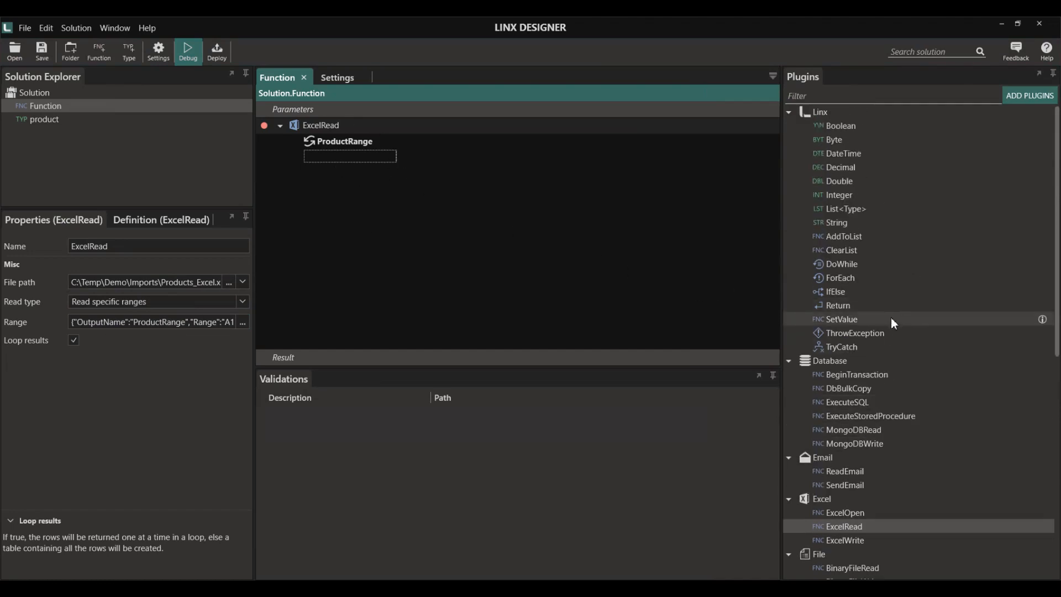
scroll(889, 352, down, 4)
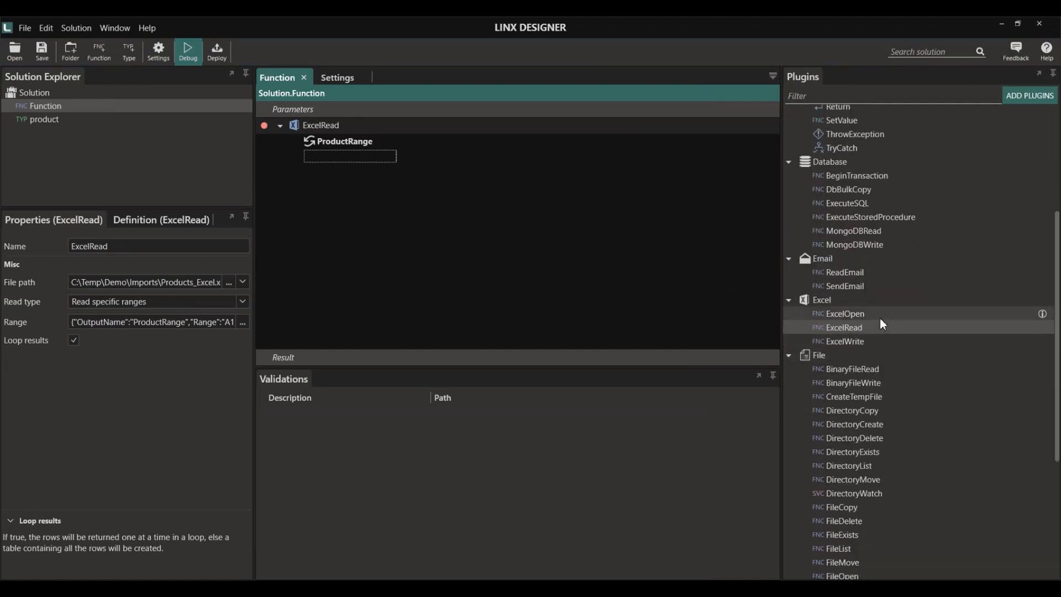
drag(860, 203, 378, 155)
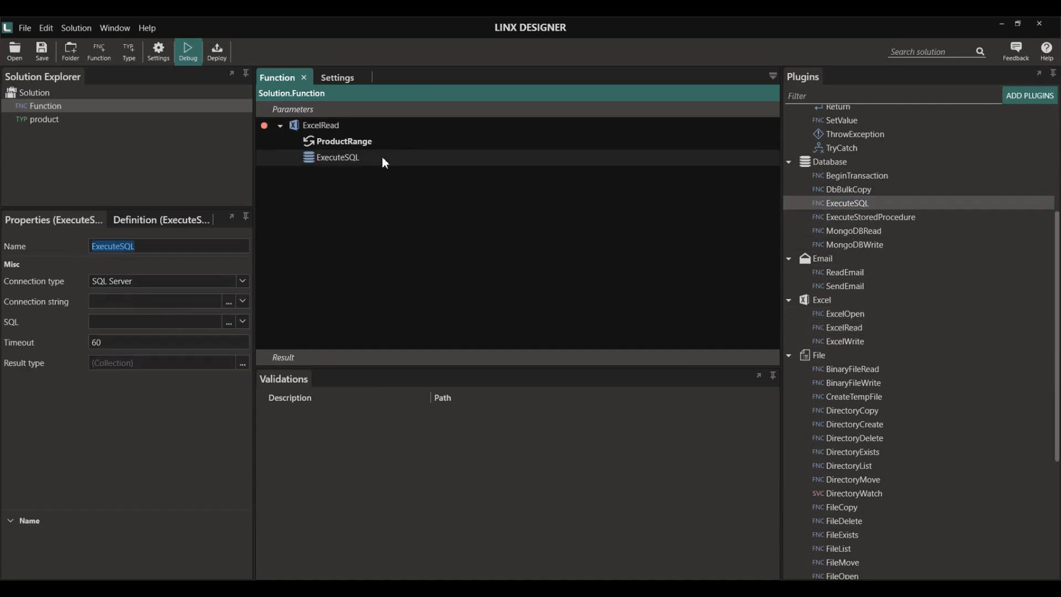
click(243, 301)
click(94, 366)
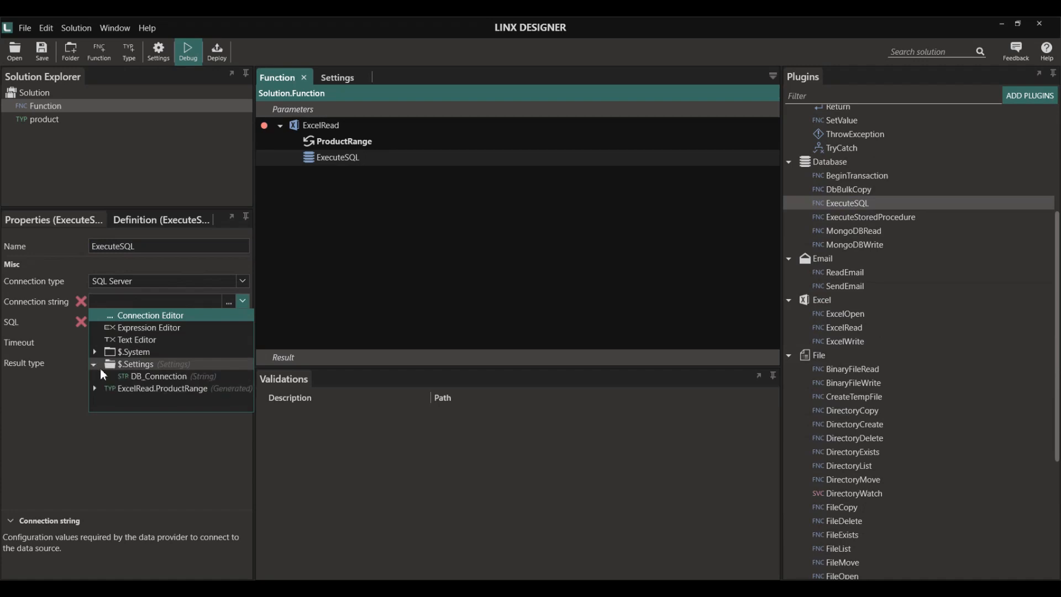
click(127, 377)
click(228, 322)
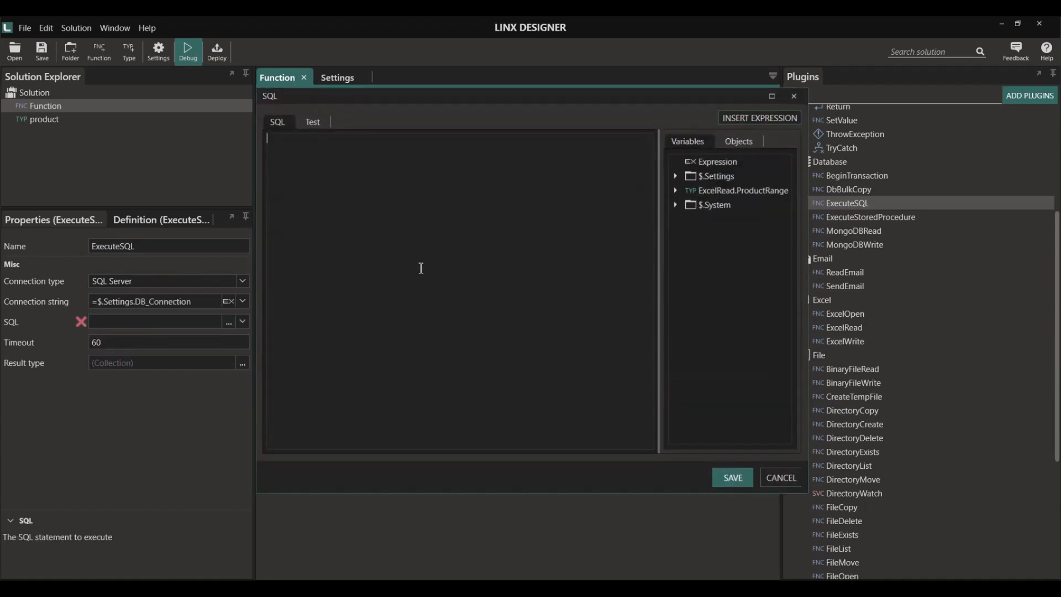
click(740, 143)
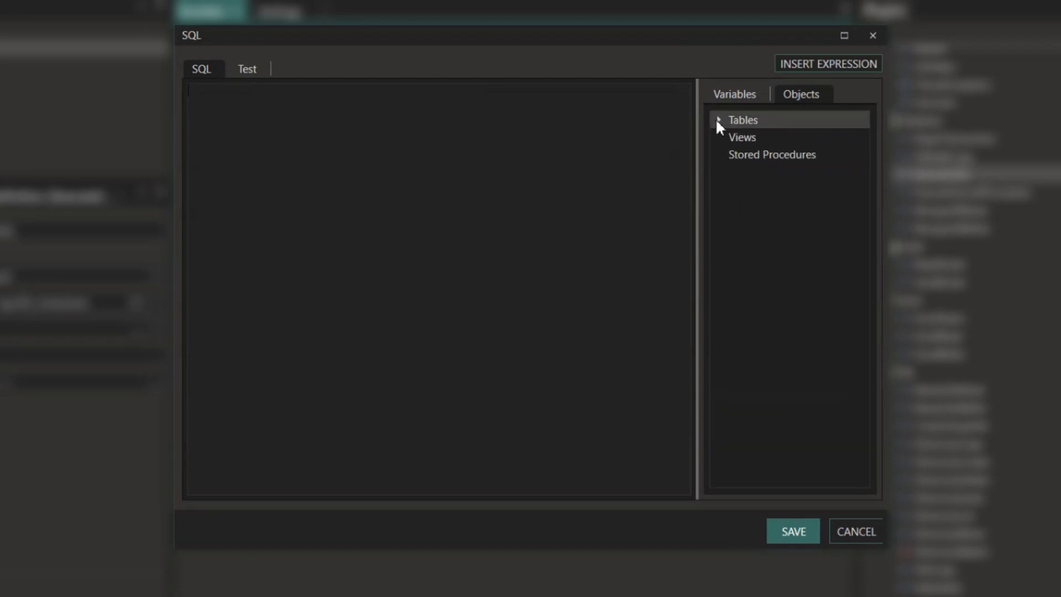
- Generate an INSERT statement for the dbo.Products_Import table
click(716, 120)
right_click(769, 140)
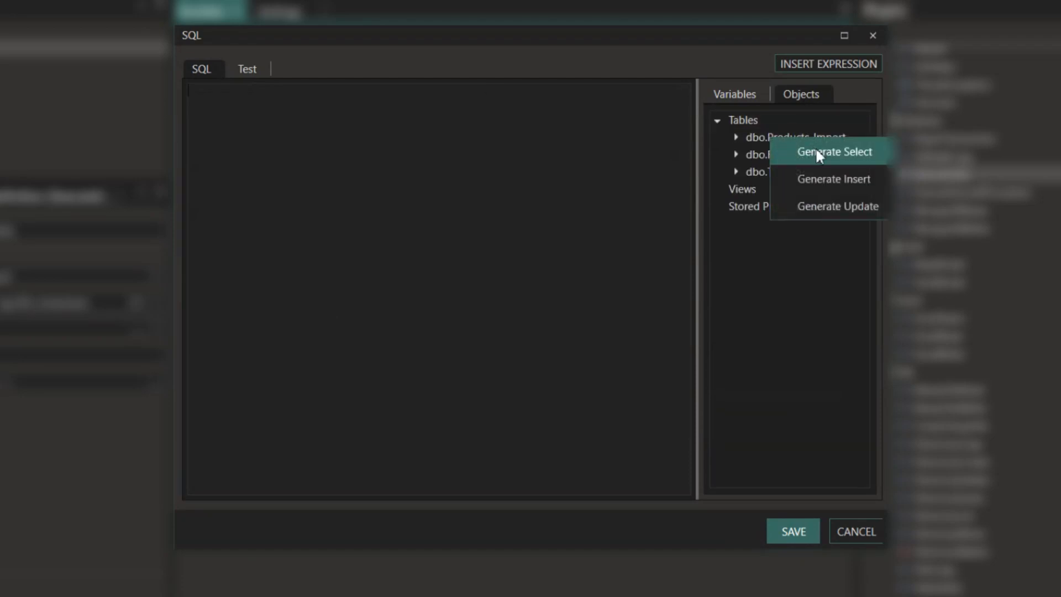
click(797, 177)
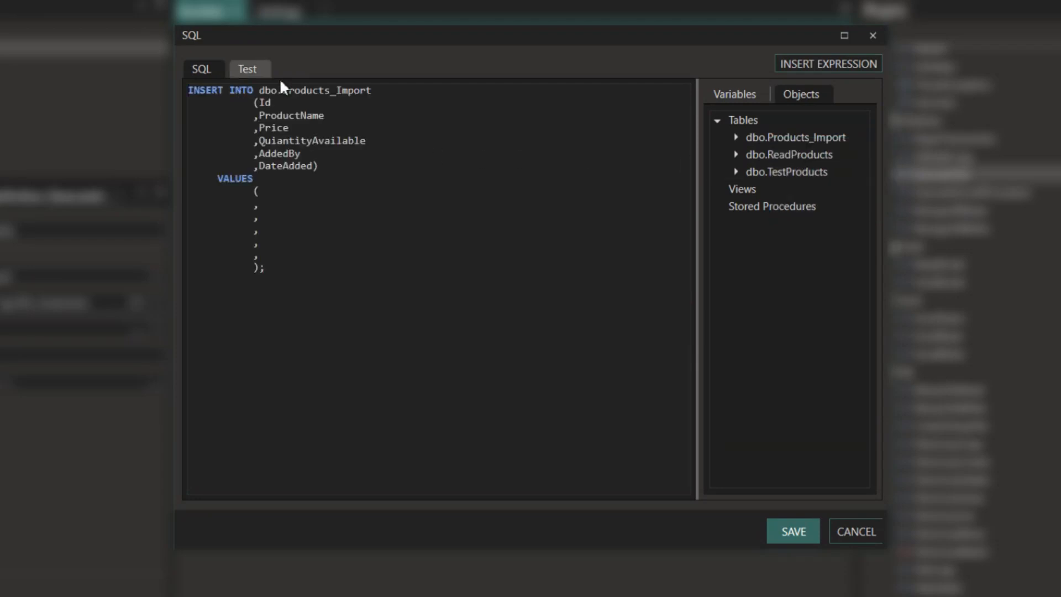
- Fill the first four VALUES with ProductRange Column1, Column2, Column3 and Column4
click(756, 101)
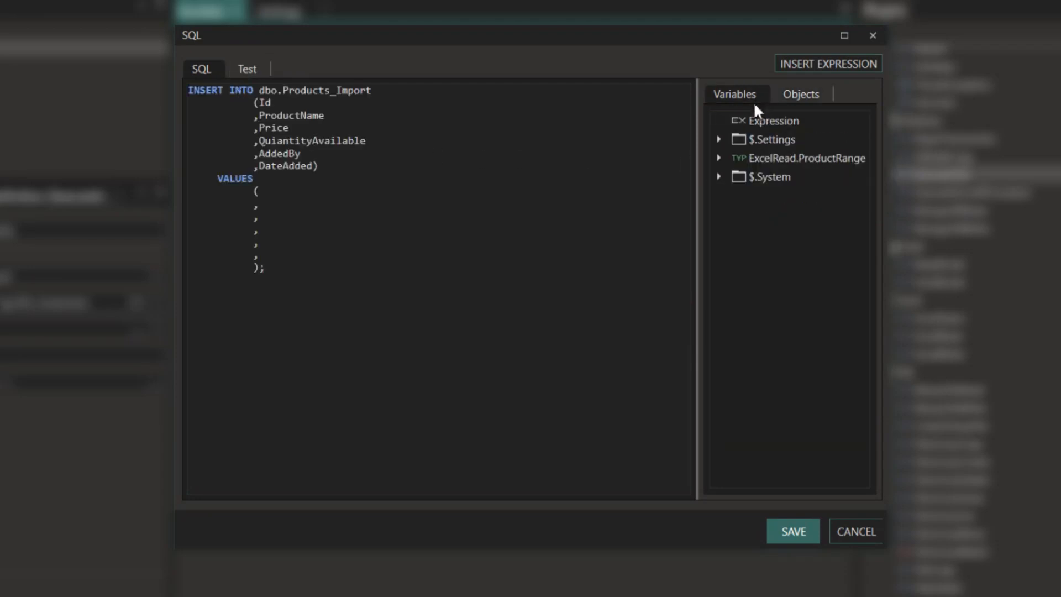
click(715, 159)
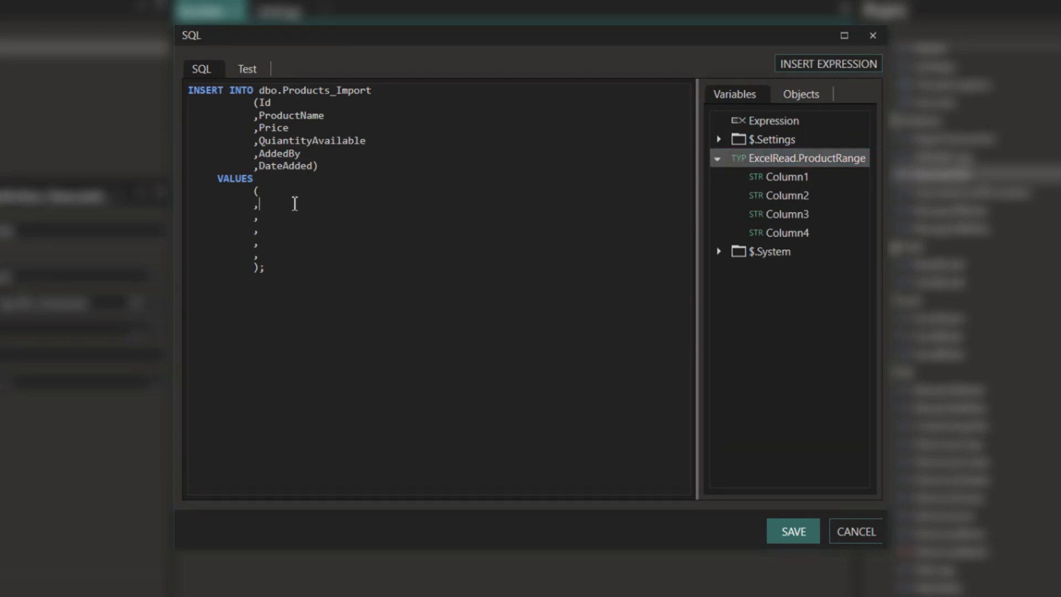
double_click(824, 177)
click(316, 204)
double_click(795, 194)
click(284, 219)
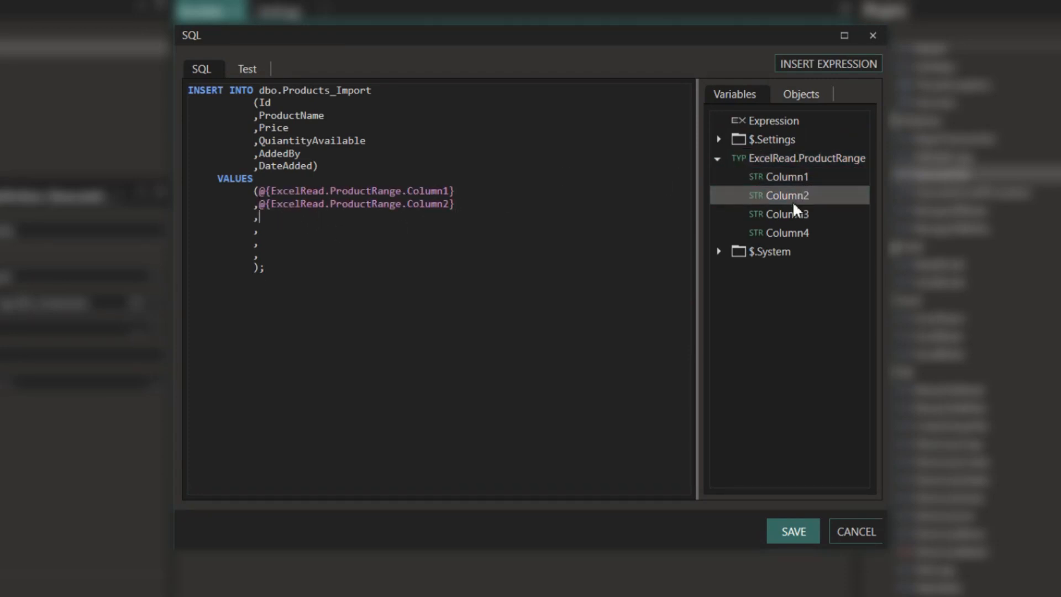
double_click(792, 214)
click(284, 235)
double_click(779, 232)
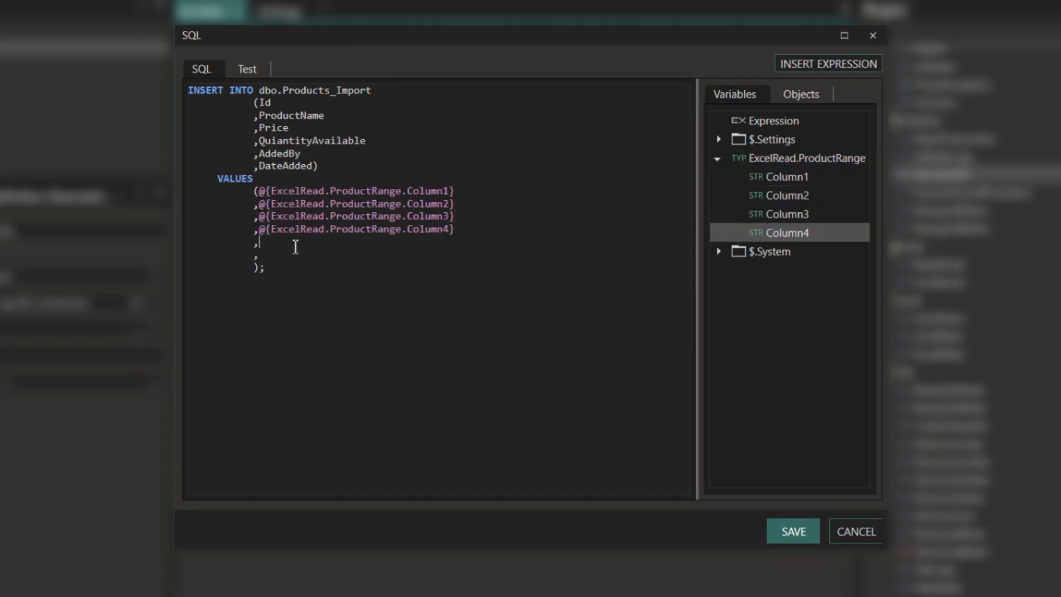
- Set AddedBy to 'Test' and DateAdded to the current date-time, then save the statement
click(293, 243)
text('Test')
click(276, 255)
click(718, 252)
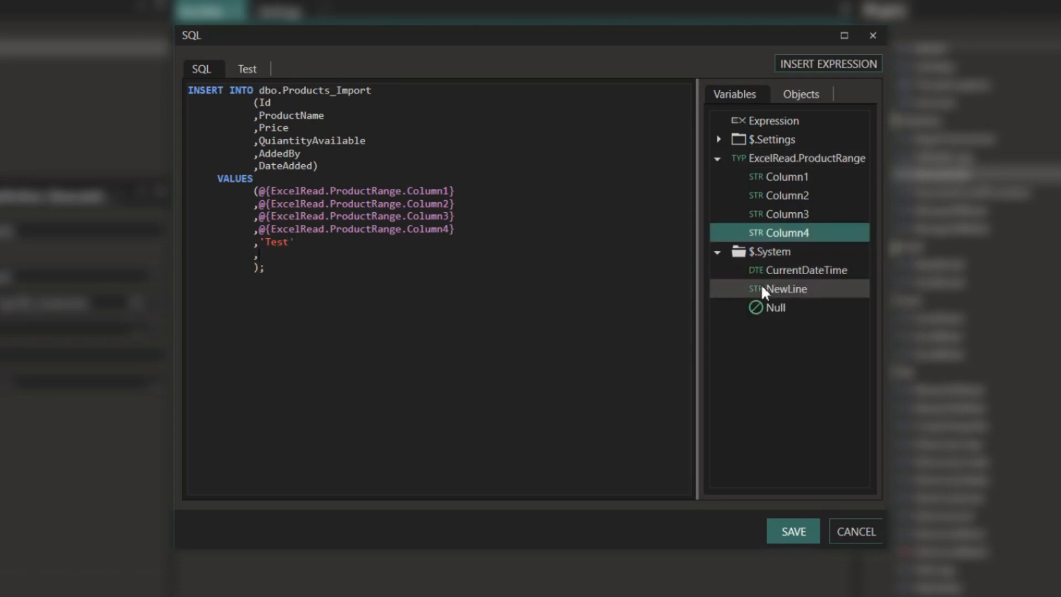
double_click(810, 276)
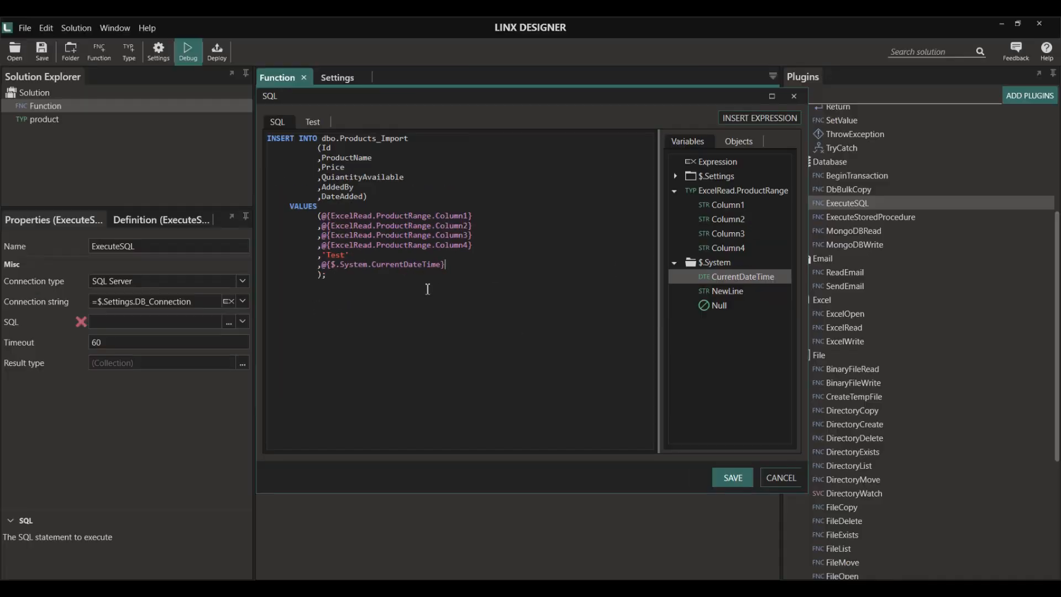
click(750, 478)
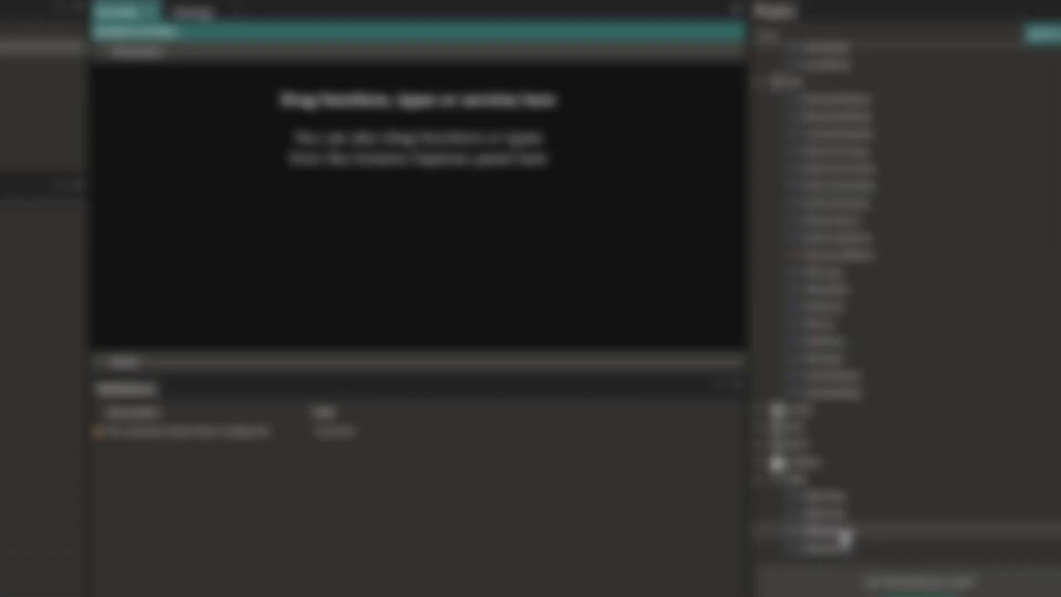
- Add an XMLReader step with File as the source and Products_XML.xml as the file
drag(844, 533, 367, 181)
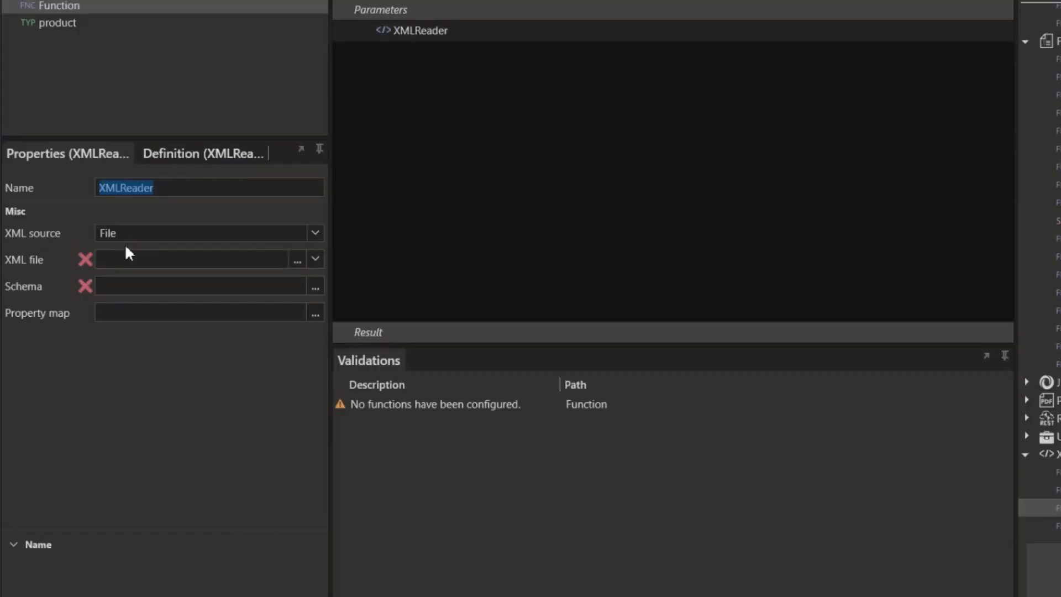
click(320, 232)
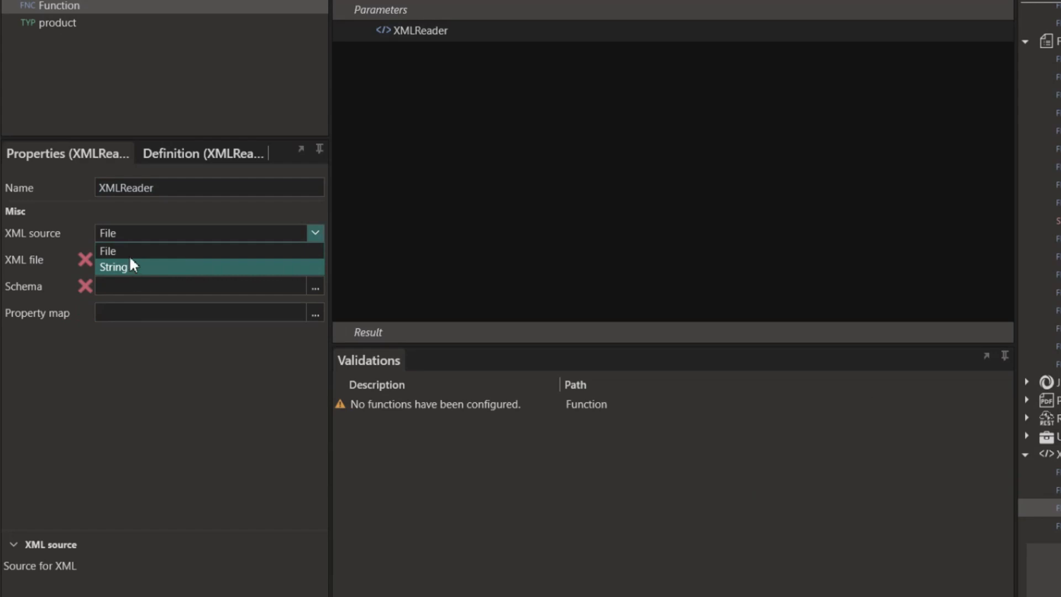
click(149, 251)
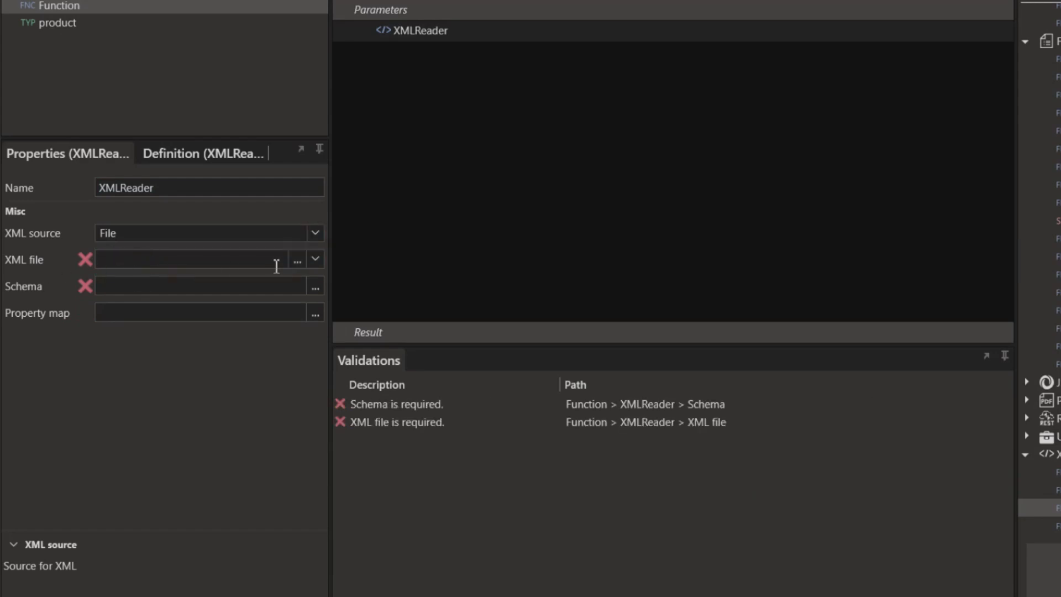
click(298, 261)
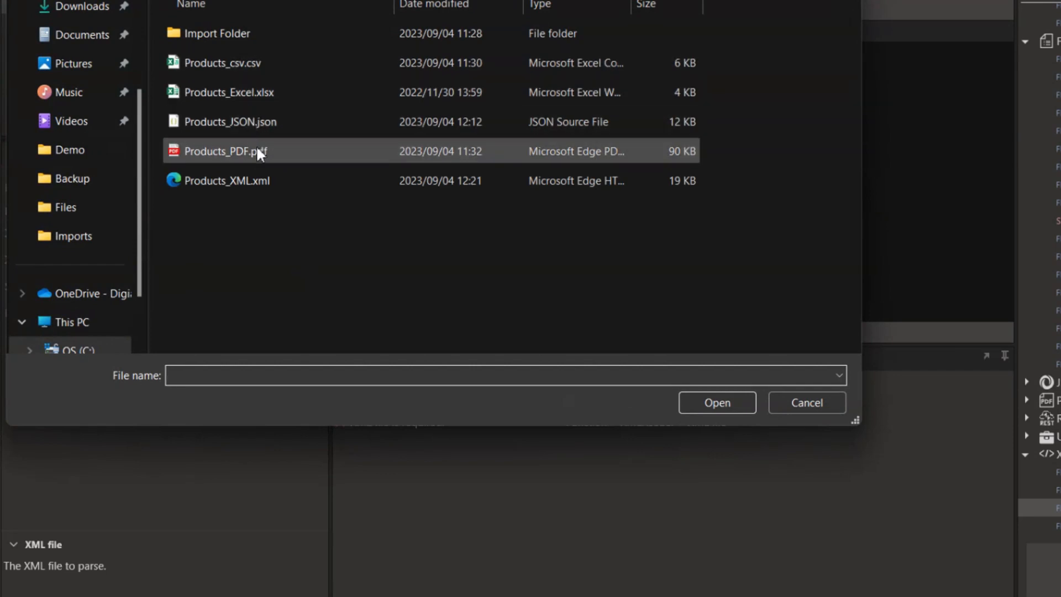
double_click(253, 180)
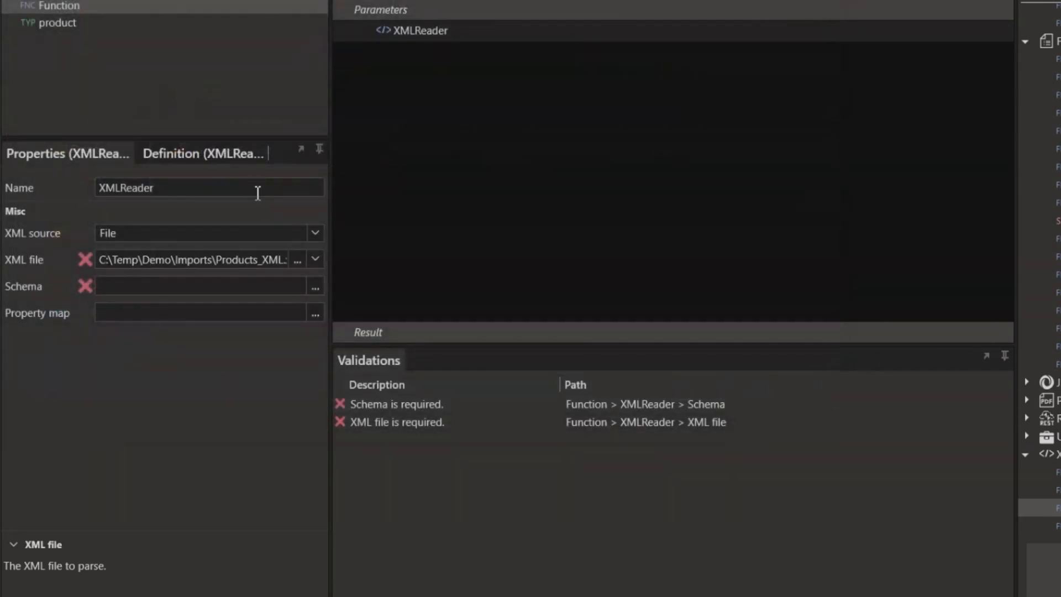
- Review the XML file value choices without changing Products_XML.xml
click(315, 259)
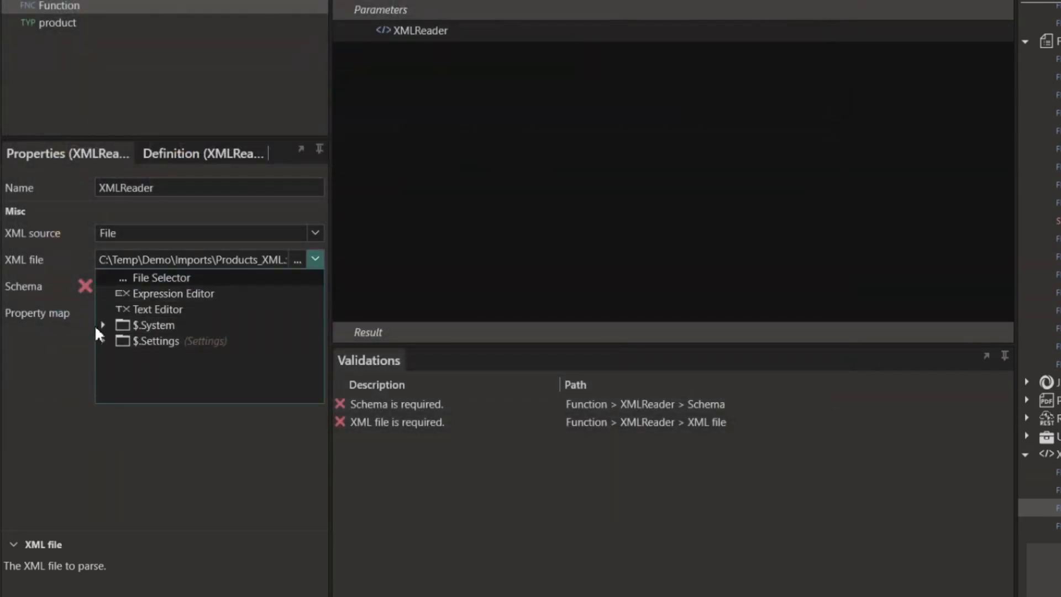
key(Return)
click(791, 402)
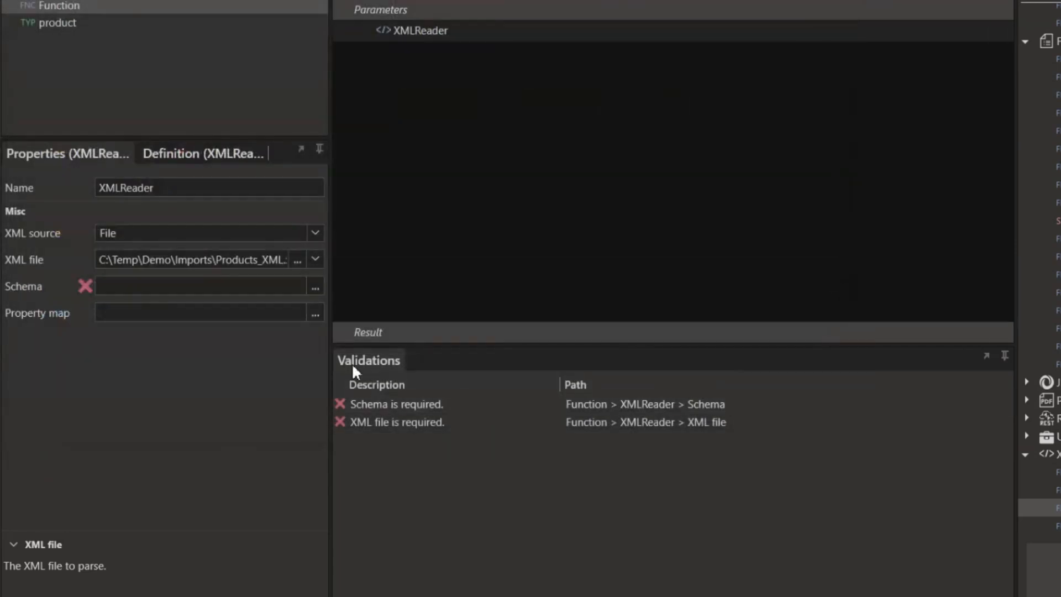
click(314, 260)
click(104, 326)
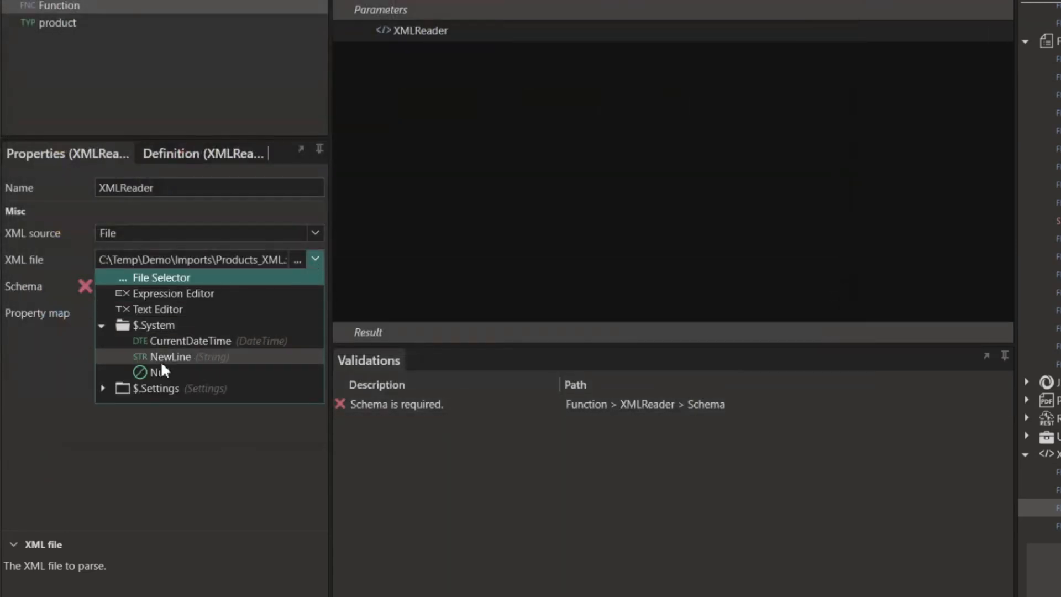
click(102, 388)
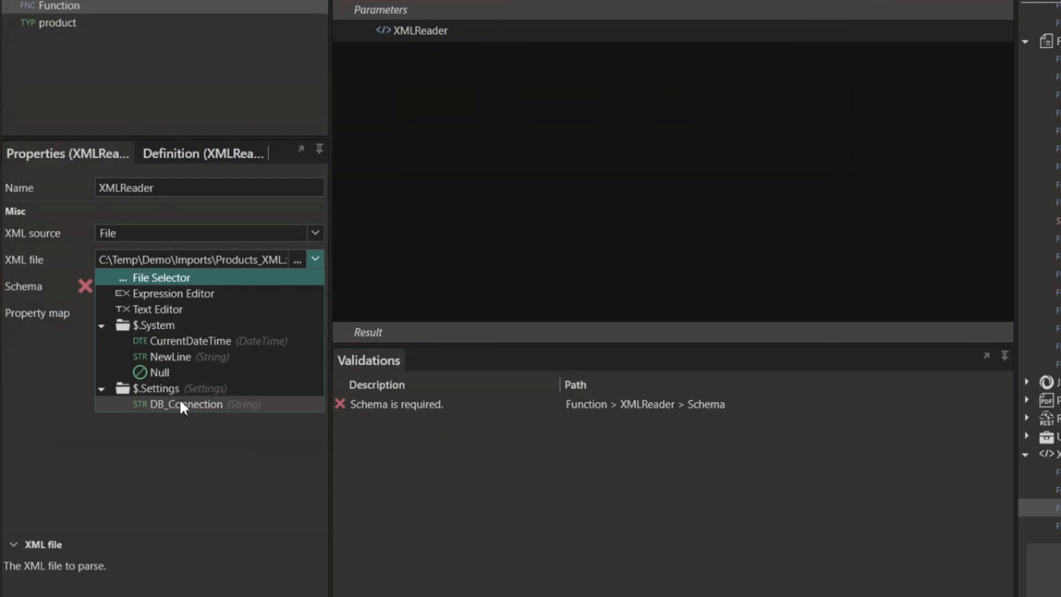
click(315, 259)
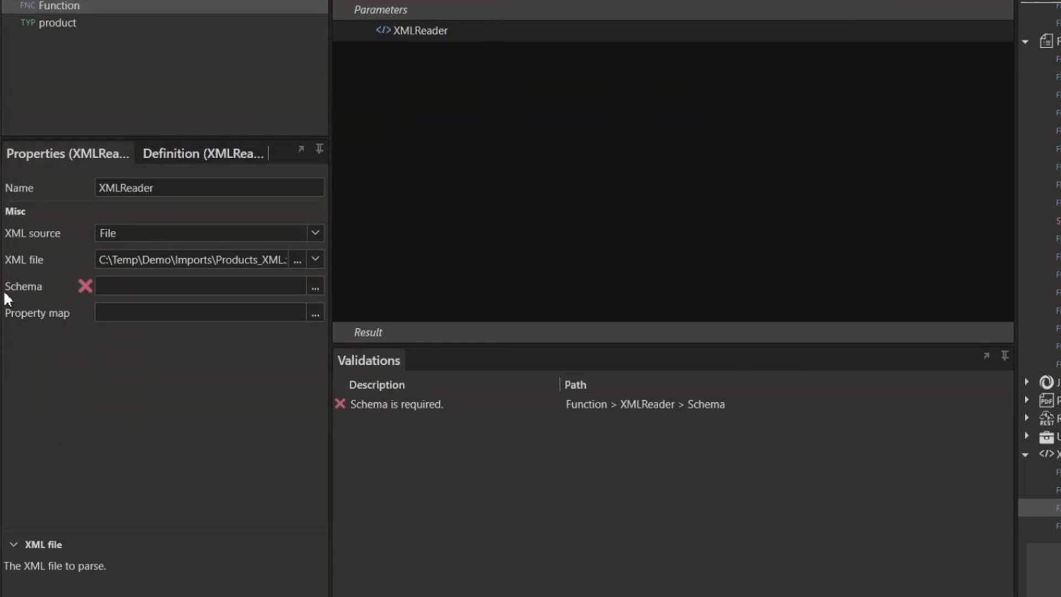
- Build the XMLReader schema from Products_XML.xml and save it
click(315, 286)
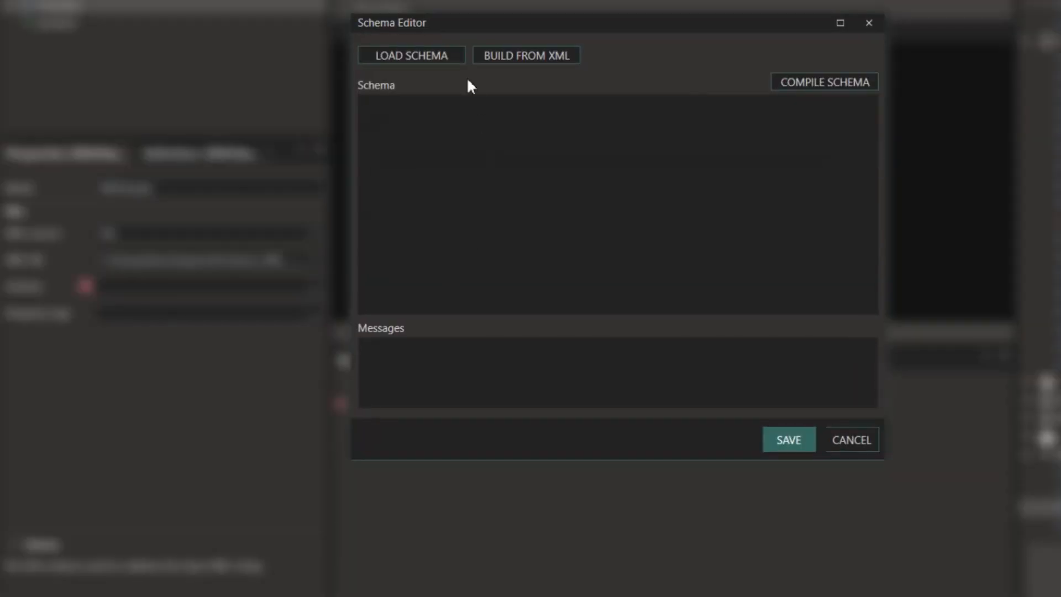
click(540, 57)
double_click(590, 301)
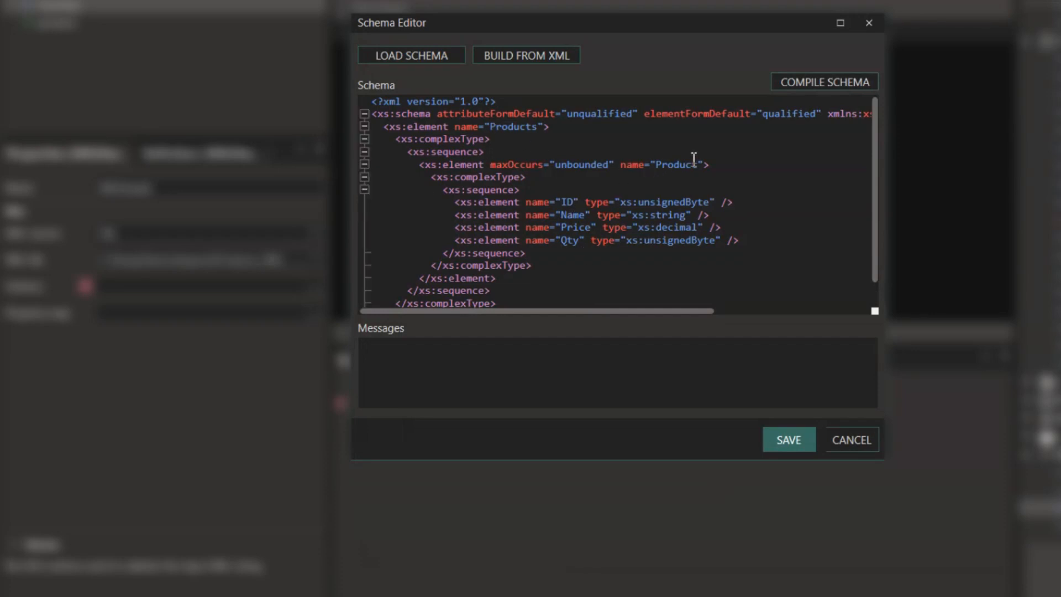
click(776, 439)
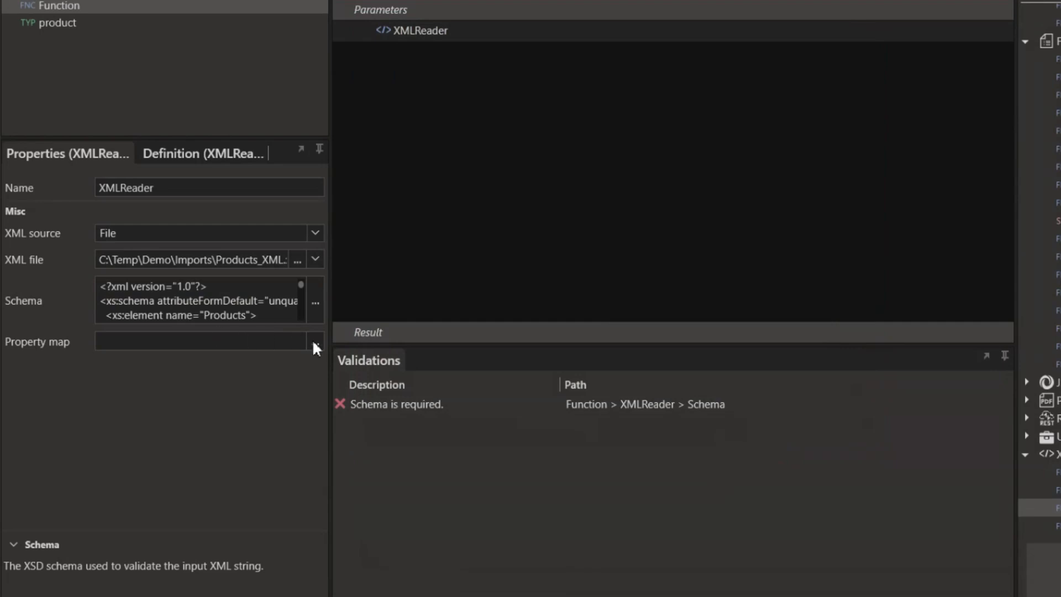
- Save an empty property map for the XMLReader
click(314, 342)
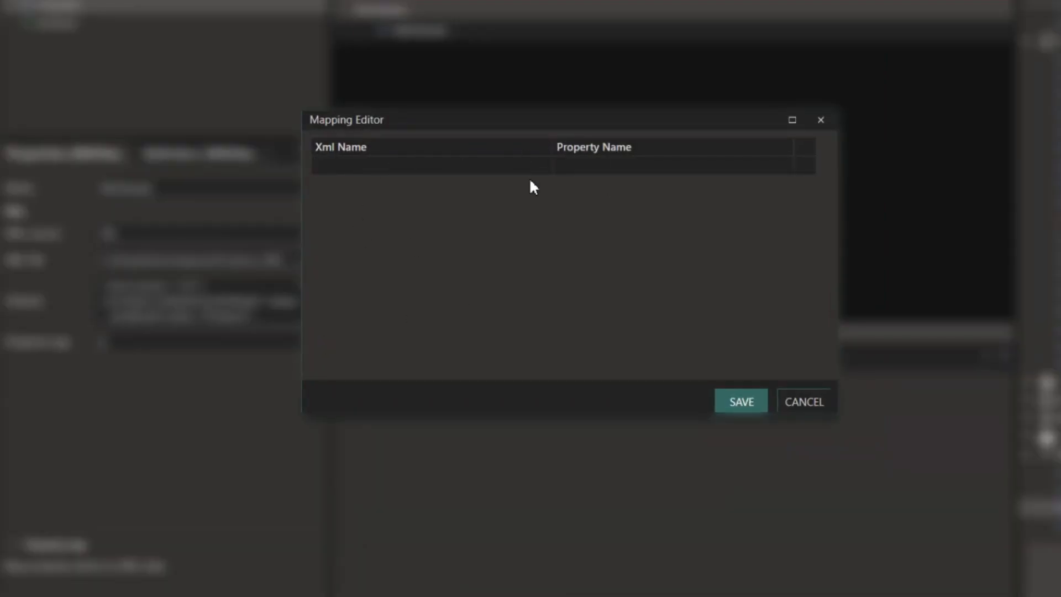
click(711, 164)
click(742, 402)
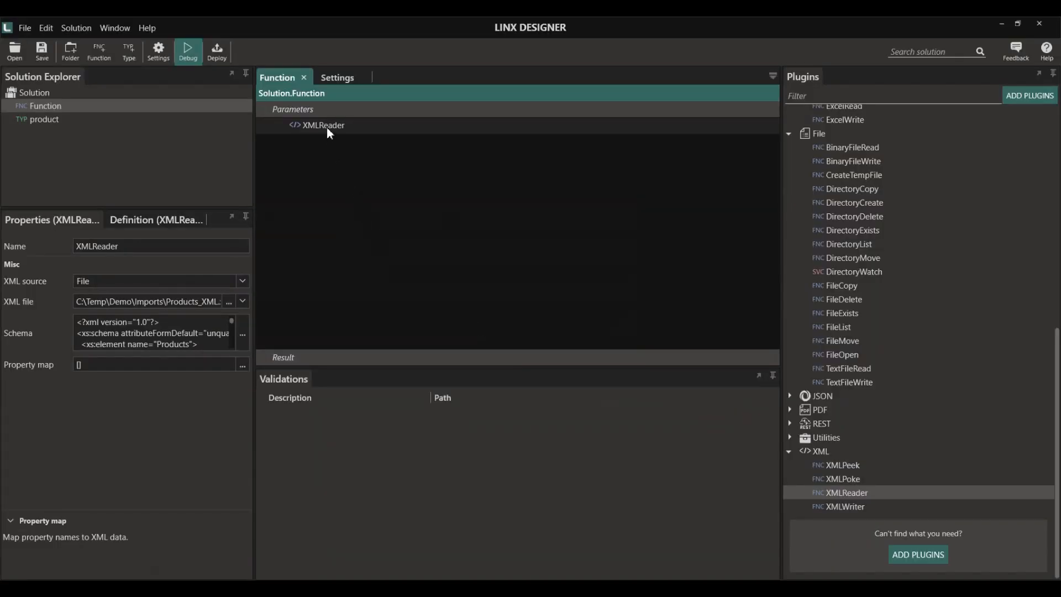
- Set a breakpoint on XMLReader, start debugging and step over the XMLReader
right_click(326, 127)
click(351, 142)
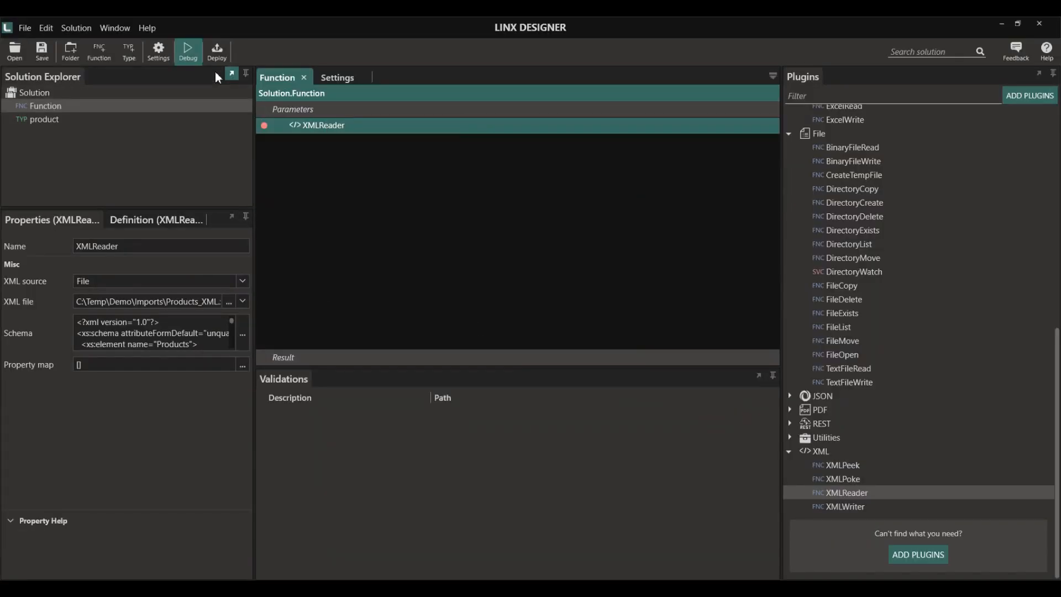
click(192, 56)
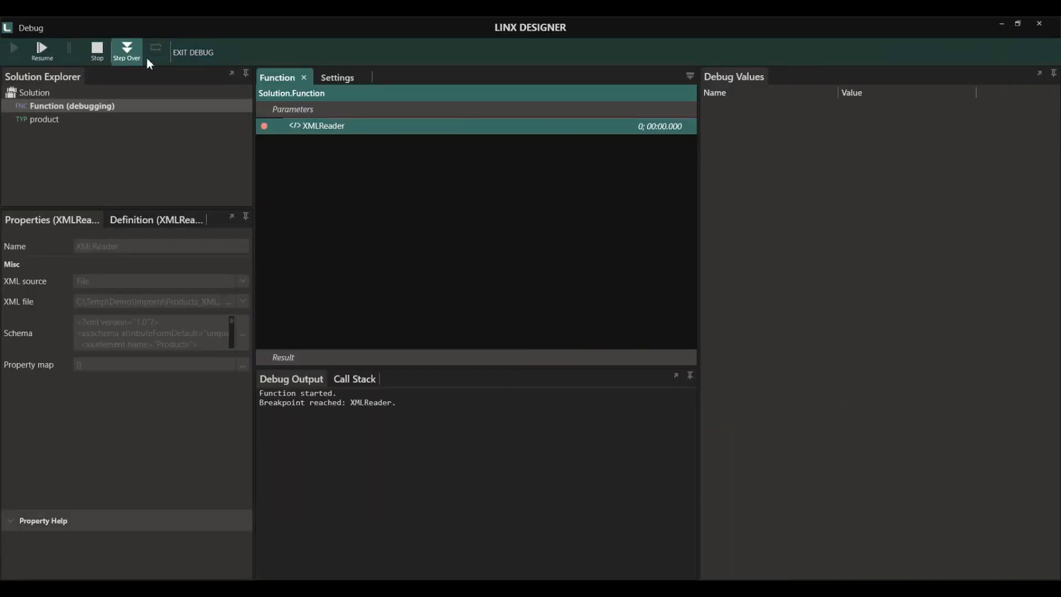
click(145, 58)
- Inspect Products > Product Item1 and Item2 in Debug Values, then stop and exit debug
click(709, 107)
click(720, 124)
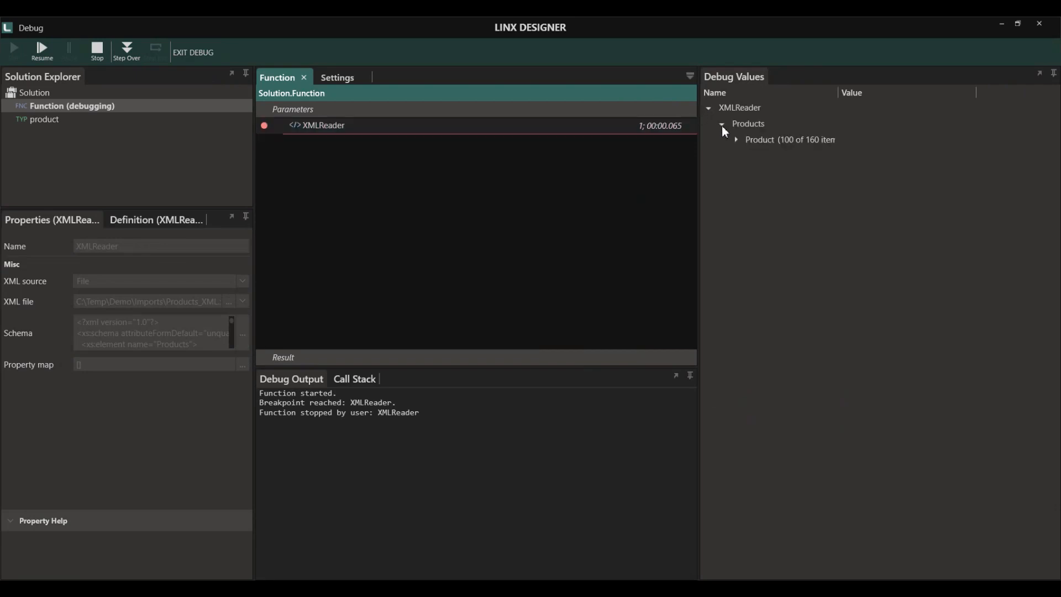
click(651, 99)
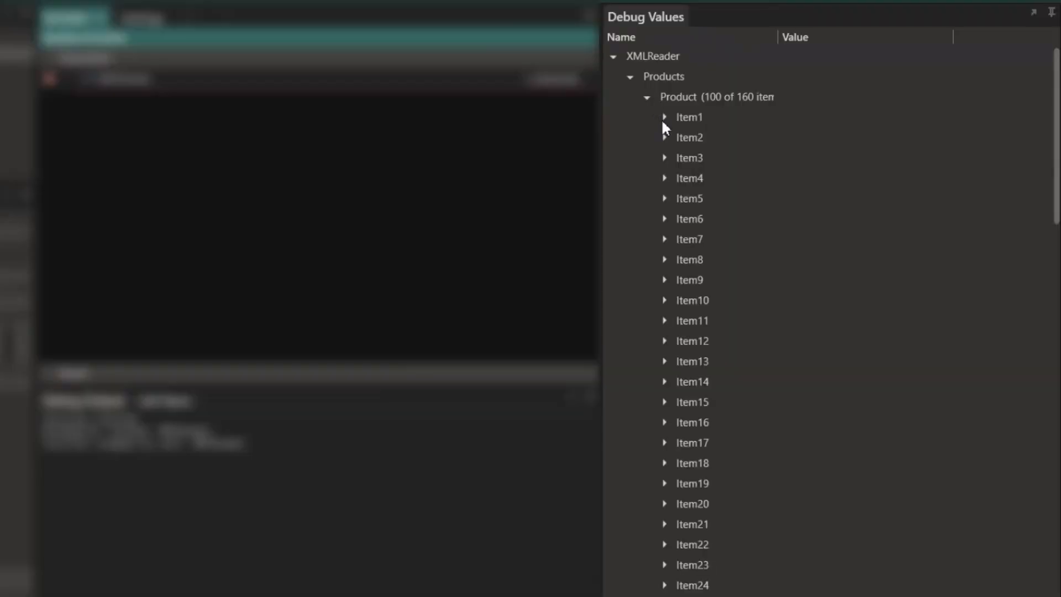
click(662, 118)
click(664, 220)
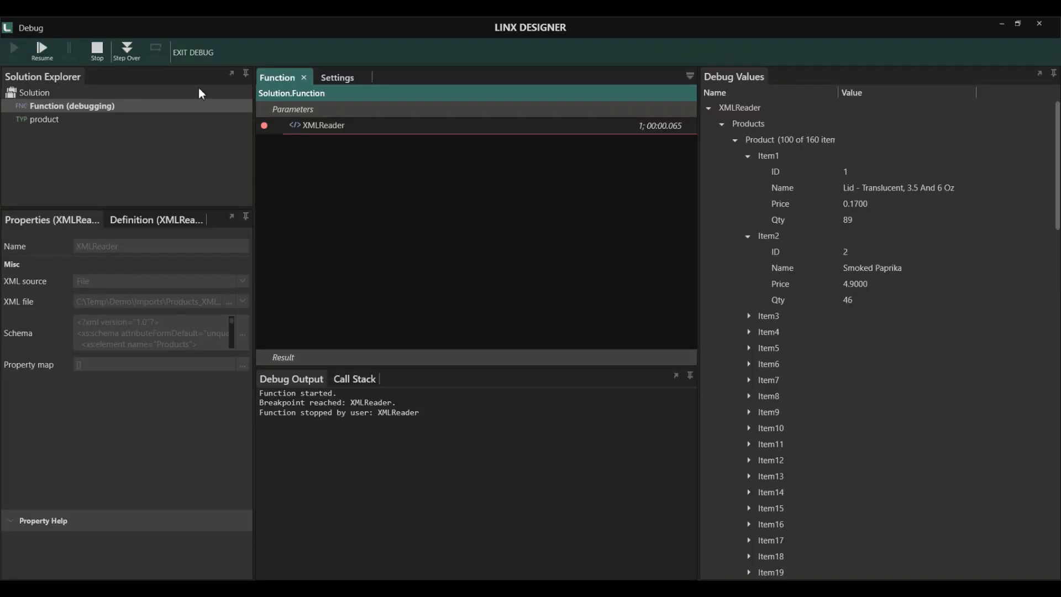
click(97, 50)
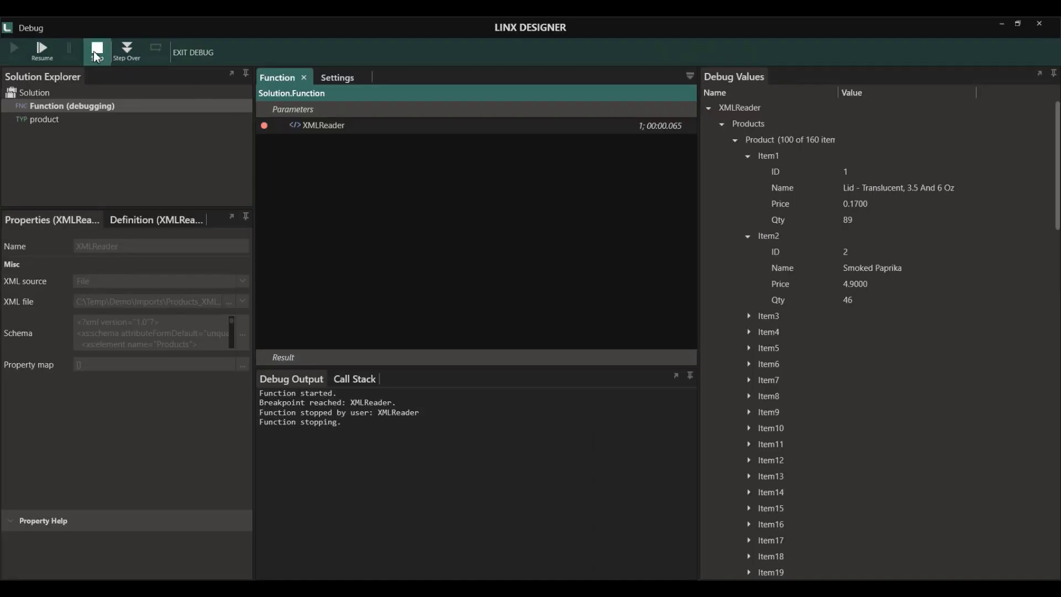
click(188, 53)
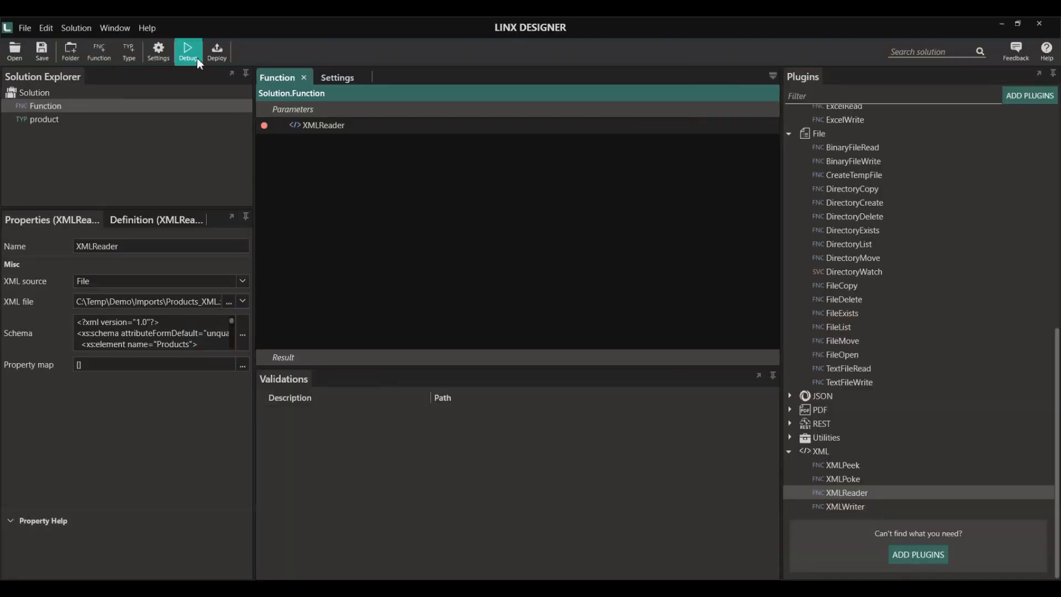
- Drop a ForEach below XMLReader looping over XMLReader.Products.Product, and place ExecuteSQL inside it
scroll(883, 168, up, 5)
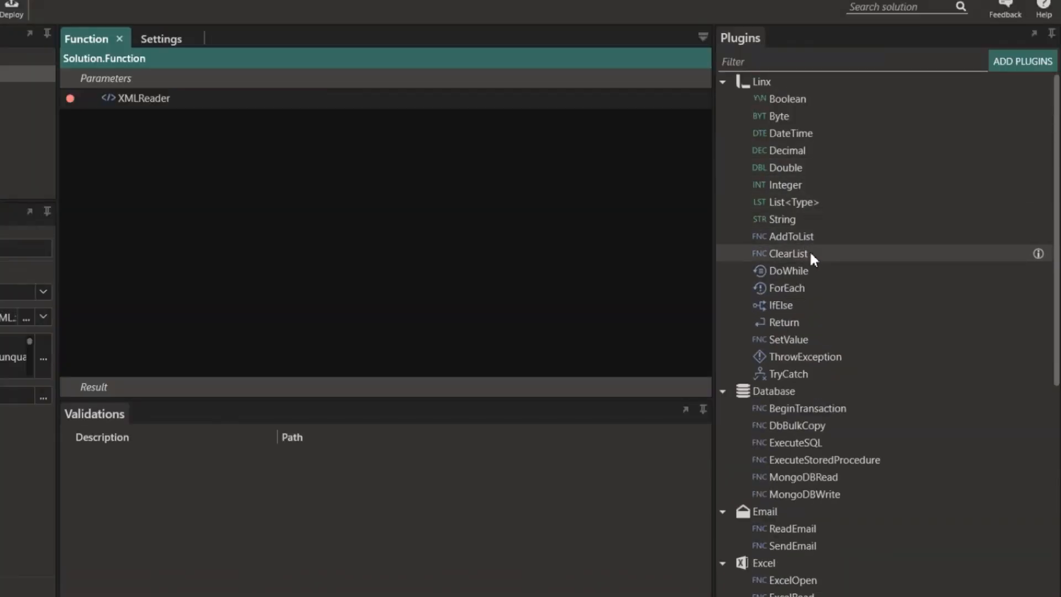
drag(810, 287, 182, 199)
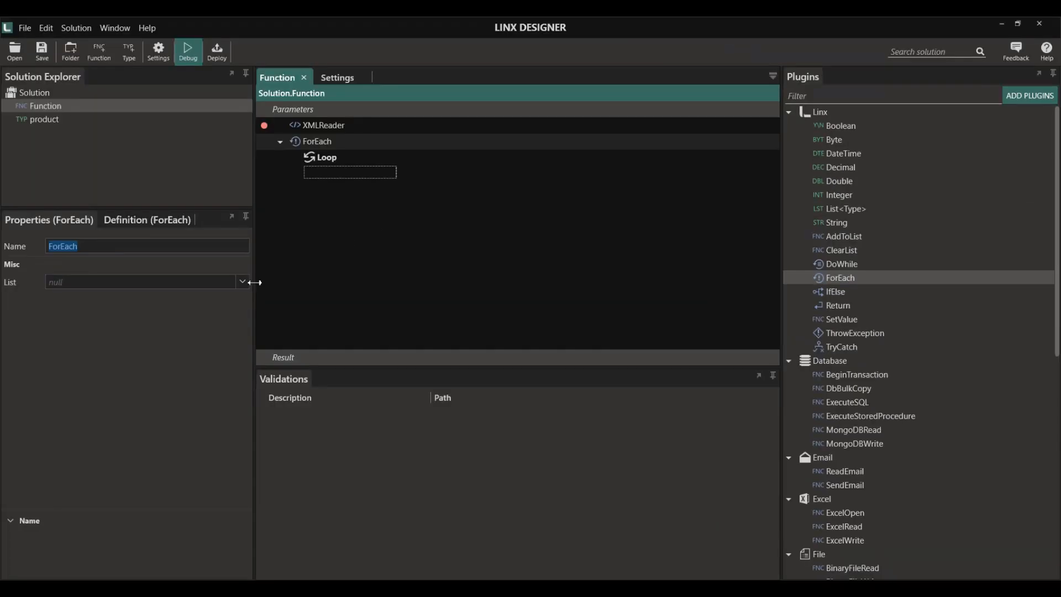
click(242, 281)
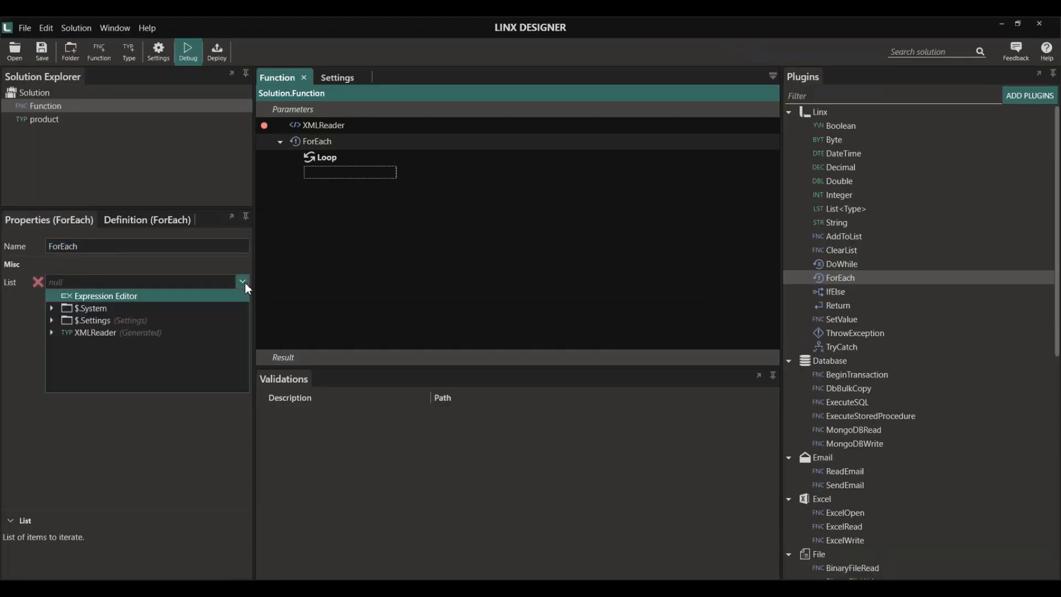
click(54, 333)
click(87, 361)
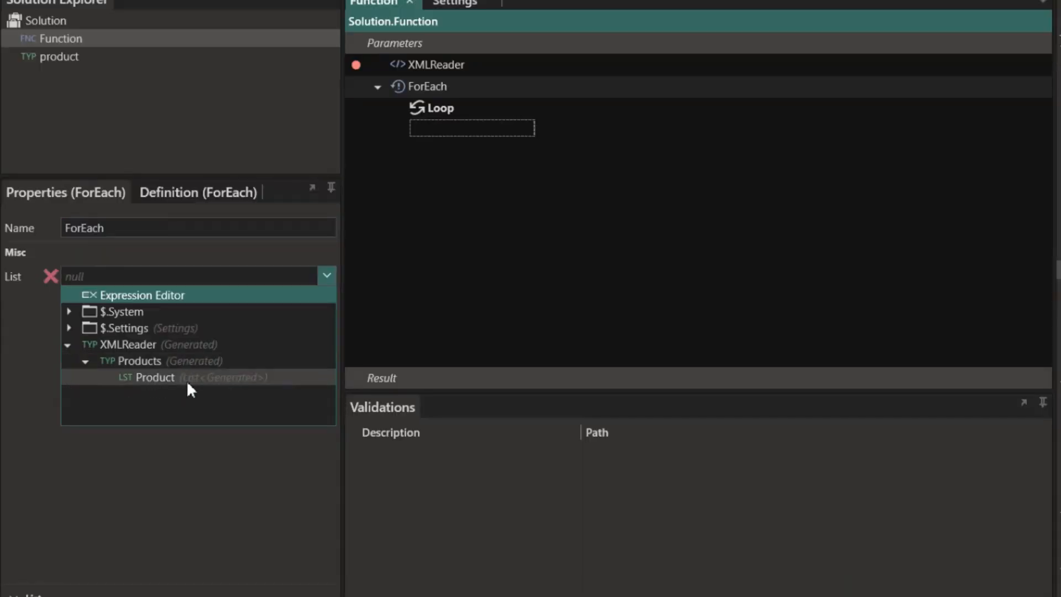
click(219, 381)
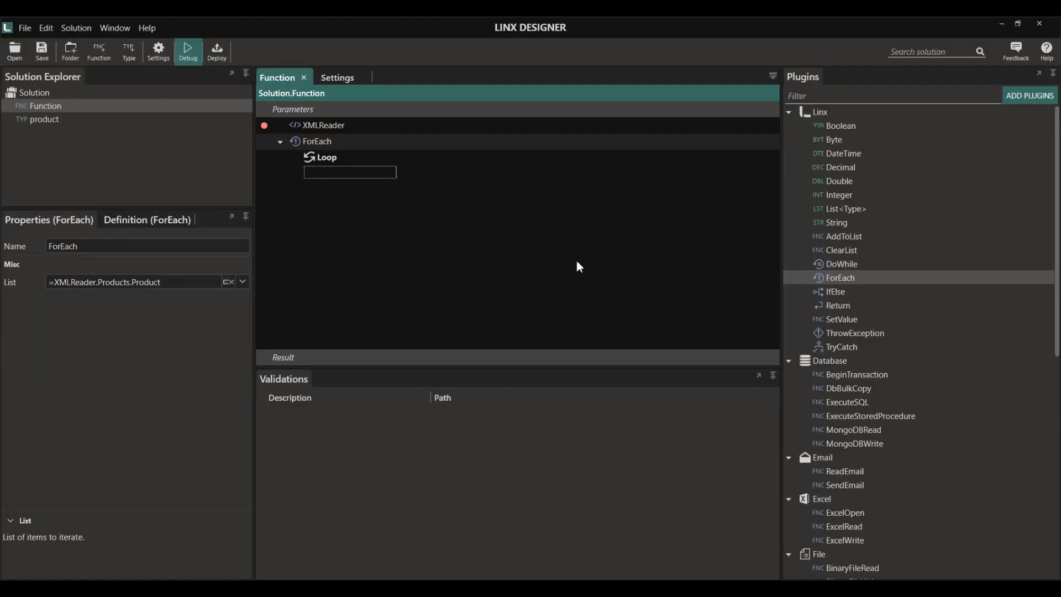
scroll(880, 299, down, 1)
drag(870, 379, 347, 175)
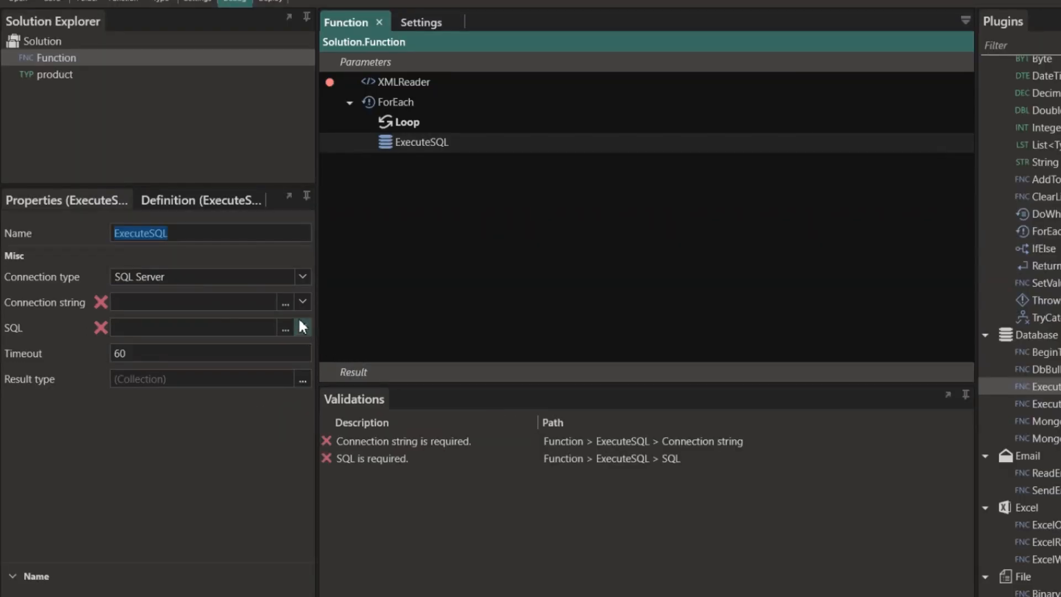
- Set the ExecuteSQL connection string to $.Settings.DB_Connection
click(302, 301)
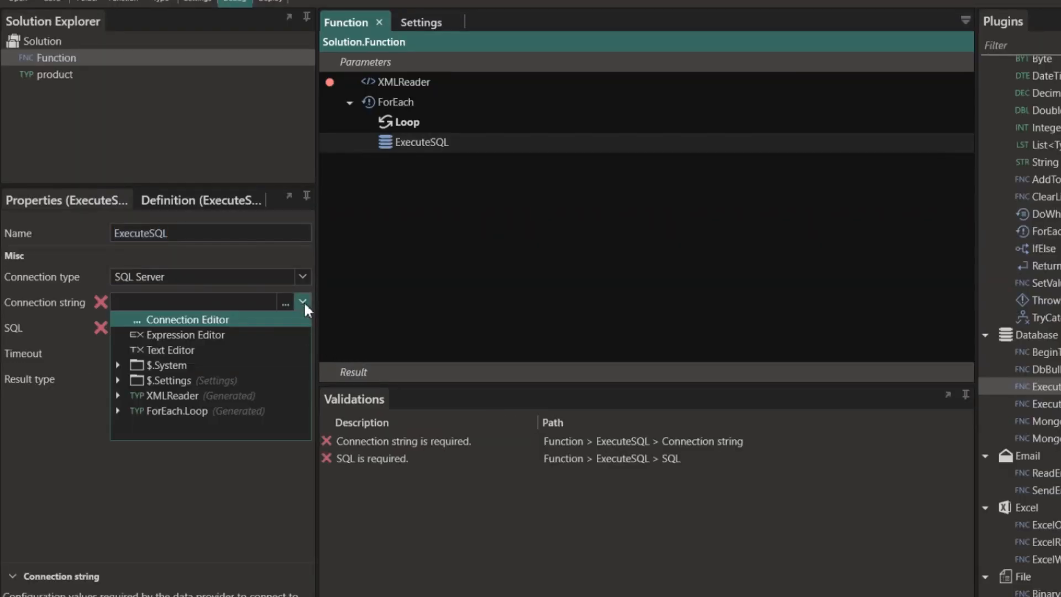
click(114, 395)
click(115, 394)
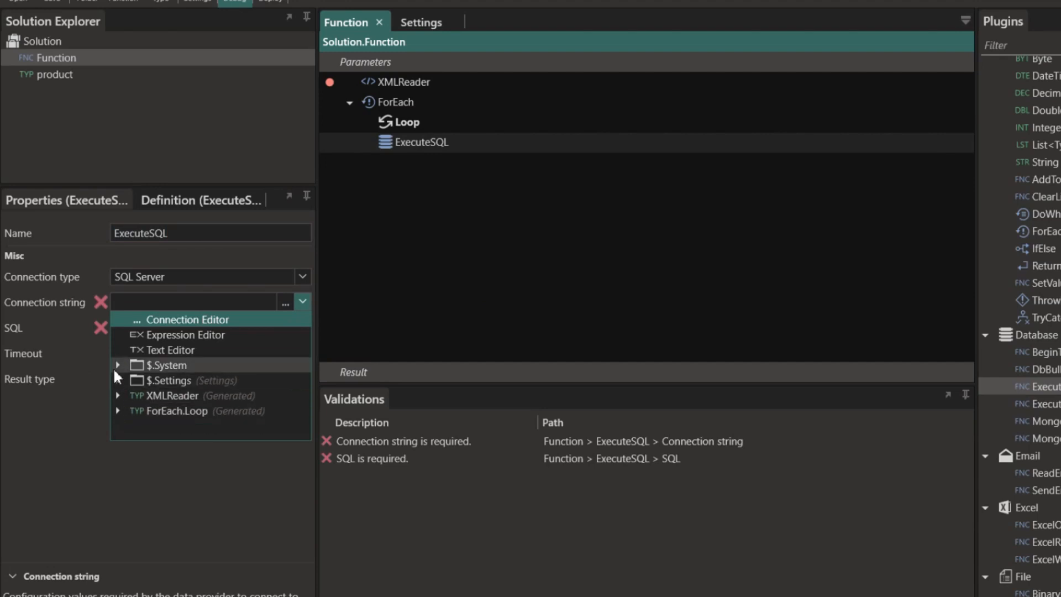
click(113, 376)
click(191, 392)
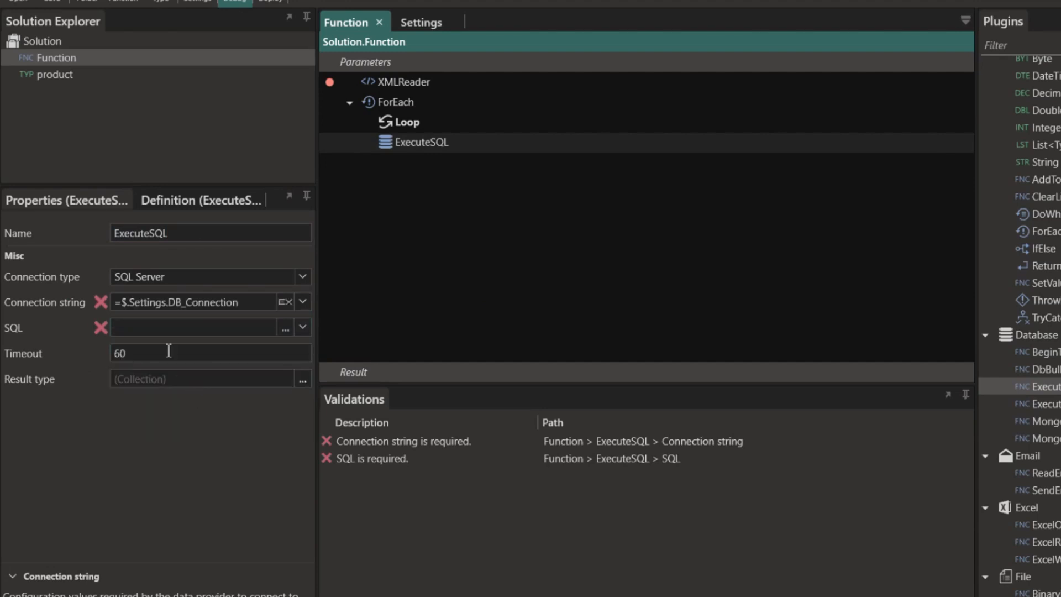
- Check the loop item's ID, Name, Price and Qty fields in the SQL editor, then cancel
click(285, 327)
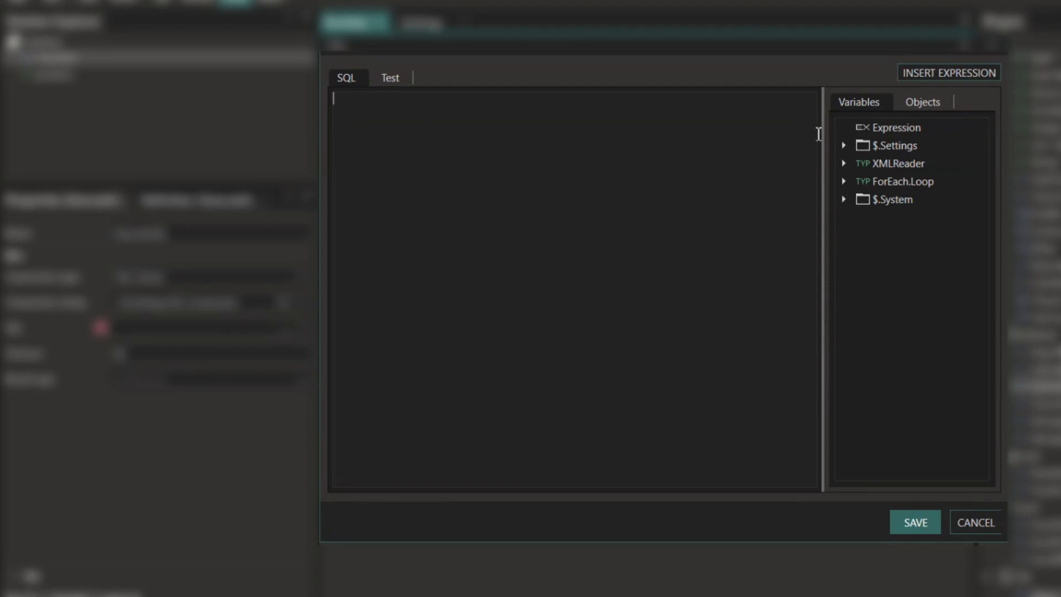
click(842, 181)
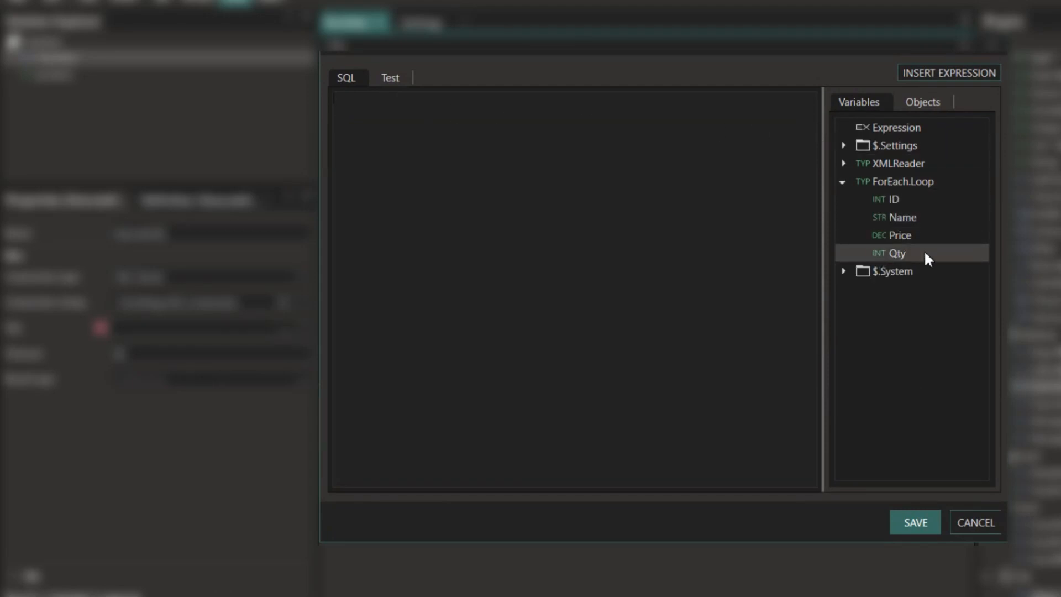
click(973, 522)
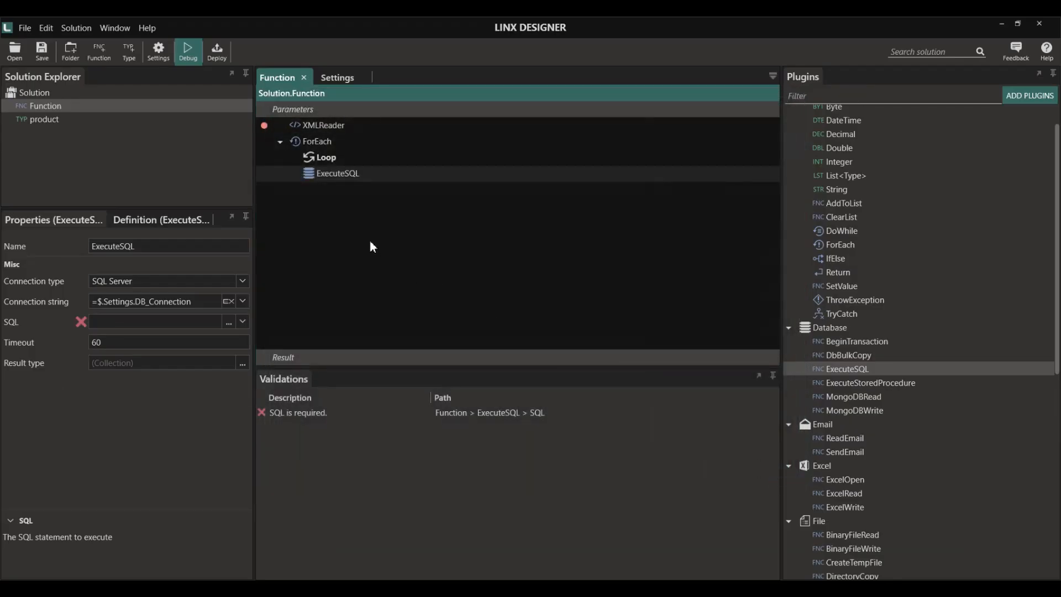
scroll(840, 238, up, 1)
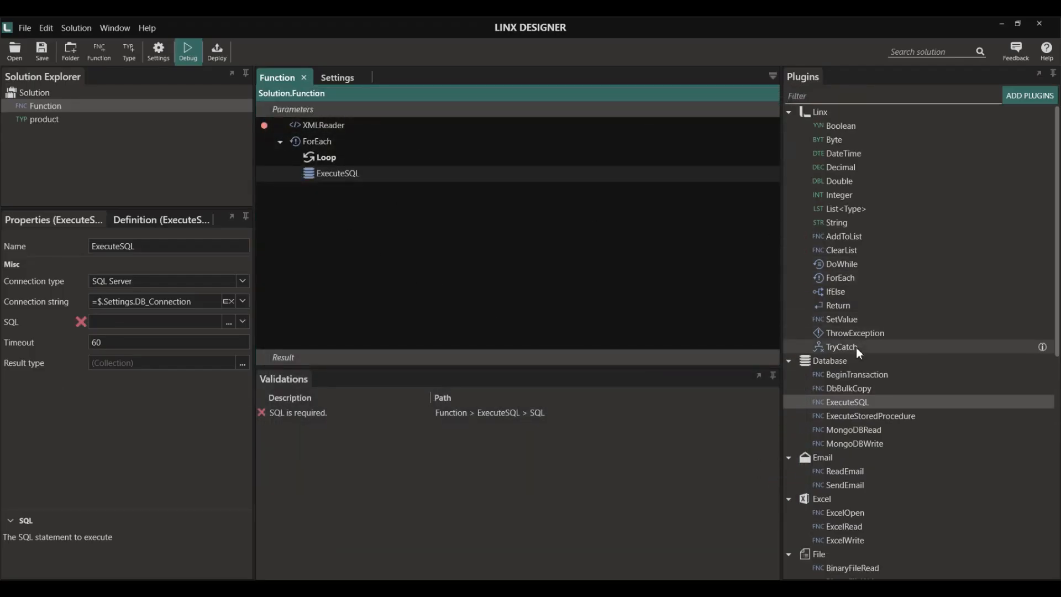
- Add a TextFileRead step reading Products_JSON.json from the Imports folder
drag(835, 291, 334, 187)
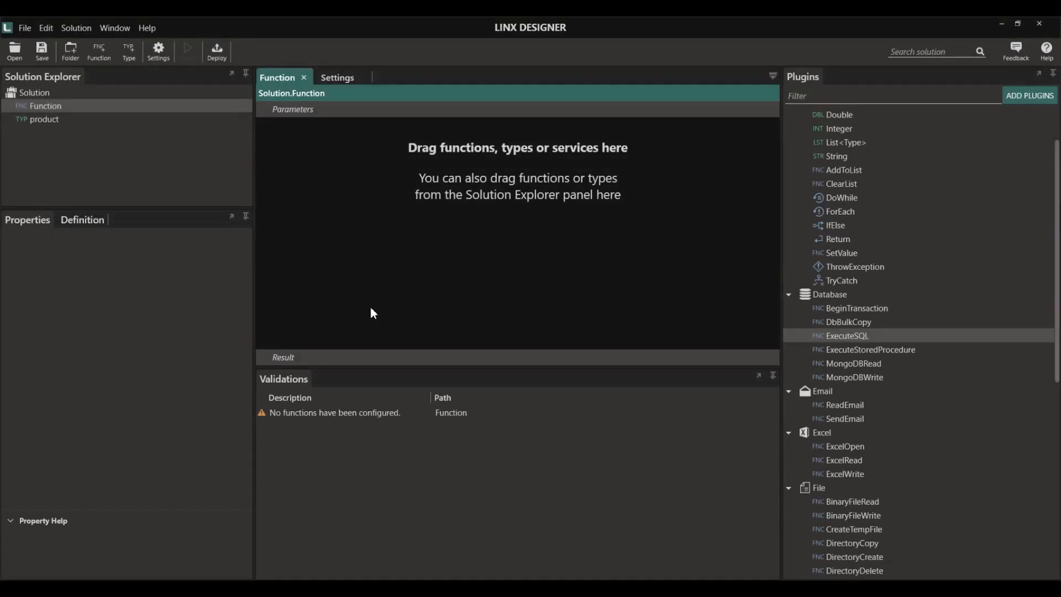
scroll(847, 479, down, 5)
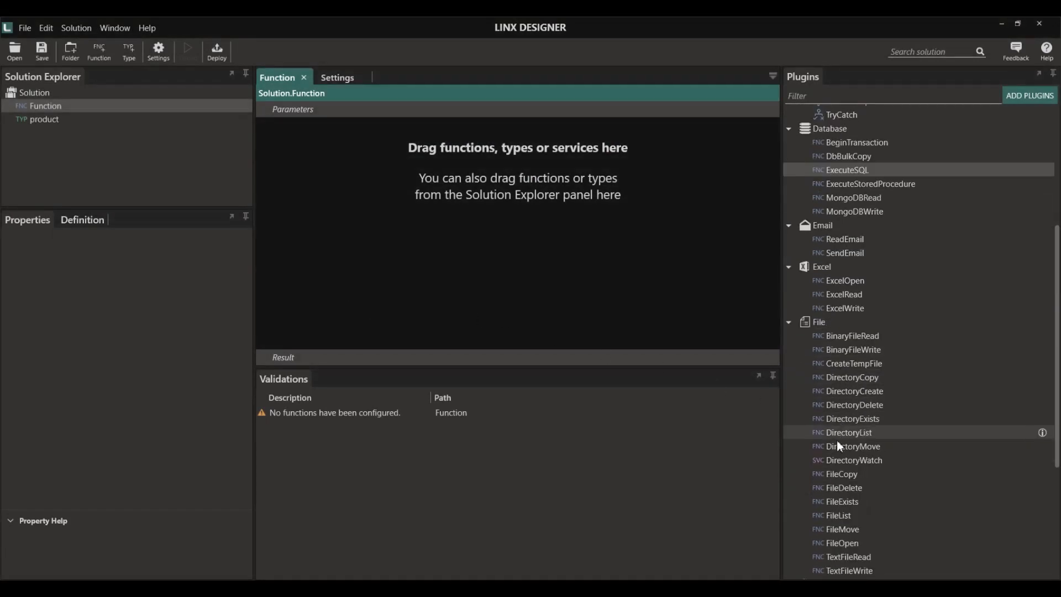
drag(655, 347, 362, 261)
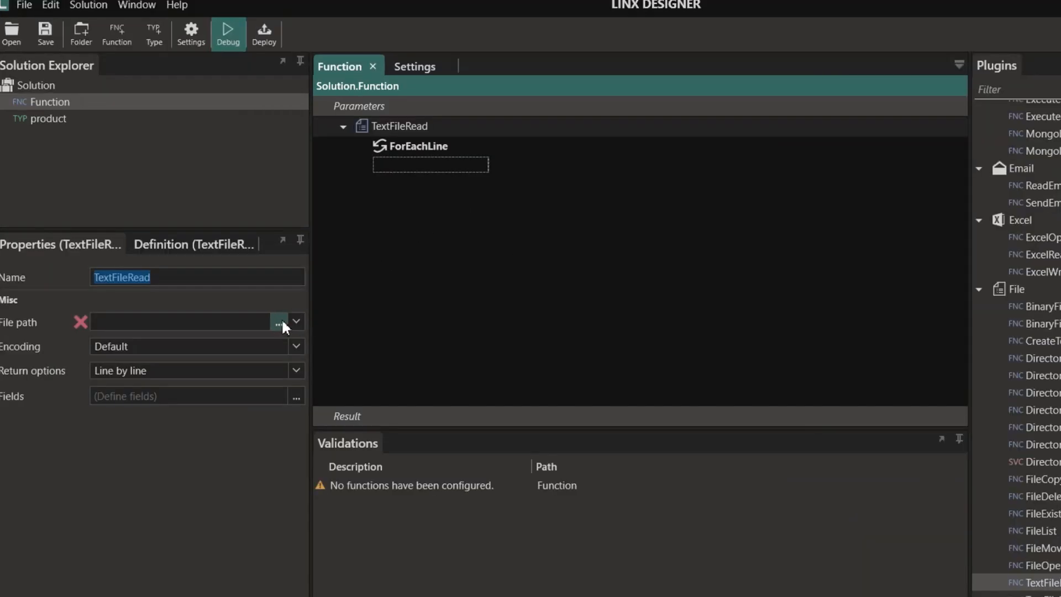
click(228, 282)
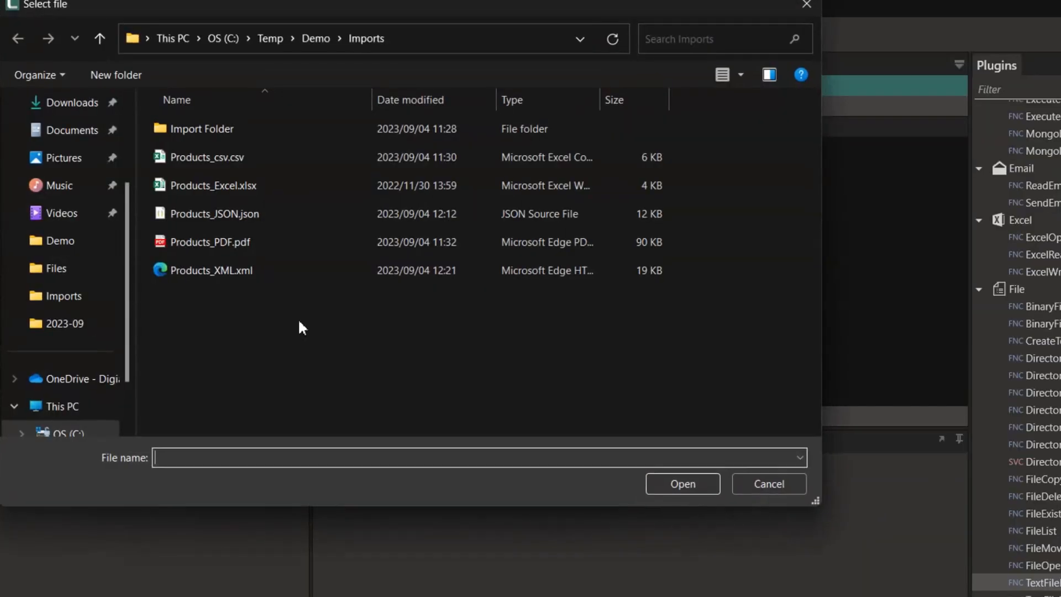
click(223, 216)
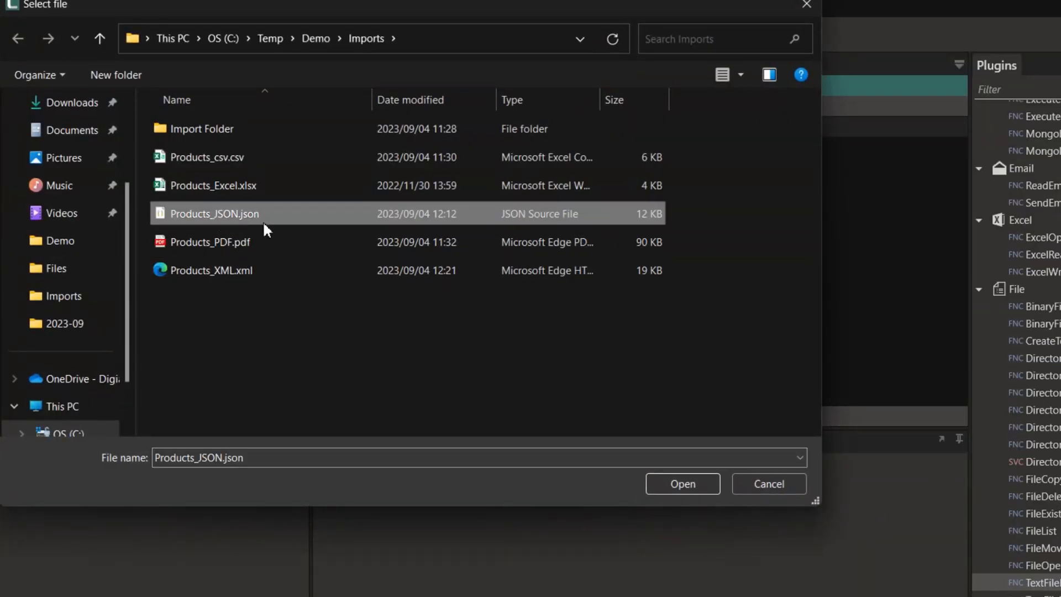
click(683, 483)
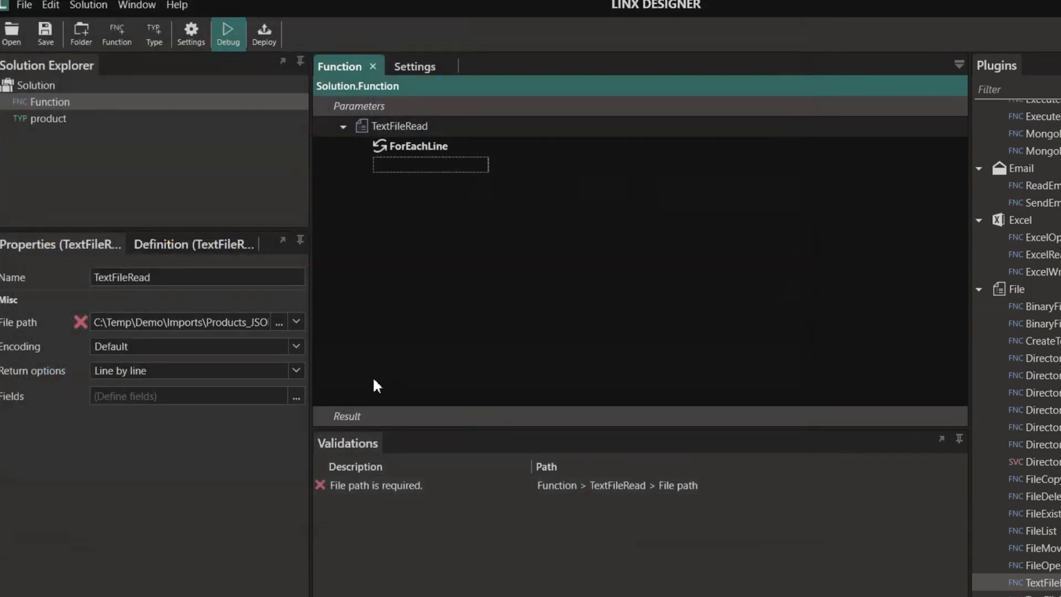
- Set TextFileRead's return option to Complete
click(296, 370)
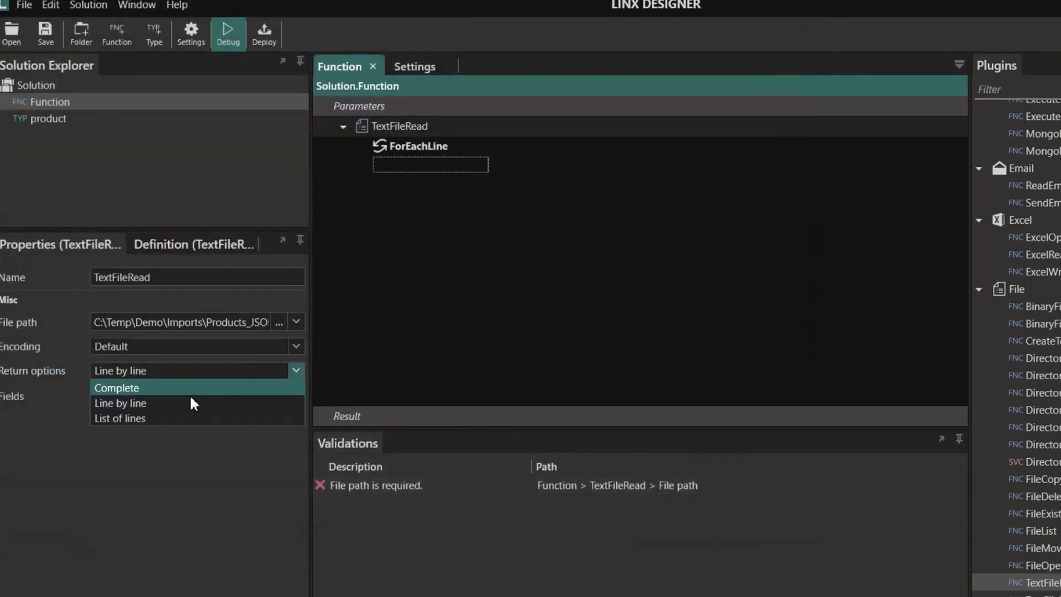
click(134, 387)
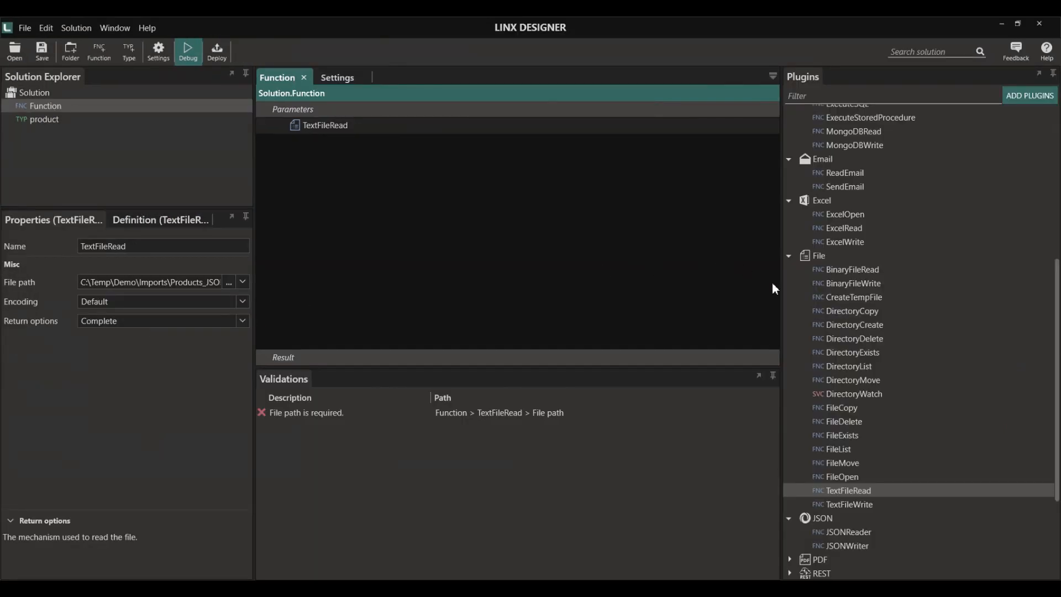
scroll(851, 397, down, 3)
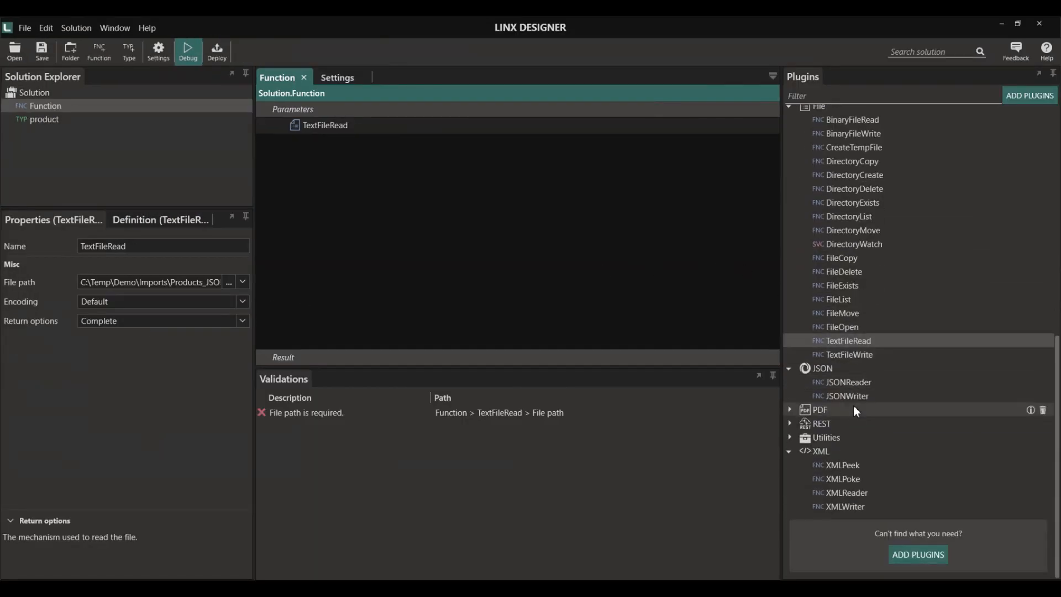
- Add a JSONReader after TextFileRead with =TextFileRead as its JSON string
drag(848, 381, 310, 183)
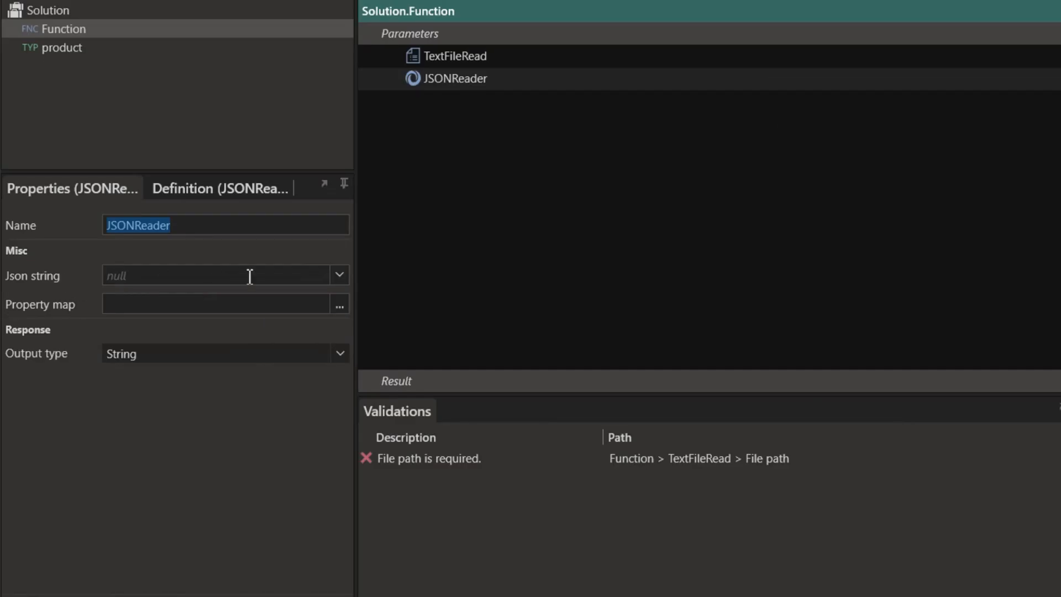
click(243, 281)
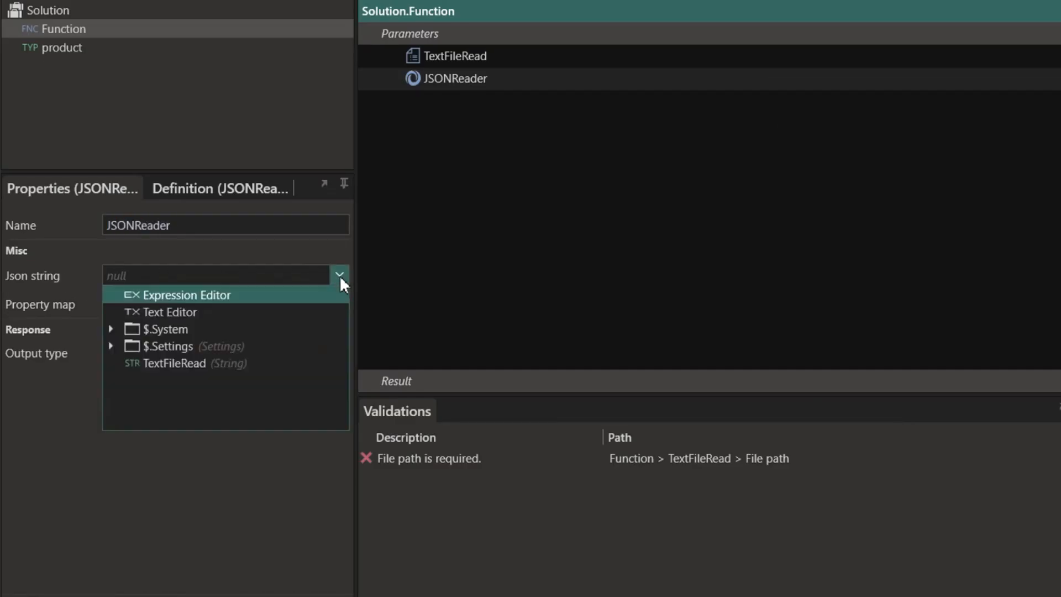
click(183, 363)
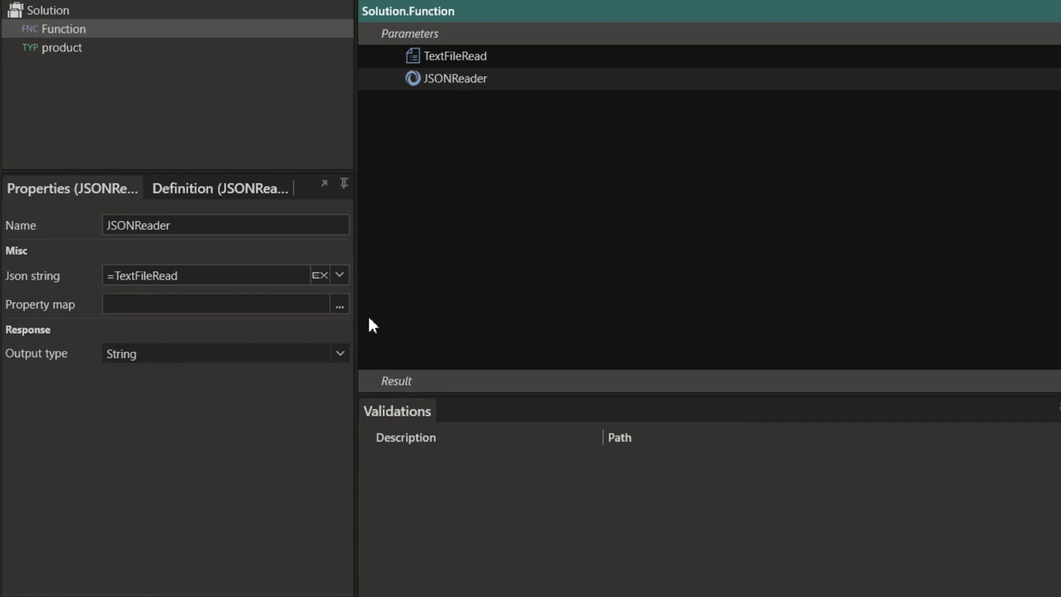
- Set the JSONReader output type to a List of the solution's product type
click(339, 355)
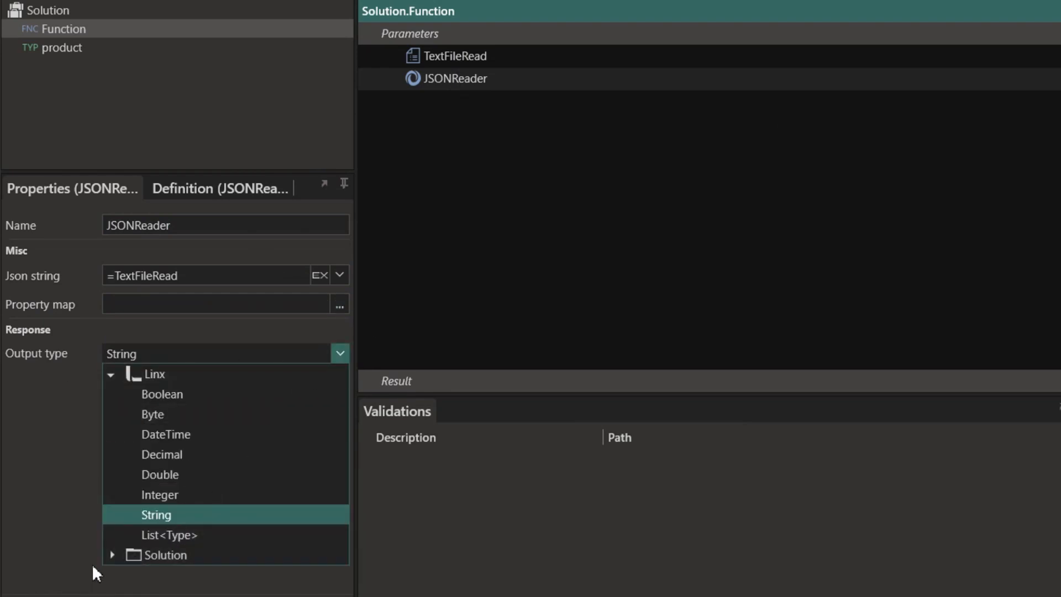
click(148, 533)
click(323, 352)
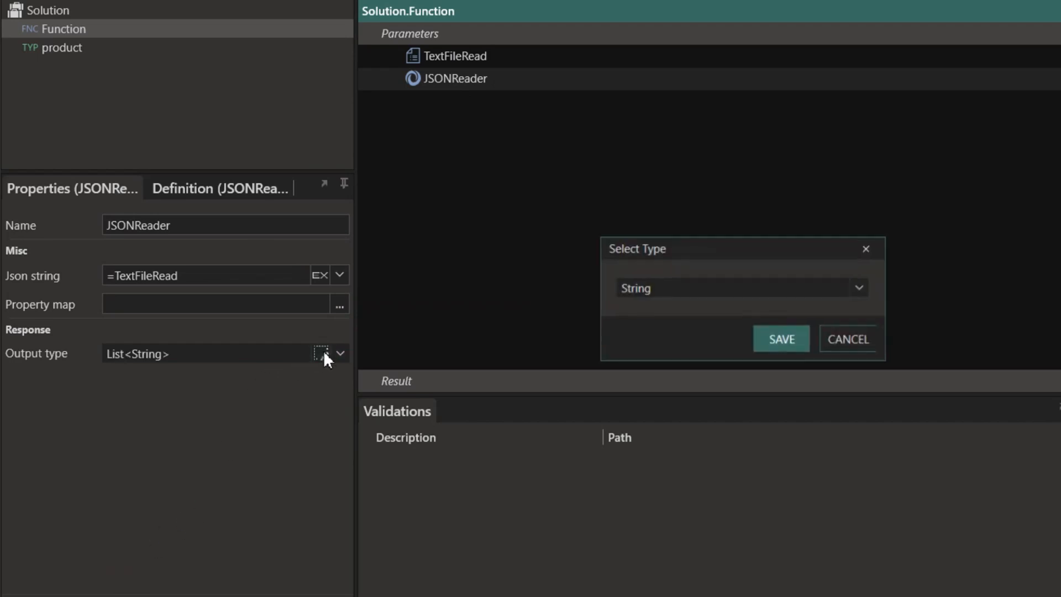
click(861, 288)
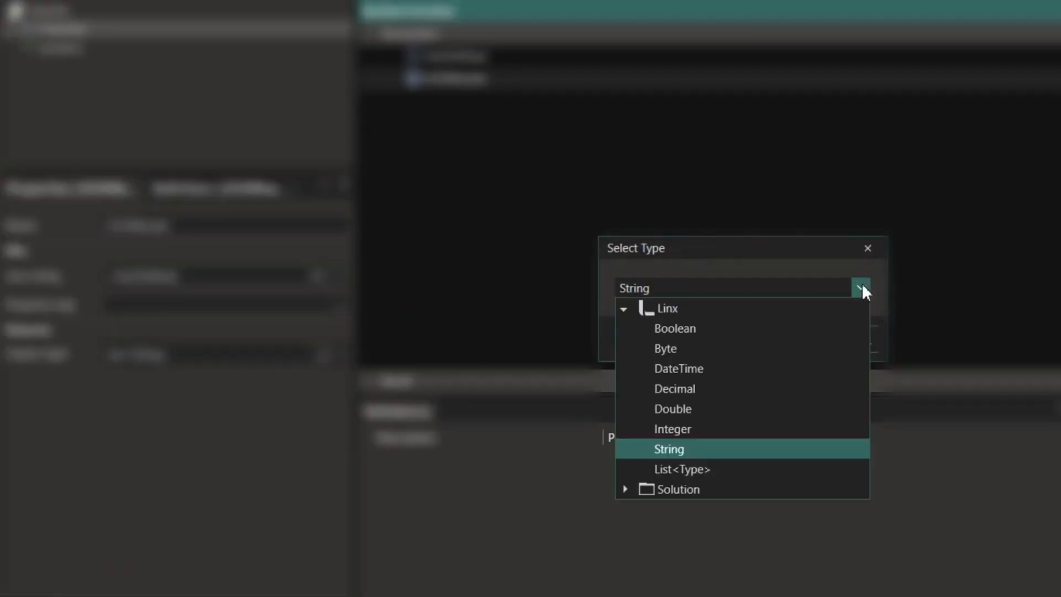
click(622, 490)
click(677, 506)
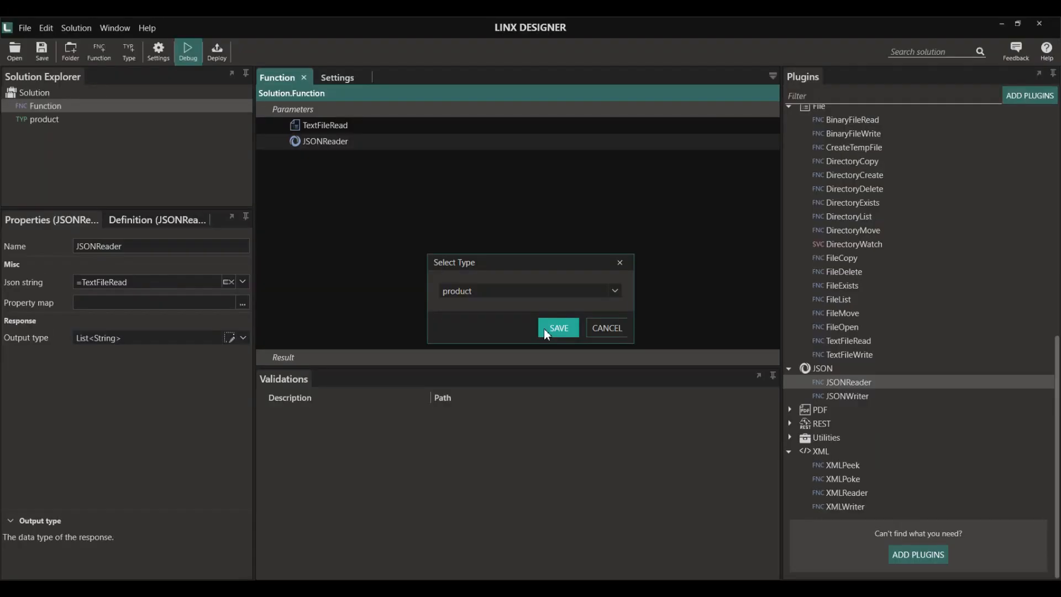
click(782, 340)
- Check the product type's String fields ID, Name, Price, Qty, then add a breakpoint on JSONReader
click(63, 48)
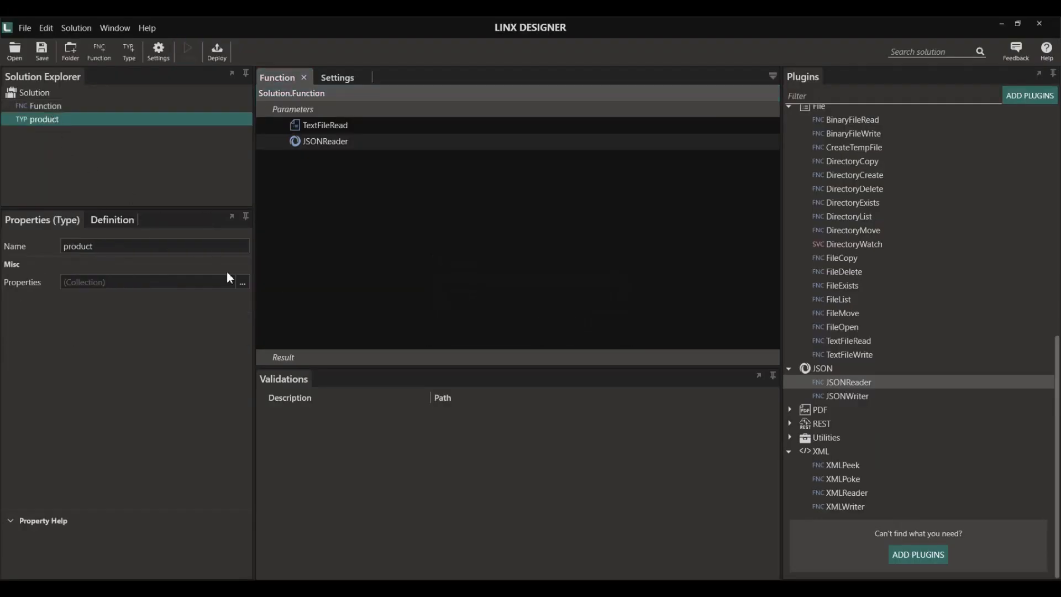
click(243, 282)
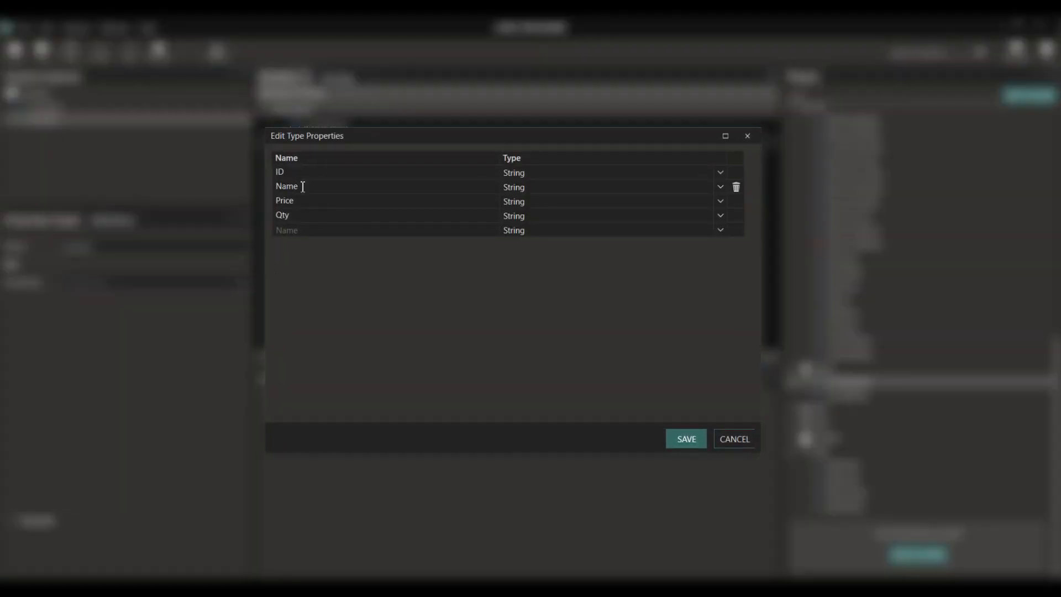
click(678, 437)
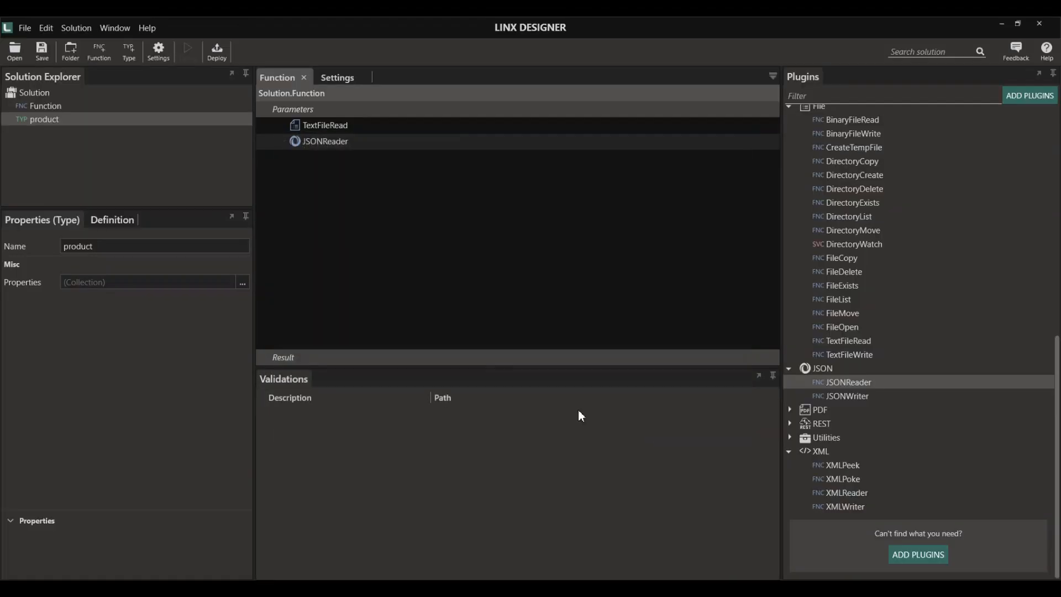
click(312, 145)
right_click(313, 147)
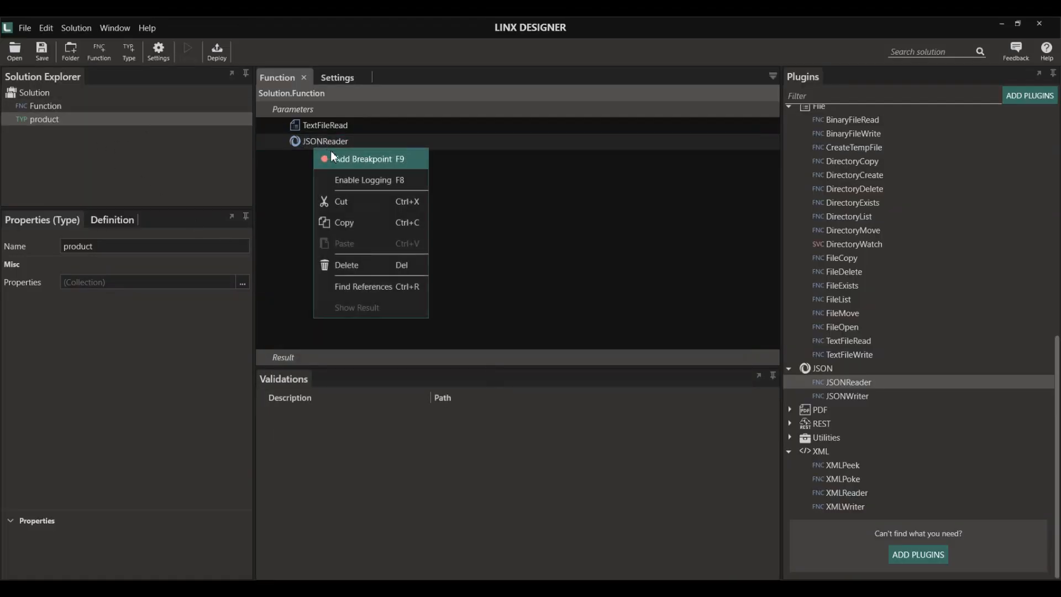
click(330, 153)
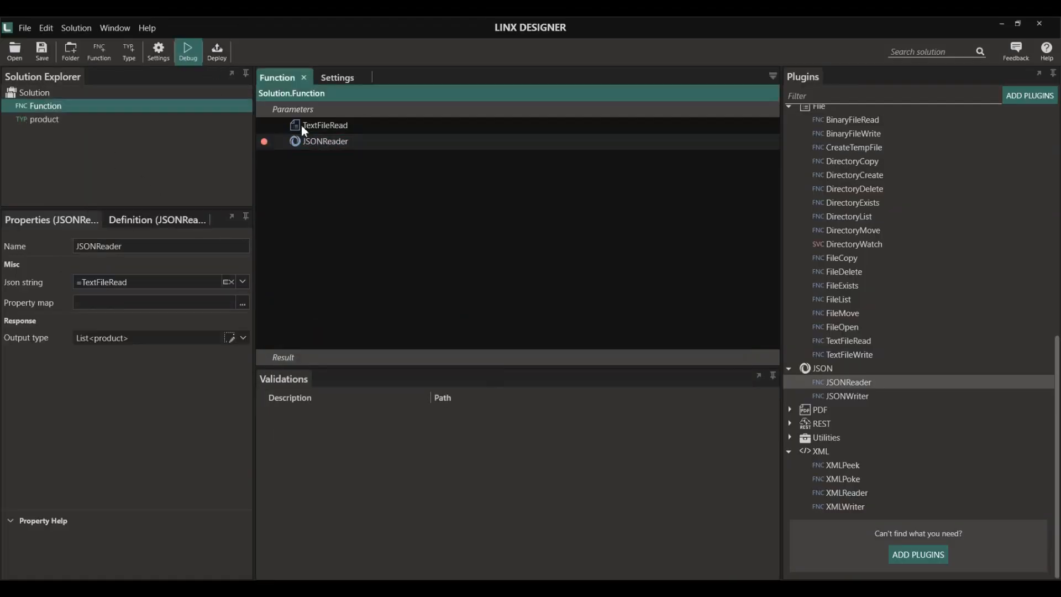
click(188, 48)
click(11, 64)
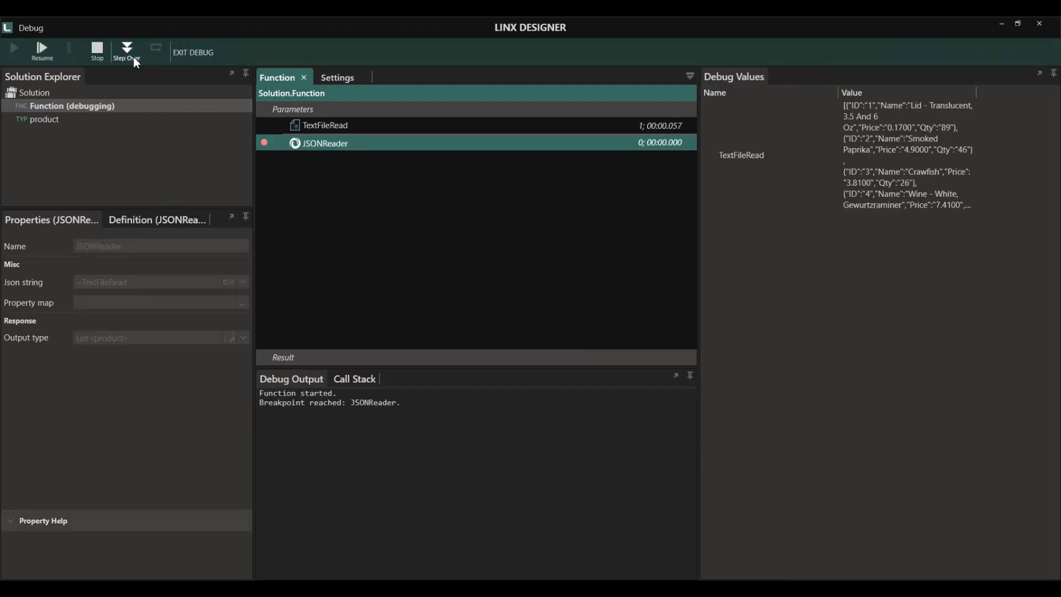
click(131, 54)
click(711, 217)
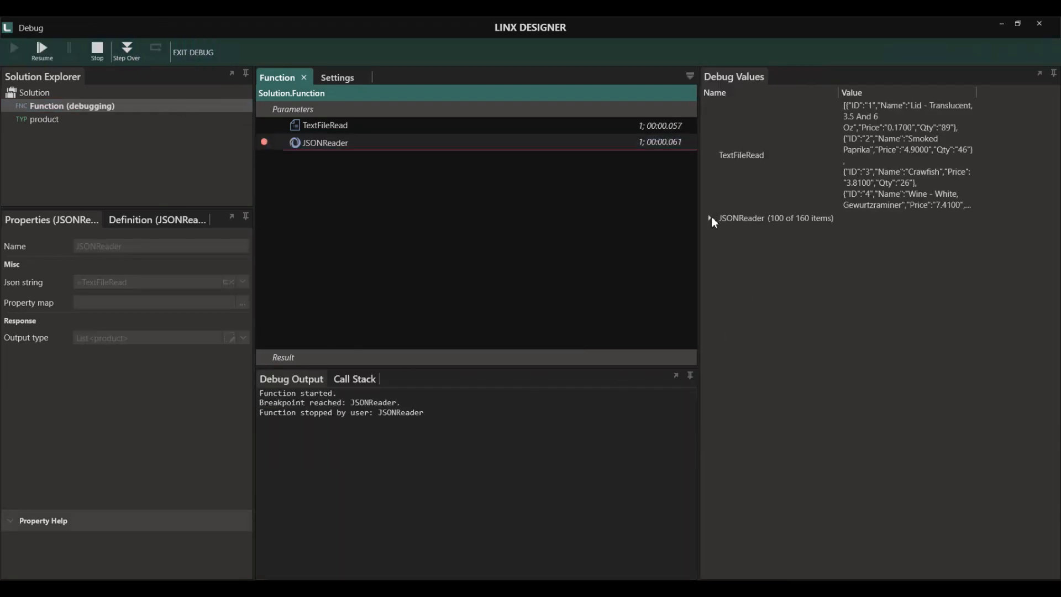
click(722, 233)
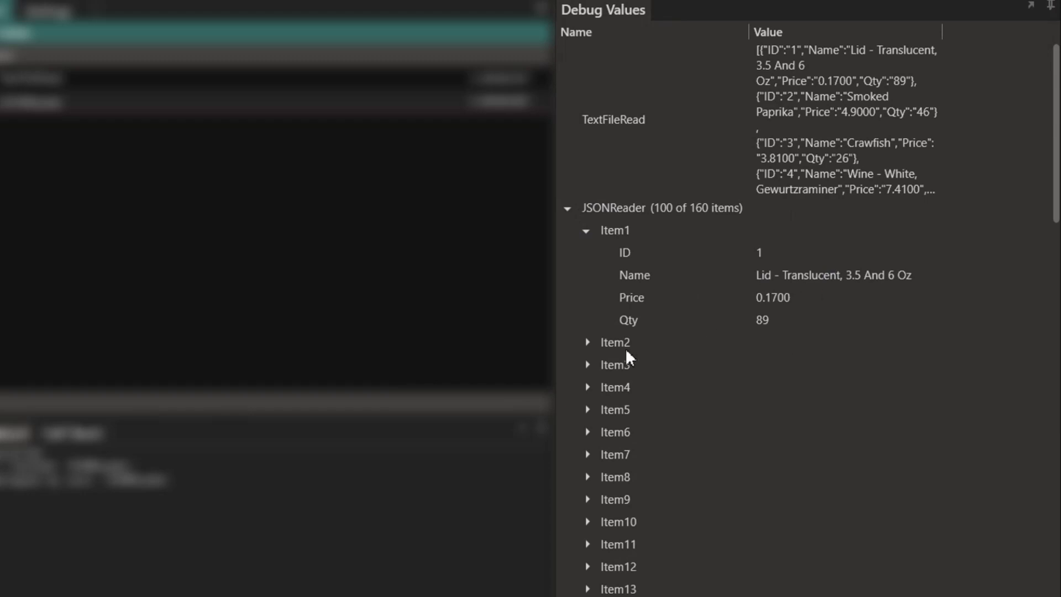
click(587, 342)
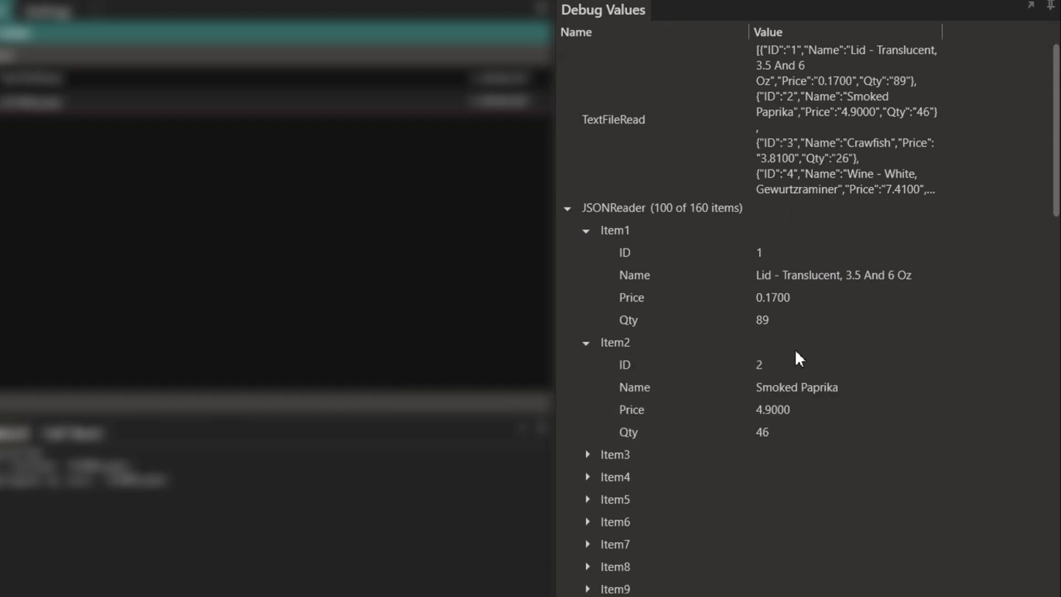
click(586, 454)
click(100, 55)
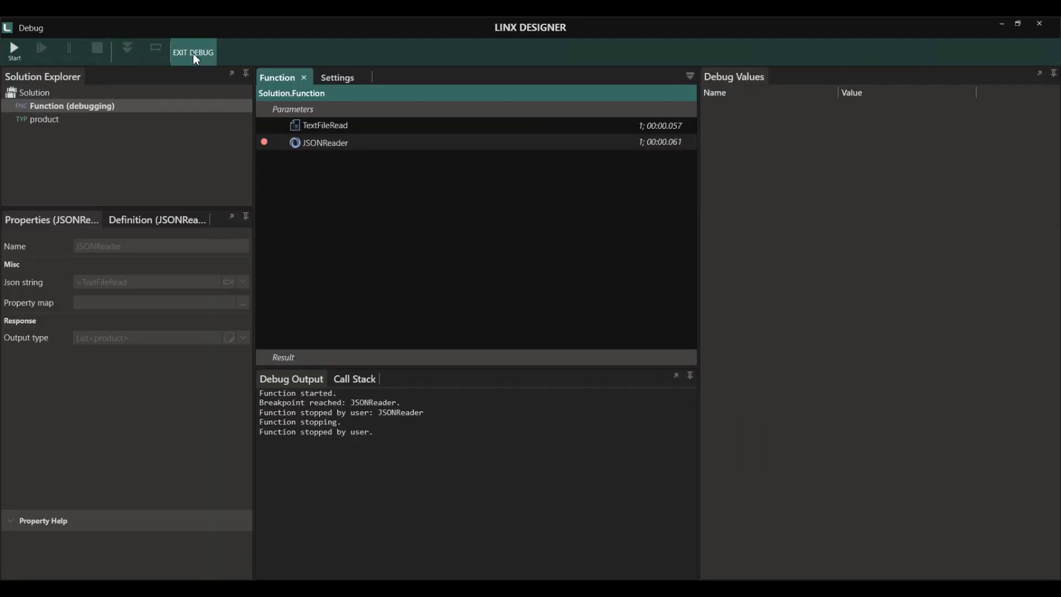
click(193, 53)
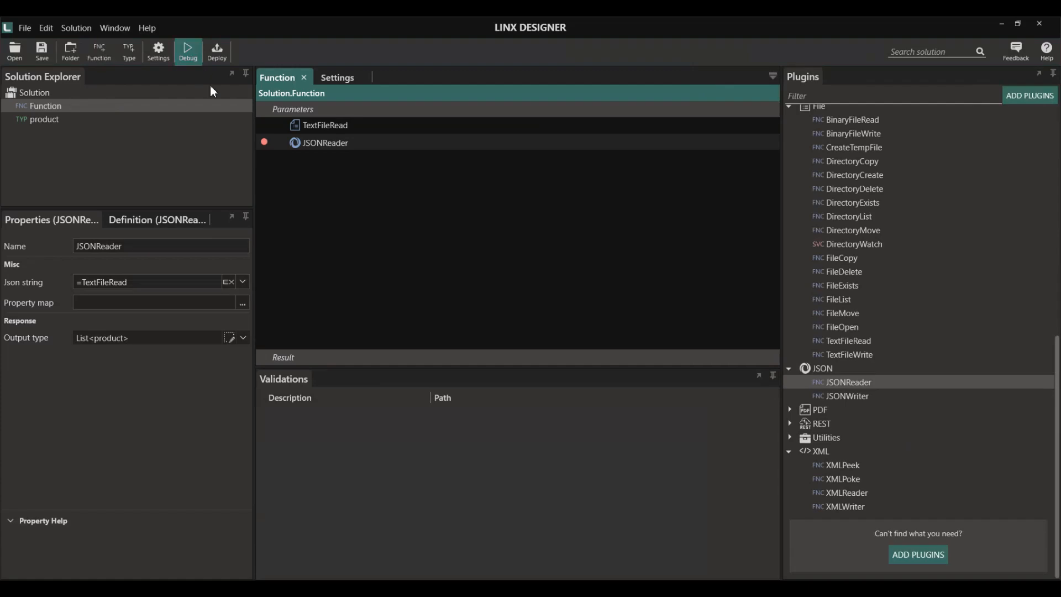
- Review the JSONReader output's field structure
click(158, 219)
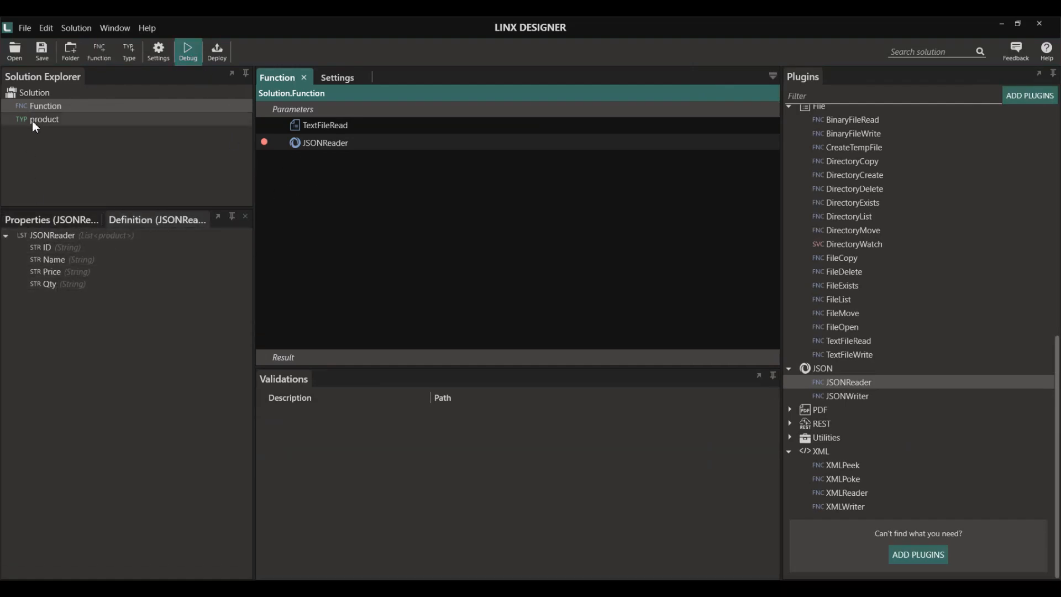
click(52, 219)
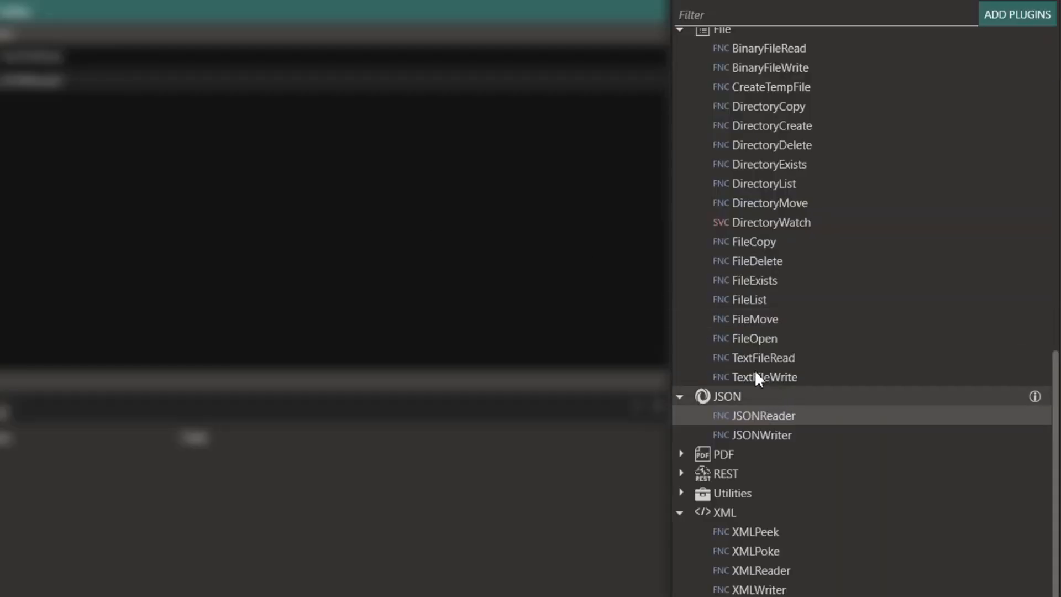
scroll(769, 330, up, 10)
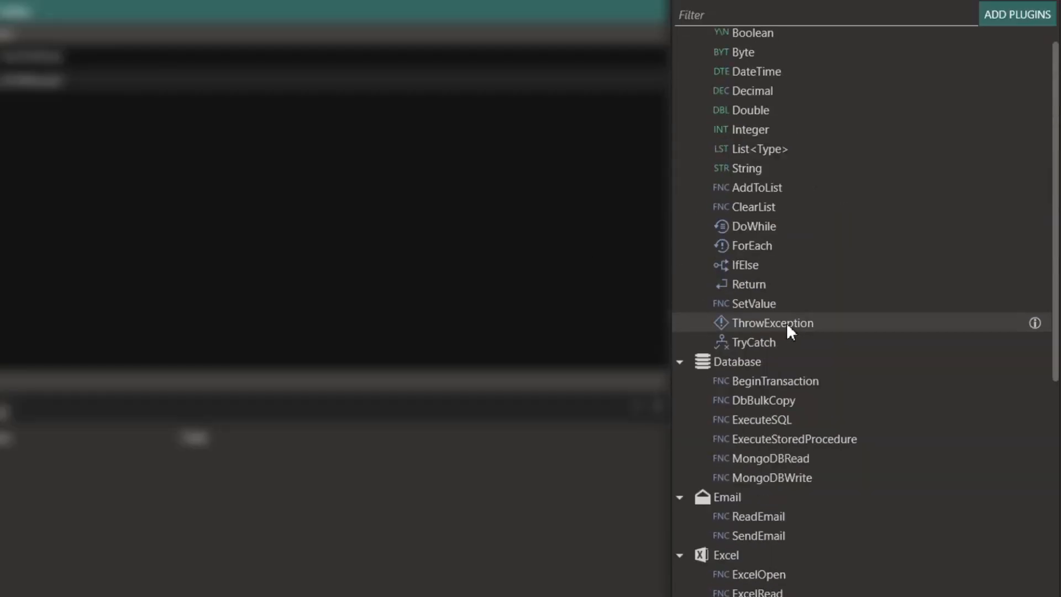
scroll(787, 325, up, 1)
- Add a ForEach below JSONReader looping over its product list, with ExecuteSQL inside
drag(745, 272, 65, 222)
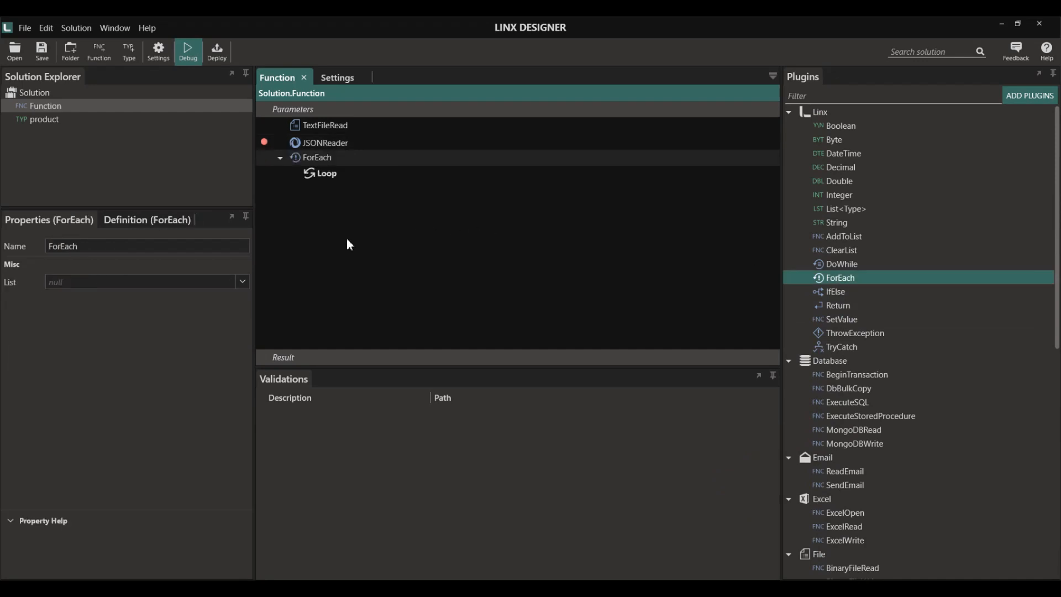
click(242, 282)
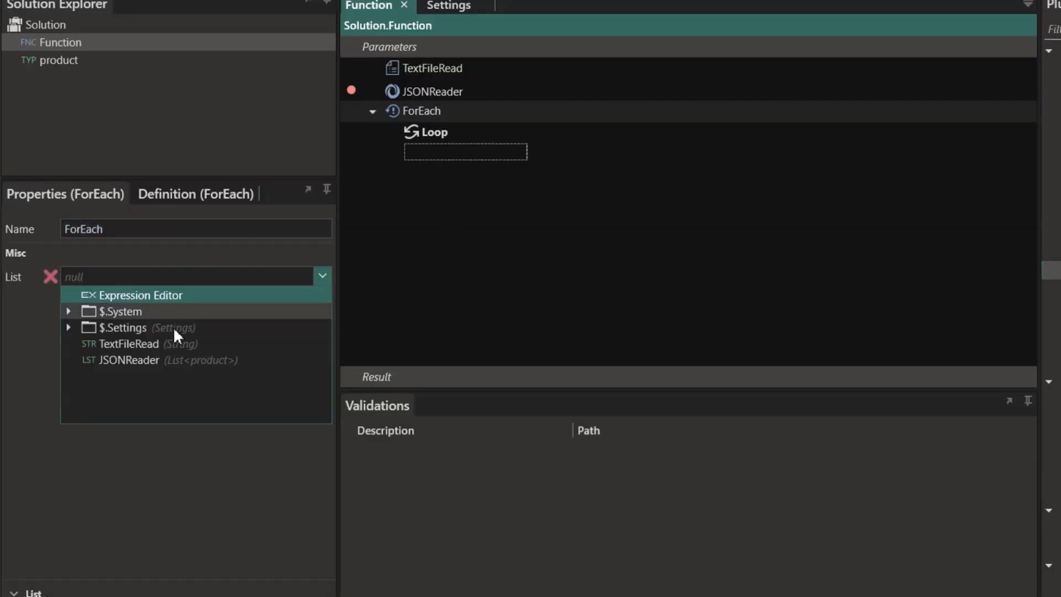
click(126, 360)
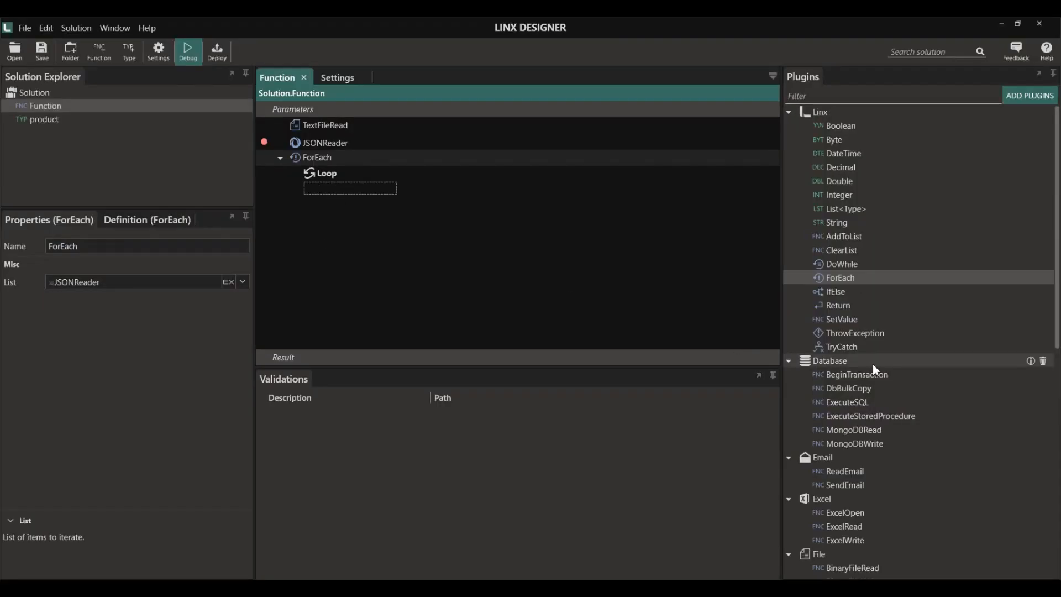
scroll(873, 363, down, 3)
drag(848, 303, 357, 190)
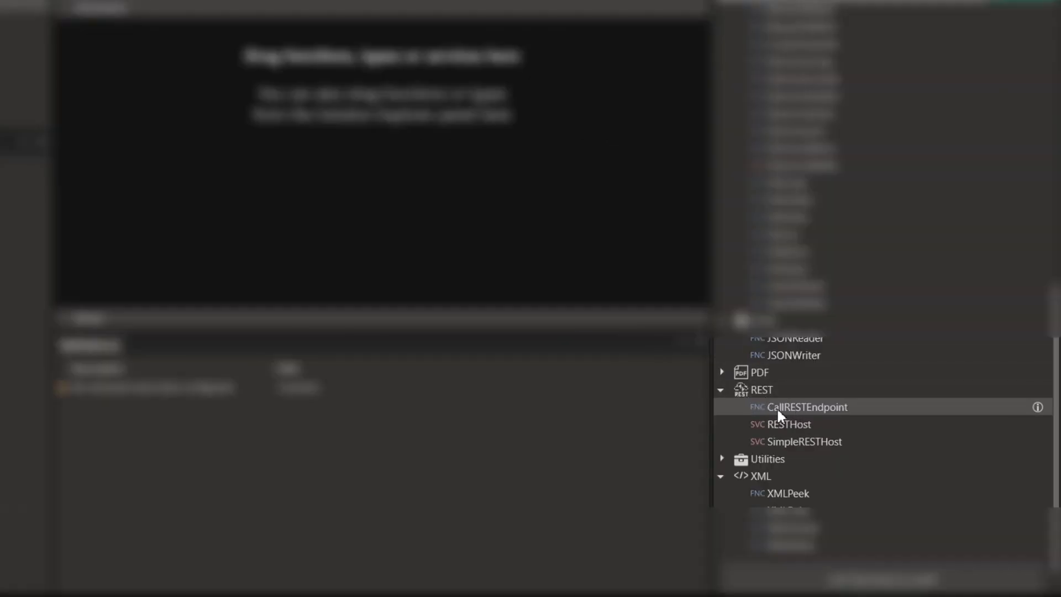
- Add a CallRESTEndpoint step and paste the training API's GetAllProducts URL as its request URL
drag(803, 409, 190, 124)
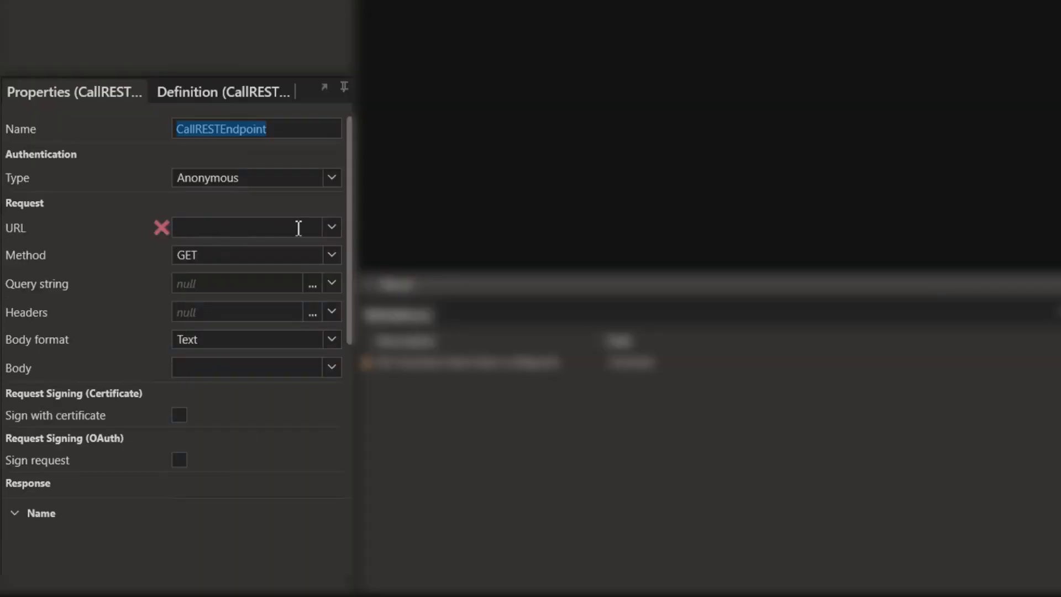
click(237, 316)
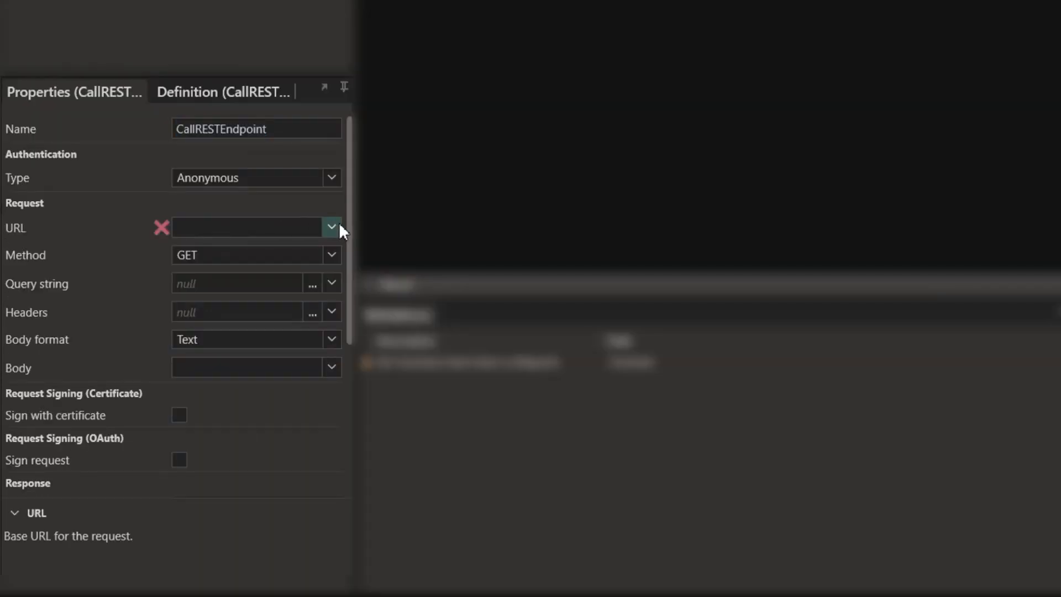
click(181, 299)
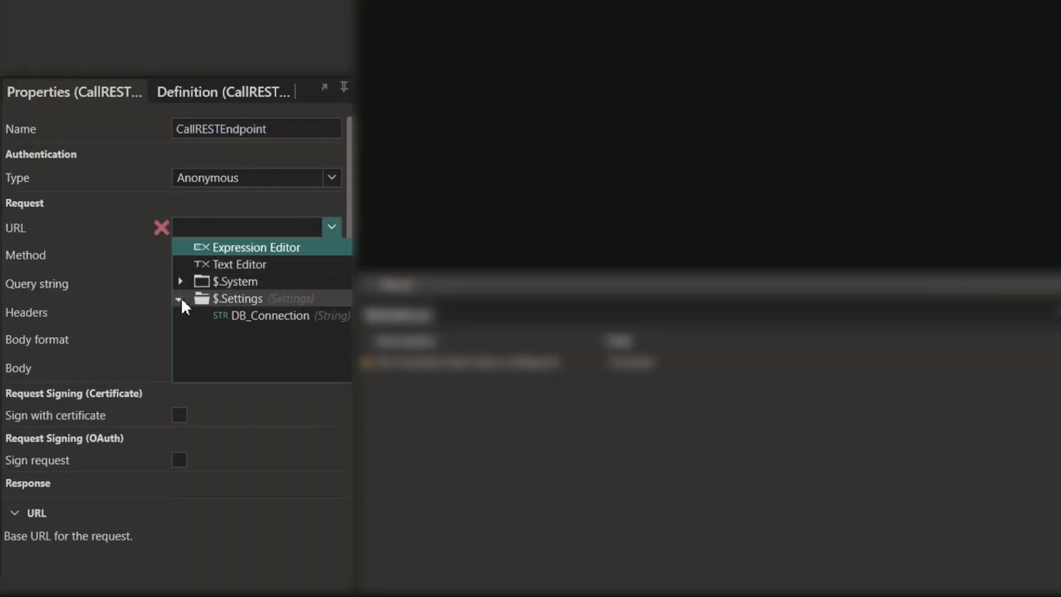
click(238, 230)
key(ctrl+v)
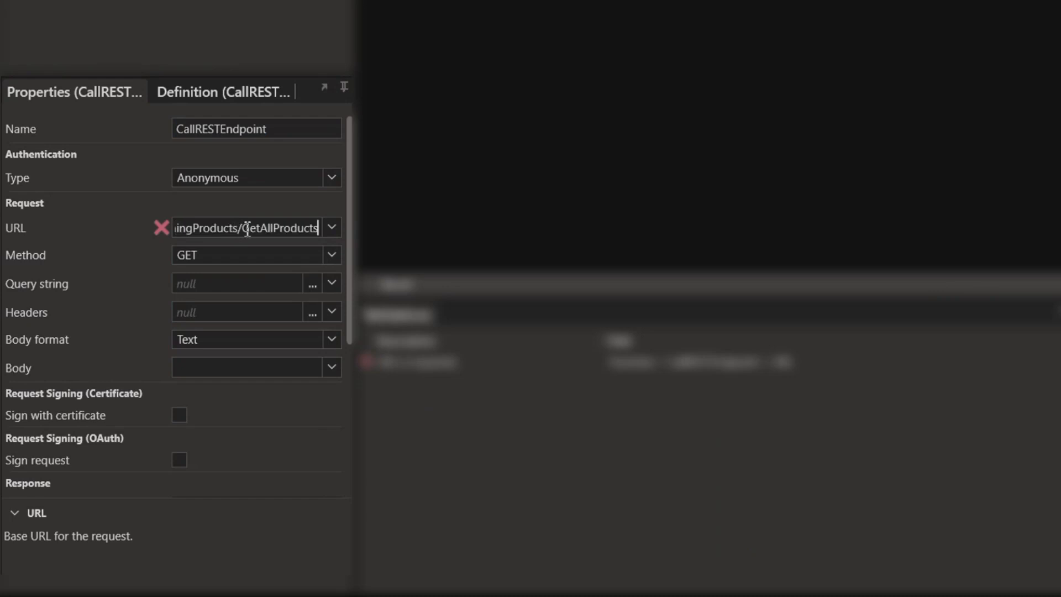
key(Return)
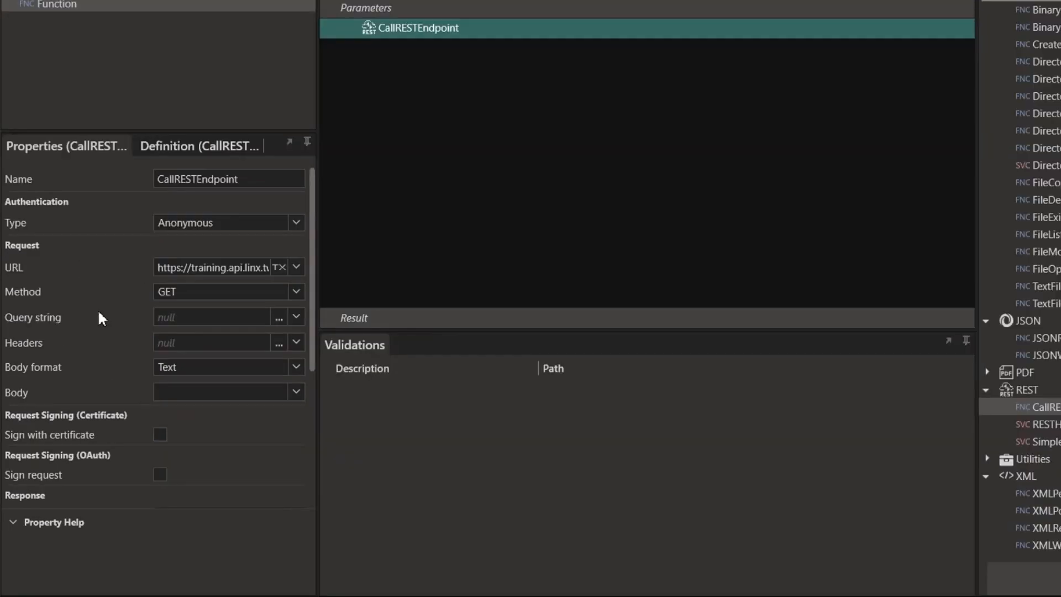
- Try adding an ID query string parameter, then remove it and save the empty query string
click(312, 283)
click(514, 149)
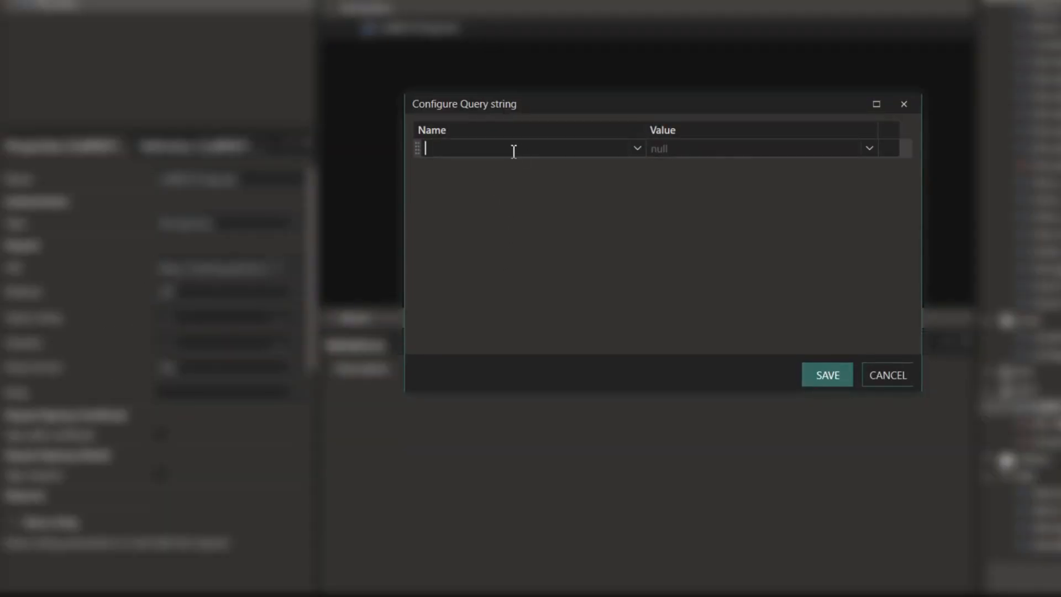
text(ID)
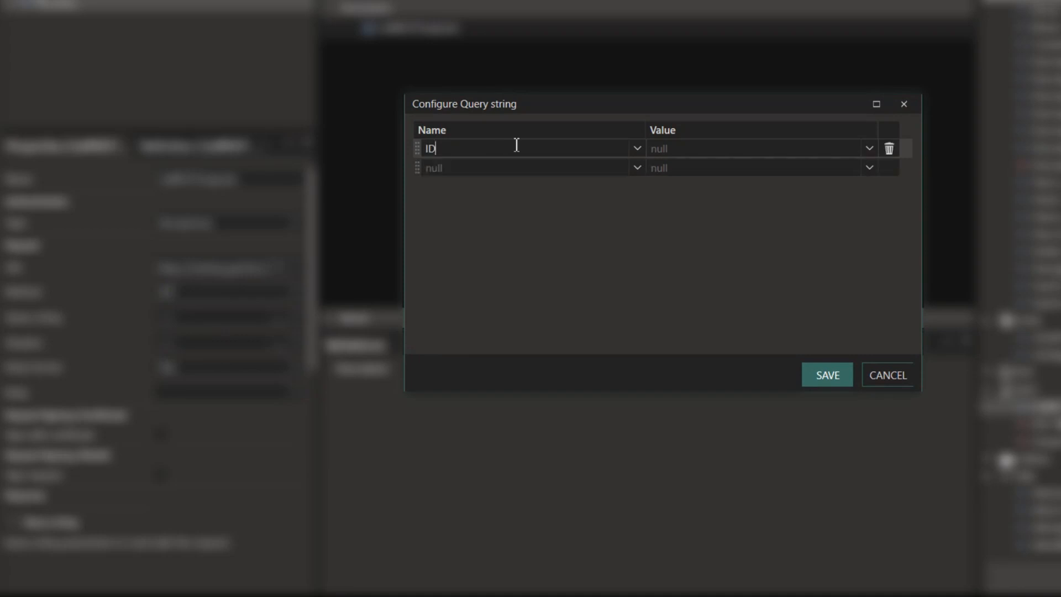
click(727, 147)
click(869, 148)
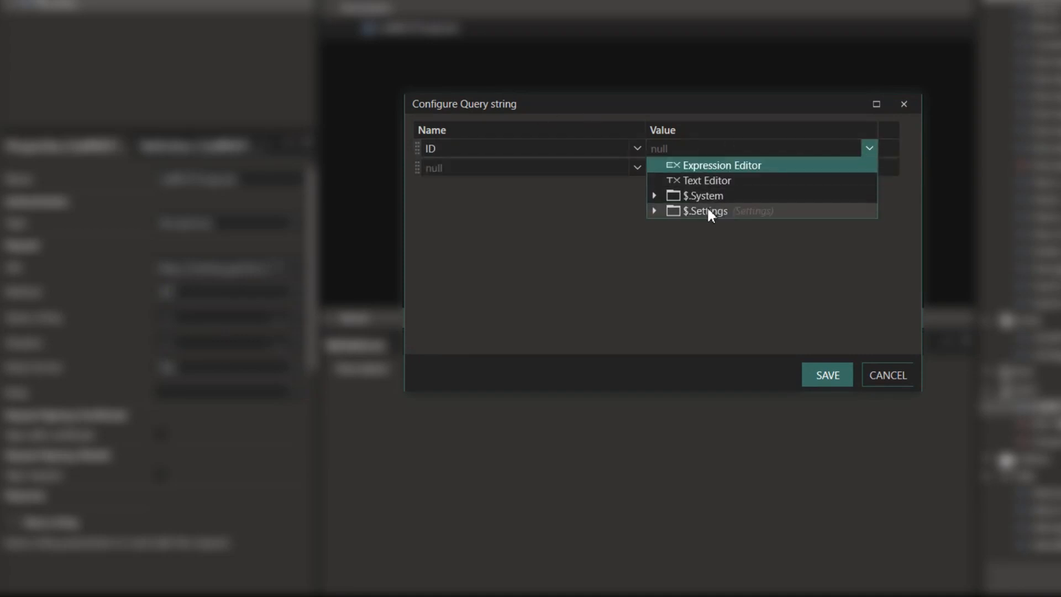
key(Escape)
click(887, 149)
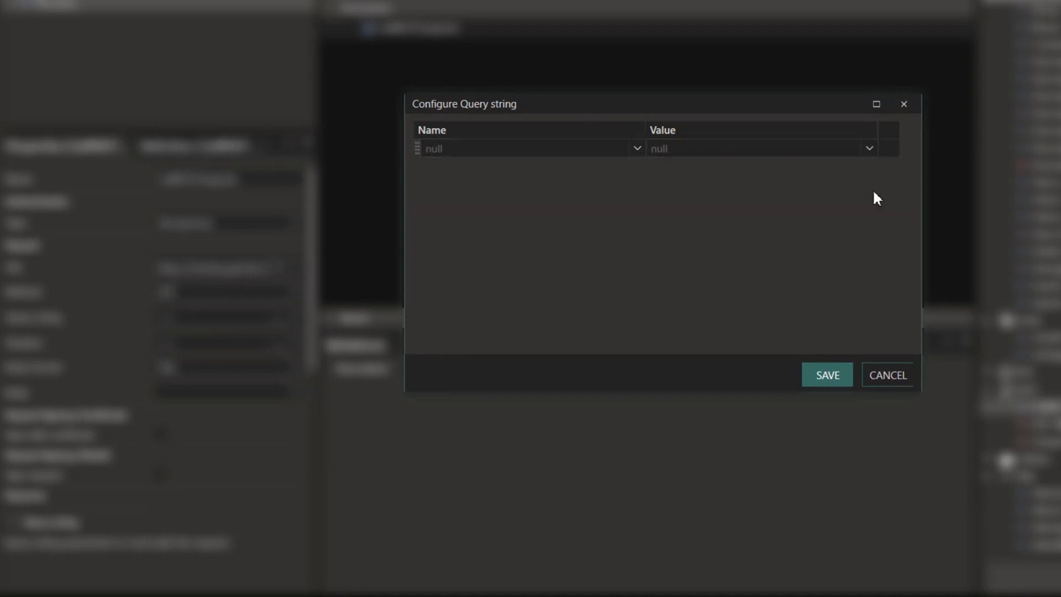
click(829, 374)
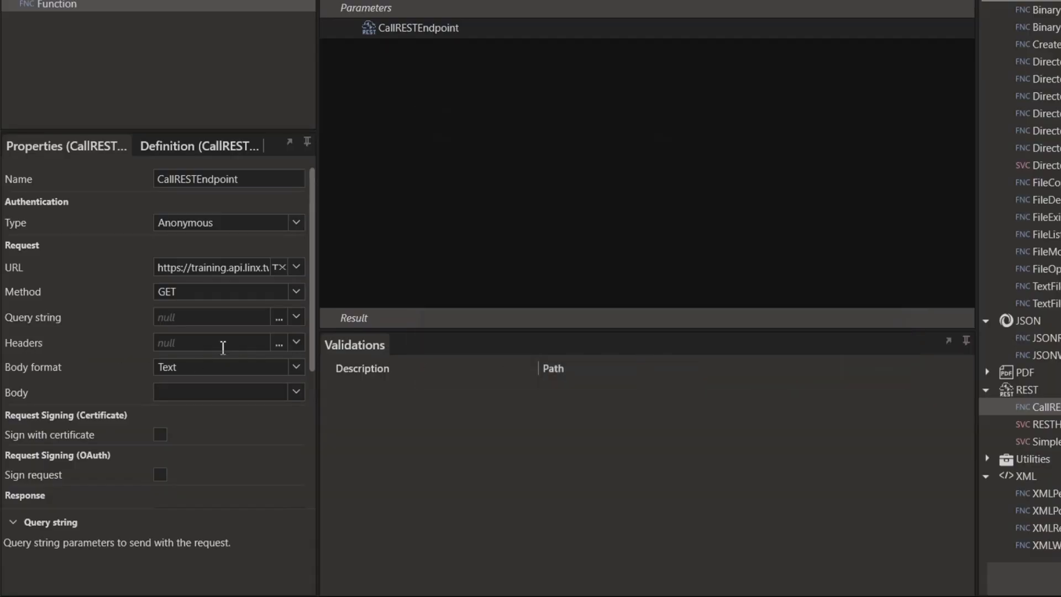
click(296, 291)
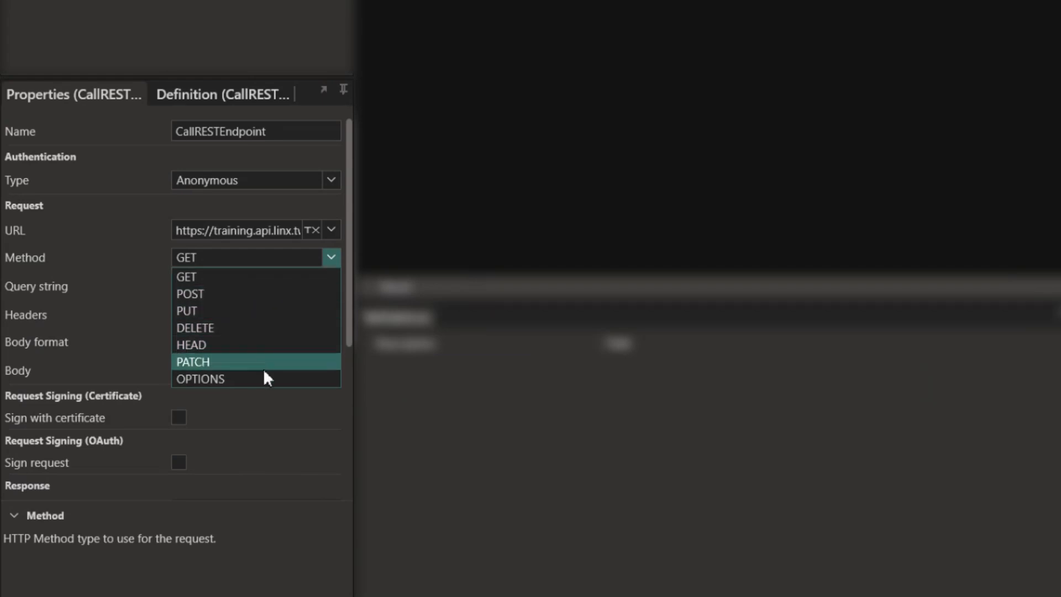
click(331, 258)
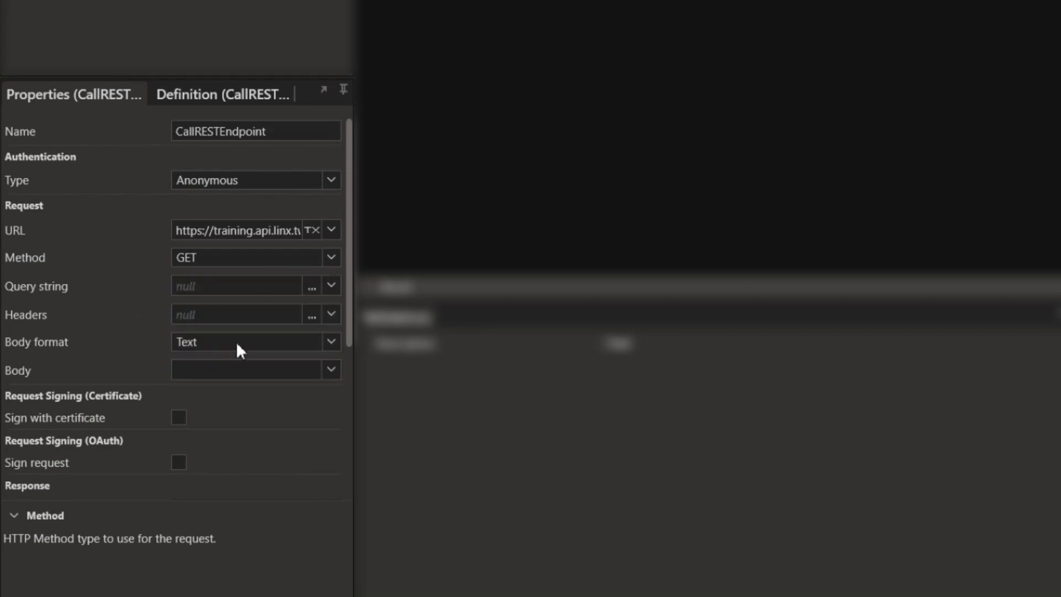
click(330, 344)
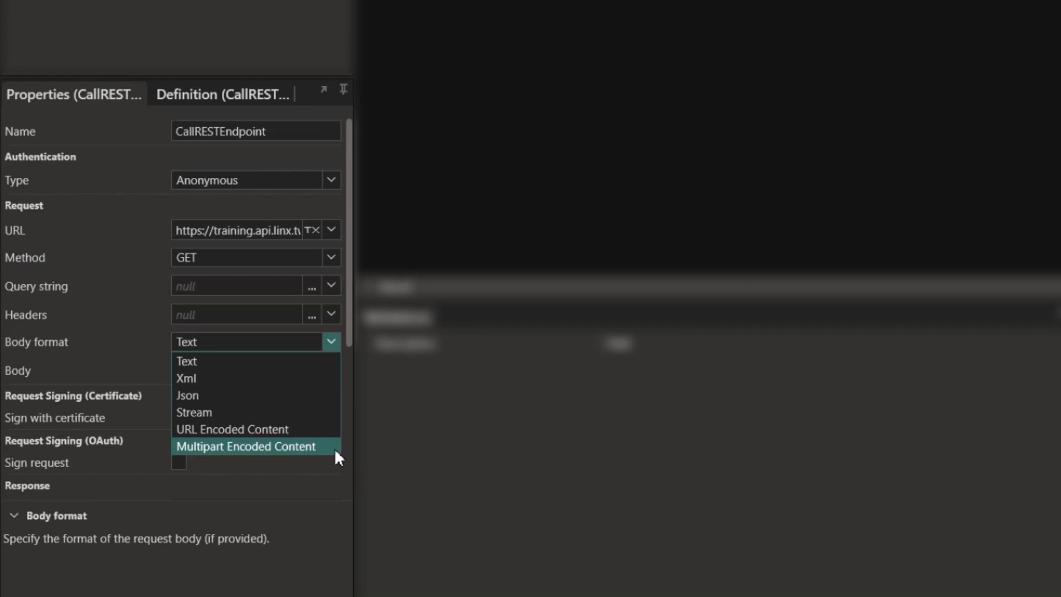
click(331, 341)
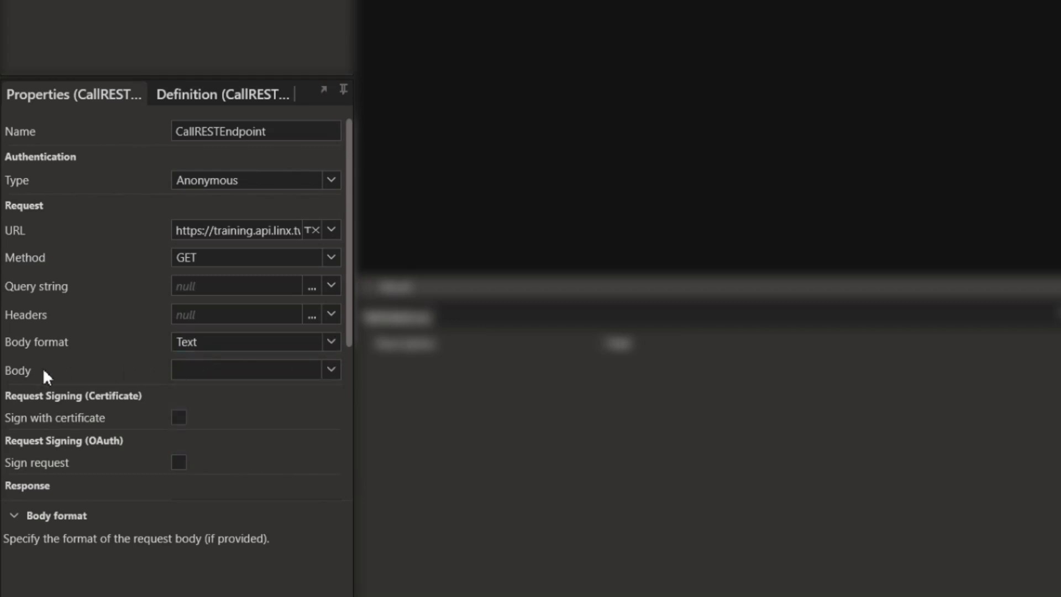
click(333, 370)
click(336, 371)
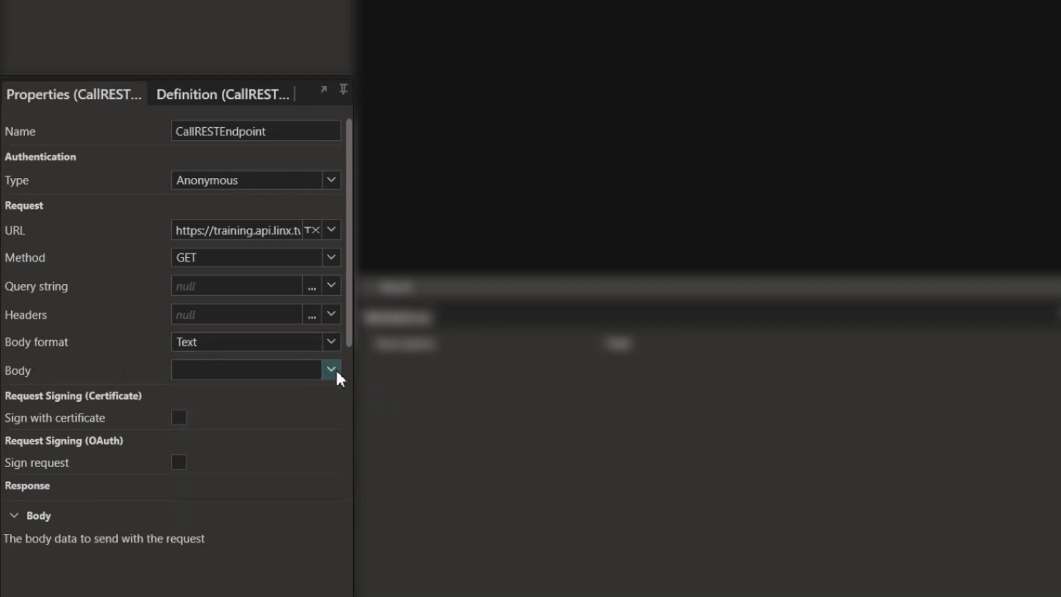
scroll(197, 370, down, 3)
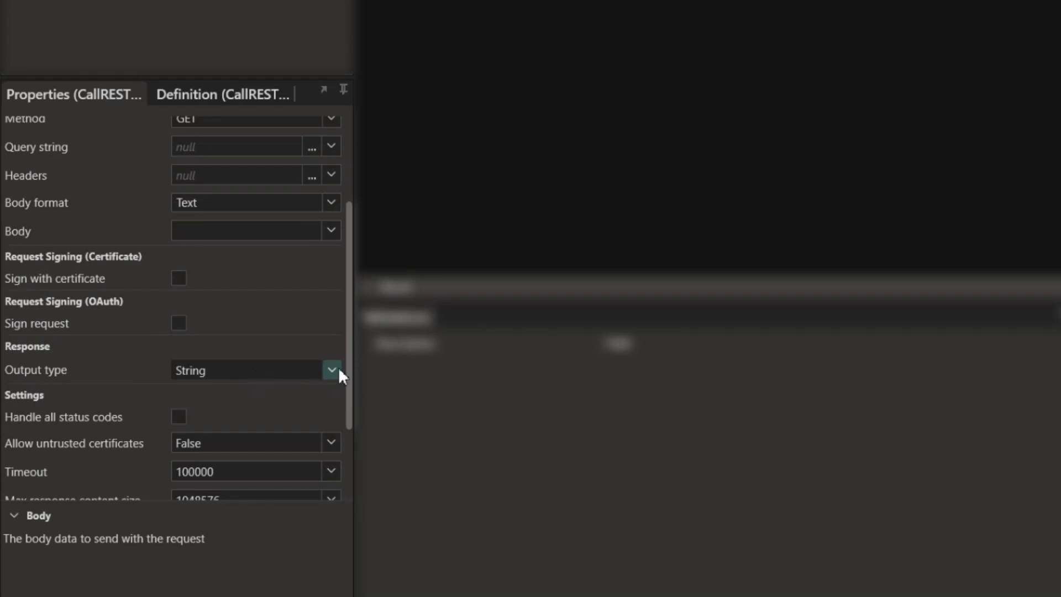
scroll(182, 379, down, 3)
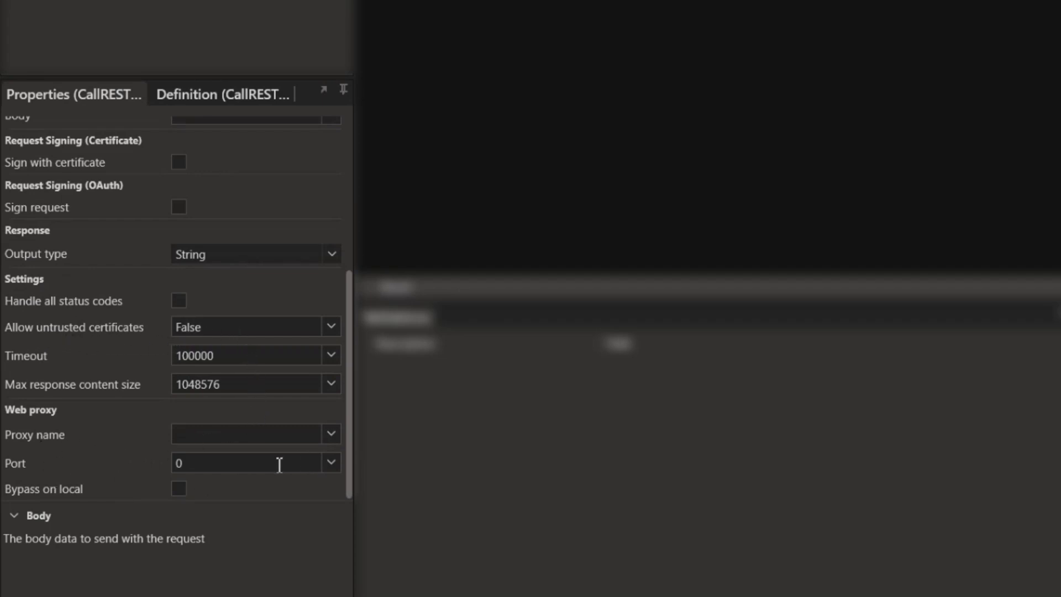
scroll(279, 464, up, 5)
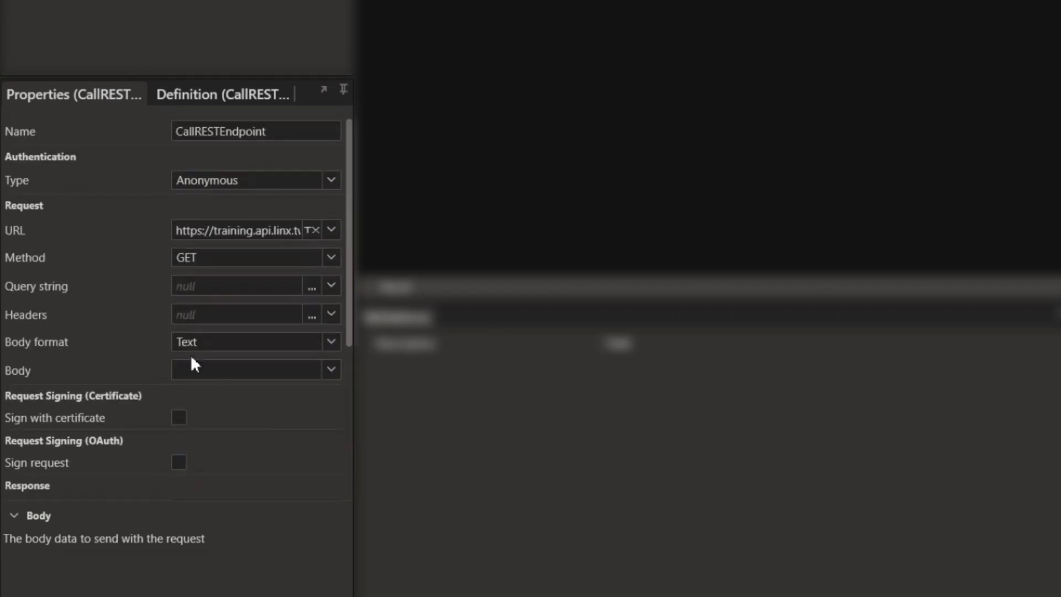
click(266, 181)
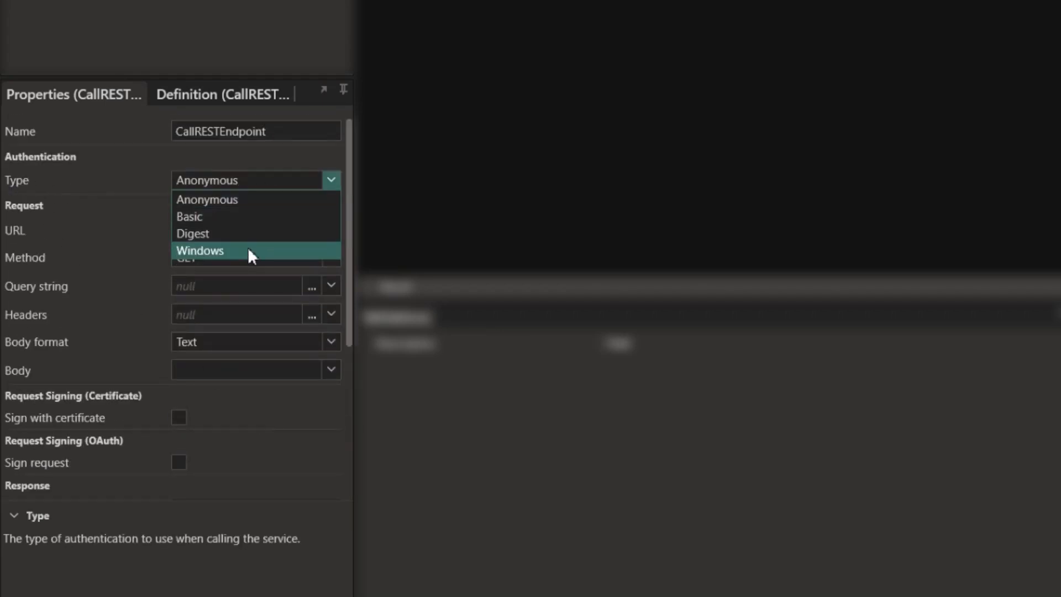
click(330, 180)
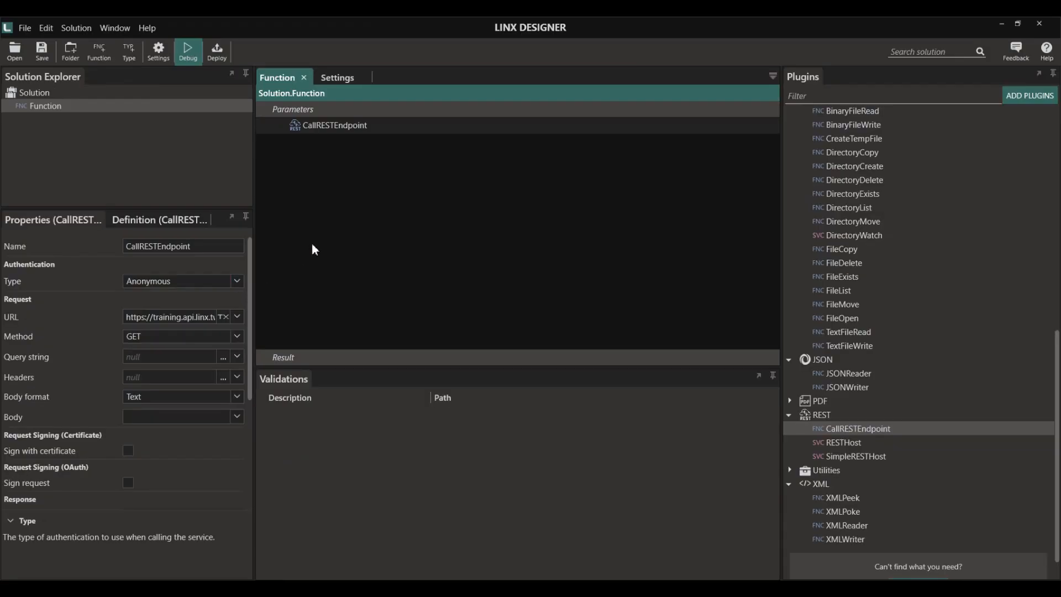
- Put a breakpoint on CallRESTEndpoint and start a debug run of the function
click(330, 125)
right_click(330, 125)
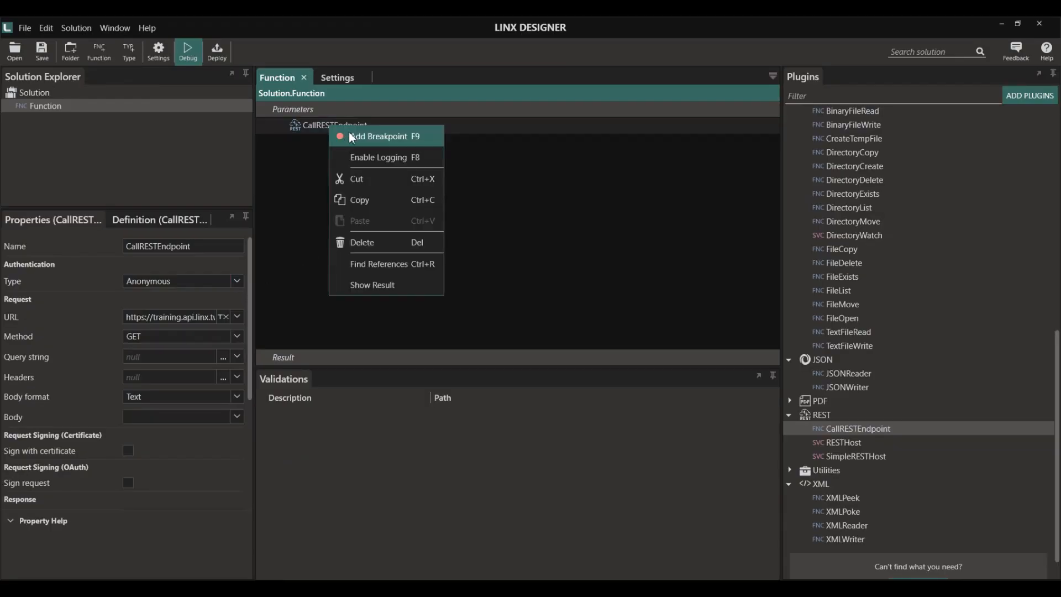
click(357, 135)
click(188, 58)
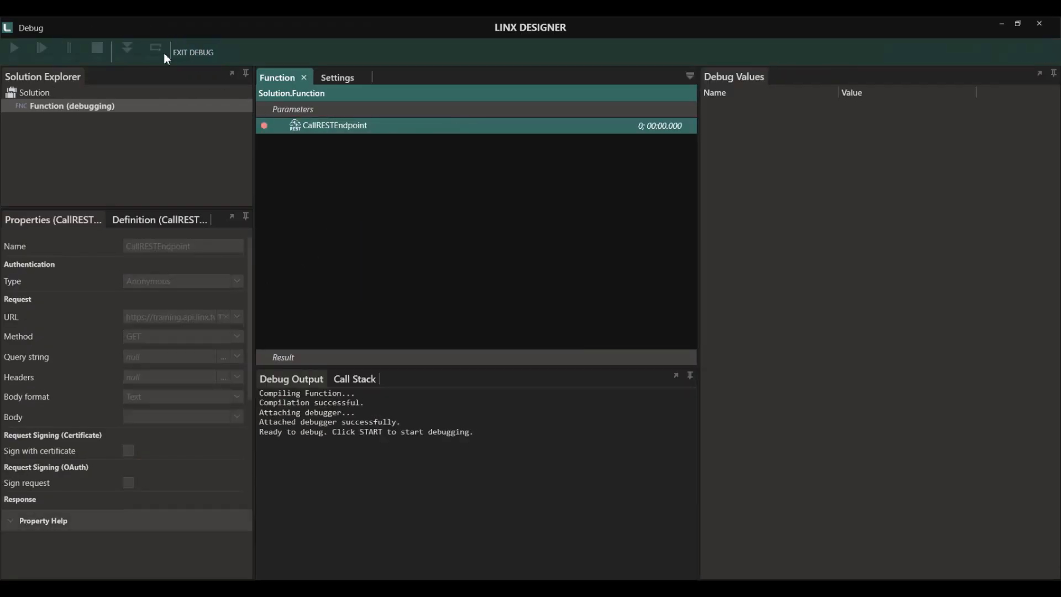
click(16, 52)
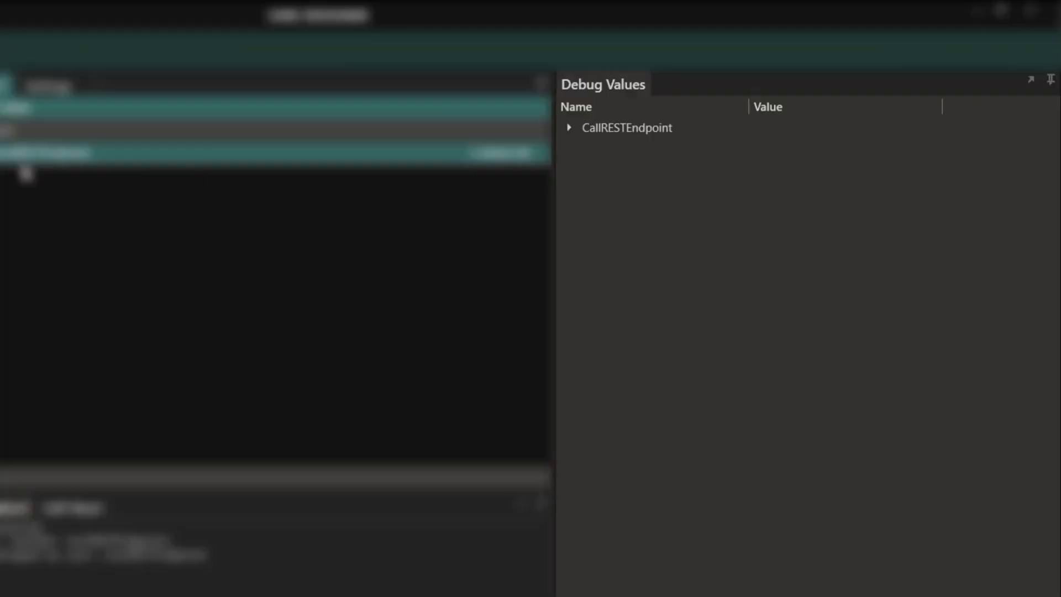
- Copy the ResponseBody product JSON from the debug values, then stop and exit debug mode
click(712, 109)
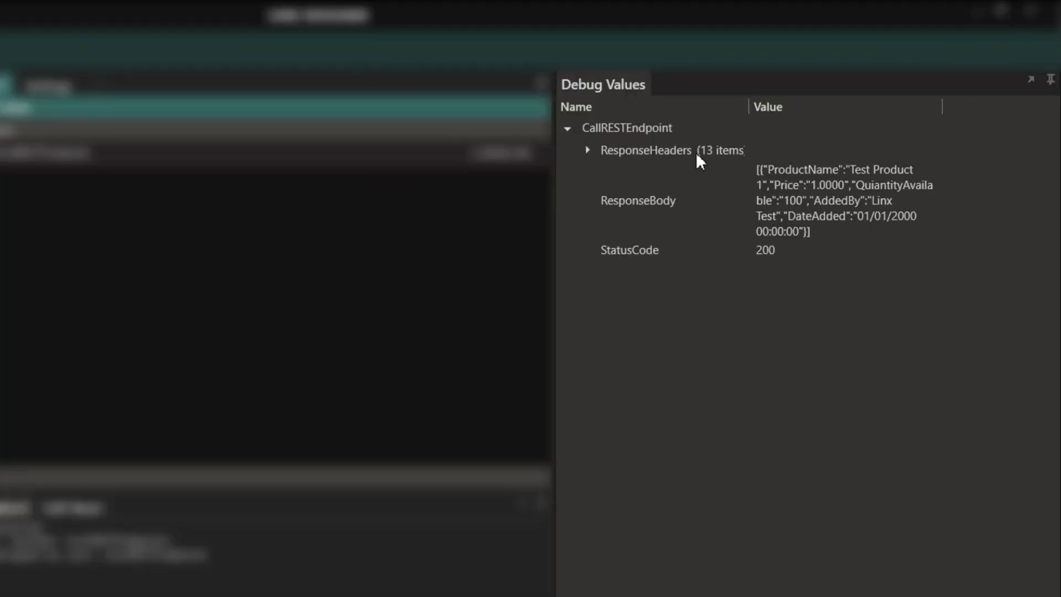
right_click(827, 194)
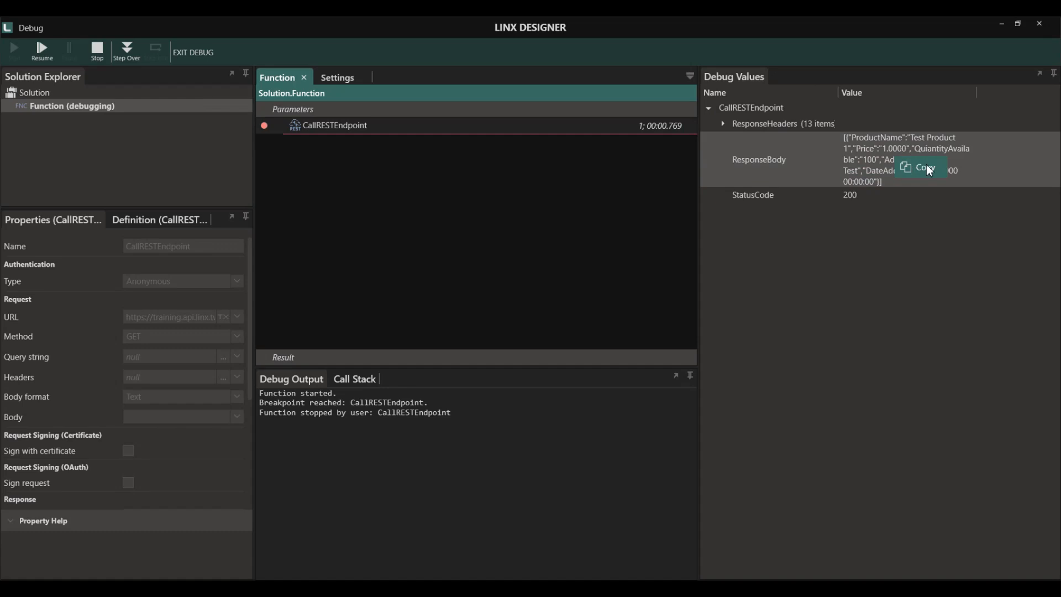
click(865, 211)
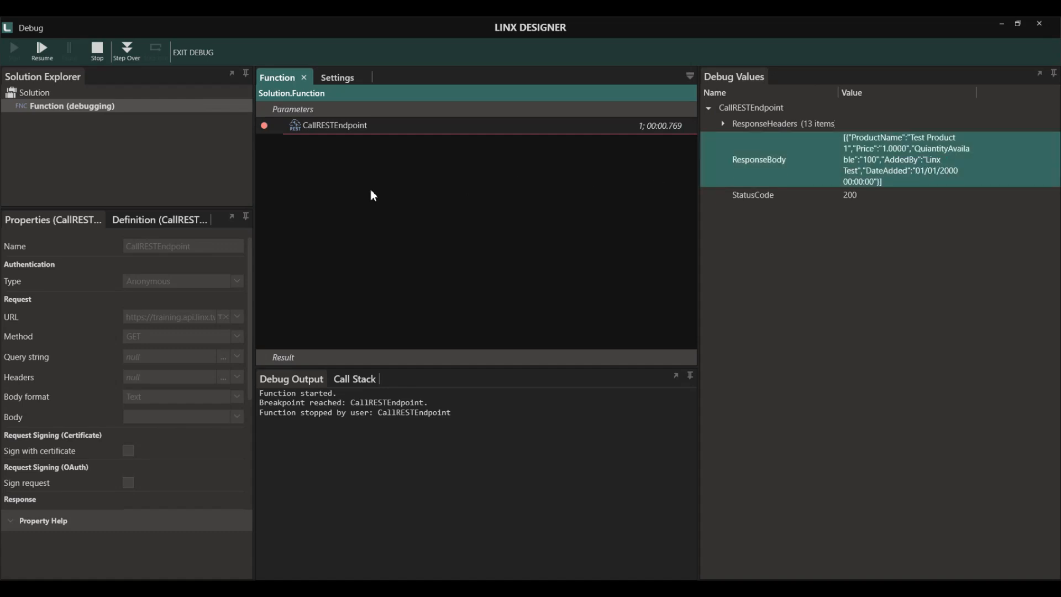
click(95, 53)
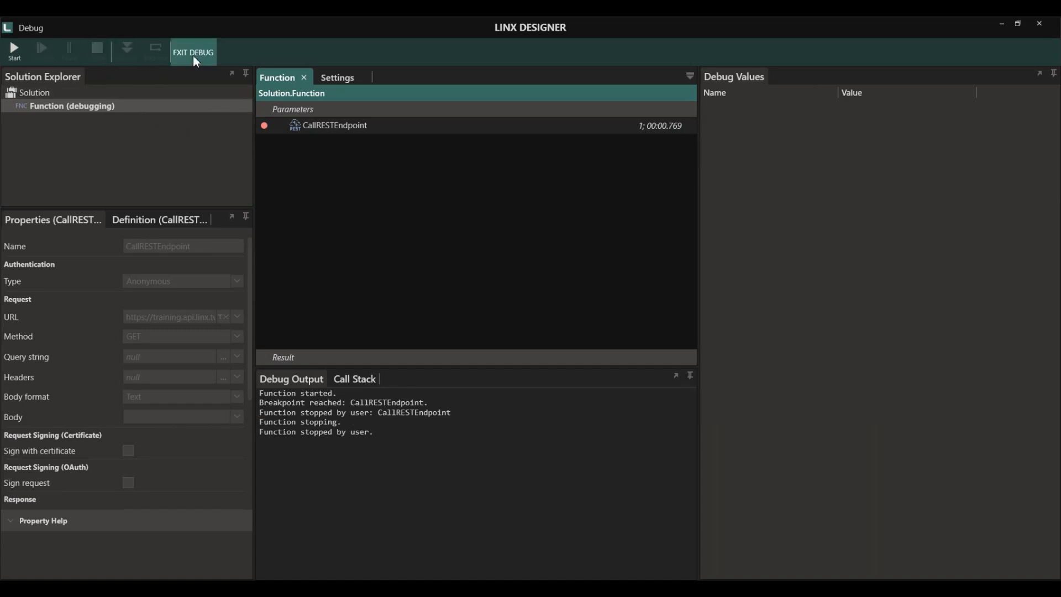
click(194, 52)
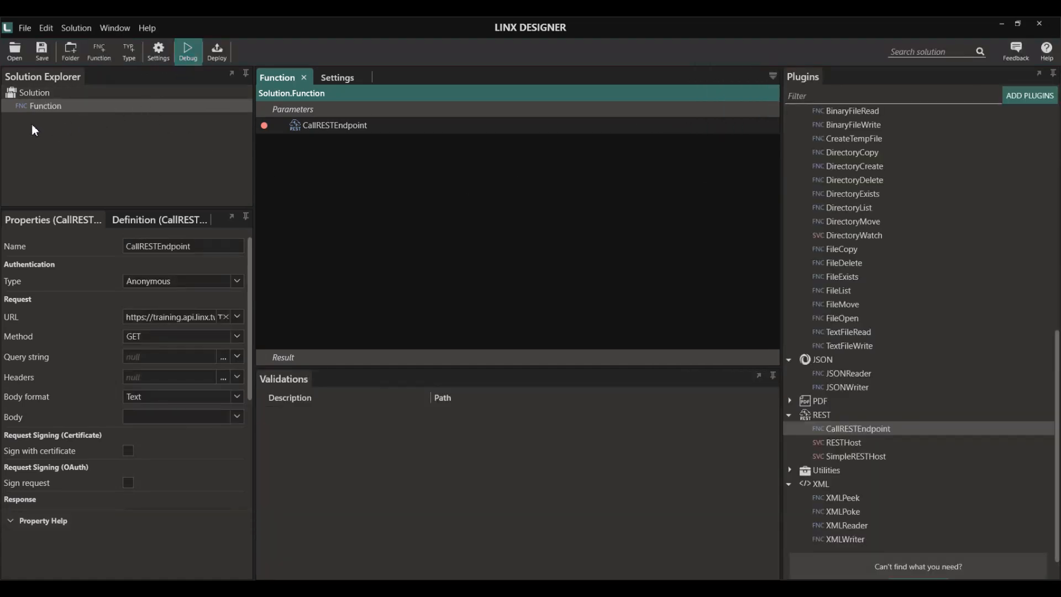
- Import a new 'Products' data type into the solution from the copied product JSON
click(44, 93)
right_click(44, 93)
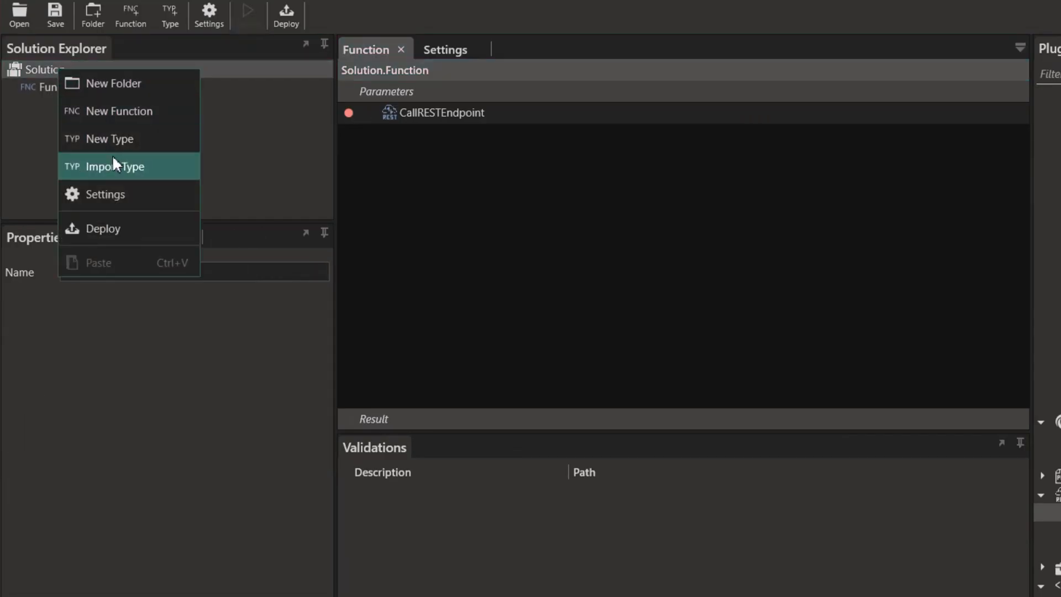
click(113, 163)
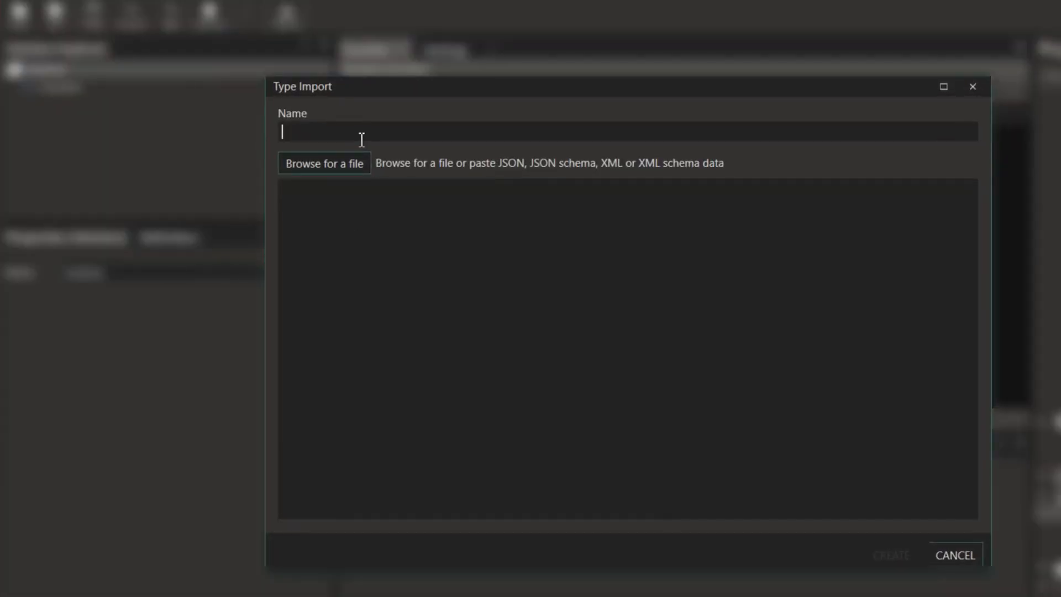
text(Products)
click(360, 241)
key(ctrl+v)
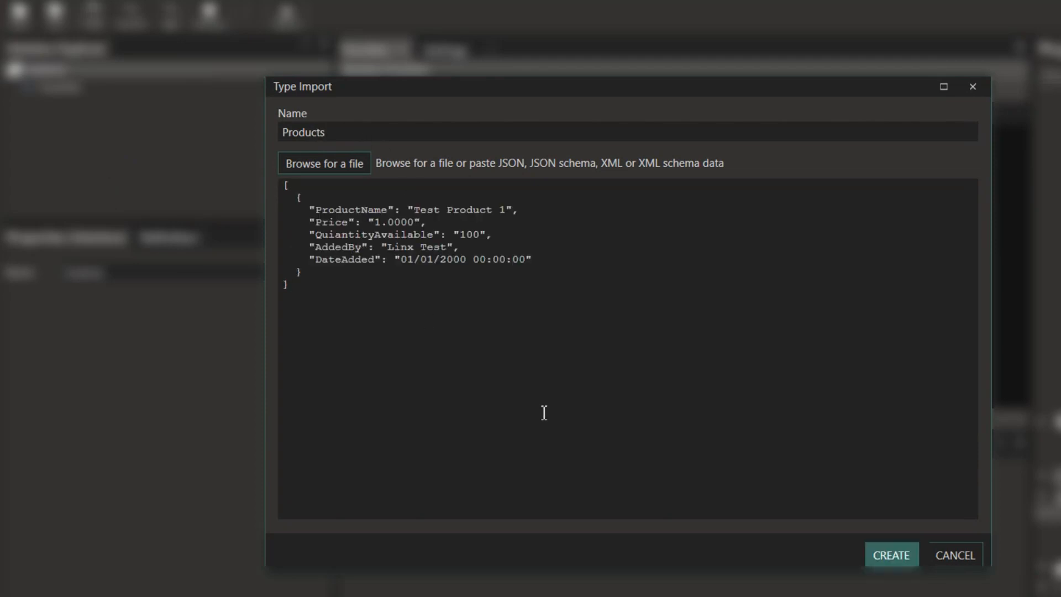
click(889, 556)
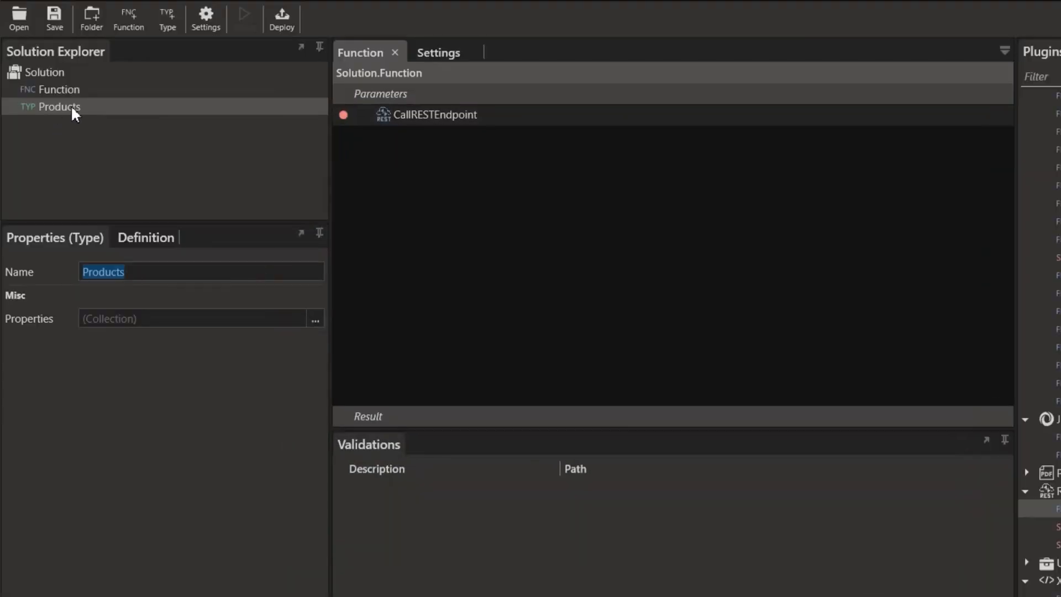
click(315, 319)
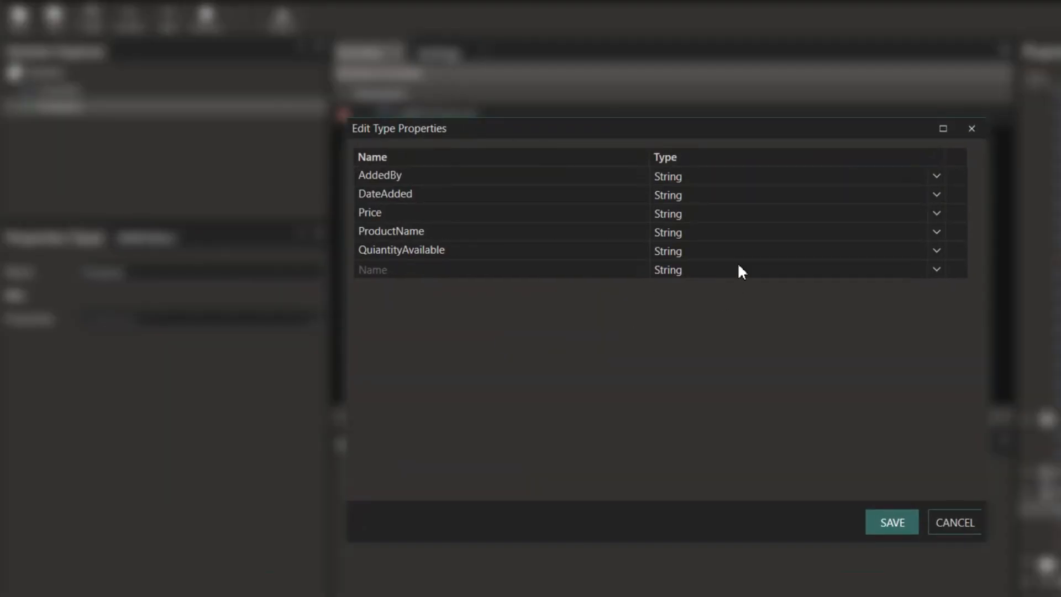
click(893, 525)
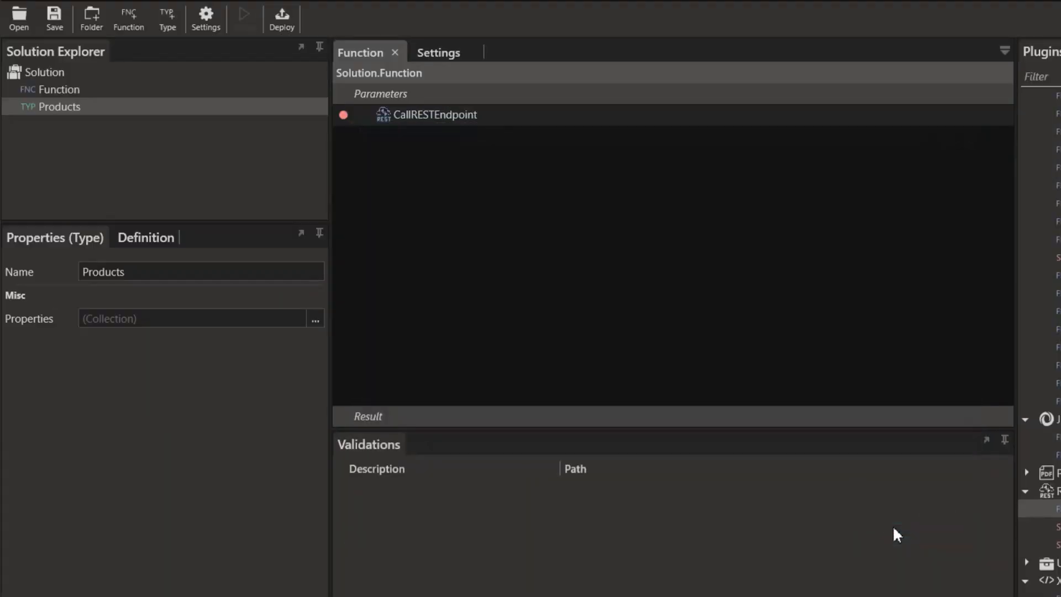
- Set CallRESTEndpoint's response output type to List<Products>
click(421, 116)
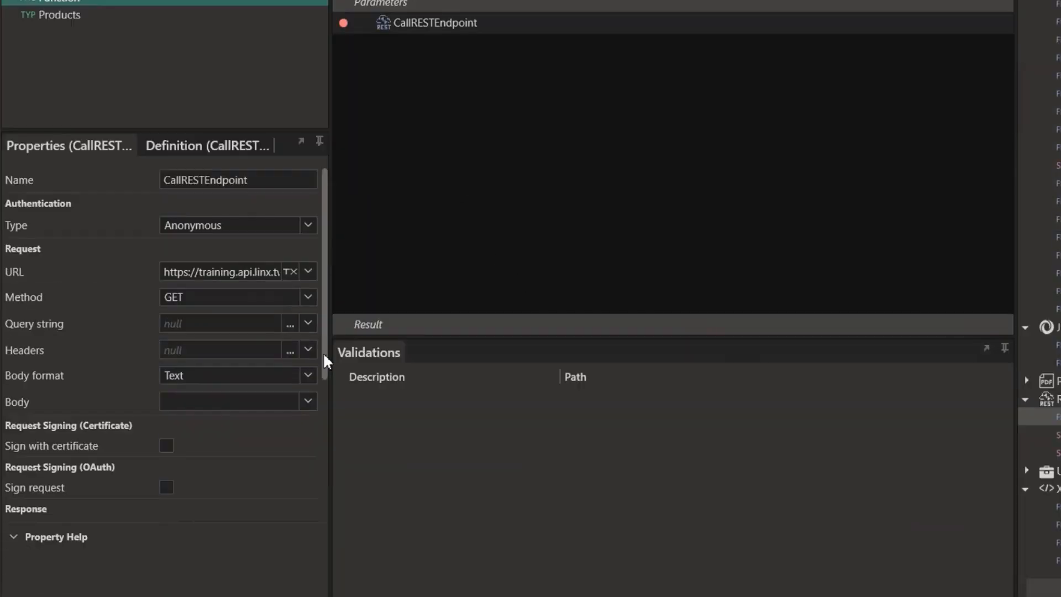
drag(324, 362, 318, 428)
click(308, 400)
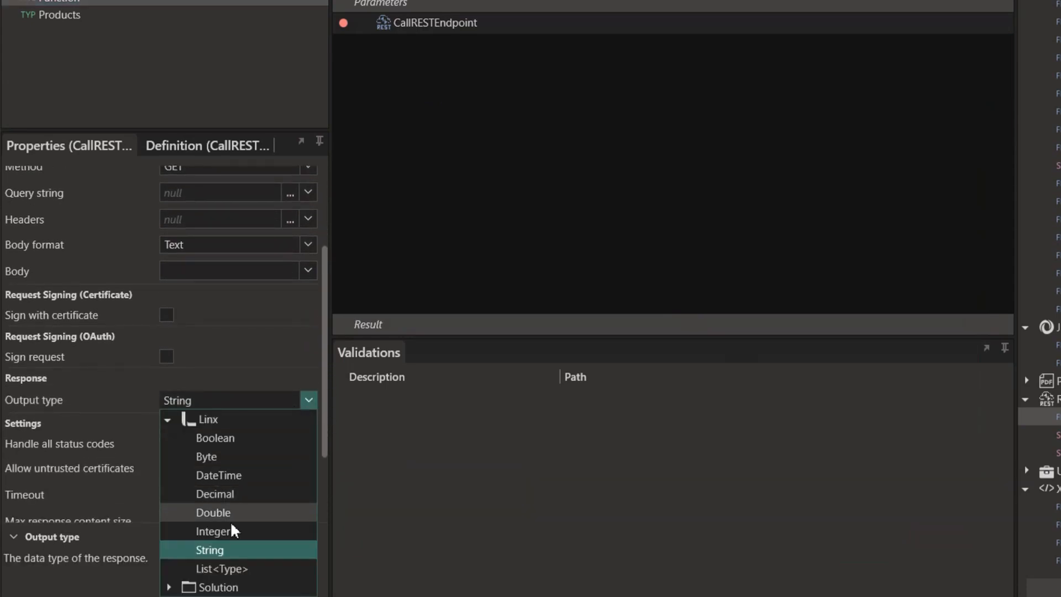
click(221, 569)
click(292, 400)
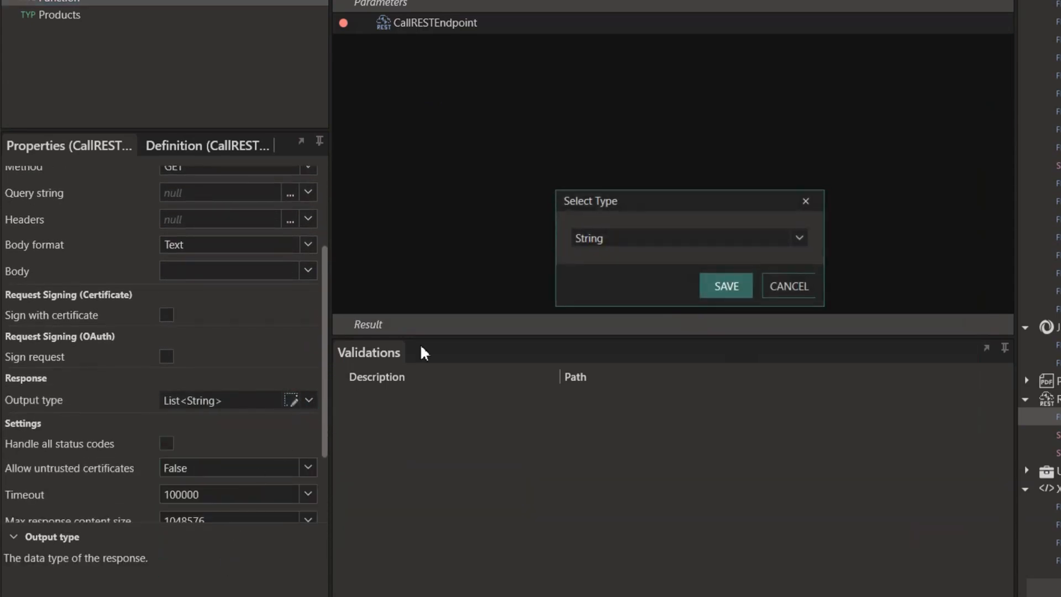
click(799, 238)
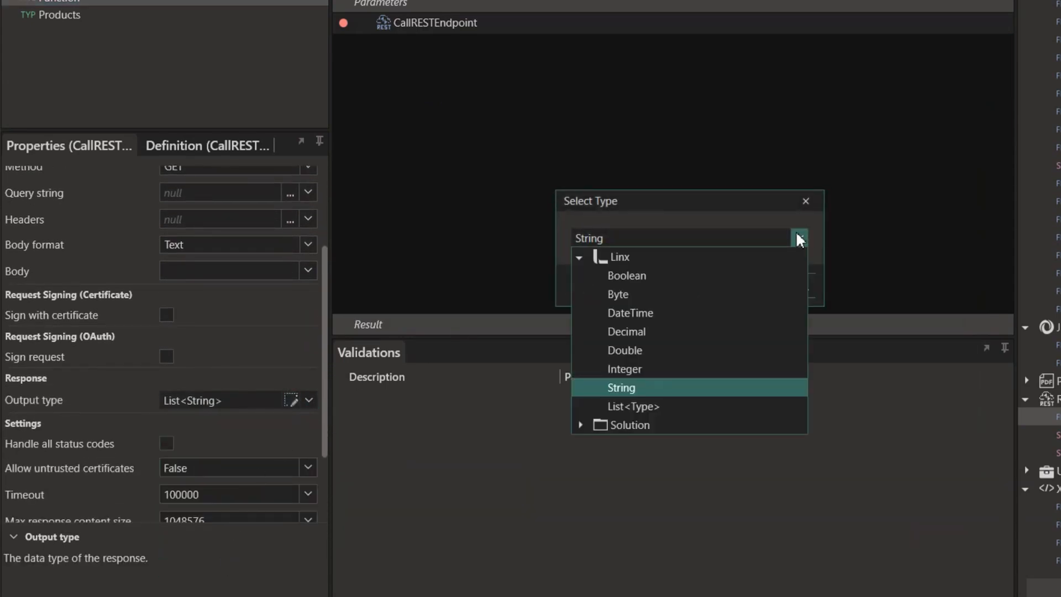
click(580, 425)
click(610, 442)
click(707, 287)
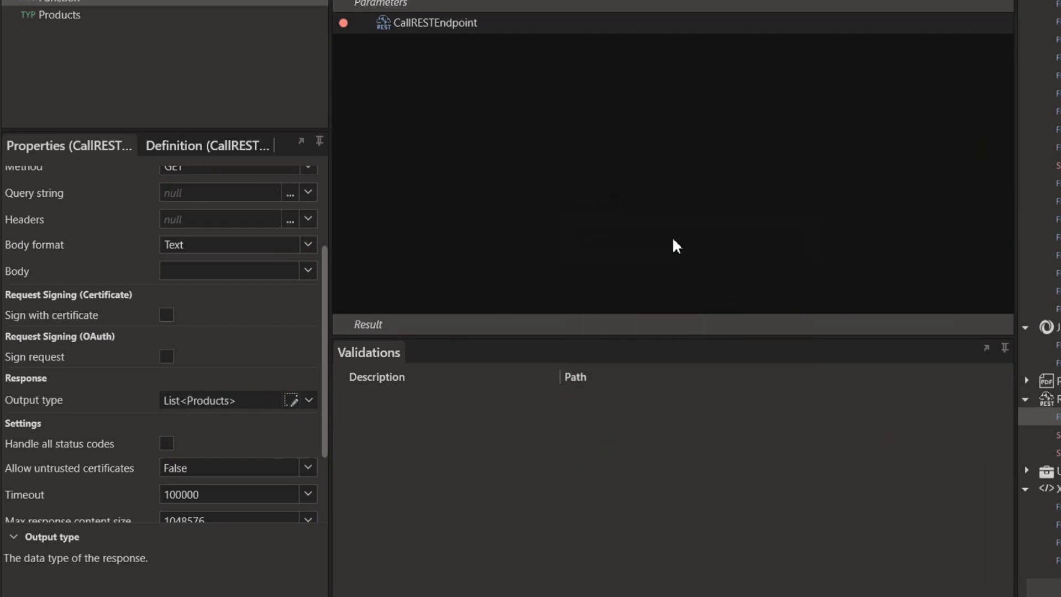
- Debug the function again and expand ResponseBody down to the first product's fields
click(190, 47)
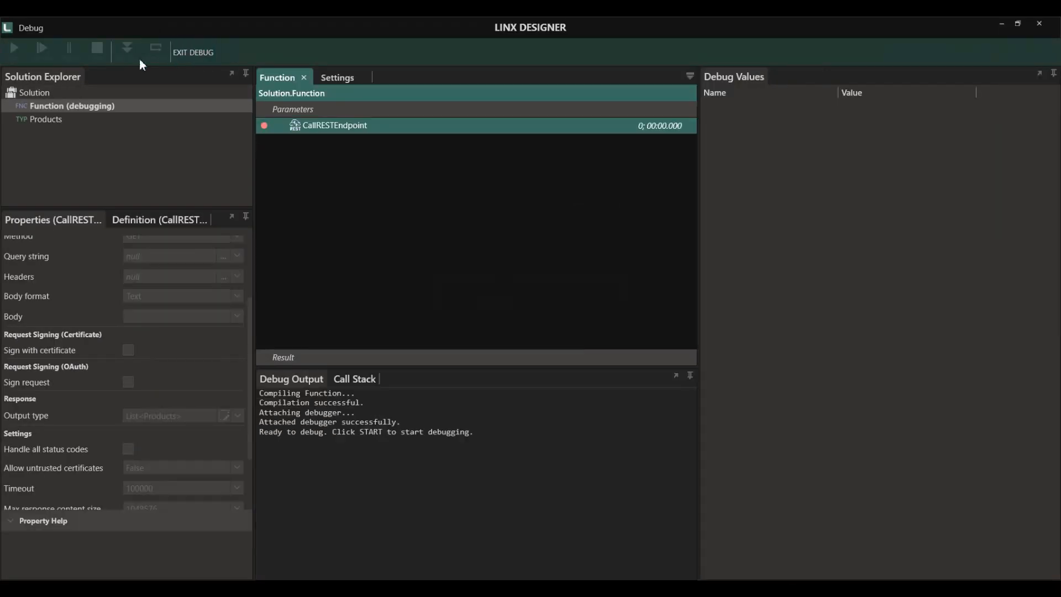
click(15, 50)
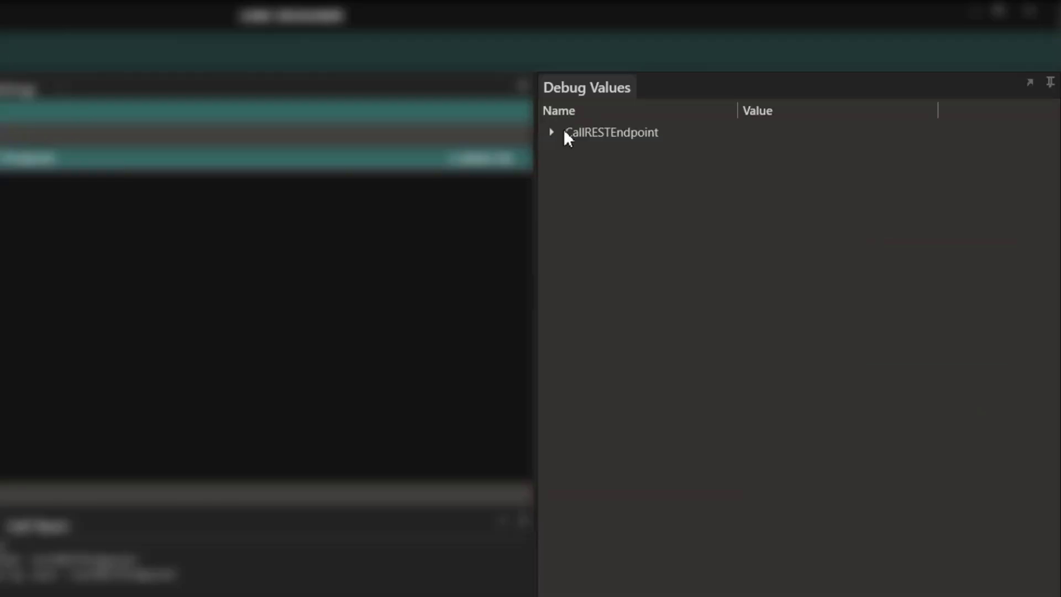
click(709, 107)
click(570, 178)
click(589, 203)
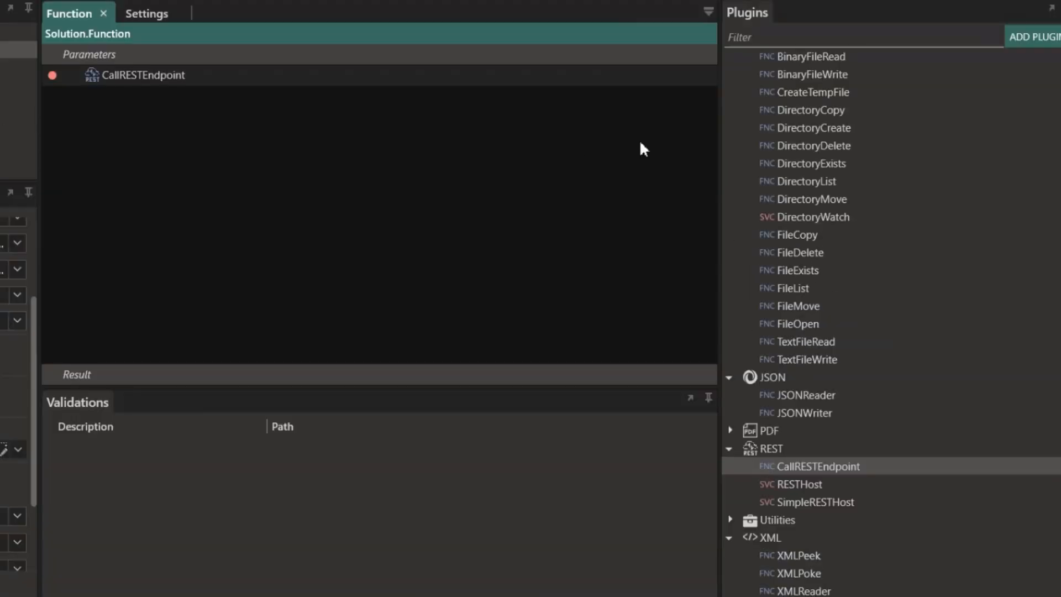
- Add a ForEach step and set its List to CallRESTEndpoint.ResponseBody
scroll(845, 160, up, 10)
scroll(851, 163, up, 3)
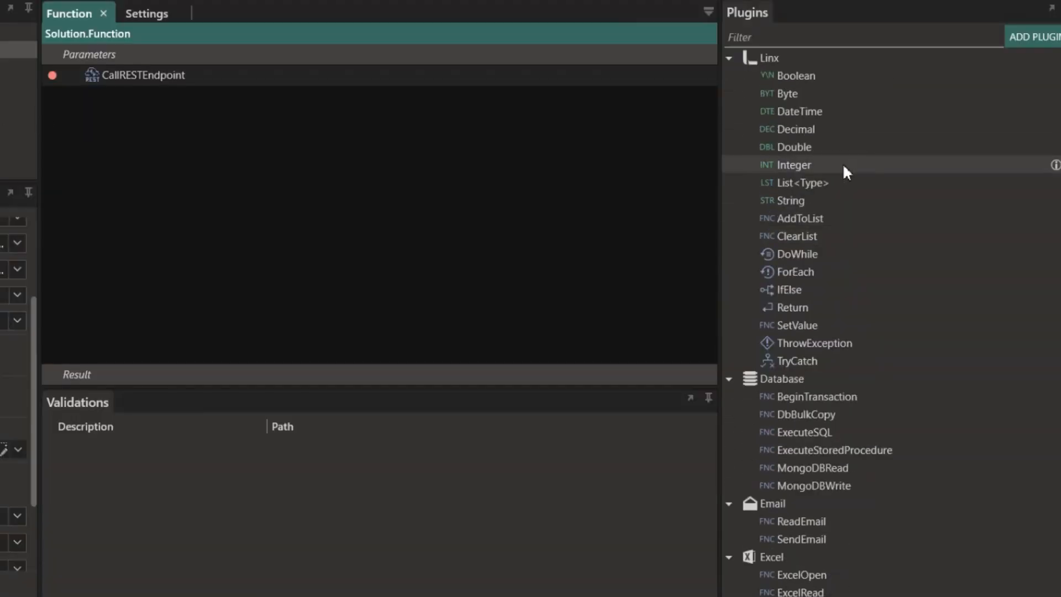
drag(814, 271, 125, 108)
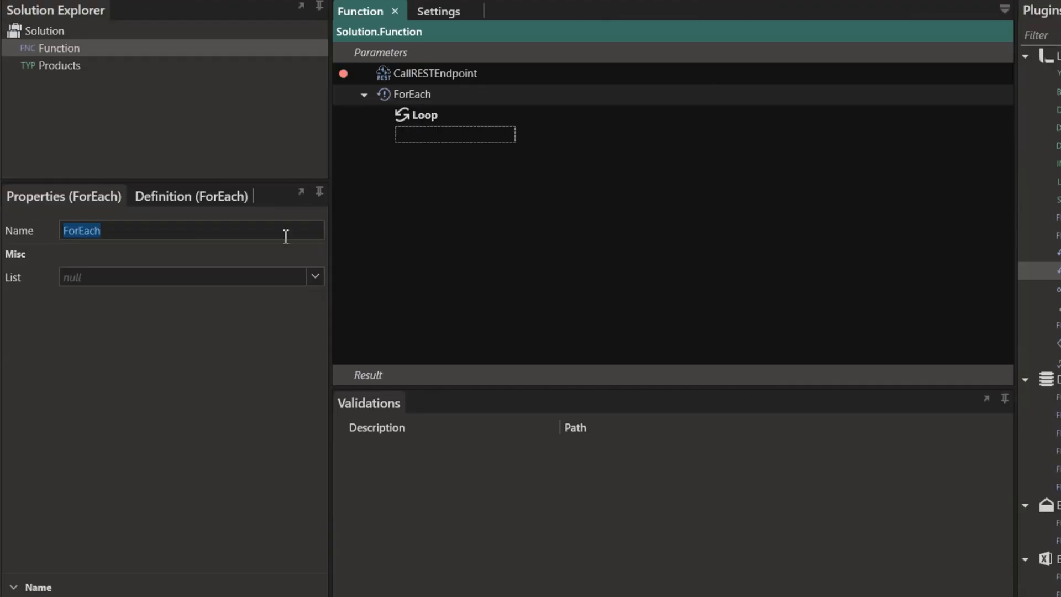
click(316, 276)
click(66, 342)
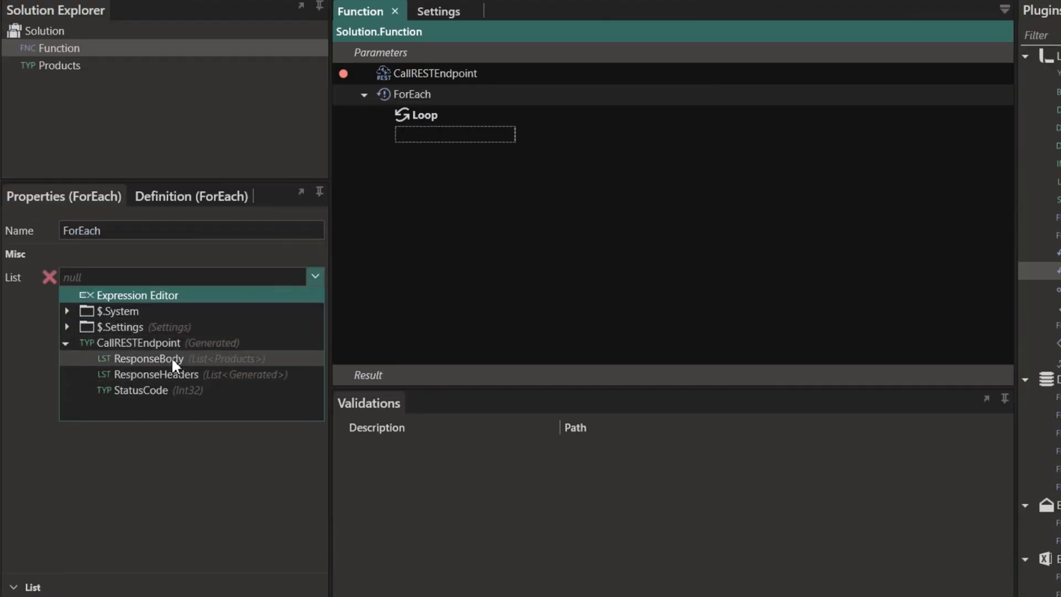
click(226, 358)
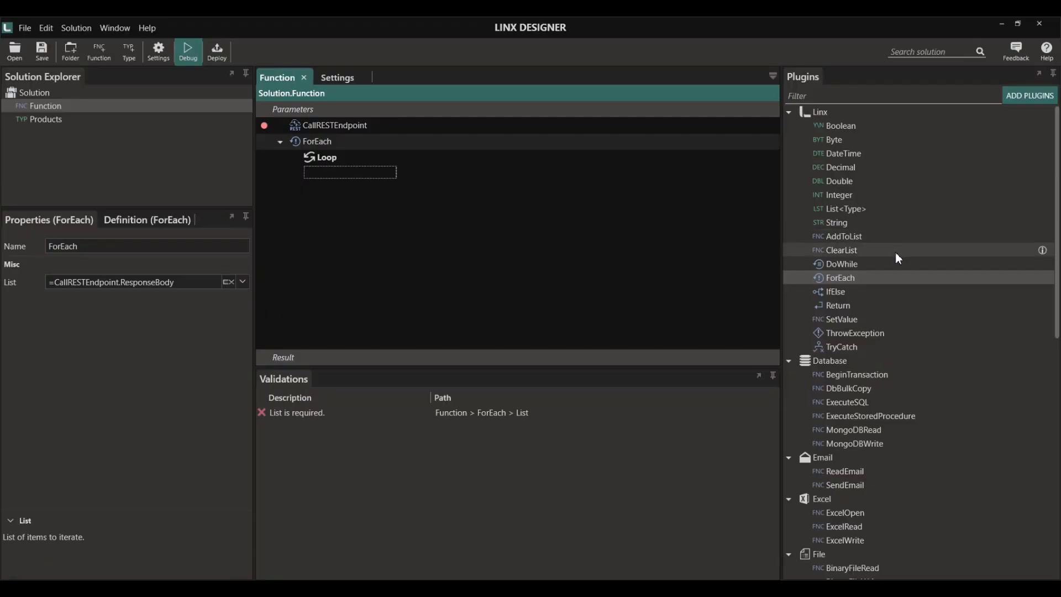
- Delete the stray TextFileWrite and place an ExecuteSQL step inside the ForEach loop
scroll(853, 187, down, 3)
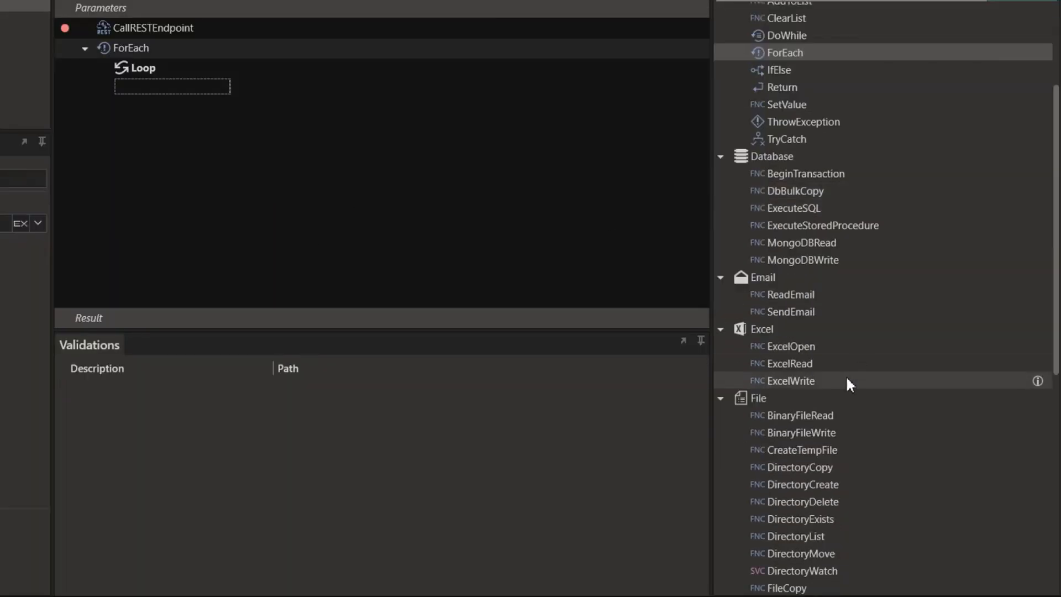
scroll(800, 436, down, 3)
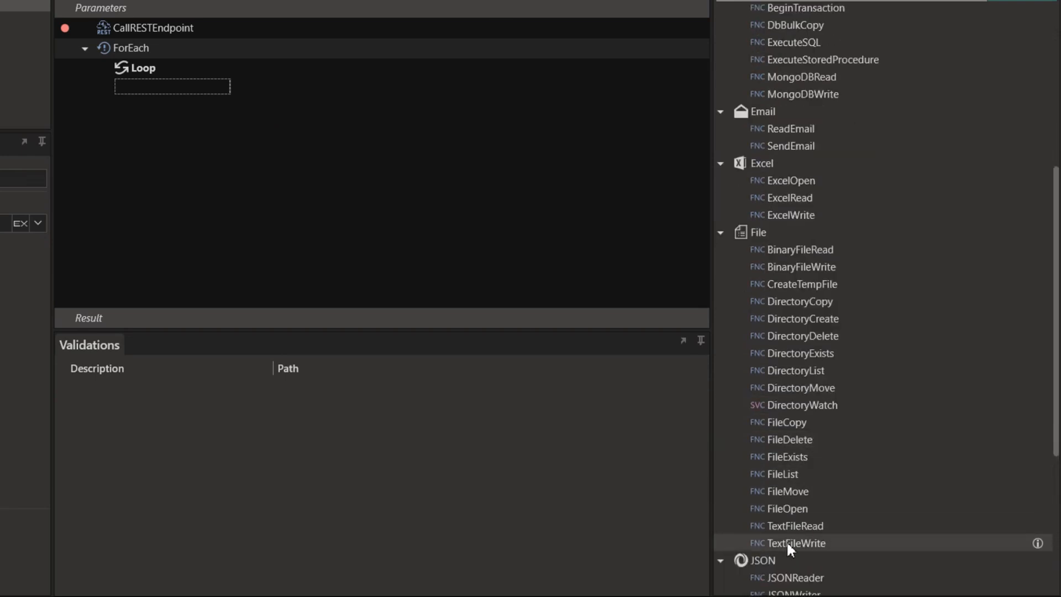
drag(787, 540, 162, 97)
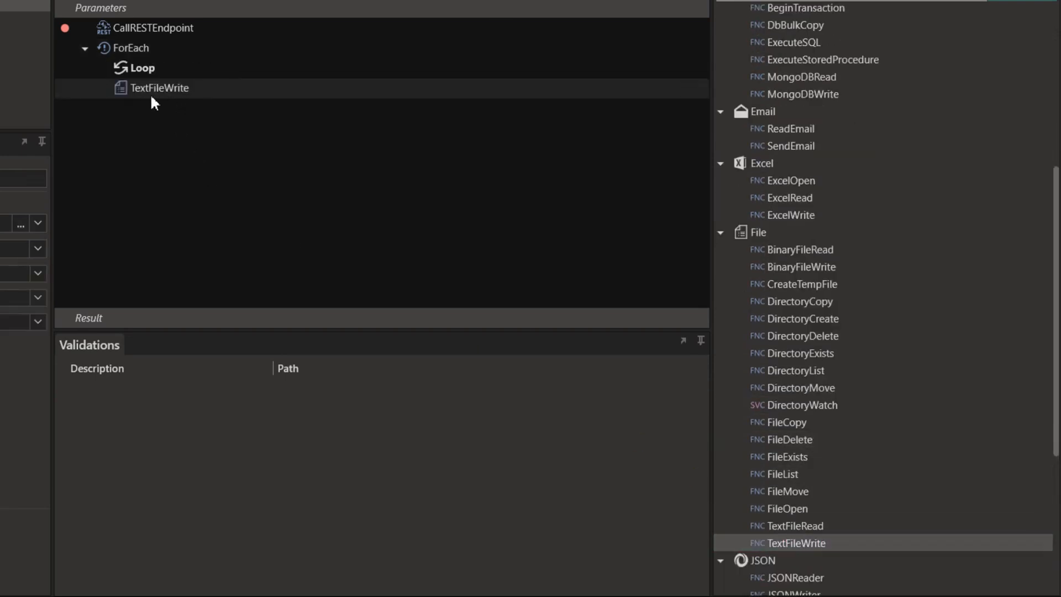
click(160, 89)
key(Delete)
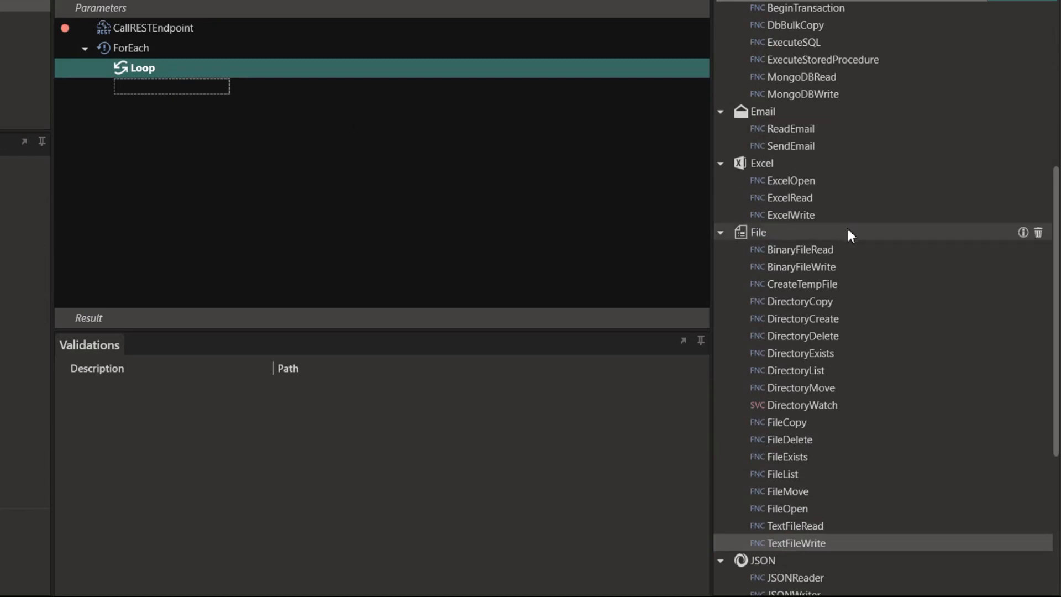
scroll(847, 235, down, 4)
scroll(849, 231, up, 7)
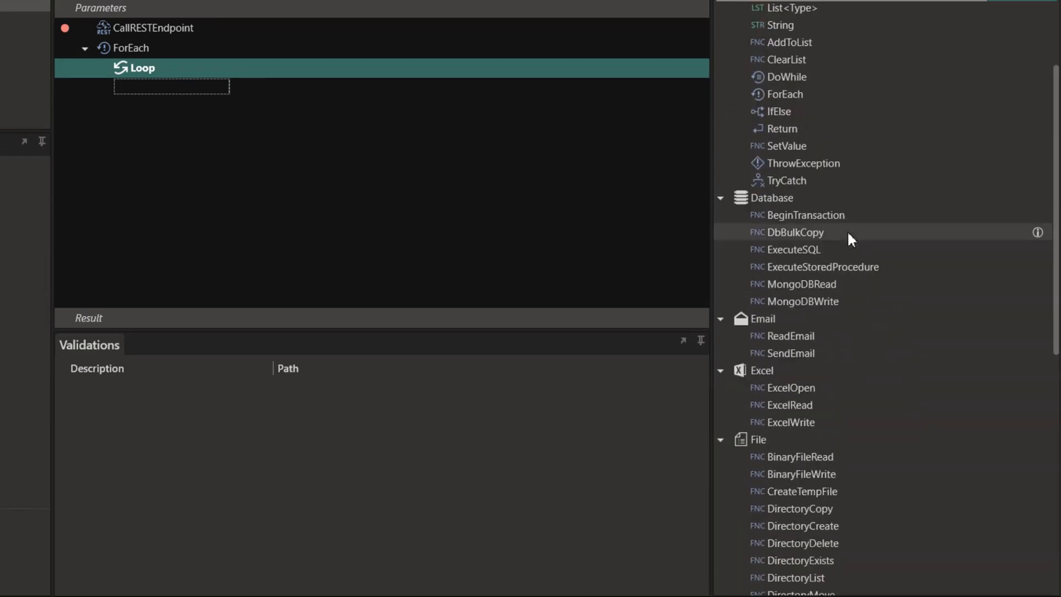
drag(824, 249, 140, 89)
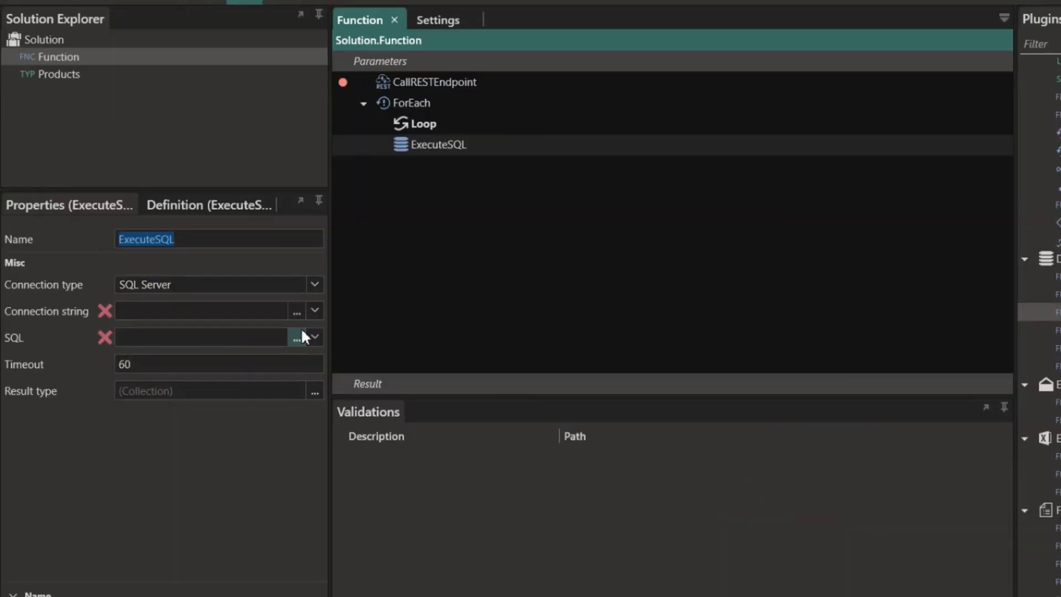
- Set the ExecuteSQL connection string to the $.Settings.DB_Connection setting
click(314, 310)
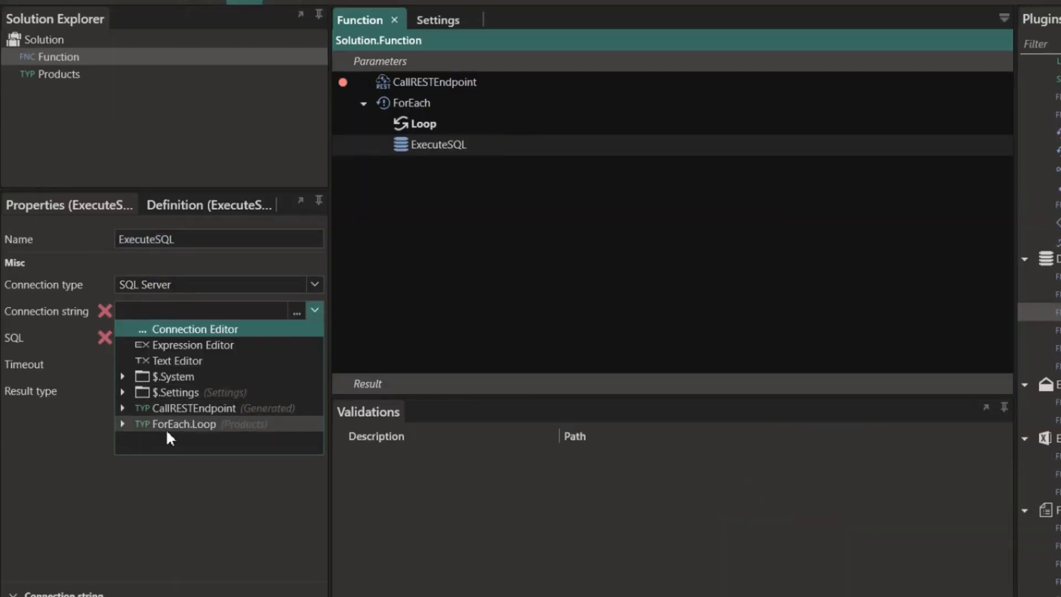
click(122, 408)
click(121, 407)
click(123, 392)
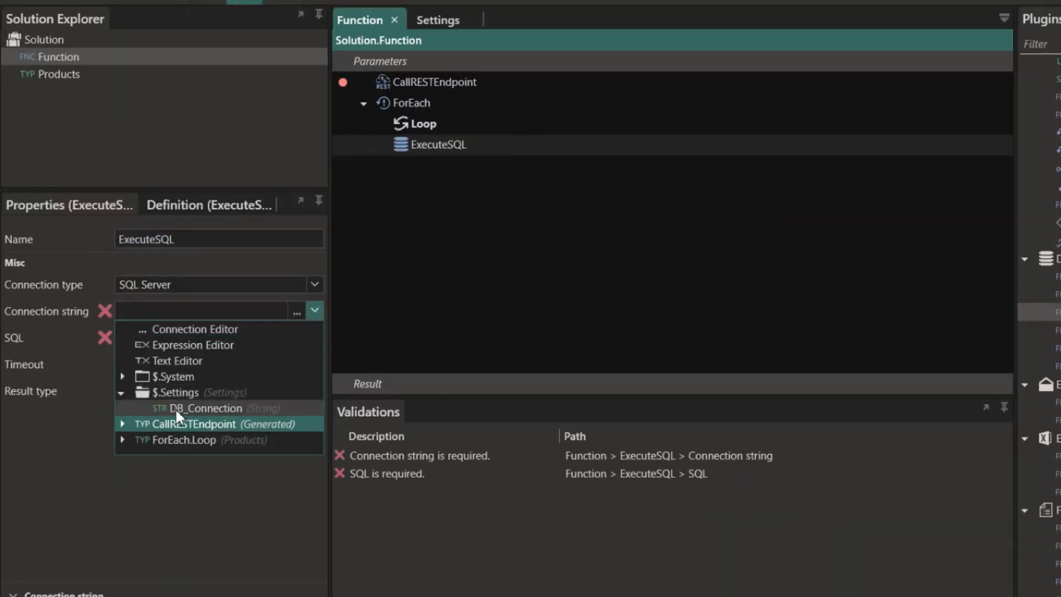
click(175, 408)
- Generate an INSERT statement for the dbo.Products_Import table in the SQL editor
click(296, 339)
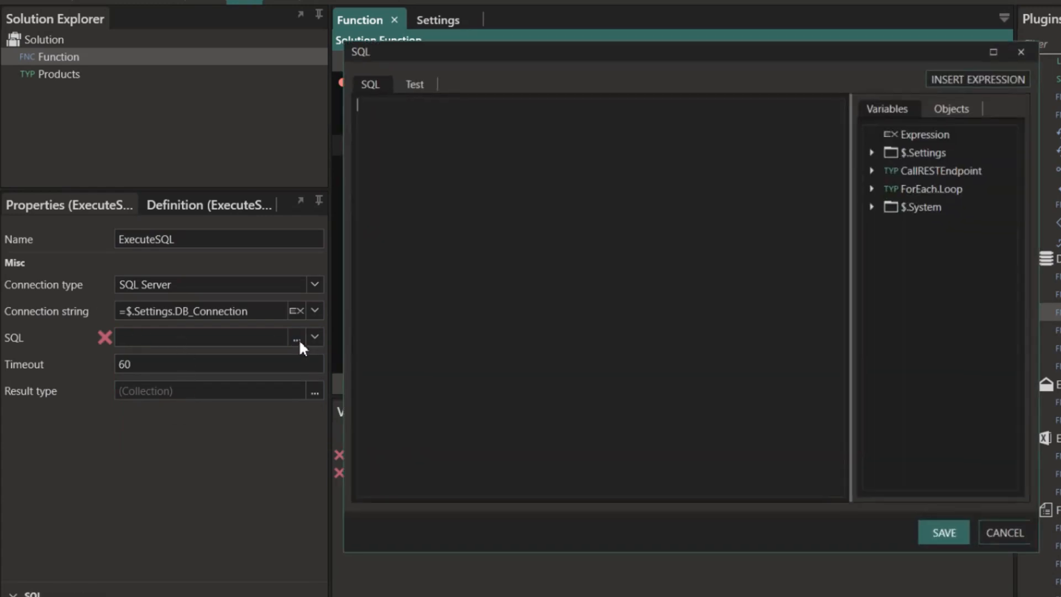
click(950, 102)
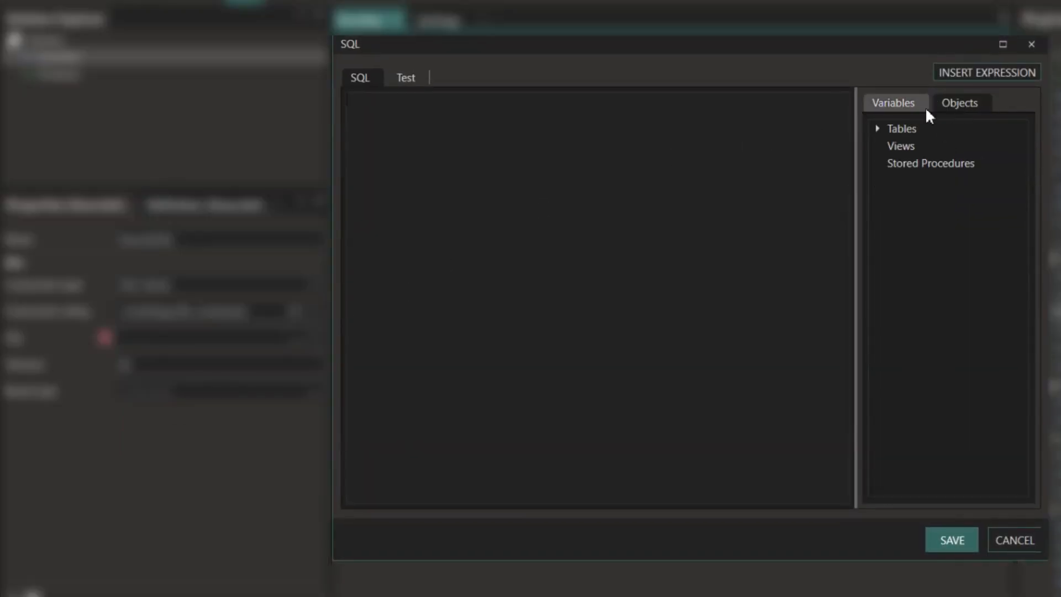
click(878, 129)
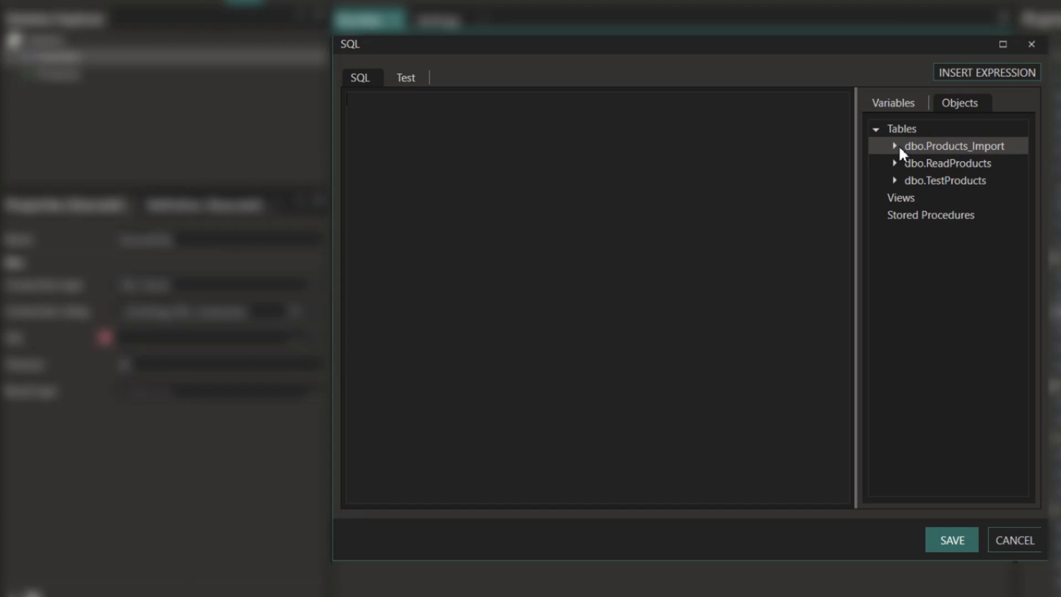
right_click(927, 142)
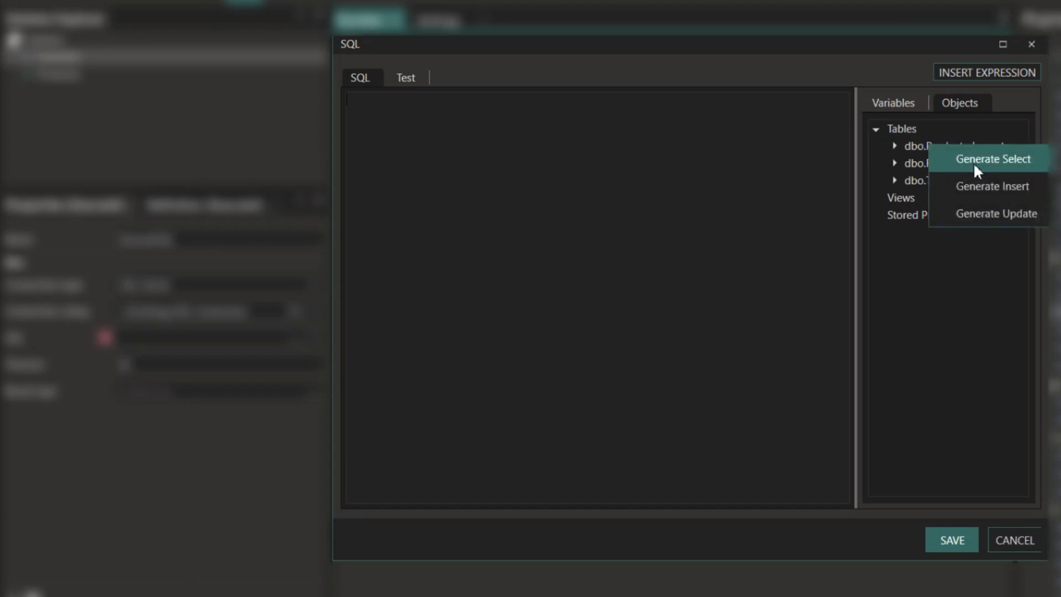
click(978, 185)
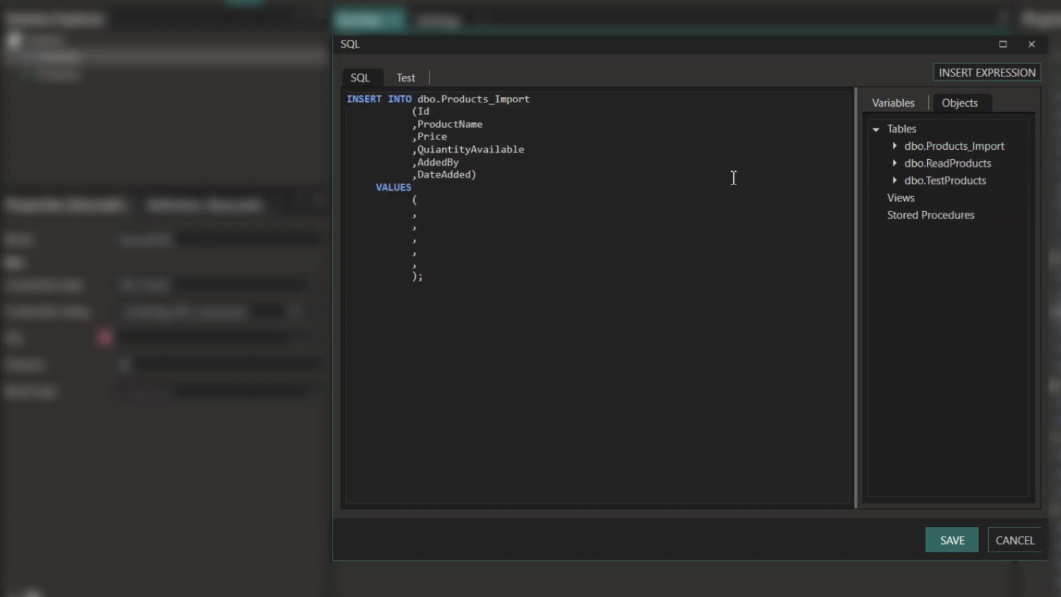
- Fill the INSERT VALUES with the loop's ProductName, QuiantityAvailable and AddedBy fields
click(890, 103)
click(875, 186)
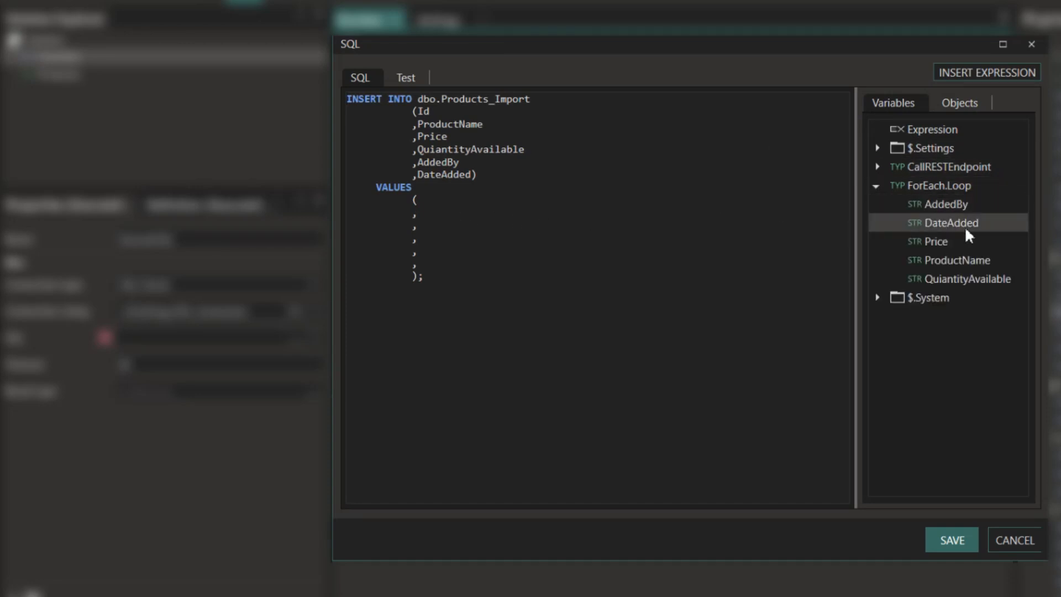
double_click(969, 262)
click(634, 237)
double_click(978, 278)
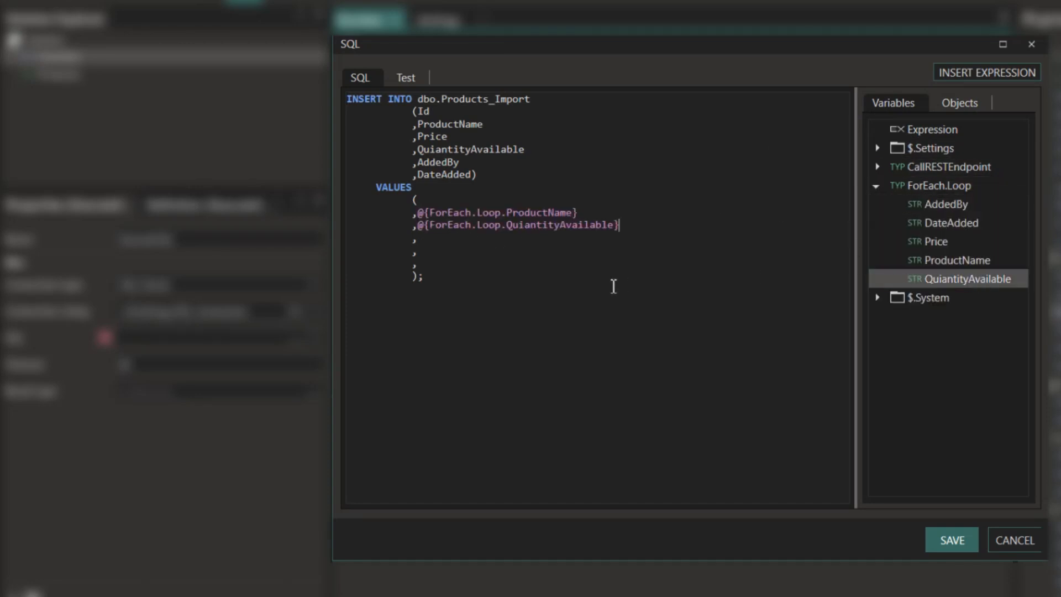
click(459, 237)
double_click(945, 204)
click(450, 261)
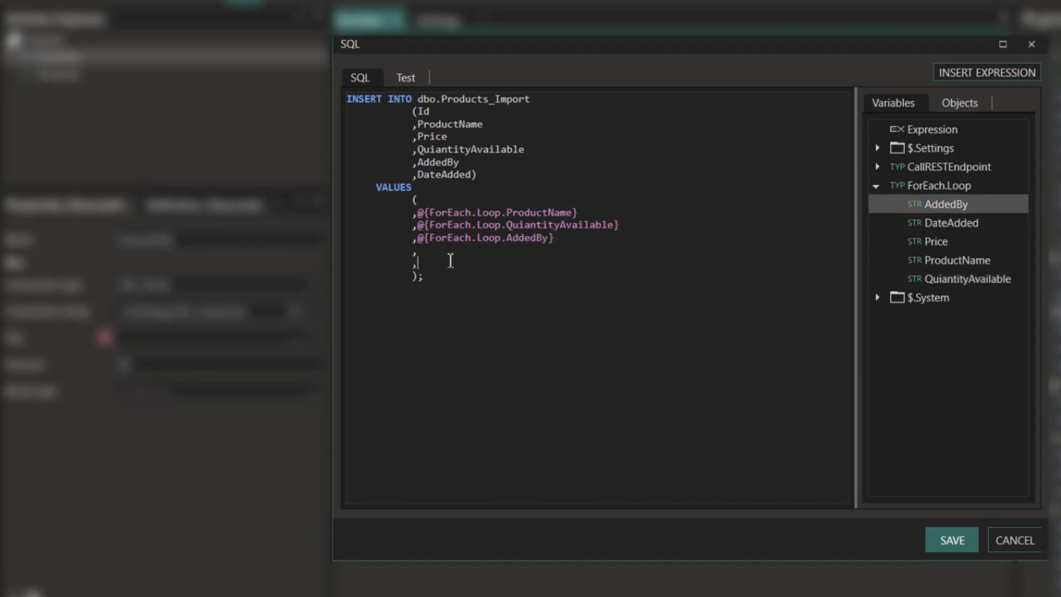
- Cancel the SQL editor without saving and delete the ExecuteSQL step
click(1021, 543)
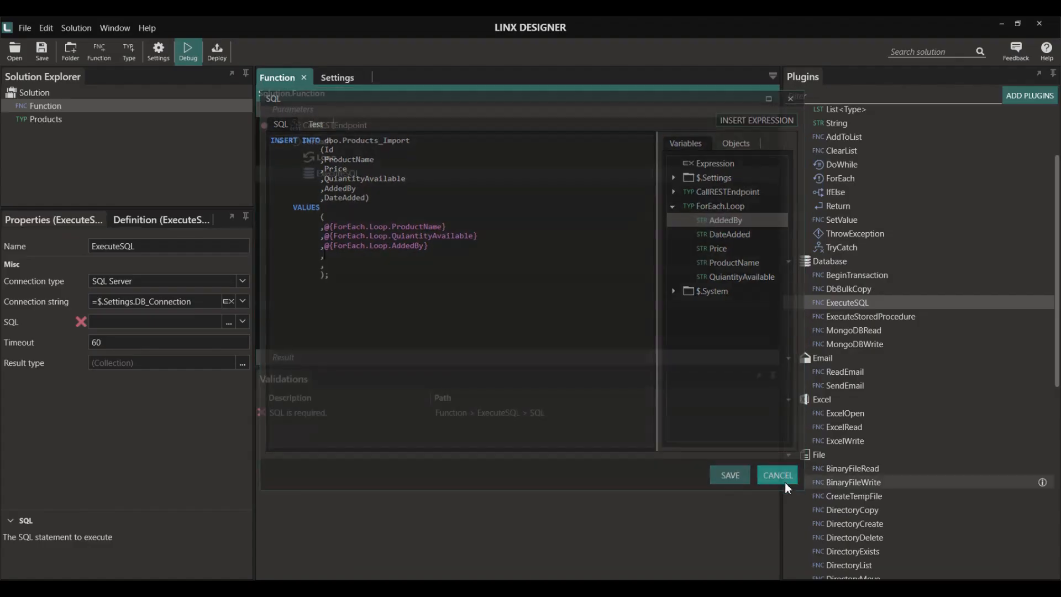
click(338, 172)
key(Delete)
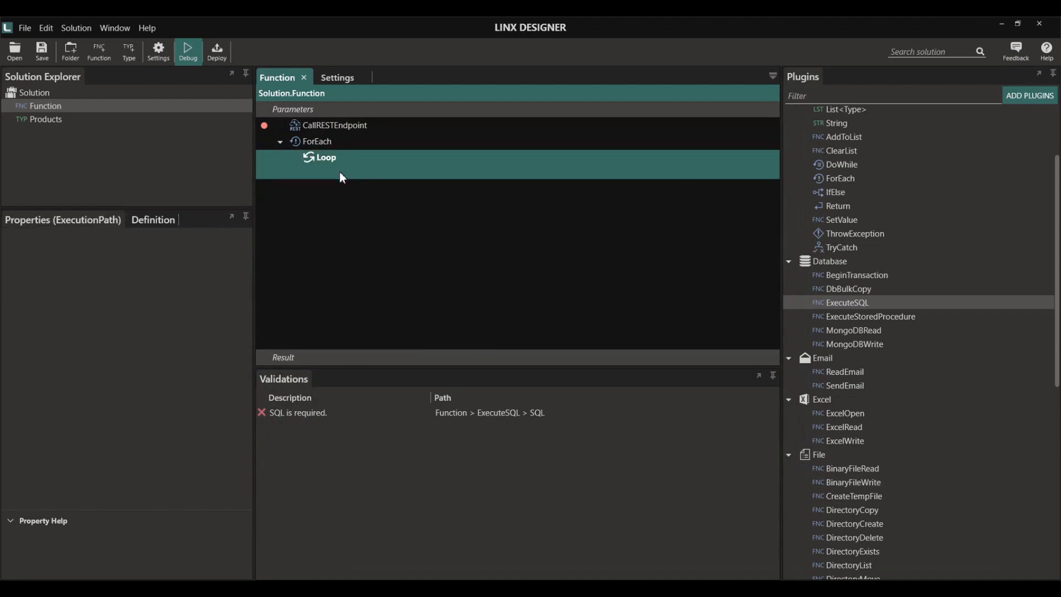
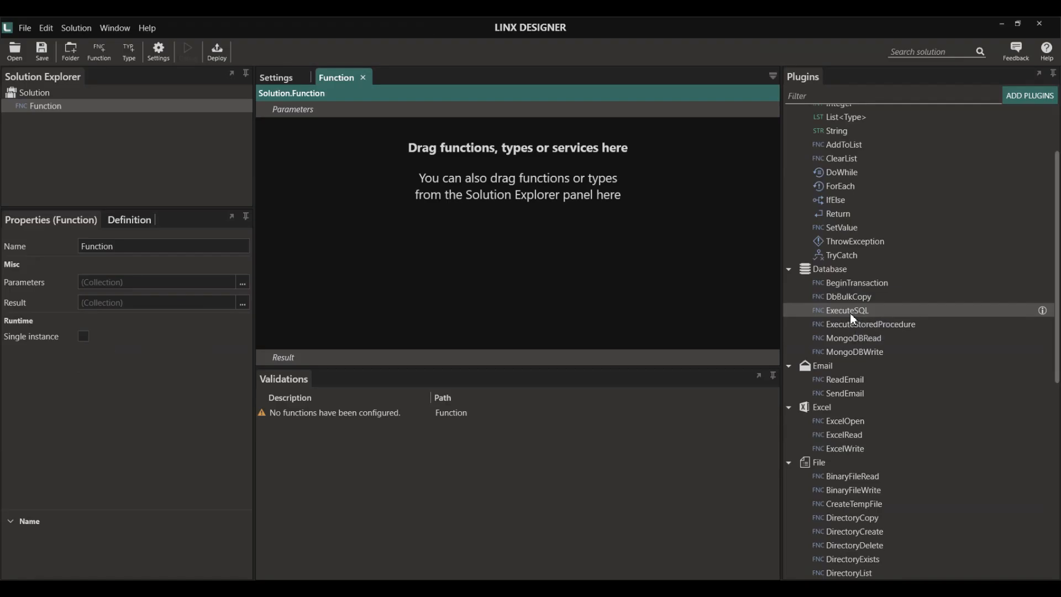
- Add an ExecuteSQL step from the Database plugins and leave its connection type as SQL Server
drag(849, 313, 417, 210)
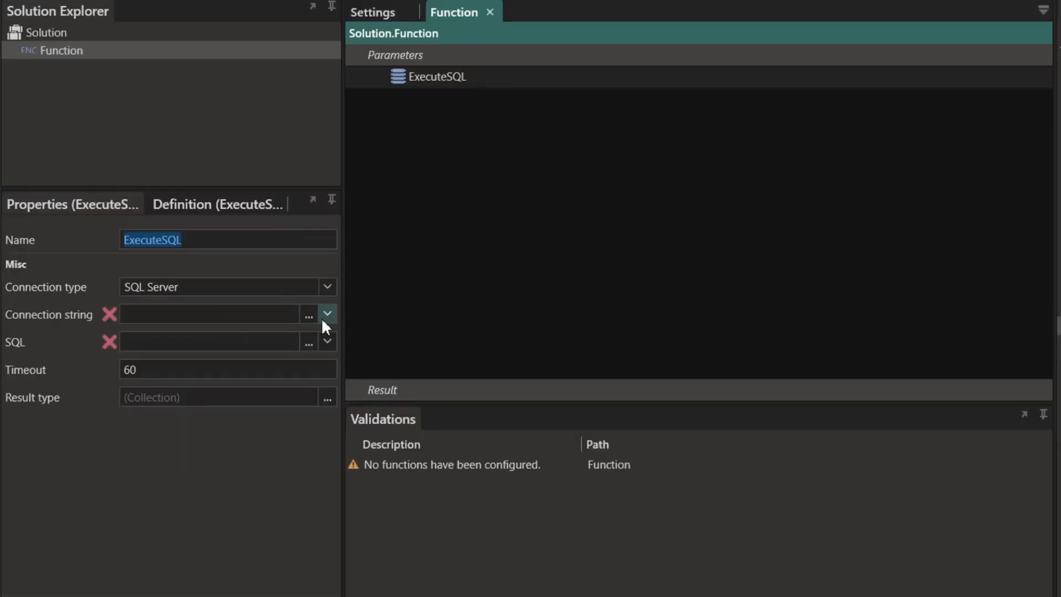
click(242, 302)
click(354, 318)
click(309, 316)
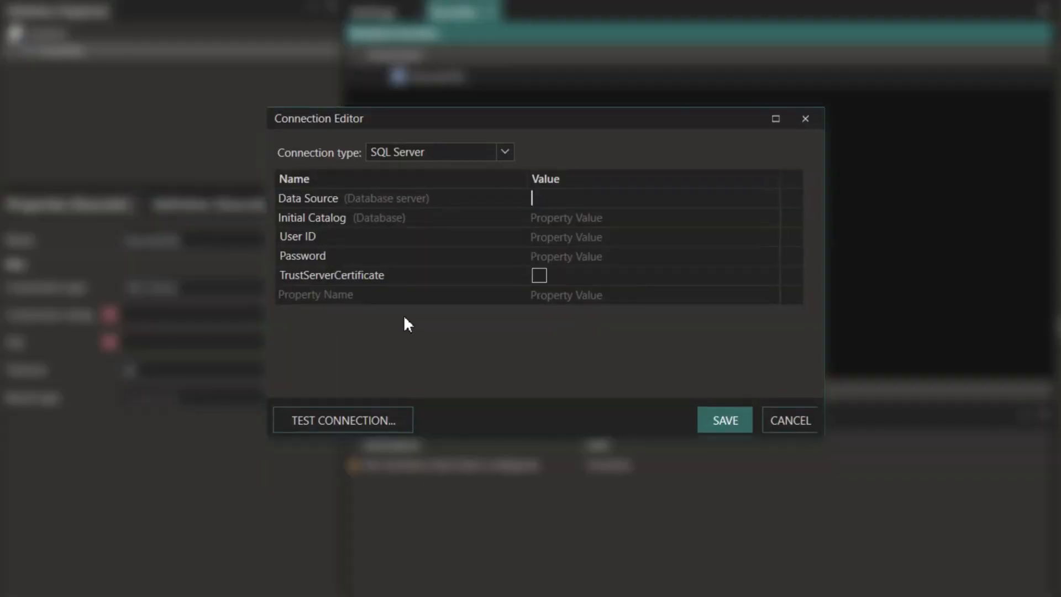
click(505, 153)
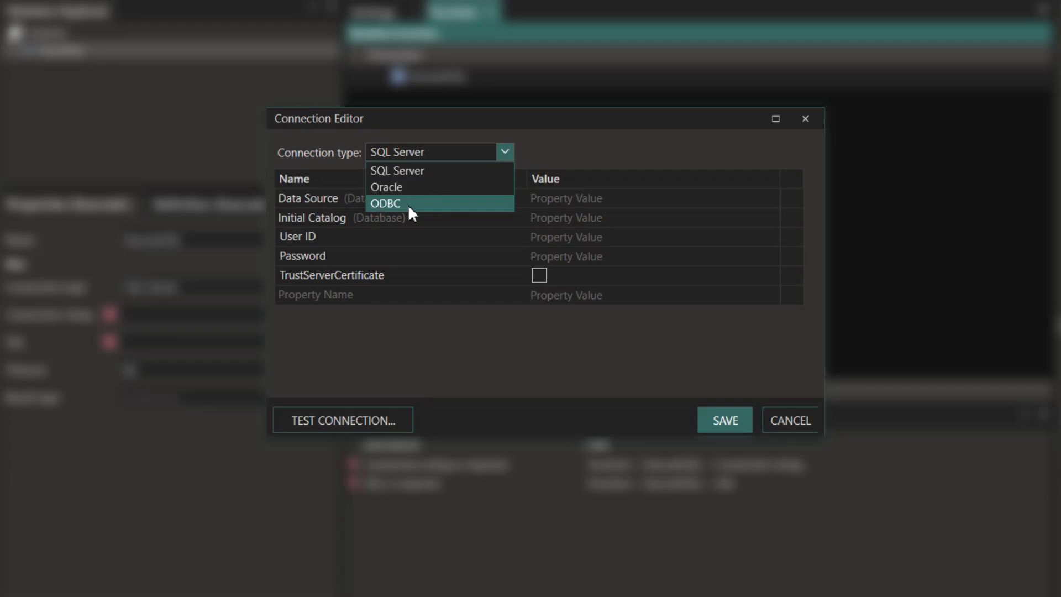
click(423, 170)
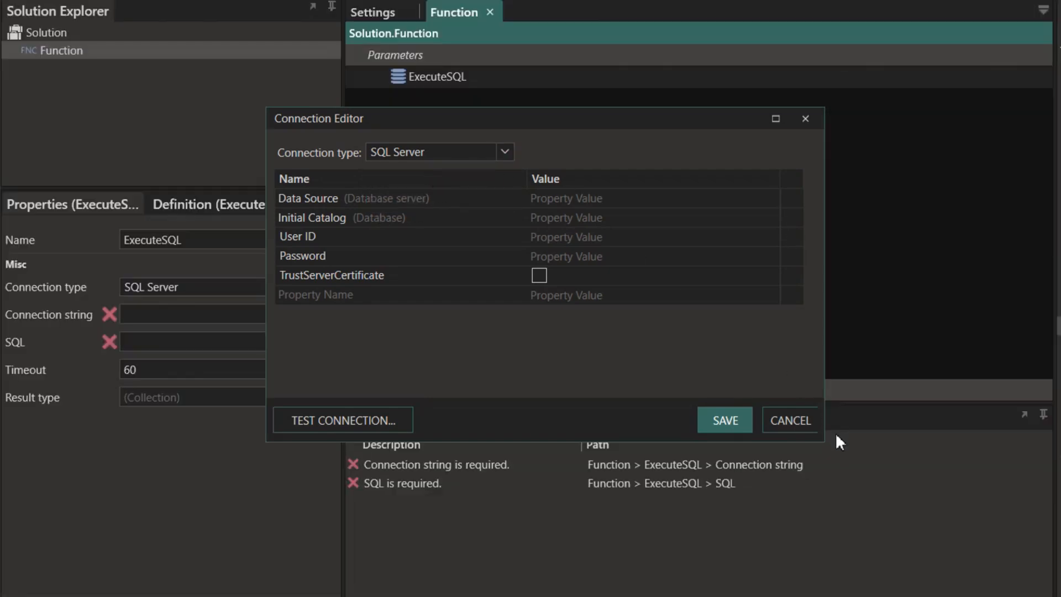
click(790, 420)
click(327, 315)
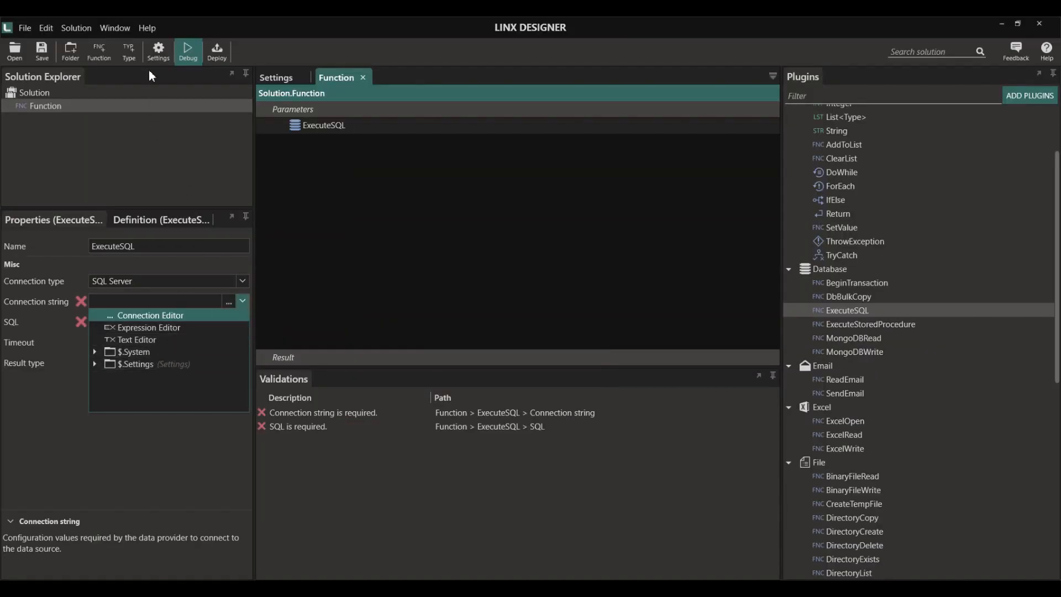
- Review the stored DB_Connection value in the solution Settings, then return to Function
click(157, 53)
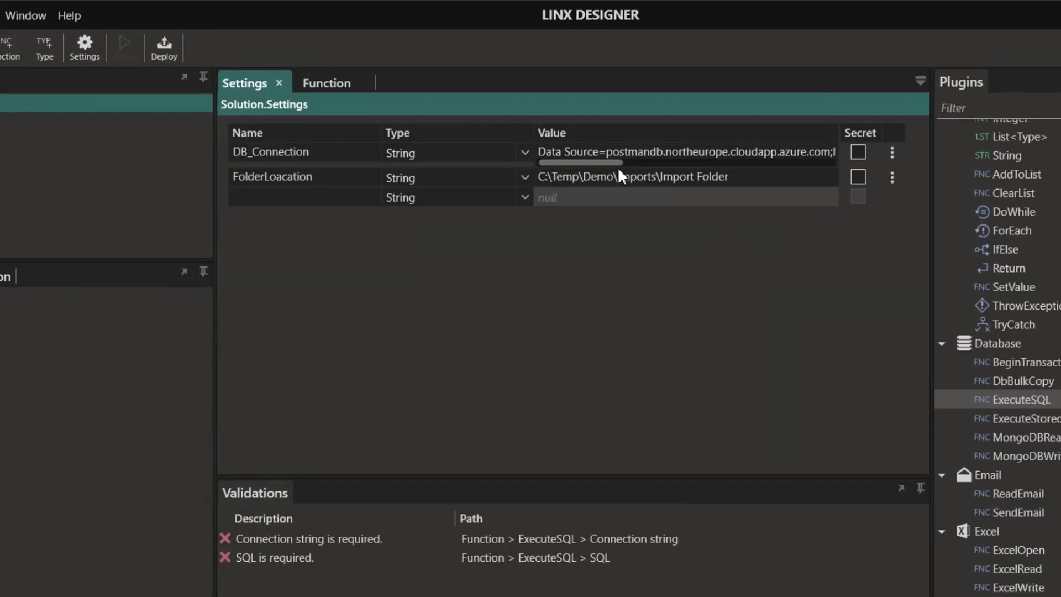
click(606, 171)
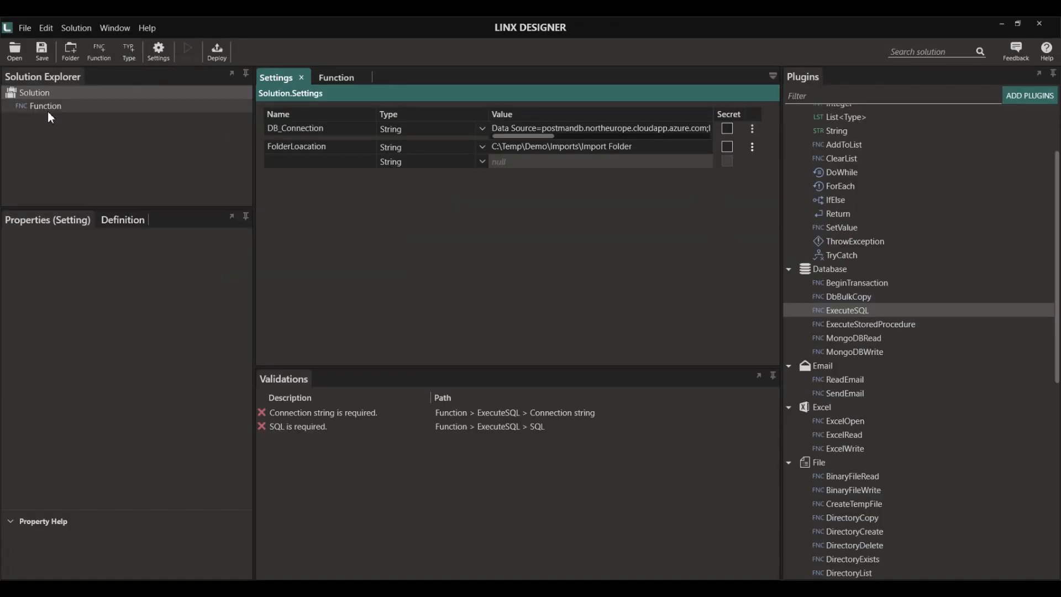
double_click(41, 107)
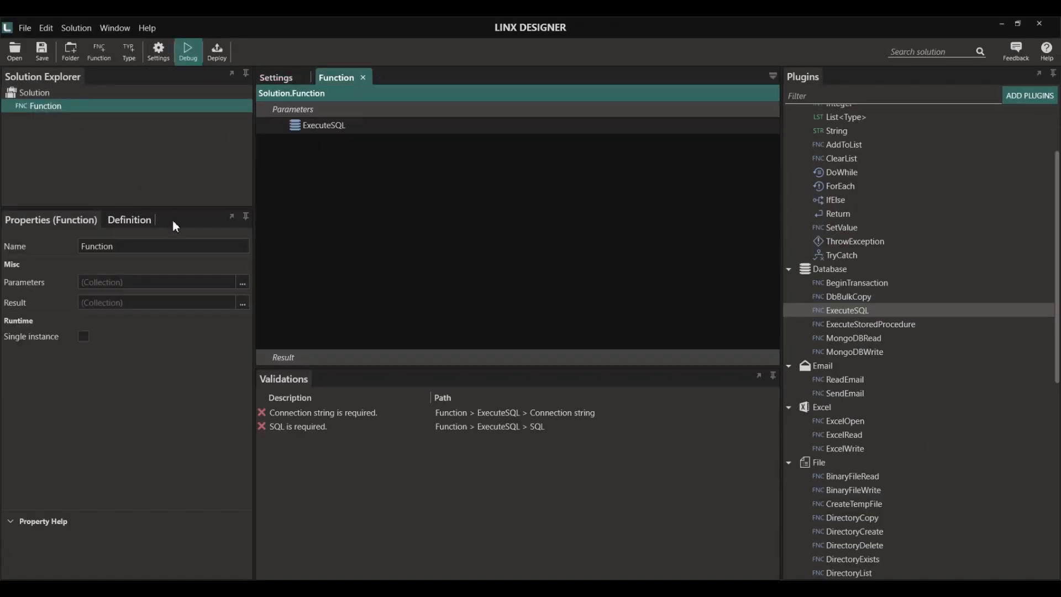
- Set ExecuteSQL's connection string to $.Settings.DB_Connection and bring up its SQL editor
click(330, 127)
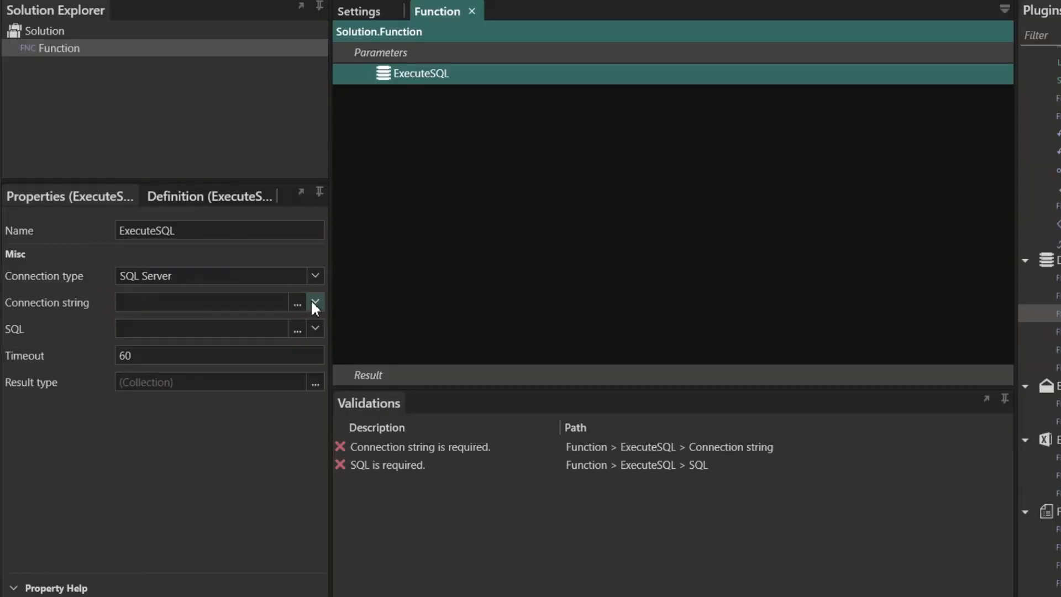
click(241, 303)
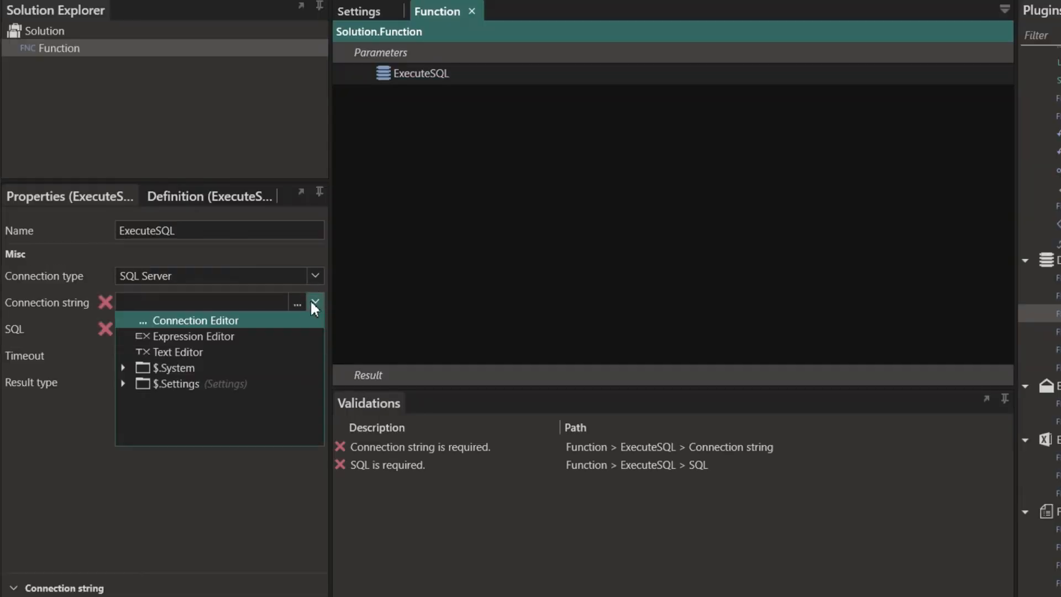
click(131, 385)
click(183, 399)
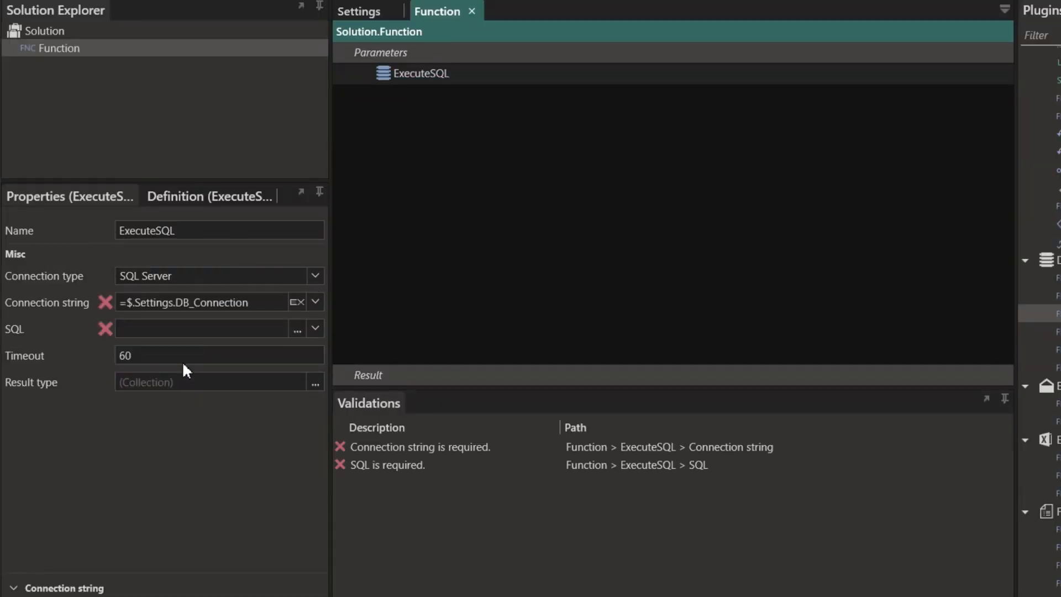
click(297, 330)
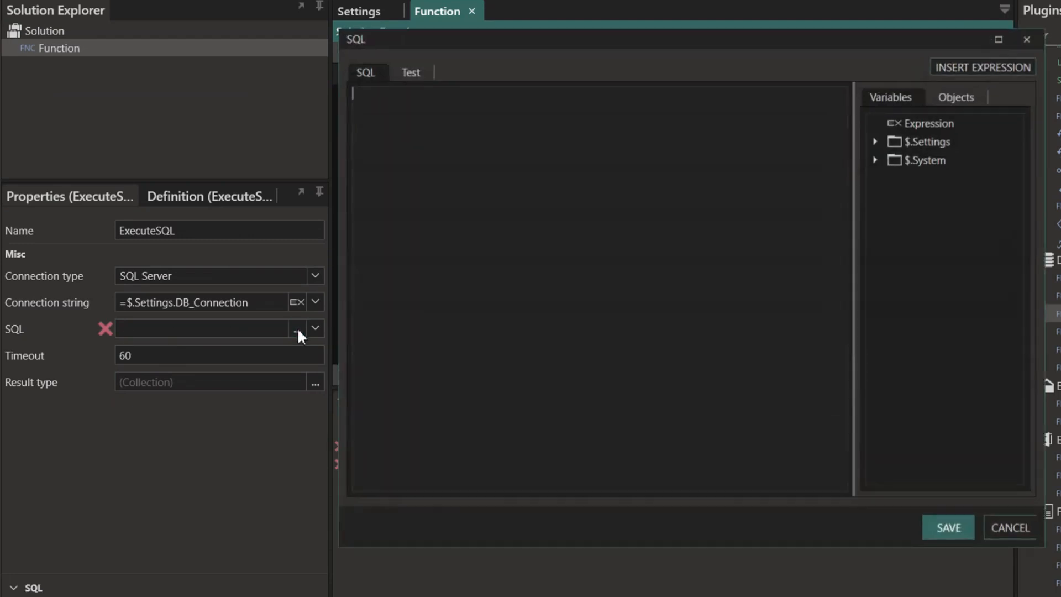
- Generate a SELECT on dbo.ReadProducts, test it to get three product rows, and save it
click(960, 98)
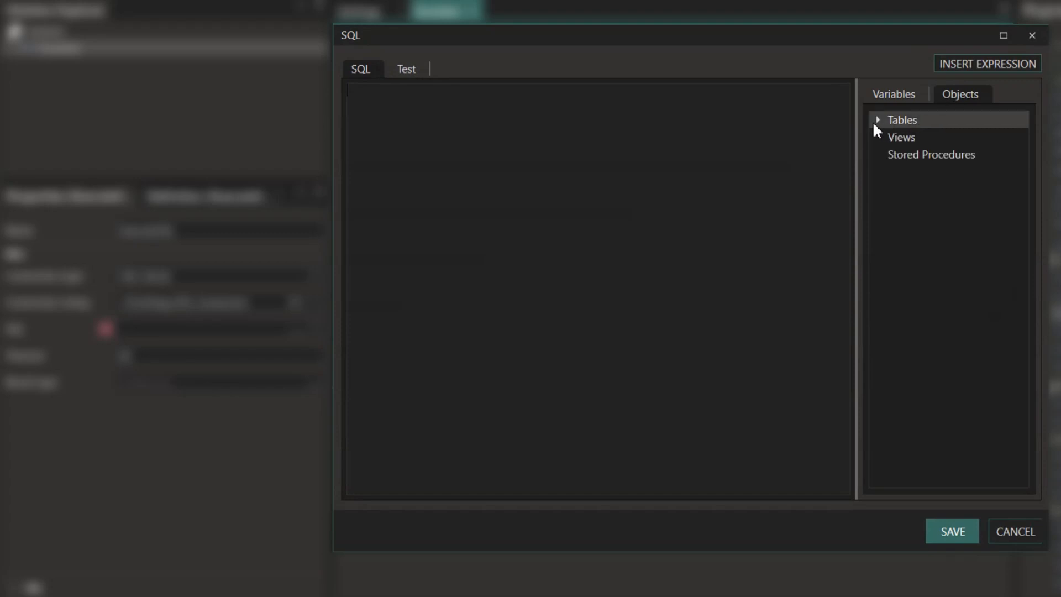
click(876, 121)
right_click(941, 158)
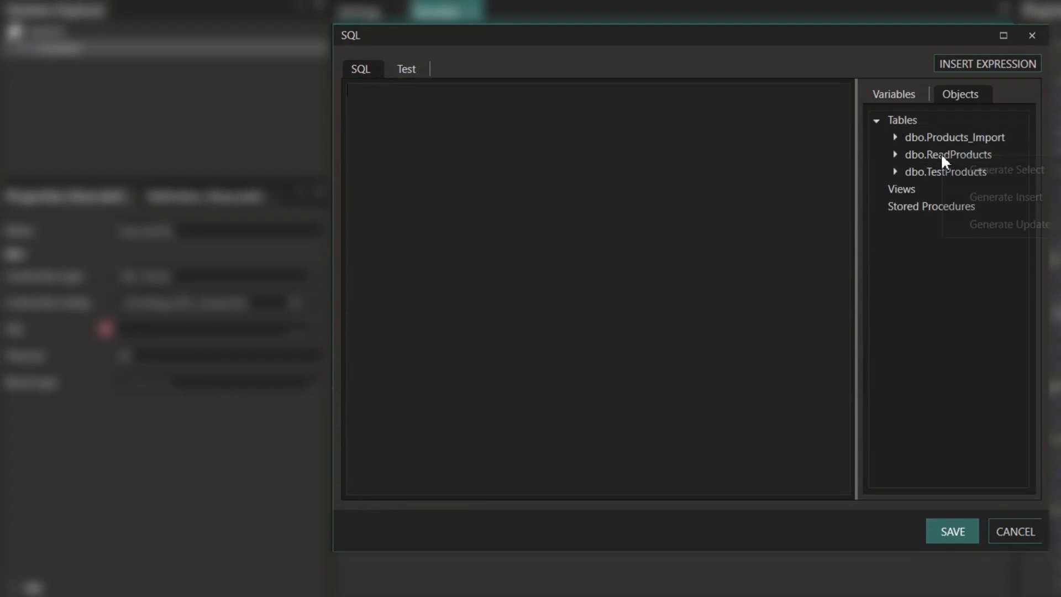
click(994, 168)
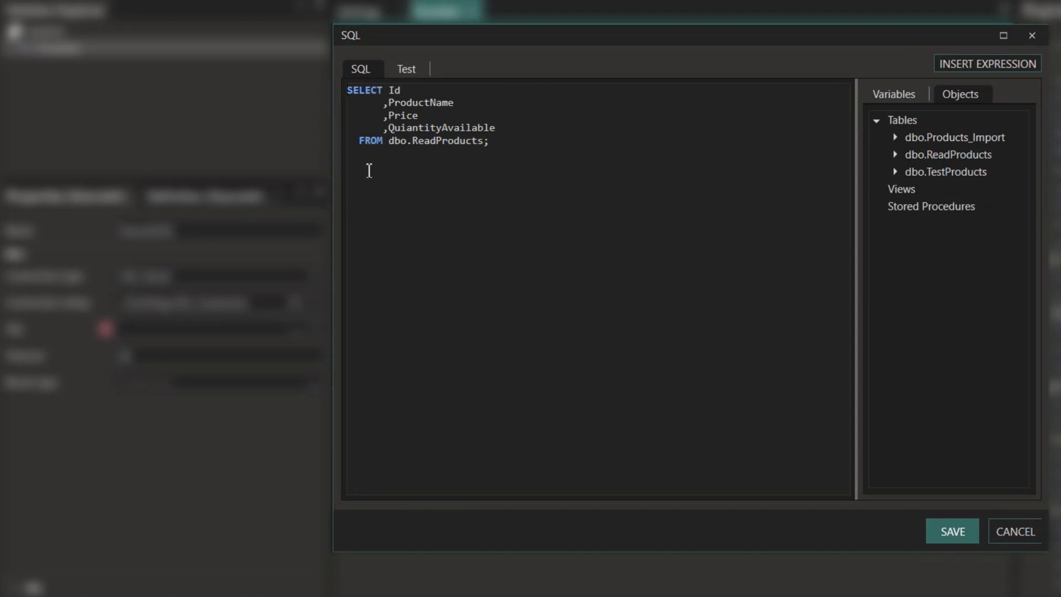
click(419, 70)
click(417, 139)
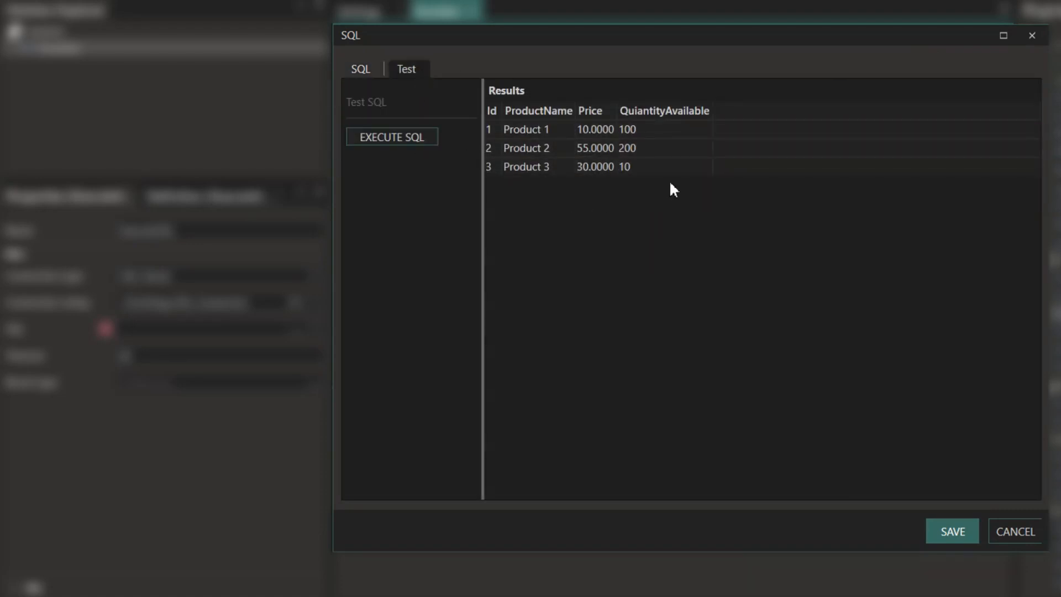
click(961, 520)
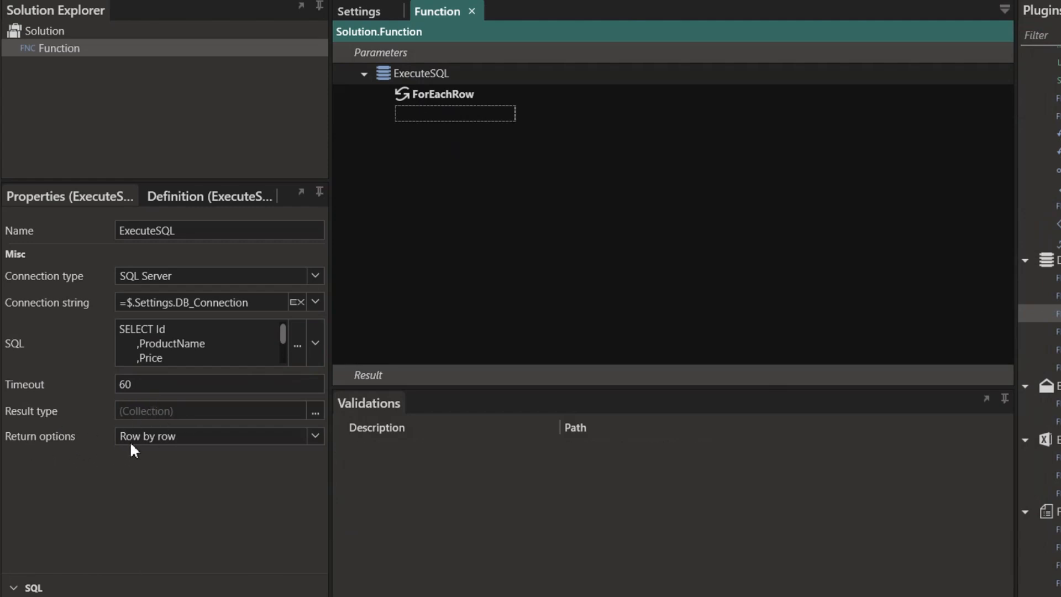
click(316, 436)
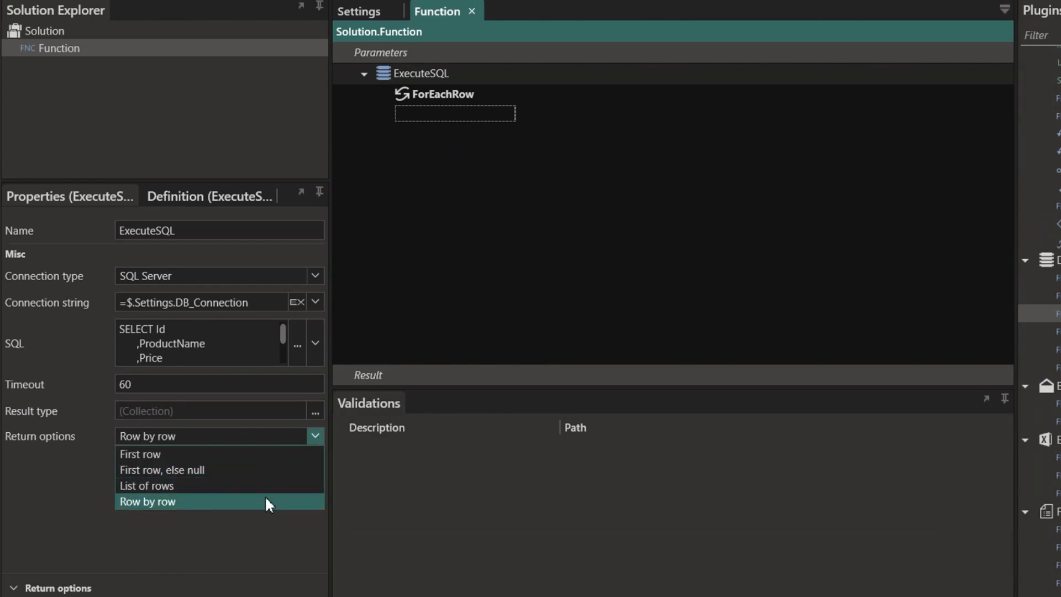
click(154, 500)
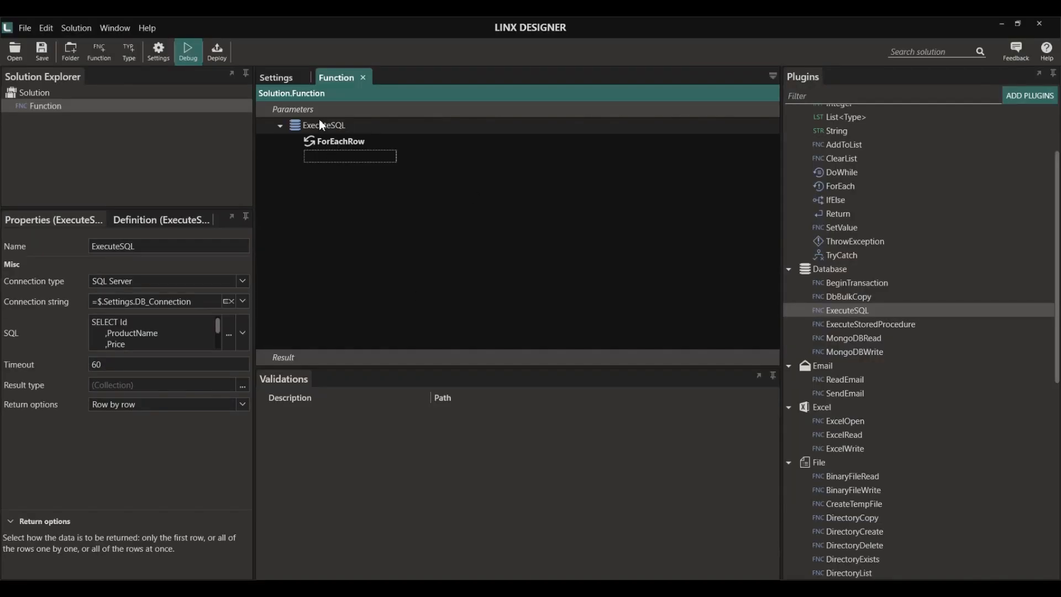
scroll(942, 327, down, 4)
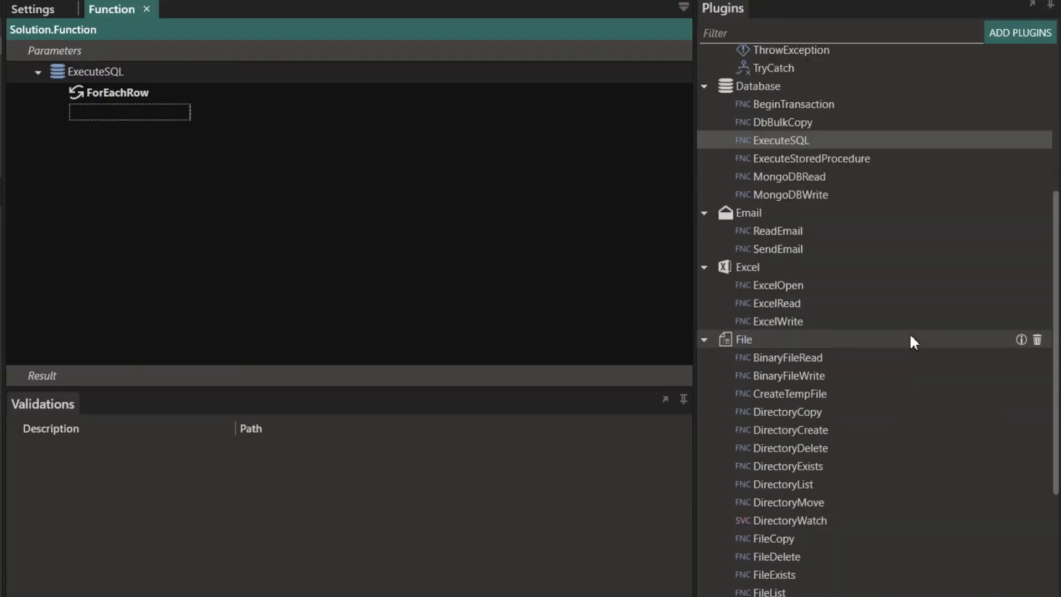
scroll(940, 339, down, 7)
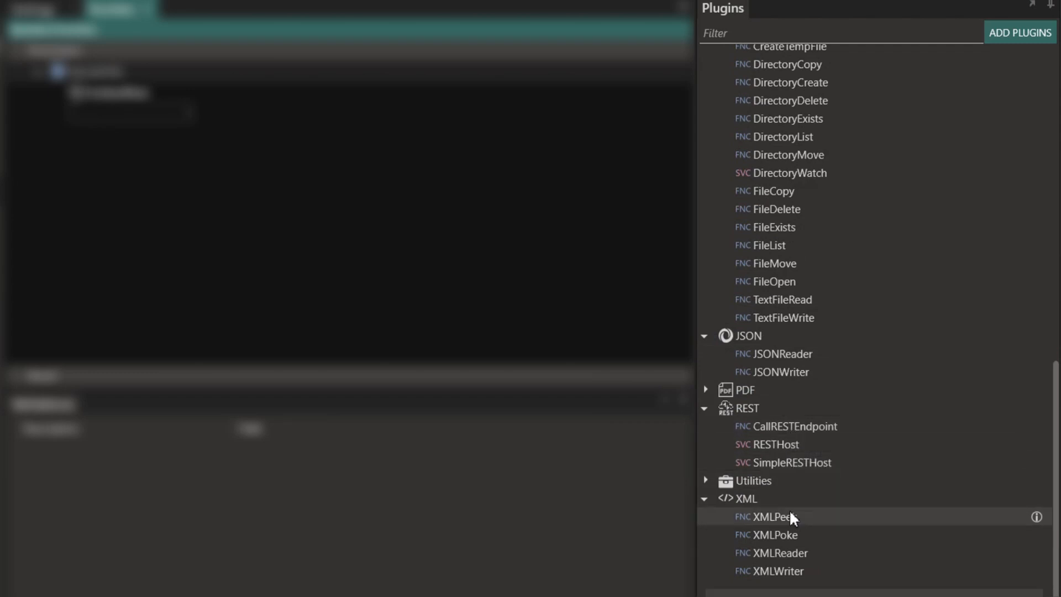
click(784, 431)
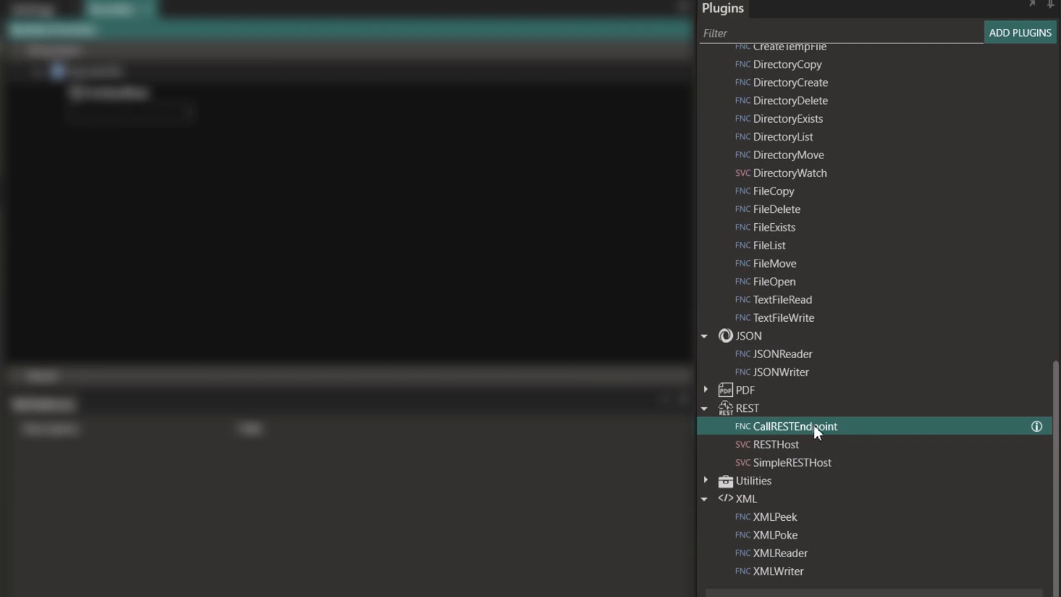
scroll(790, 312, up, 2)
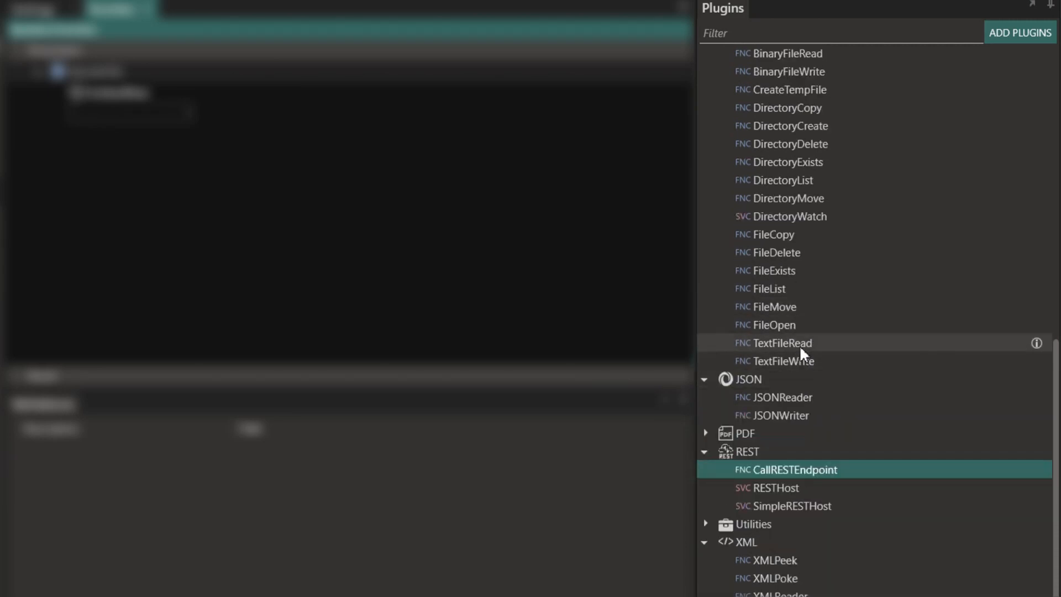
click(798, 360)
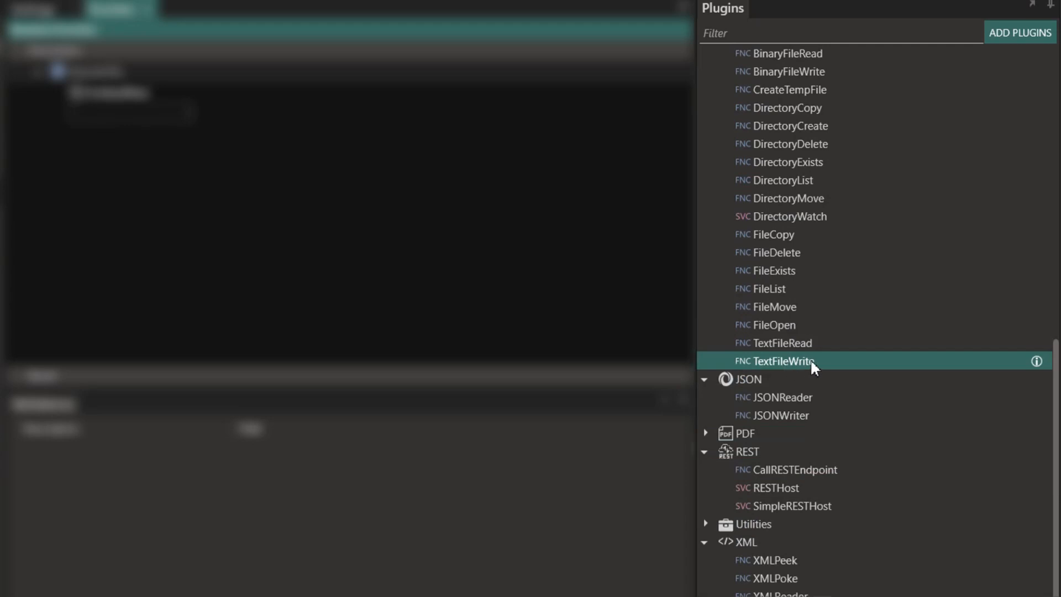
scroll(809, 360, up, 8)
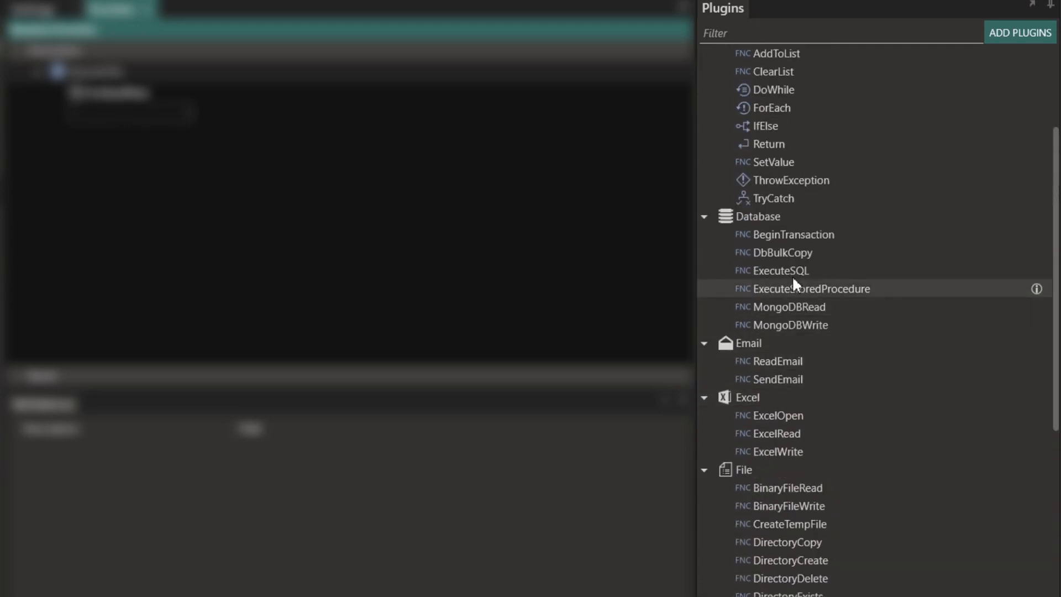
- Add a second ExecuteSQL step and rename the first one ExecuteSQL_Source
drag(811, 270, 113, 128)
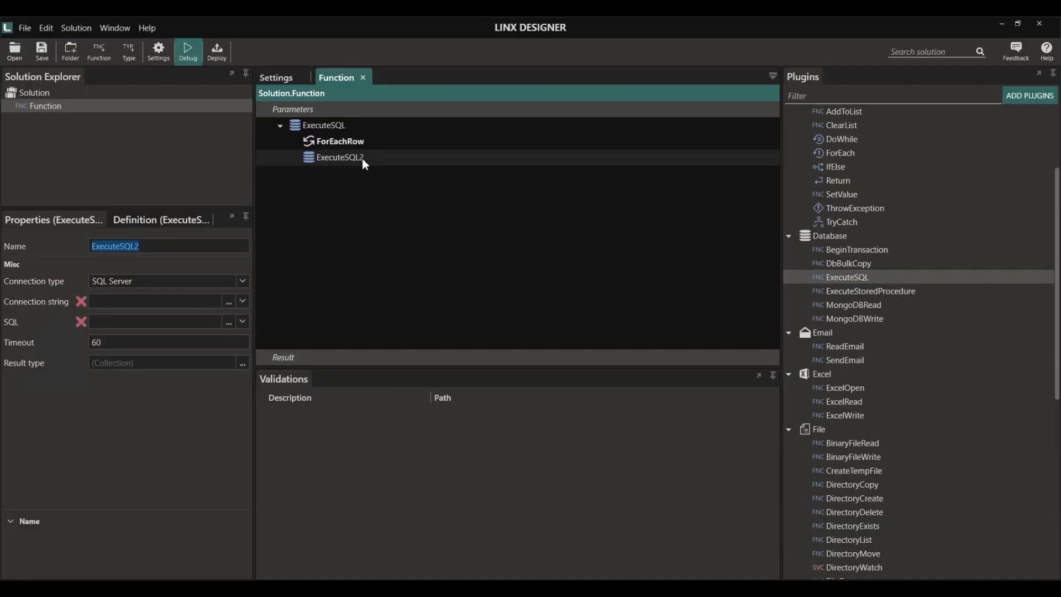
click(341, 127)
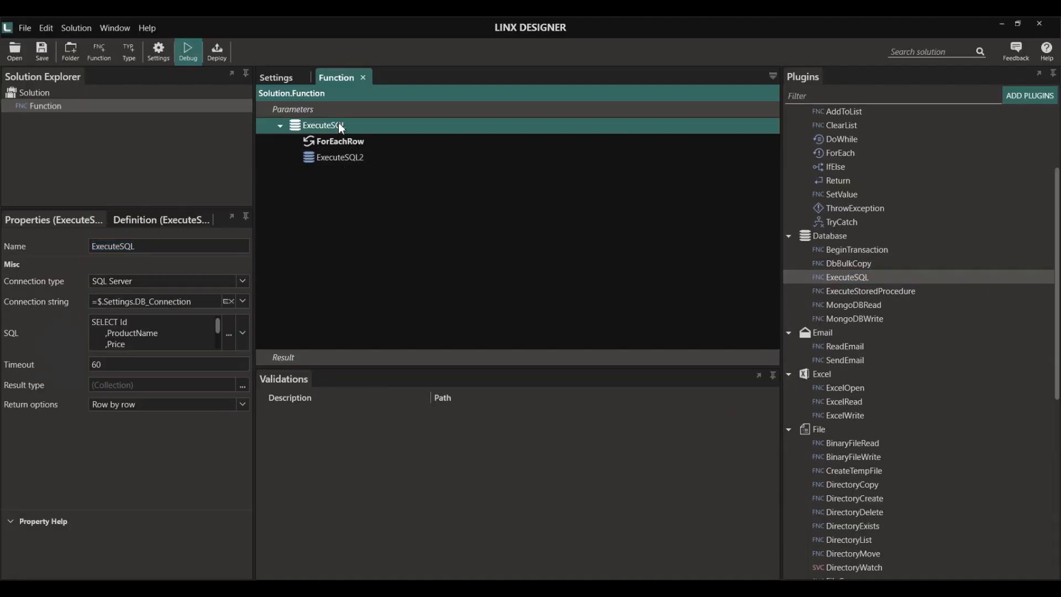
click(225, 309)
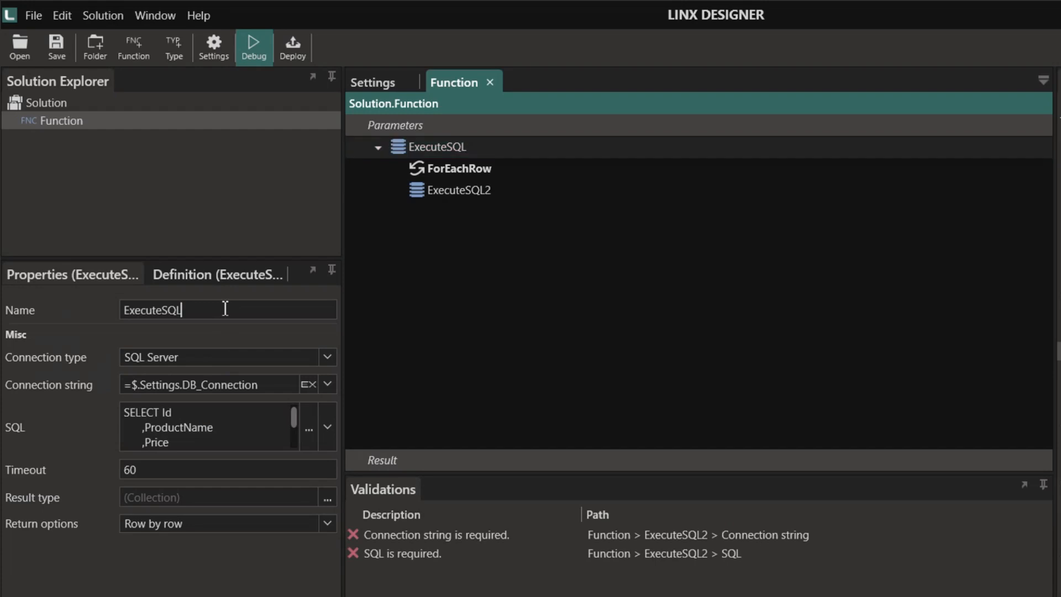
text(_Source)
- Rename the second ExecuteSQL step to ExecuteSQL_Target
click(468, 193)
click(199, 311)
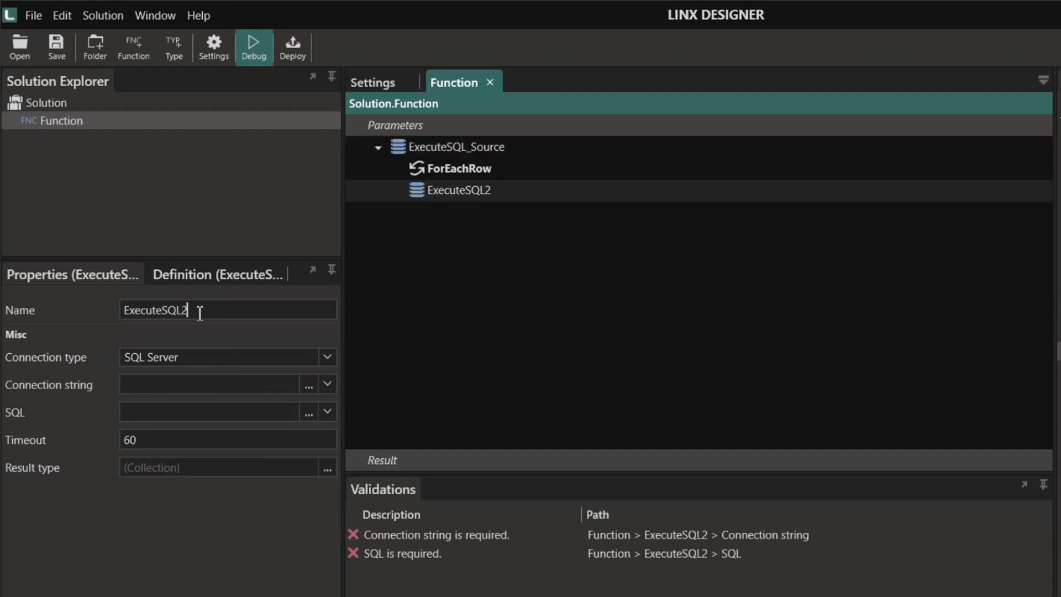
key(BackSpace)
text(_Target)
click(528, 292)
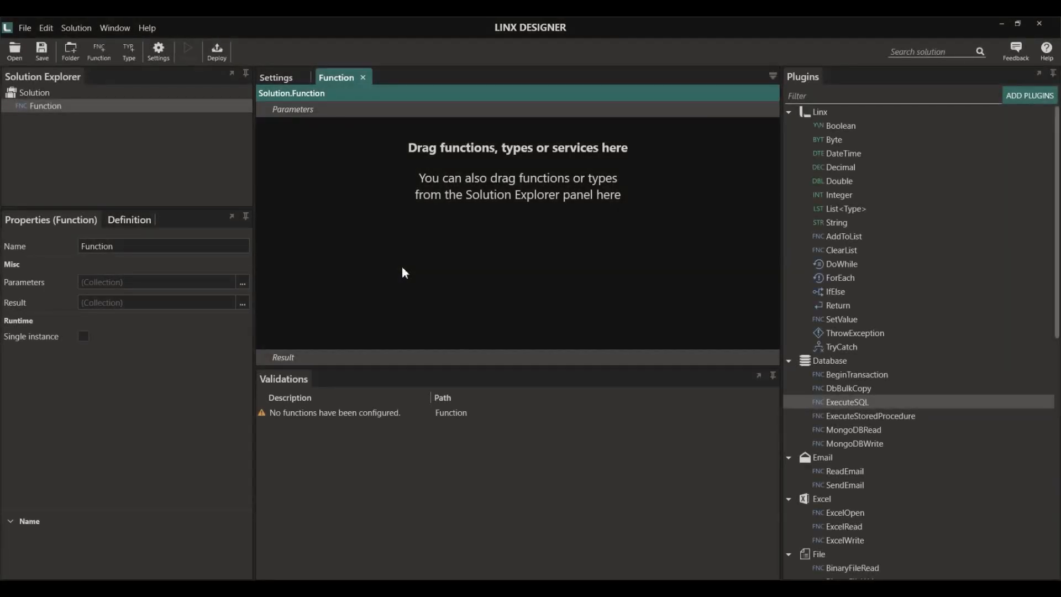
- Add a DirectoryWatch service to the solution, keeping its default name
scroll(883, 326, down, 9)
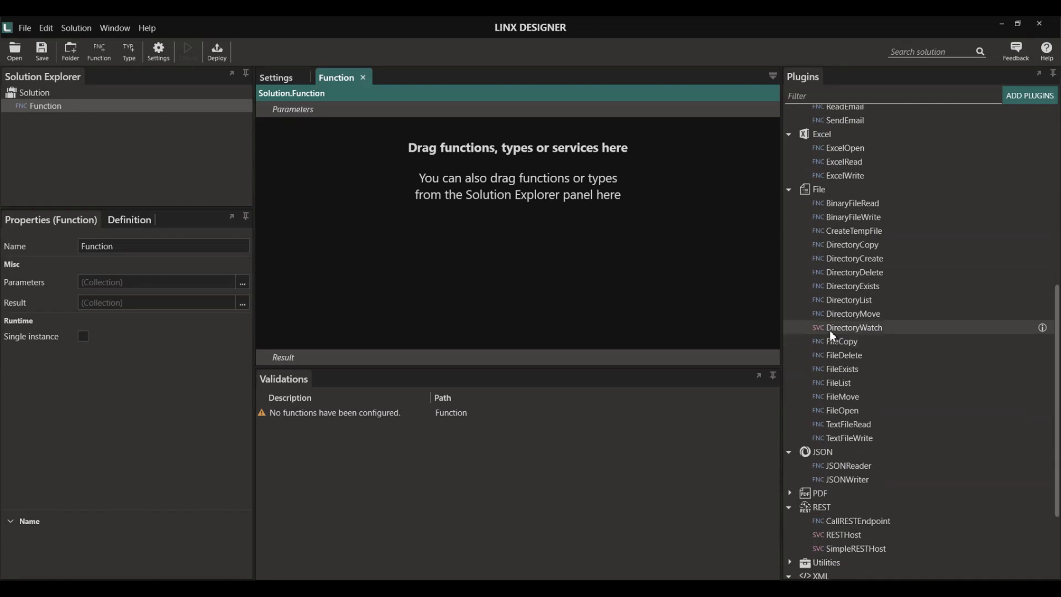
click(879, 328)
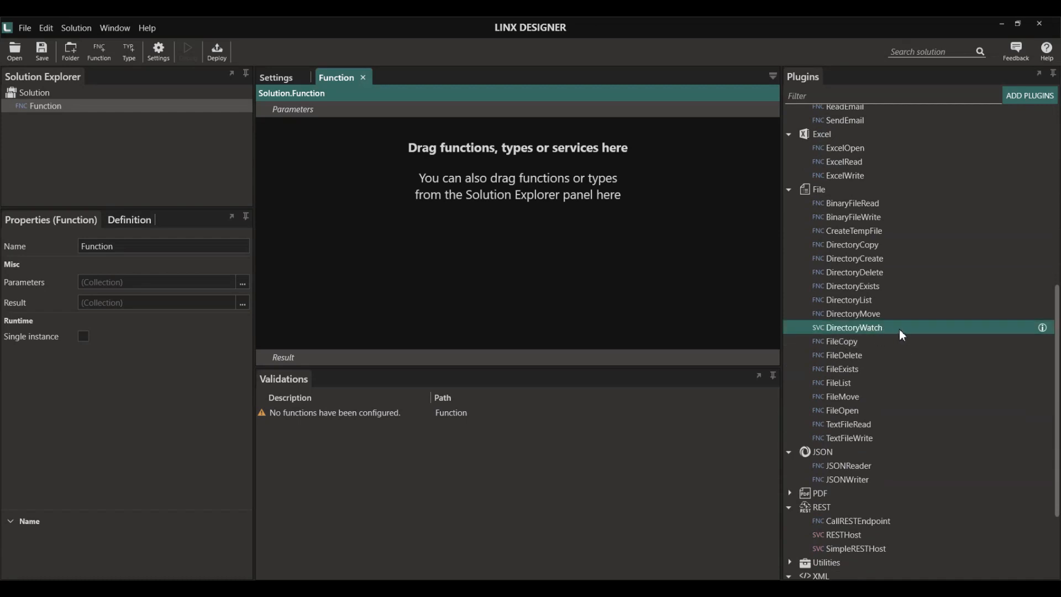
drag(900, 329, 104, 169)
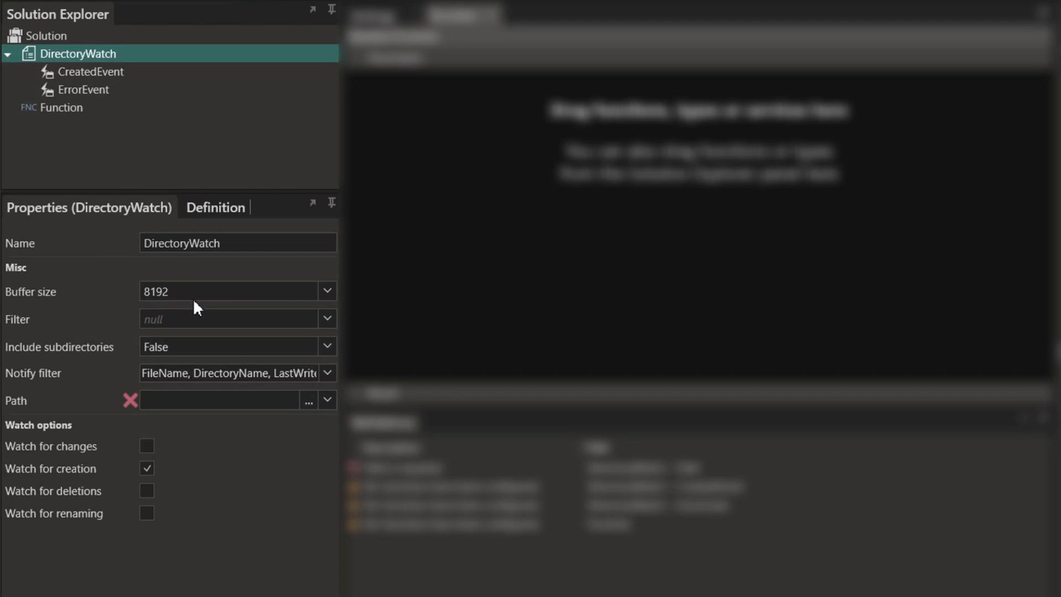
key(F2)
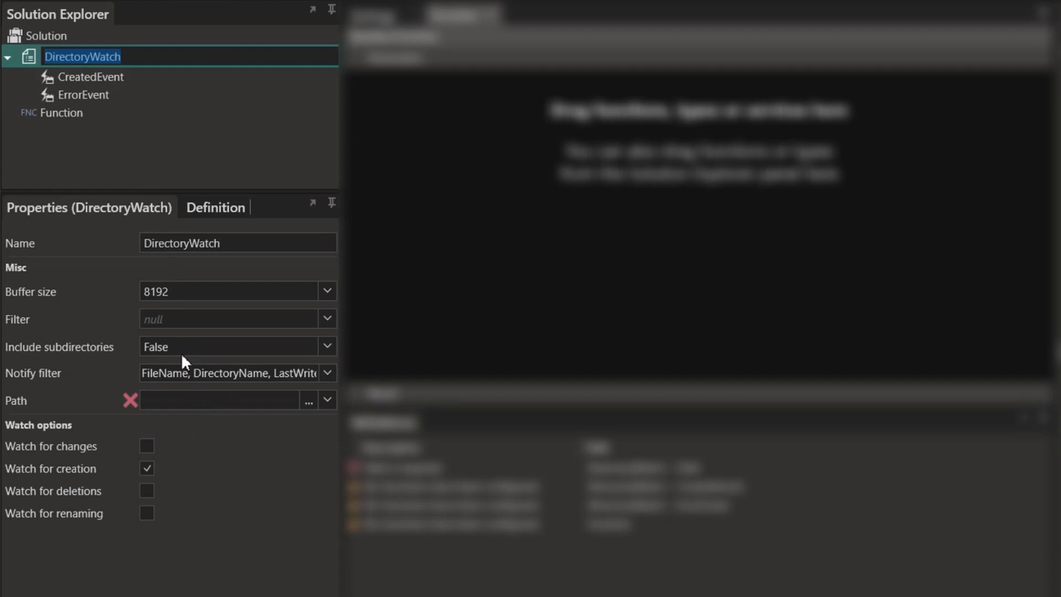
key(Return)
- Leave the notify filter unchanged and set the watched Path to $.Settings.FolderLoacation
click(168, 324)
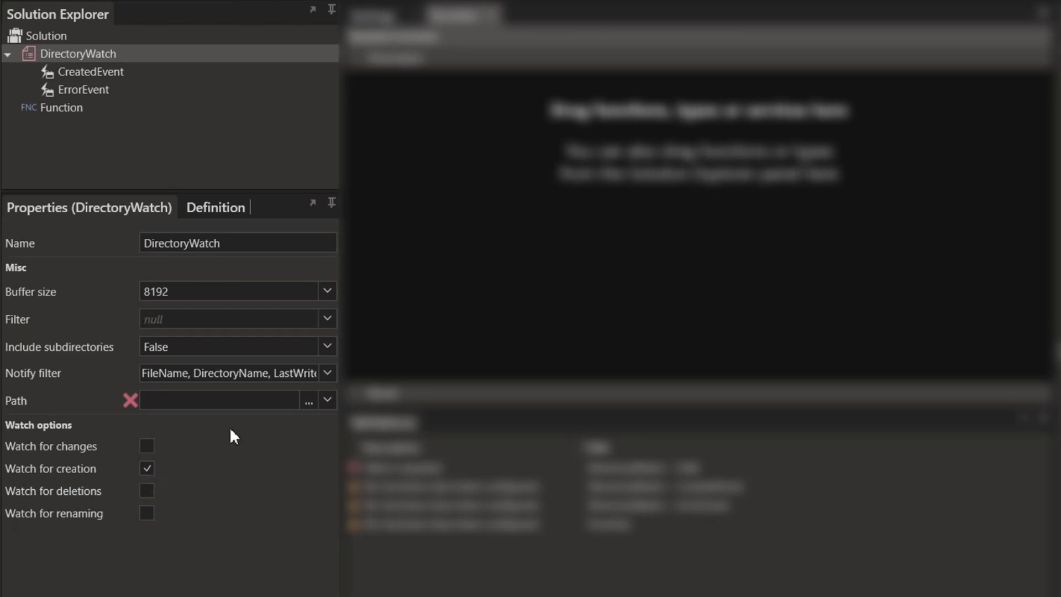
click(327, 373)
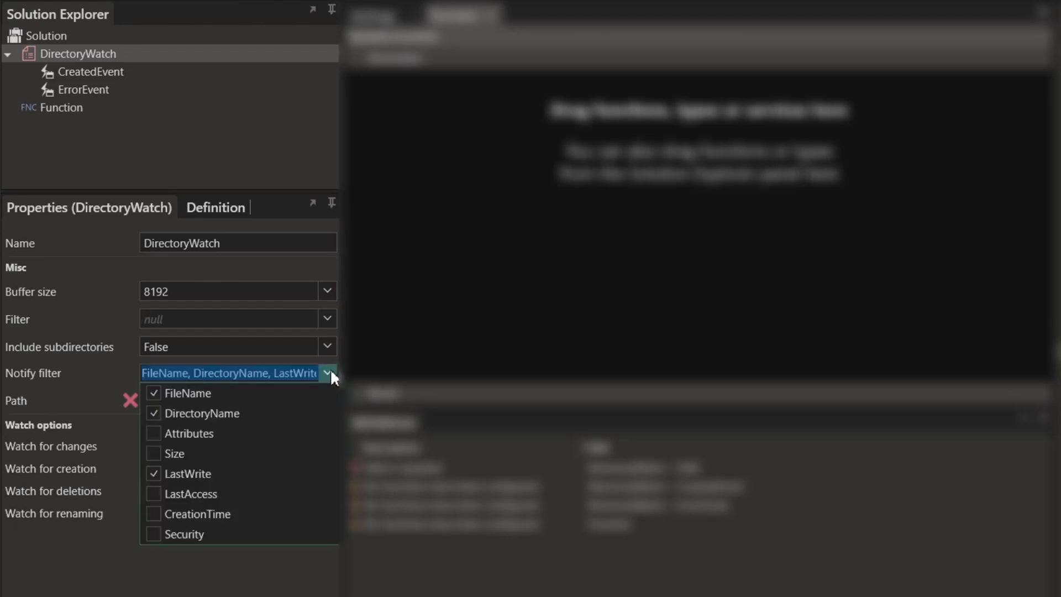
click(328, 373)
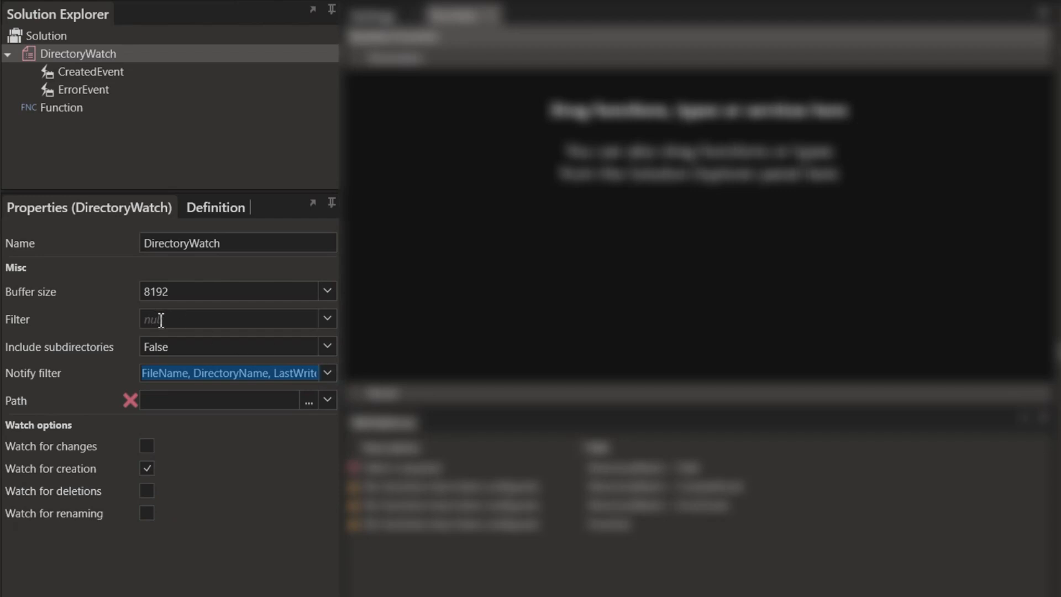
click(328, 400)
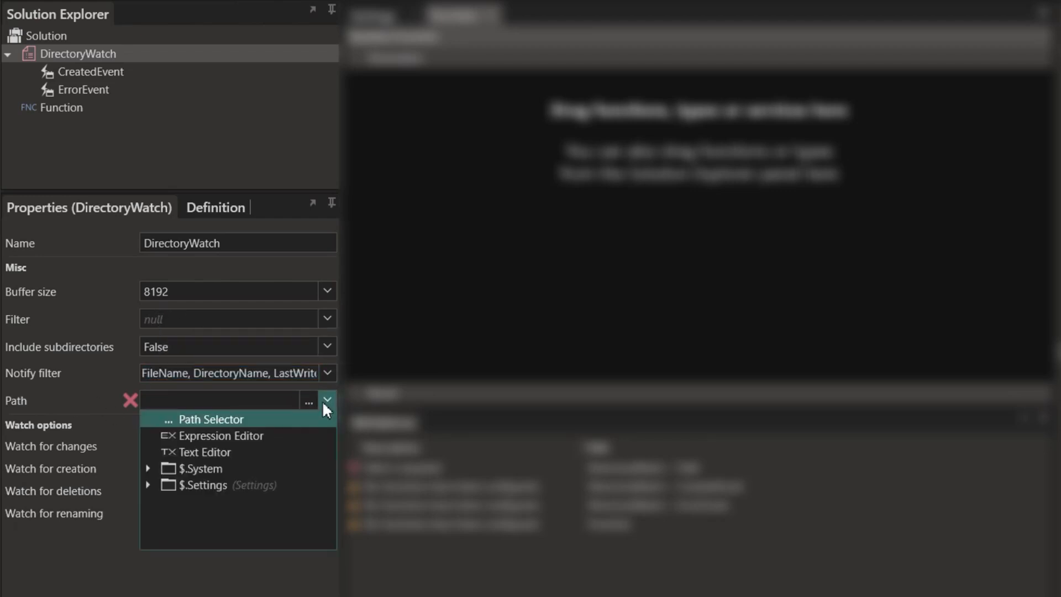
click(145, 484)
click(233, 515)
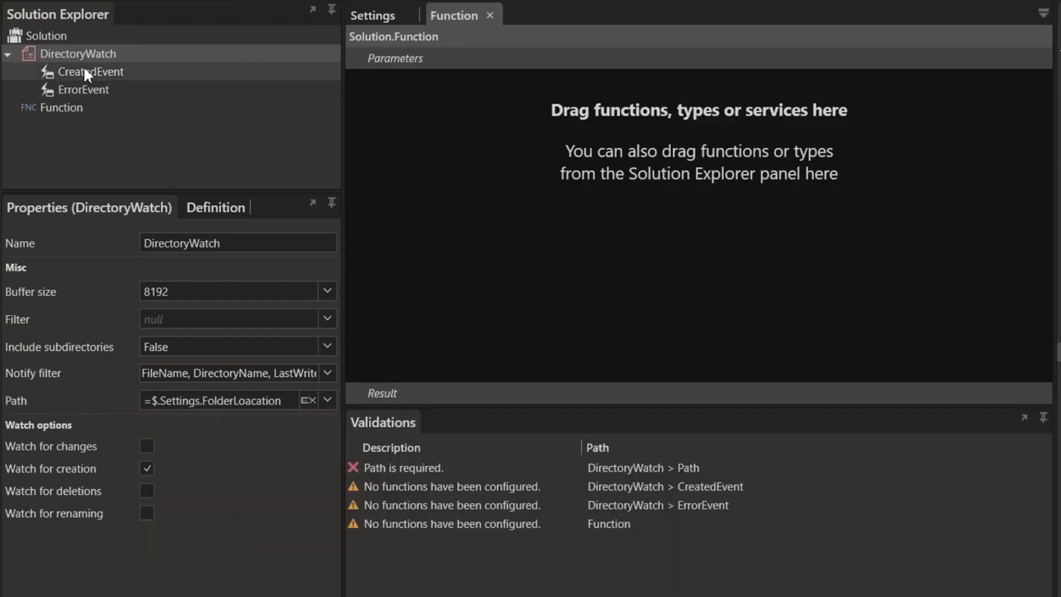
- Add a String input parameter named FileName to Function
click(97, 73)
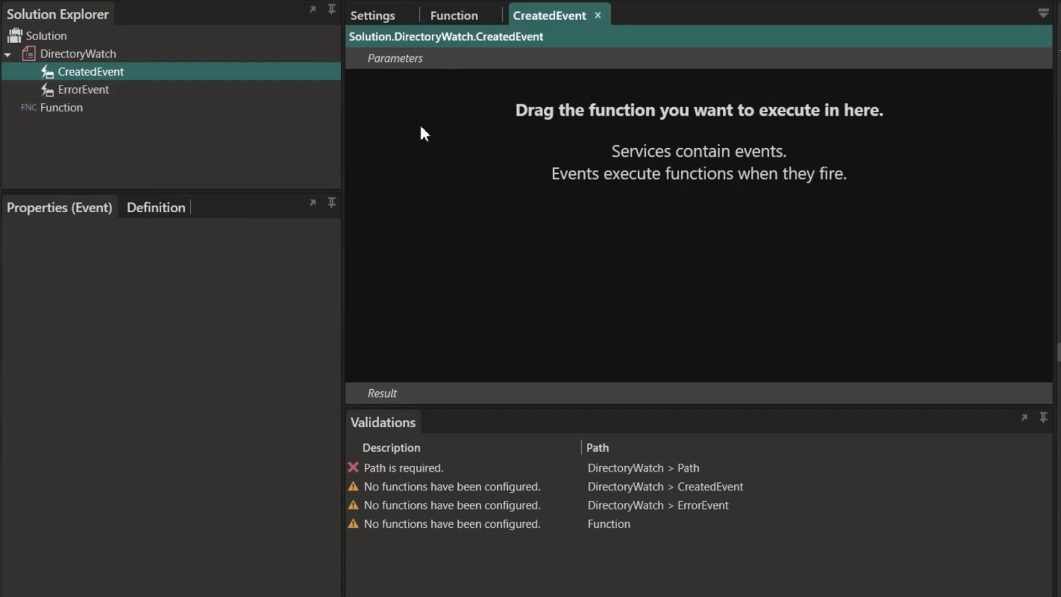
click(62, 108)
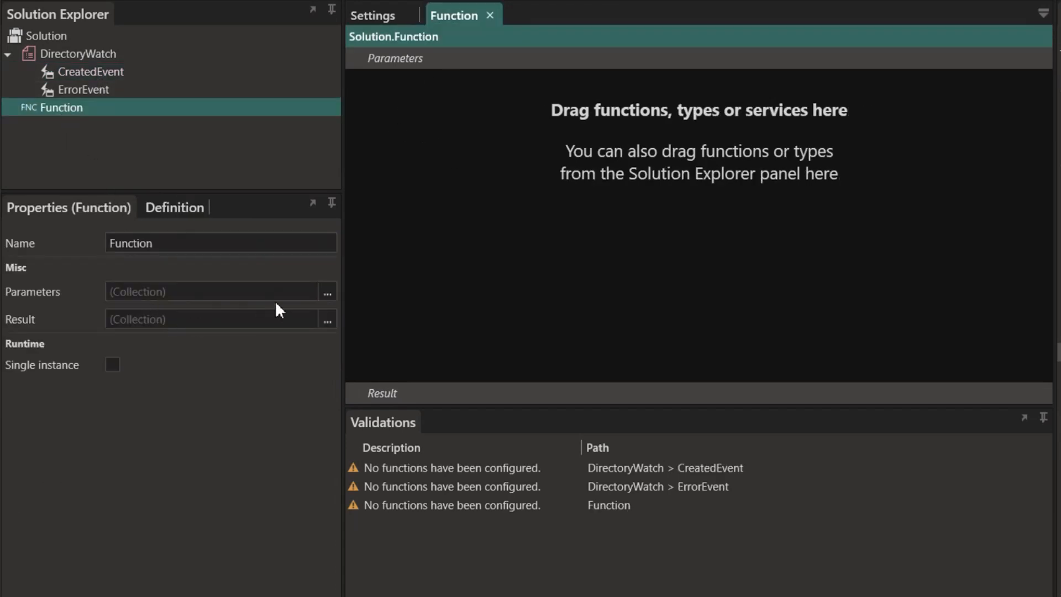
click(326, 288)
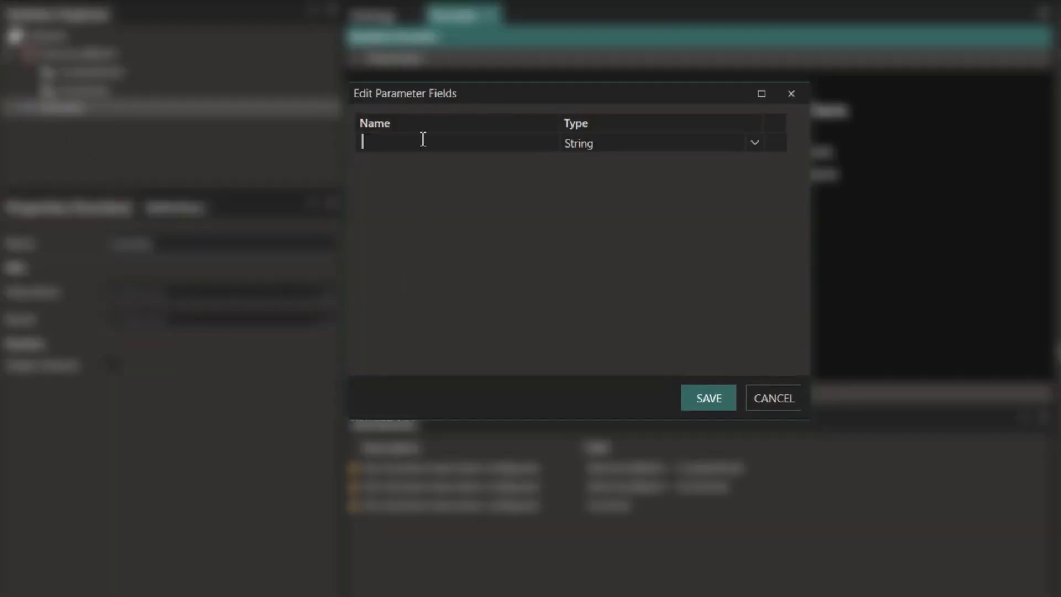
text(FileName)
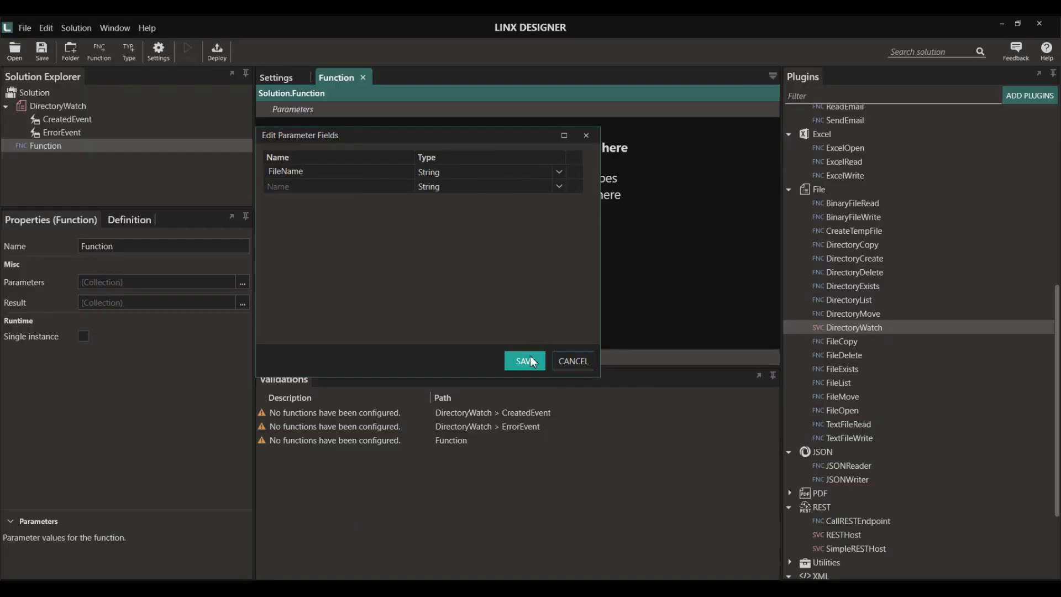
click(709, 398)
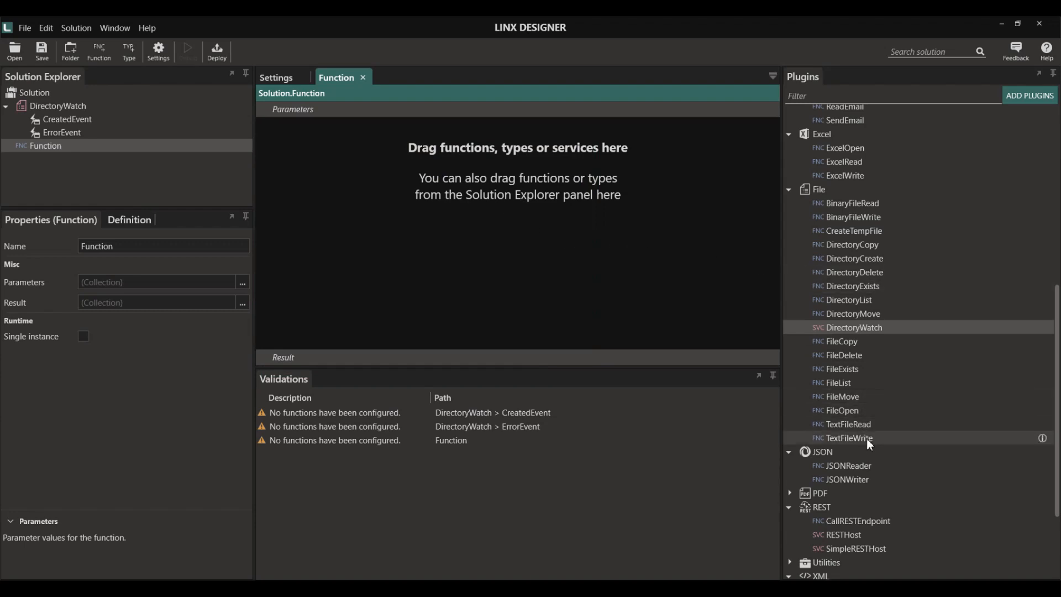
- Add a TextFileRead step whose file path is $.Parameters.FileName
drag(867, 427, 448, 214)
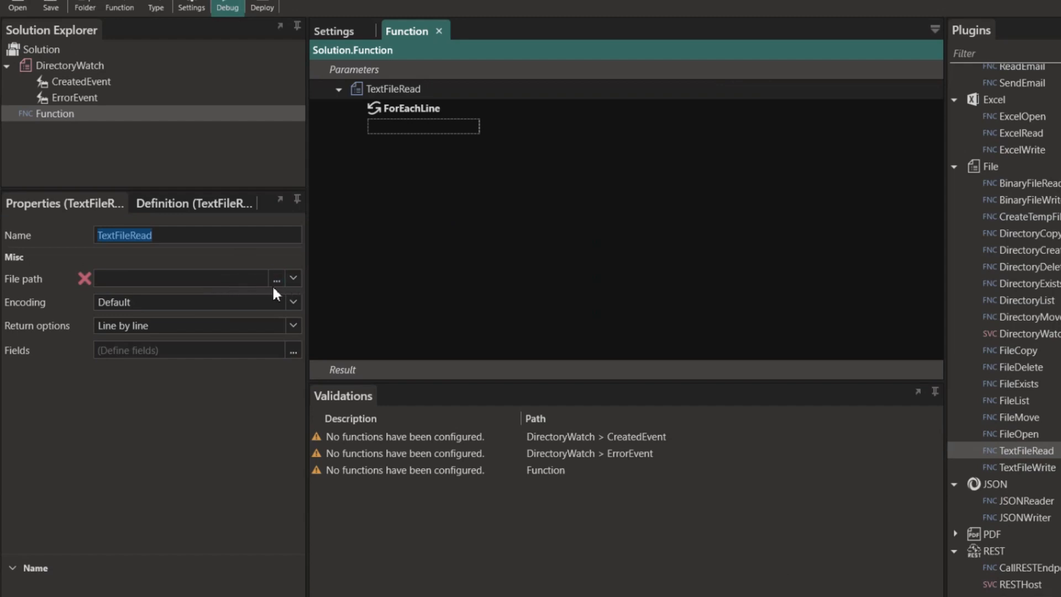
click(294, 277)
click(100, 368)
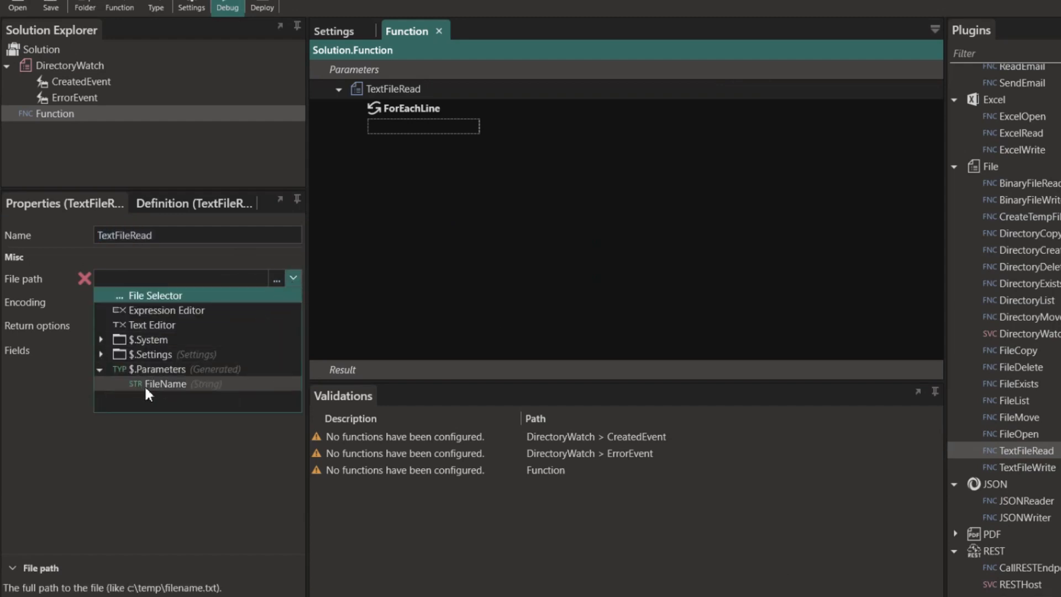
click(159, 383)
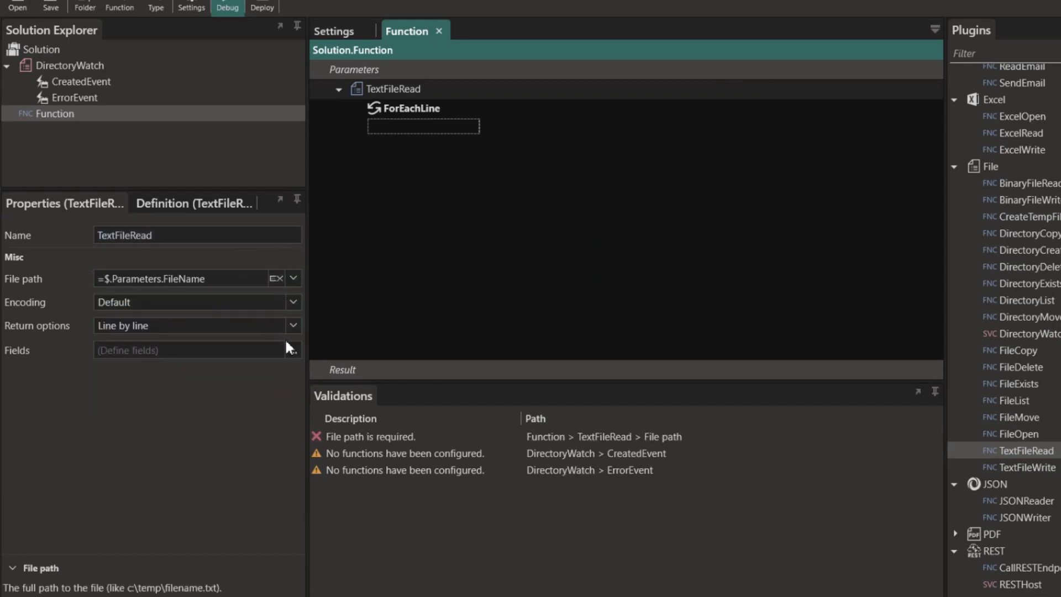
- Define the file as ';'-delimited with 1 header line, loading fields ID, Name, Price, Qty from a sample
click(291, 351)
click(381, 98)
click(473, 98)
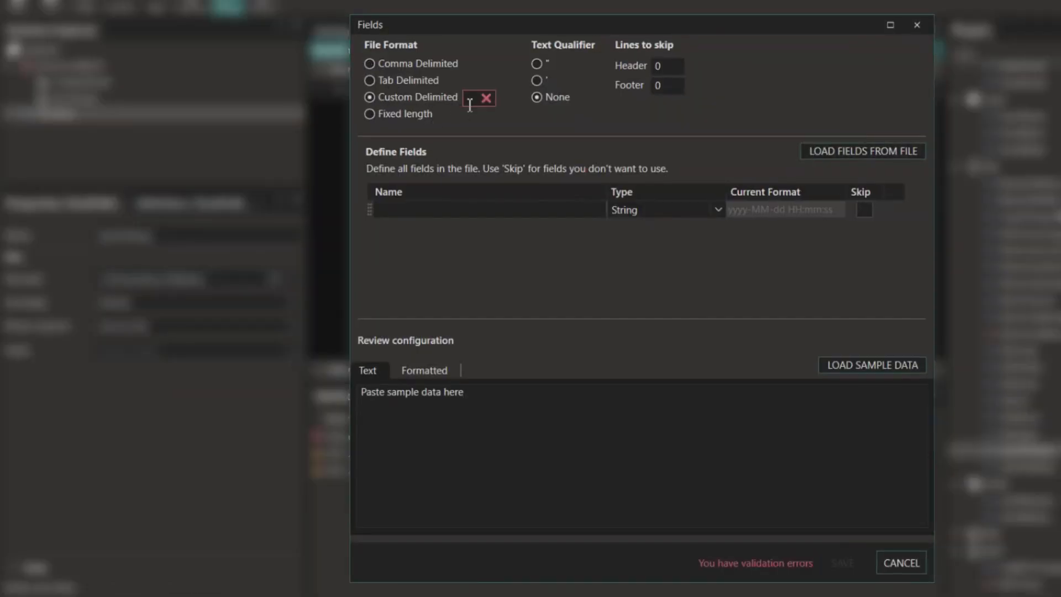
text(;)
click(644, 66)
text(1)
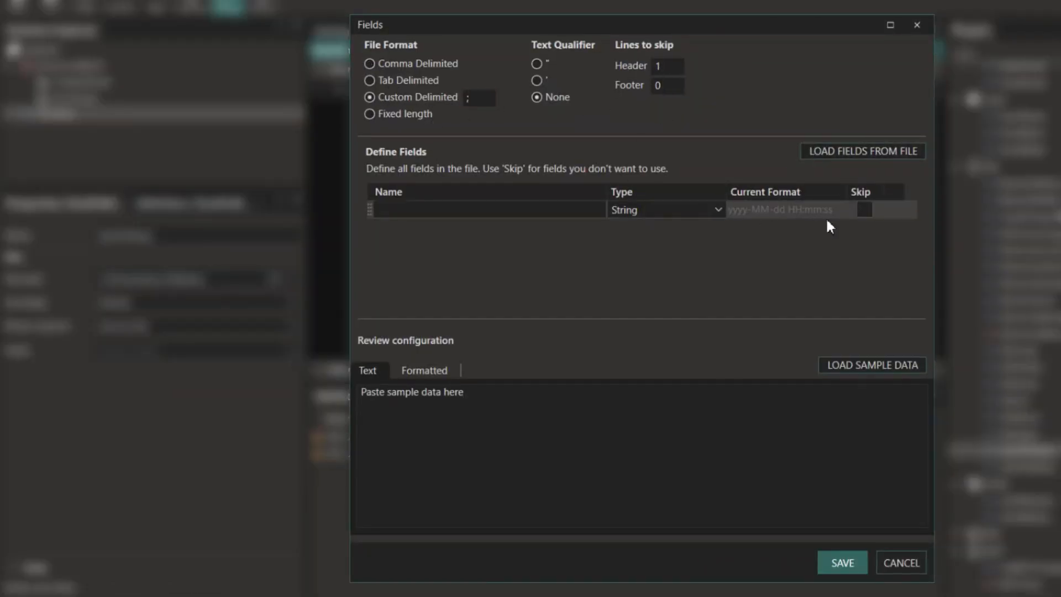
click(863, 151)
double_click(596, 176)
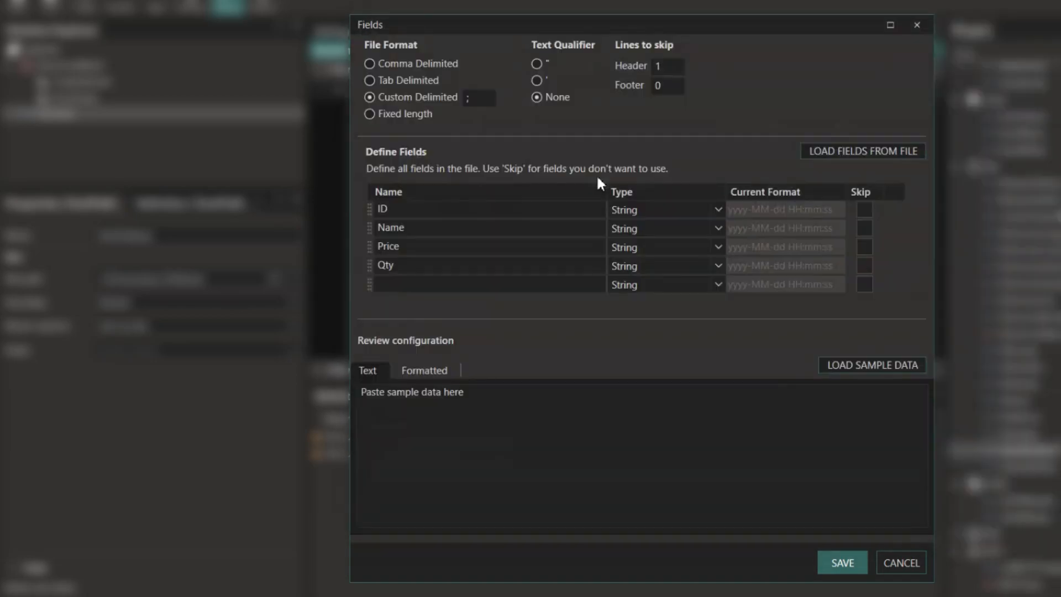
click(841, 562)
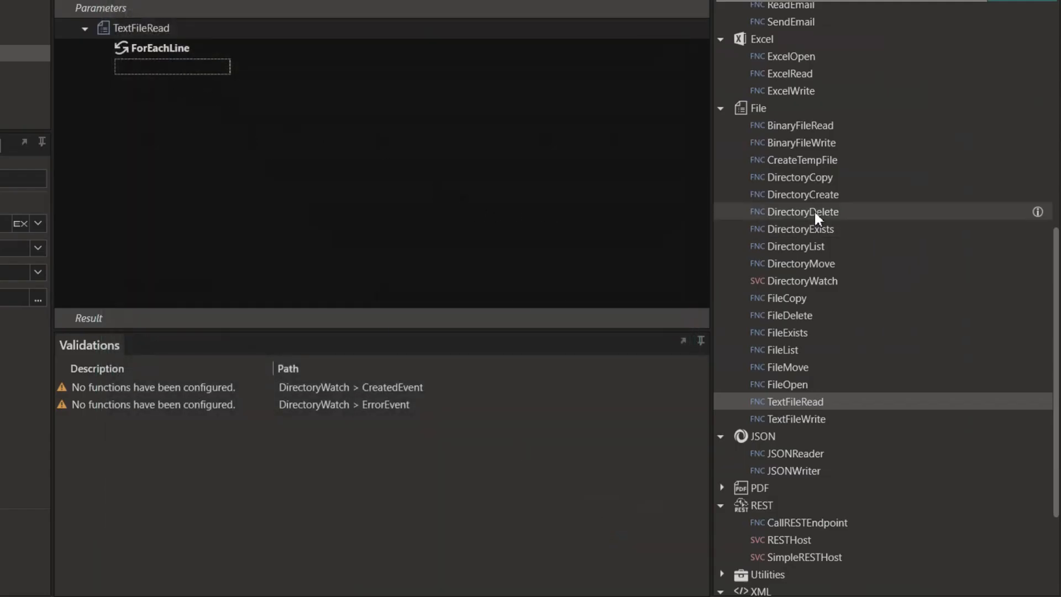
- Place an ExecuteSQL step inside the line loop using the DB_Connection setting
scroll(811, 218, down, 3)
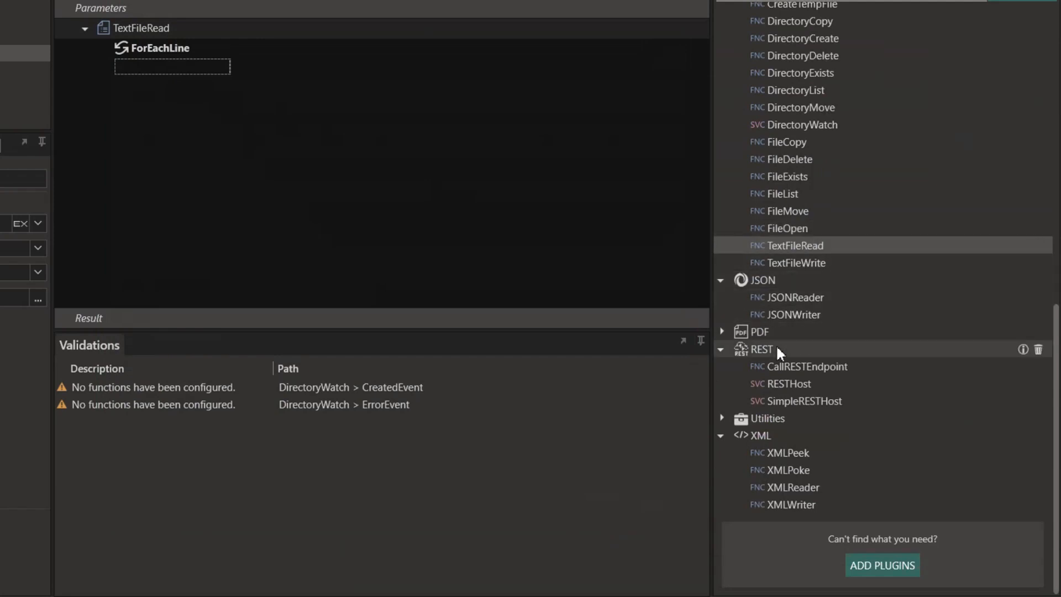
scroll(777, 354, up, 5)
scroll(785, 348, up, 5)
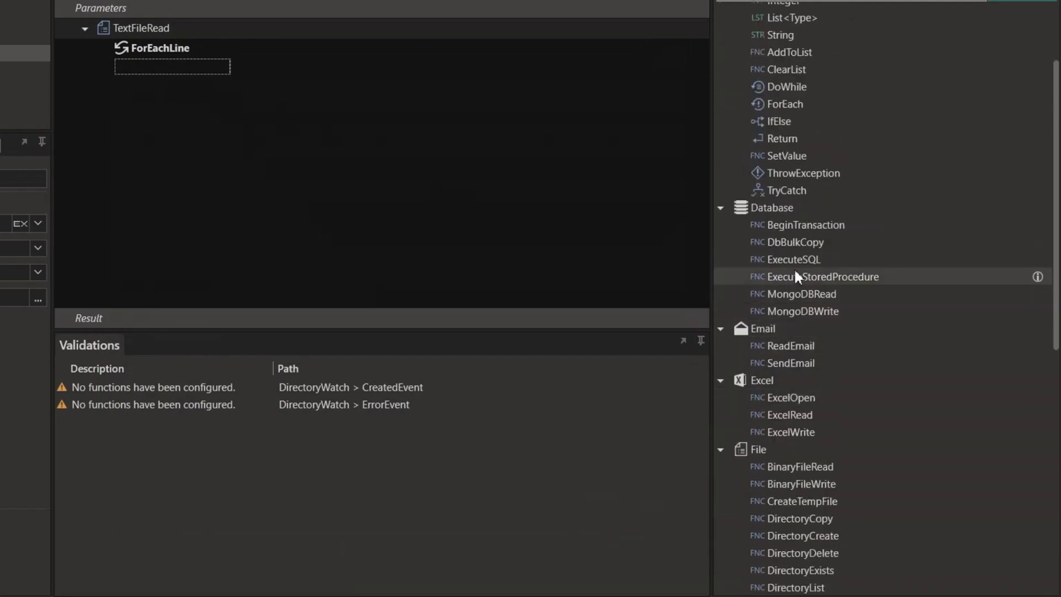
drag(793, 254, 524, 181)
drag(632, 248, 357, 156)
click(242, 301)
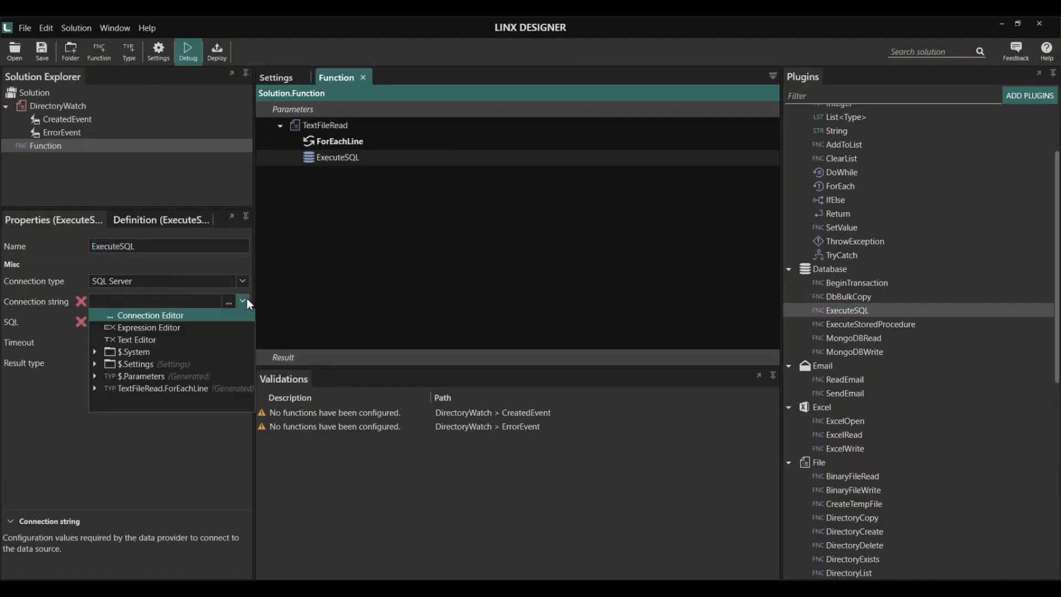
click(94, 364)
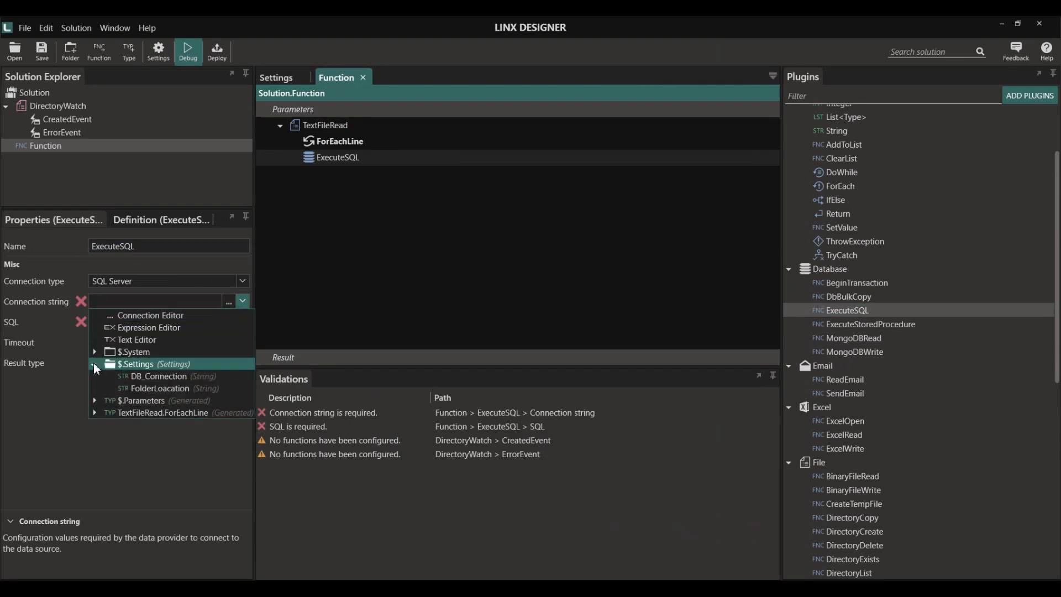
click(156, 376)
- Generate an INSERT for dbo.Products_Import and remove the Id column and extra VALUES line
click(237, 326)
click(732, 176)
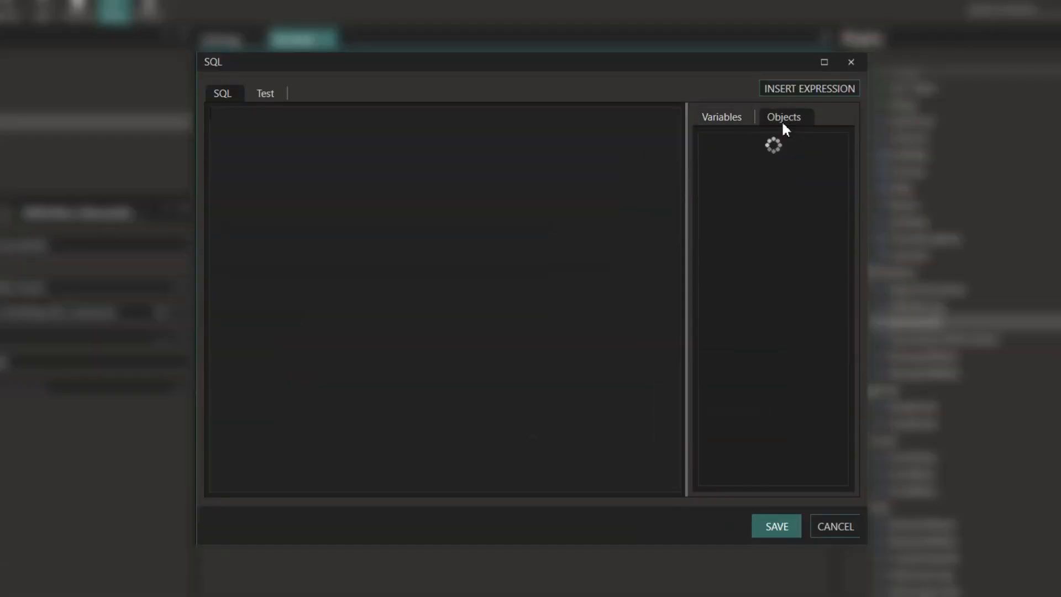
click(709, 143)
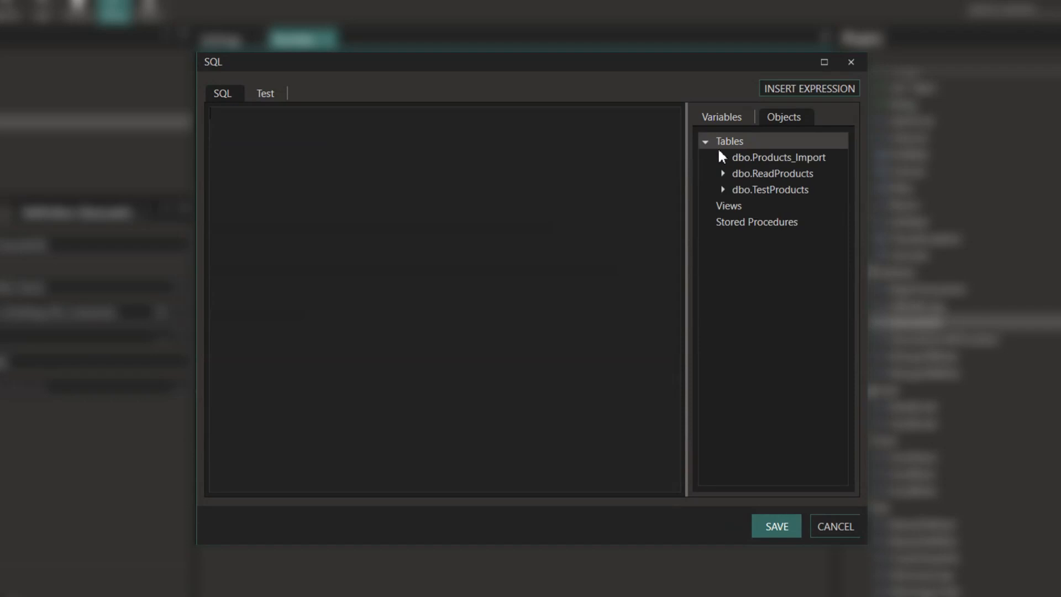
right_click(758, 160)
click(774, 198)
double_click(280, 124)
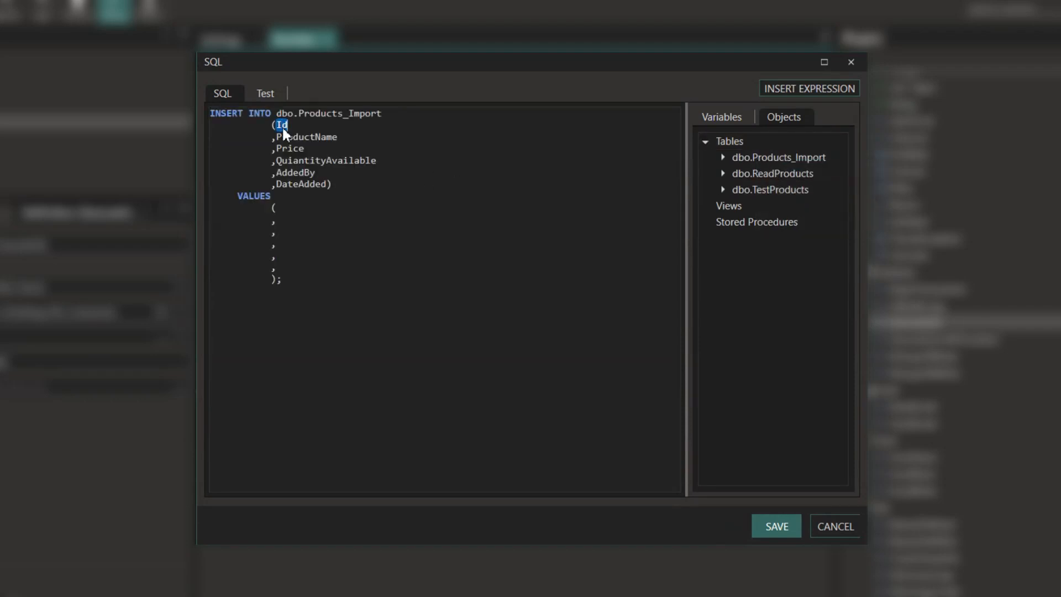
key(Delete)
key(BackSpace)
click(291, 218)
key(BackSpace)
key(BackSpace)
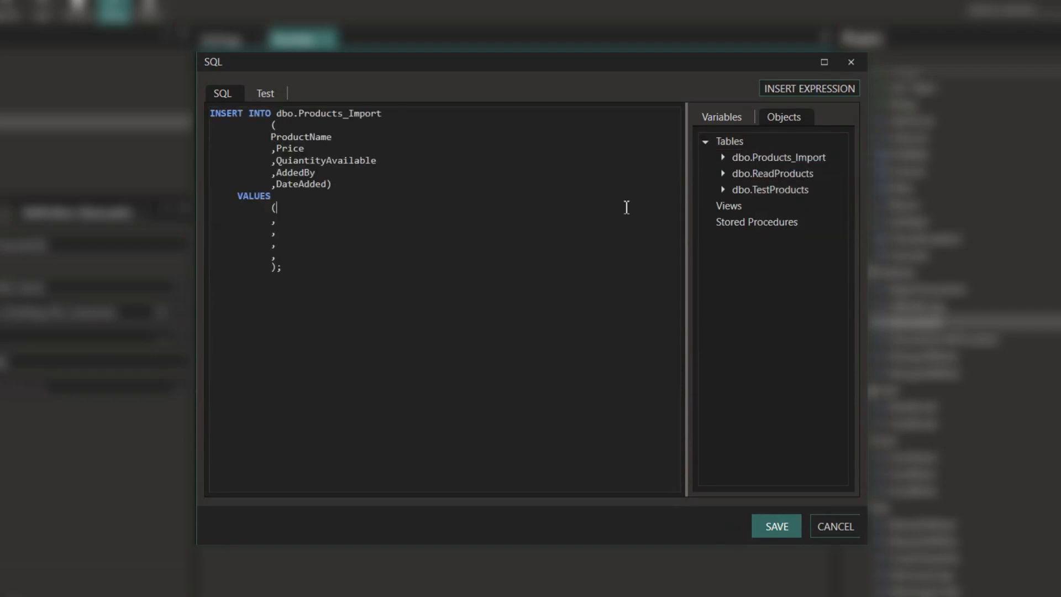
- Fill VALUES with the line's Name, Price, Qty, 'Test' and CurrentDateTime, then save
click(728, 116)
click(706, 195)
click(720, 211)
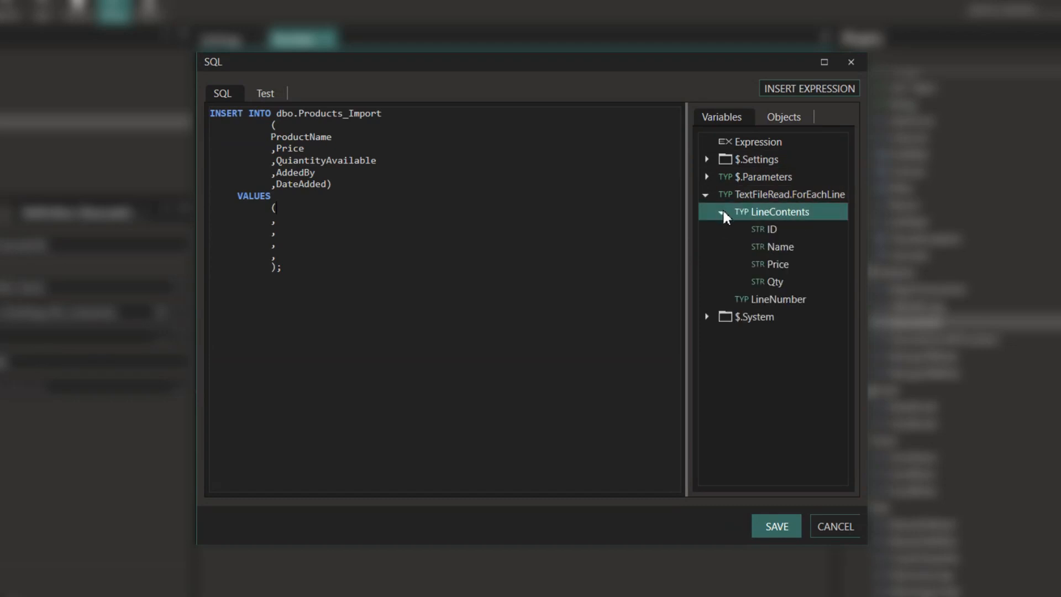
double_click(777, 247)
click(306, 222)
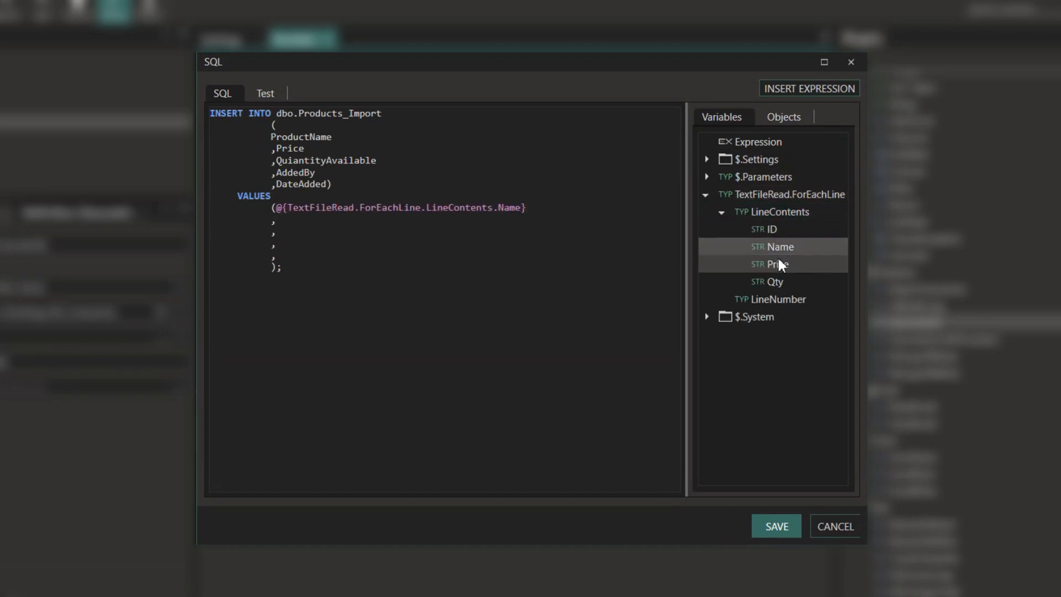
double_click(777, 264)
click(589, 233)
double_click(775, 282)
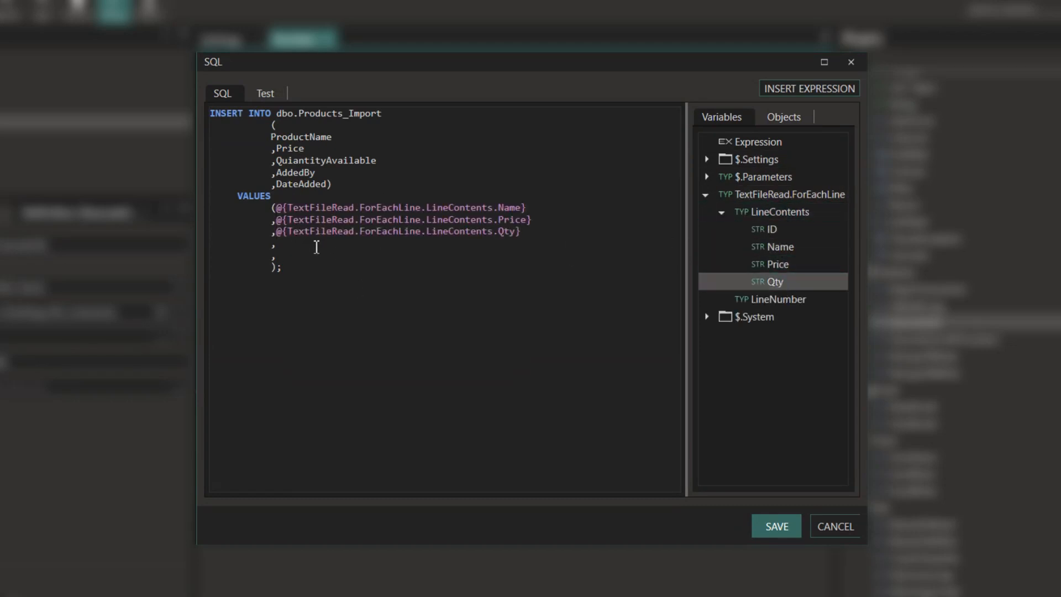
click(282, 243)
text('Test')
key(Down)
click(706, 317)
double_click(779, 335)
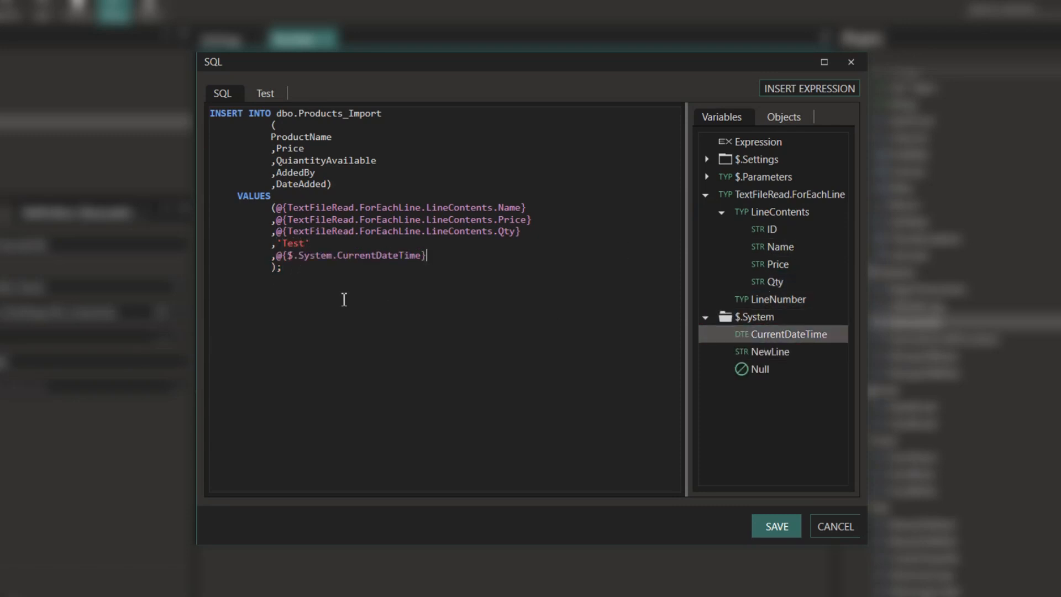
click(784, 525)
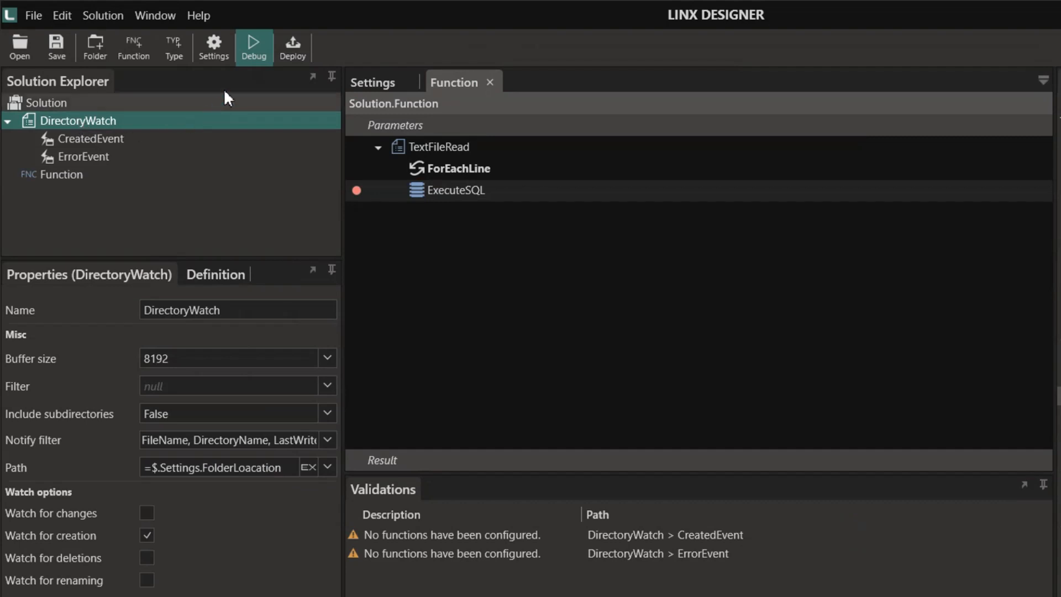
- Make CreatedEvent call Function with FileName set to $.Parameters.Created.FullPath
double_click(116, 138)
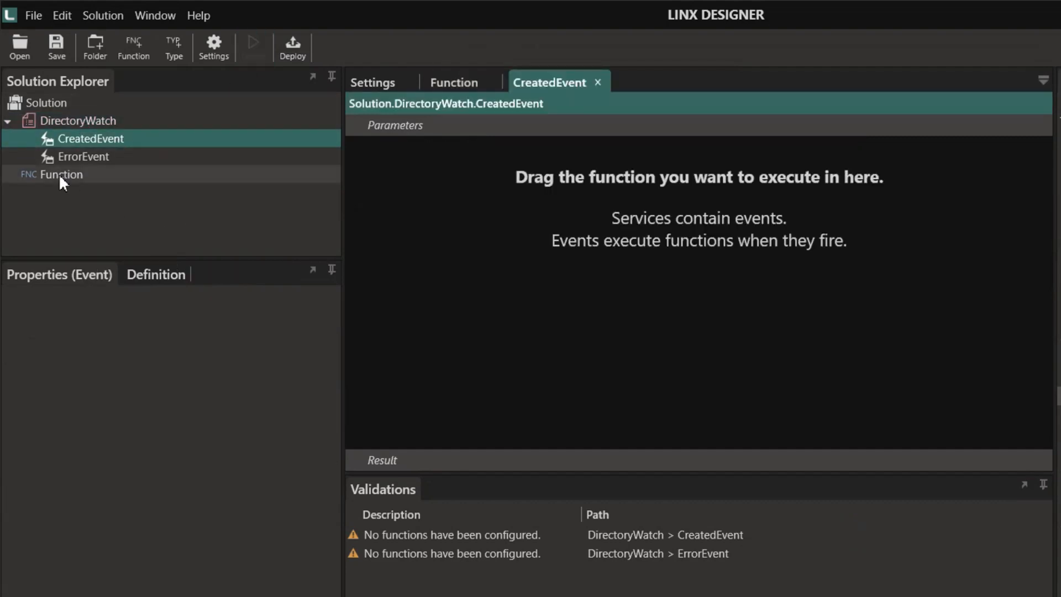
drag(59, 176, 473, 165)
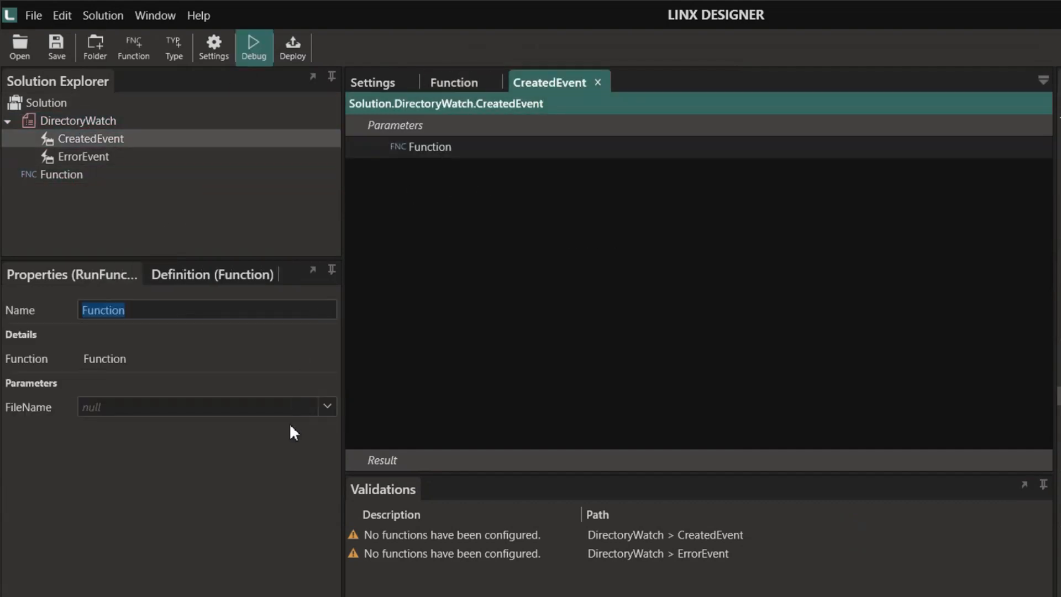
click(327, 409)
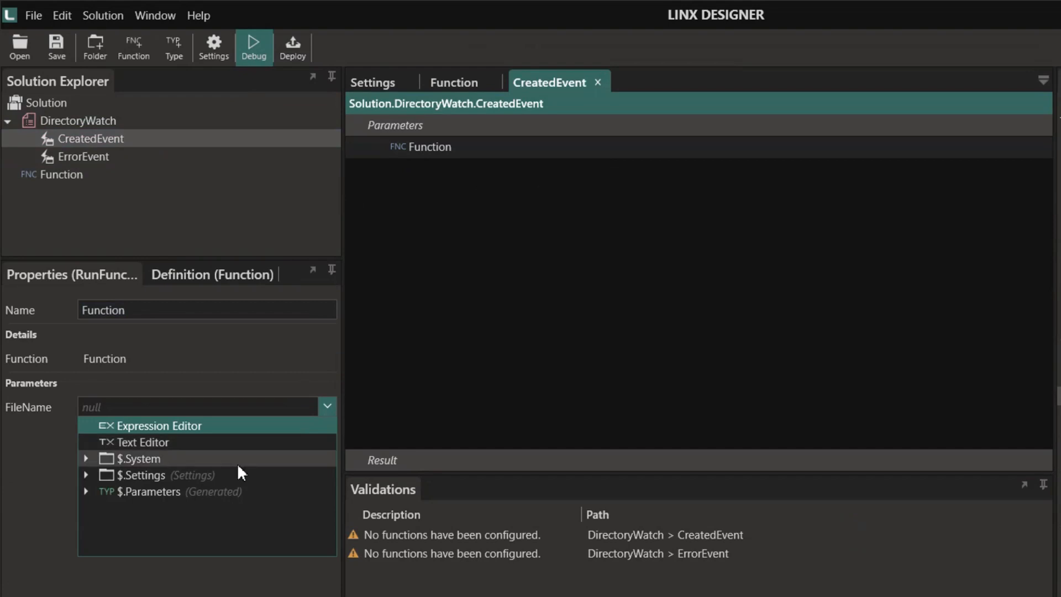
click(84, 490)
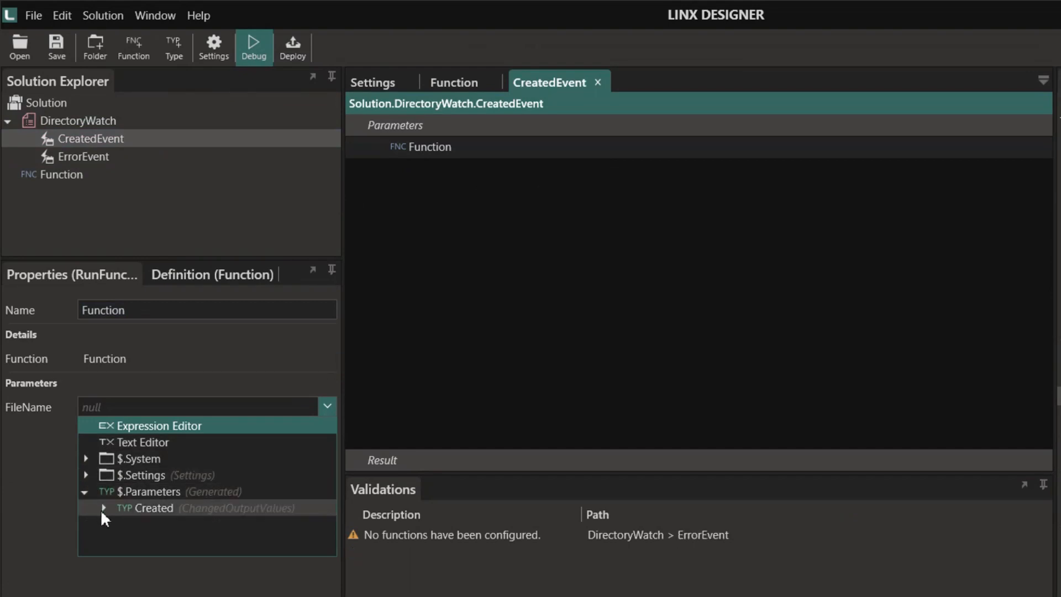
click(101, 509)
click(174, 527)
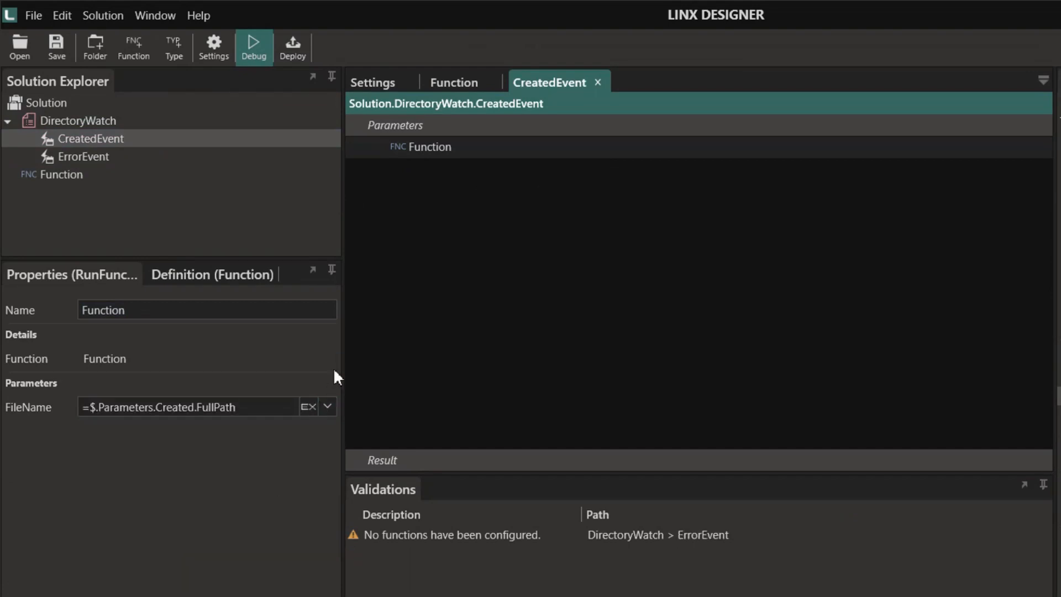
click(440, 153)
- Start the DirectoryWatch service in debug mode
click(136, 120)
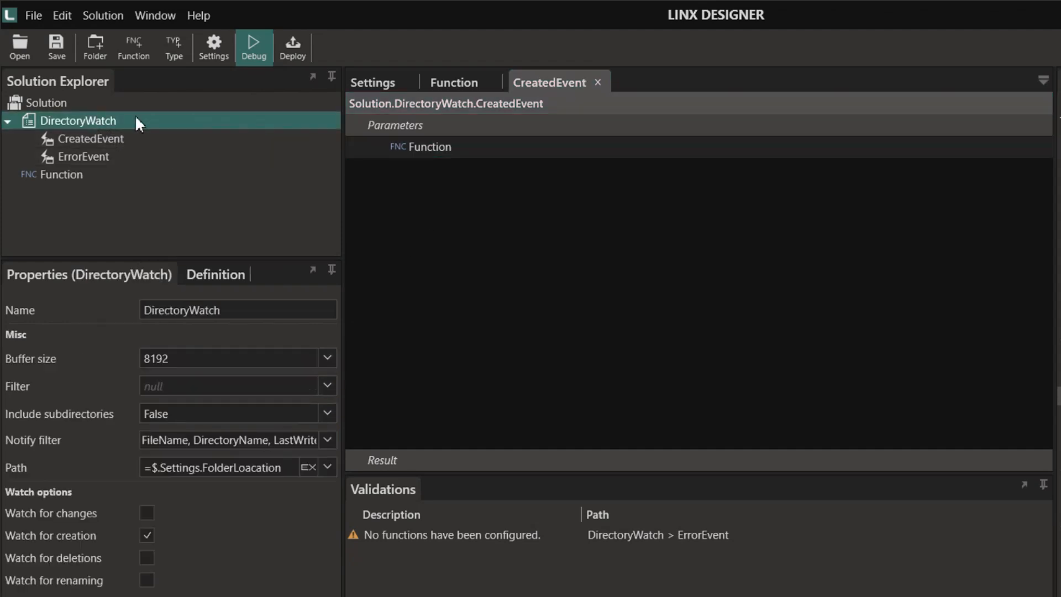
click(254, 49)
click(19, 47)
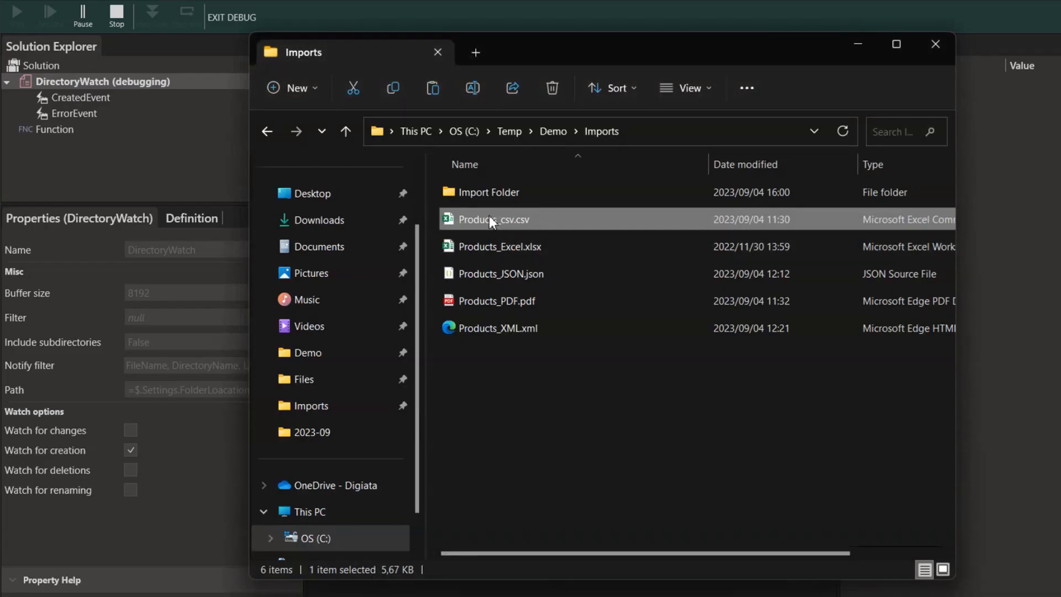
- Cut Products_csv.csv from Imports, paste it into Import Folder, and return to the Linx debugger
right_click(489, 216)
click(540, 232)
click(502, 195)
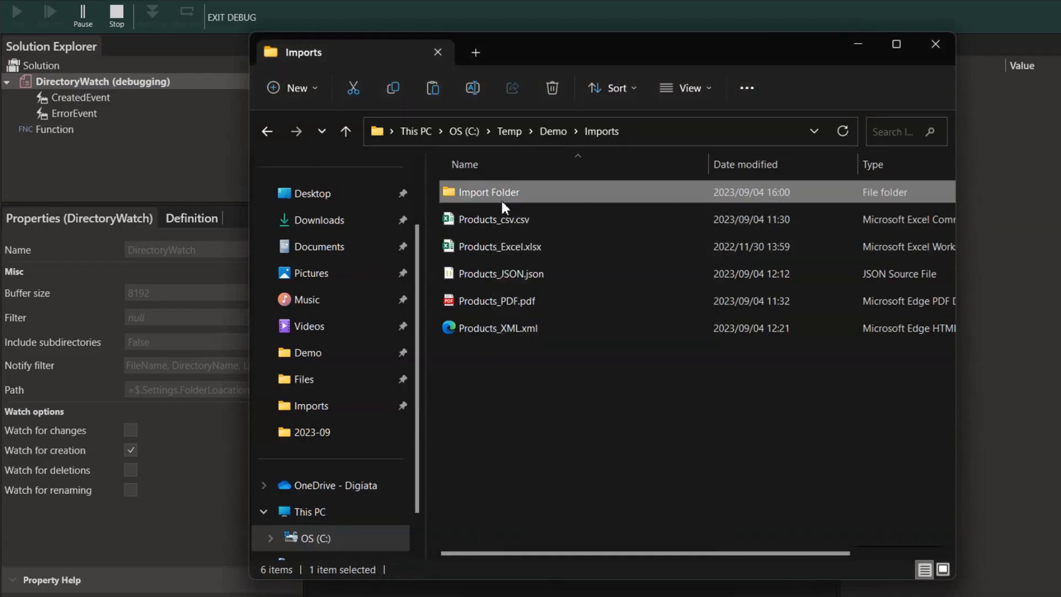
double_click(502, 199)
right_click(501, 224)
click(531, 247)
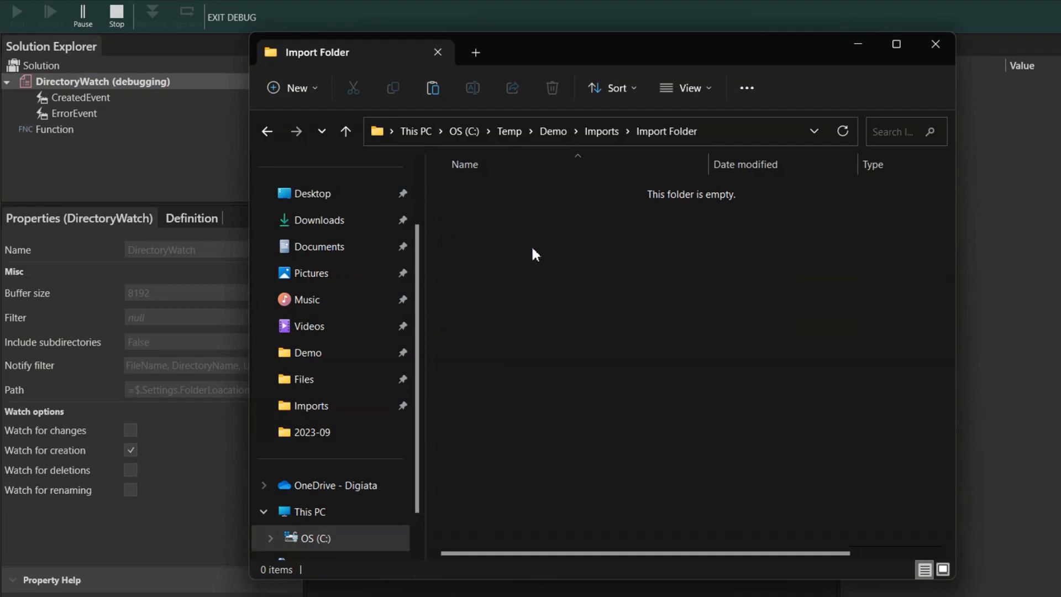
click(380, 9)
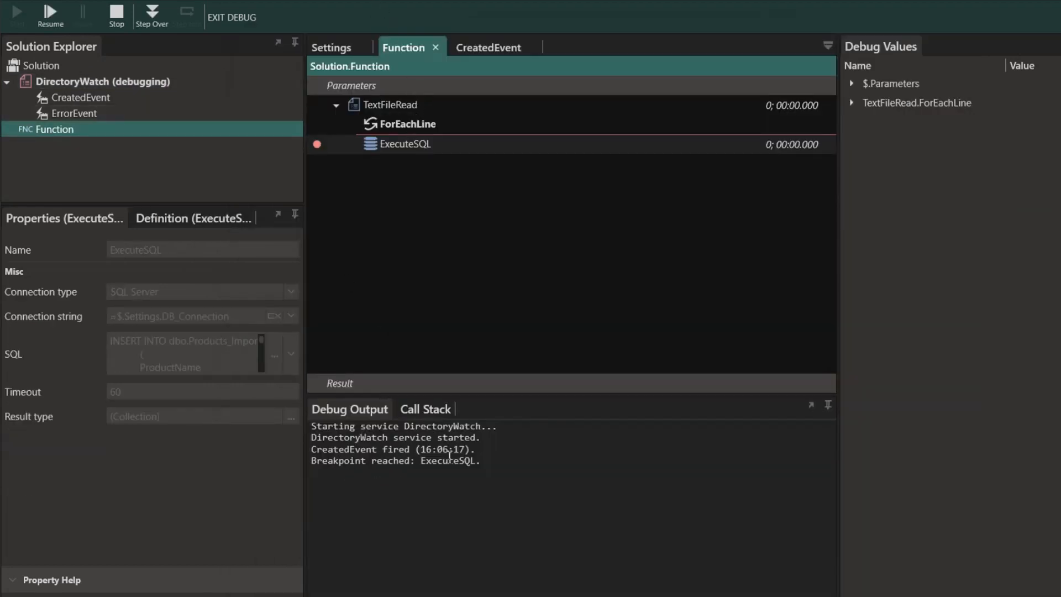
- Step ExecuteSQL over two CSV lines, checking ForEachLine's LineContents values, then stop and exit debugging
click(152, 18)
click(851, 102)
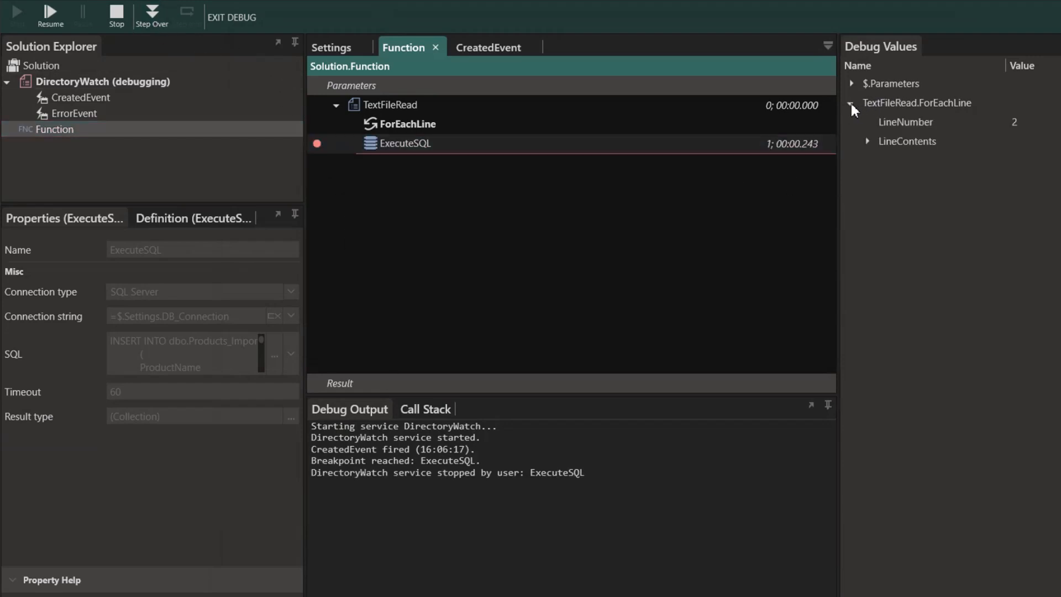
click(866, 143)
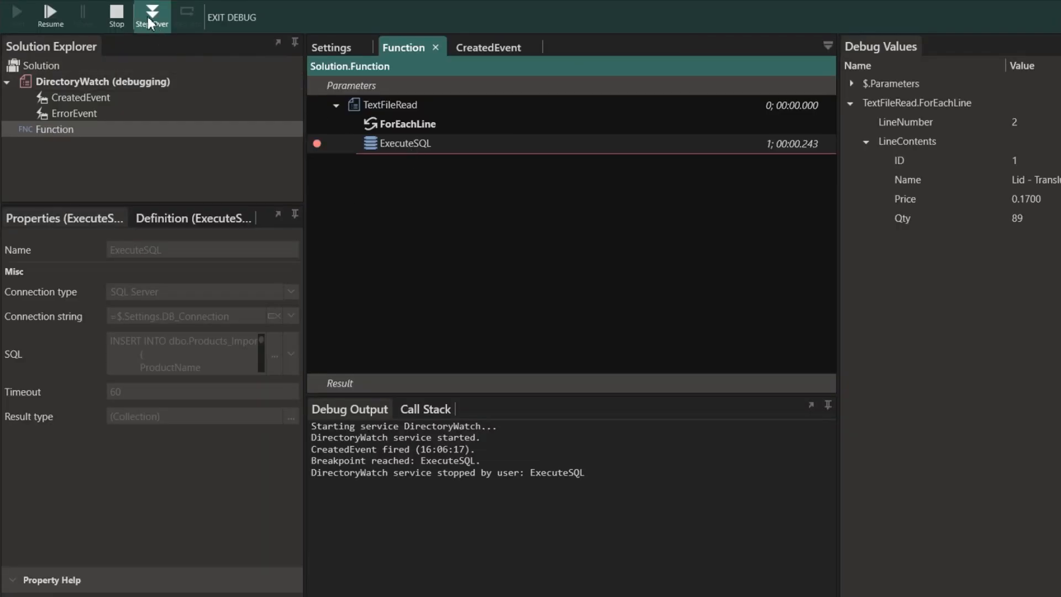
click(147, 16)
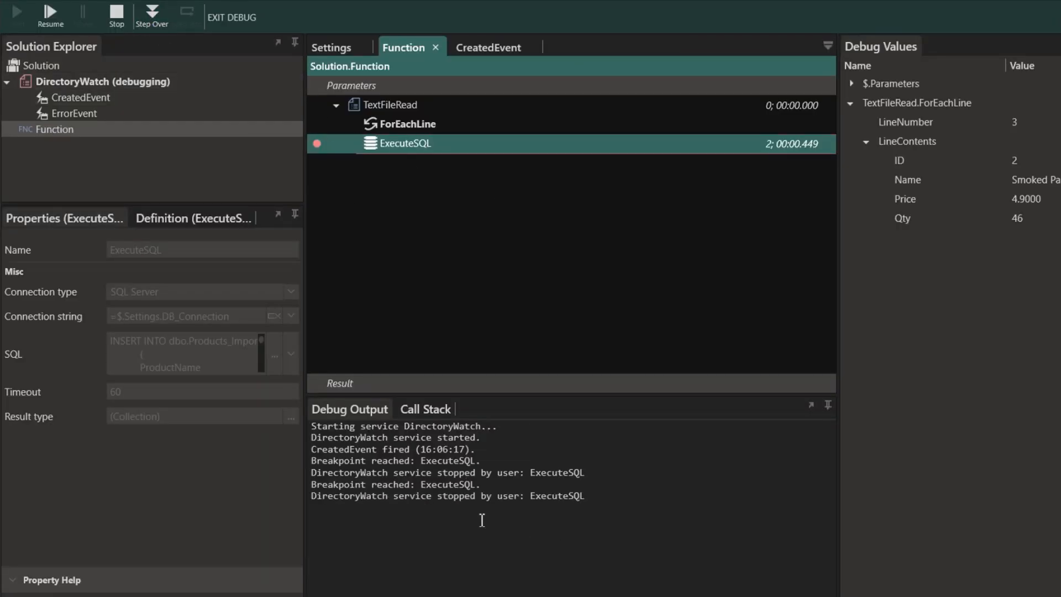
click(109, 21)
click(229, 19)
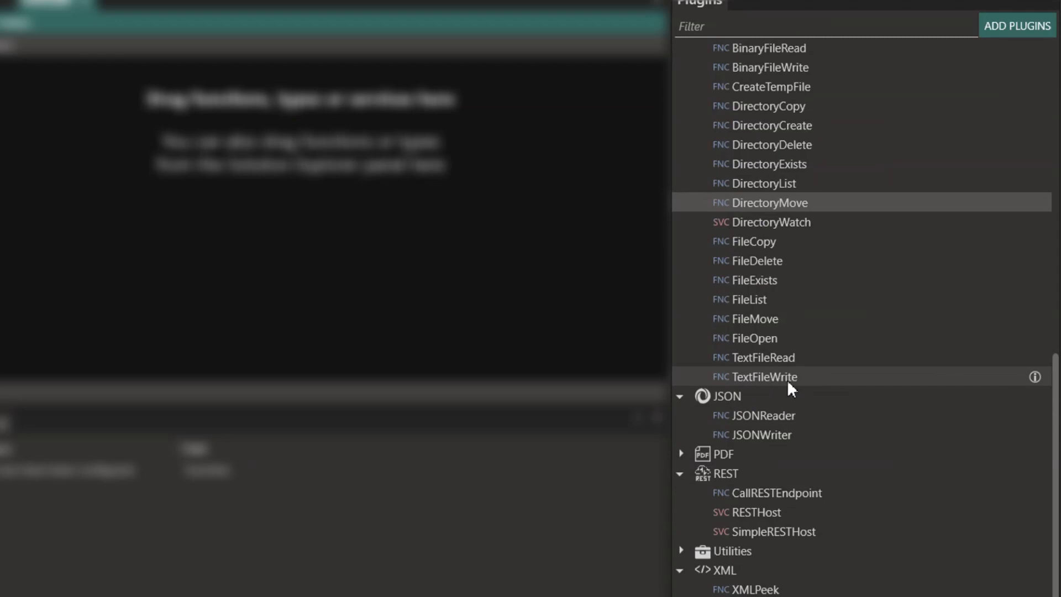
- Add an ExecuteSQL step to the function with its connection string set to $.Settings.DB_Connection
scroll(782, 382, up, 8)
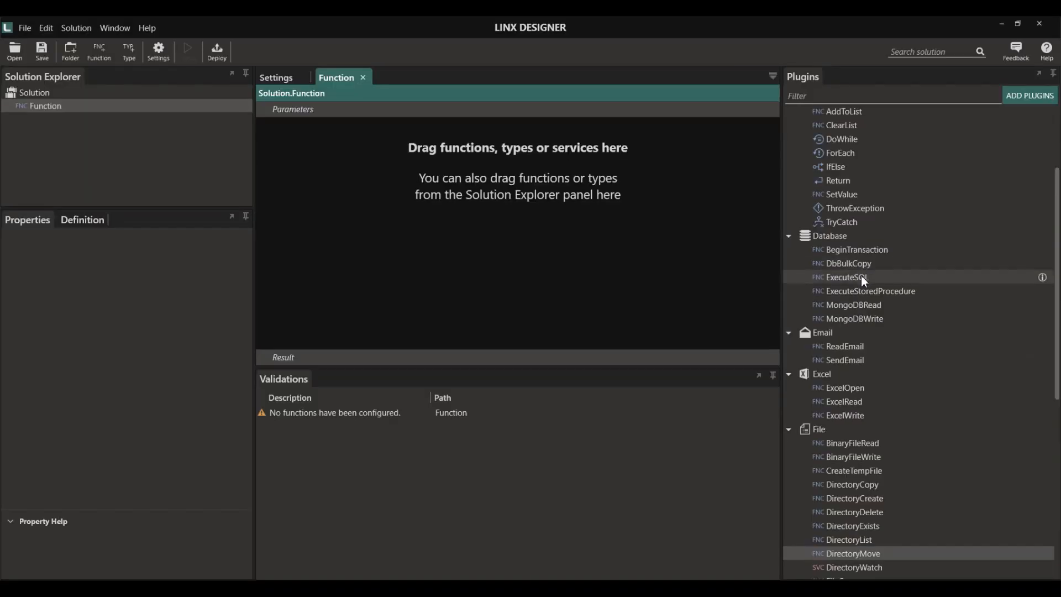
drag(864, 281, 473, 232)
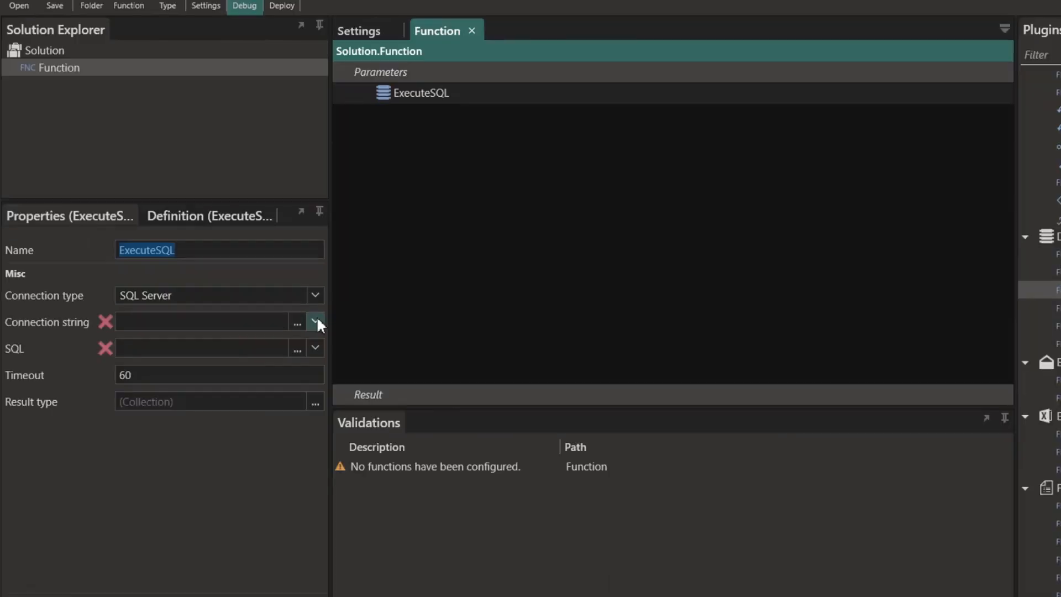
click(243, 301)
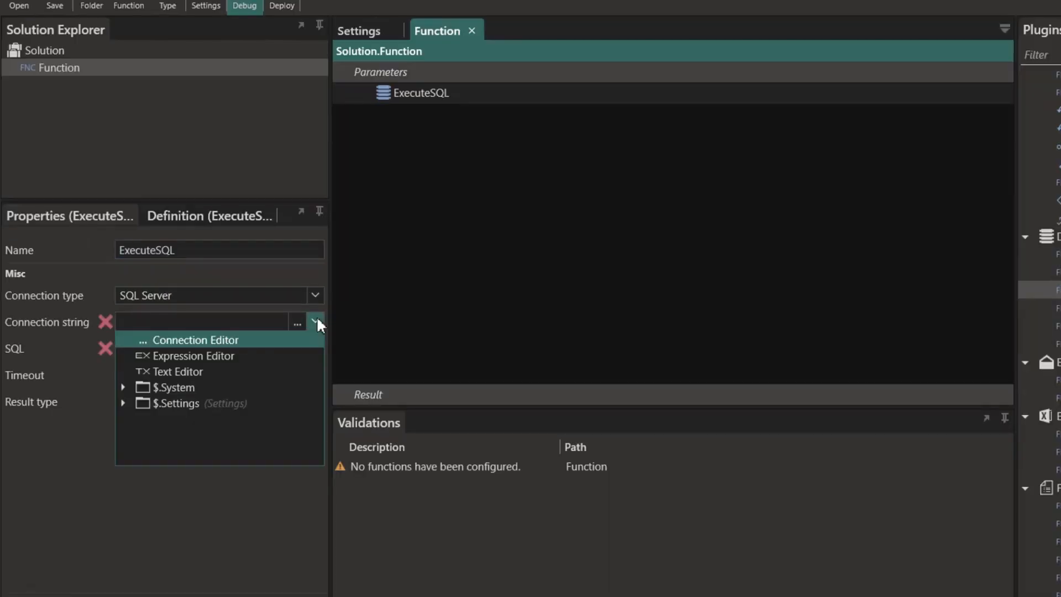
click(125, 402)
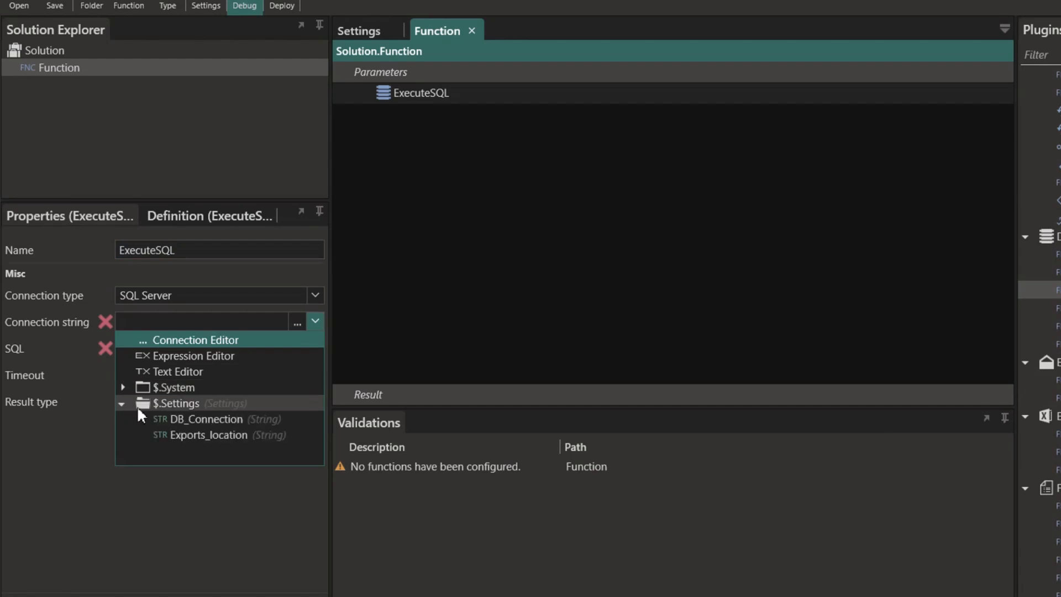
click(193, 419)
- Generate a SELECT query on dbo.ReadProducts in the SQL editor, test it, and save it
click(298, 351)
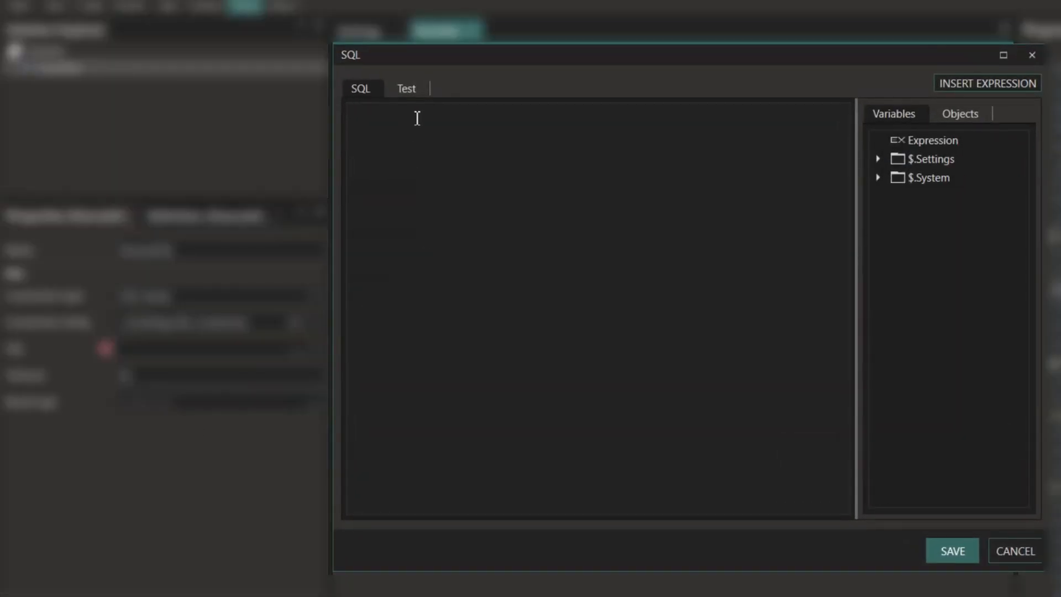
click(973, 120)
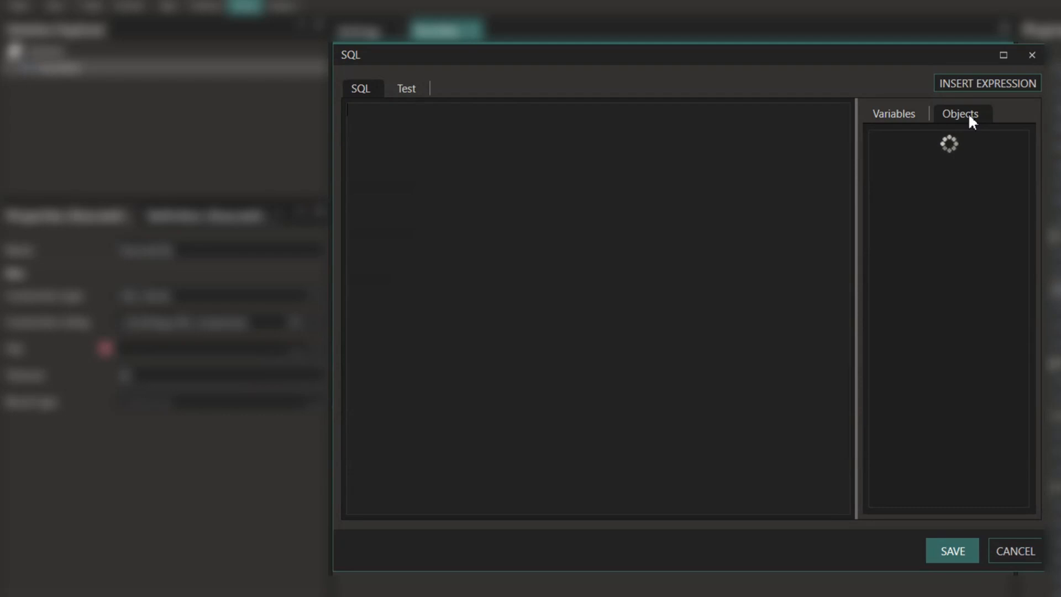
click(877, 140)
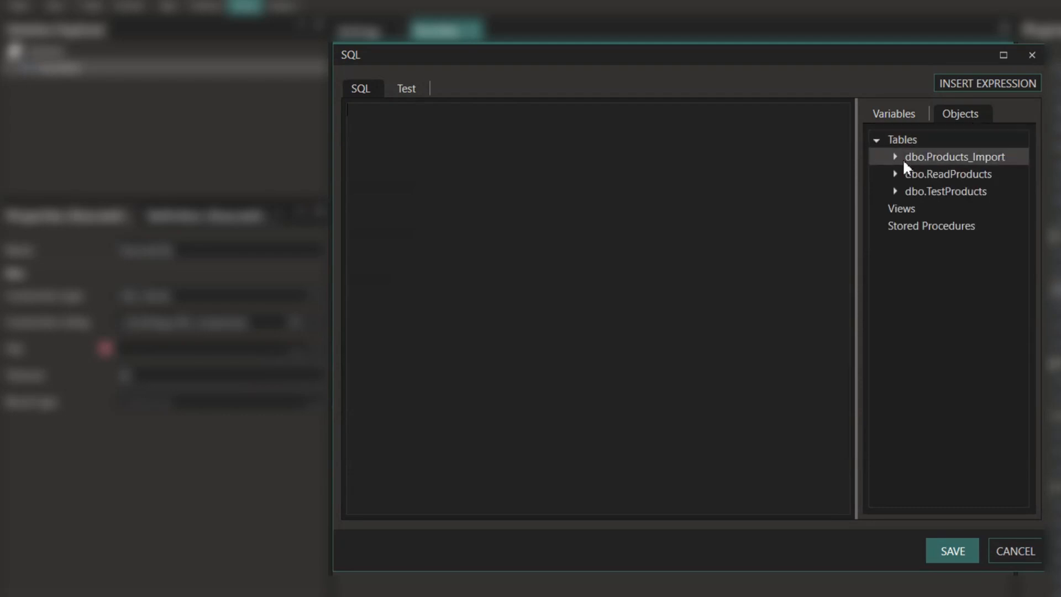
right_click(950, 177)
click(977, 192)
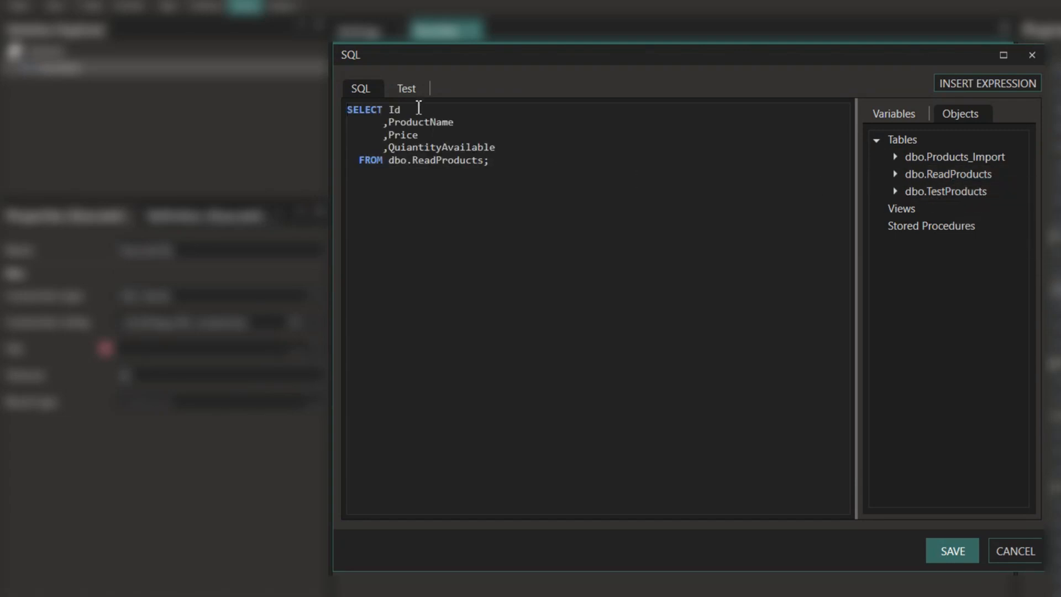
click(406, 88)
click(394, 156)
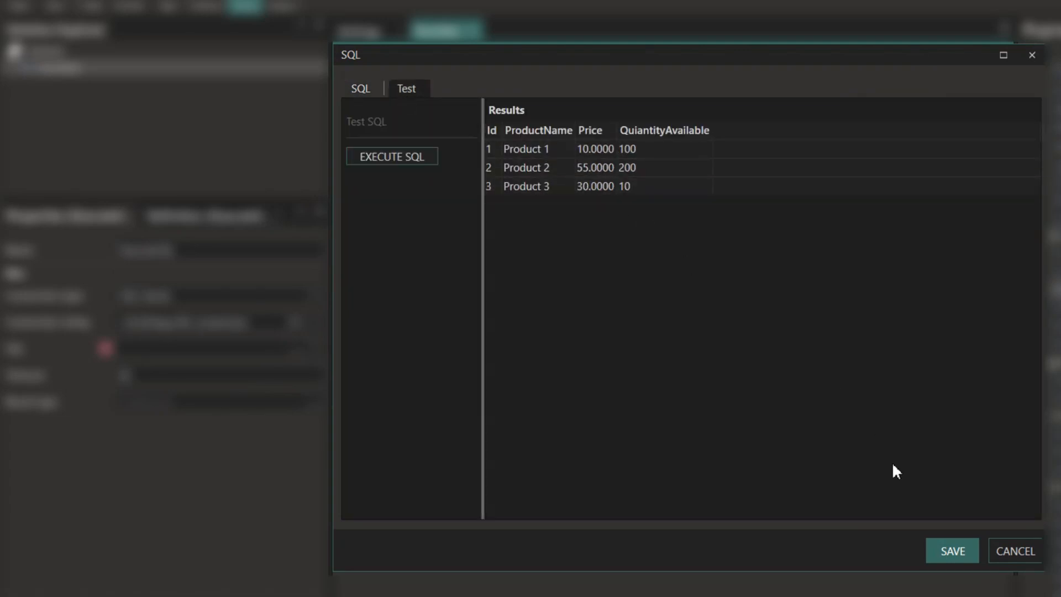
click(946, 555)
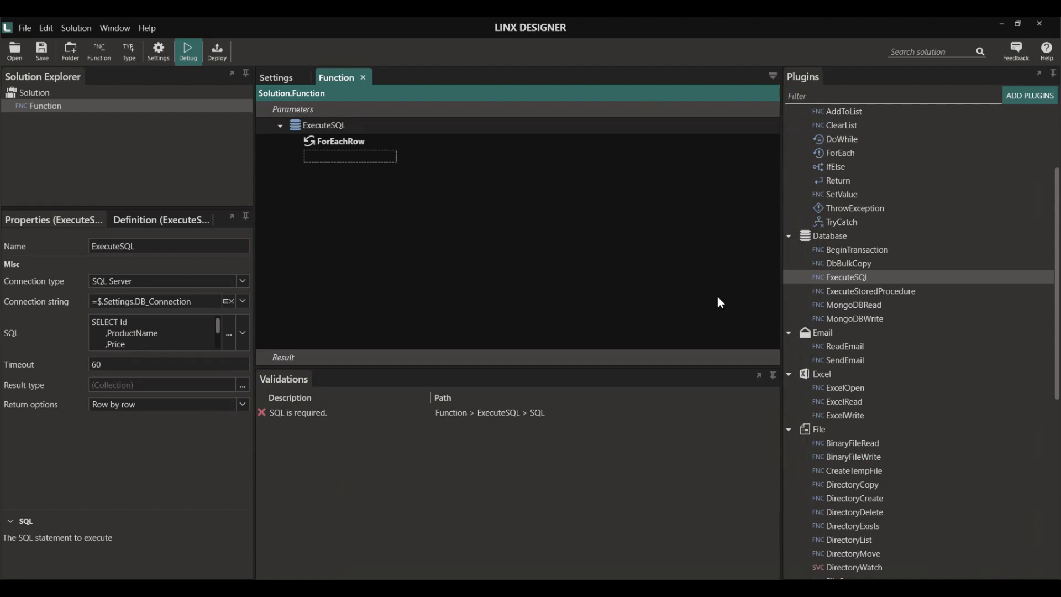
scroll(881, 383, down, 4)
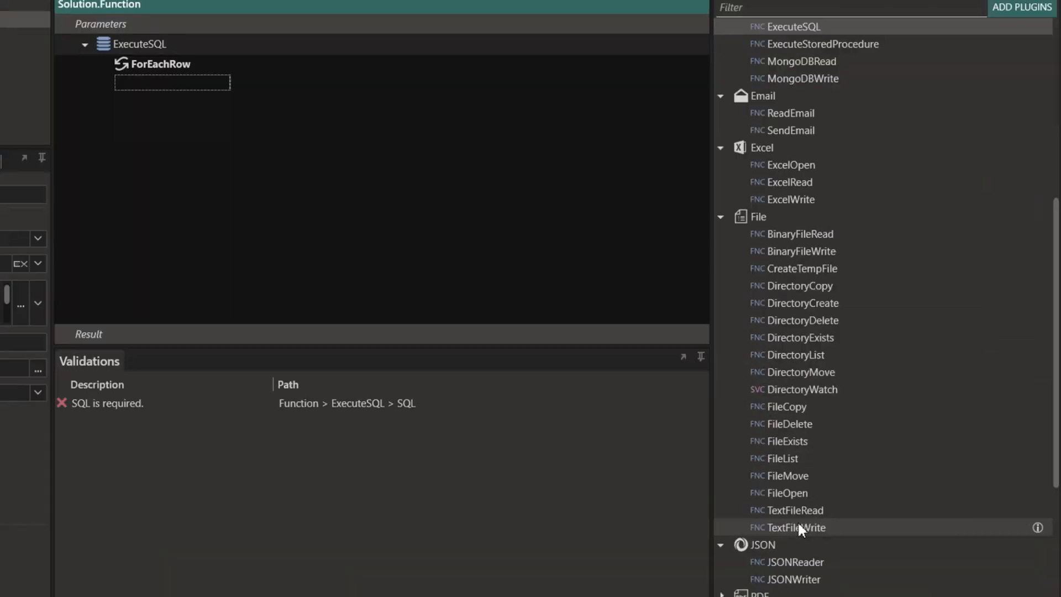
- Add a TextFileWrite step inside the ForEachRow loop and switch its file path to an expression
drag(851, 511, 181, 87)
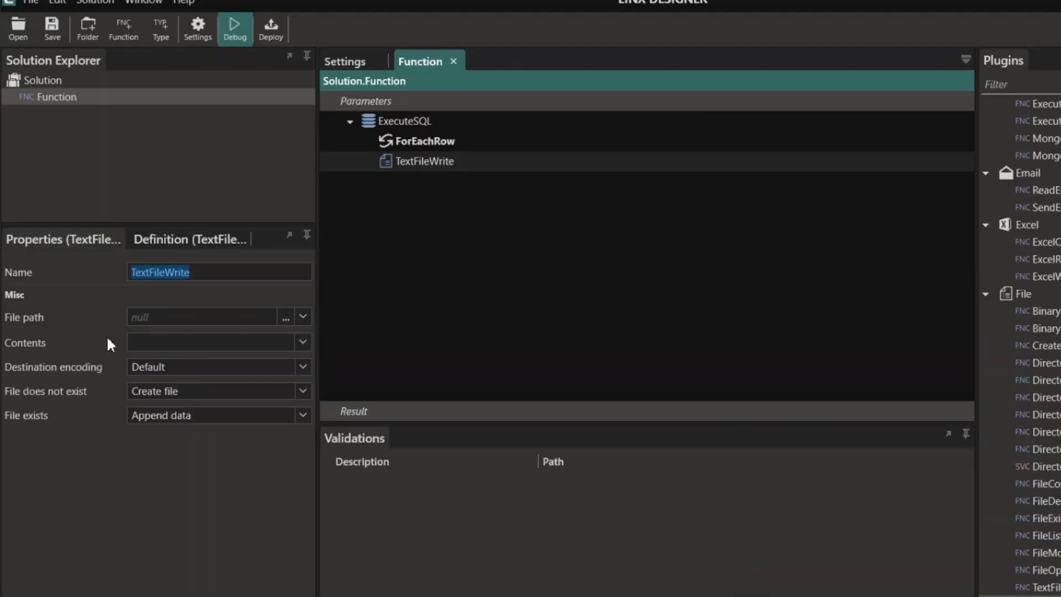
click(287, 318)
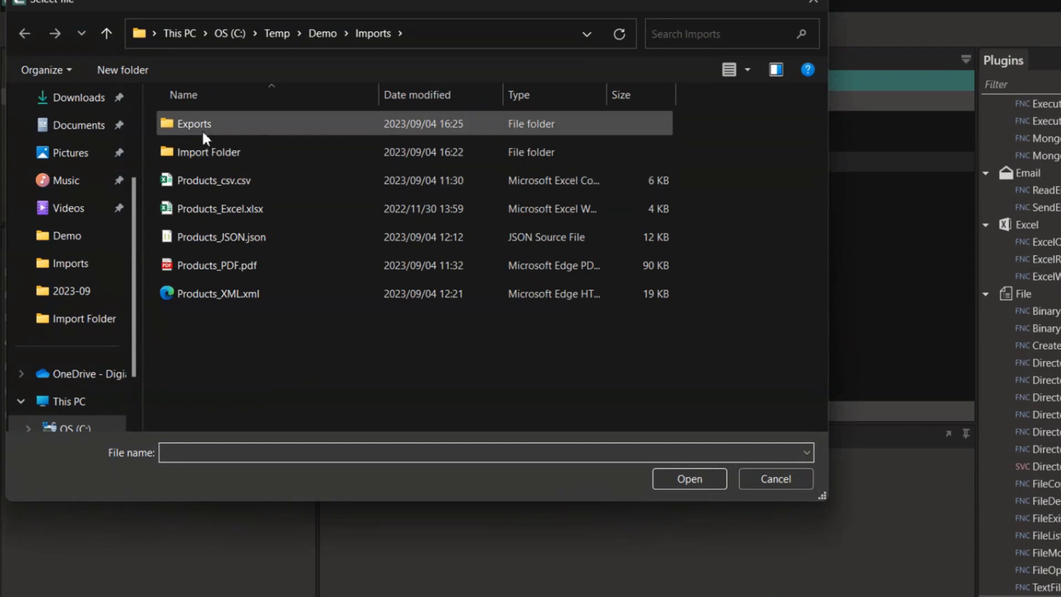
click(781, 480)
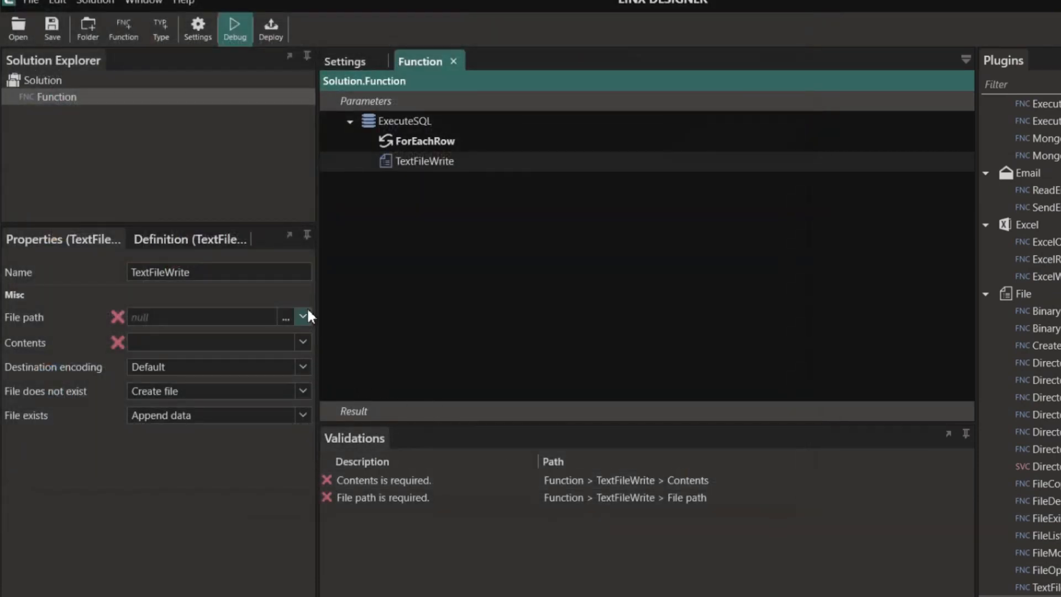
click(303, 316)
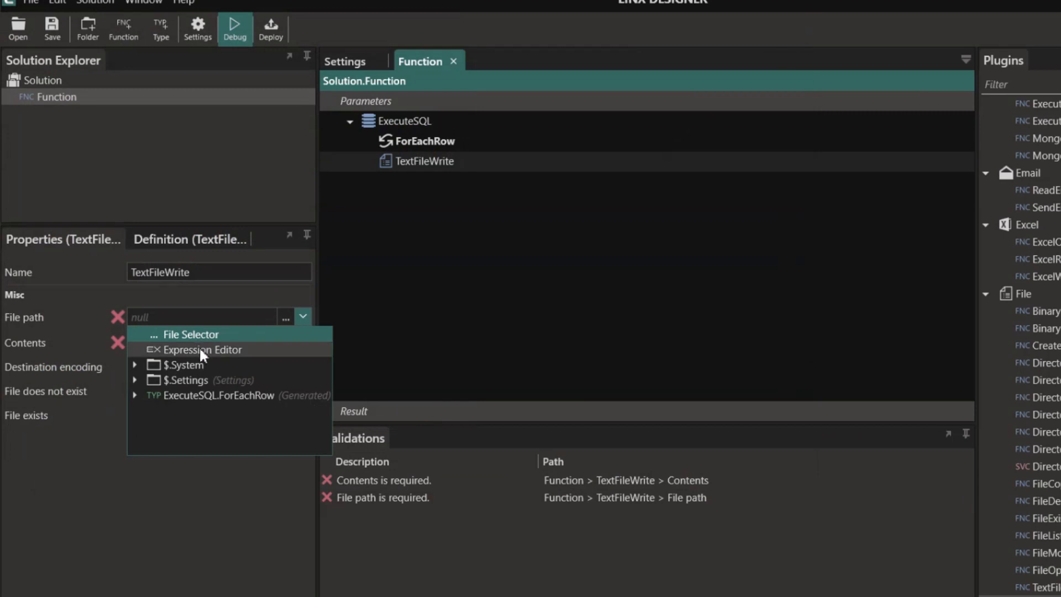
click(214, 345)
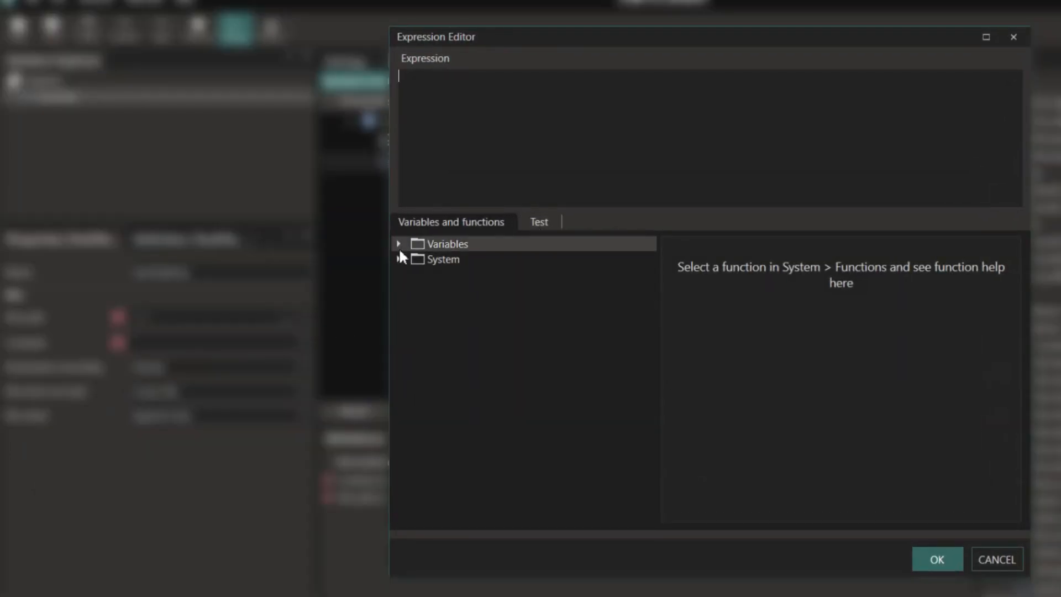
- Set the file path expression to $.Settings.Exports_location+"ProductsExport.csv"
click(398, 259)
click(400, 247)
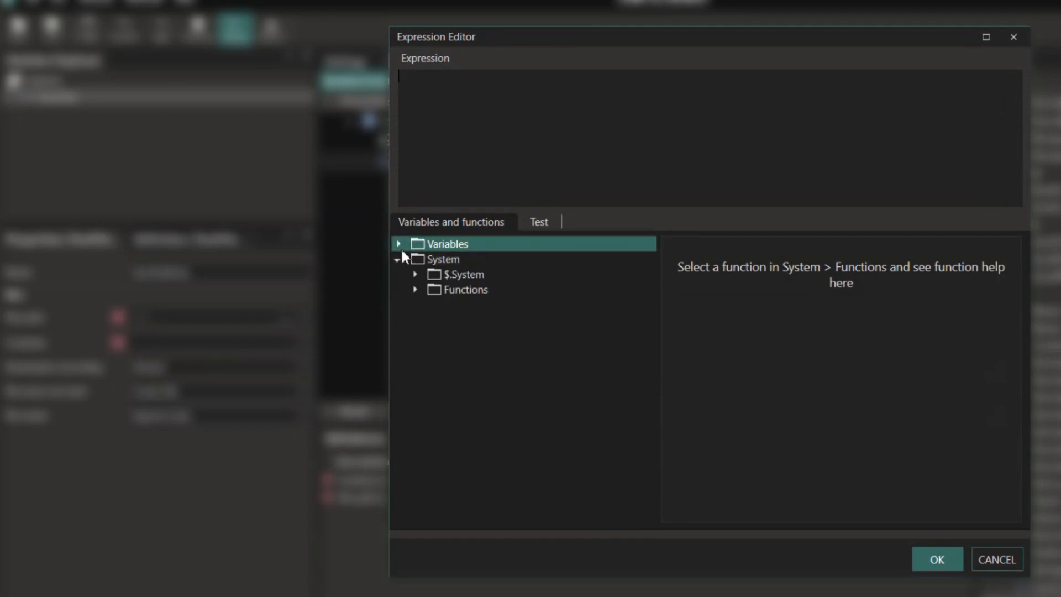
click(398, 244)
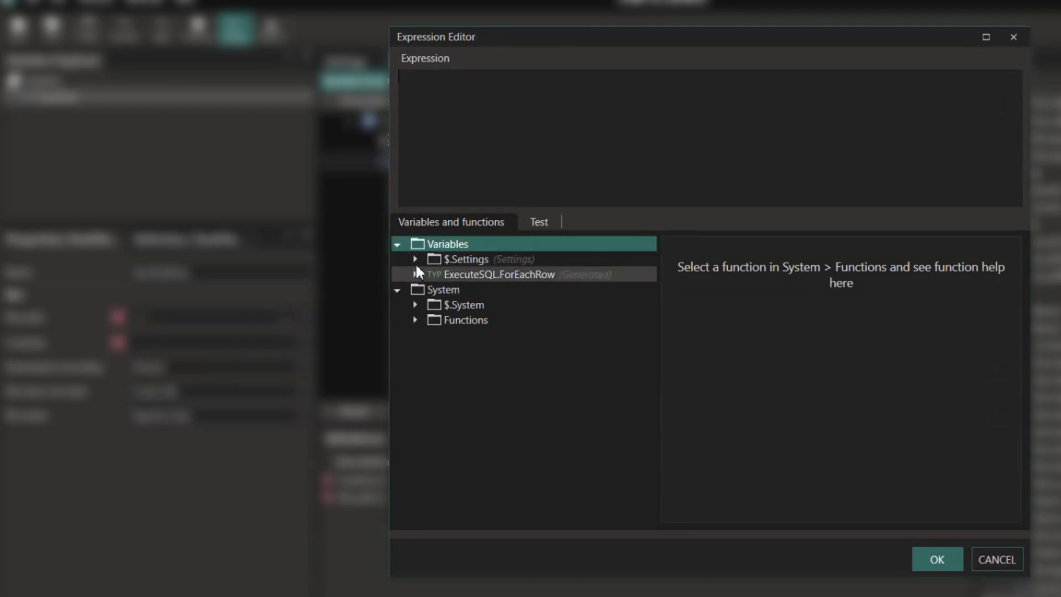
click(416, 259)
double_click(515, 290)
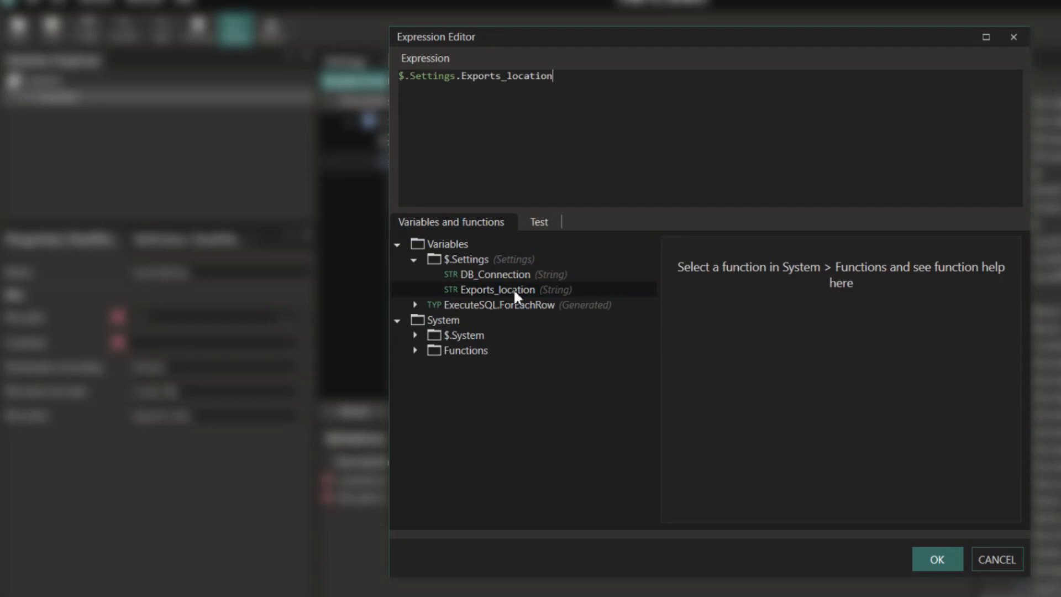
click(623, 87)
text(+"")
text(ProductsExport)
text(.csv)
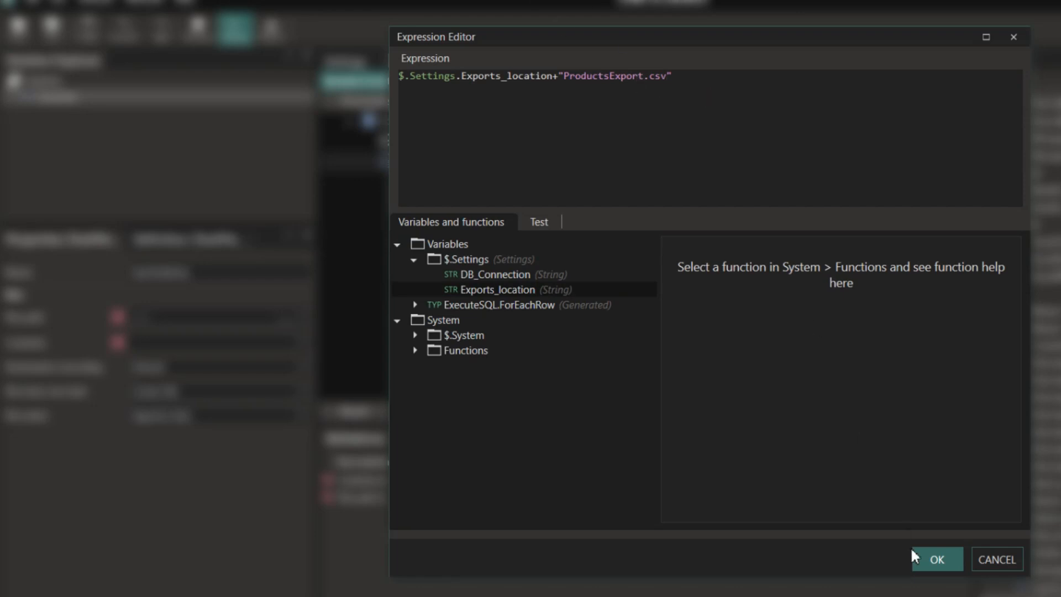
click(923, 558)
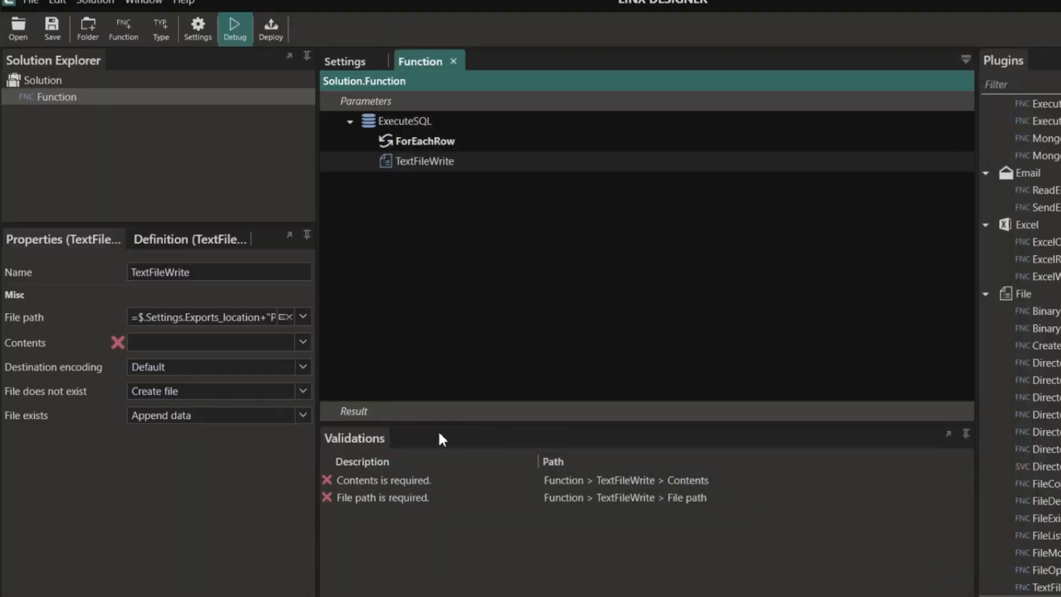
- Start the Contents expression with the row's Id followed by a "," separator
click(303, 341)
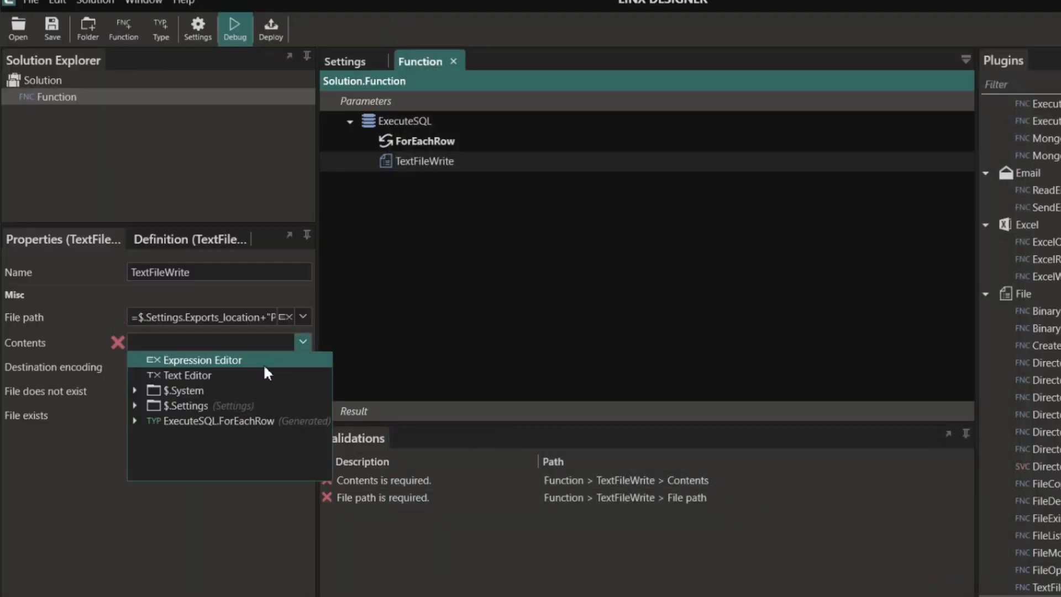
click(213, 356)
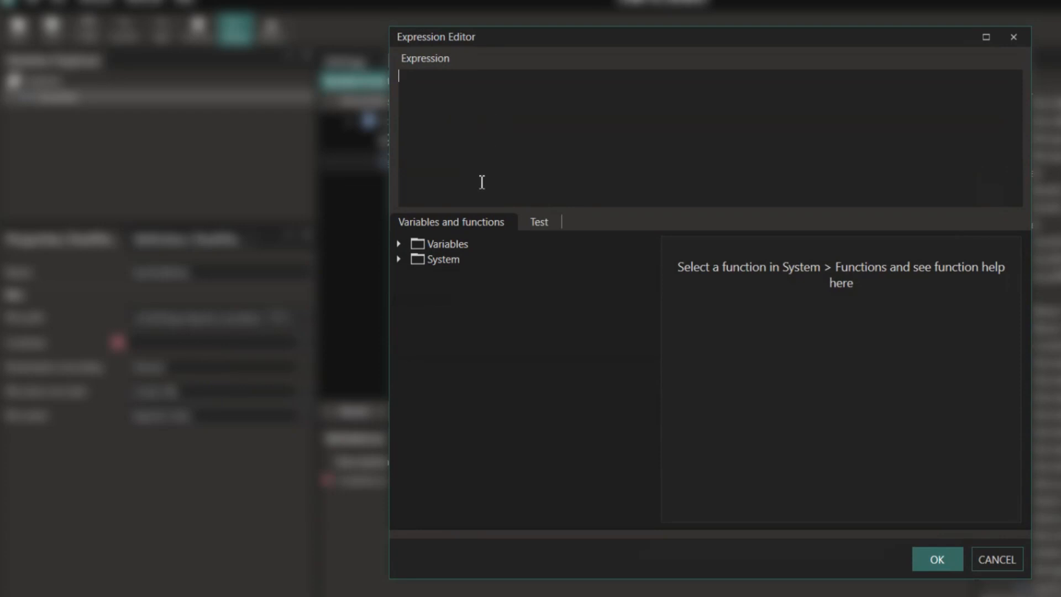
click(398, 259)
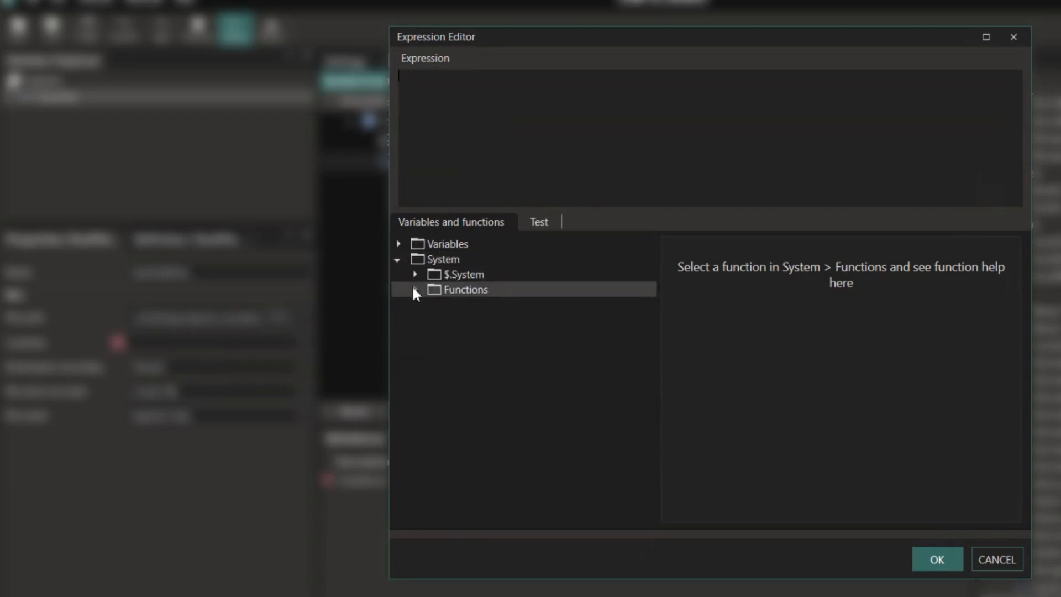
click(397, 244)
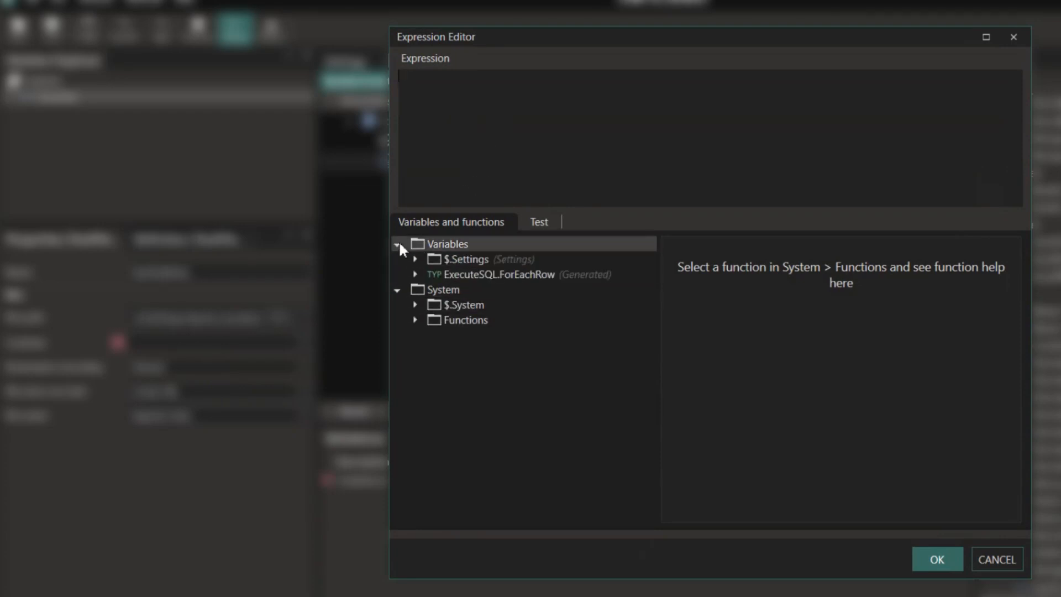
click(415, 274)
double_click(464, 291)
text(+)
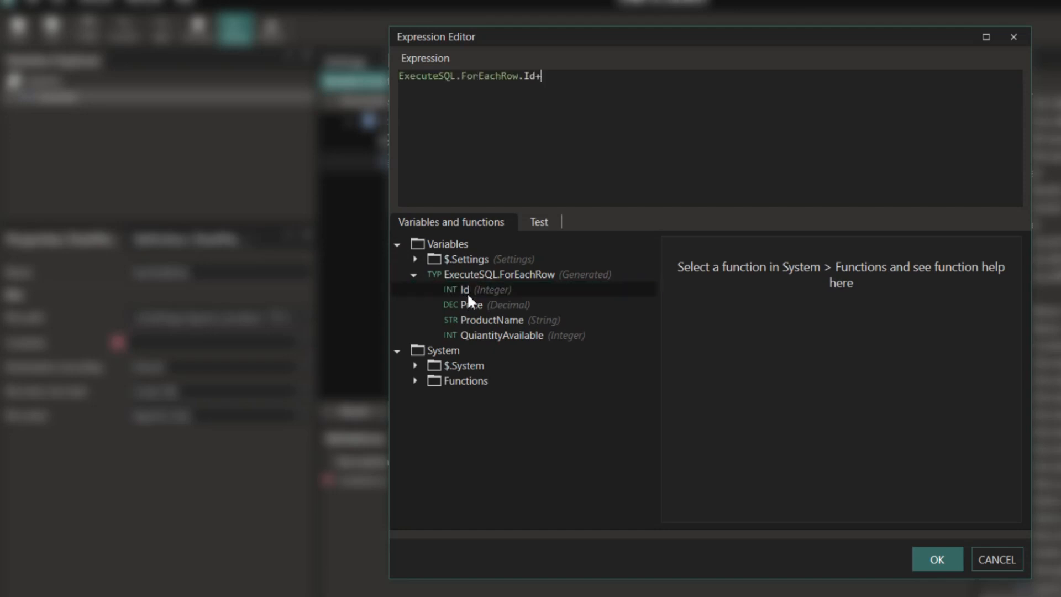
text("")
text(,)
key(Right)
text(+)
- Append Price, ProductName and QuiantityAvailable with comma separators, removing the surplus trailing comma
drag(564, 75, 538, 80)
key(ctrl+c)
click(575, 142)
double_click(471, 304)
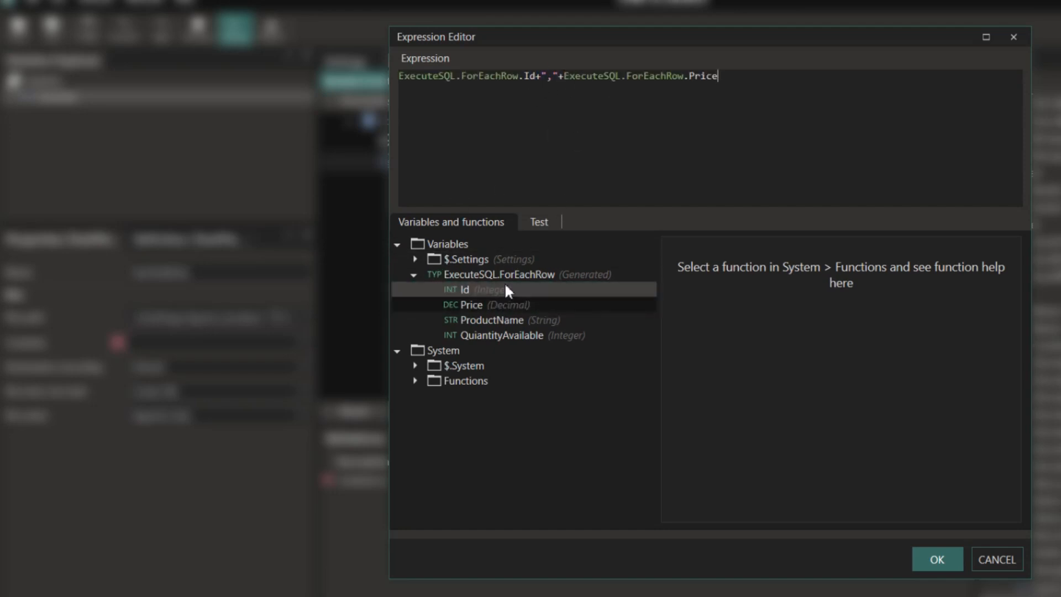
key(ctrl+v)
double_click(539, 320)
key(ctrl+v)
double_click(534, 334)
key(ctrl+v)
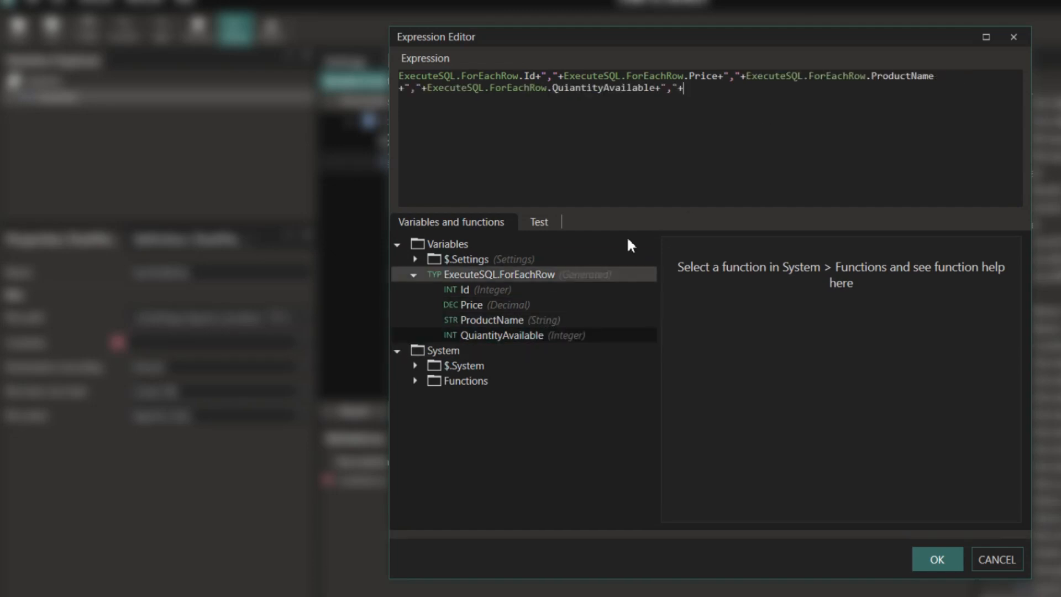
drag(684, 88, 660, 88)
key(BackSpace)
- Finish the Contents expression with $.System.NewLine and apply it
click(415, 259)
click(415, 396)
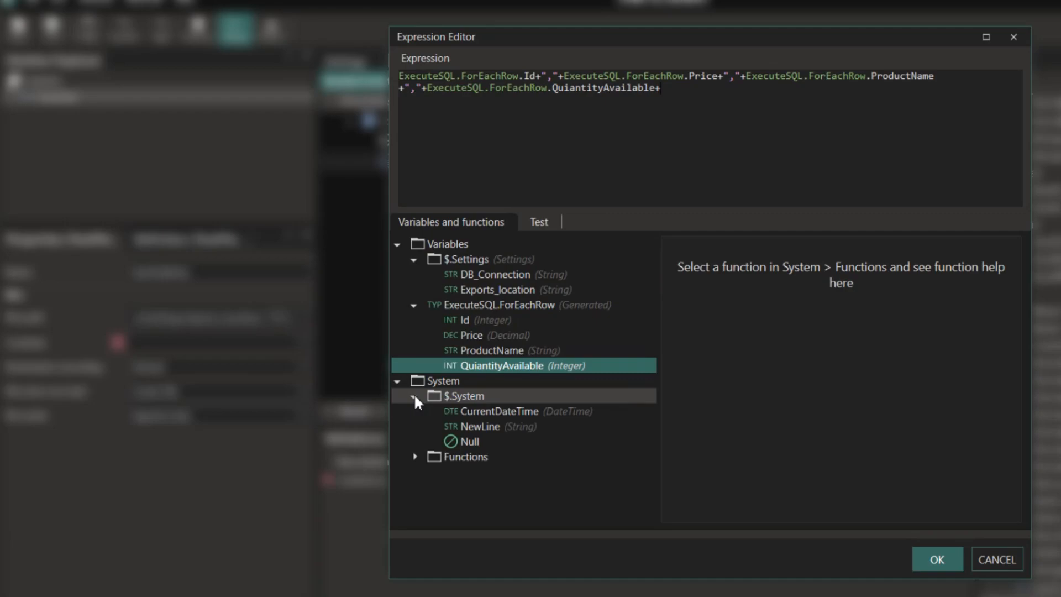
double_click(488, 426)
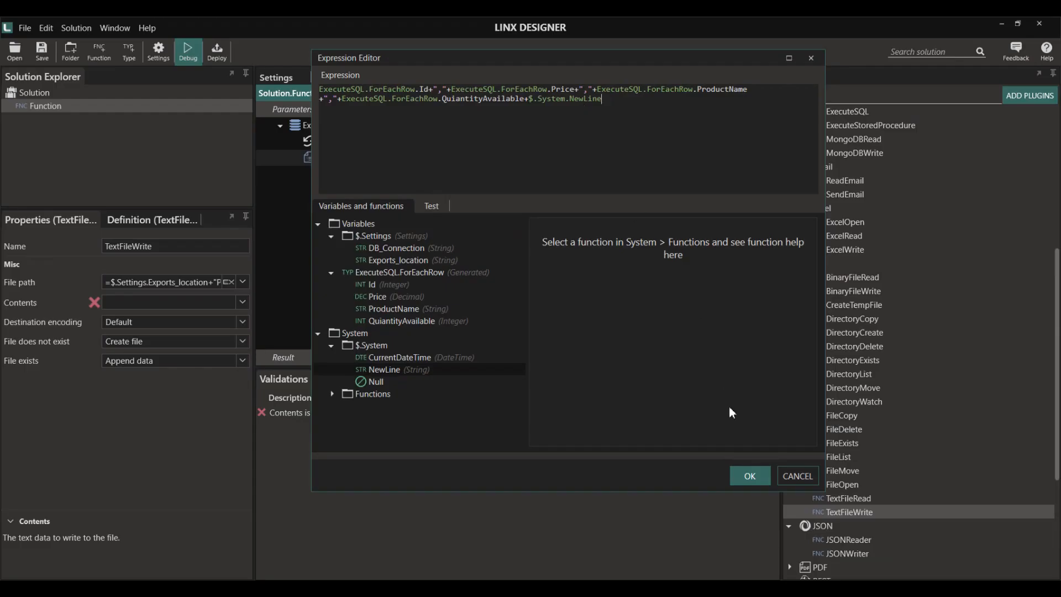
click(749, 475)
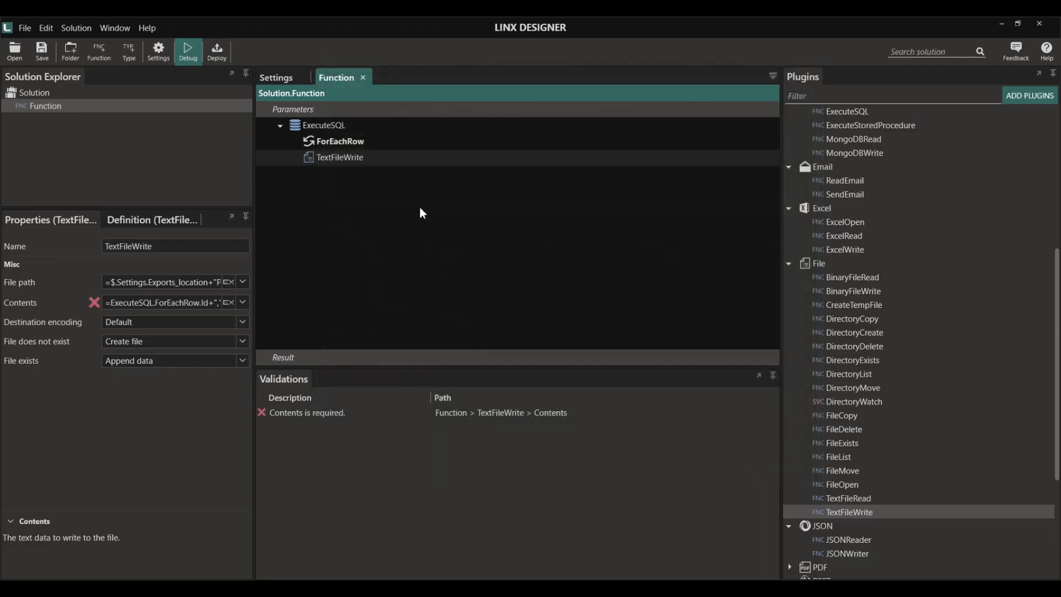
- Debug-run the function and confirm ProductsExport.csv now appears in the Exports folder
key(alt+Tab)
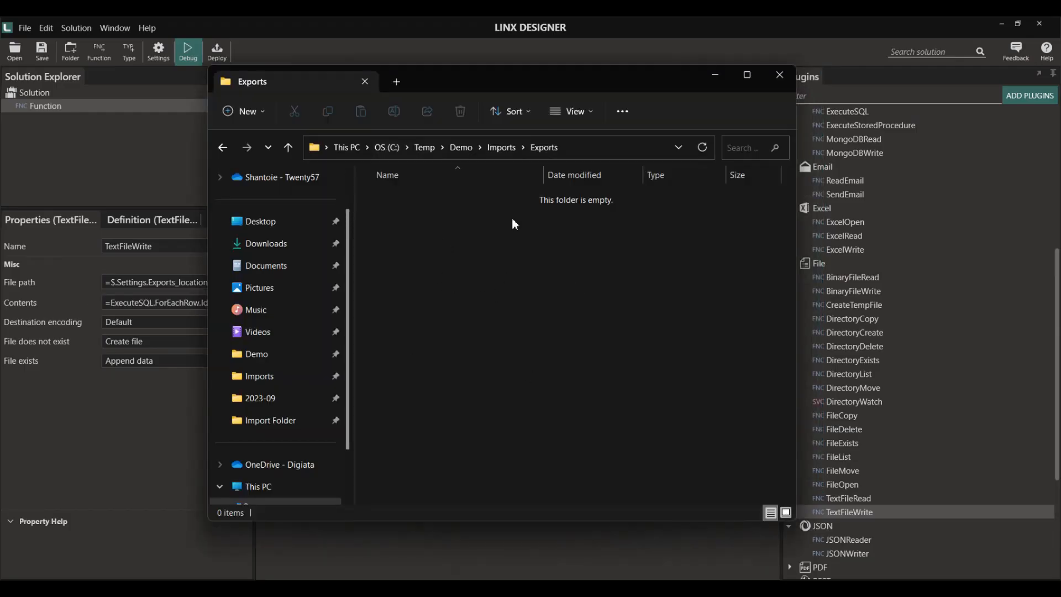
drag(512, 79, 740, 76)
click(188, 53)
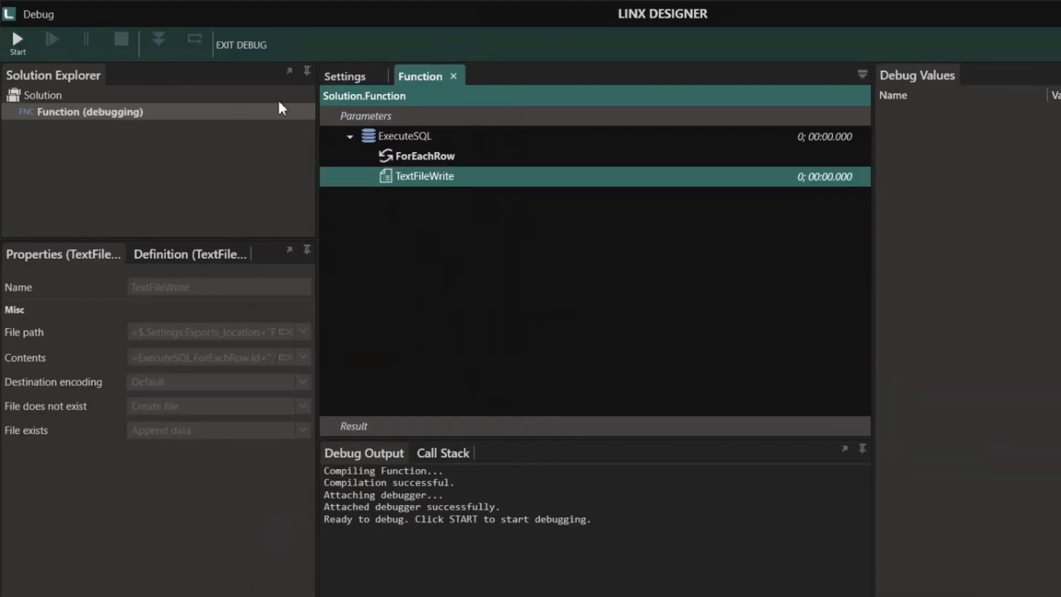
click(14, 46)
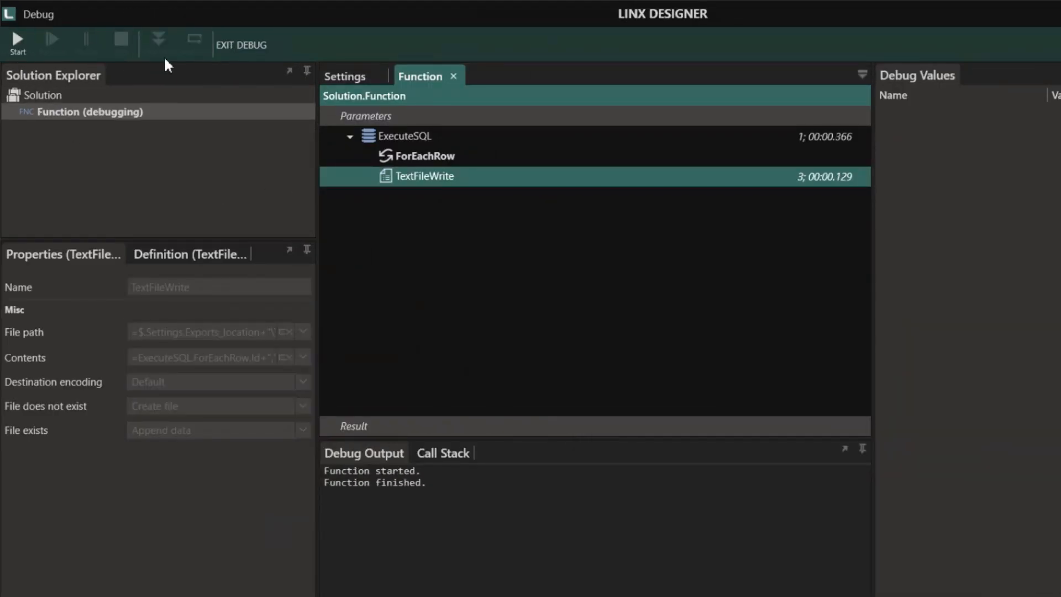
key(alt+Tab)
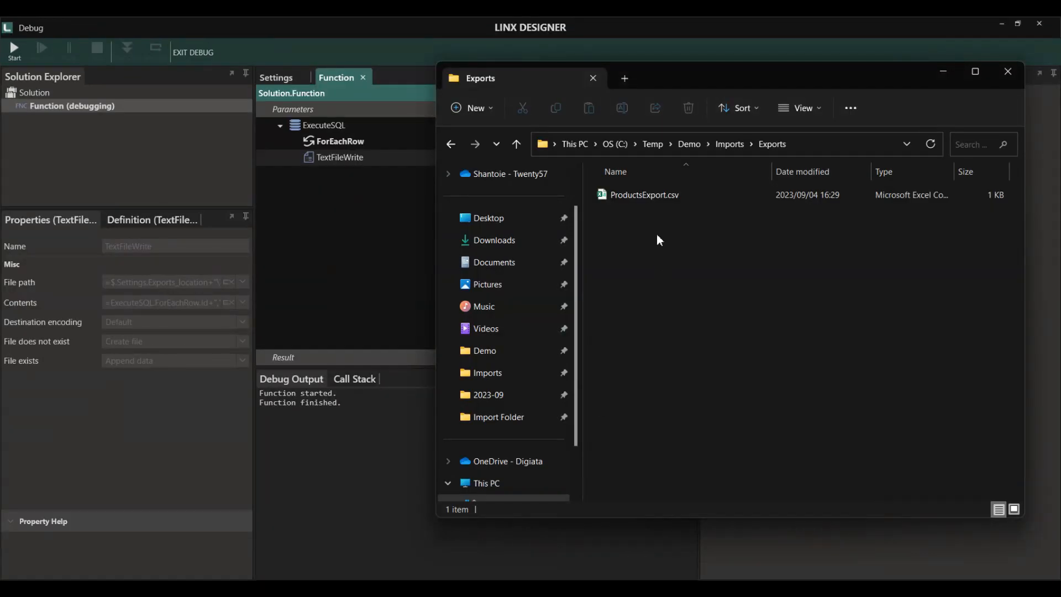
click(671, 197)
right_click(677, 200)
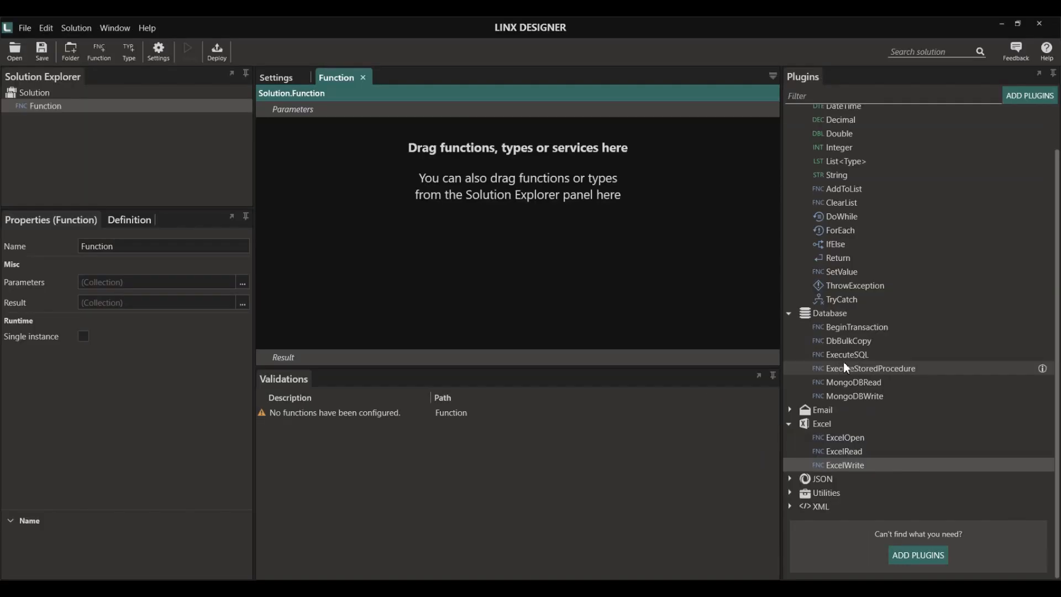
- Add an ExecuteSQL step with its connection string set to $.Settings.DB_Connection
drag(845, 356, 358, 187)
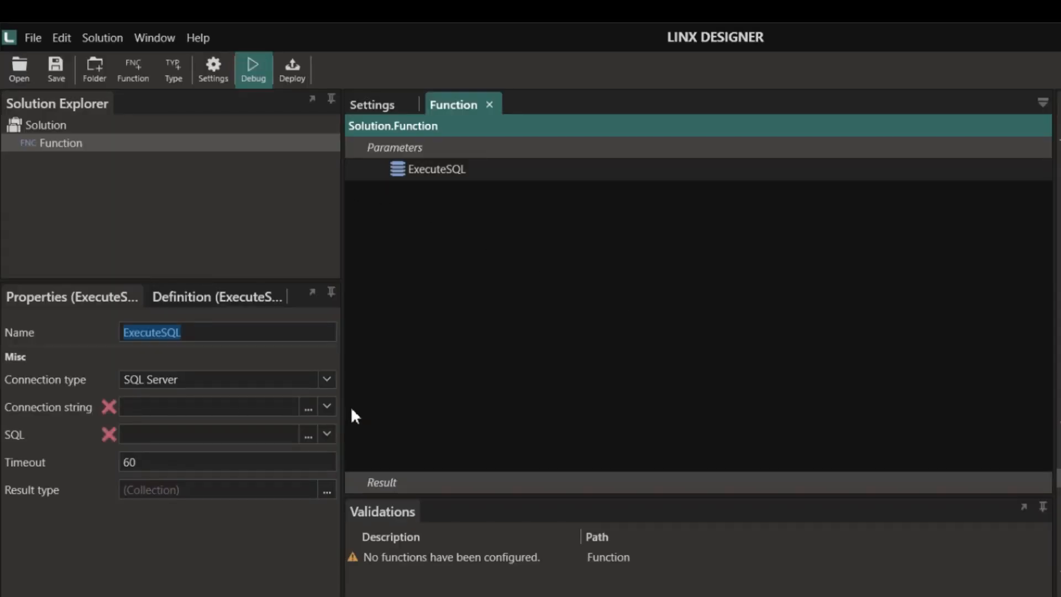
click(242, 301)
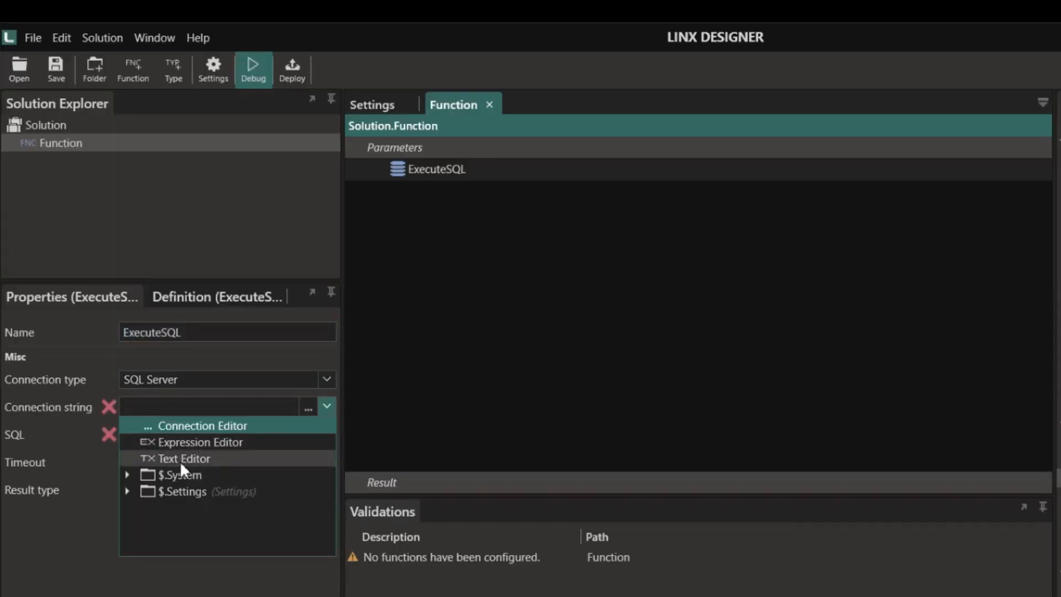
click(127, 491)
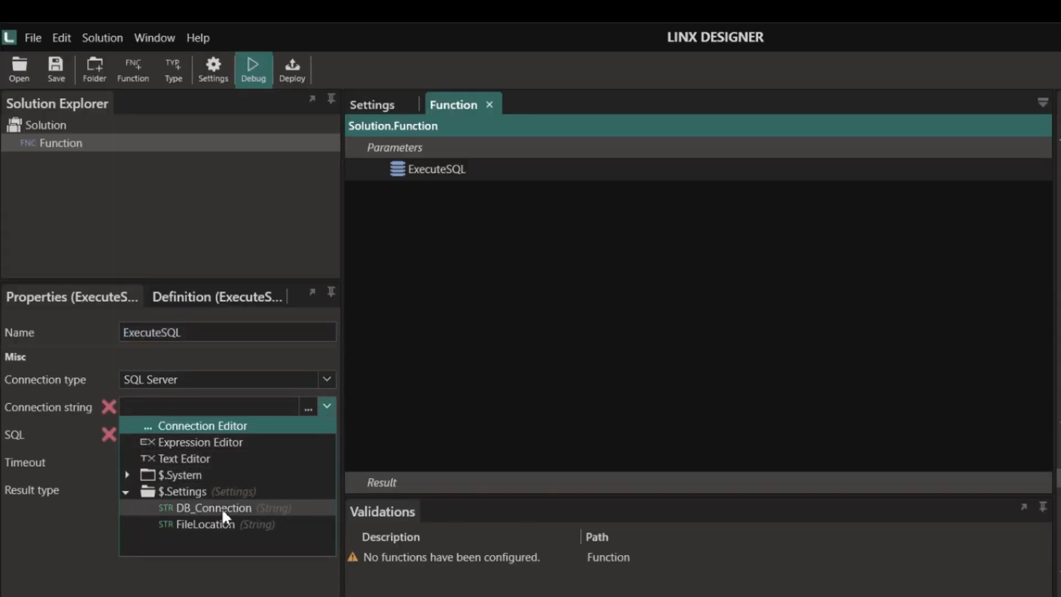
click(261, 508)
click(287, 127)
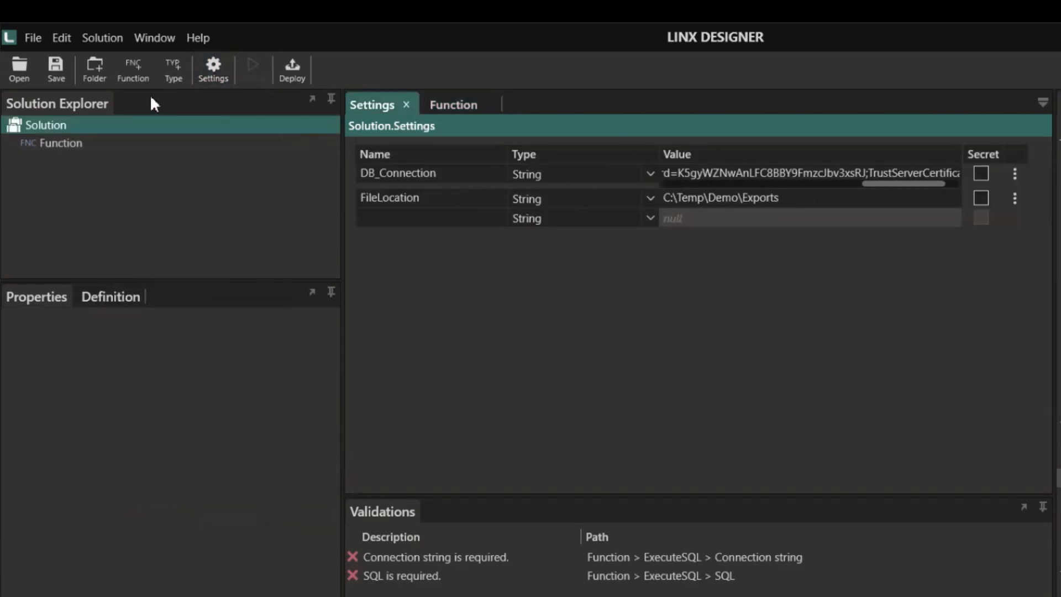
click(45, 145)
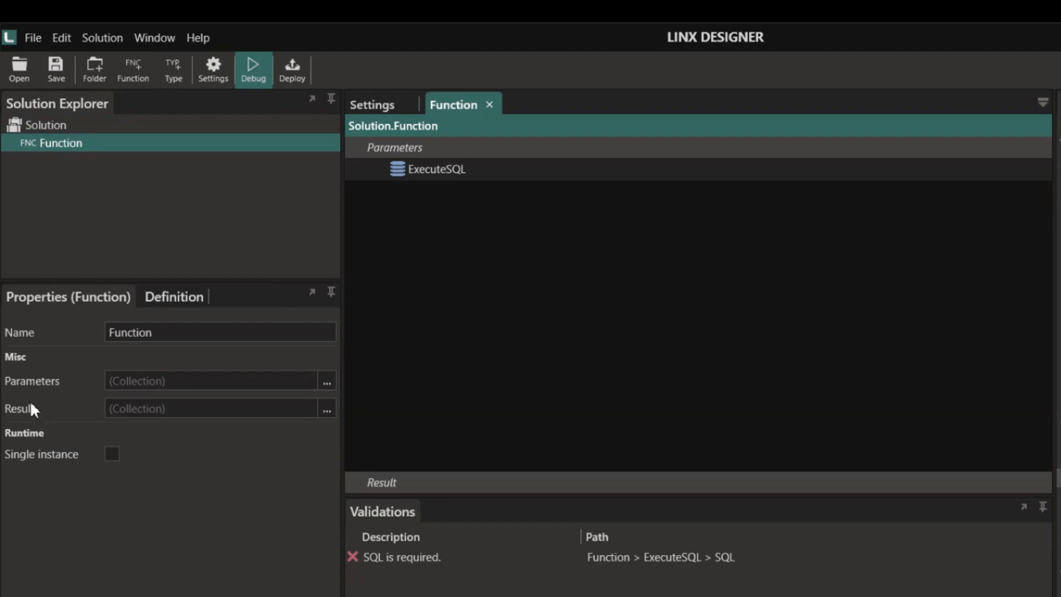
click(436, 169)
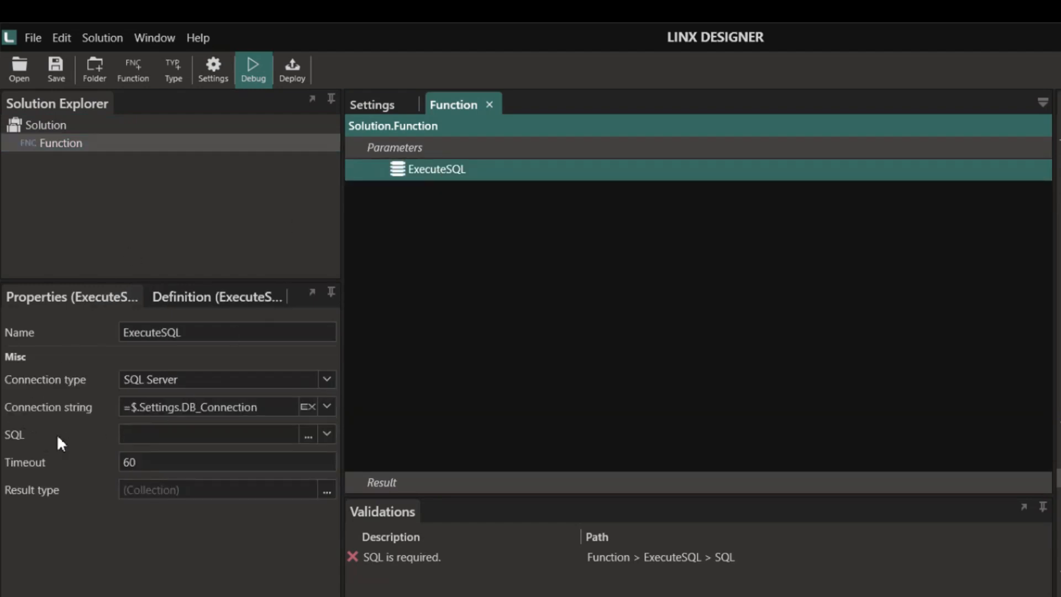
- Generate a SELECT query on dbo.ReadProducts, test it for three product rows, and save it
click(309, 437)
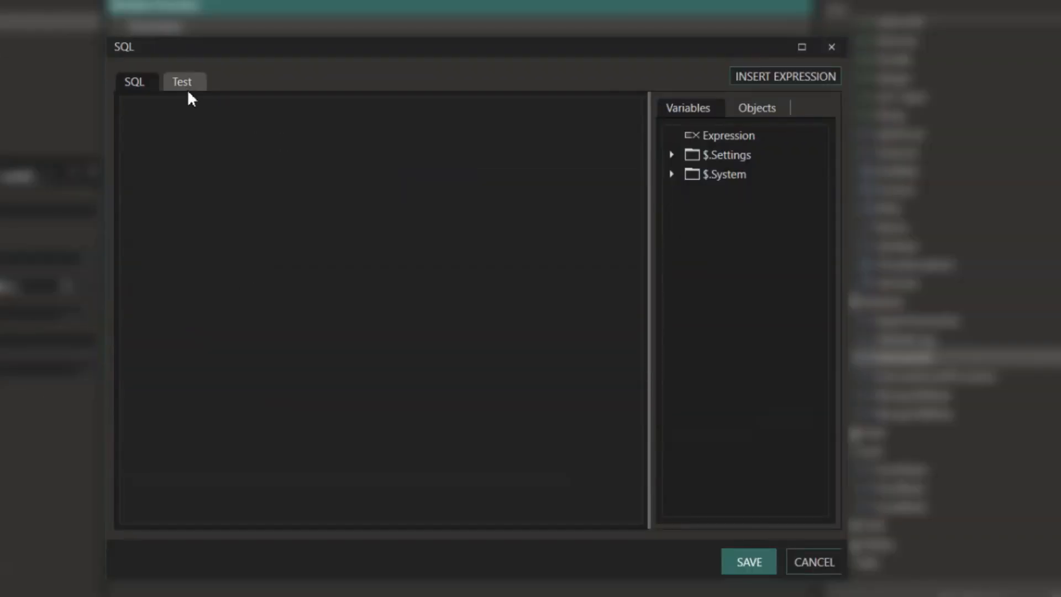
click(744, 108)
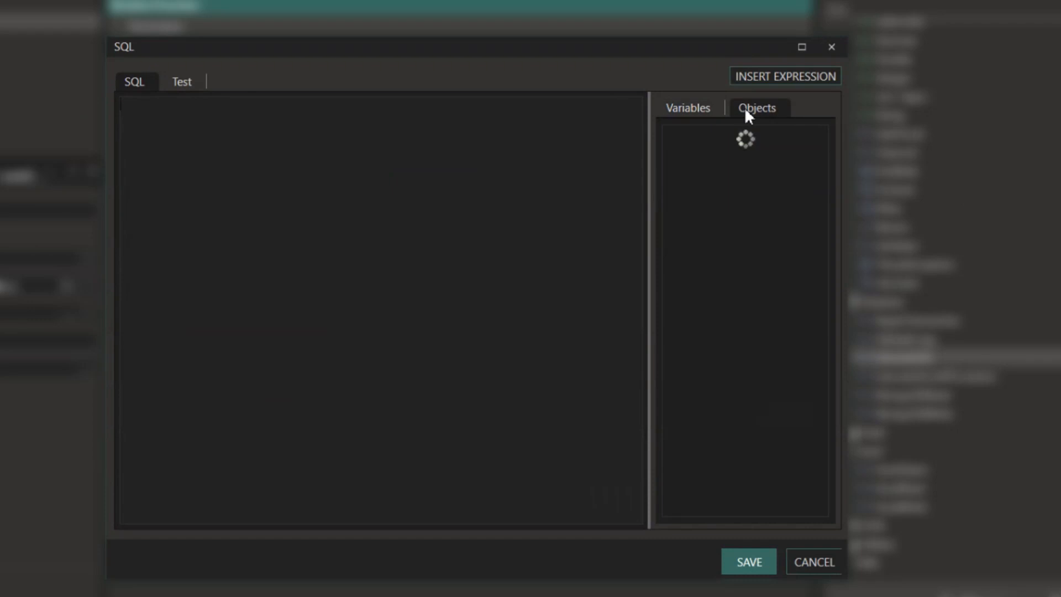
click(671, 135)
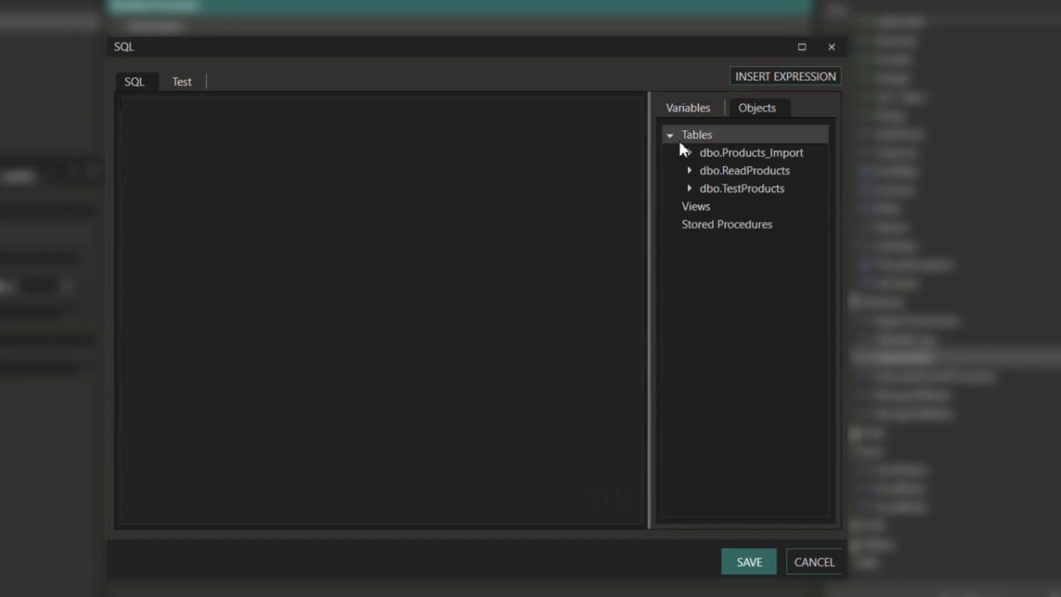
right_click(730, 172)
click(776, 188)
click(181, 81)
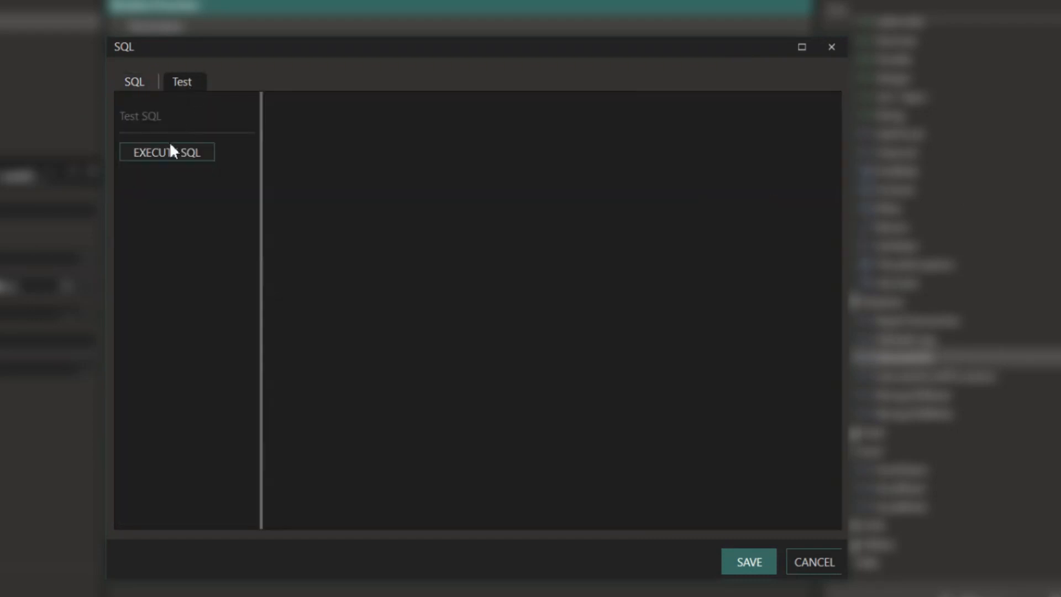
click(168, 151)
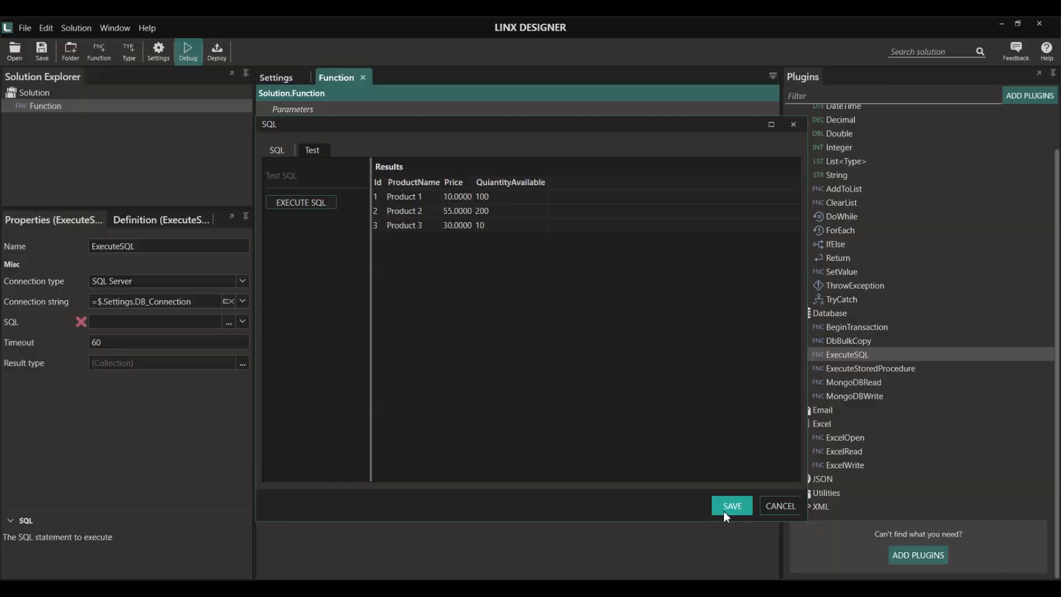
click(749, 561)
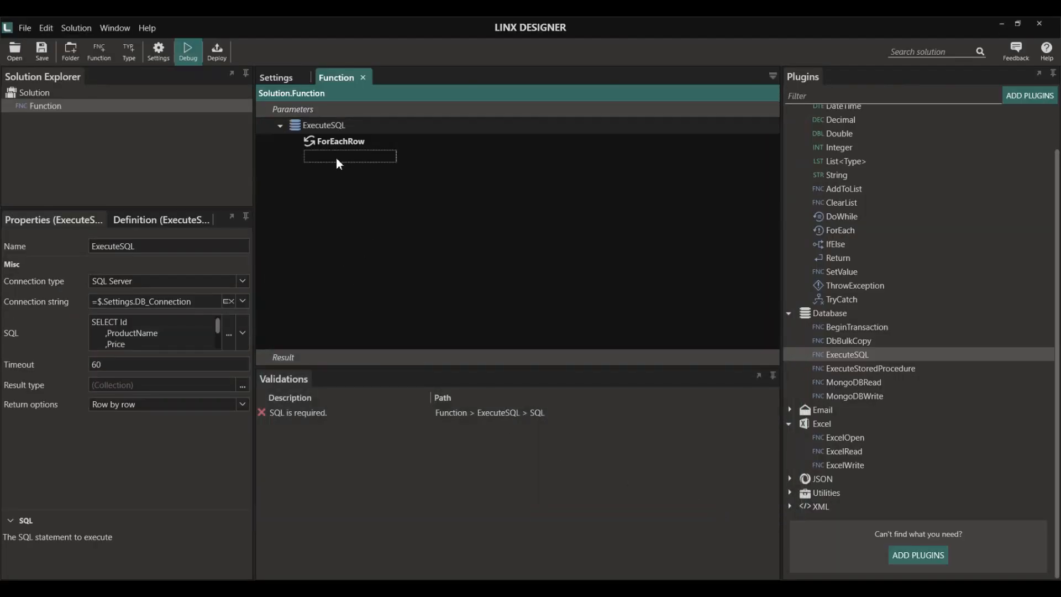
- Add an ExcelWrite step below ExecuteSQL, keep create-when-missing, and check the file path browser
drag(835, 465, 328, 164)
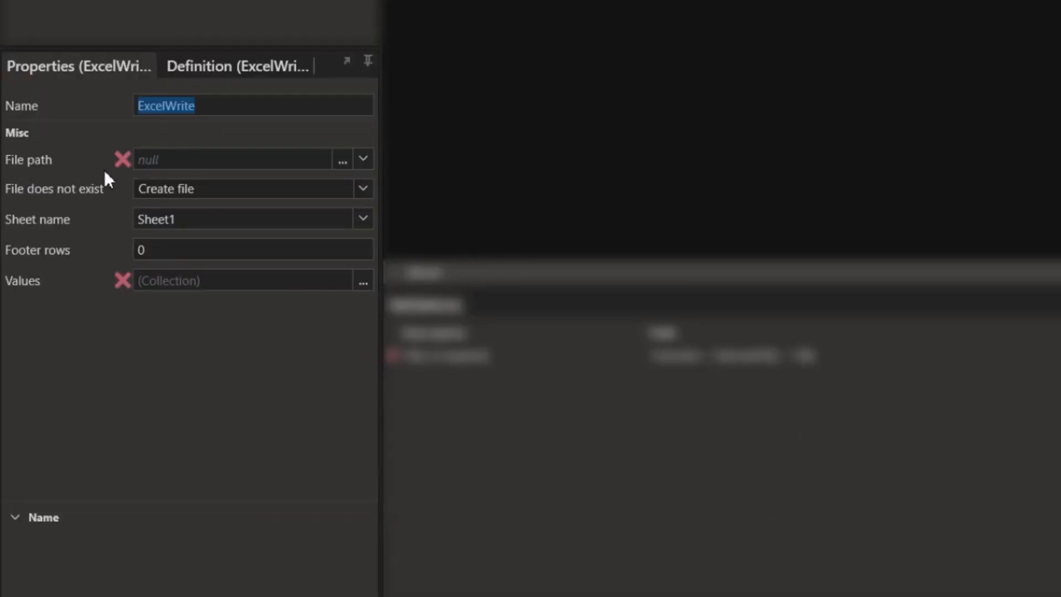
click(369, 161)
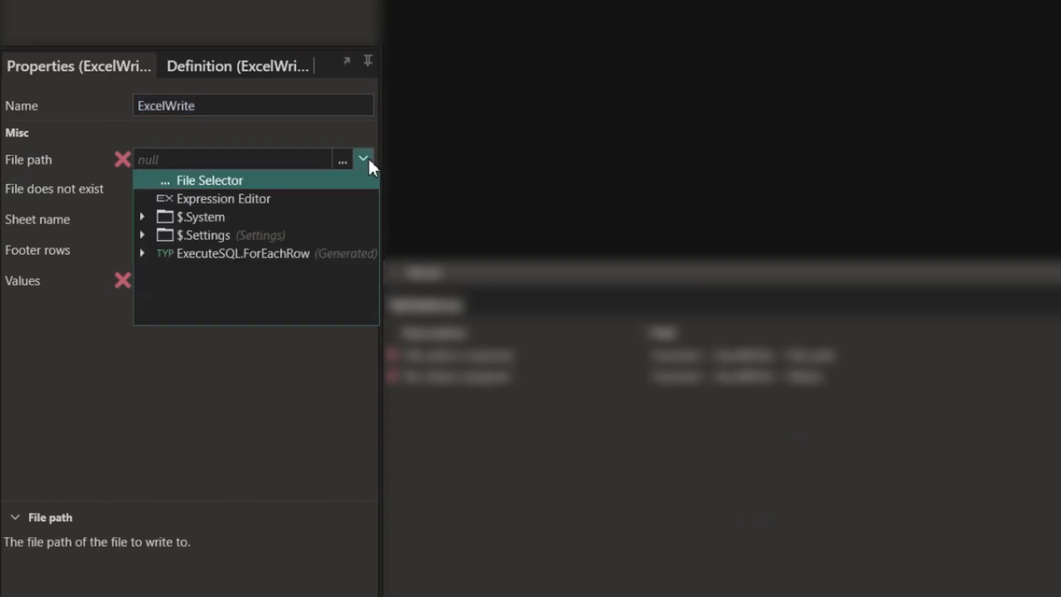
click(369, 161)
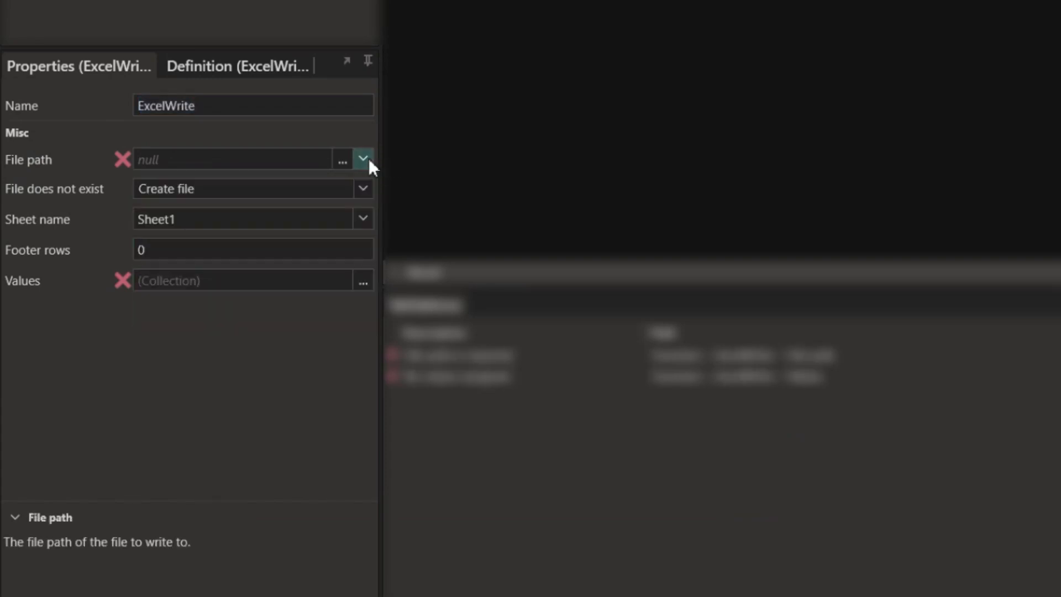
click(363, 189)
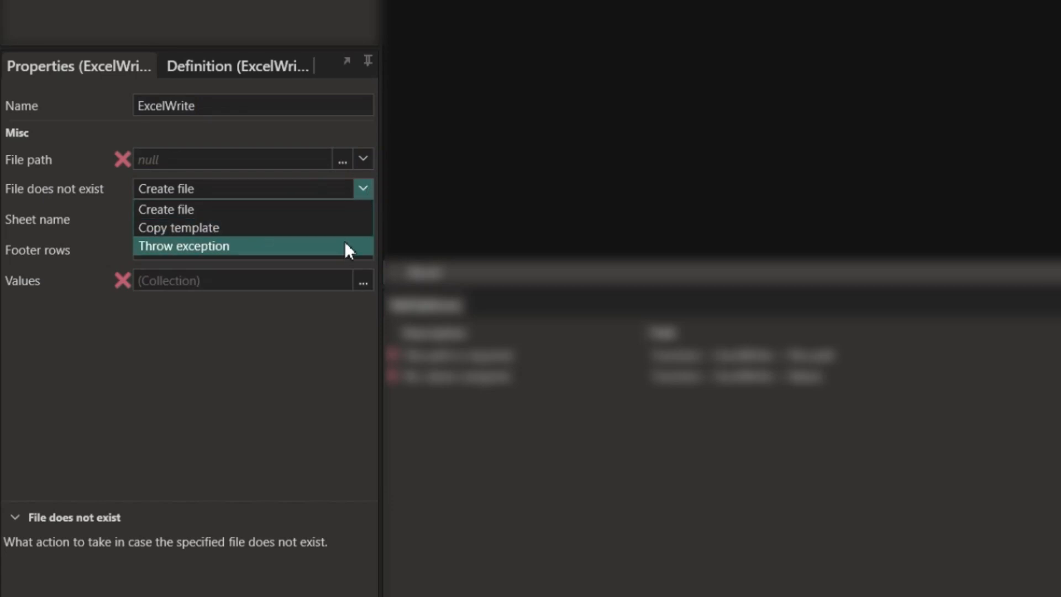
click(367, 188)
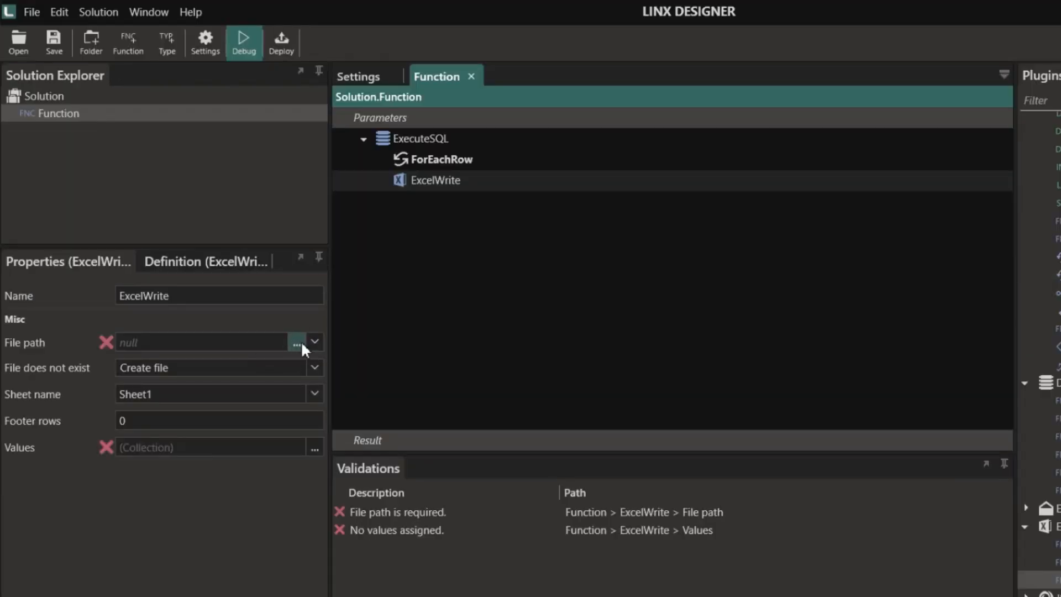
click(297, 342)
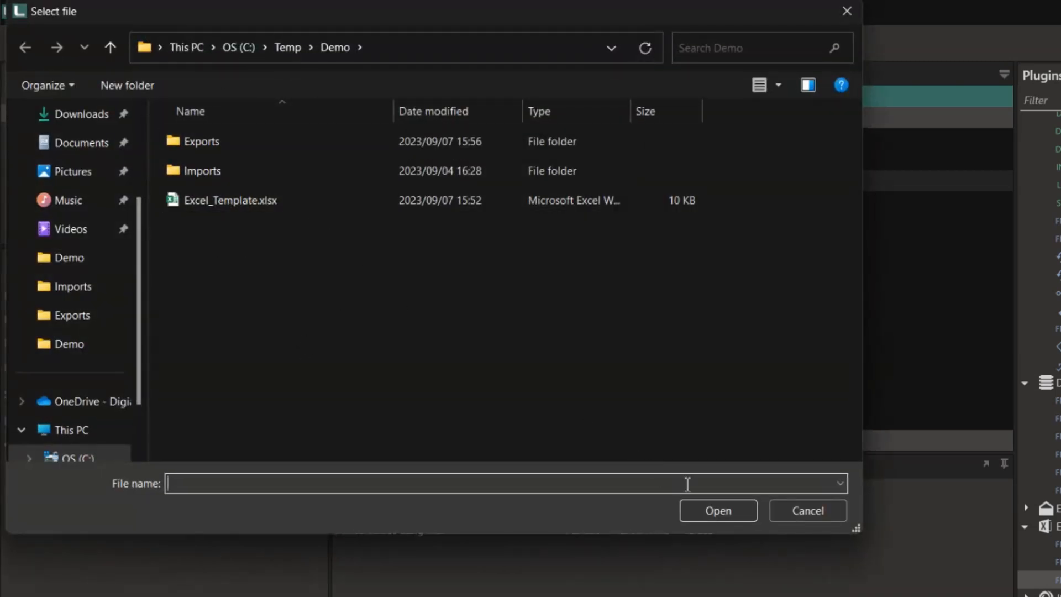
click(837, 513)
- Set ExcelWrite's file path expression to $.Settings.FileLocation+"\\Excel_Export.xlsx"
click(314, 343)
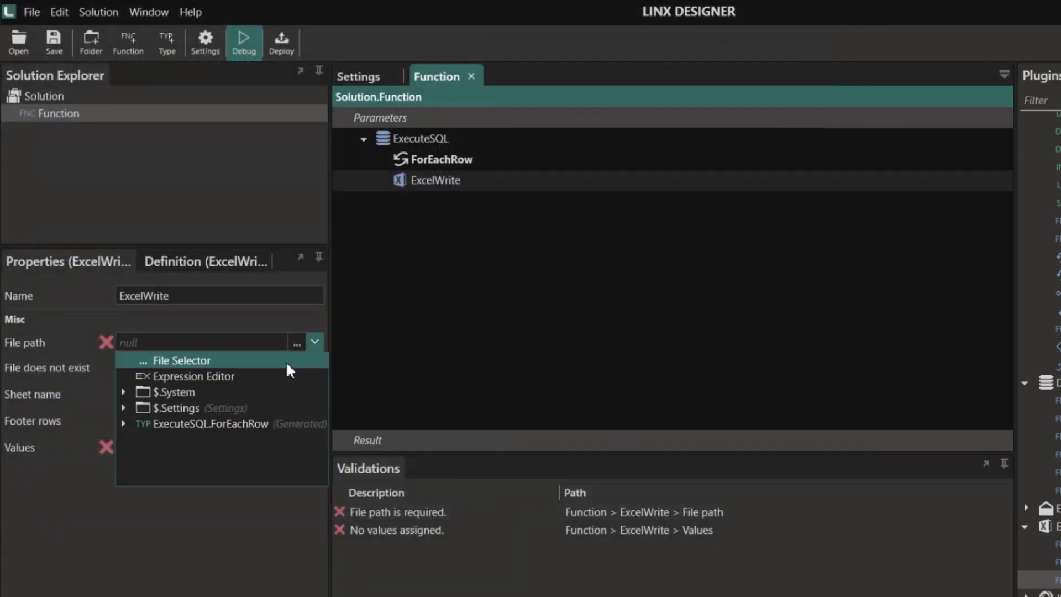
click(258, 375)
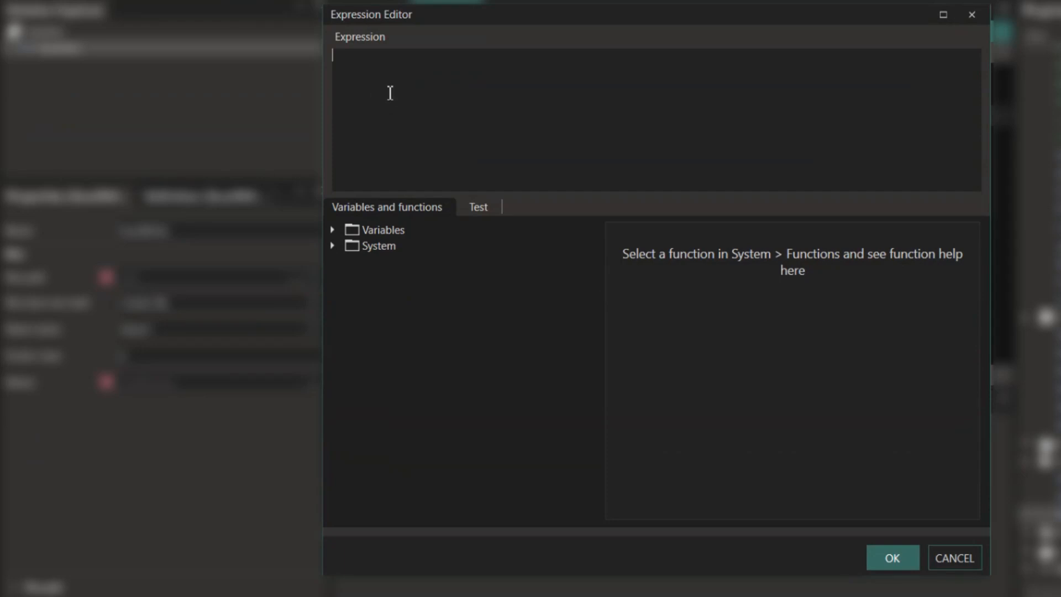
click(332, 231)
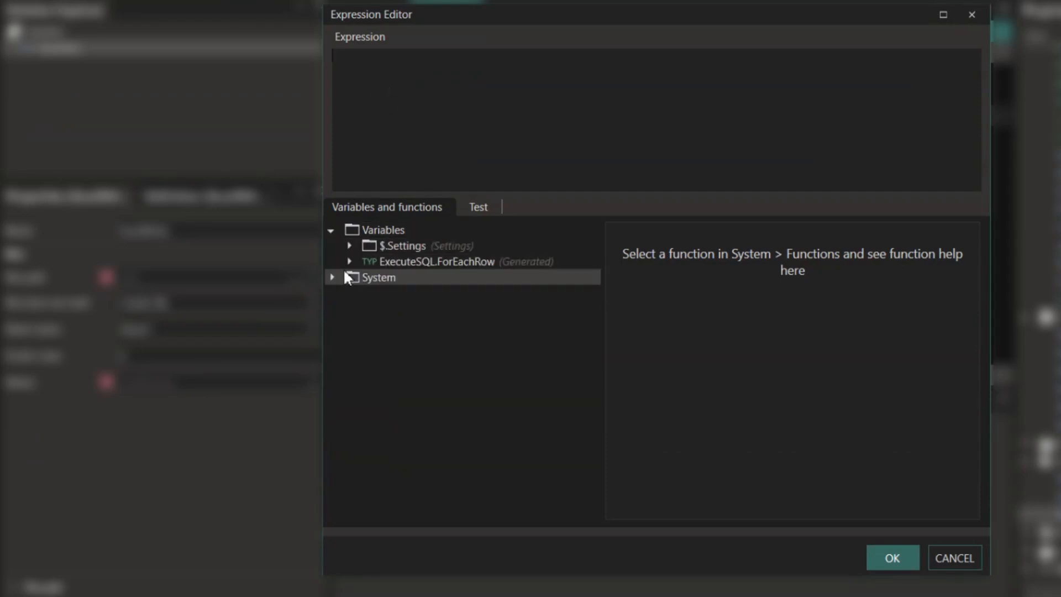
click(349, 246)
drag(420, 276, 422, 109)
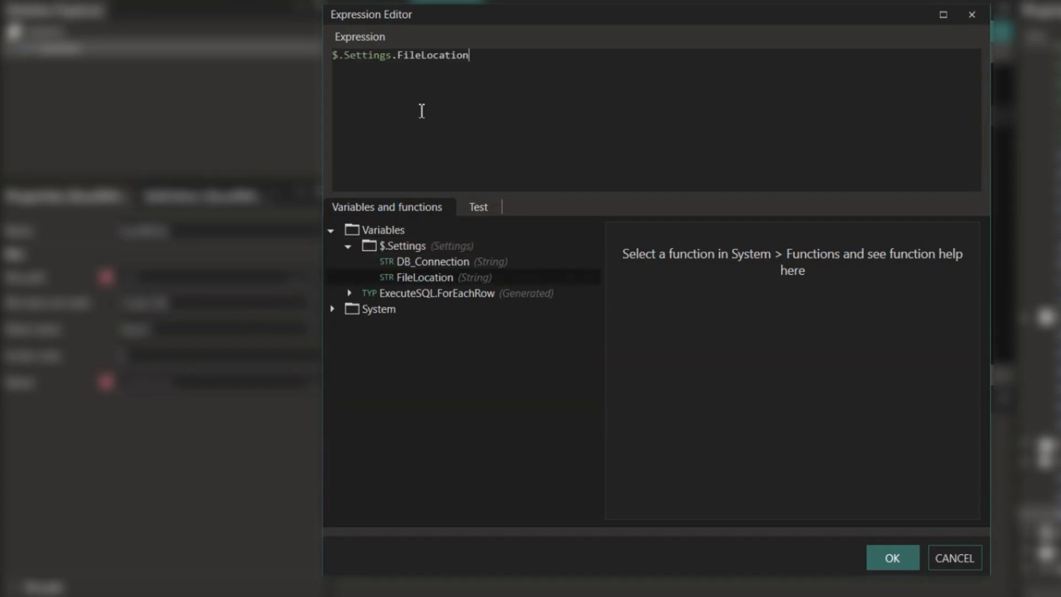
click(487, 57)
text(+"\\Excel_Export.)
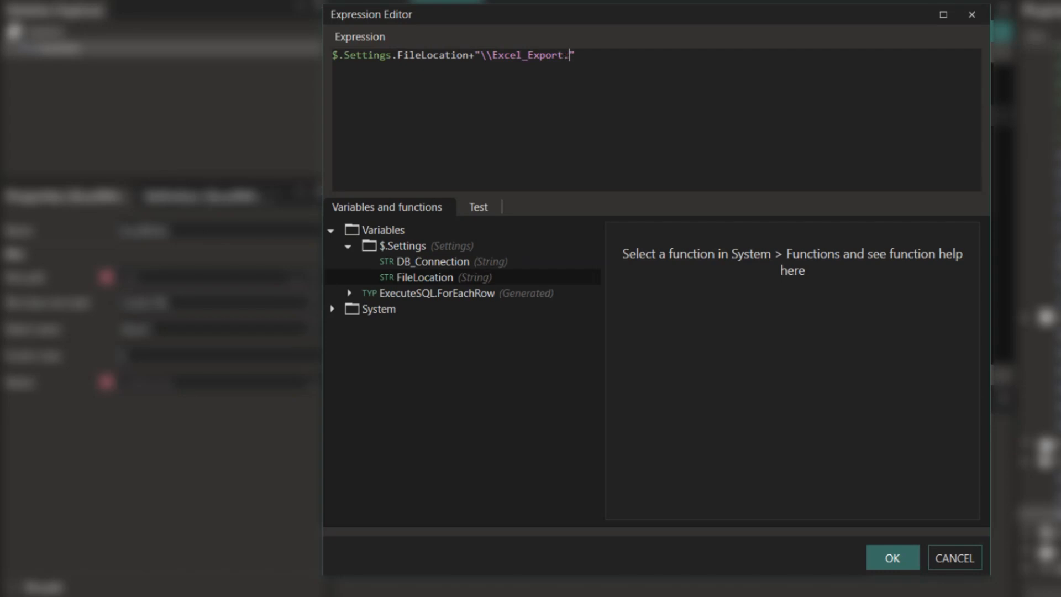
text(xlsx)
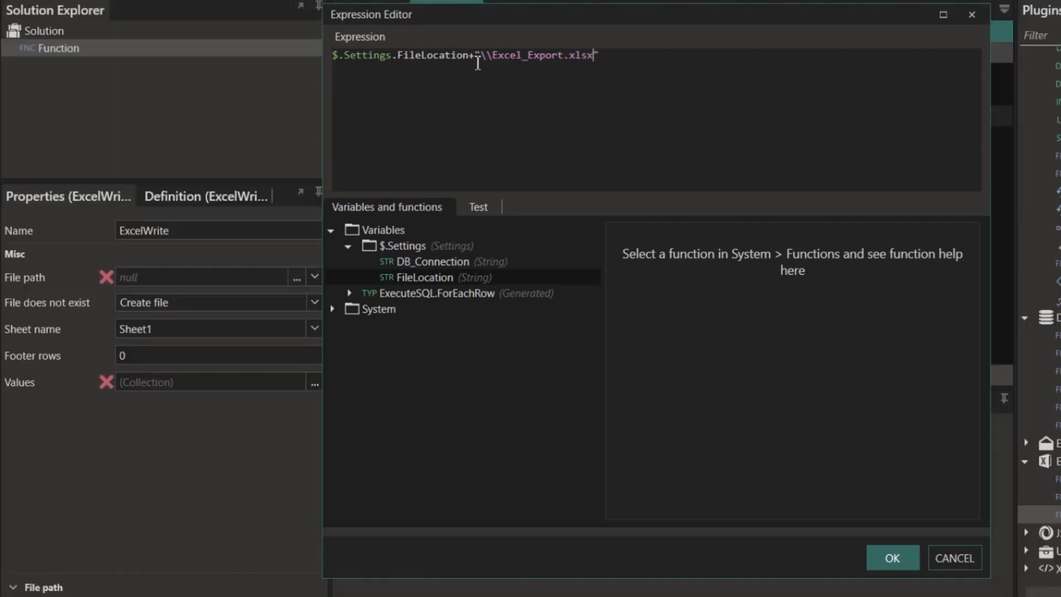
click(891, 558)
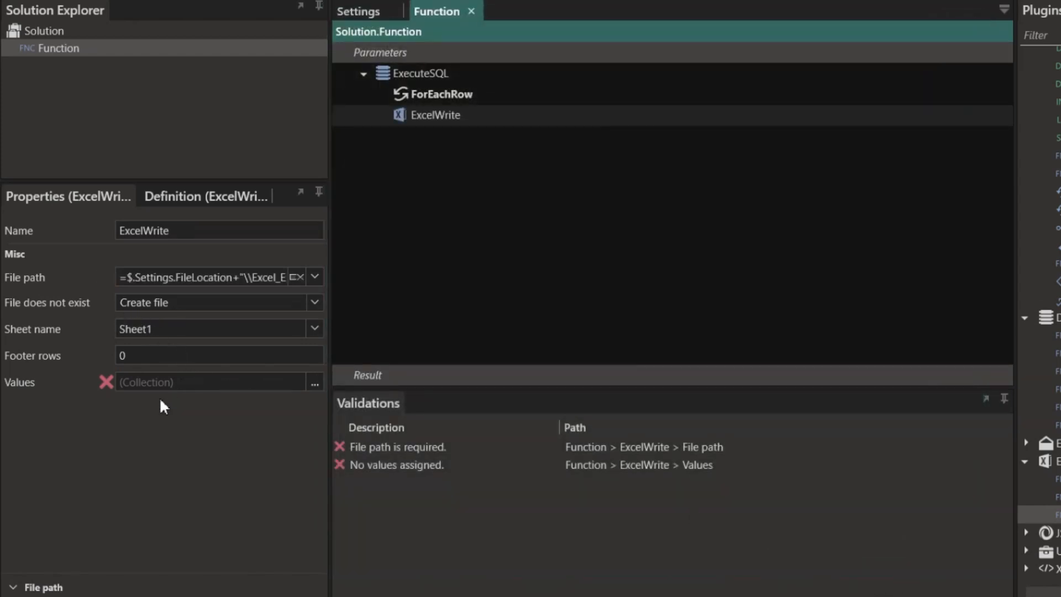
- Map columns A–D to the row's Id, Price, ProductName and QuiantityAvailable, and save
click(315, 384)
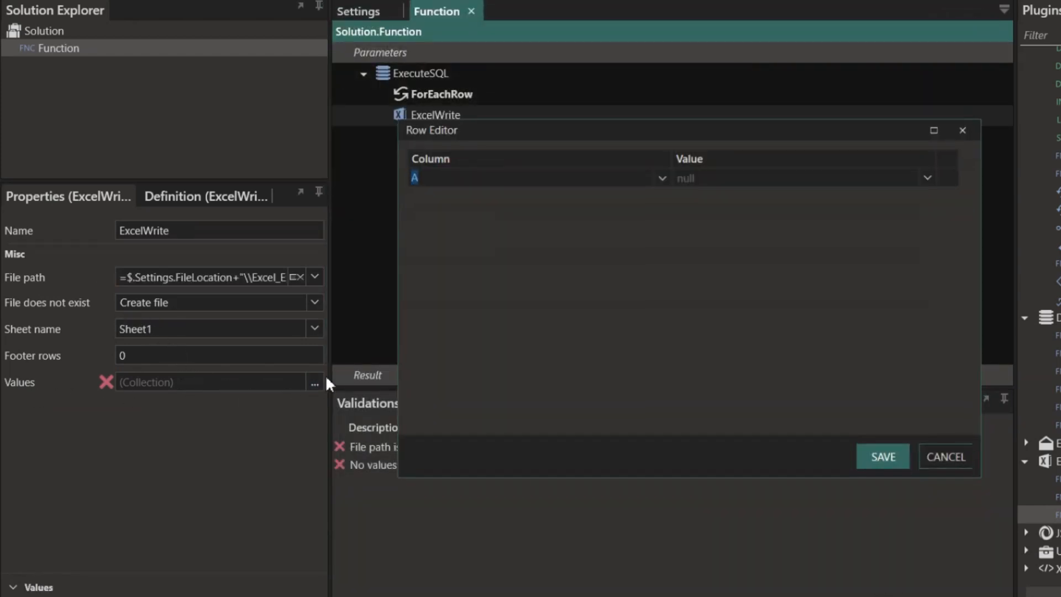
click(928, 178)
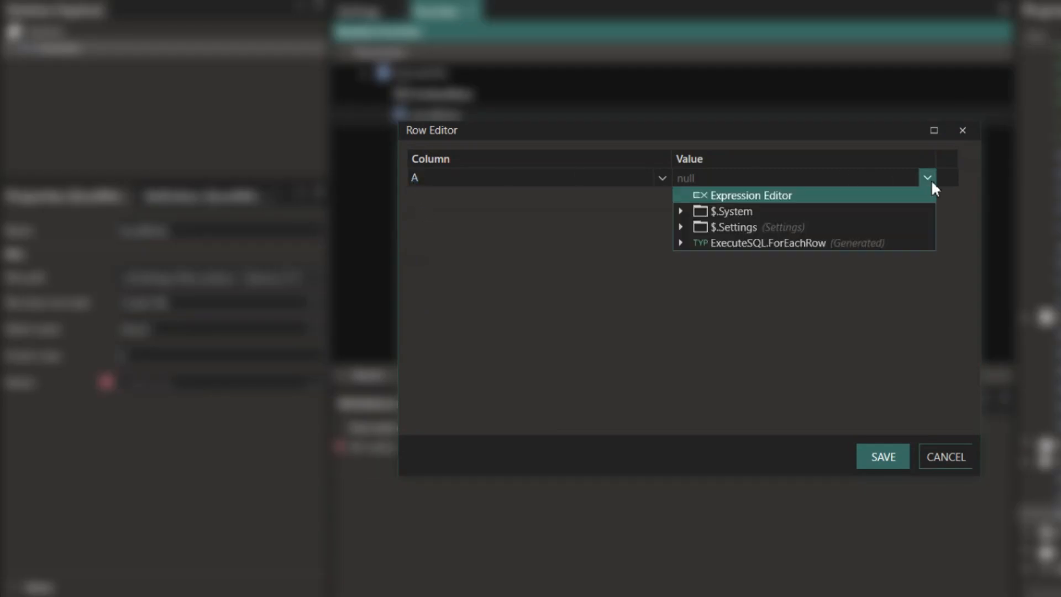
click(679, 244)
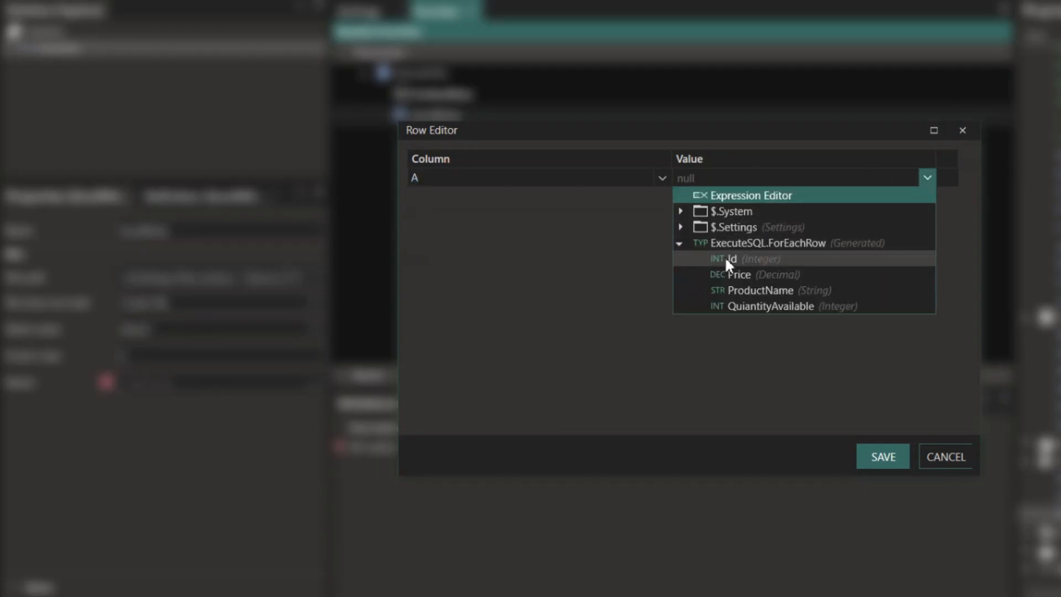
click(730, 258)
click(926, 197)
click(680, 261)
click(729, 292)
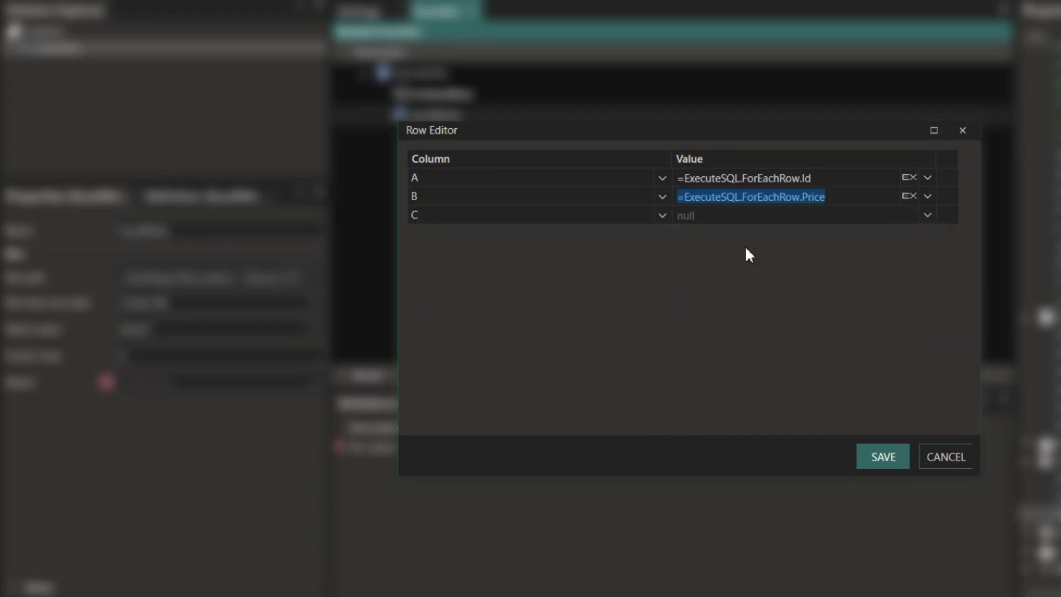
click(926, 214)
click(681, 279)
click(740, 327)
click(924, 234)
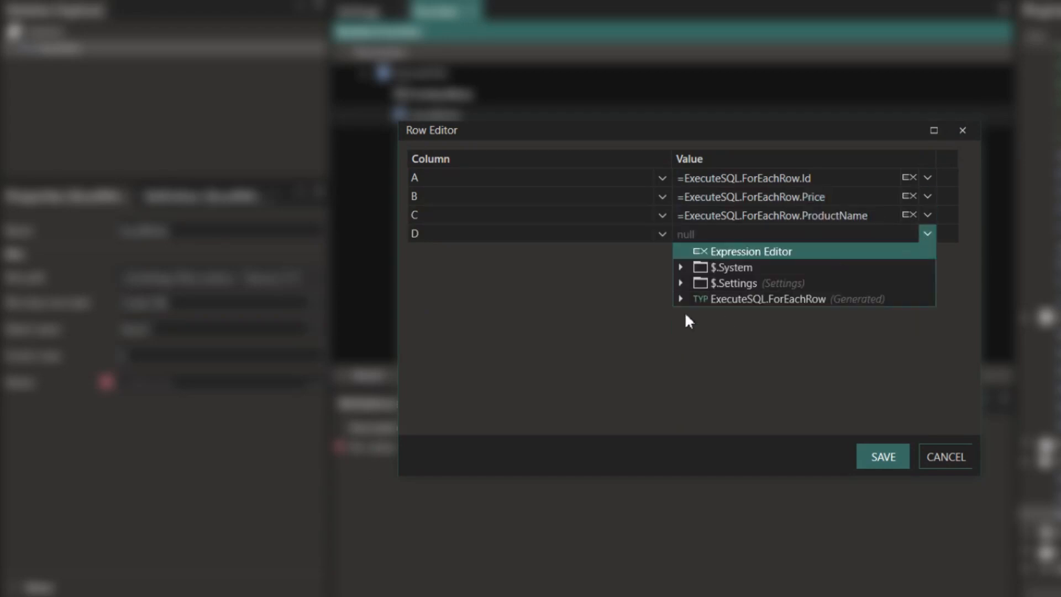
click(680, 310)
click(740, 365)
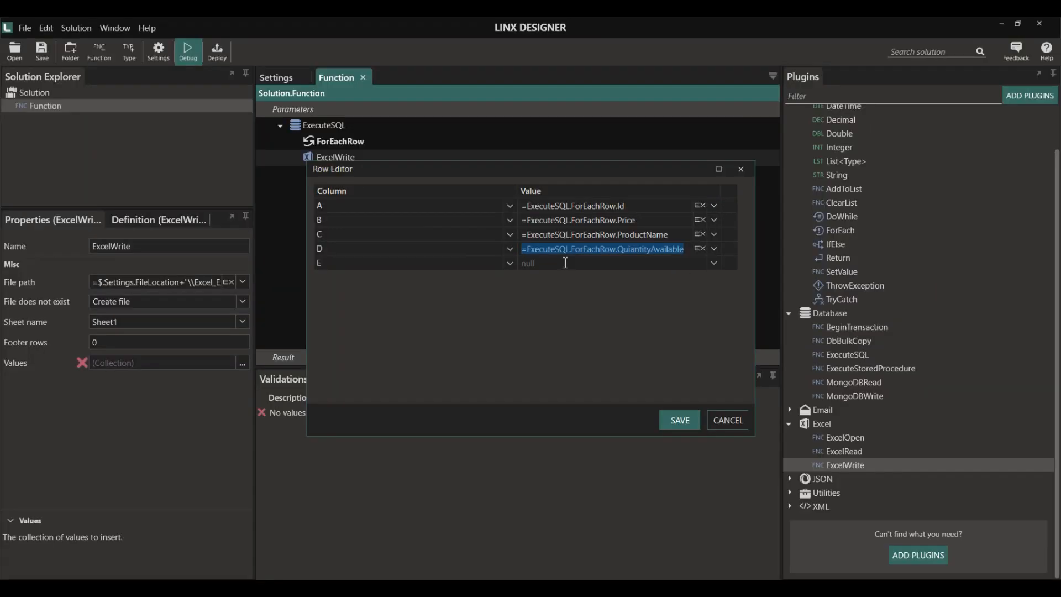
click(681, 425)
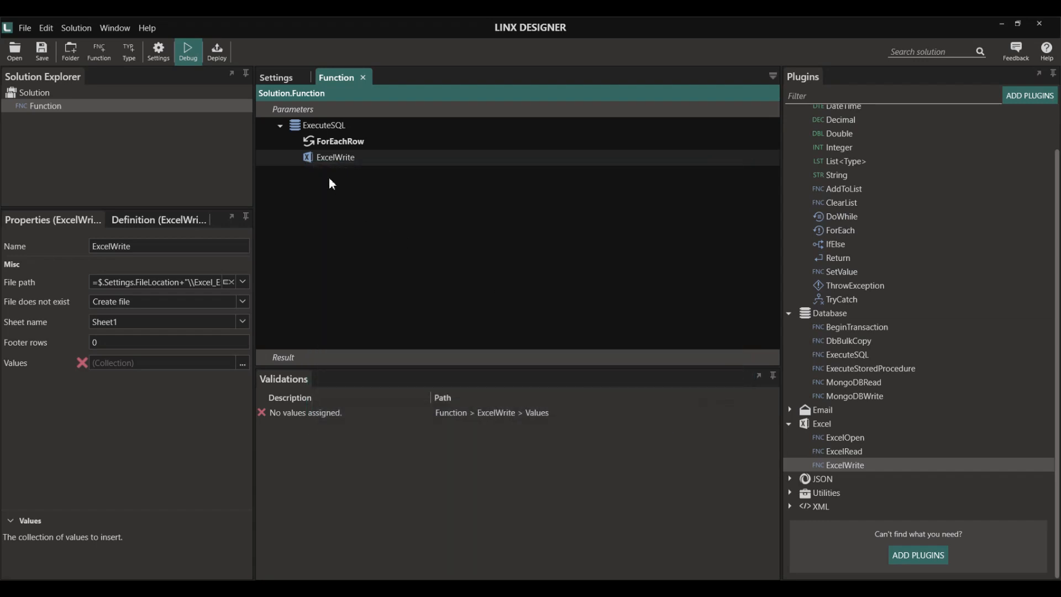
- Run the function in the debugger until ExcelWrite has executed three times
key(alt+Tab)
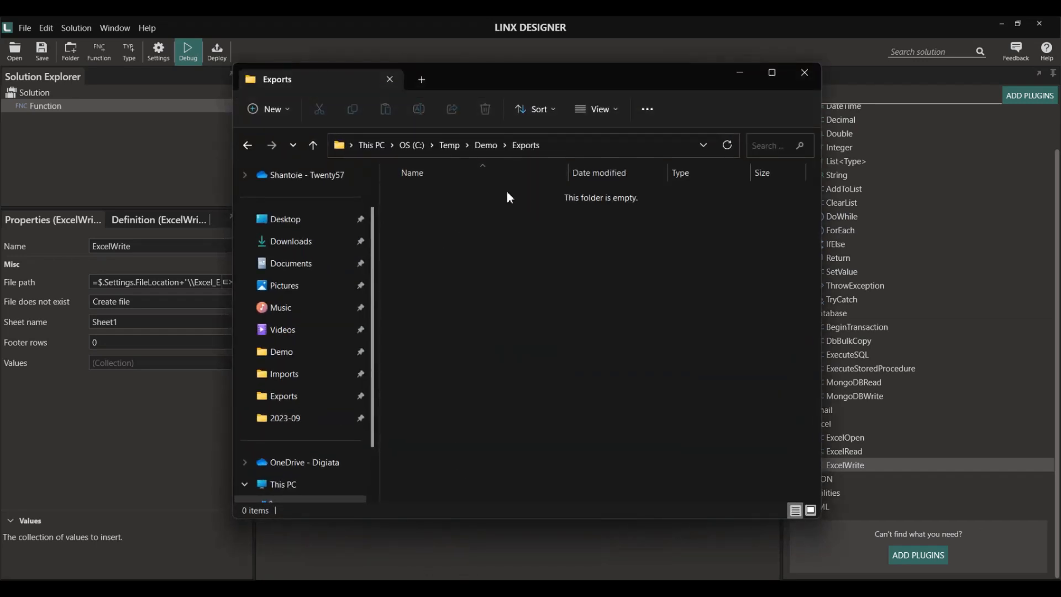
click(294, 32)
click(180, 53)
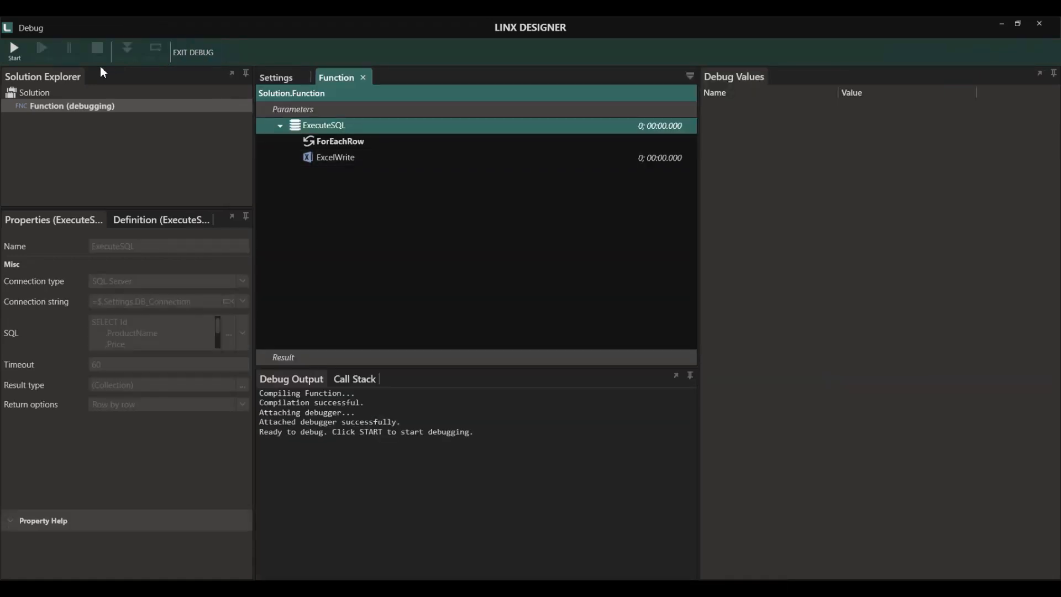
click(15, 57)
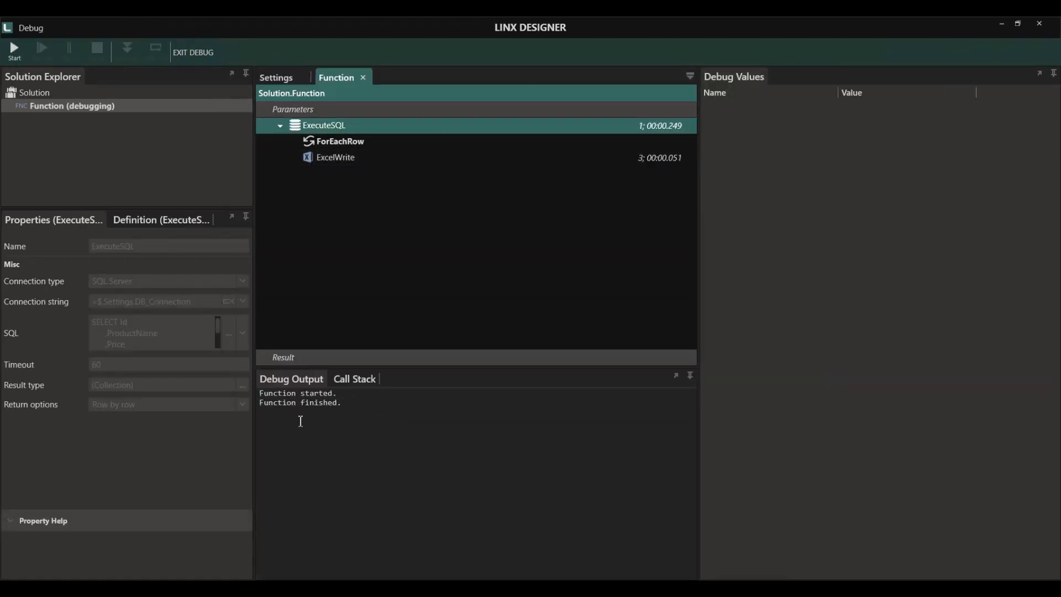
- Open Excel_Export.xlsx in Excel to check the three product rows, then close it
key(alt+Tab)
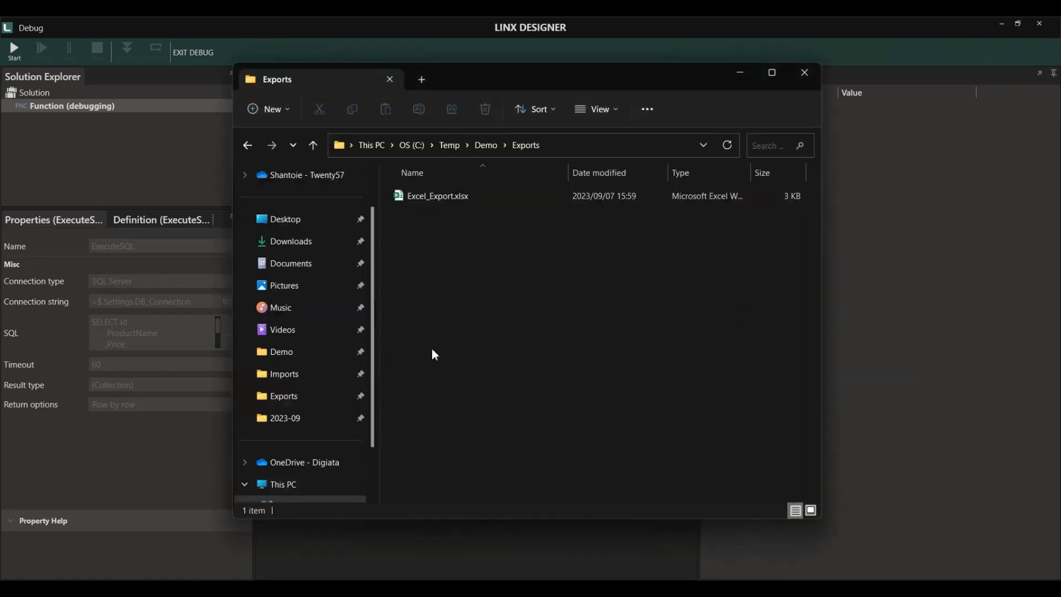
double_click(356, 176)
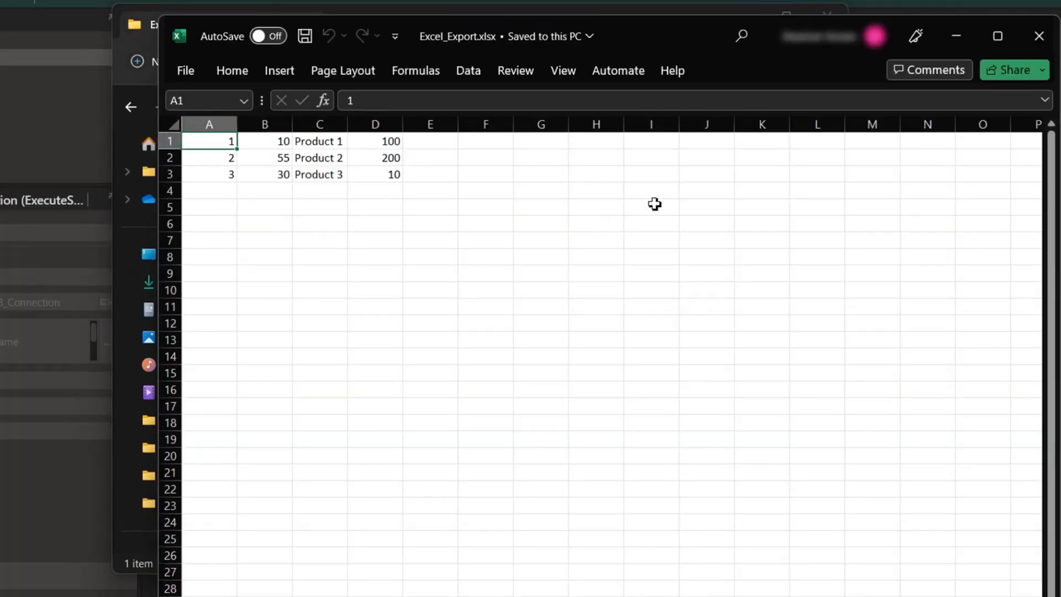
click(1036, 35)
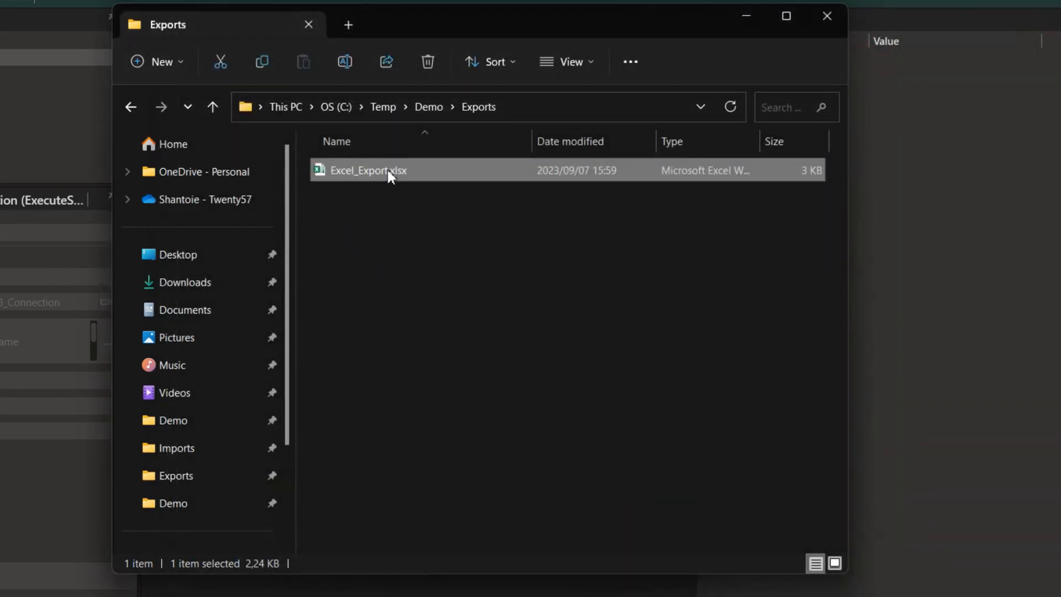
- Delete Excel_Export.xlsx from the Exports folder
click(440, 235)
click(355, 171)
key(Delete)
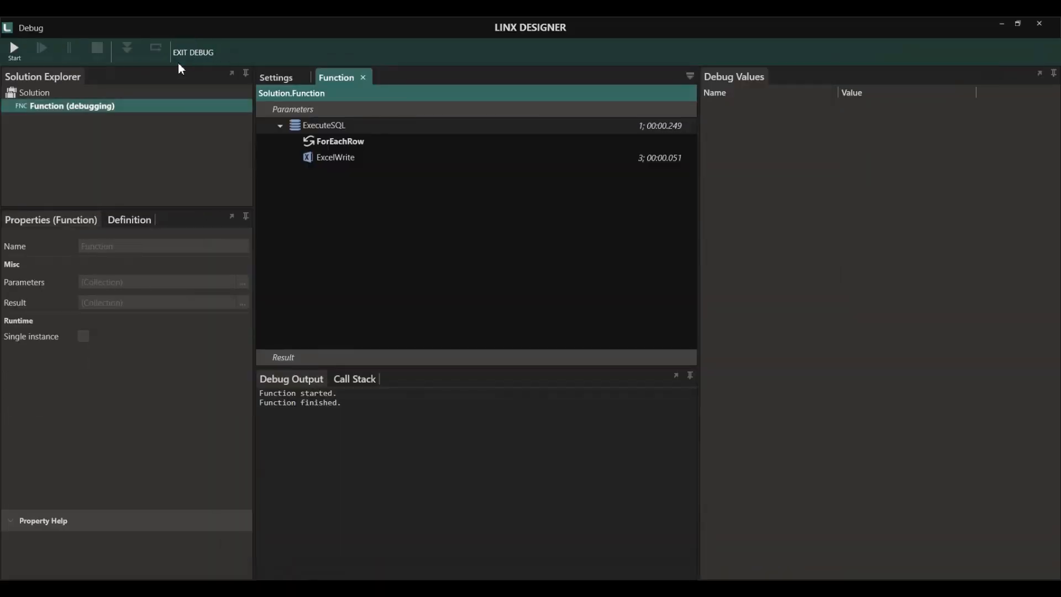
- Set ExcelWrite to copy a template when the output file is missing
click(179, 65)
click(336, 158)
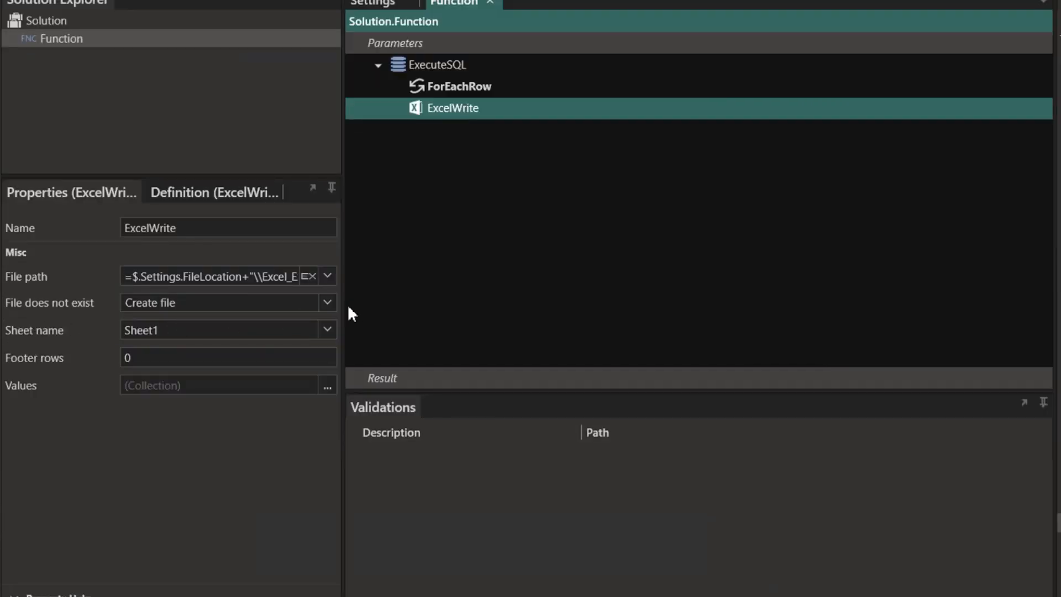
click(327, 303)
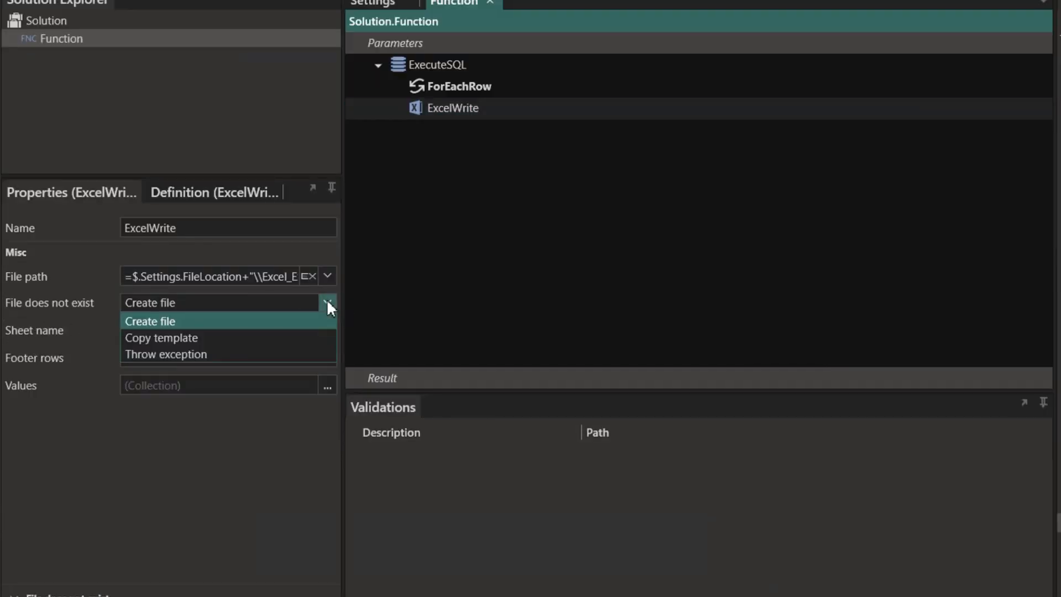
click(178, 337)
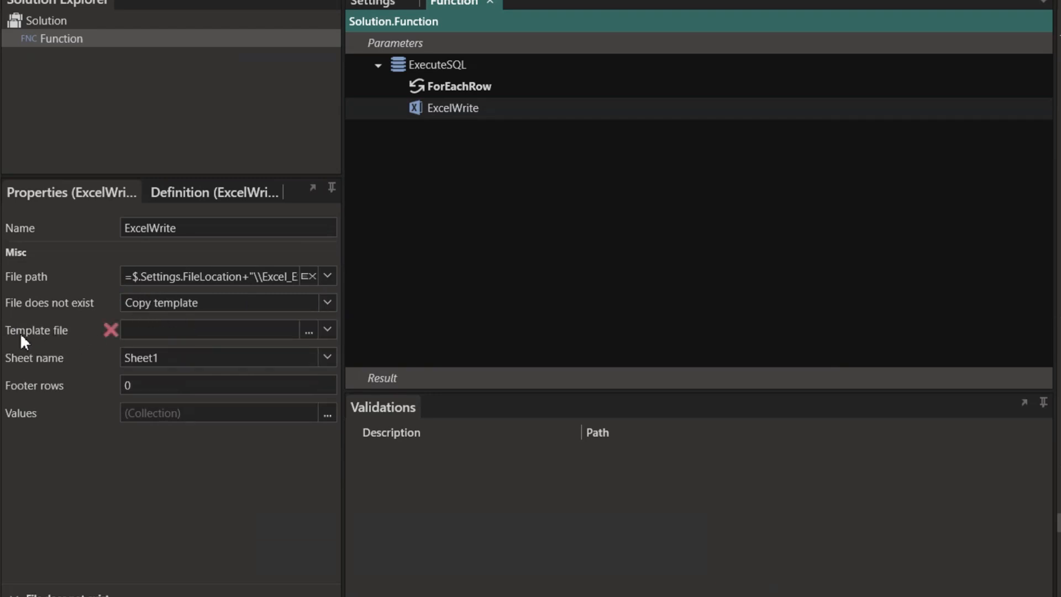
click(328, 330)
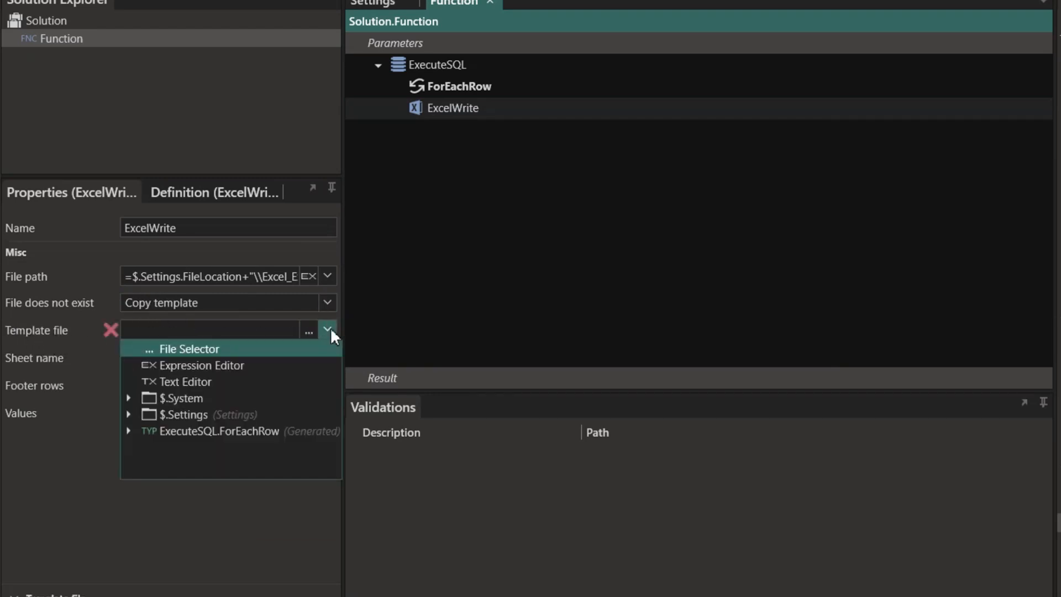
click(329, 329)
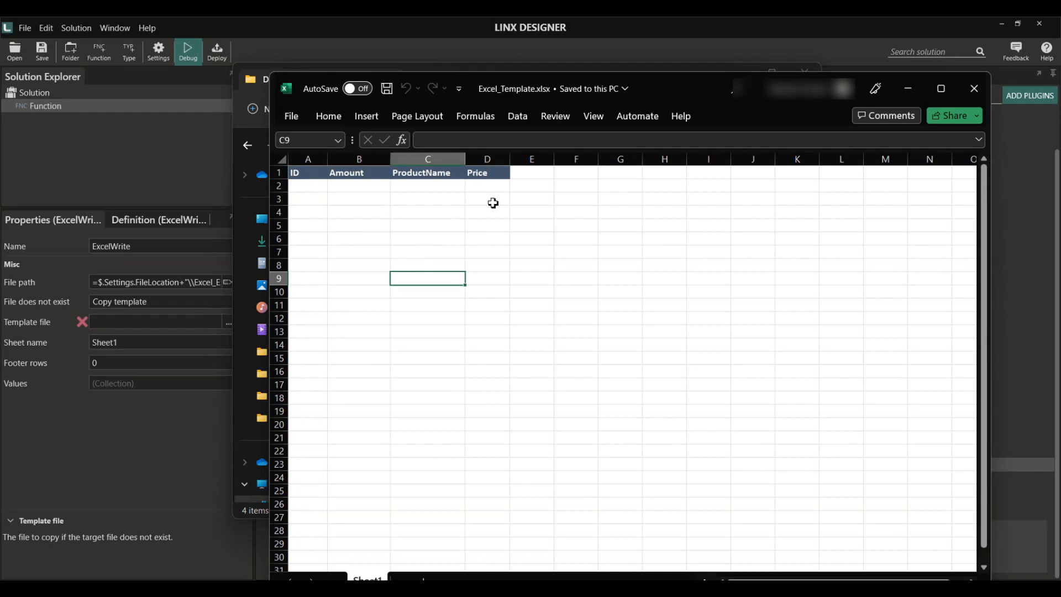
- Set ExcelWrite's template file to C:\Temp\Demo\Excel_Template.xlsx and compile the function for debugging
click(974, 88)
double_click(429, 199)
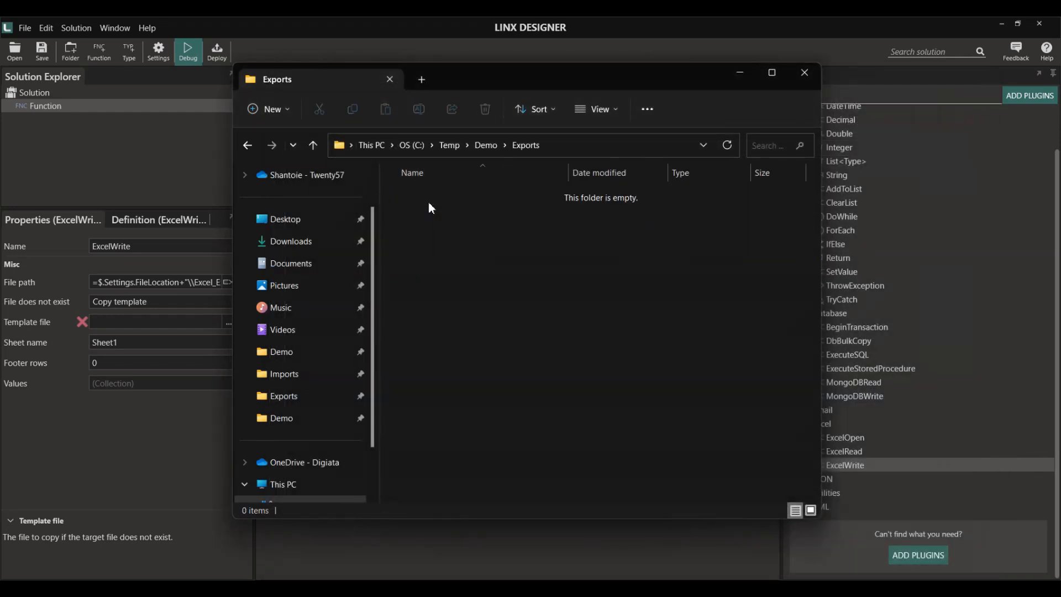
click(221, 189)
click(339, 158)
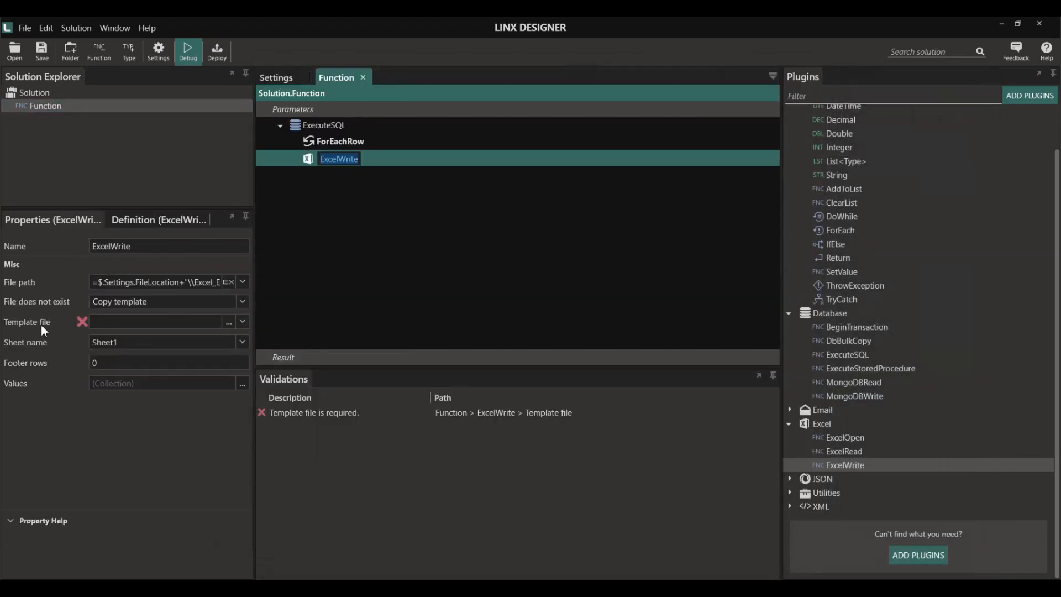
click(235, 322)
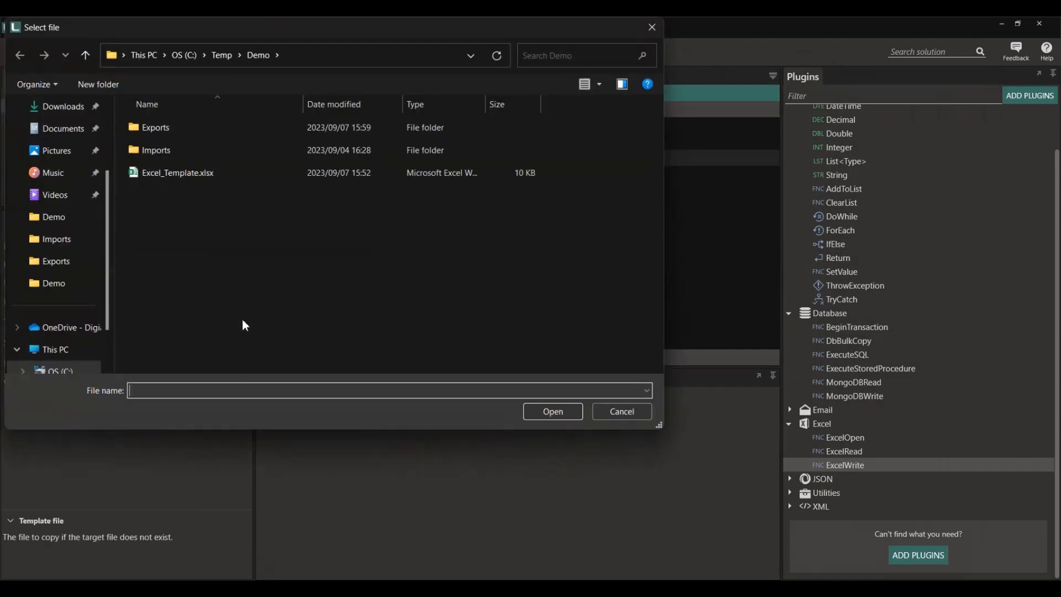
click(170, 174)
click(552, 411)
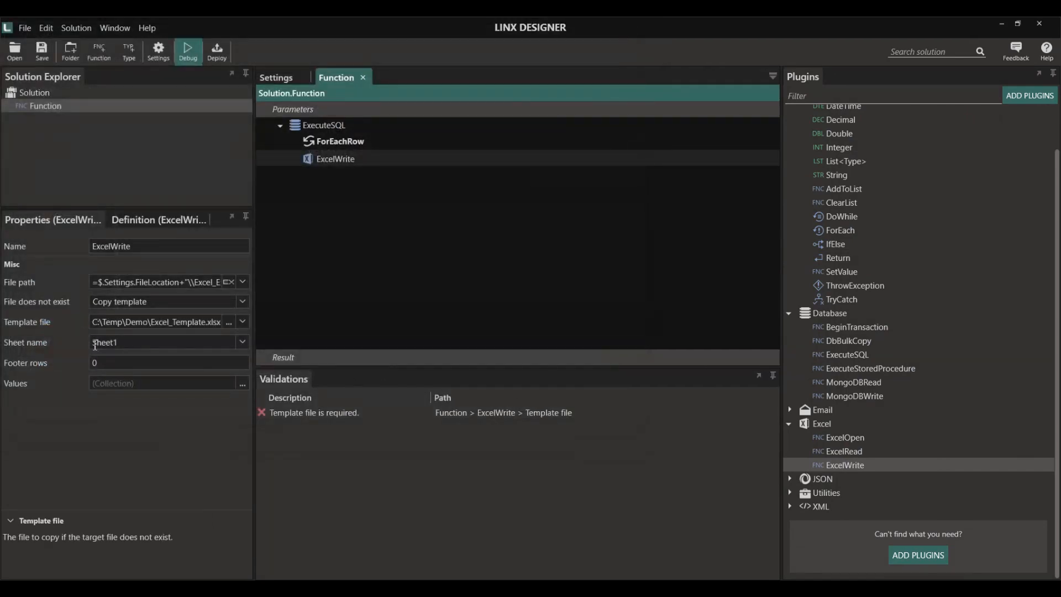
click(190, 54)
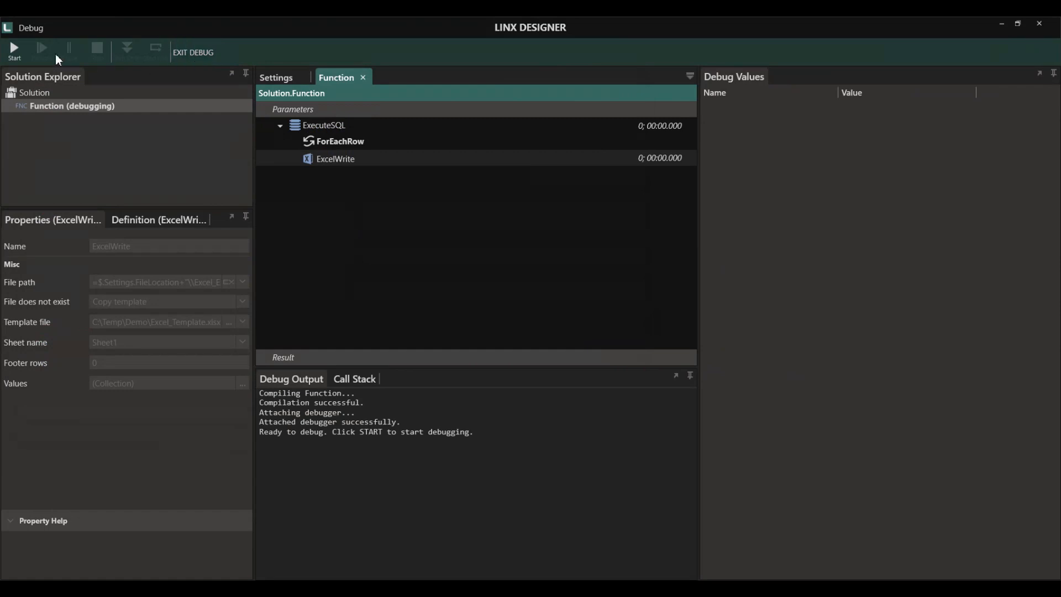
- Run the function, confirm Excel_Export.xlsx holds the three product rows, then exit debug mode
click(14, 51)
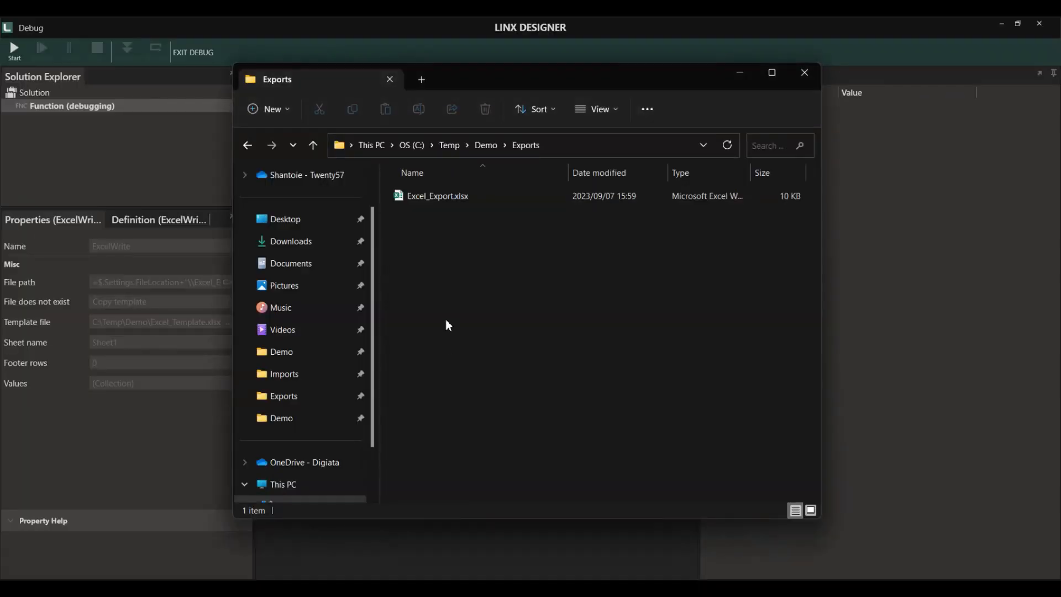
click(430, 204)
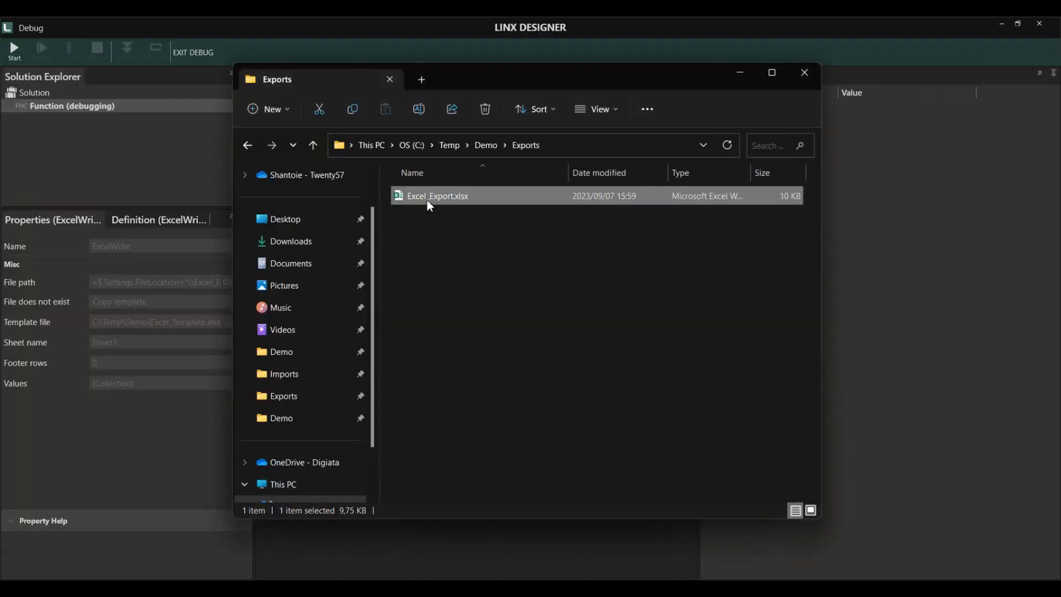
double_click(428, 203)
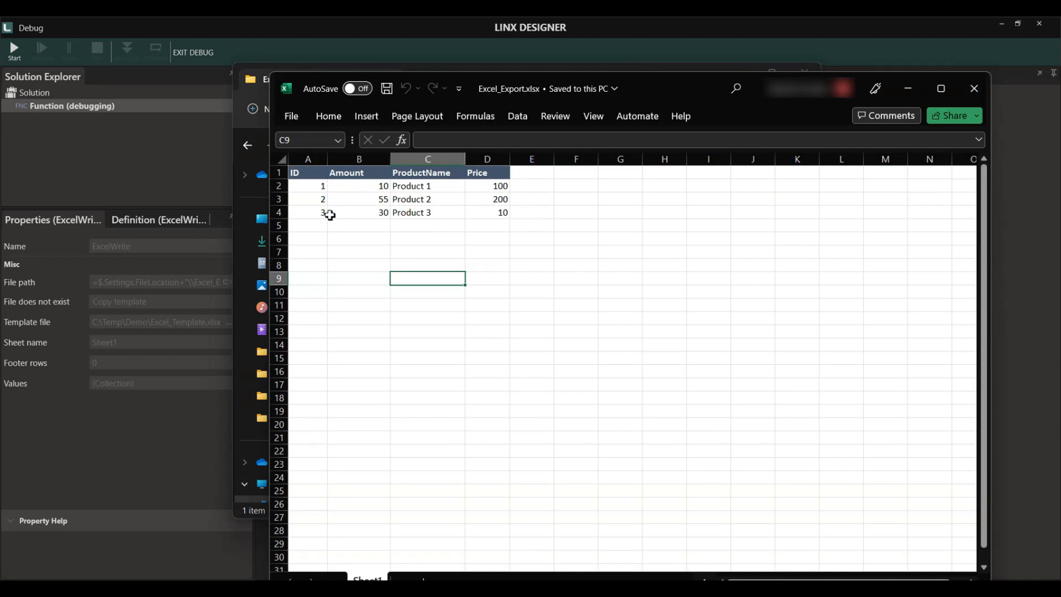
click(973, 90)
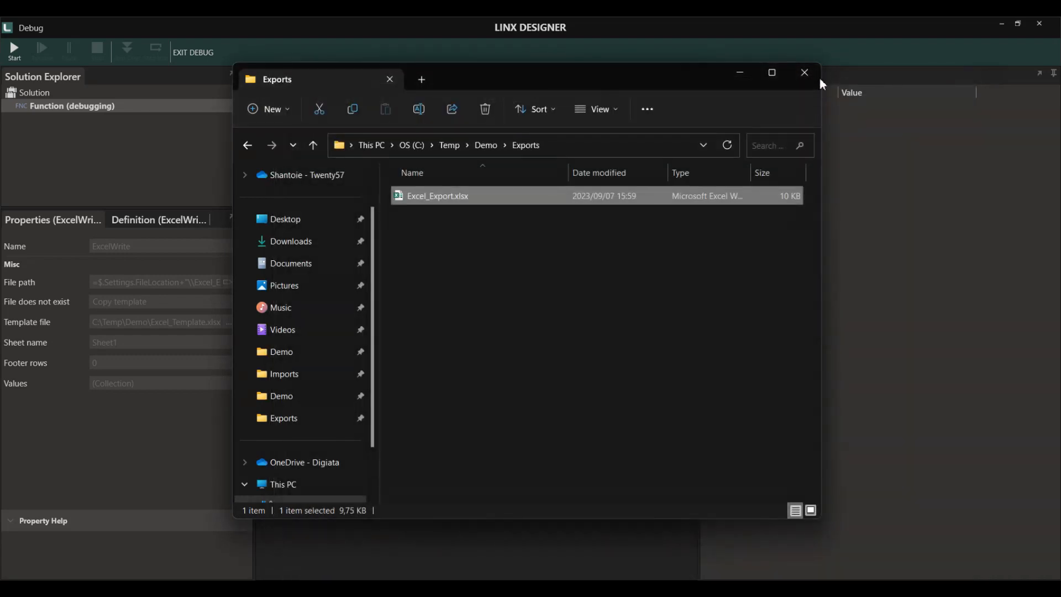
click(805, 72)
click(185, 51)
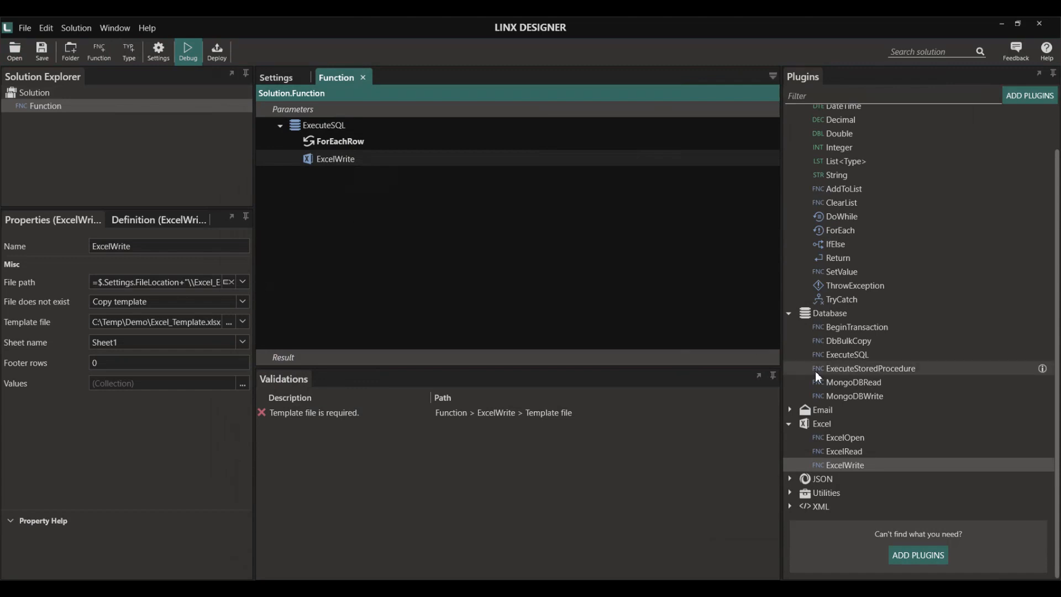
- Add the File plugin to the solution from the plugin list
click(790, 410)
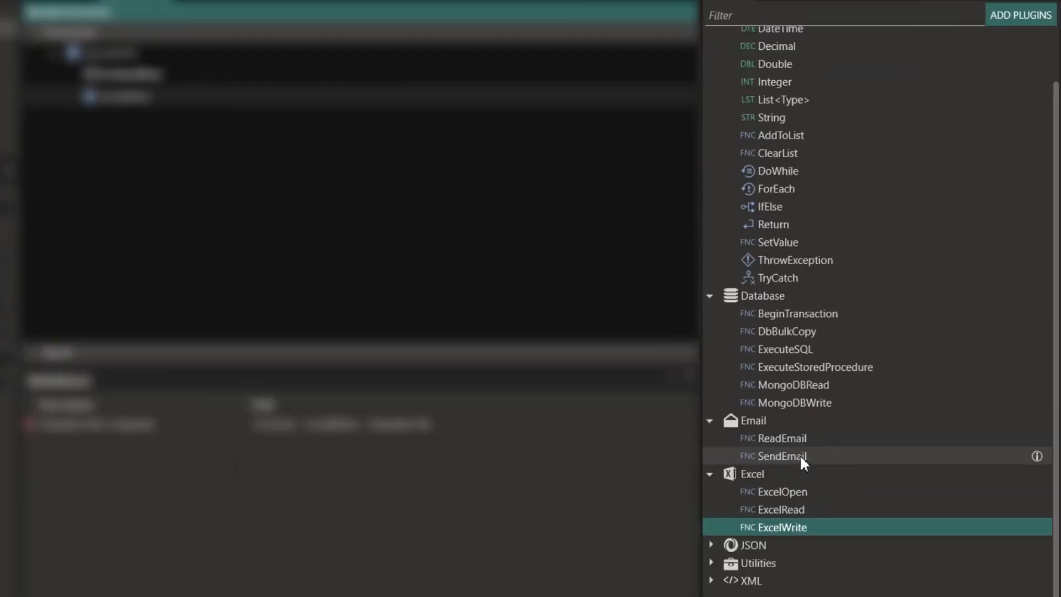
drag(813, 460, 579, 320)
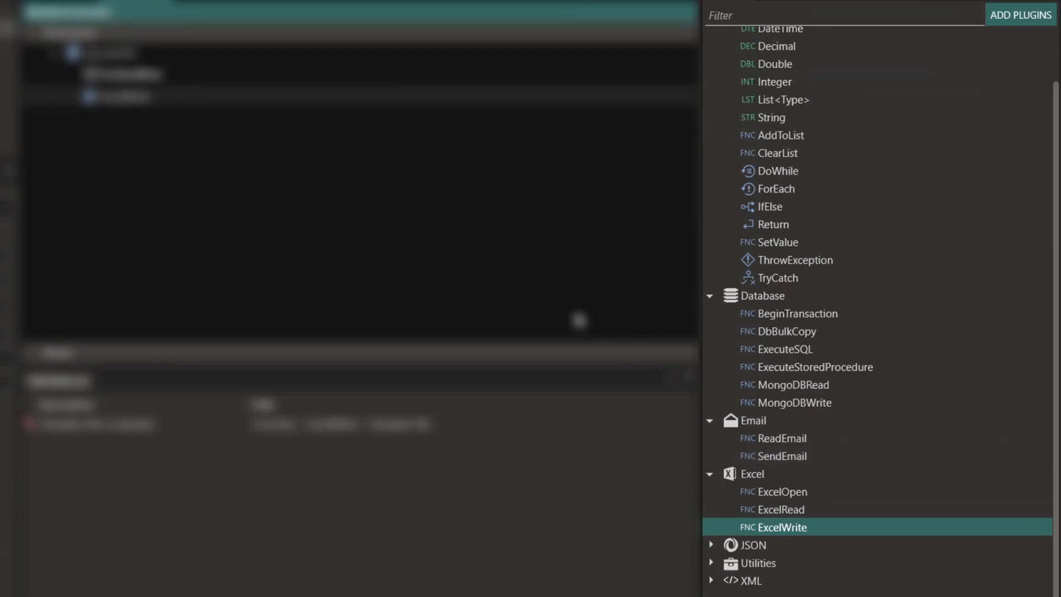
scroll(883, 368, up, 2)
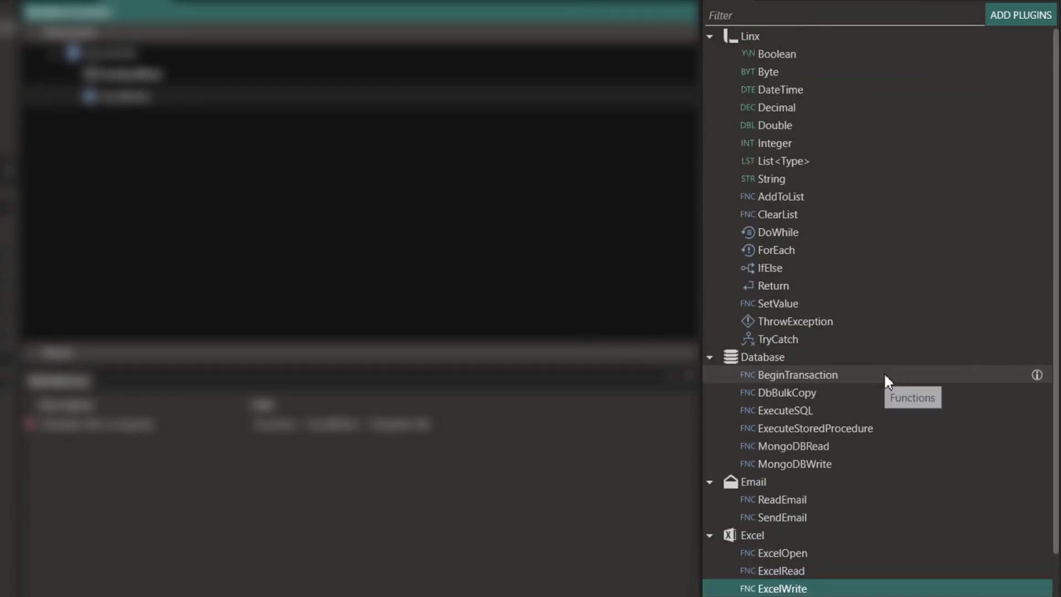
scroll(898, 387, down, 2)
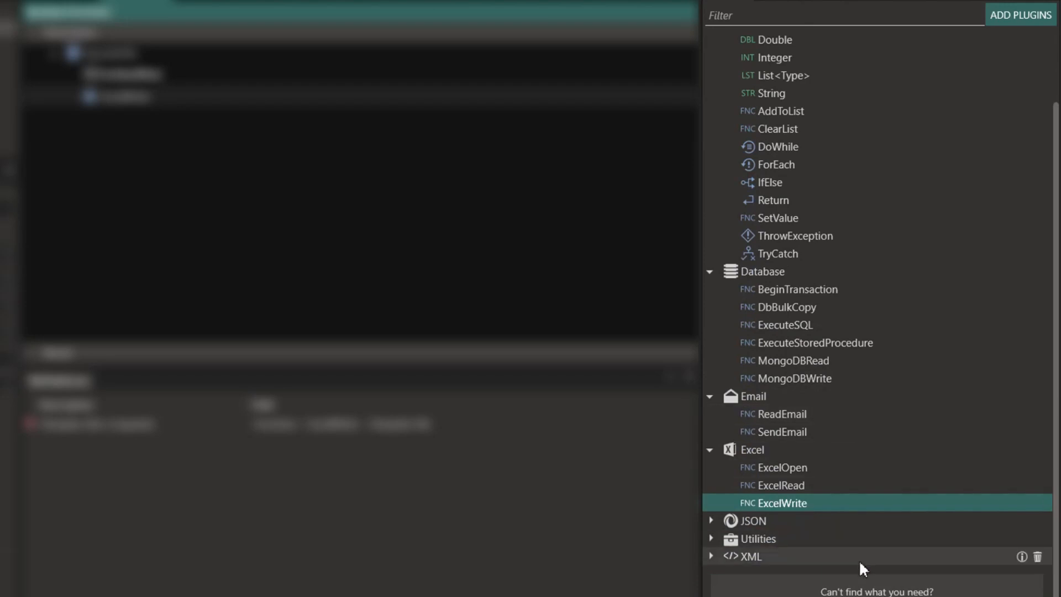
click(863, 589)
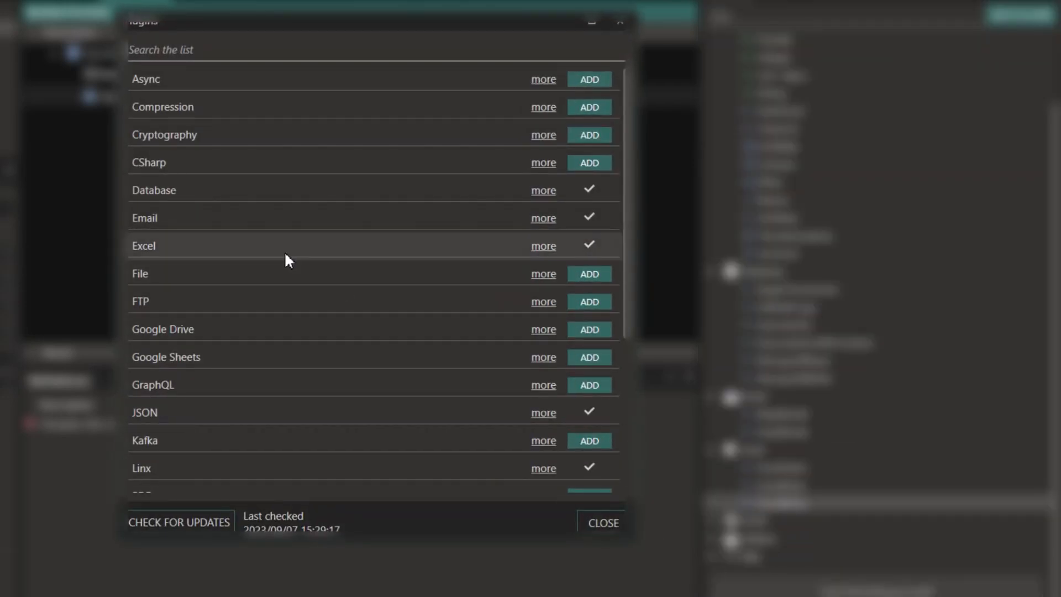
click(589, 274)
click(620, 21)
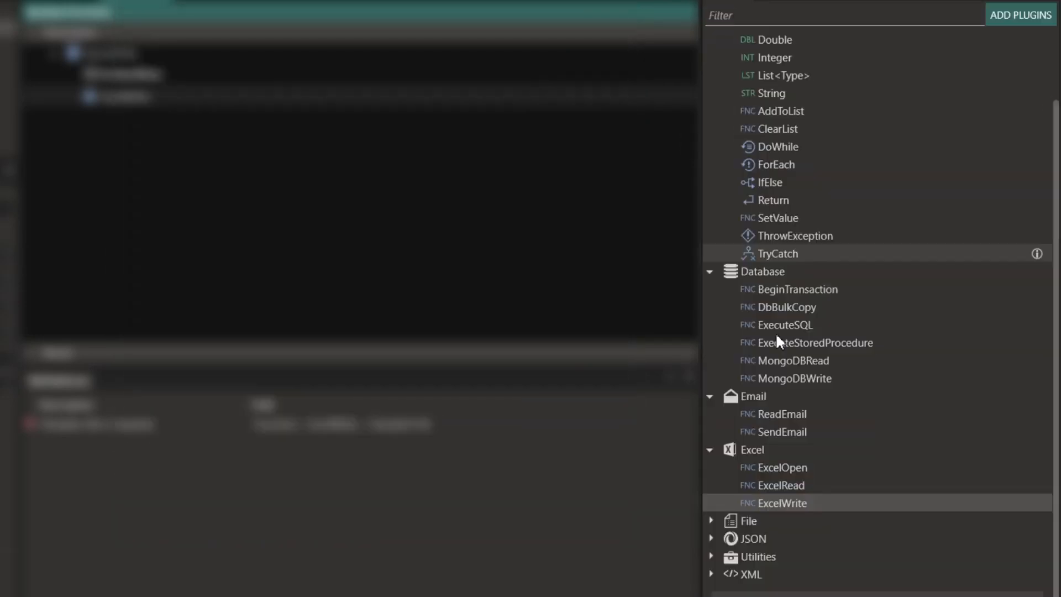
- Expand the File and JSON function categories in the Plugins panel
click(711, 487)
scroll(829, 502, down, 4)
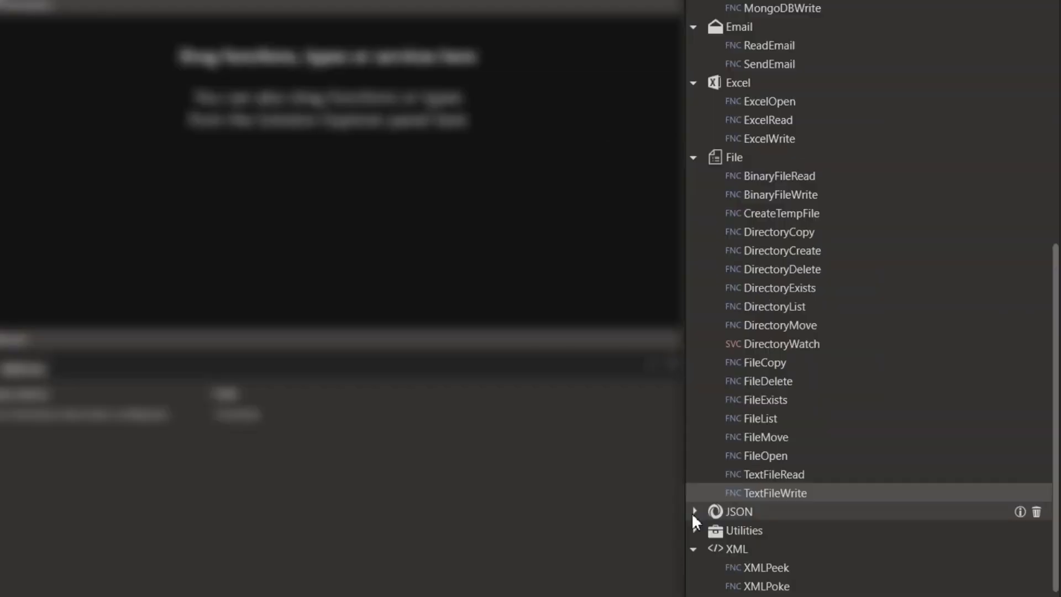
click(789, 484)
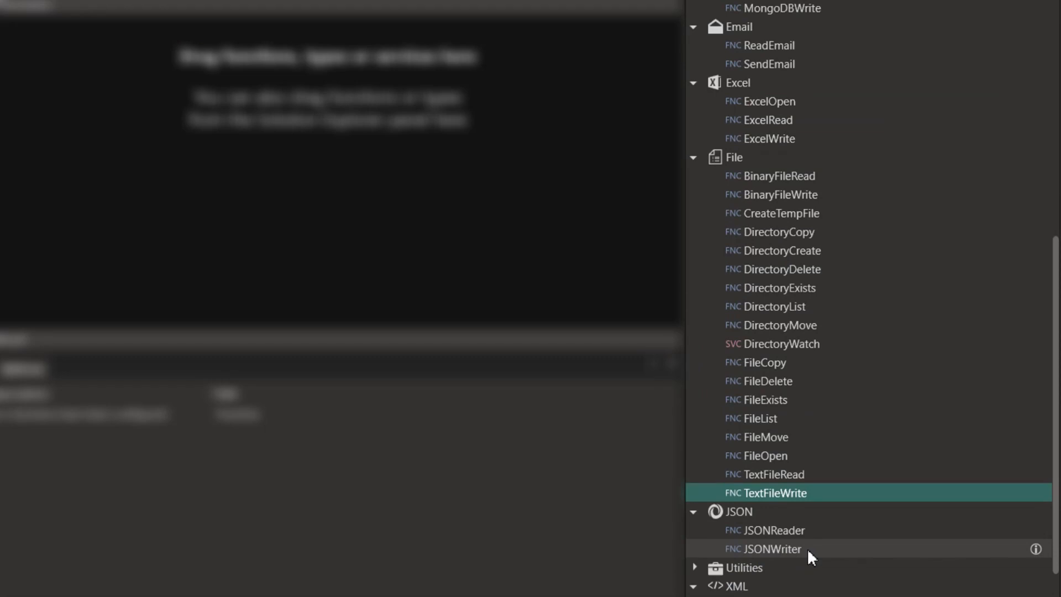
- Add an ExecuteSQL step using the $.Settings.DB_Connection connection string
scroll(808, 548, up, 3)
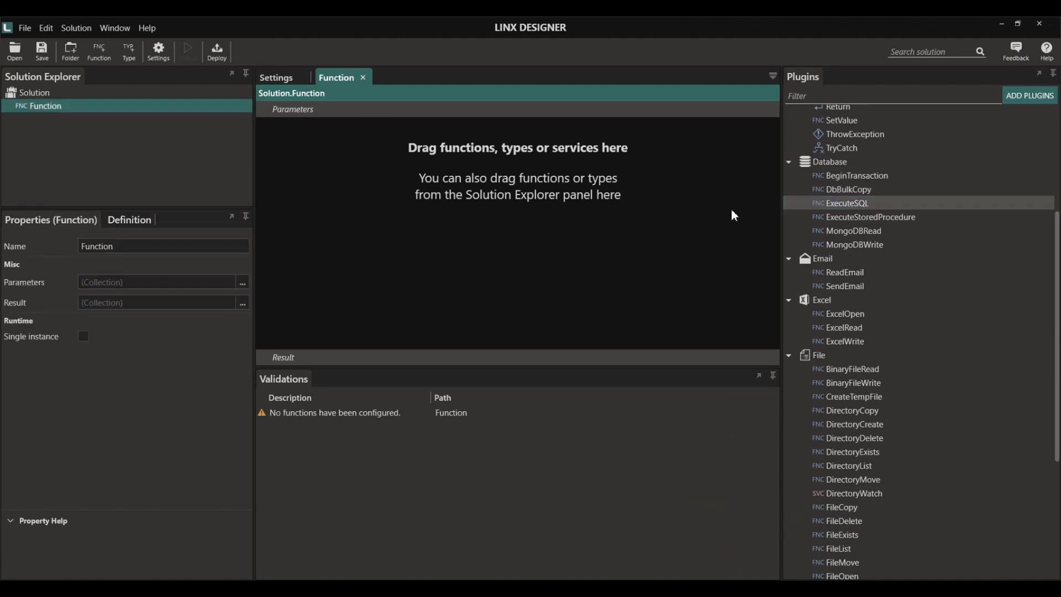
drag(777, 130, 699, 125)
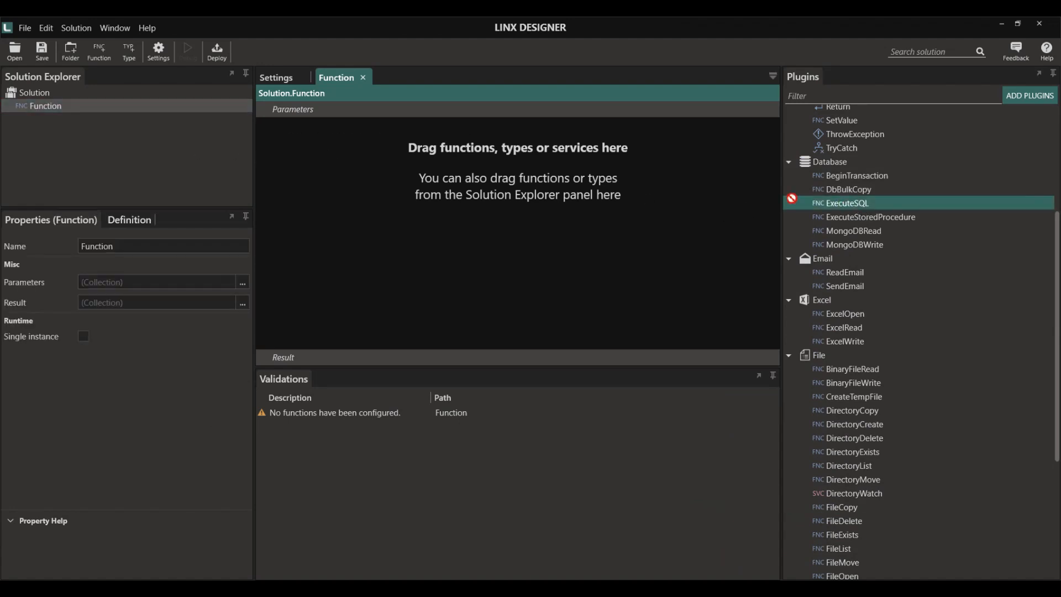
drag(792, 199, 363, 175)
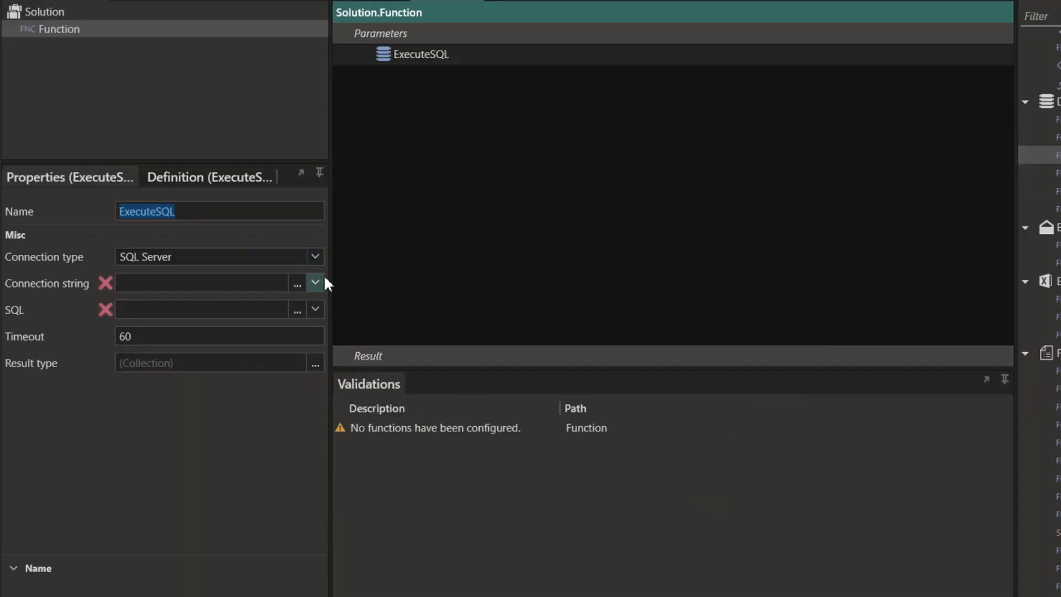
click(321, 281)
click(123, 366)
click(174, 382)
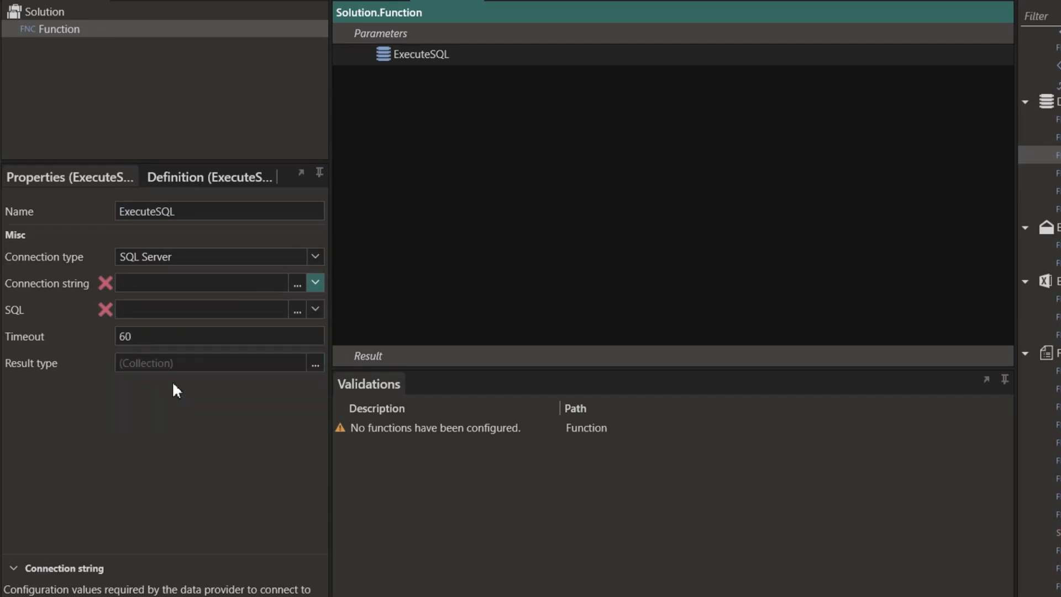
- Generate, test and save a SELECT query on dbo.ReadProducts, returning results as a list of rows
click(297, 310)
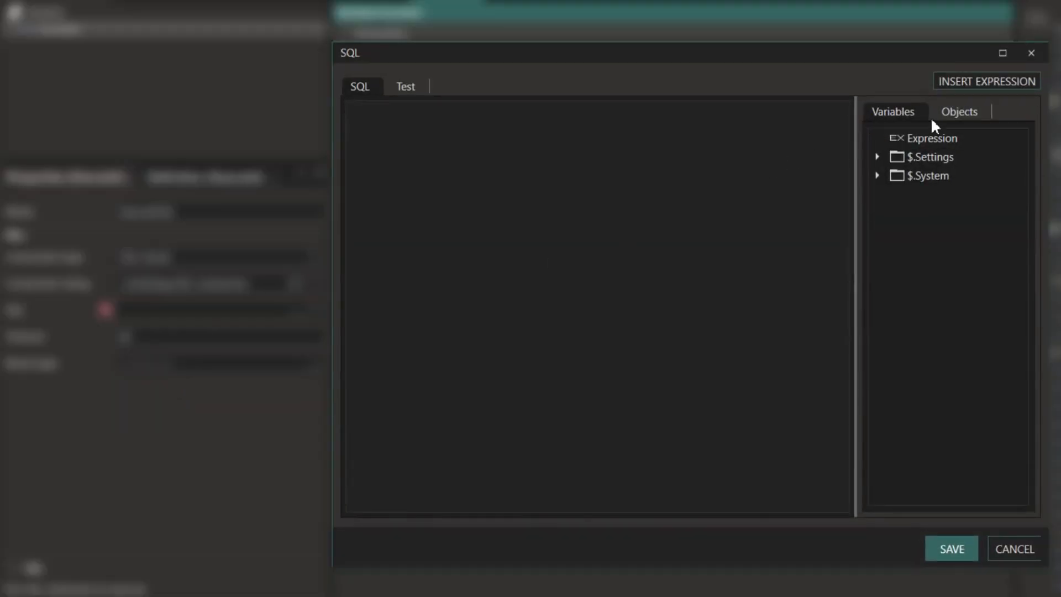
click(957, 115)
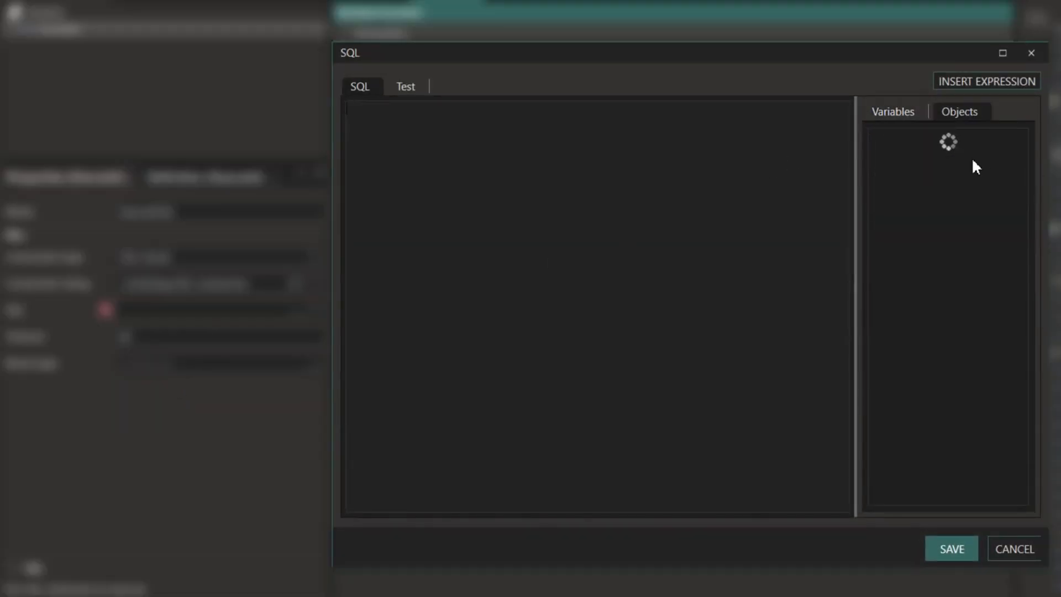
click(876, 137)
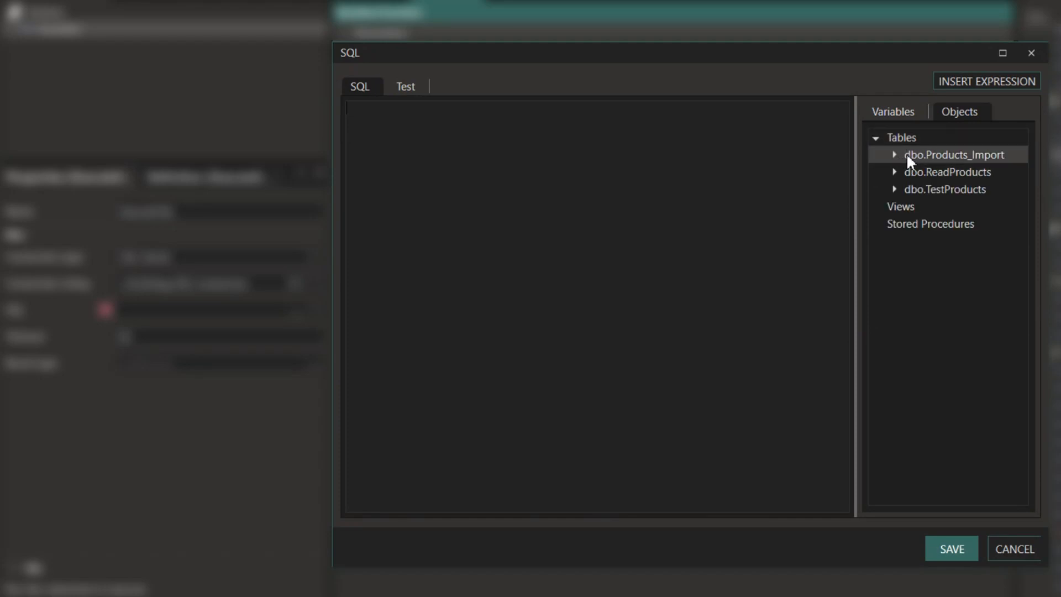
right_click(911, 155)
click(914, 172)
right_click(960, 176)
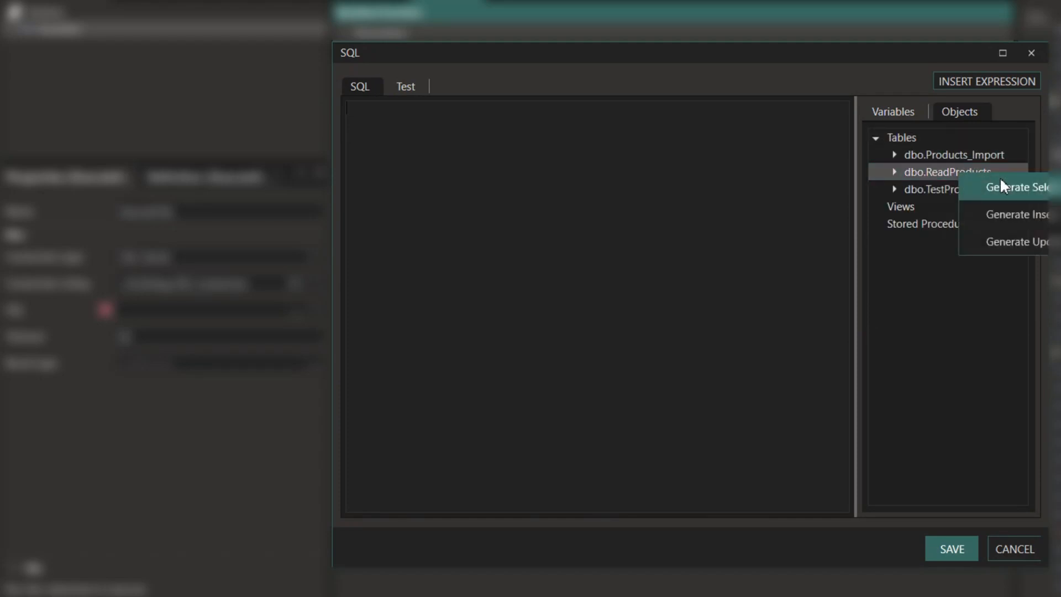
click(1015, 186)
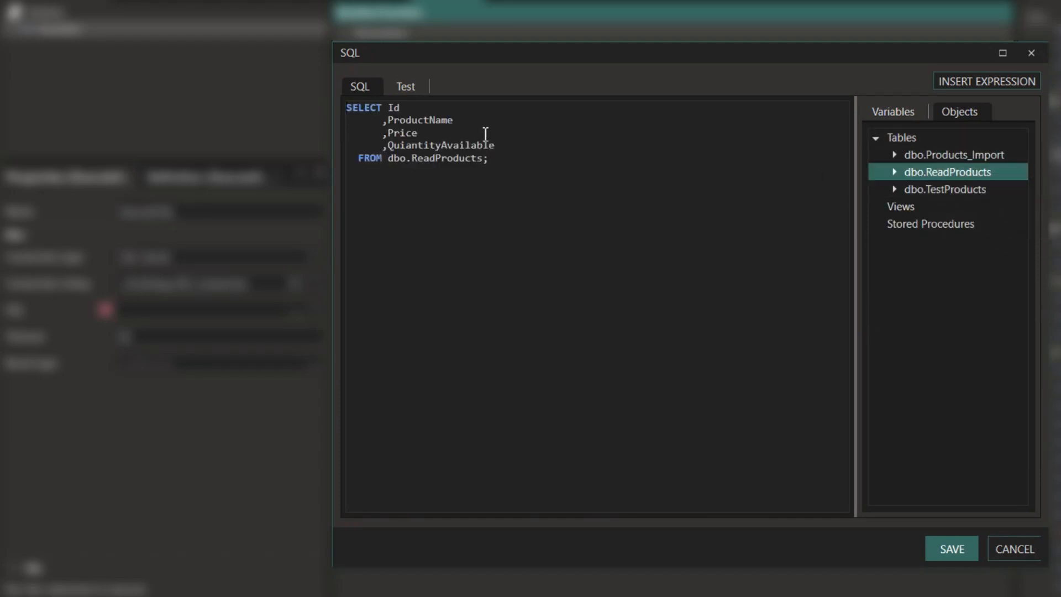
click(415, 88)
click(423, 155)
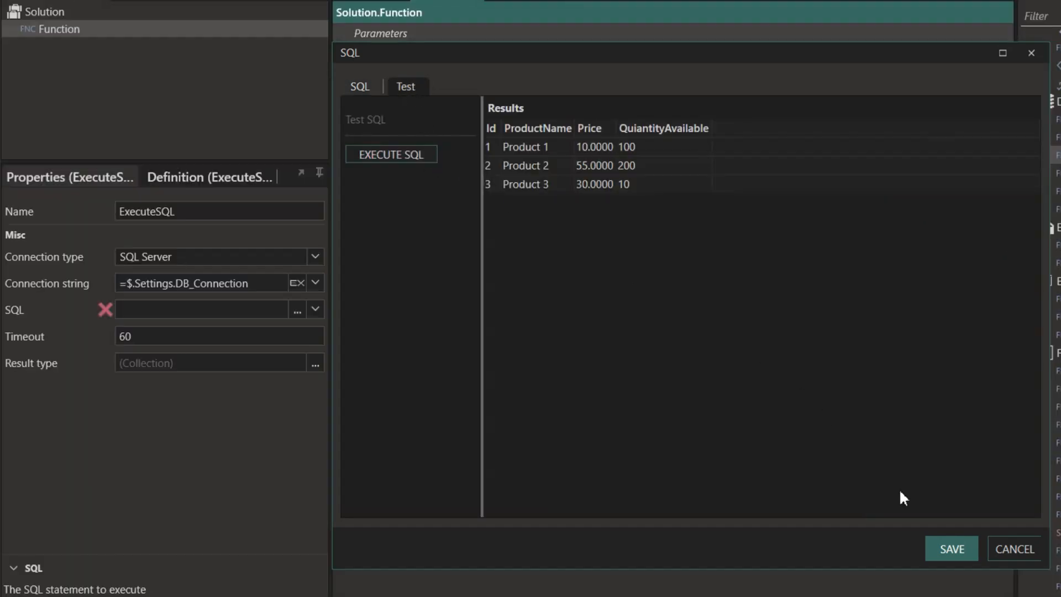
click(951, 550)
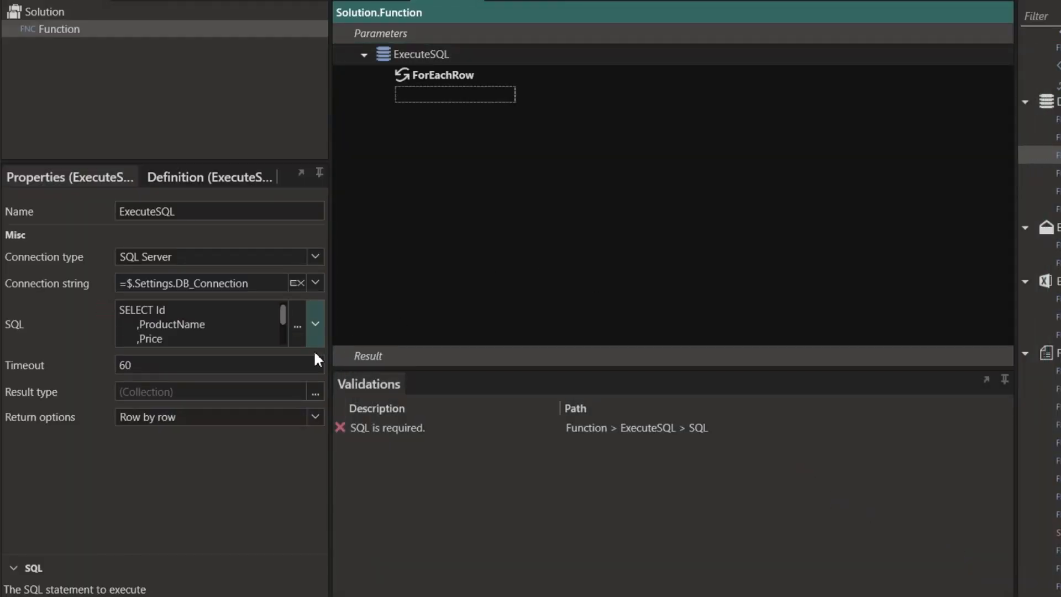
click(315, 417)
click(191, 466)
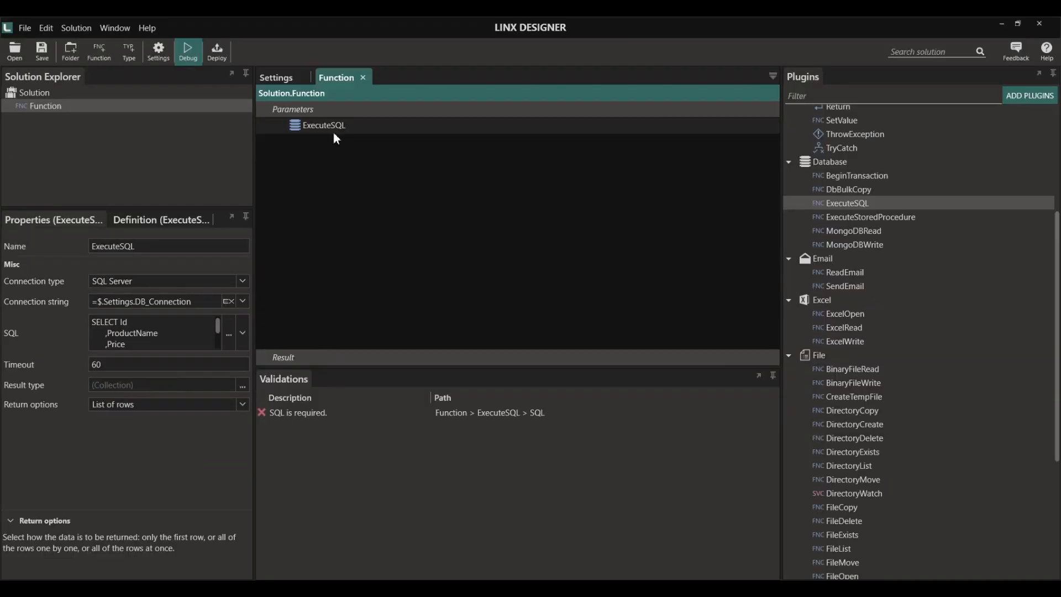
- Add a TextFileWrite step with file path $.Settings.FileLocation+"\\JSON_Export.json"
scroll(878, 359, down, 4)
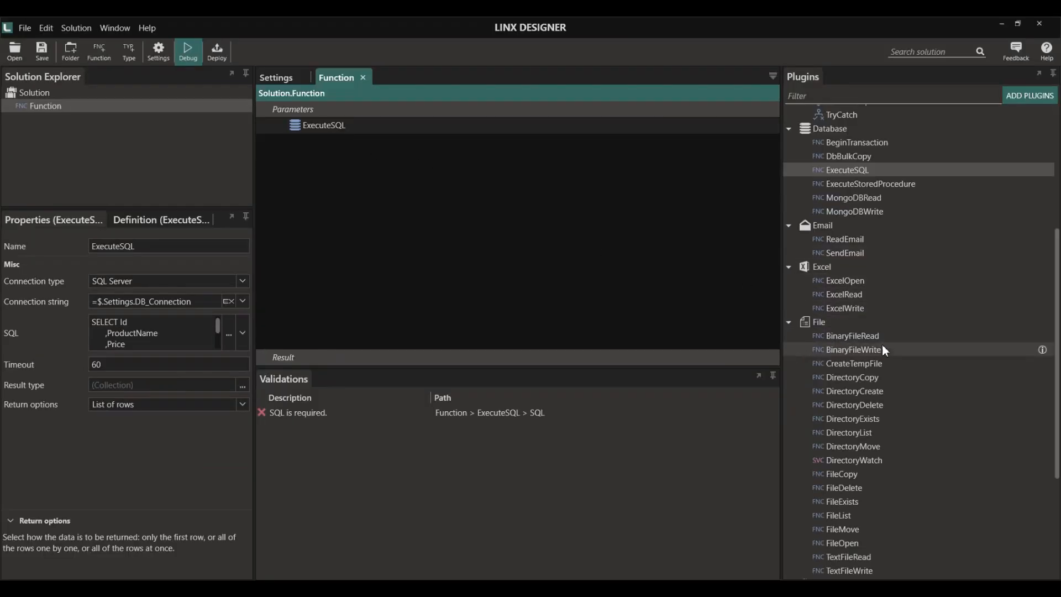
drag(865, 439, 309, 158)
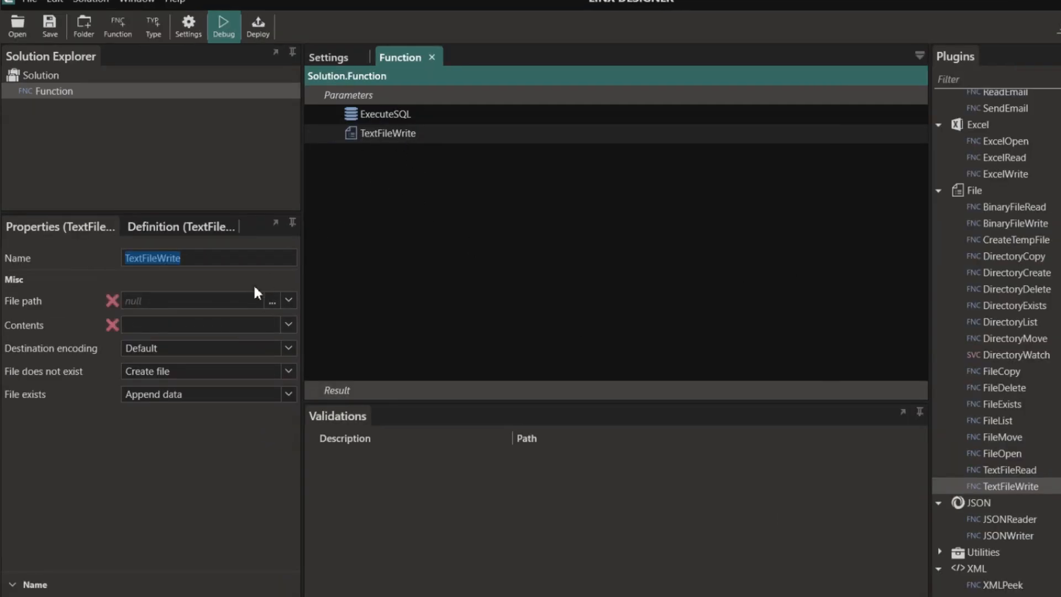
click(272, 301)
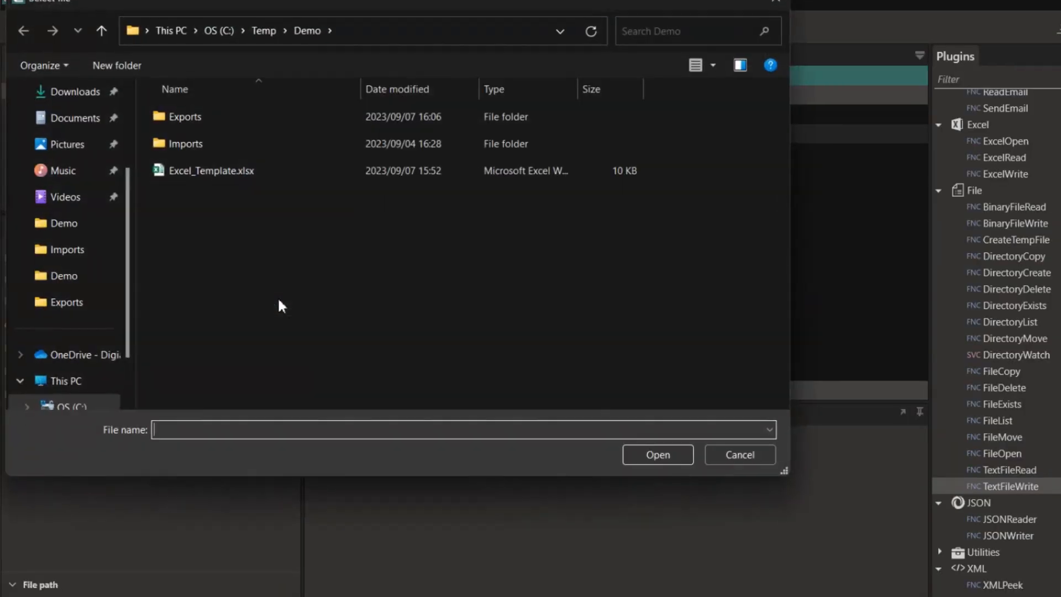
click(746, 452)
click(288, 300)
click(227, 326)
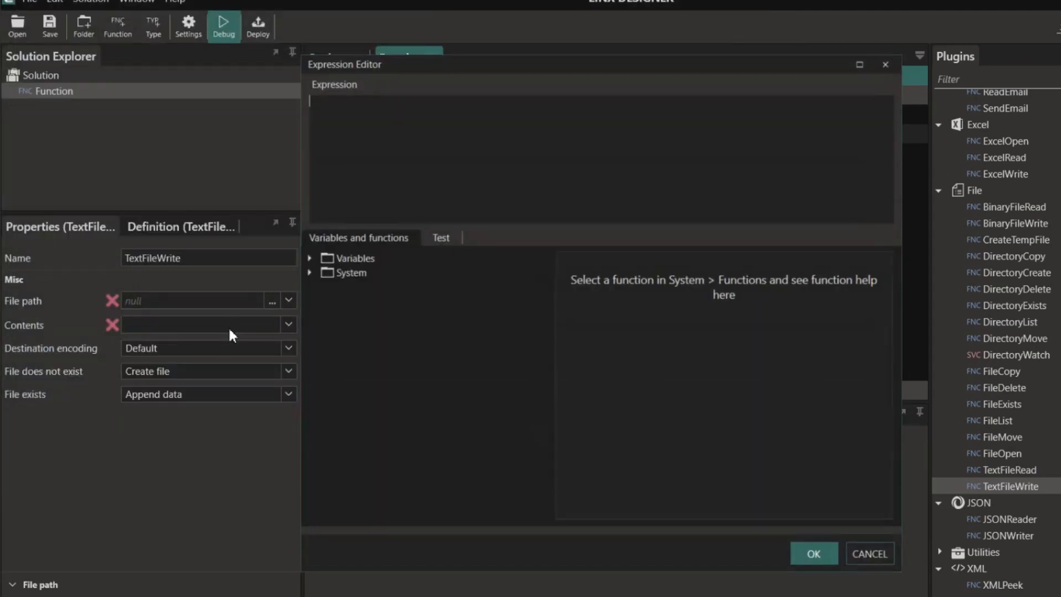
click(309, 257)
click(321, 272)
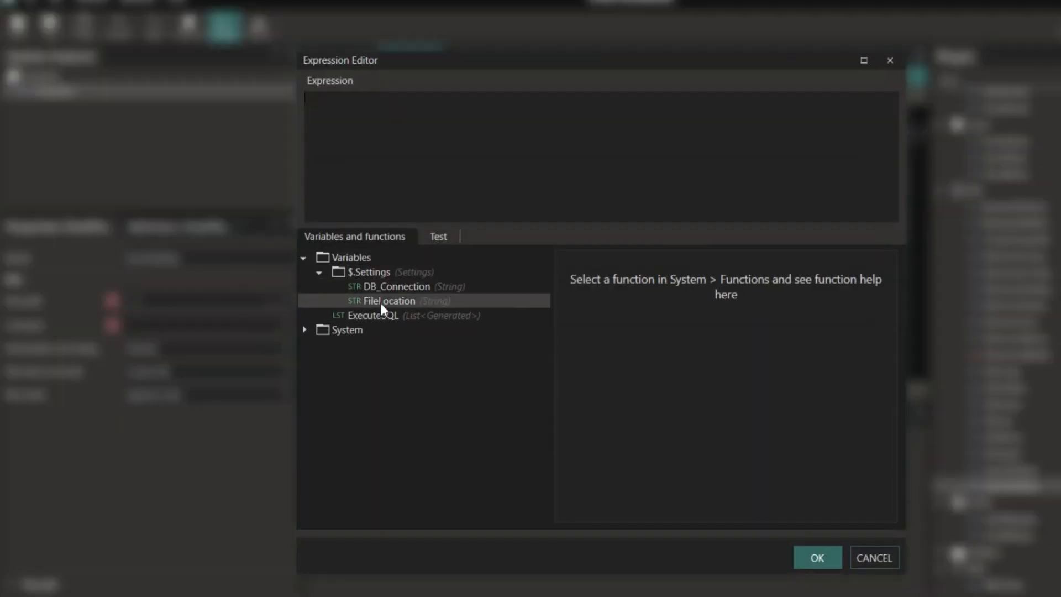
double_click(380, 303)
text(+"\\)
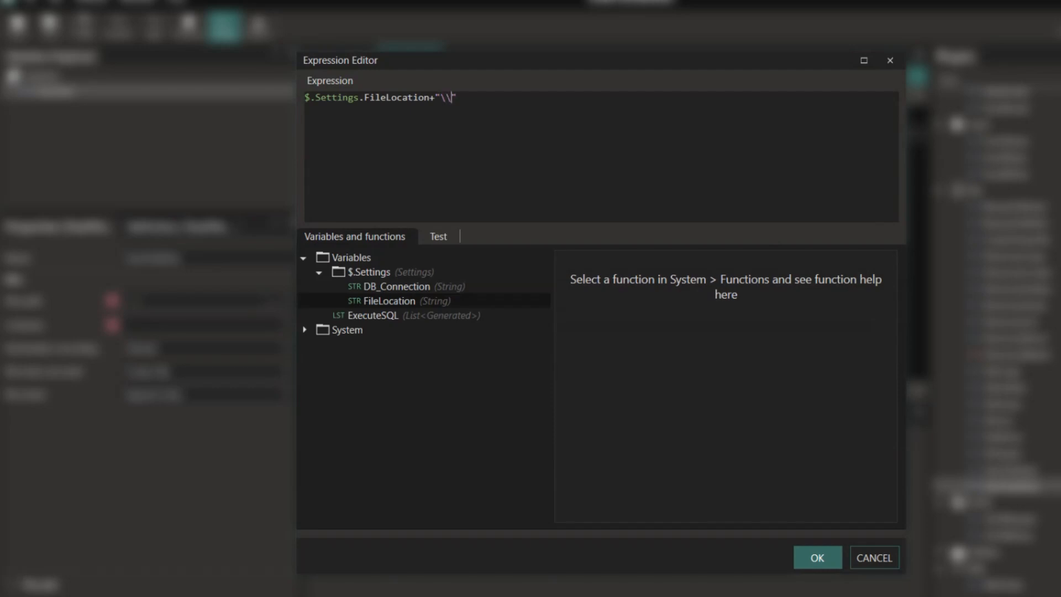
text(JSON_Export.json)
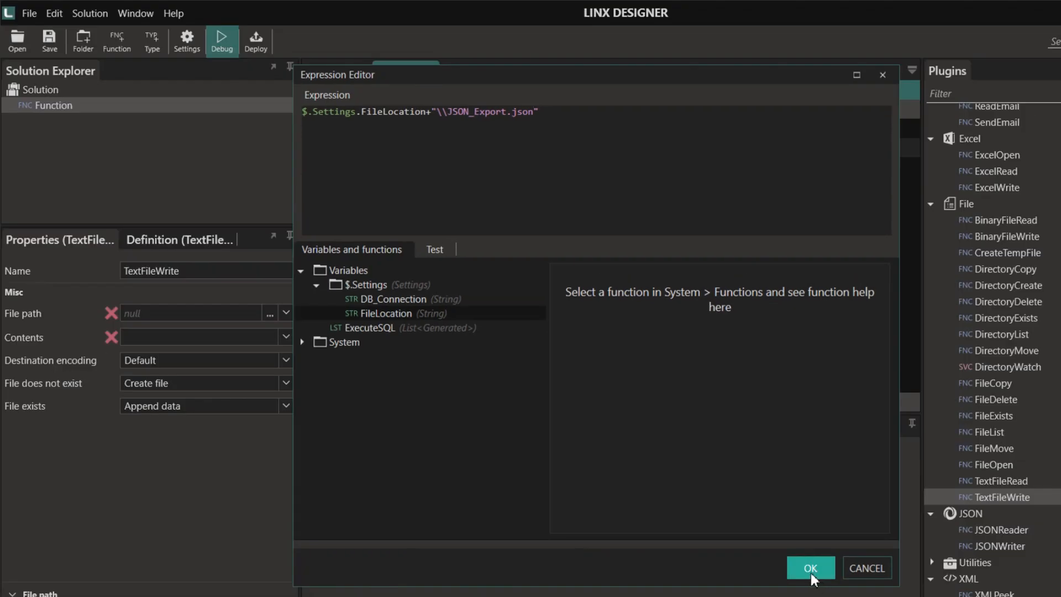
click(810, 568)
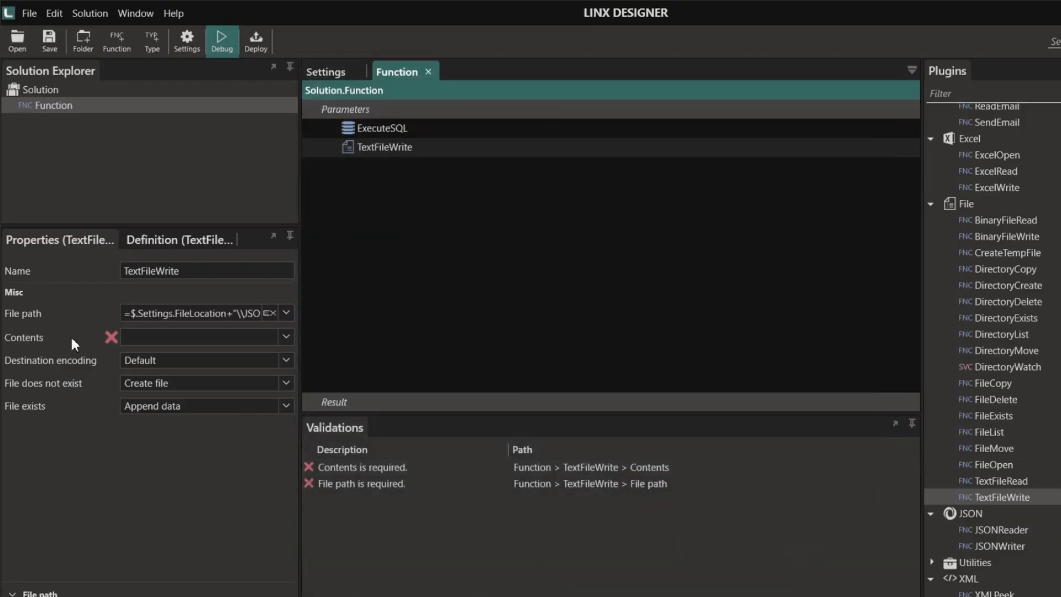
- Set TextFileWrite's Contents to the ExecuteSQL results
click(293, 331)
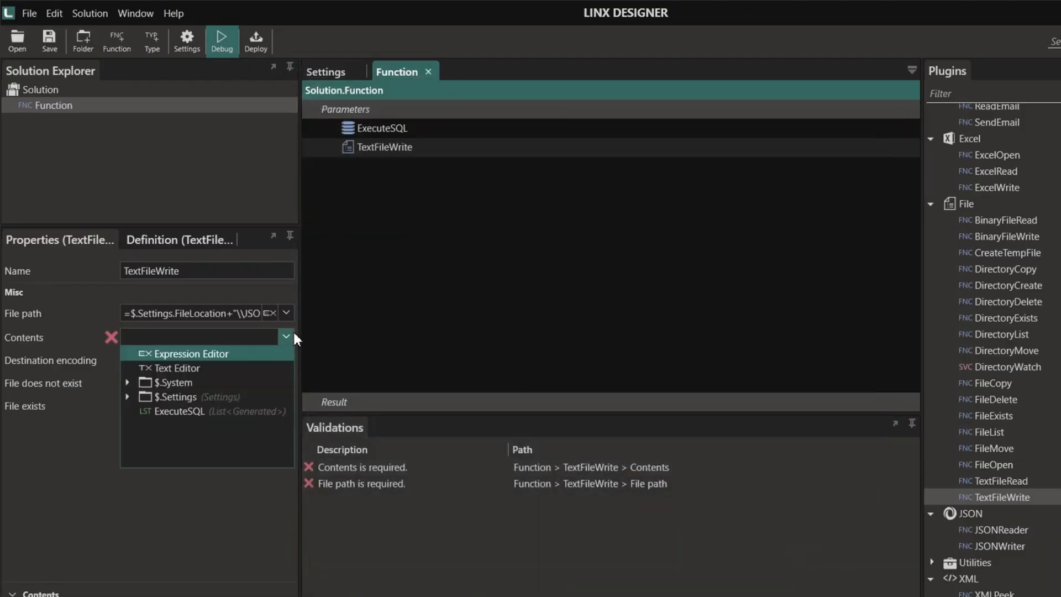
click(186, 412)
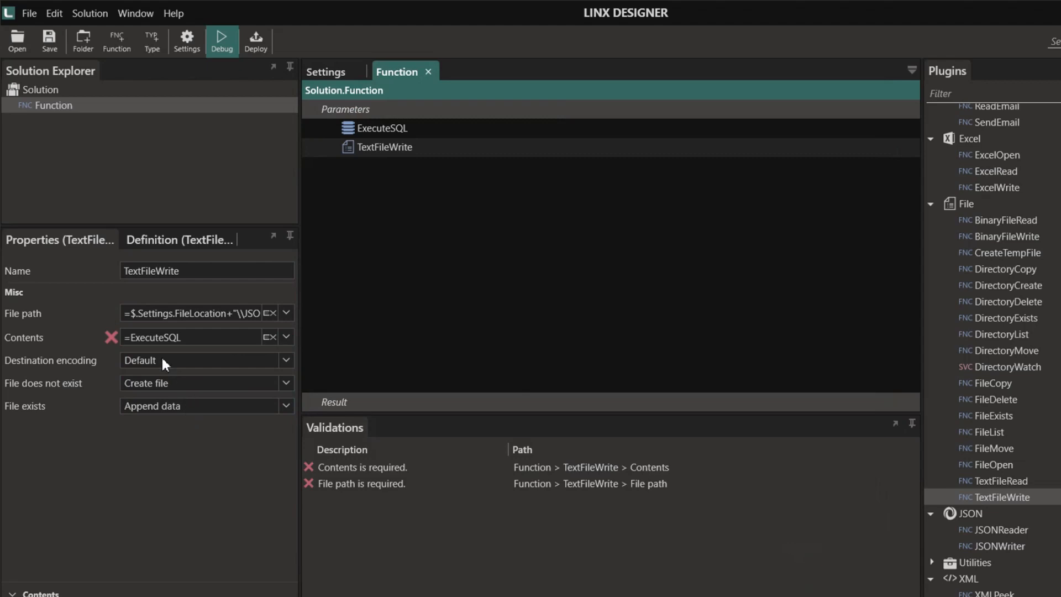
click(381, 202)
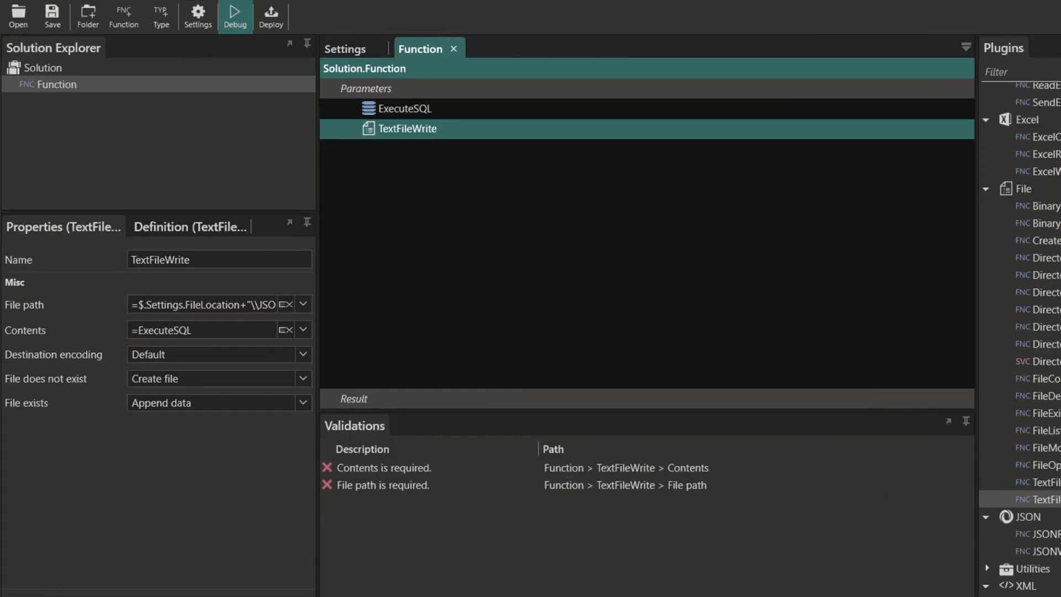
- Debug and run the function to completion
key(alt+Tab)
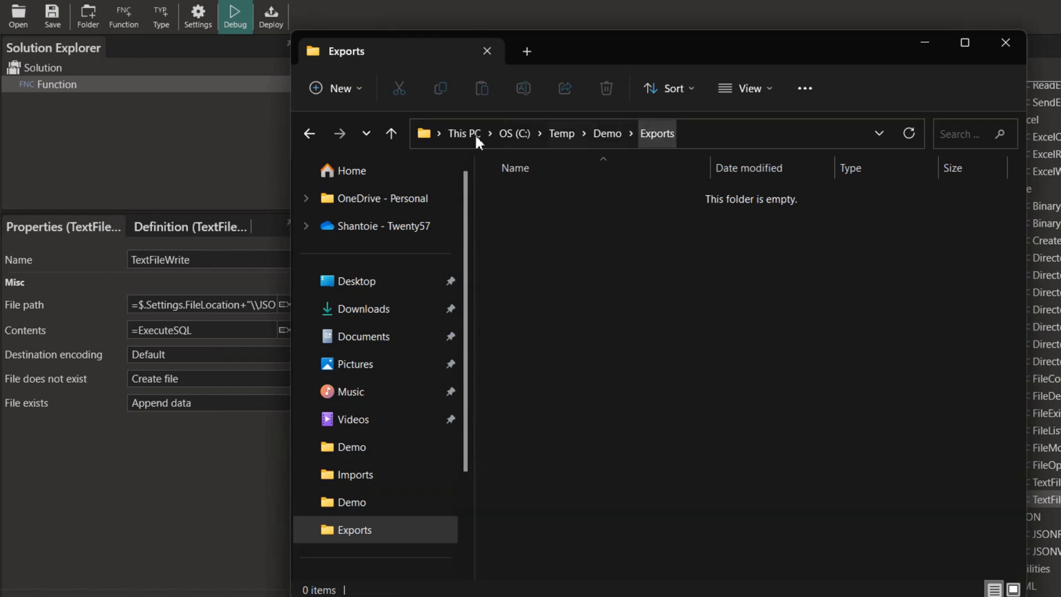
click(237, 132)
click(240, 27)
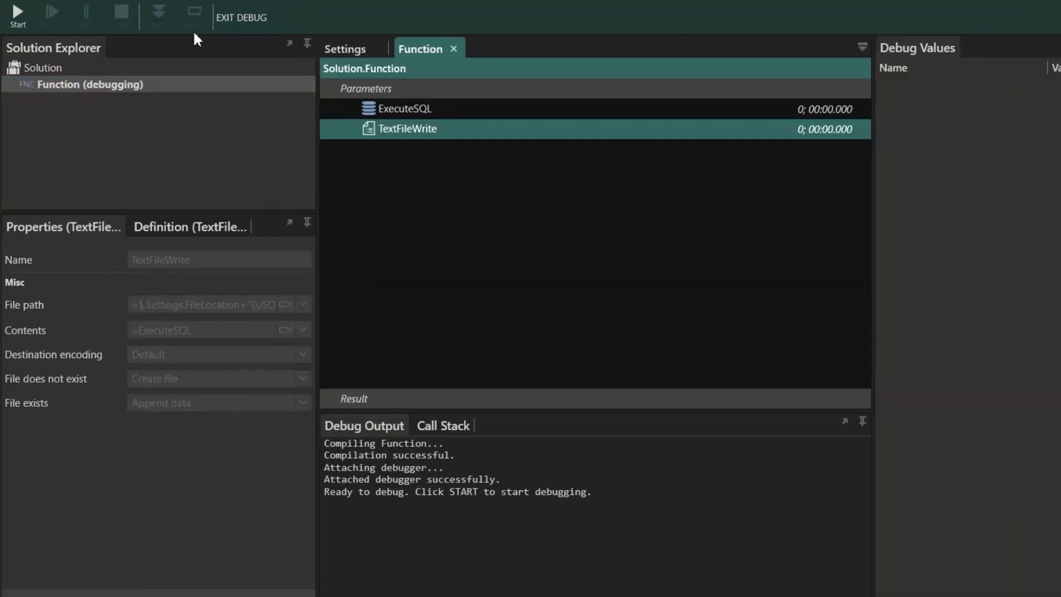
click(15, 14)
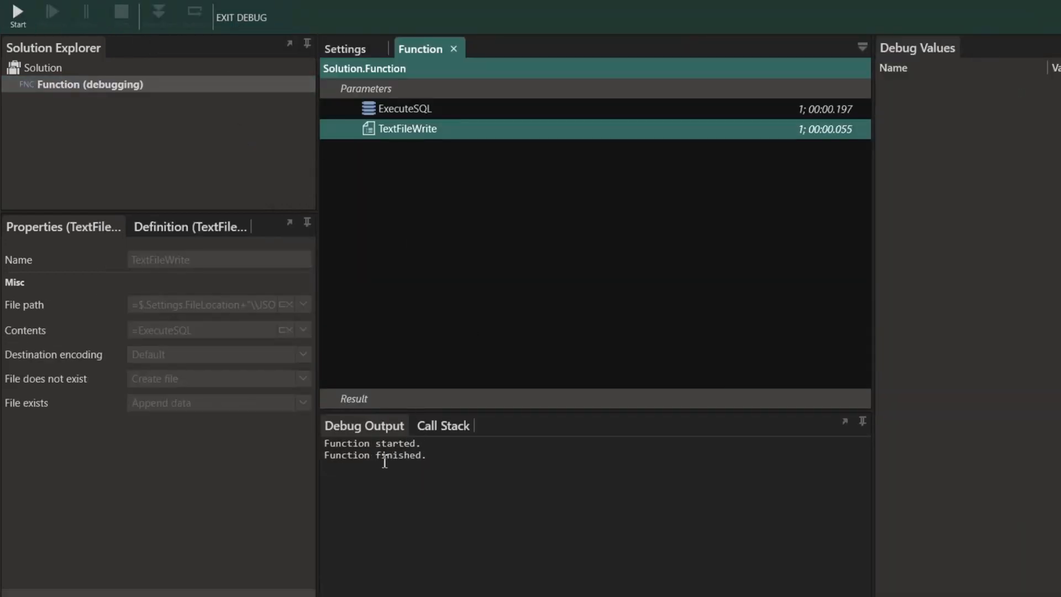
- Open the new JSON_Export.json in Notepad++ from the Exports folder, then exit debug mode
key(alt+Tab)
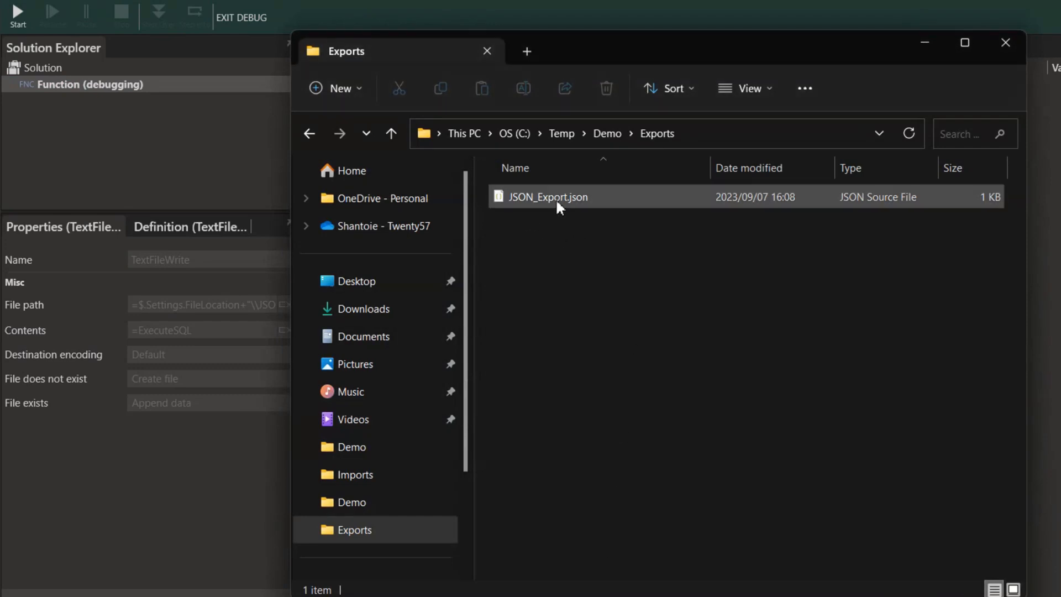
right_click(556, 197)
mouse_move(605, 285)
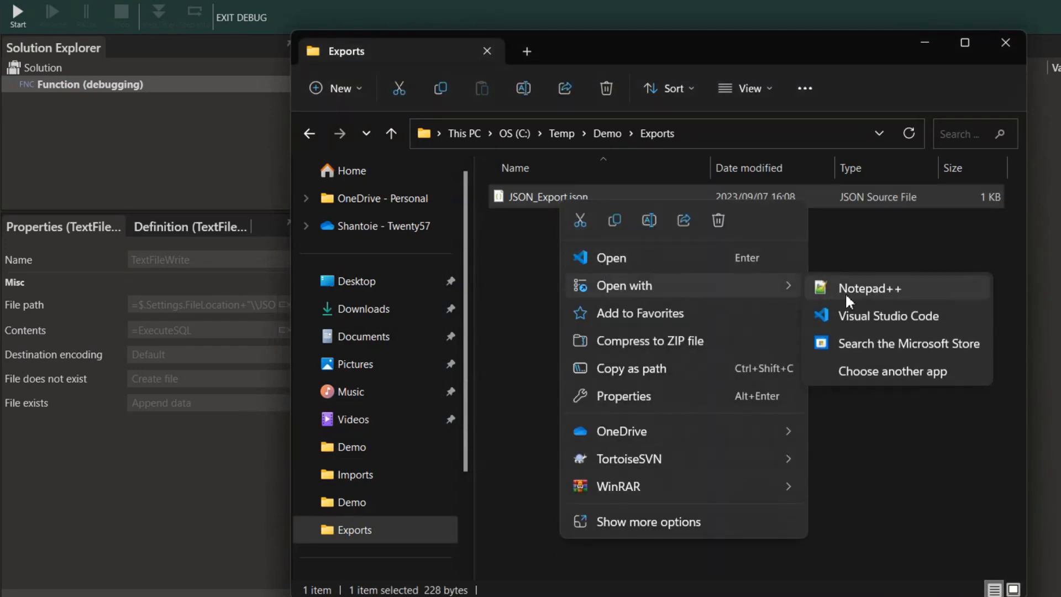
click(844, 292)
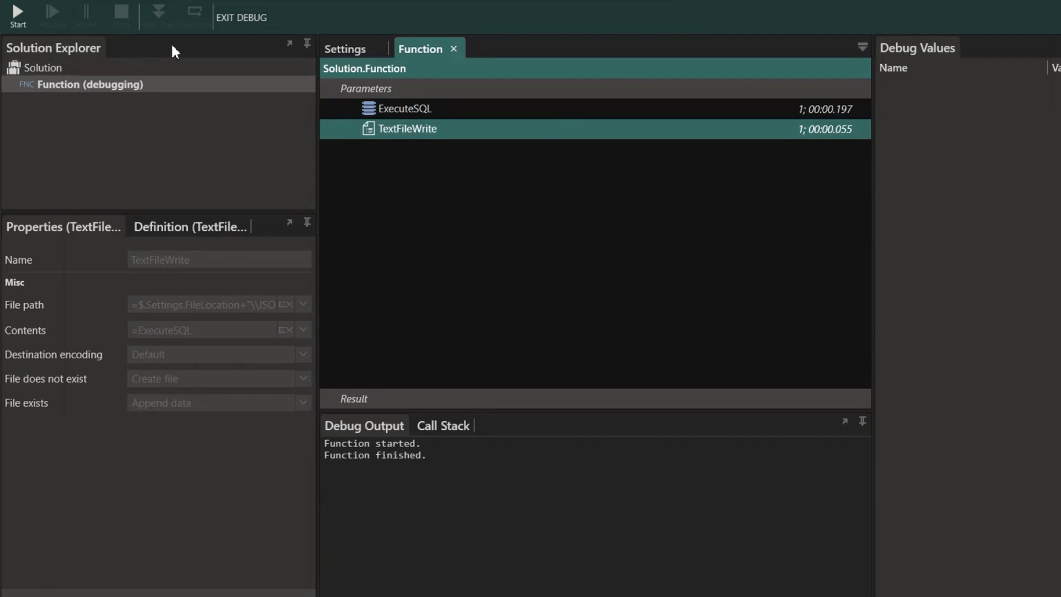
click(242, 17)
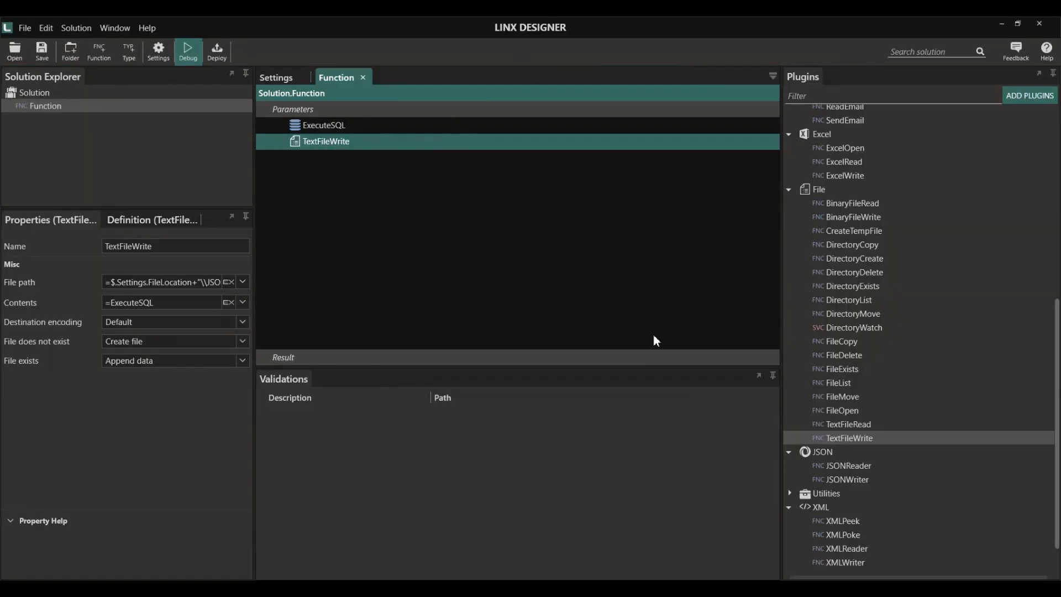
- Insert a JSONWriter step between ExecuteSQL and TextFileWrite with Data set to ExecuteSQL
drag(839, 479, 335, 143)
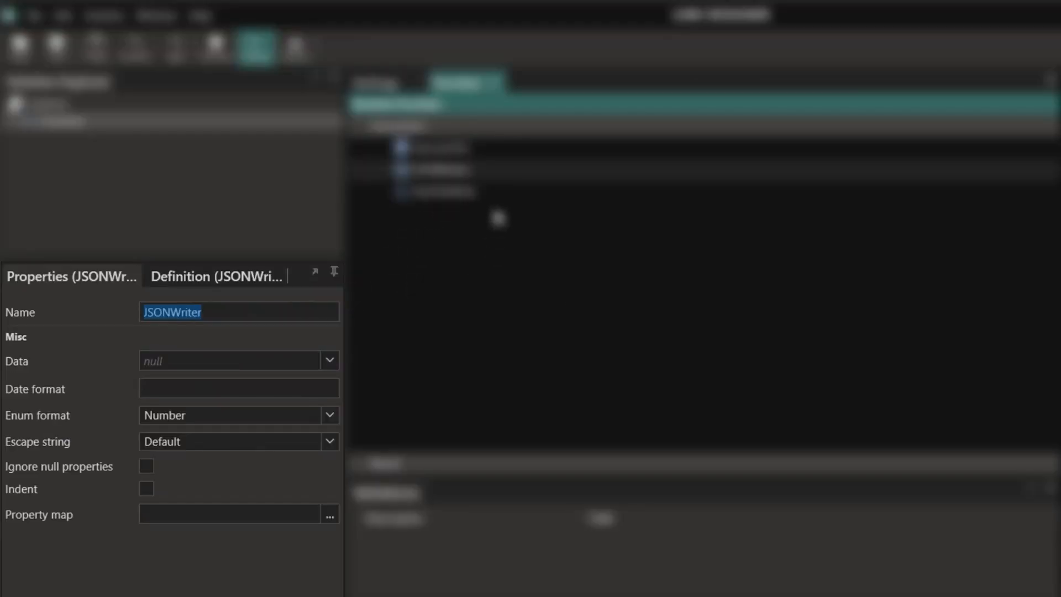
click(330, 360)
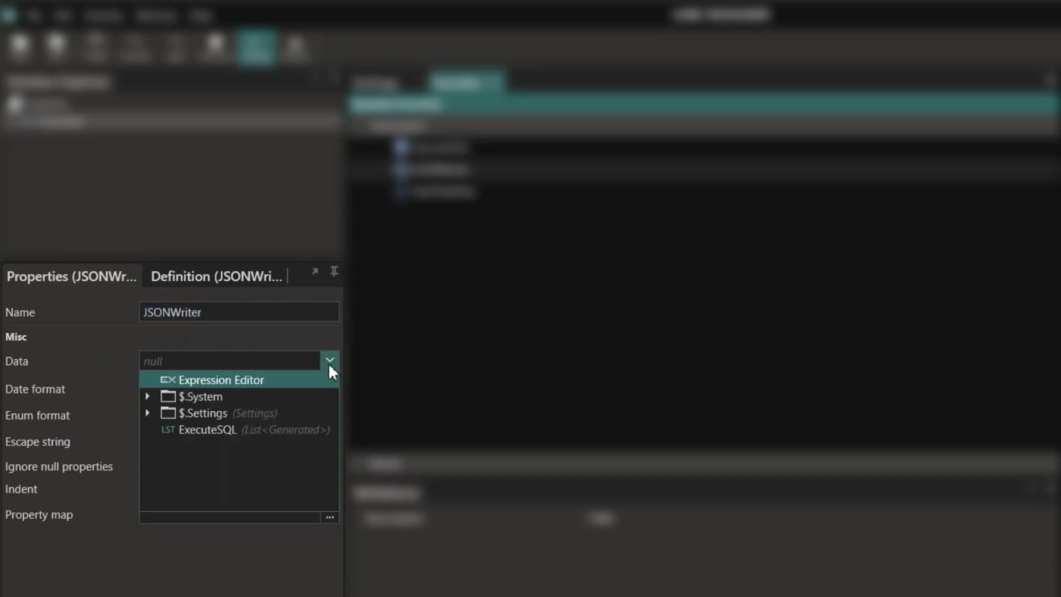
click(208, 430)
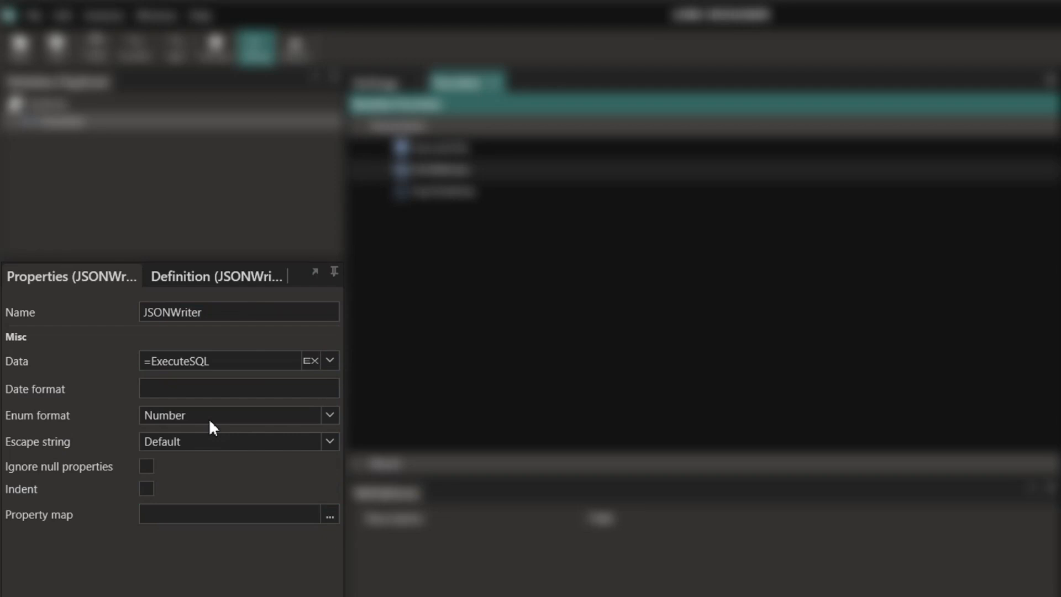
click(330, 515)
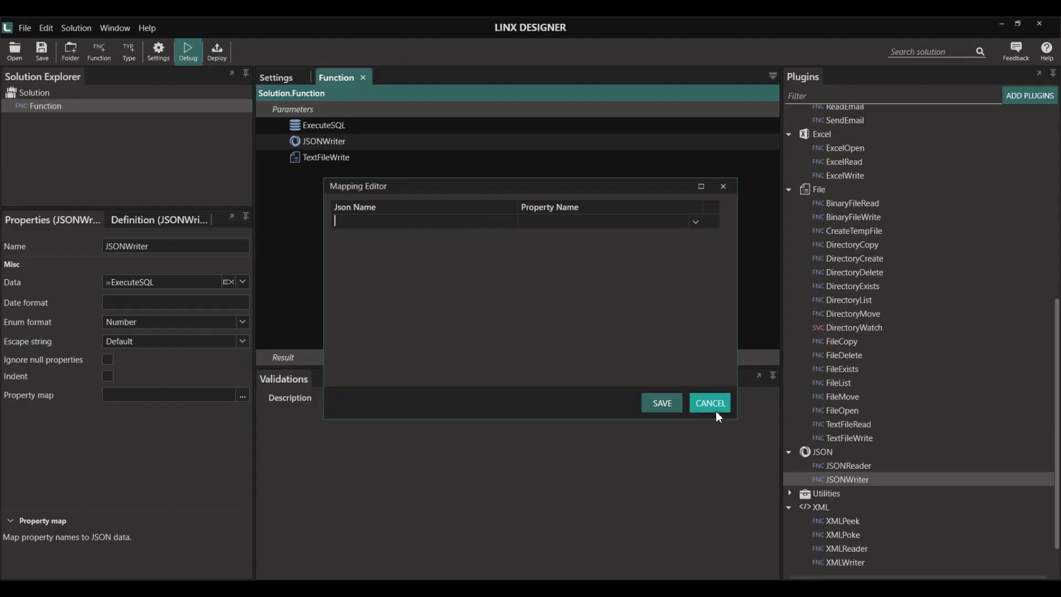
click(966, 525)
- Breakpoint JSONWriter, debug past it, inspect its JSON output of the product rows, then stop
right_click(323, 144)
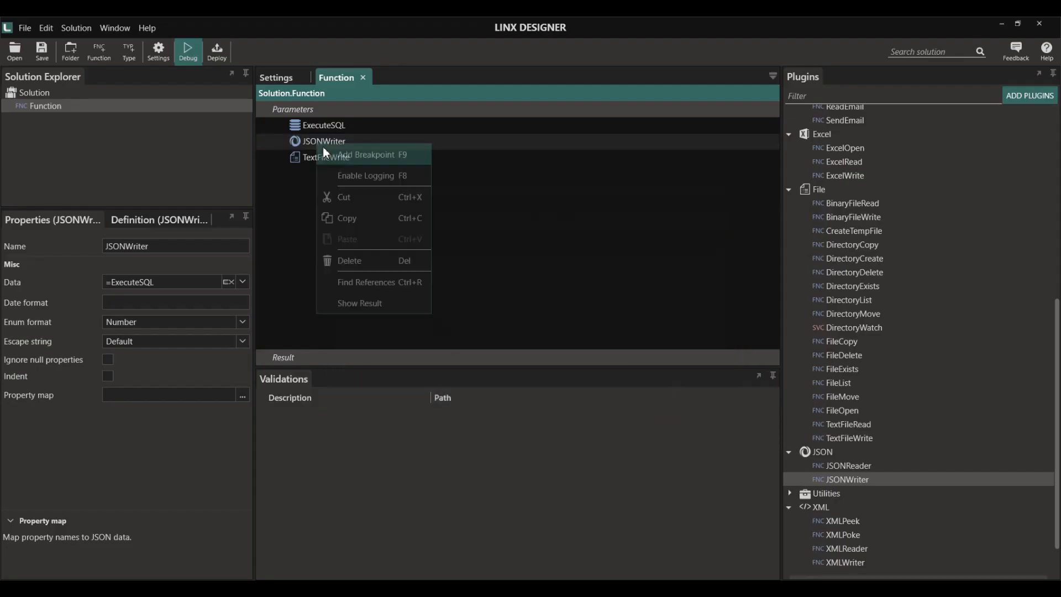
click(332, 155)
click(189, 56)
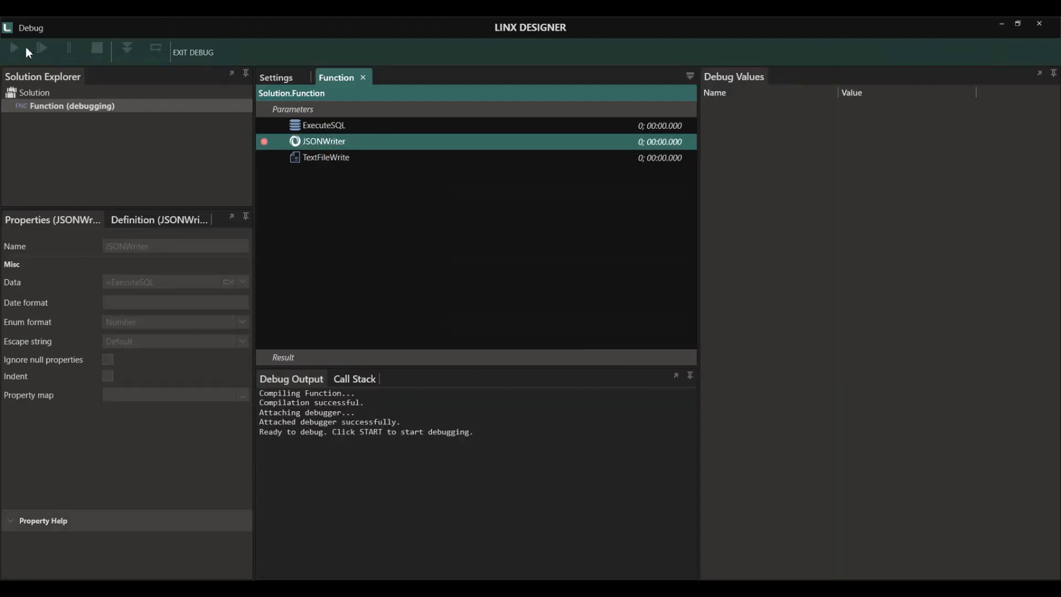
click(14, 50)
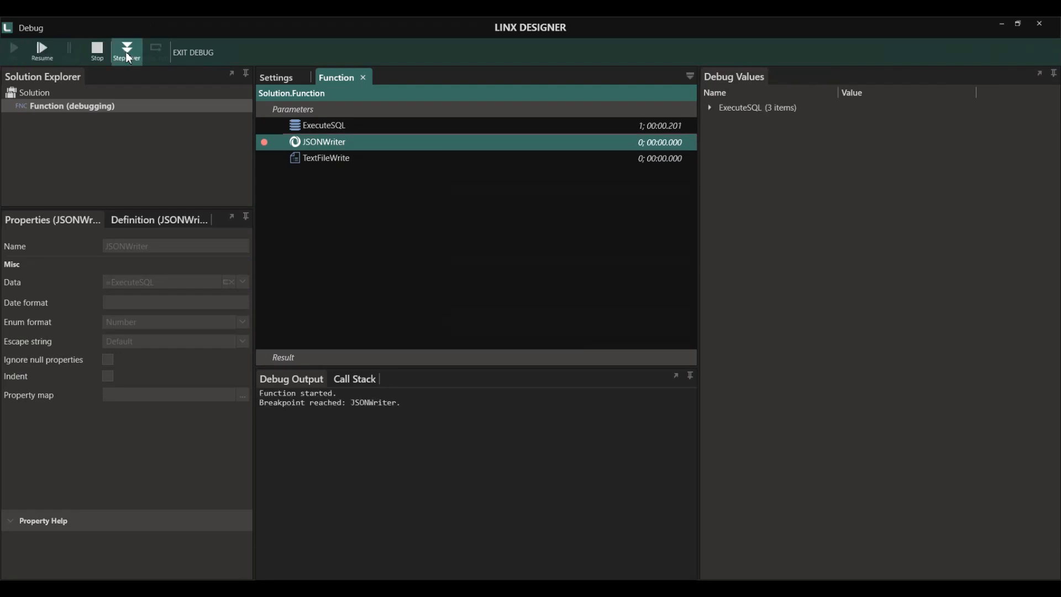
click(126, 53)
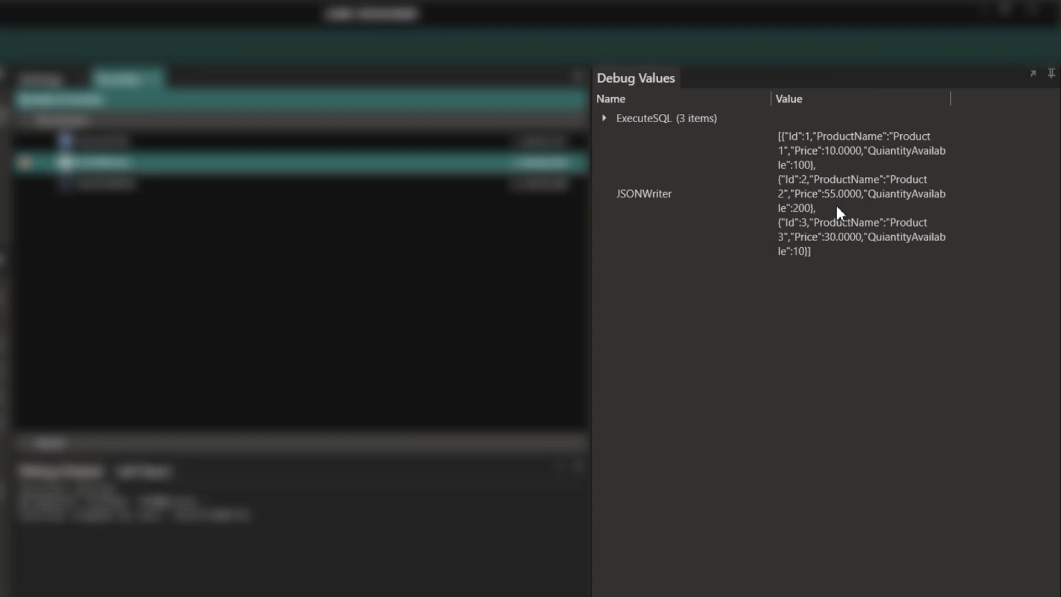
click(837, 209)
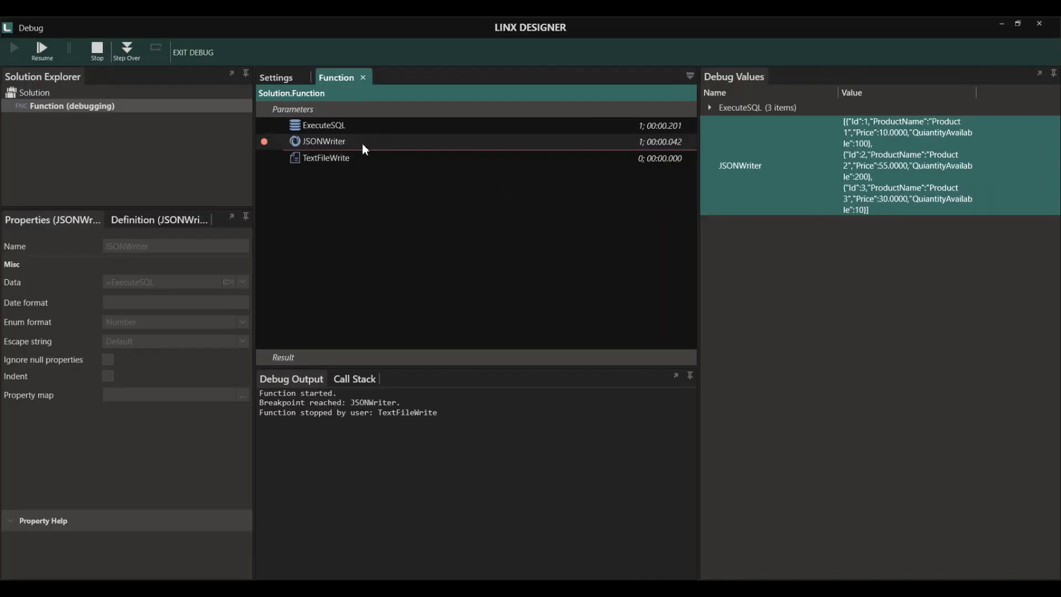
click(97, 49)
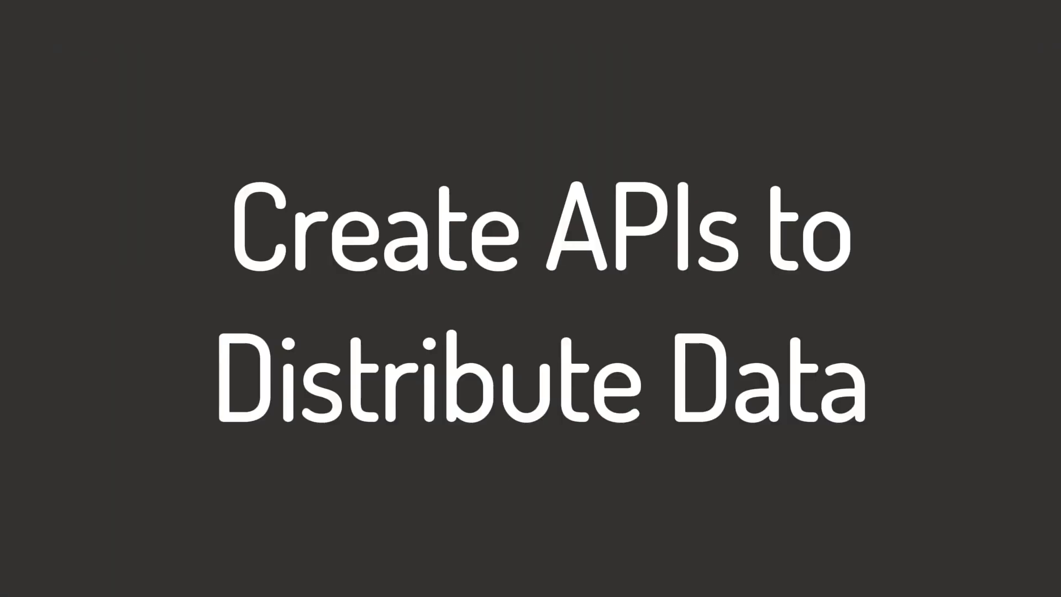
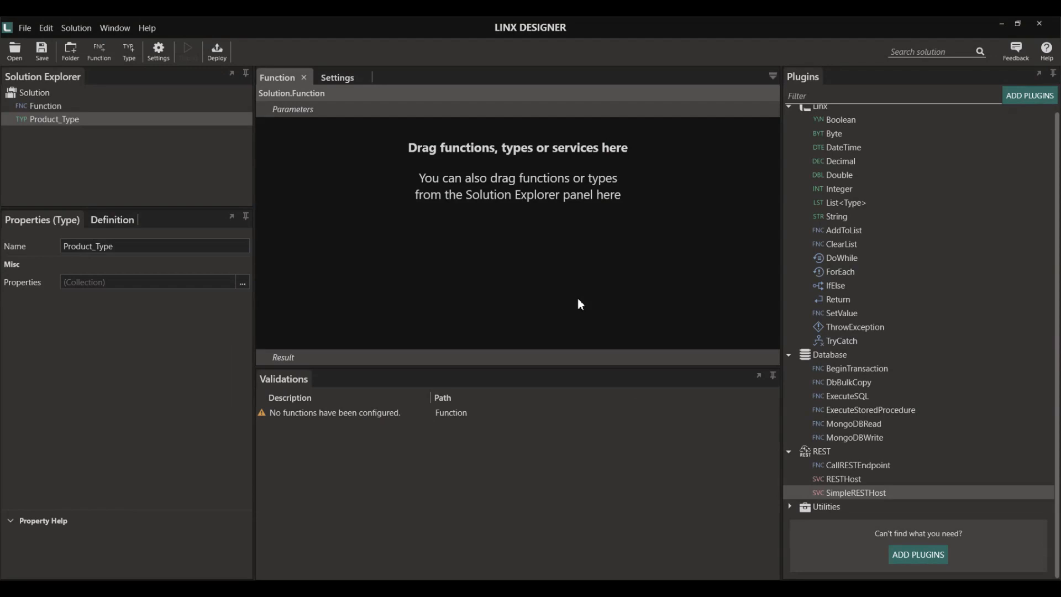
- Add a SimpleRESTHost service from the REST plugins to the solution
click(831, 452)
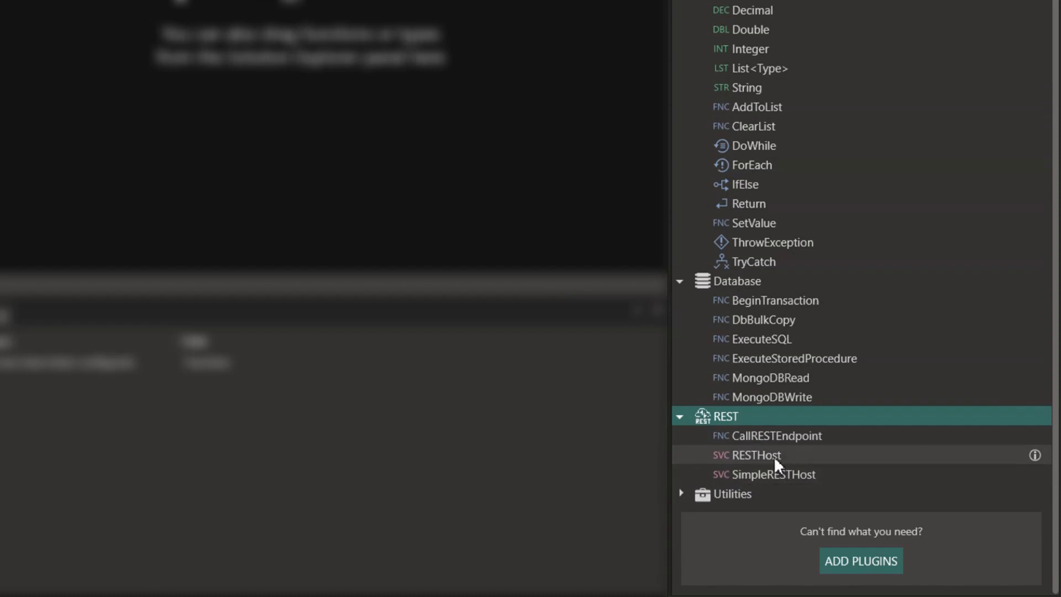
click(741, 460)
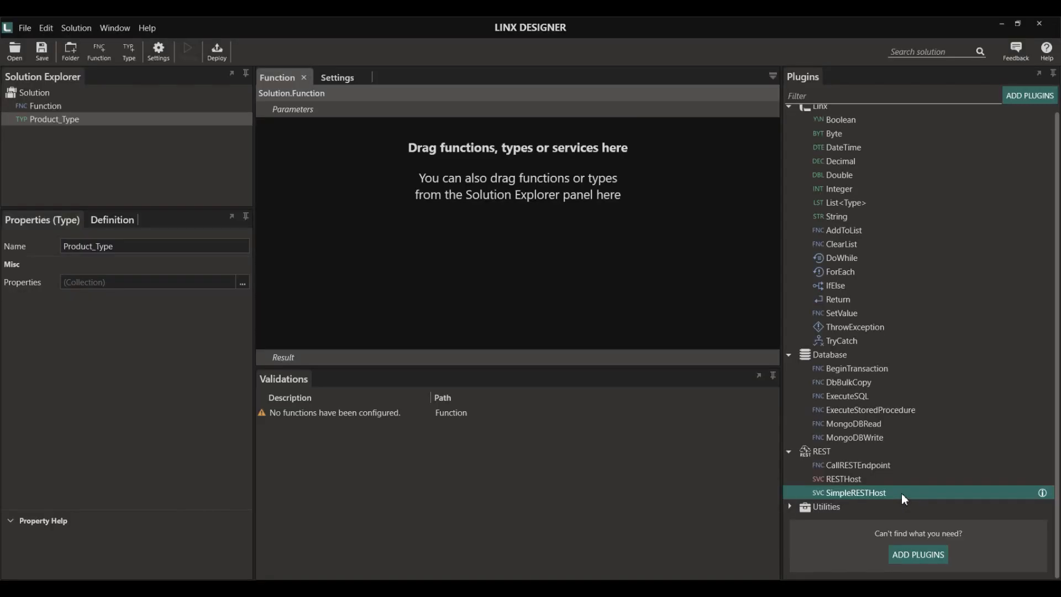
drag(902, 493, 551, 351)
drag(108, 172, 107, 172)
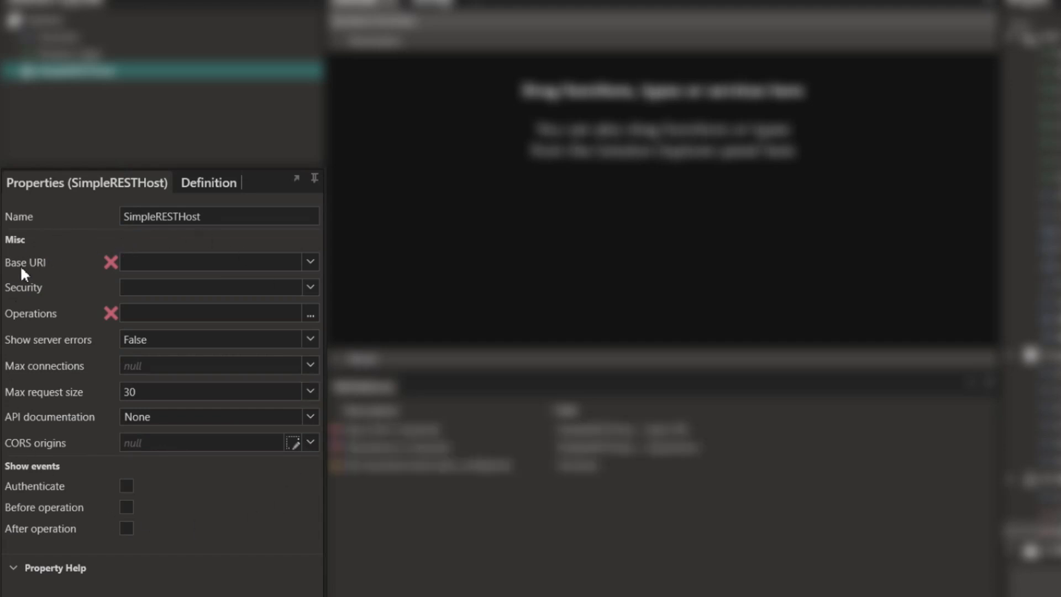
- Set the host's Base URI to http//localhost:5000 and leave the security scheme blank
click(155, 267)
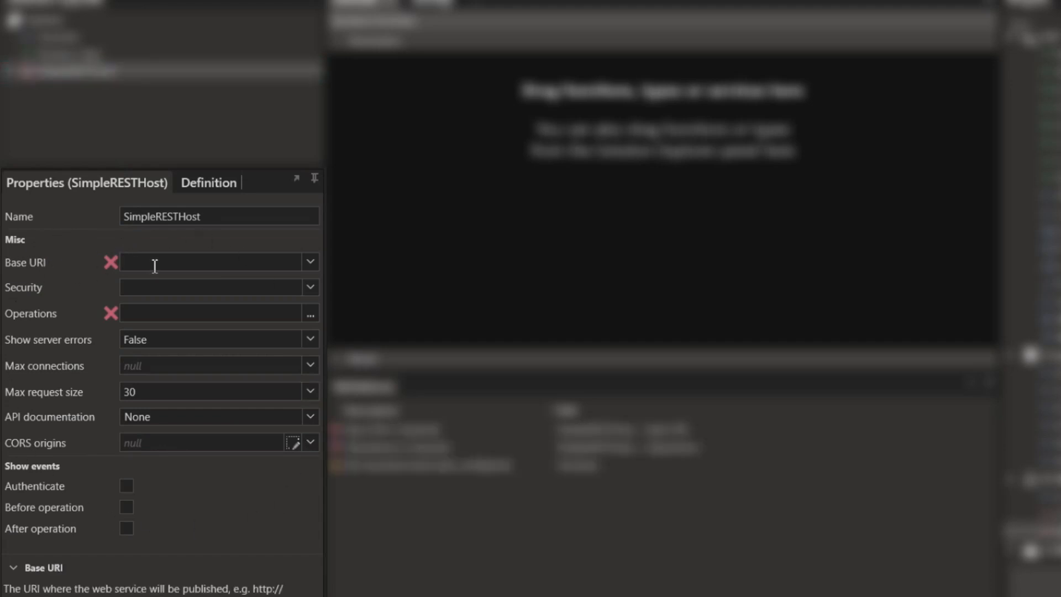
text(http//localhost:5000)
click(309, 287)
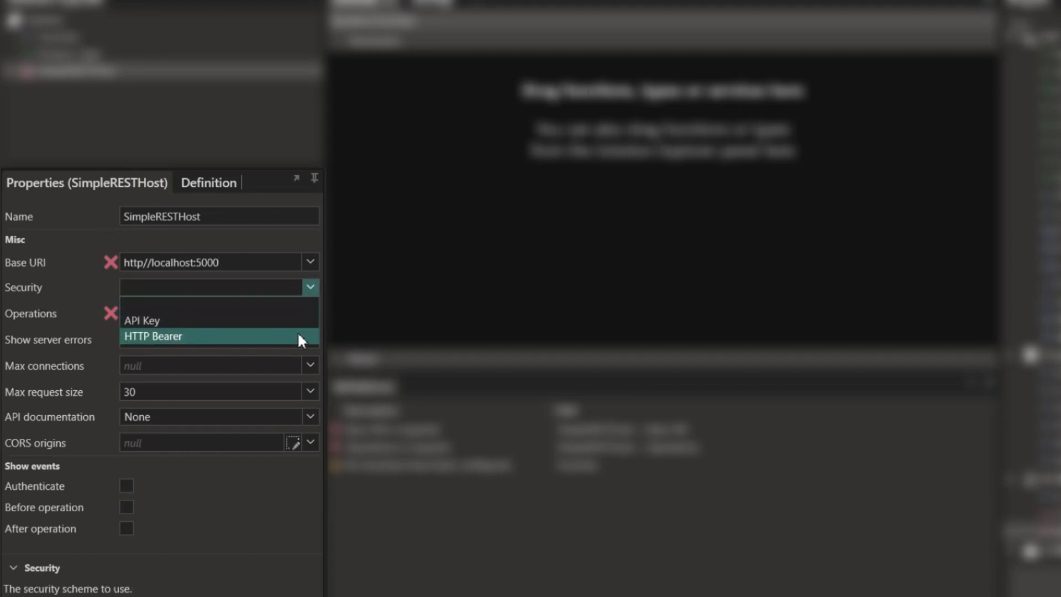
click(310, 286)
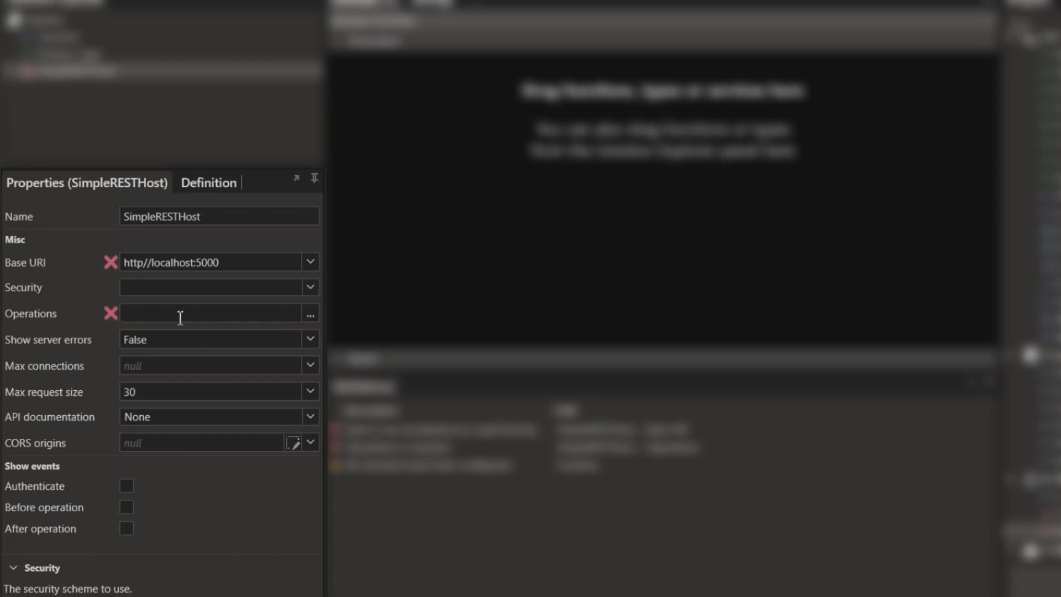
click(311, 315)
- Keep a single operation, named GetProducts, with path /getProducts
click(311, 315)
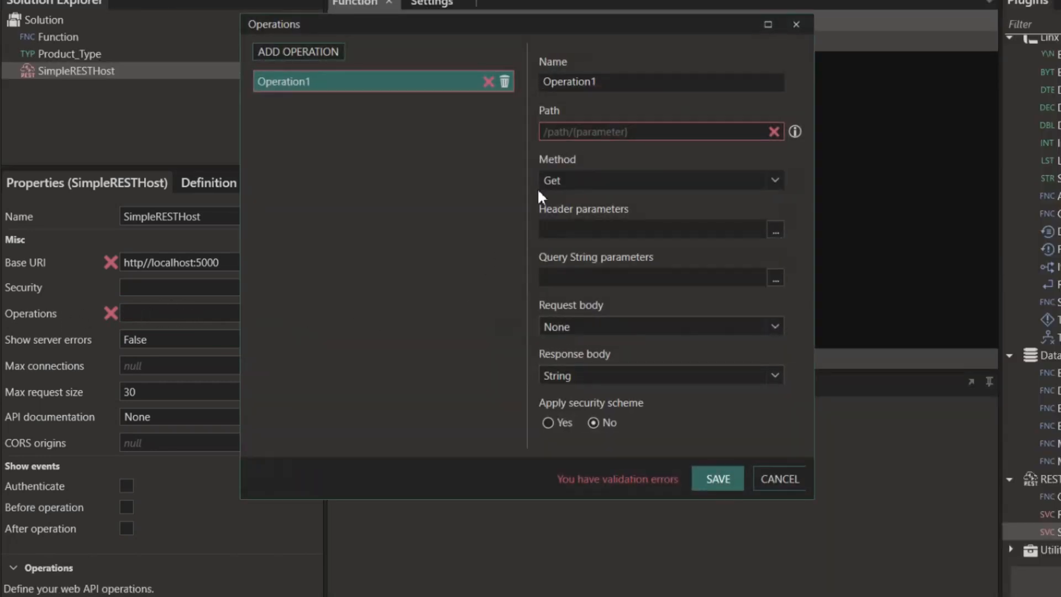
click(320, 50)
click(319, 51)
click(319, 51)
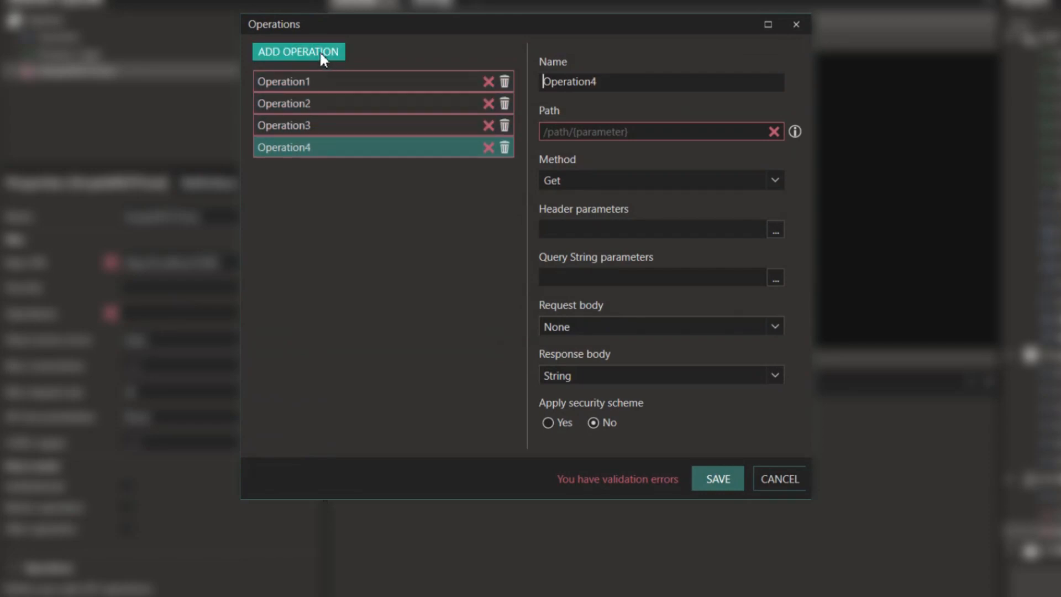
click(507, 148)
click(507, 125)
click(506, 103)
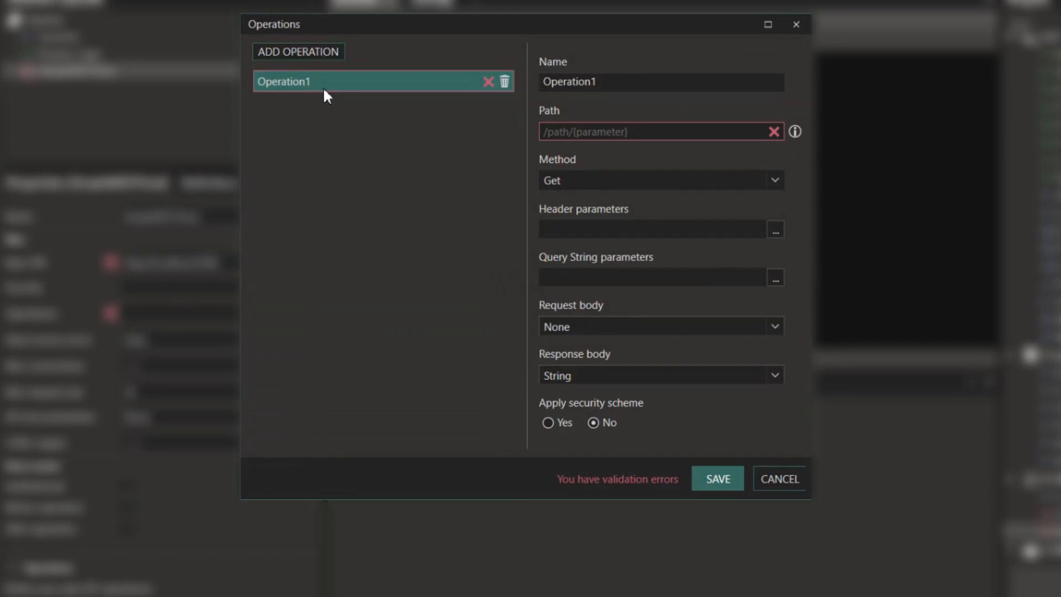
double_click(610, 82)
text(Get)
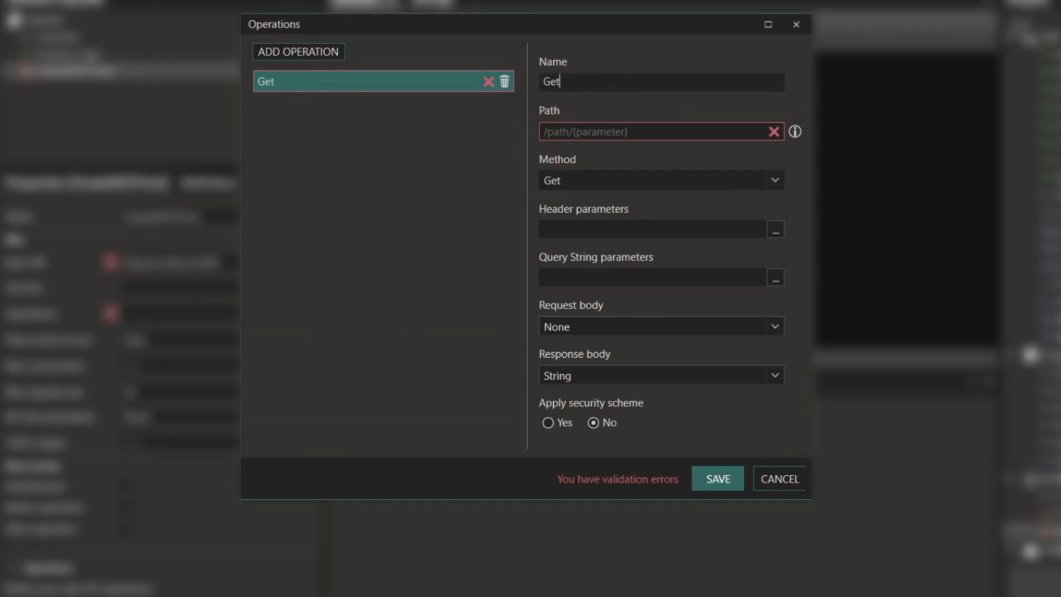
text(Products)
click(647, 130)
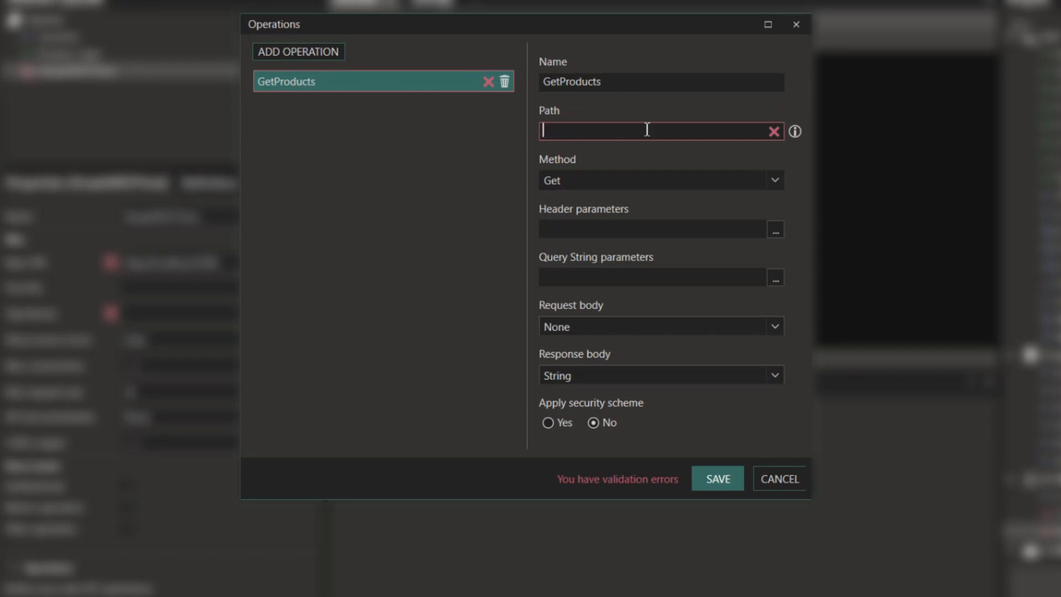
text(/getProducts)
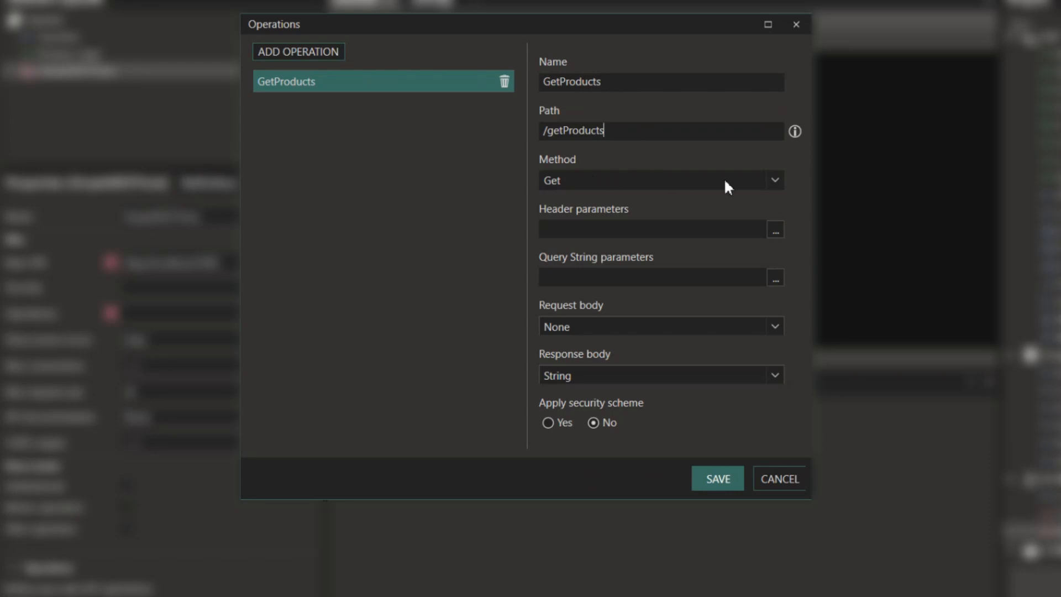
- Keep the method as Get, with no header or query parameters and request body None
click(774, 181)
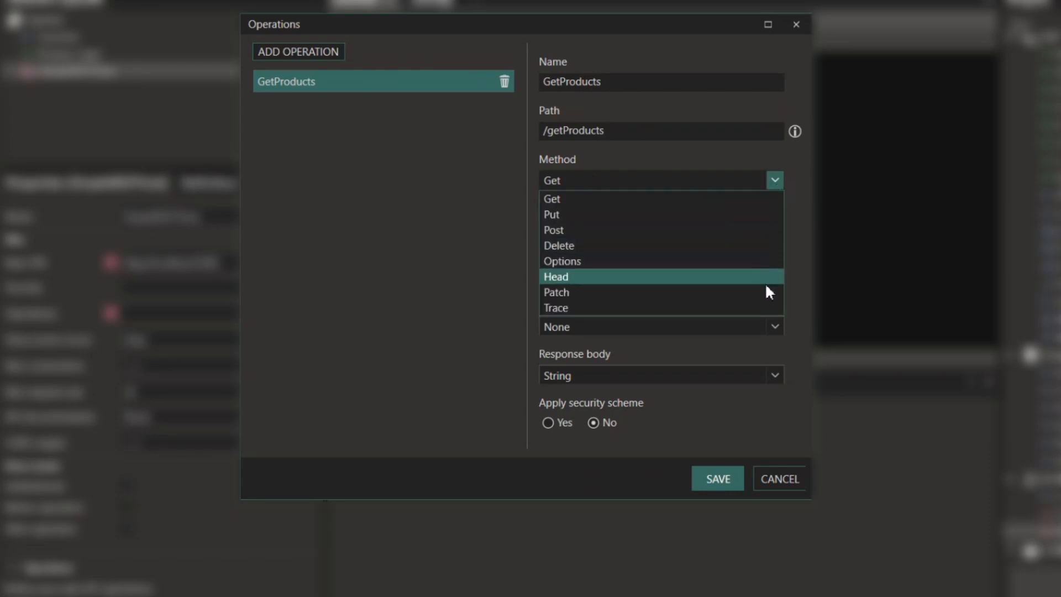
click(548, 199)
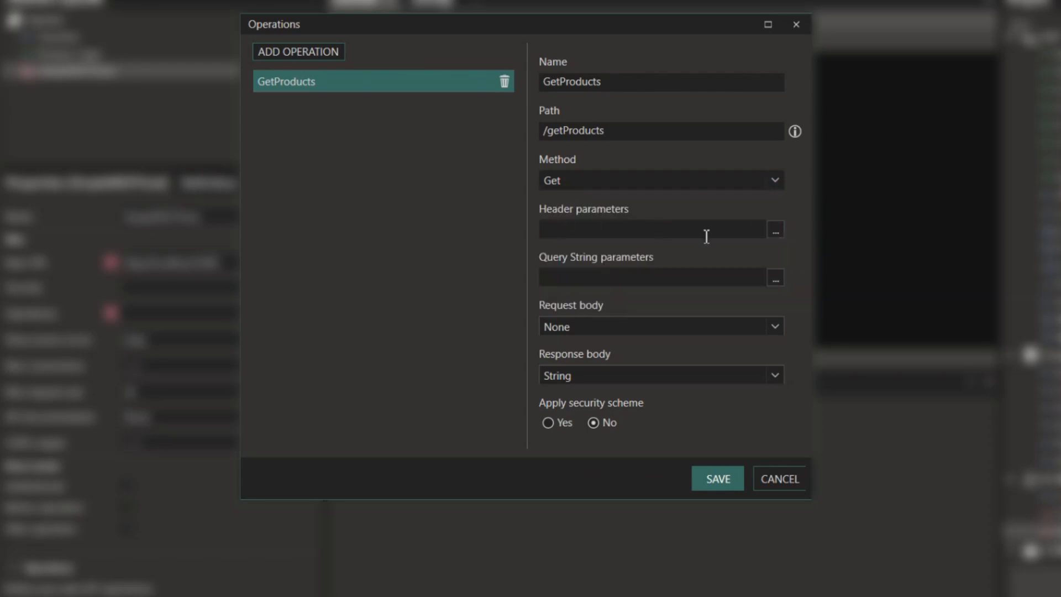
click(774, 229)
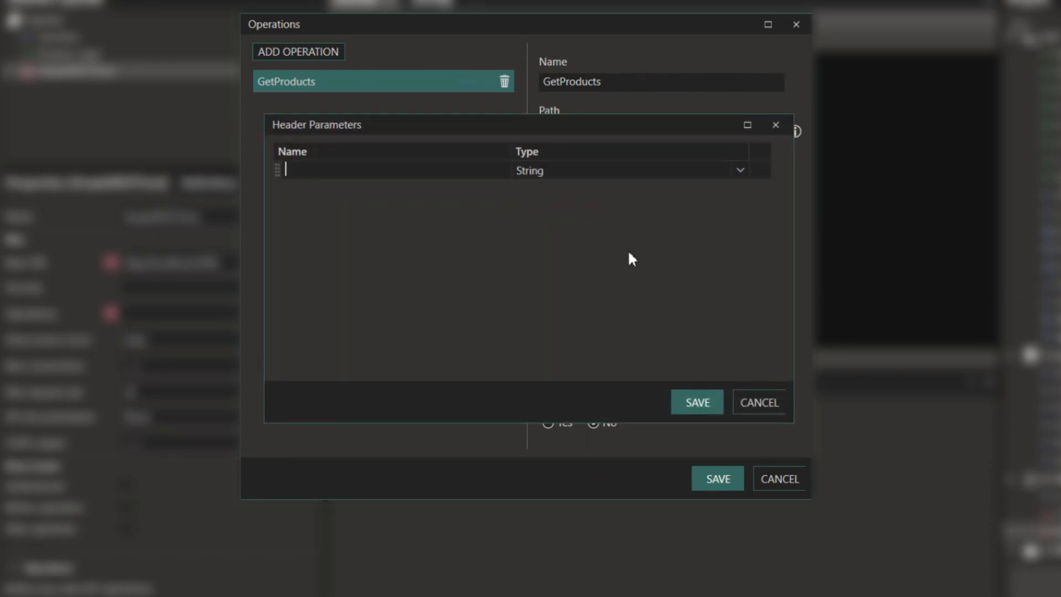
click(698, 403)
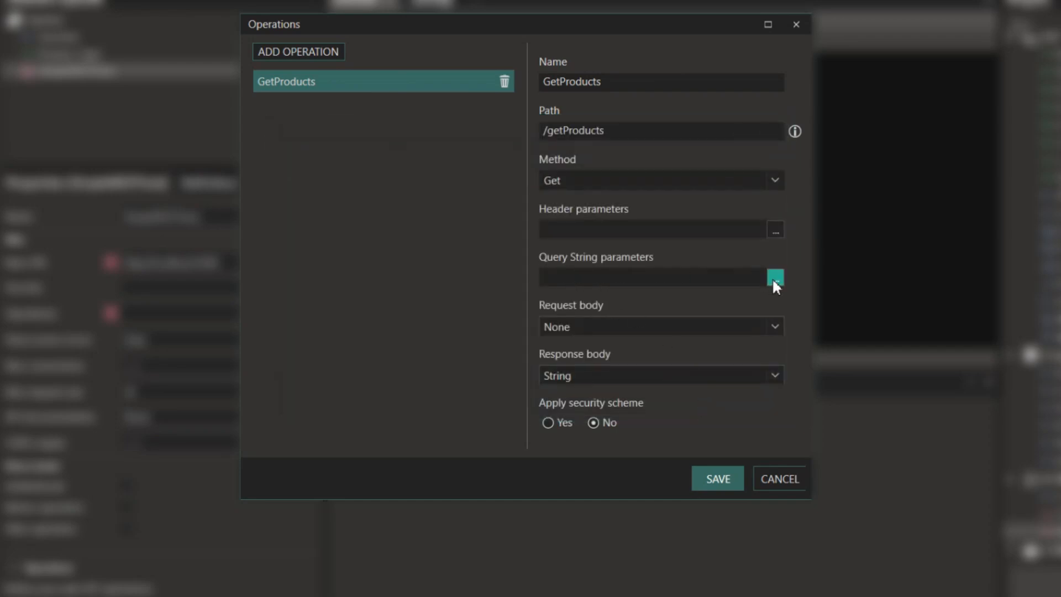
click(774, 278)
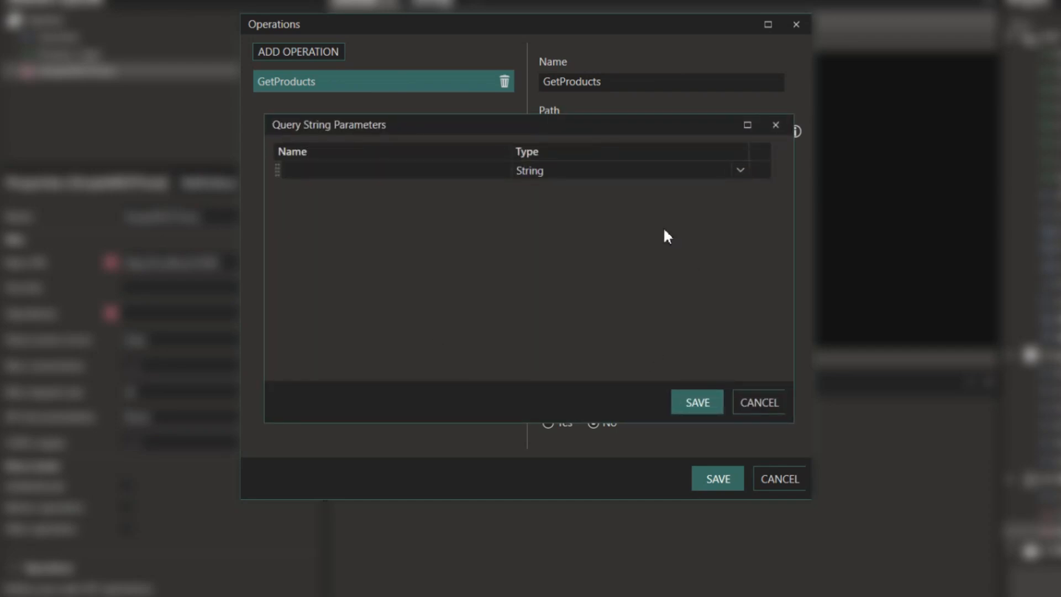
text(id)
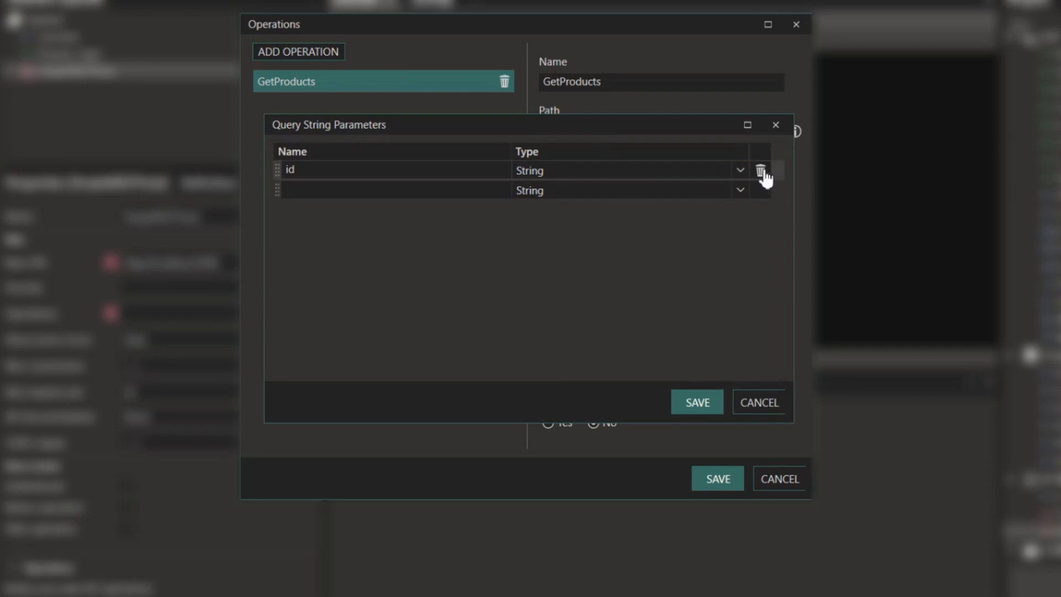
click(763, 170)
click(710, 402)
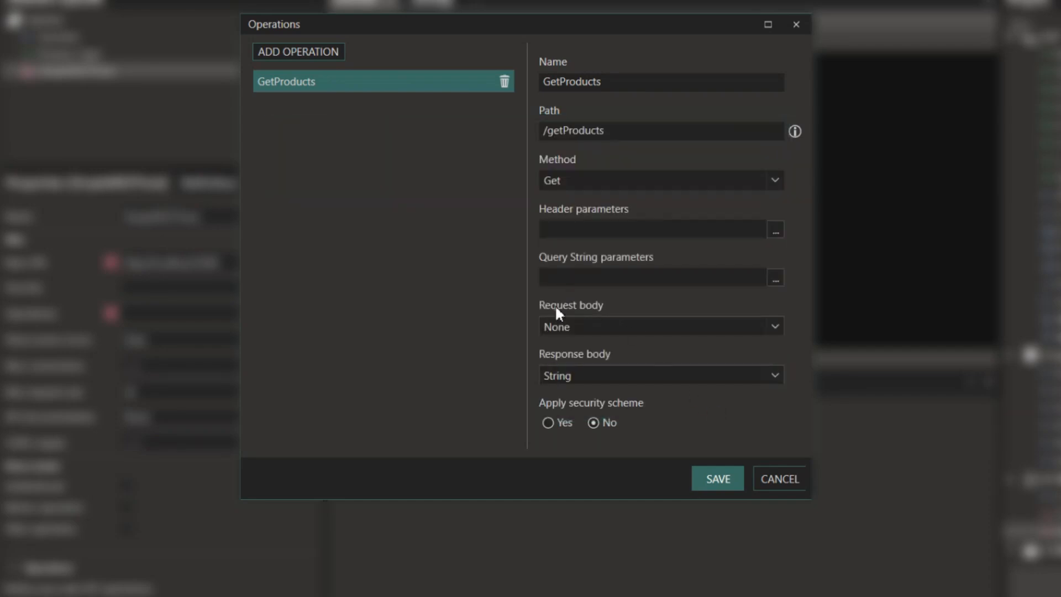
click(775, 327)
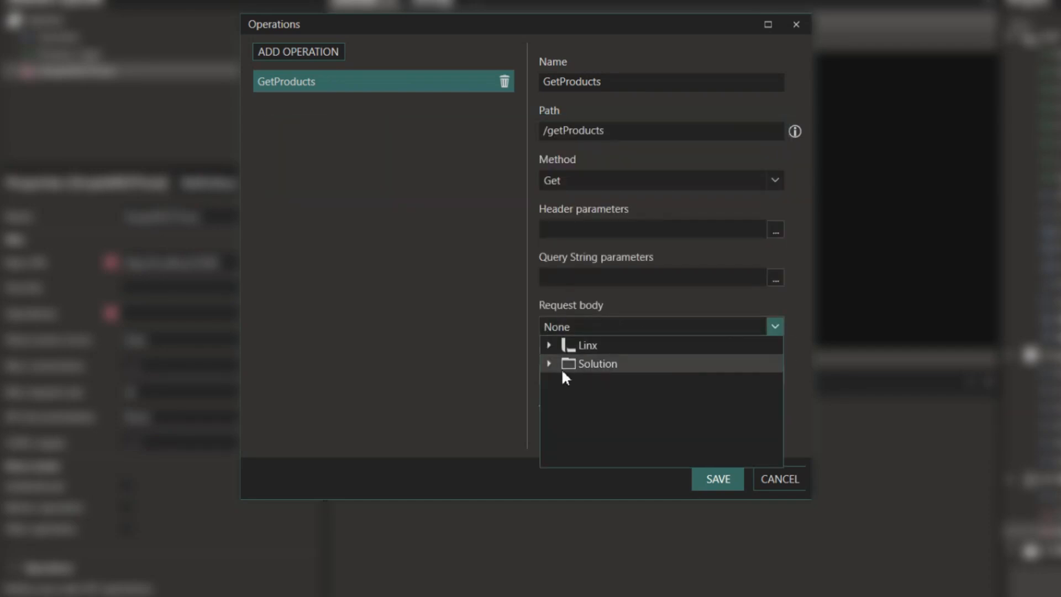
click(548, 346)
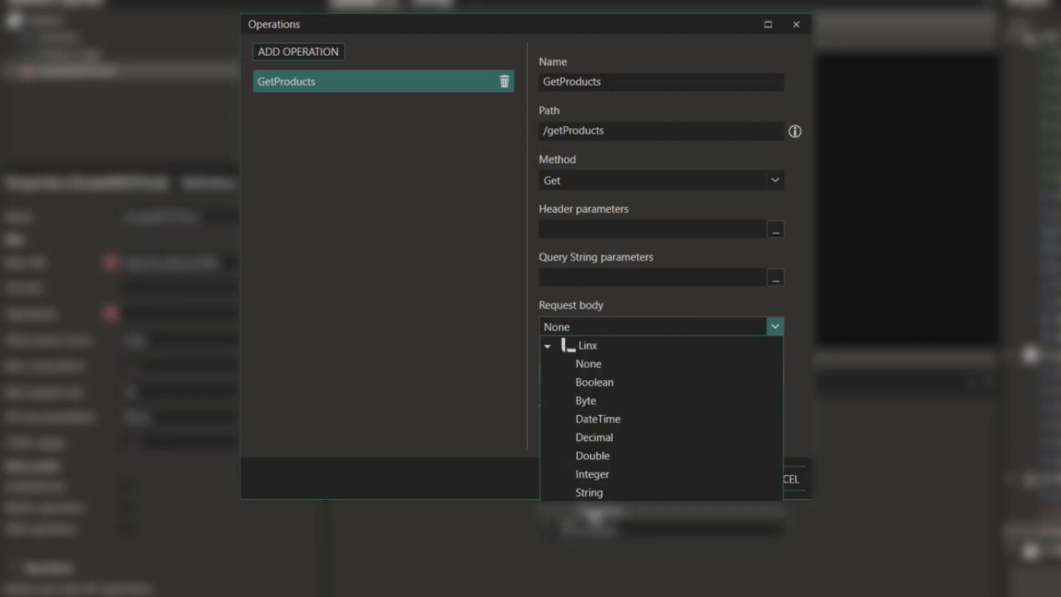
click(776, 327)
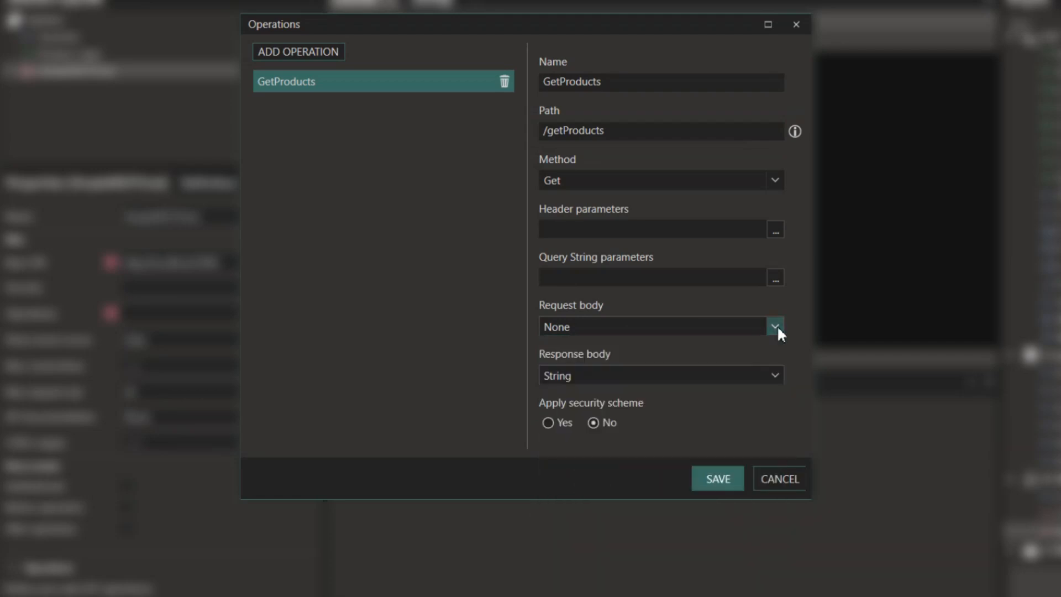
- Set the response body to List<Product_Type>, leave security off, and save the operation
click(775, 376)
click(611, 560)
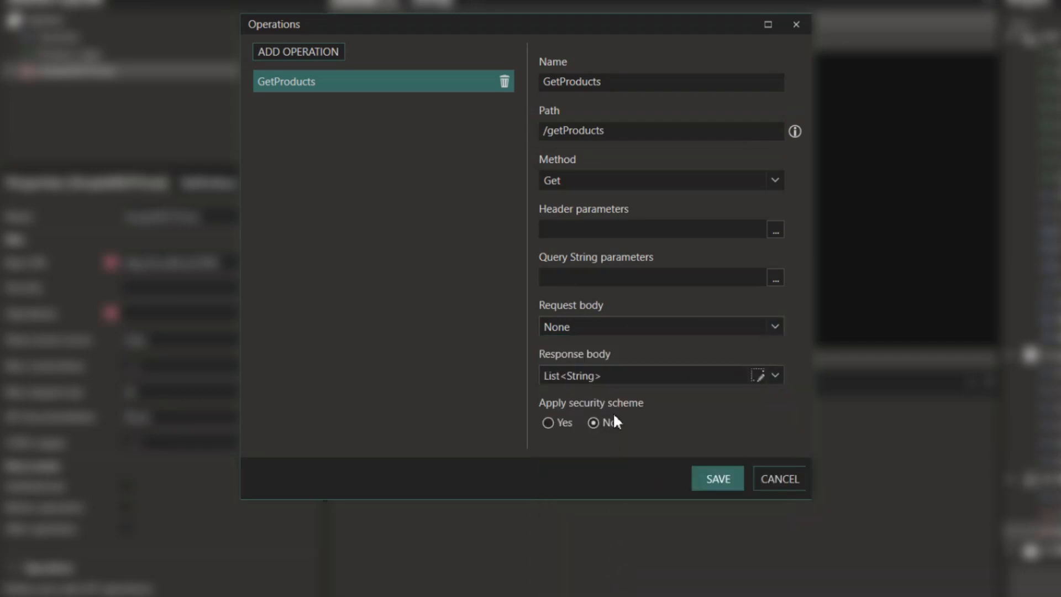
click(756, 375)
click(636, 249)
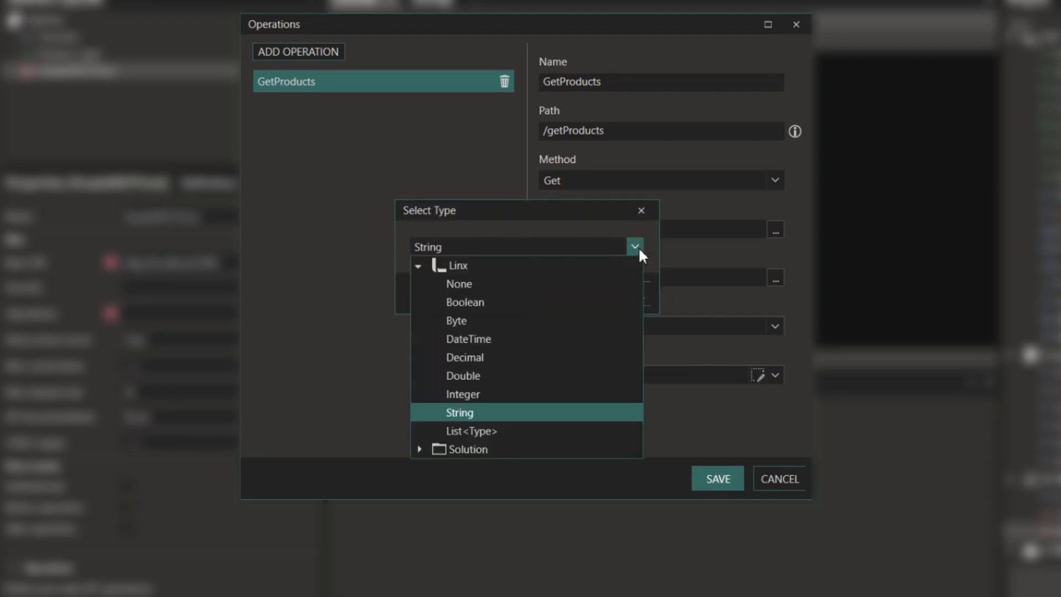
click(419, 449)
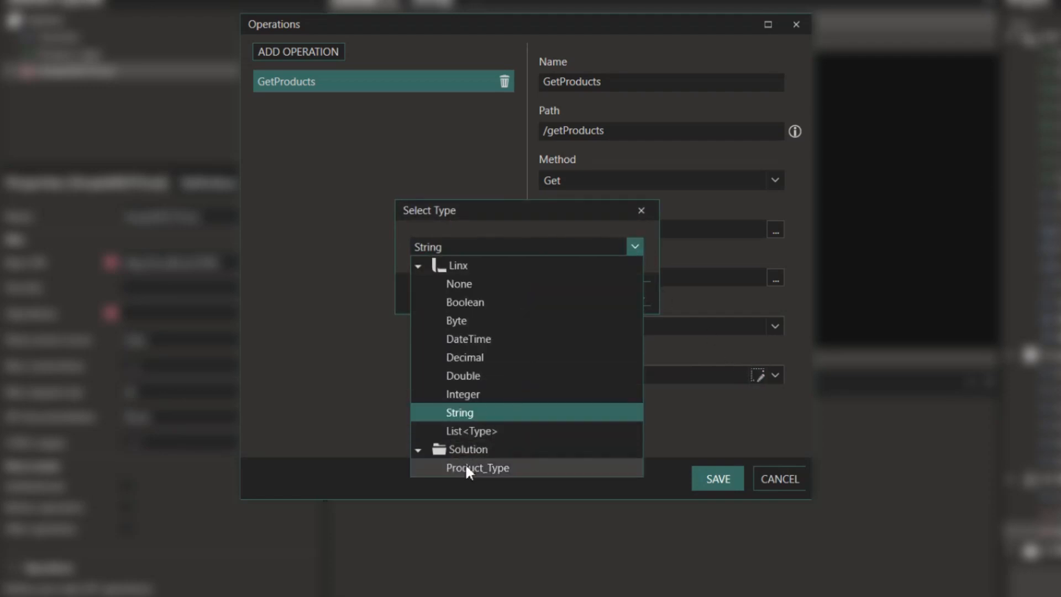
click(468, 468)
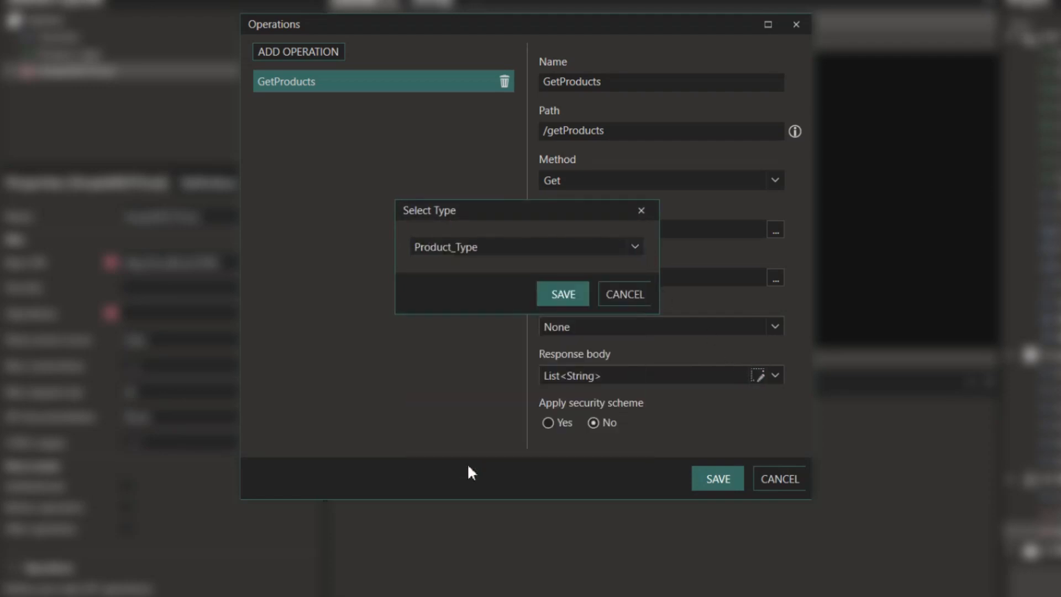
click(563, 296)
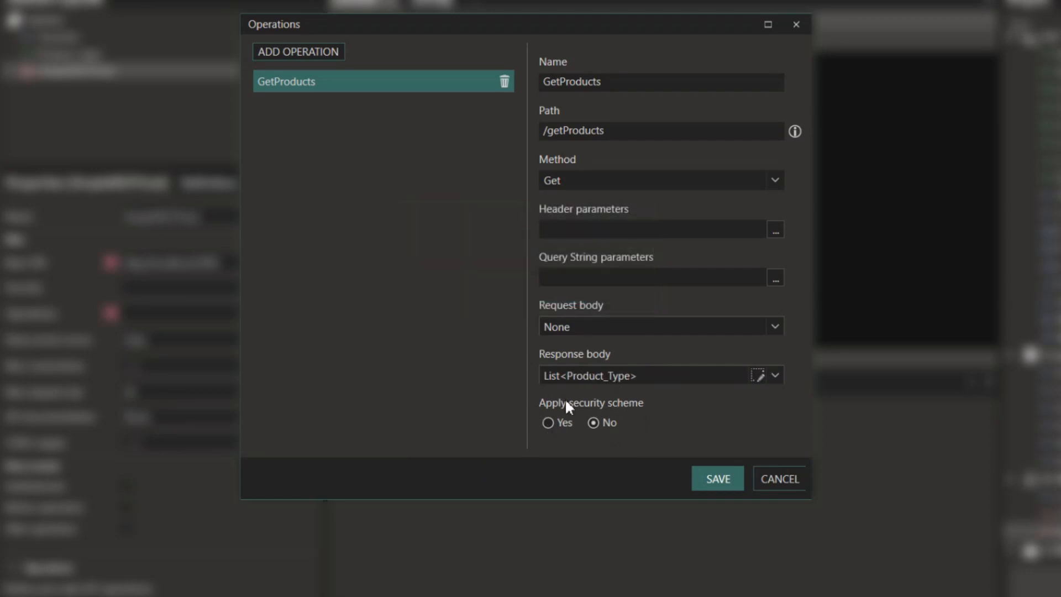
click(547, 422)
click(600, 422)
click(729, 479)
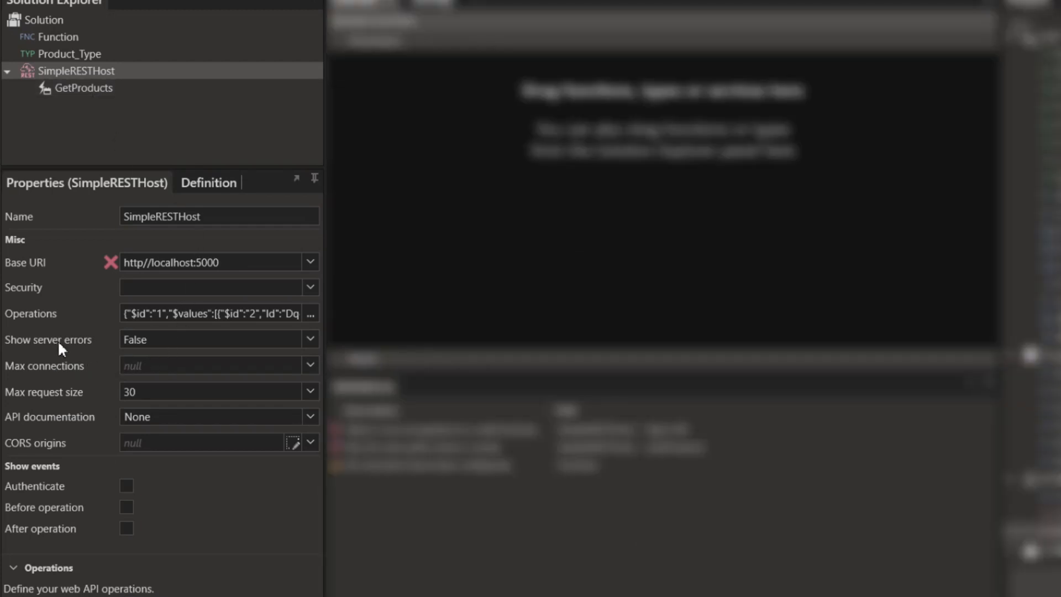
- Keep server errors hidden and set API documentation to Swagger UI
click(310, 338)
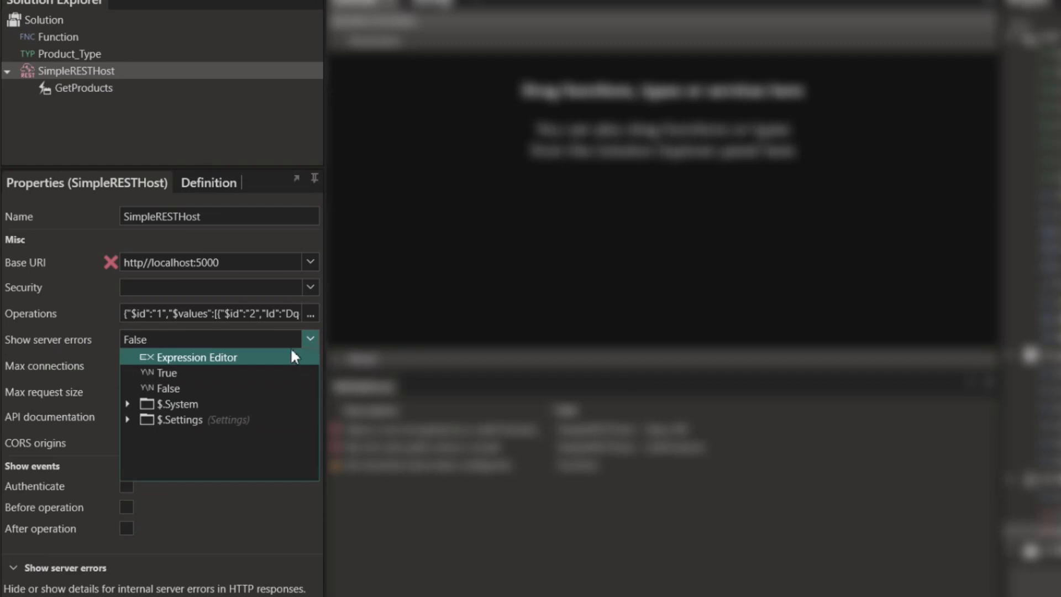
click(306, 338)
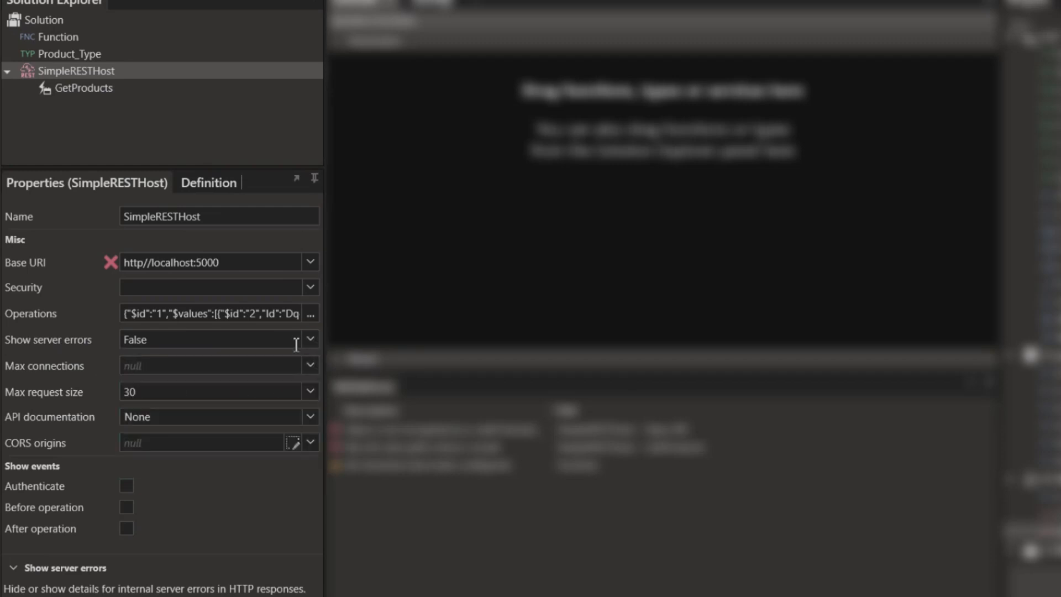
click(153, 366)
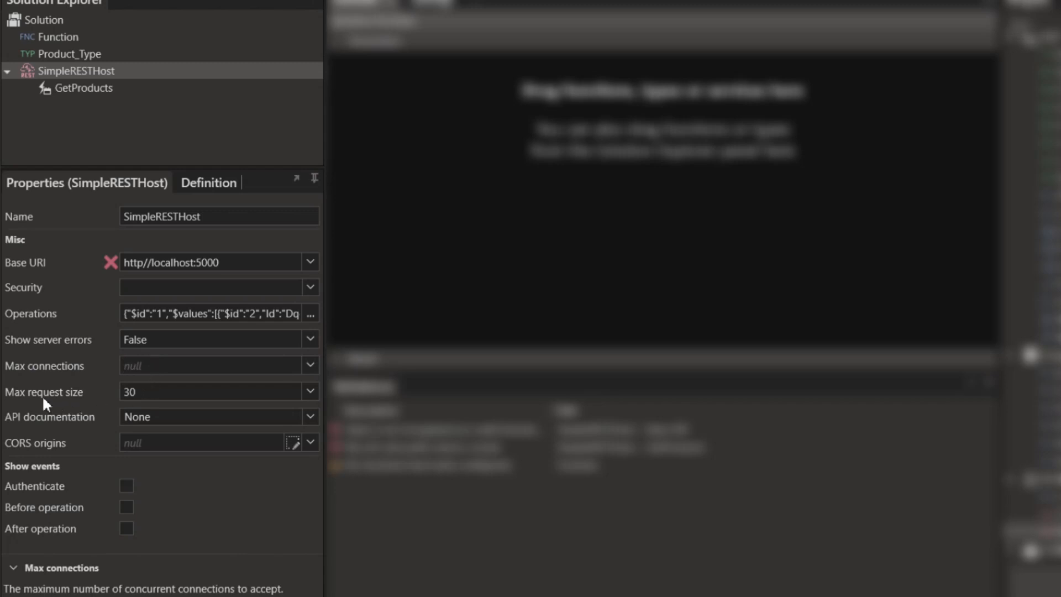
click(161, 395)
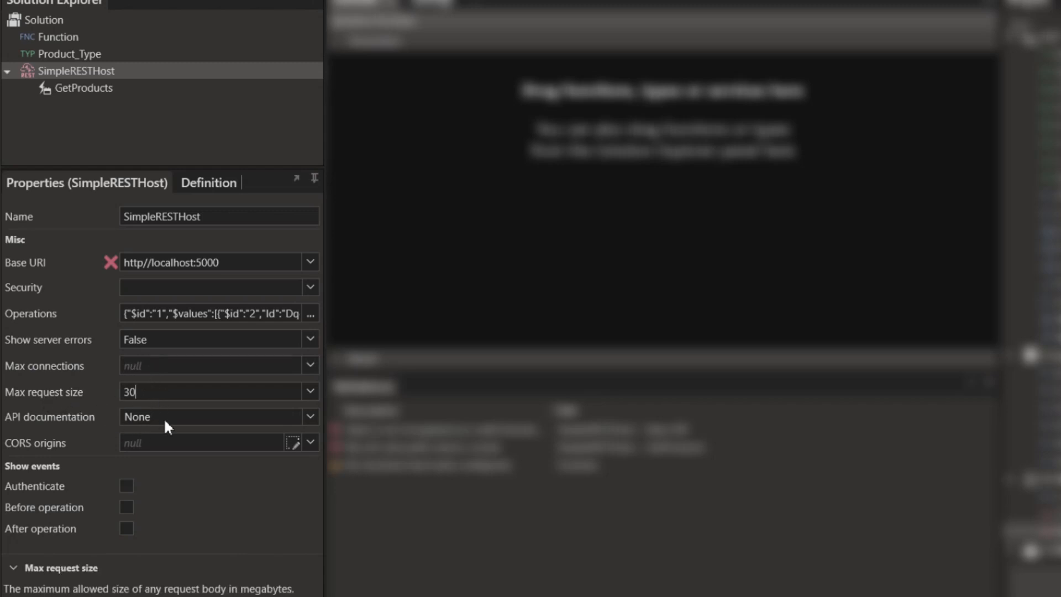
click(220, 416)
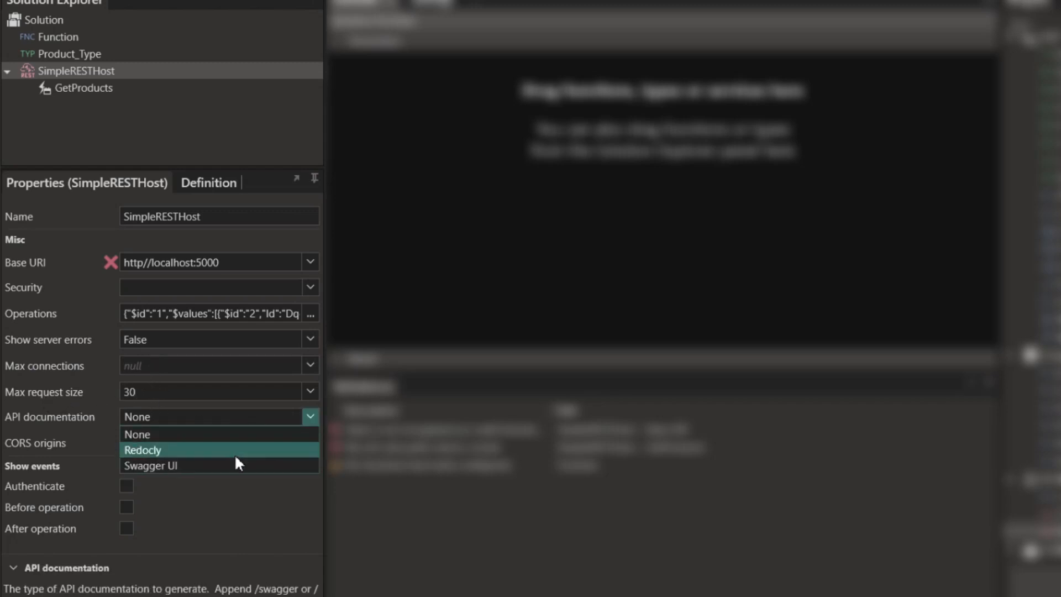
key(Escape)
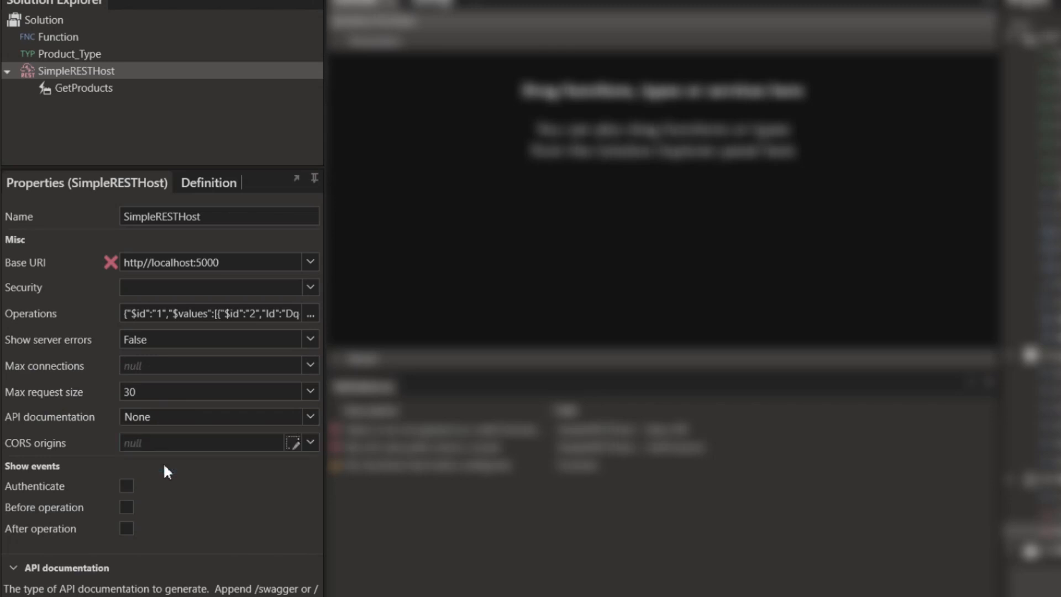
click(175, 423)
click(175, 462)
- Leave the Authenticate, Before and After operation events disabled, then open the GetProducts operation
click(127, 486)
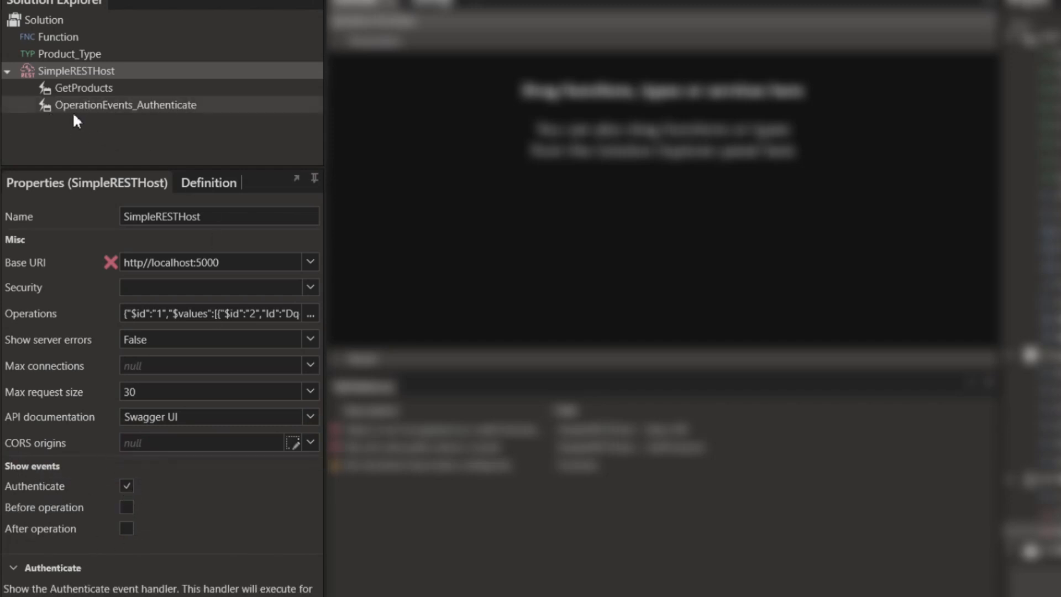
click(127, 485)
click(126, 506)
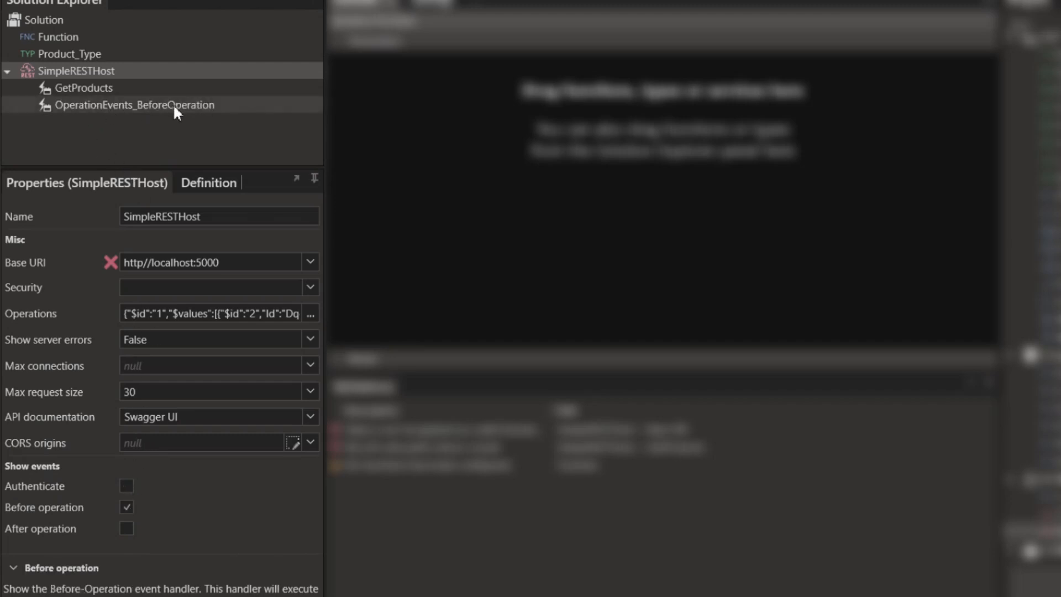
click(126, 506)
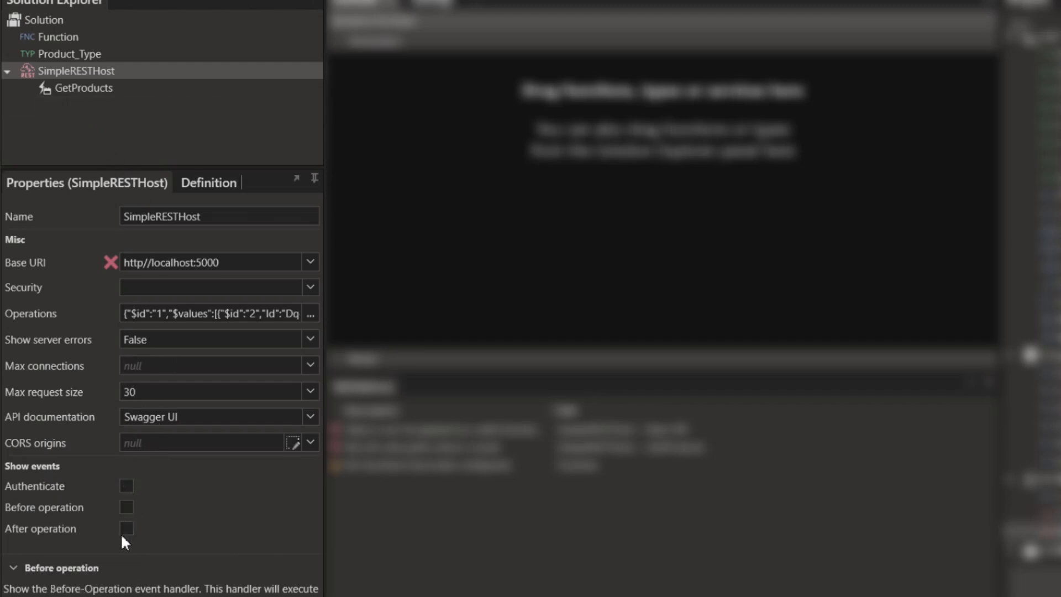
click(126, 528)
click(126, 528)
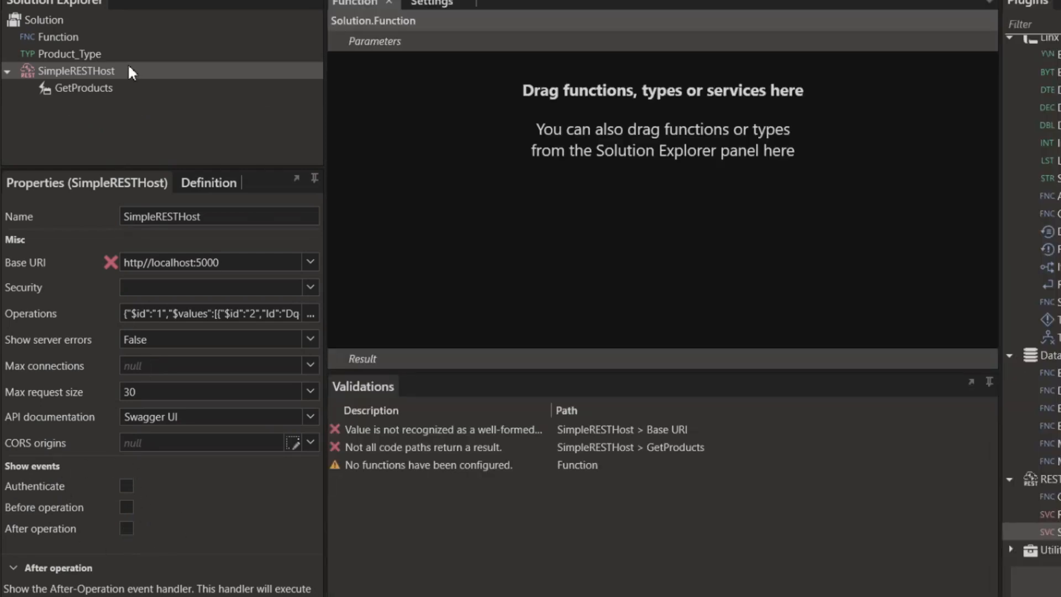
double_click(94, 90)
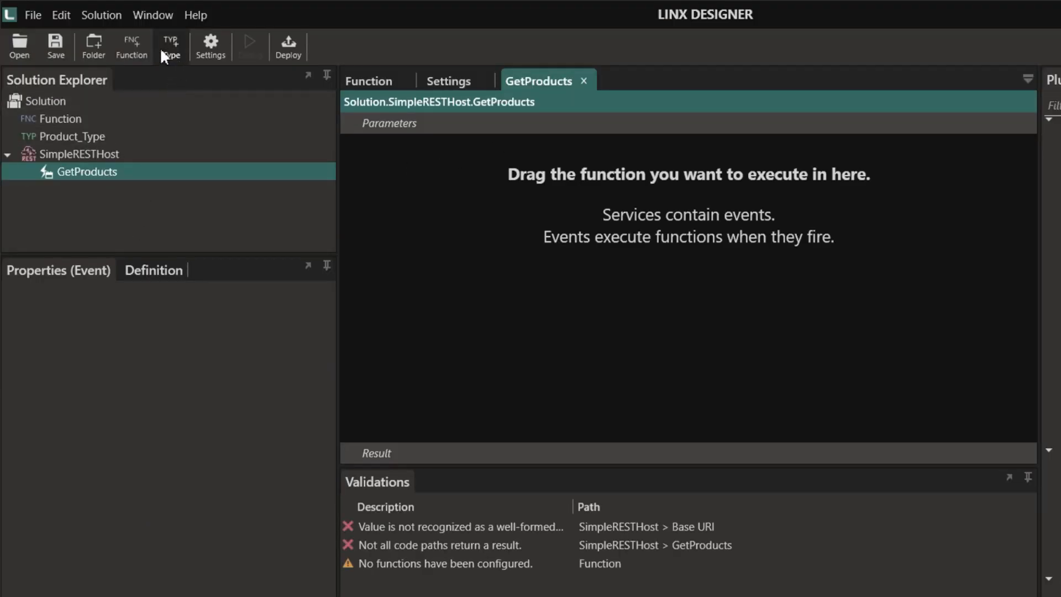
- Create a function named GetProducts with result type List<Product_Type>
click(134, 46)
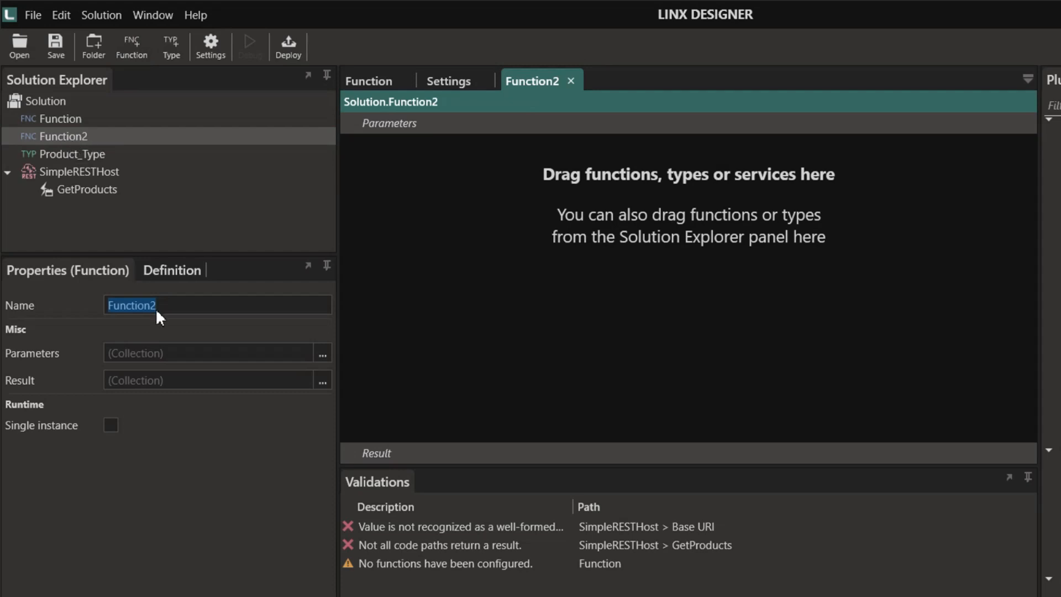
text(GetProduct)
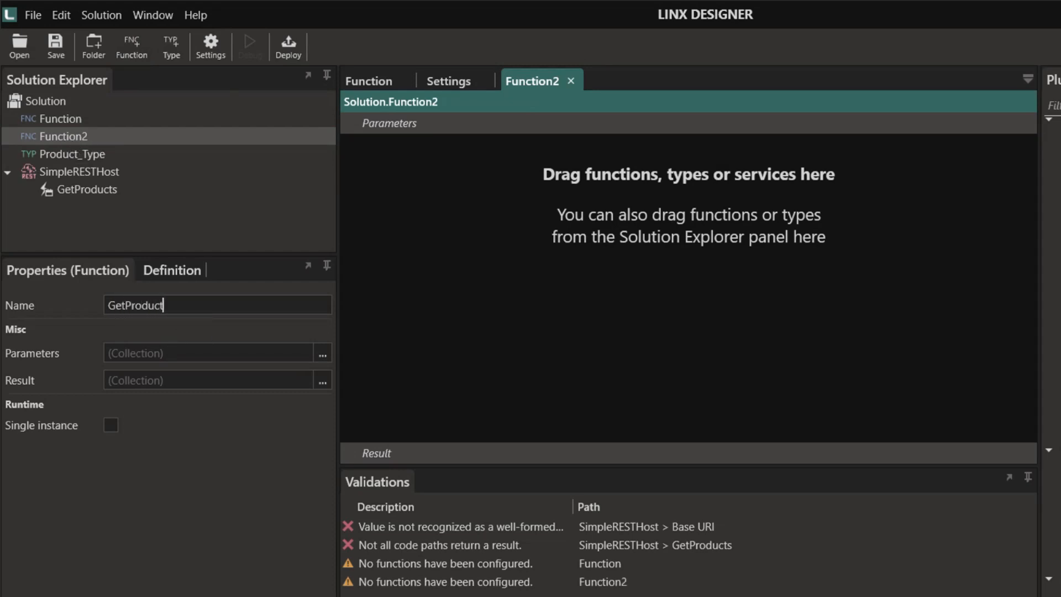
text(s)
click(323, 380)
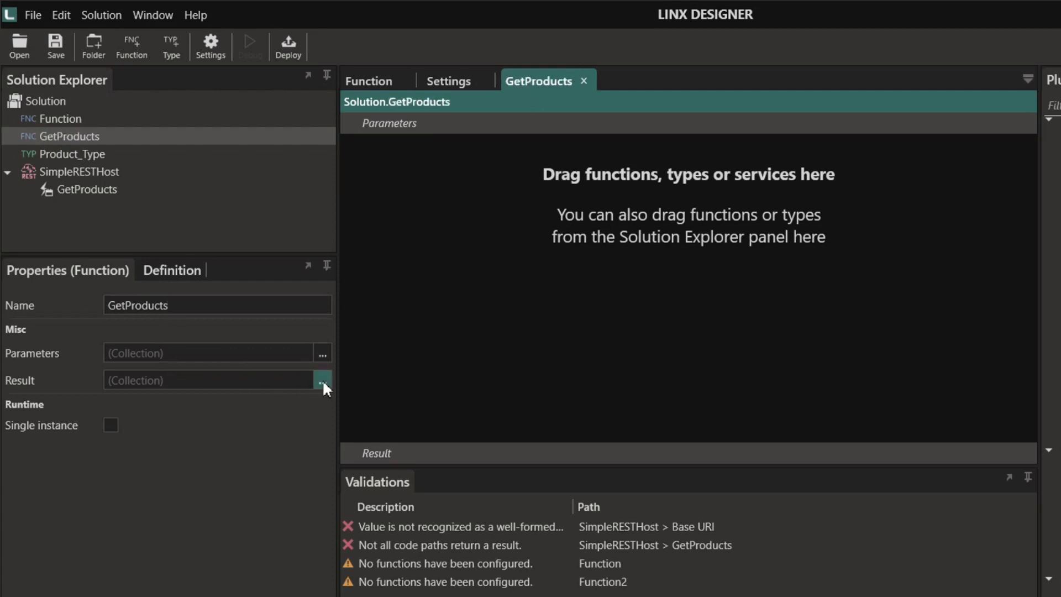
click(627, 185)
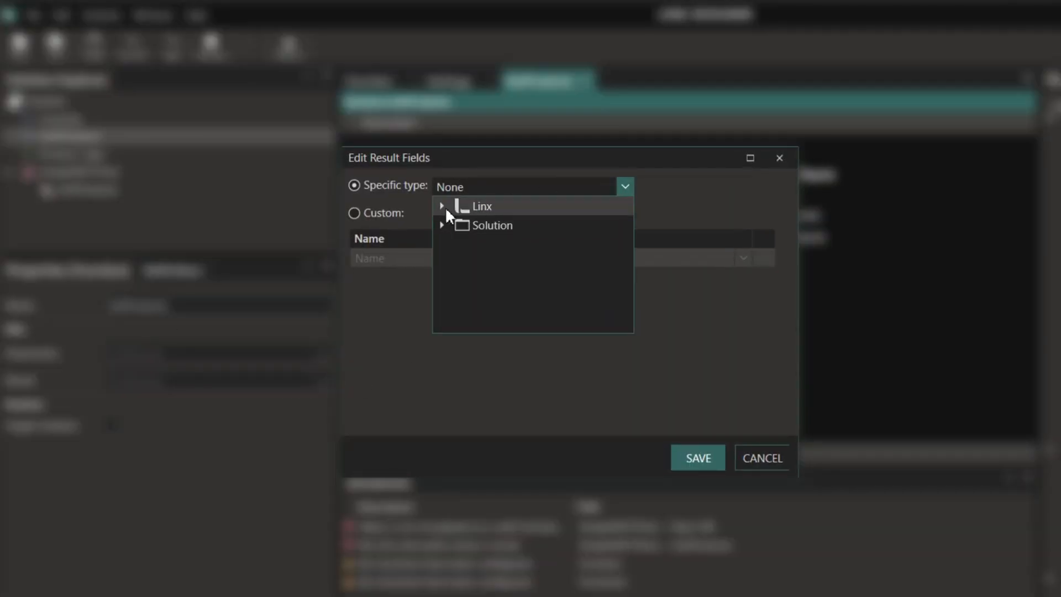
click(442, 207)
click(486, 377)
click(607, 186)
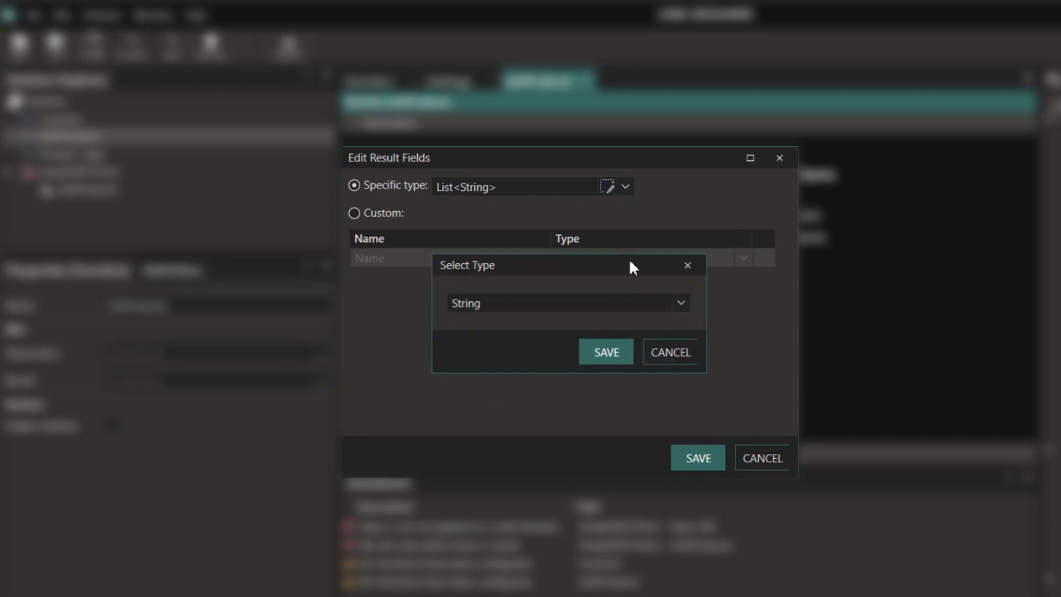
click(680, 302)
click(458, 512)
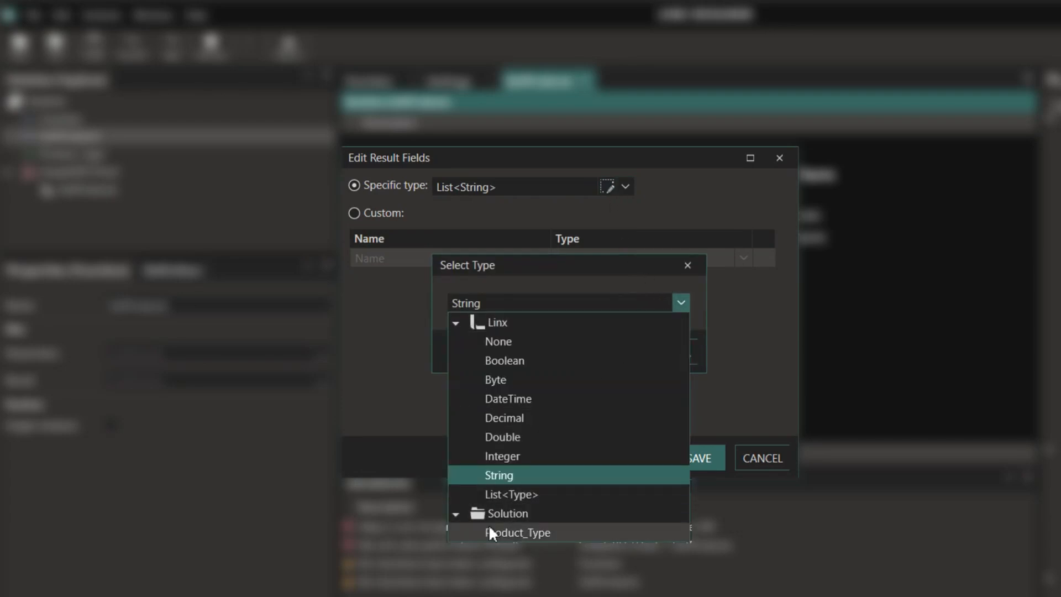
click(489, 525)
click(606, 352)
click(697, 457)
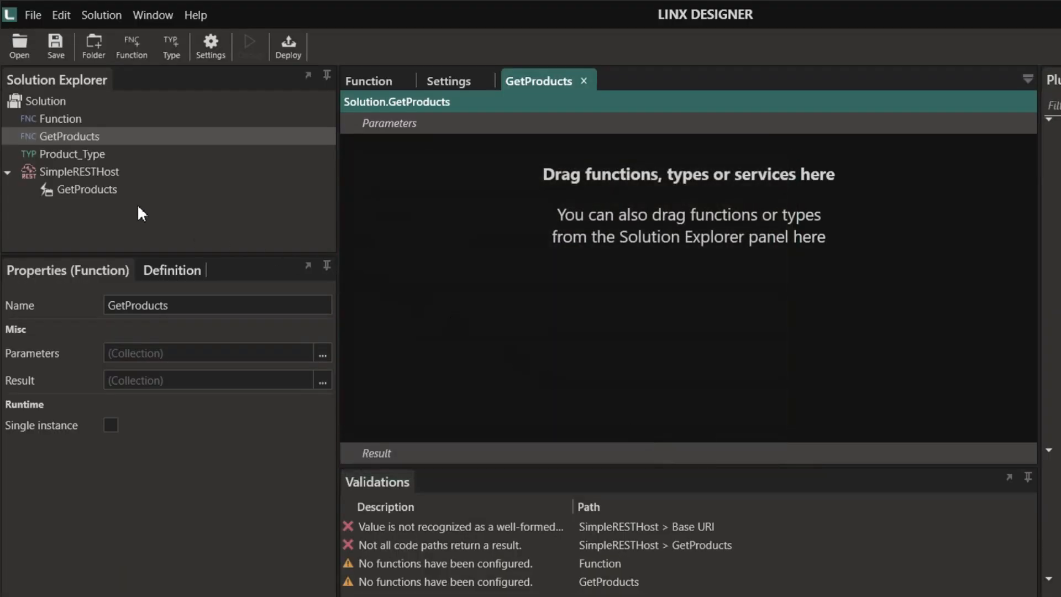
- Review the fields of Product_Type, then go back to the GetProducts function
click(75, 157)
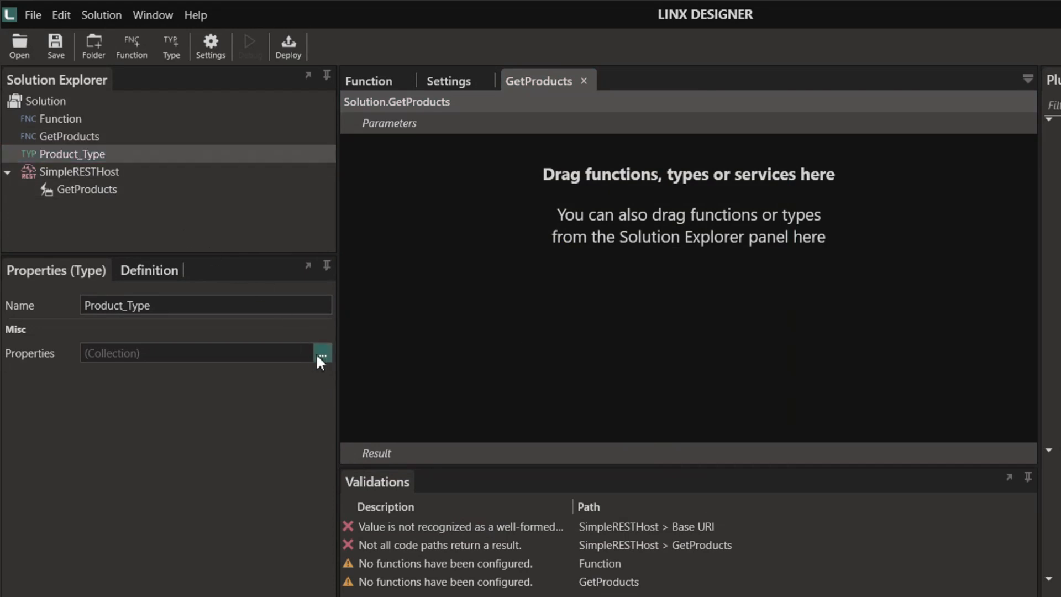
click(321, 354)
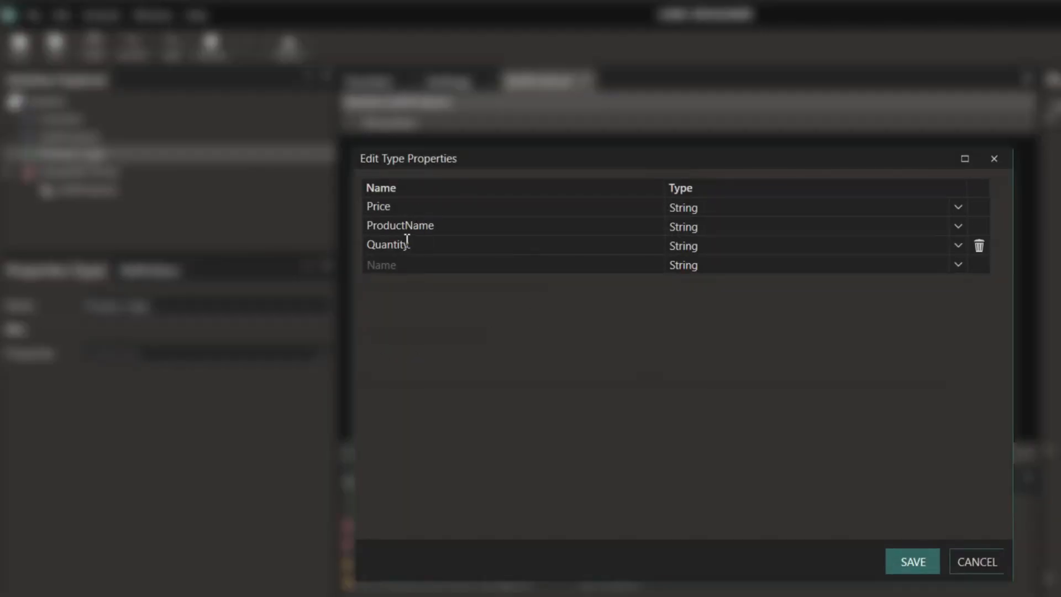
click(896, 562)
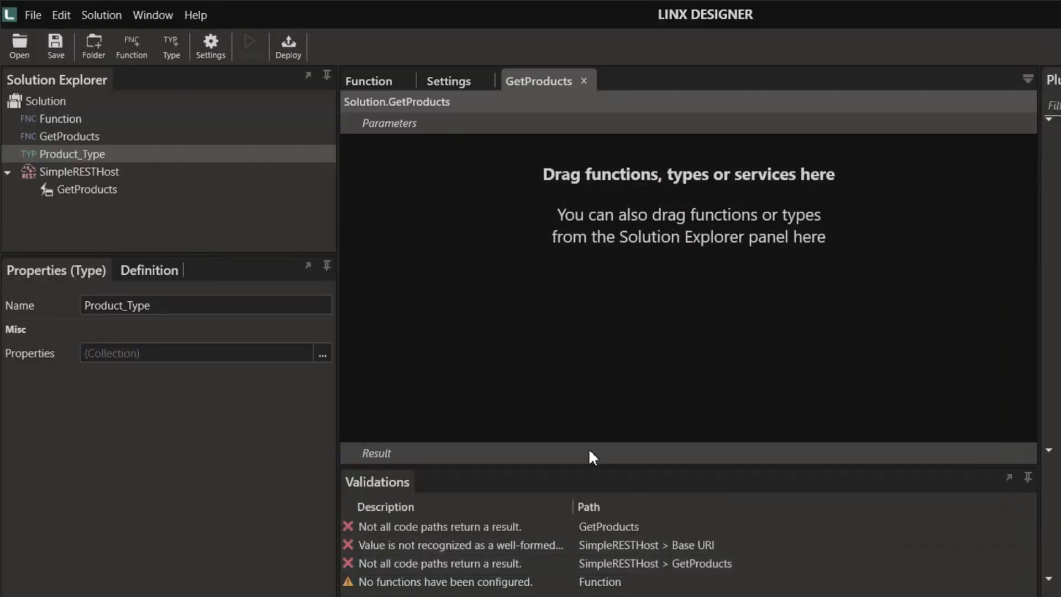
click(75, 136)
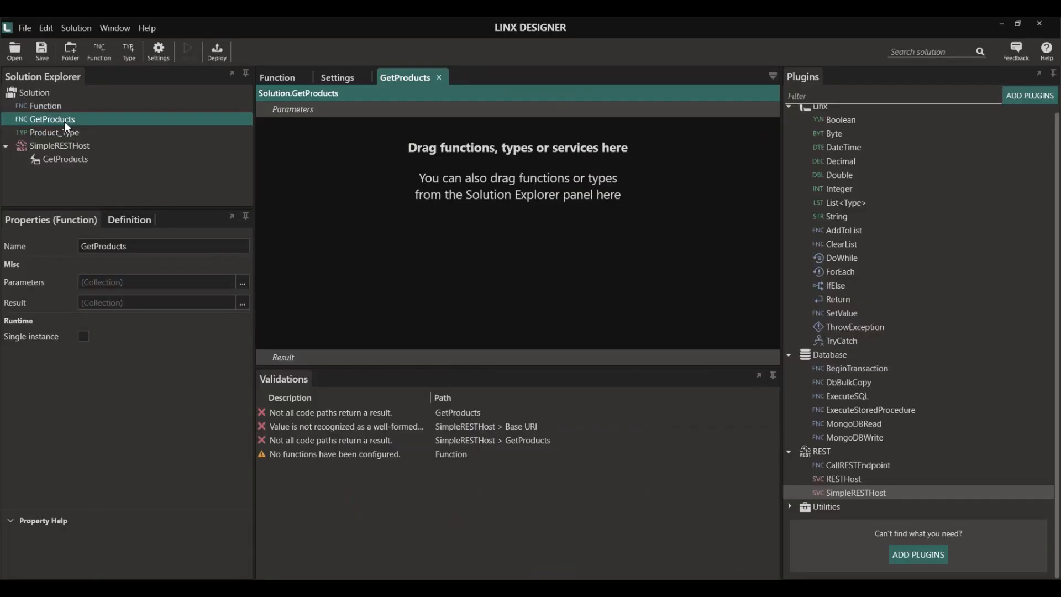
- Add a List variable holding Product_Type items to GetProducts
drag(846, 202, 380, 145)
click(243, 282)
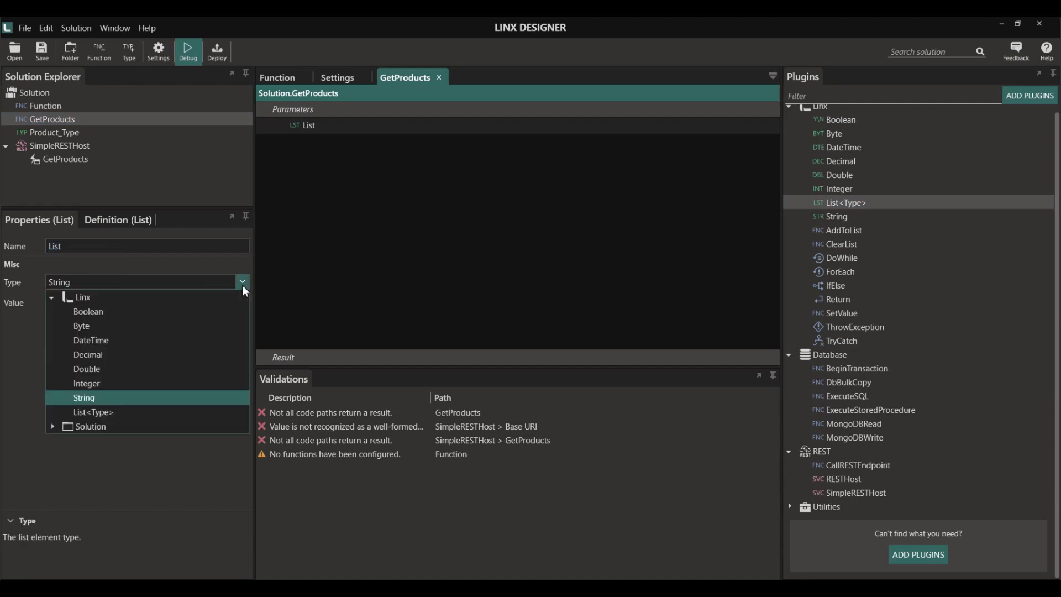
click(52, 426)
click(76, 438)
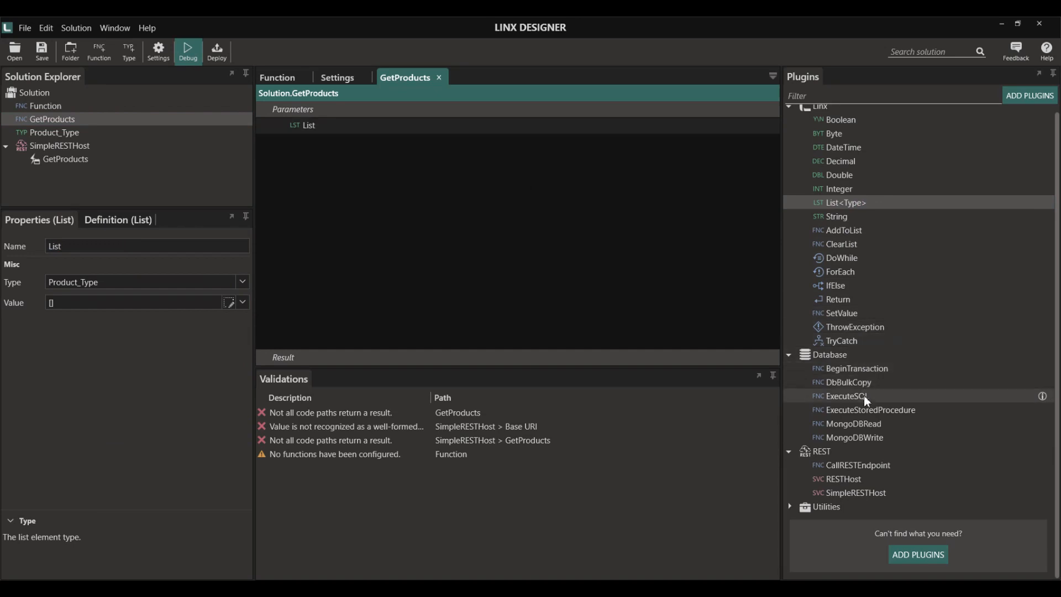
- Add an ExecuteSQL step using DatabaseConnection with a SELECT from Products_Import
drag(863, 396, 386, 216)
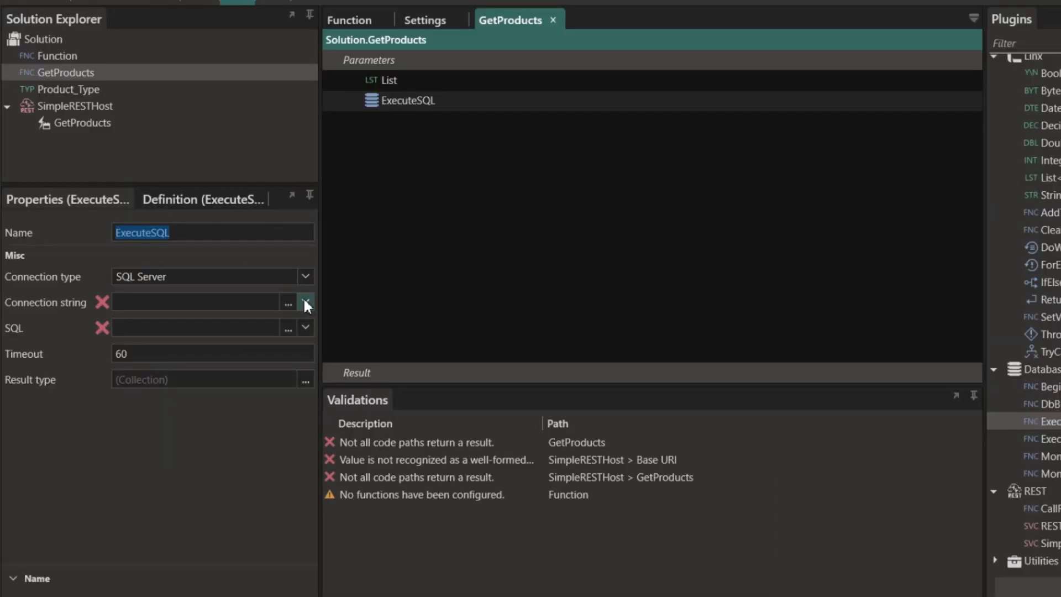
click(305, 302)
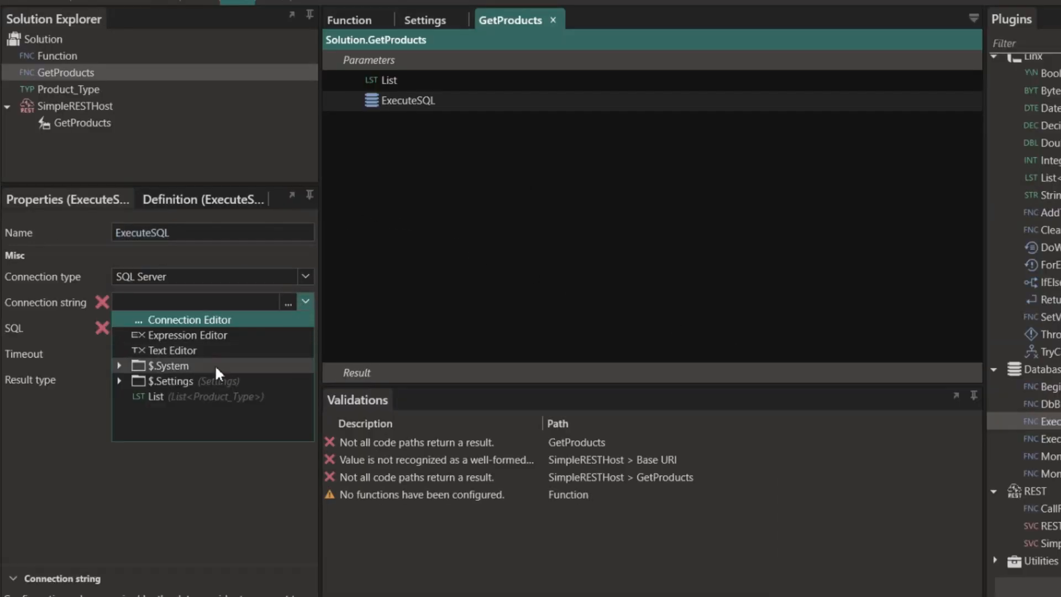
click(117, 381)
click(163, 397)
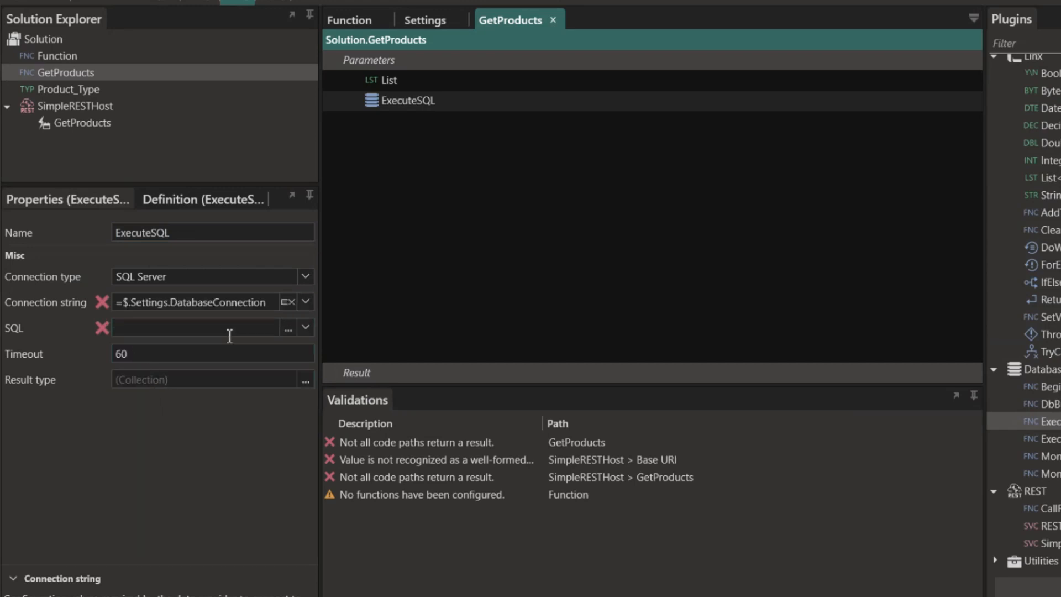
click(288, 327)
click(943, 134)
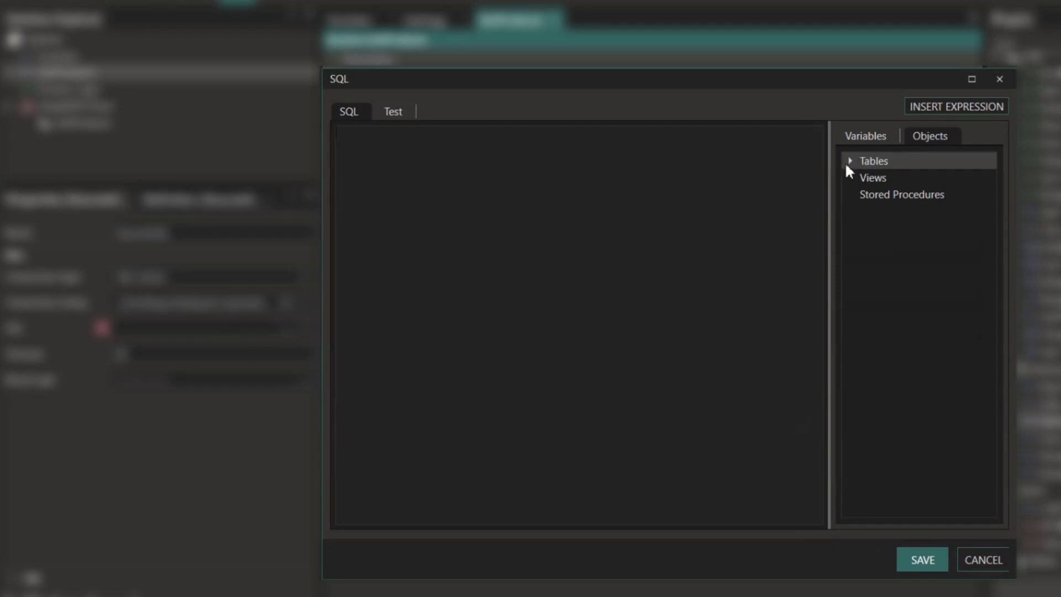
click(846, 162)
right_click(901, 176)
click(927, 191)
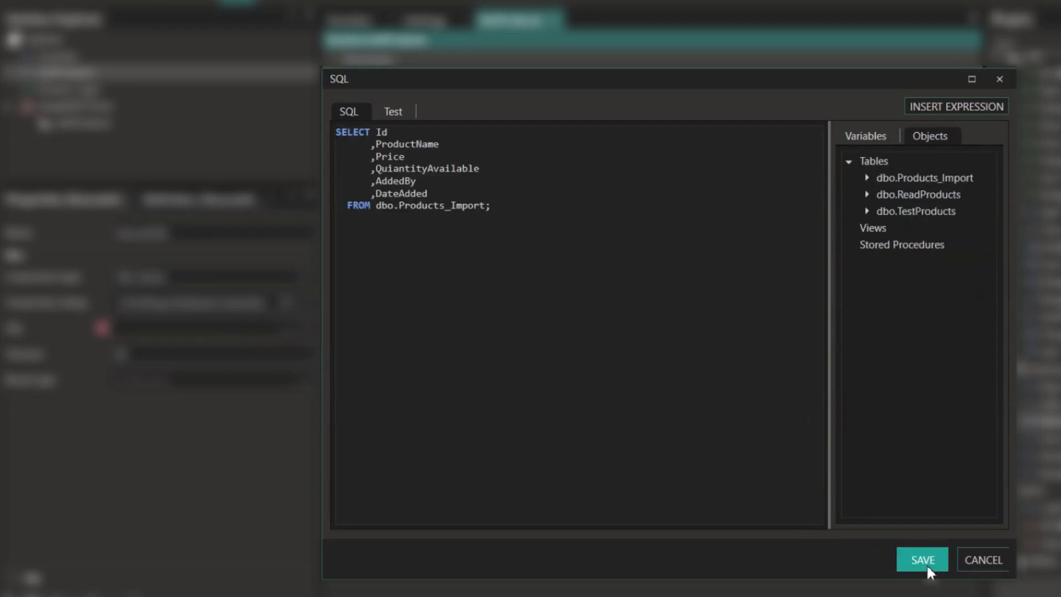
click(923, 561)
- Add an AddToList step inside ForEachRow that targets List
drag(843, 230, 345, 169)
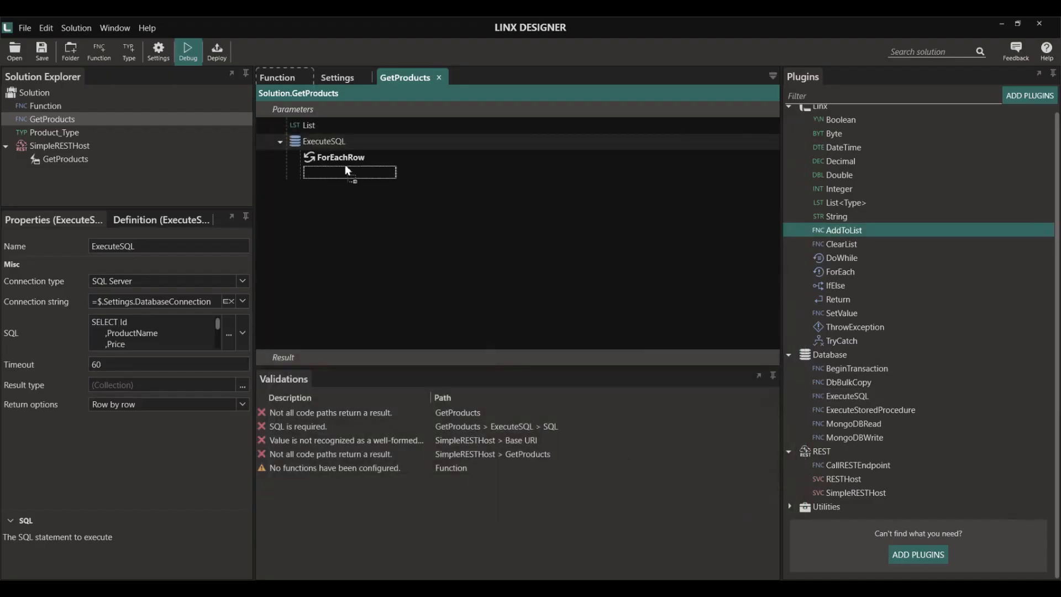
click(327, 355)
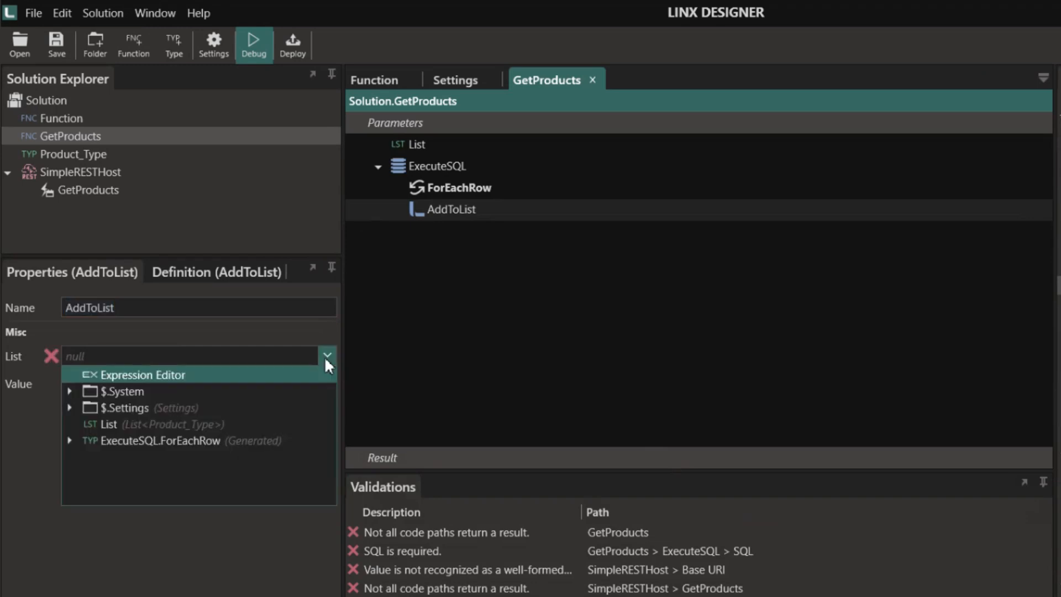
click(142, 425)
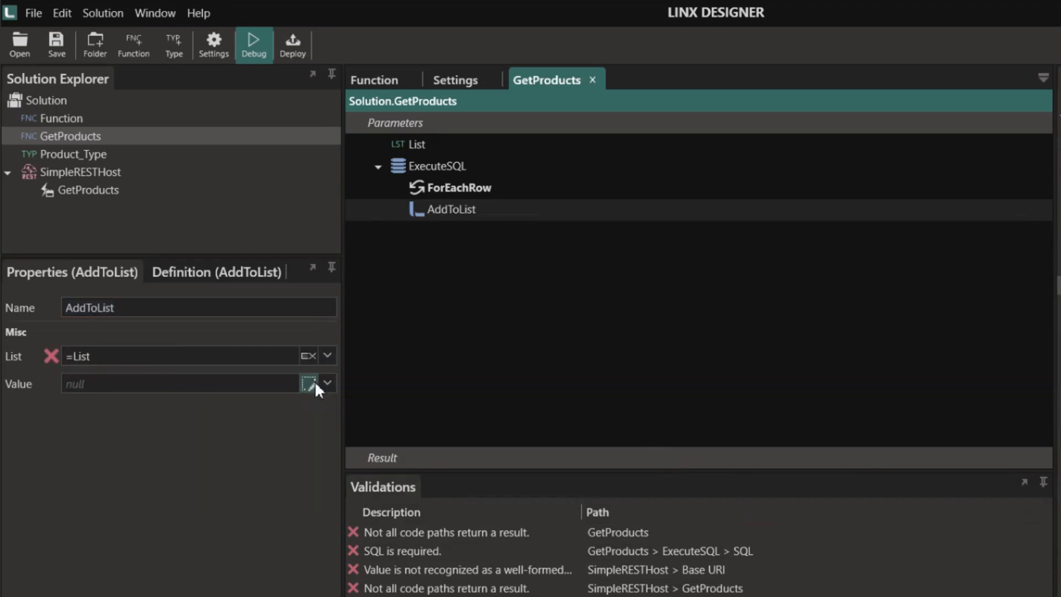
click(308, 382)
- Map ProductName, Price and QuantityAvailable from ExecuteSQL.ForEachRow into the added item
click(786, 175)
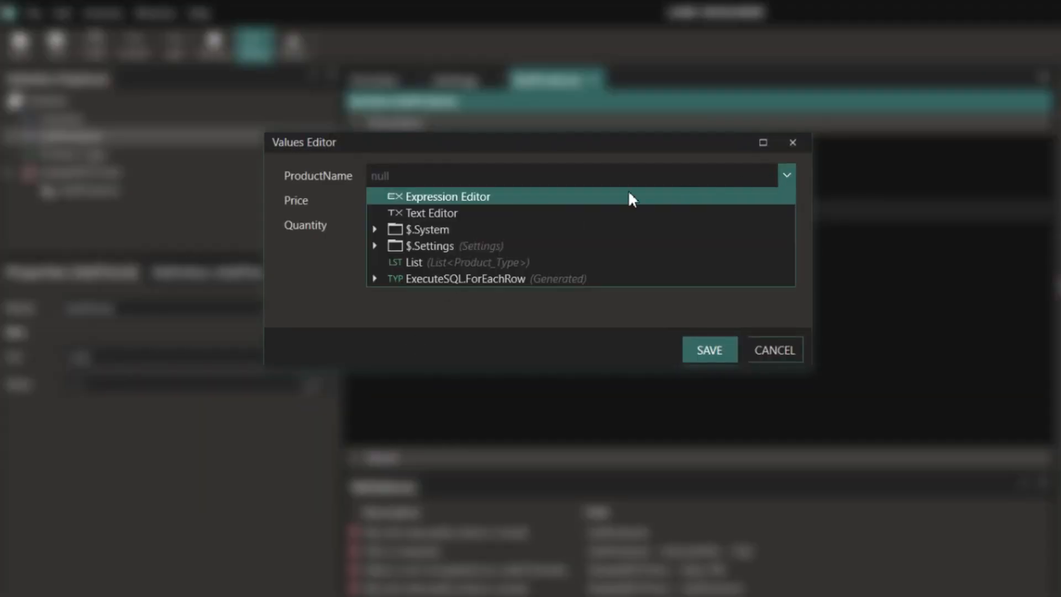
click(373, 279)
click(449, 356)
click(788, 201)
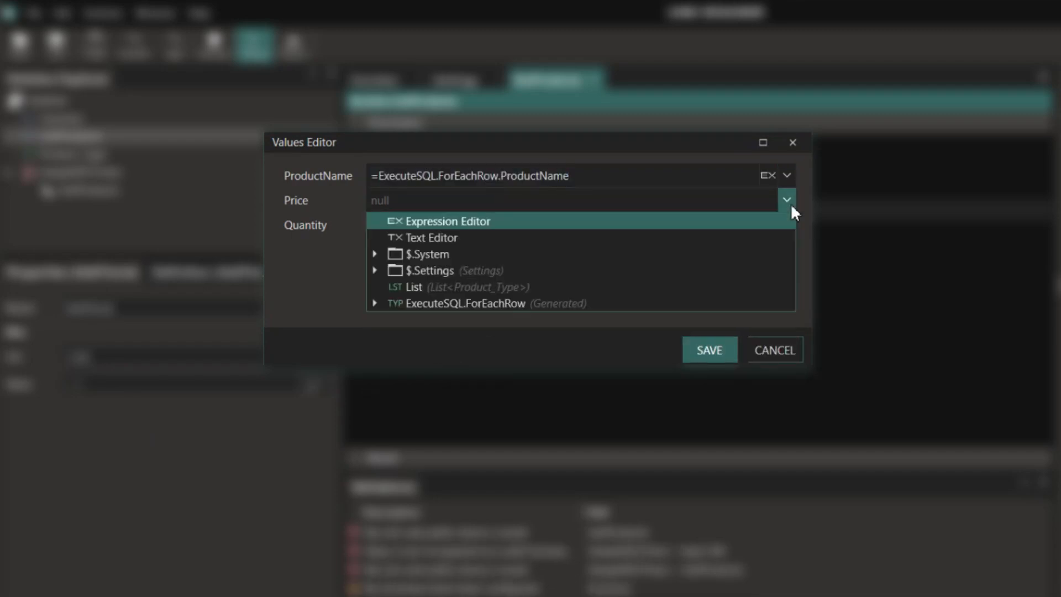
click(374, 304)
click(425, 370)
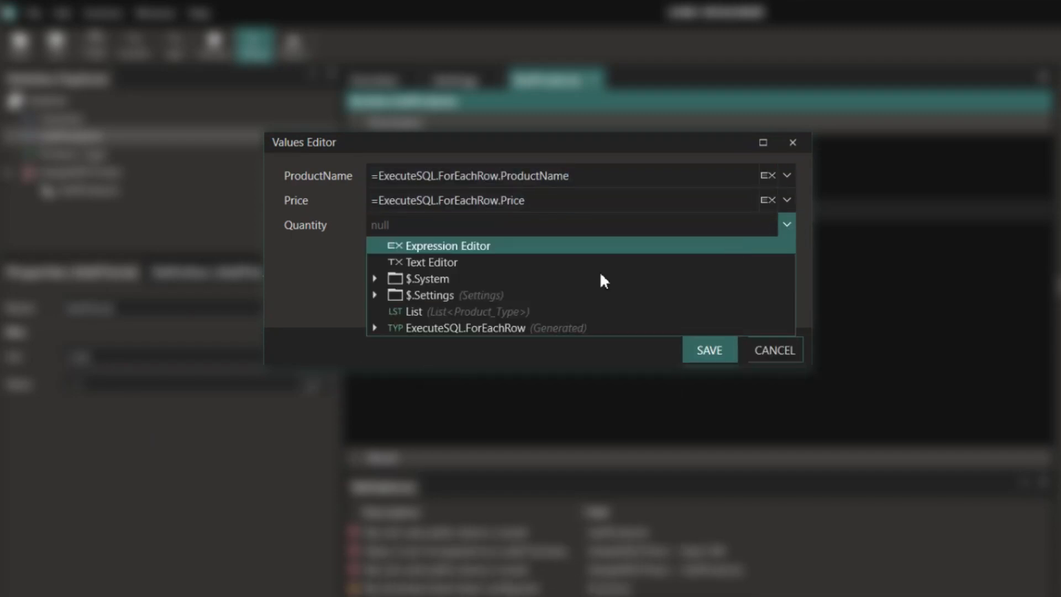
click(370, 328)
click(787, 224)
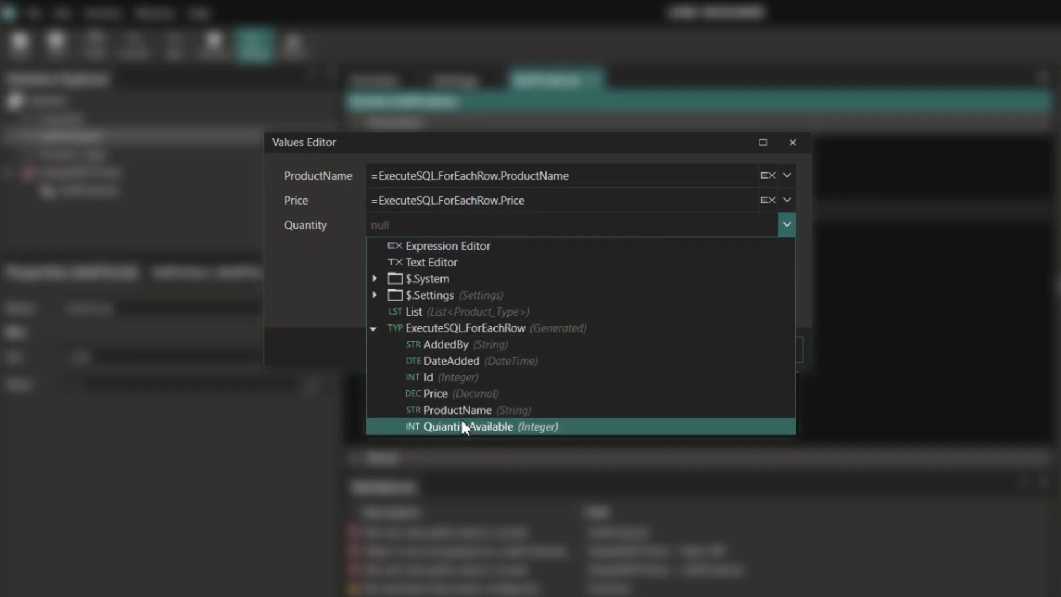
click(468, 426)
click(707, 350)
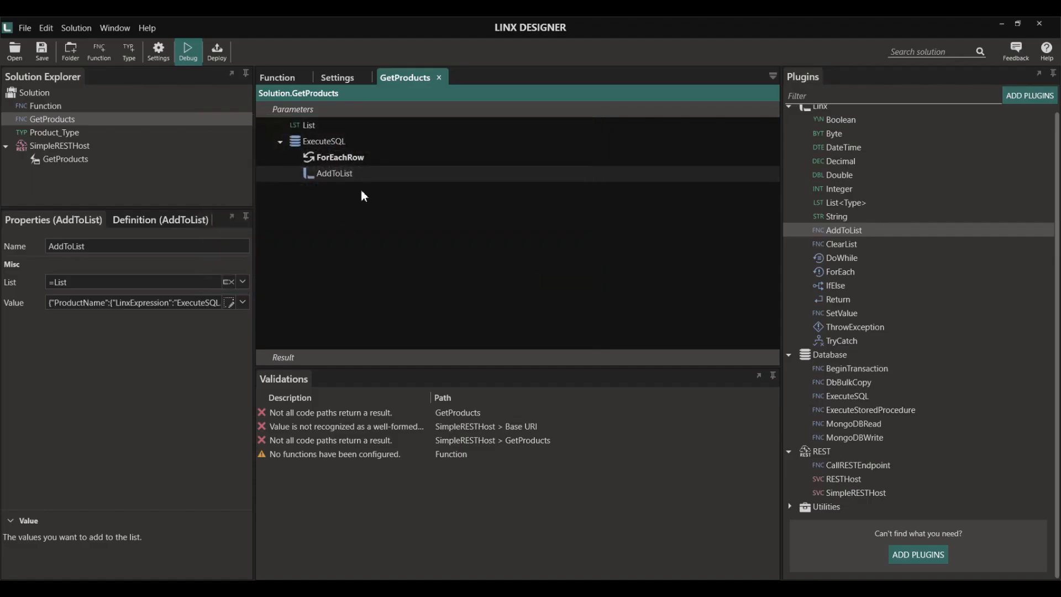
- Add a Return step after the query that returns List
drag(838, 299, 361, 231)
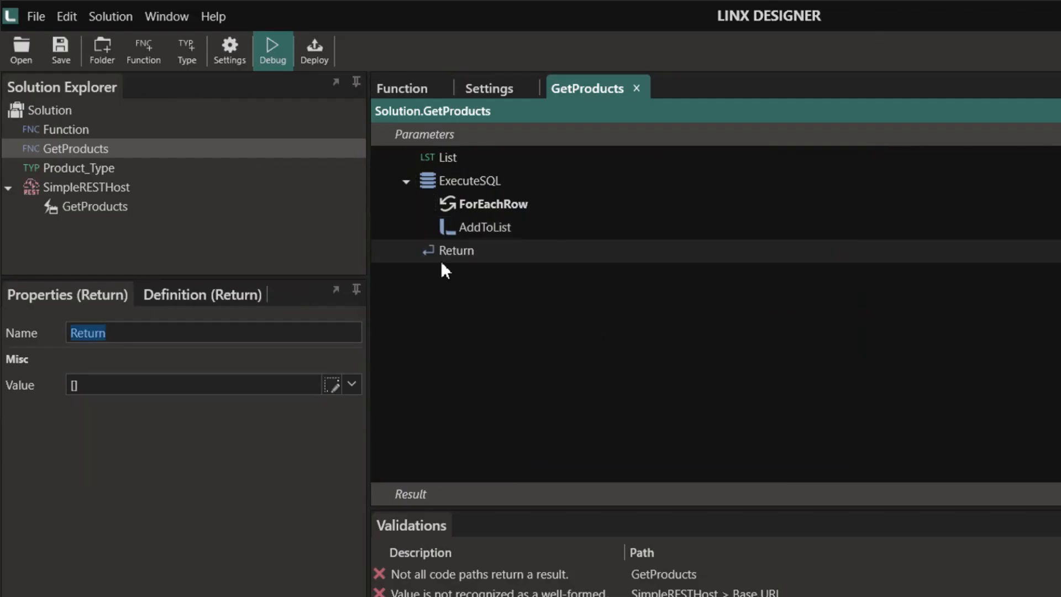
click(330, 390)
click(352, 384)
click(131, 477)
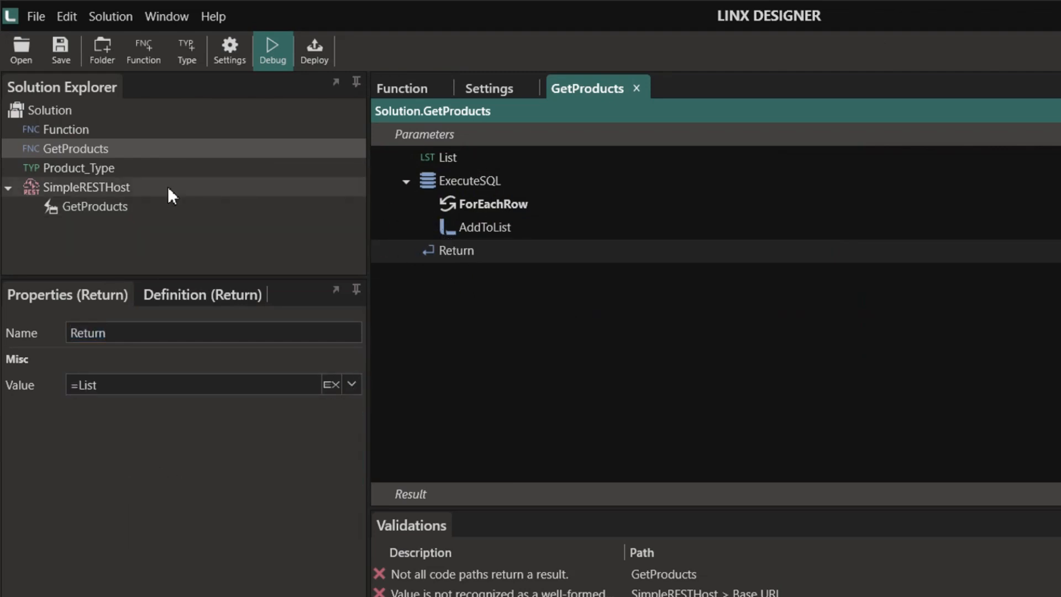
- Have the GetProducts endpoint call the GetProducts function and return its result as ResponseBody, then debug SimpleRESTHost
double_click(97, 208)
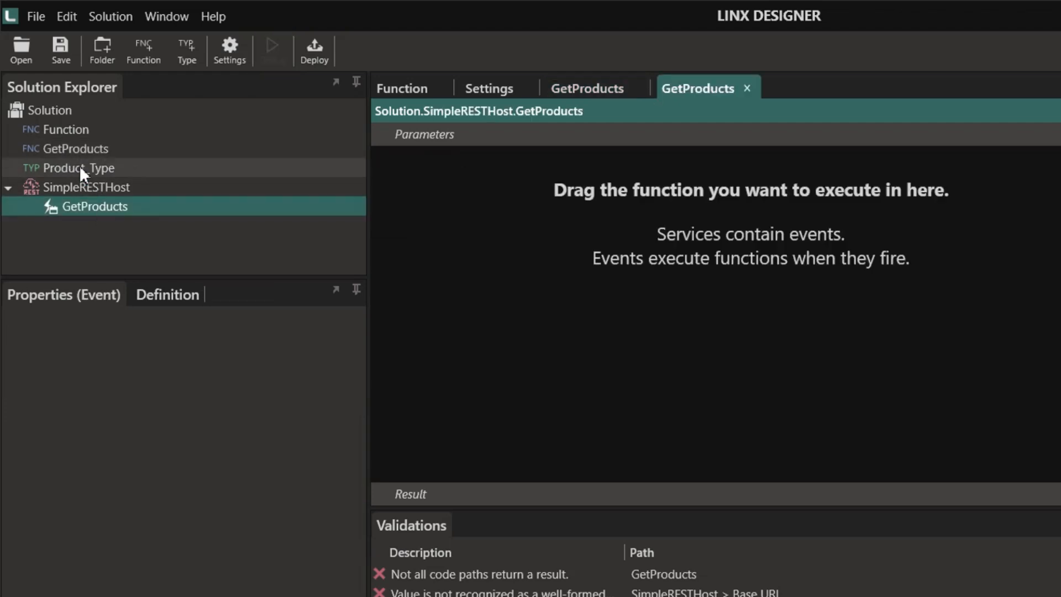
drag(82, 154, 464, 194)
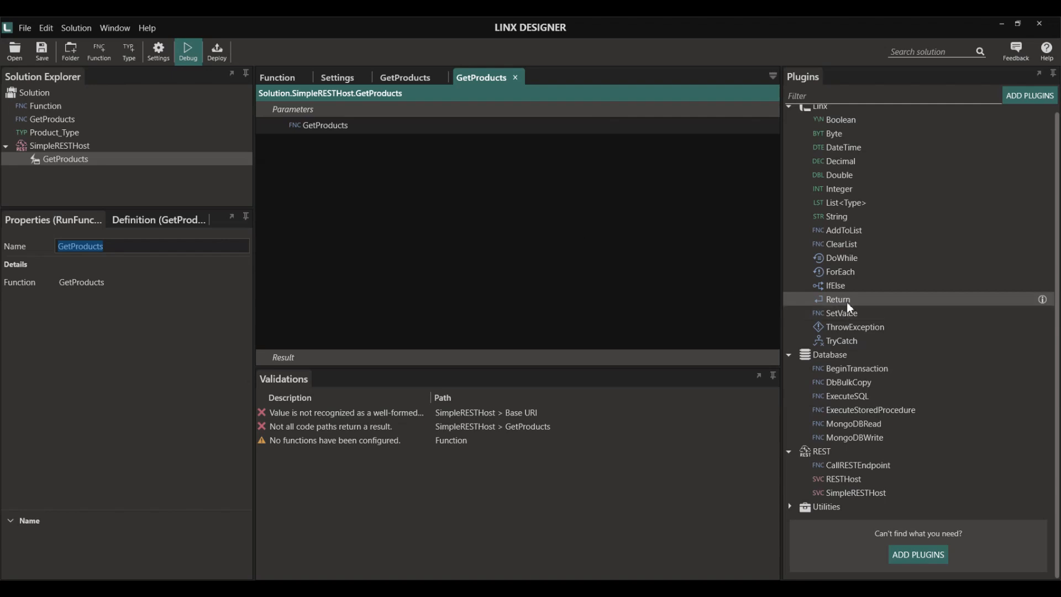
drag(846, 298, 420, 238)
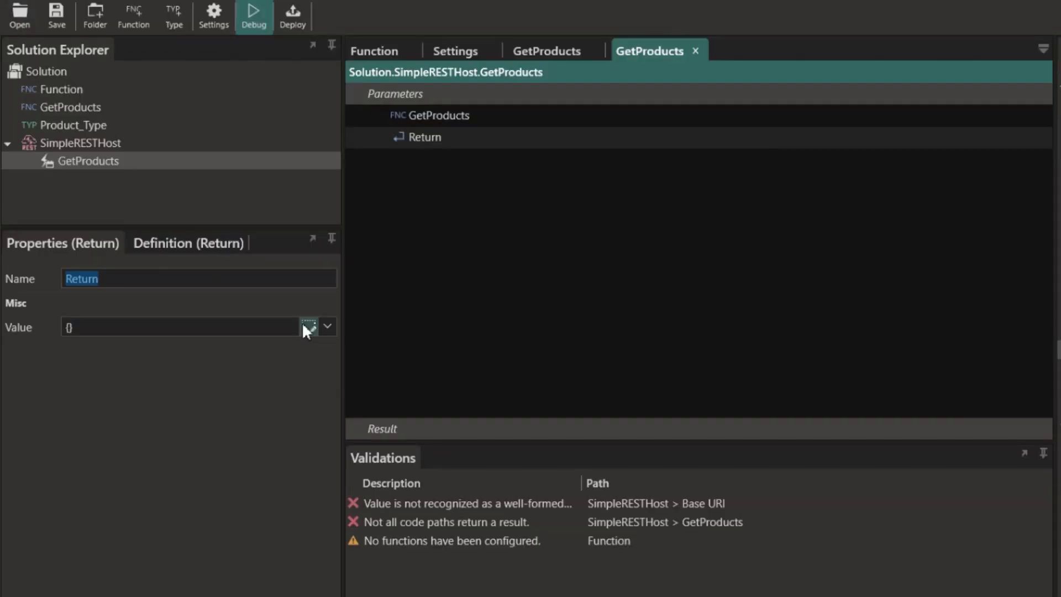
click(308, 327)
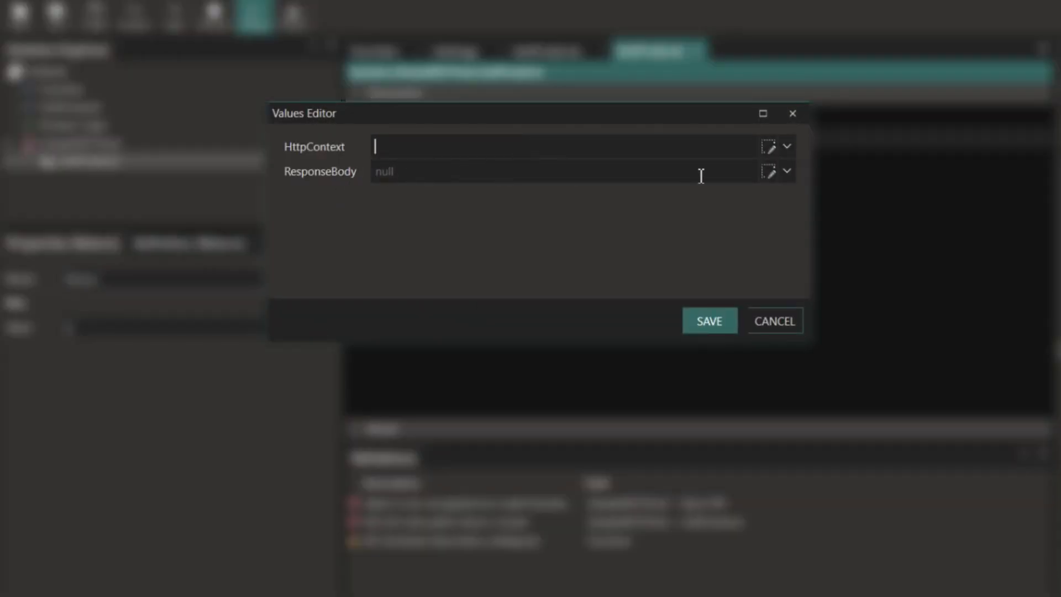
click(787, 173)
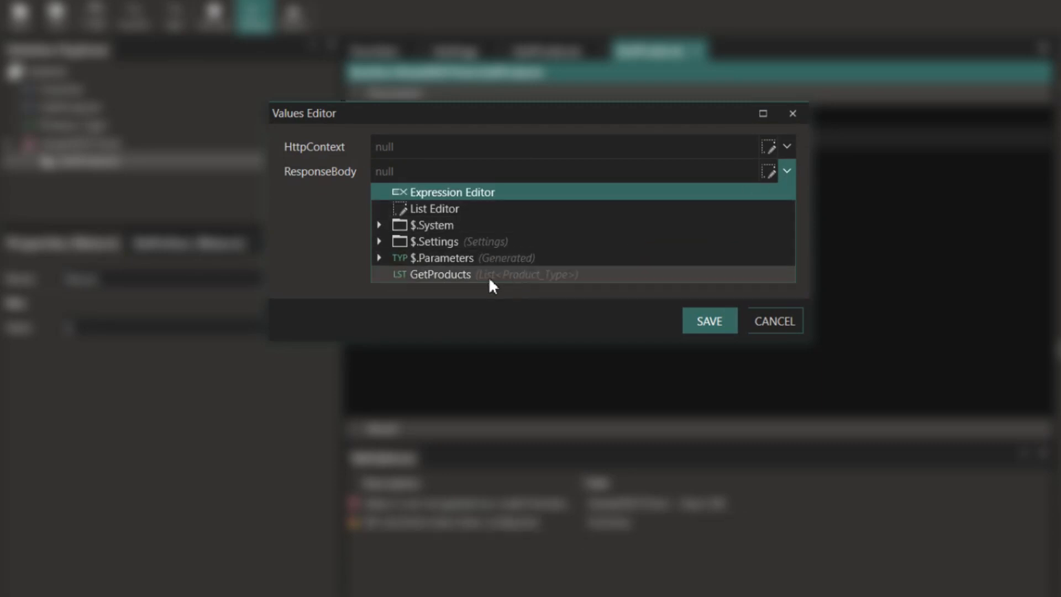
click(448, 275)
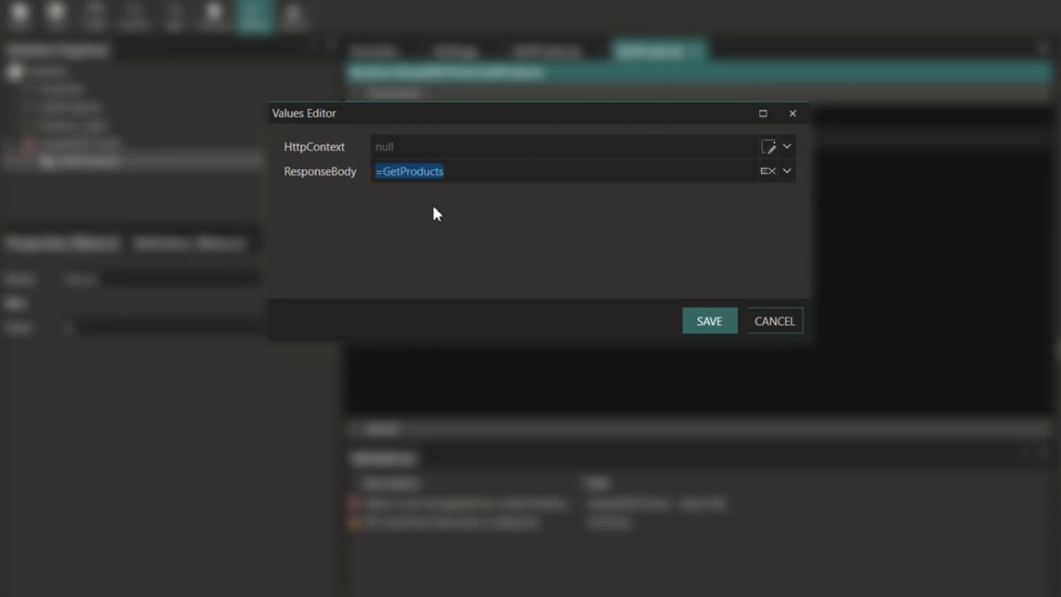
click(708, 325)
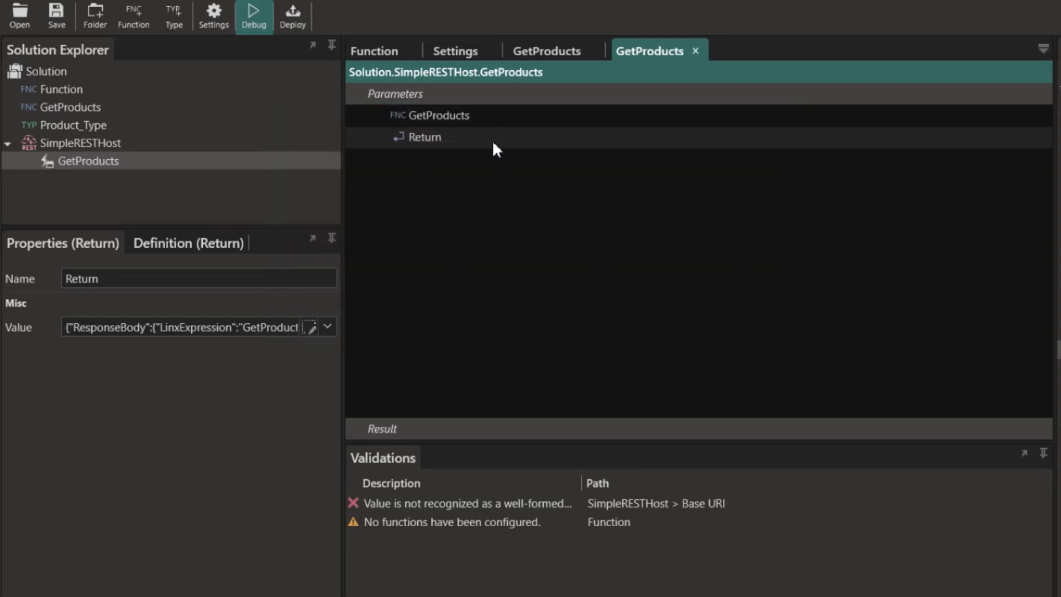
click(73, 144)
click(253, 20)
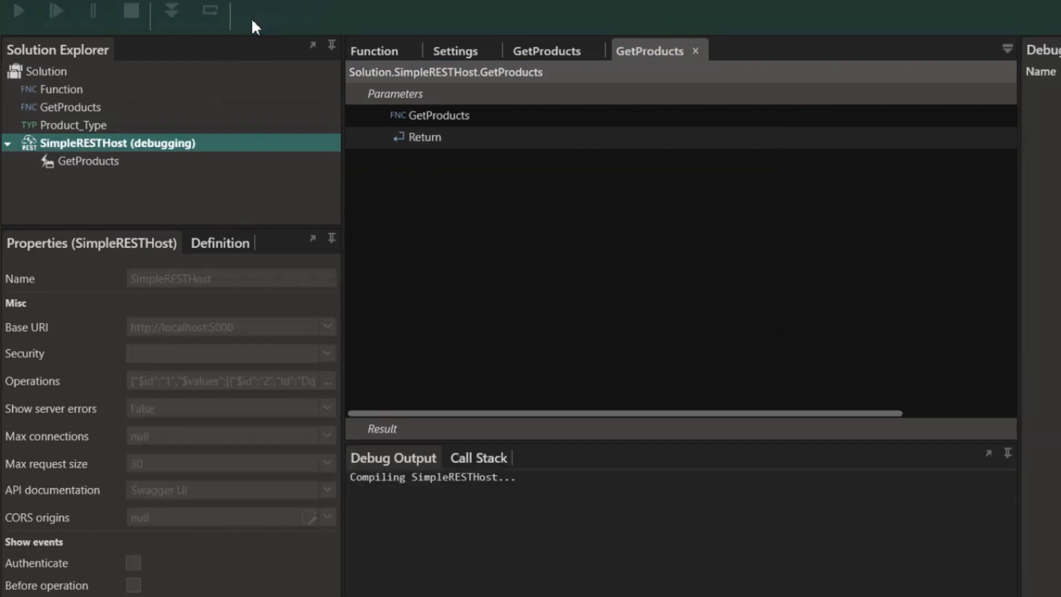
- Start the service and execute GET /getProducts in Swagger UI, confirming a 200 response with products
click(19, 17)
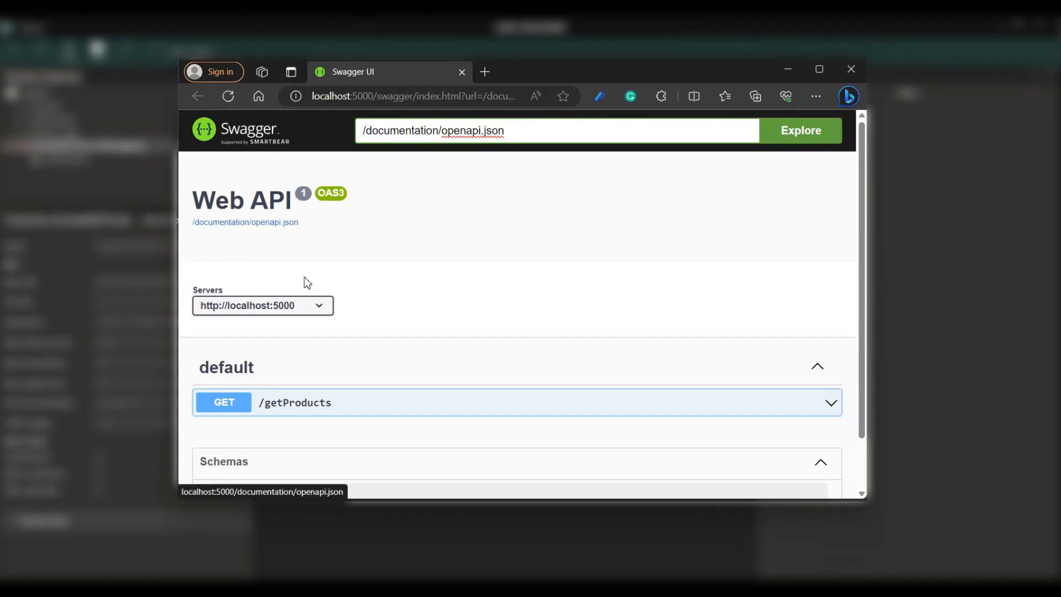
click(803, 406)
scroll(803, 406, down, 4)
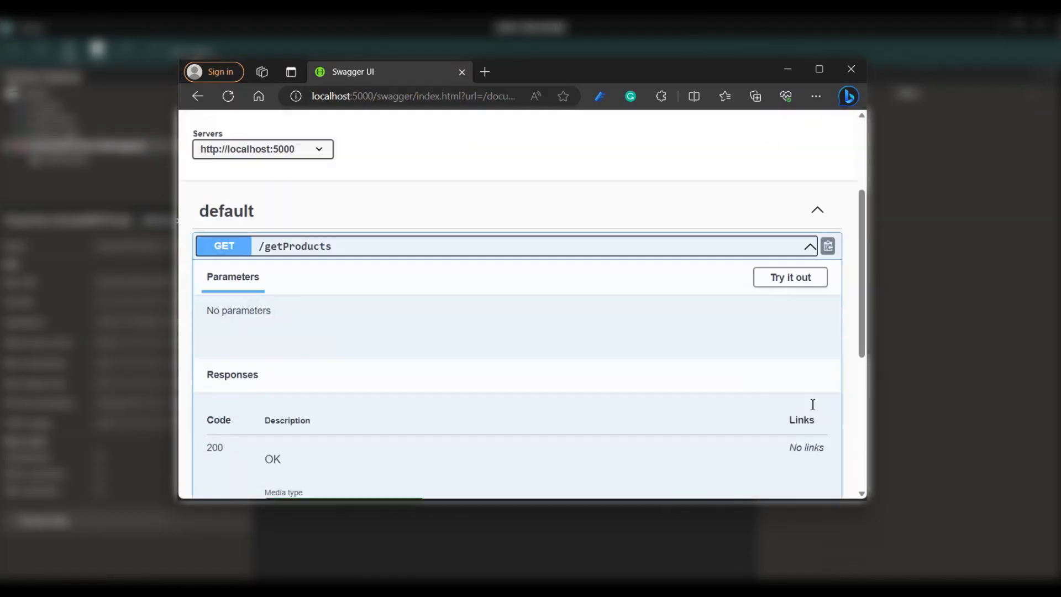
click(785, 203)
click(562, 286)
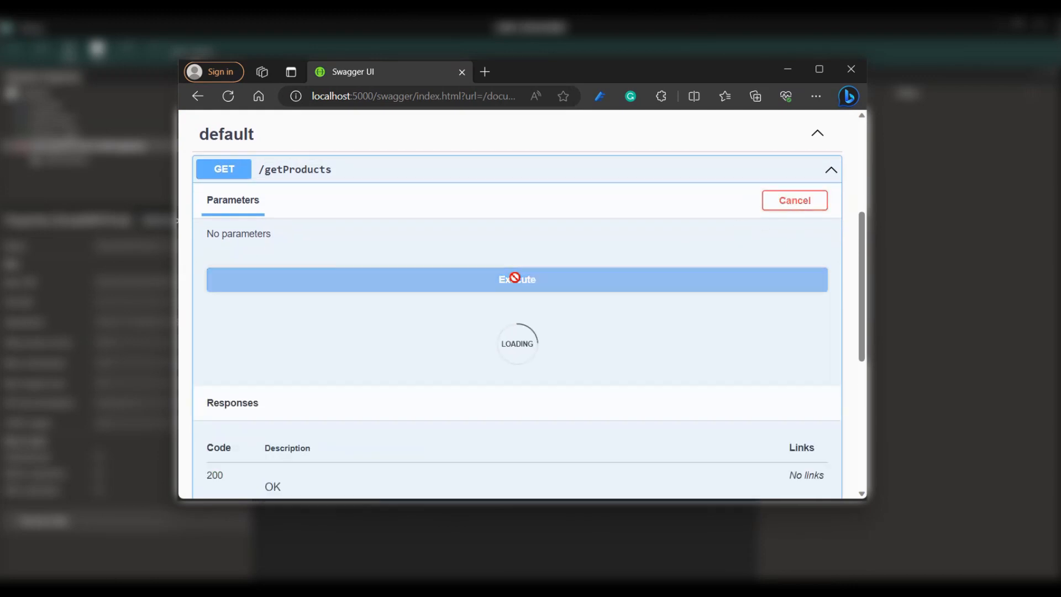
scroll(540, 296, down, 6)
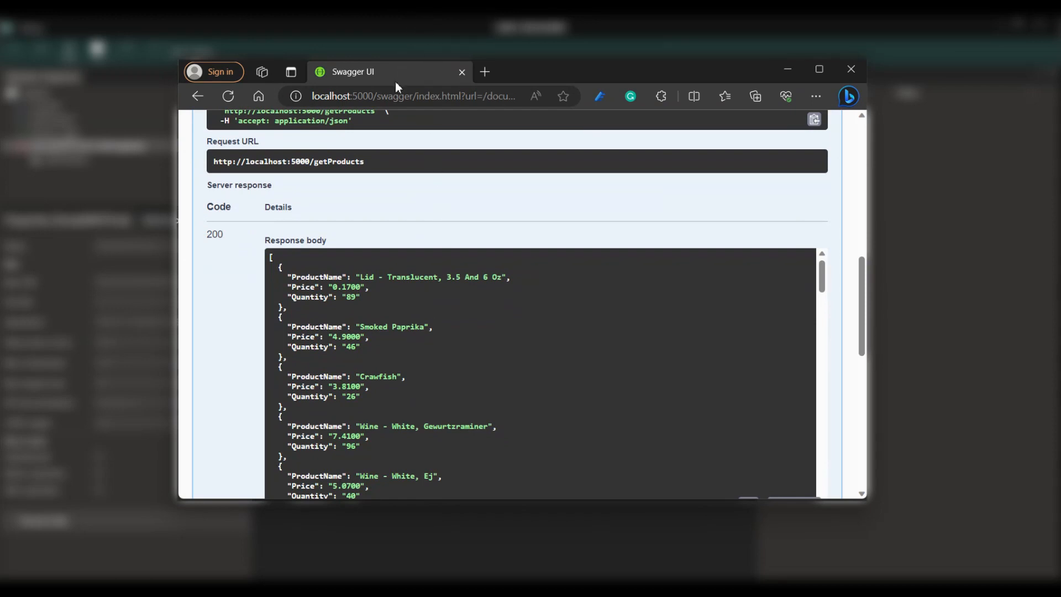
click(426, 31)
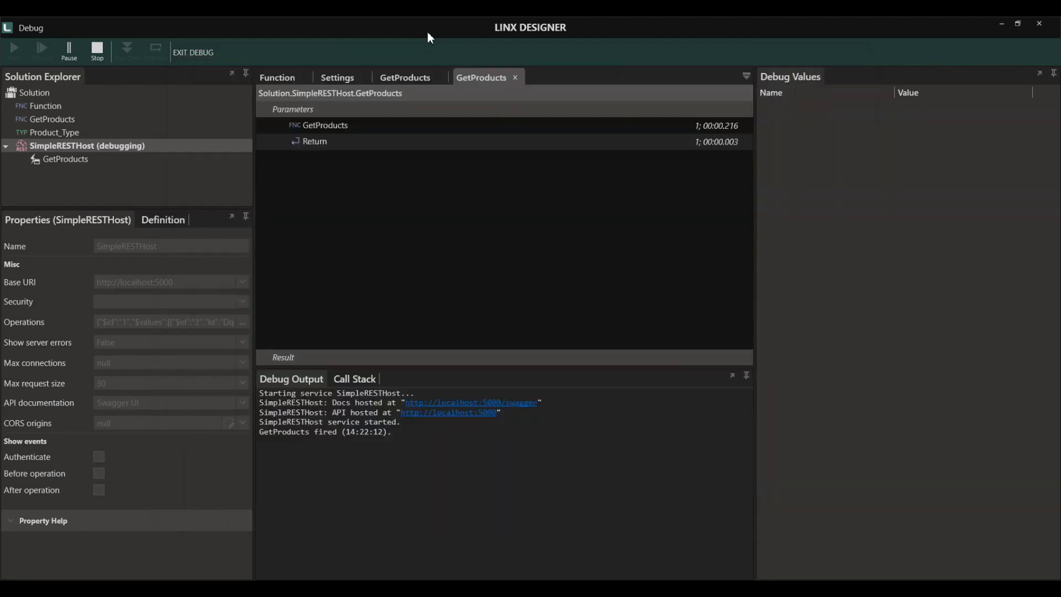
- Stop debugging, delete SimpleRESTHost, and add a RESTHost service to the solution
click(96, 52)
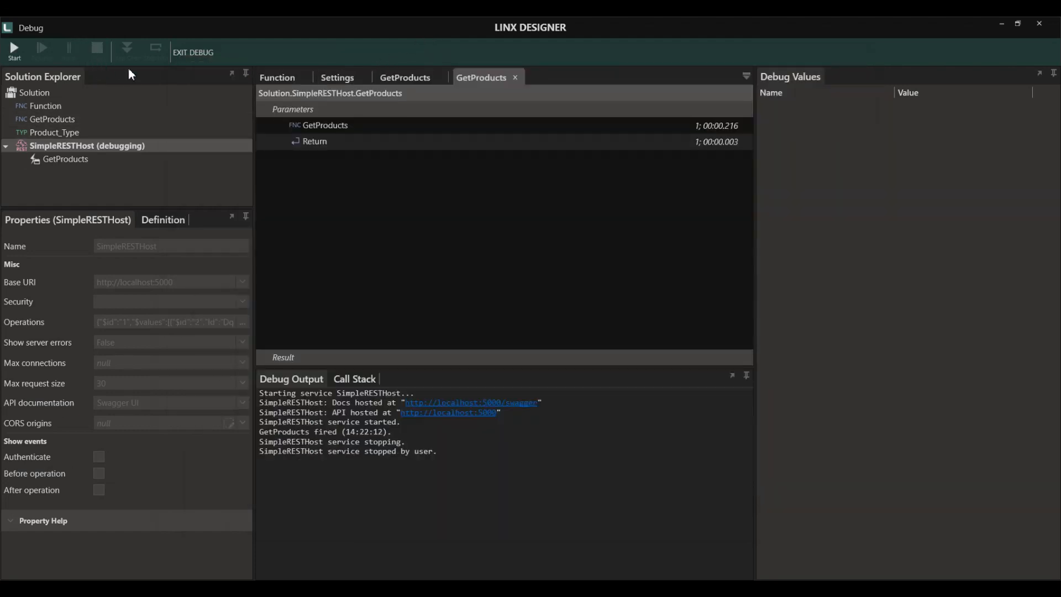
click(193, 57)
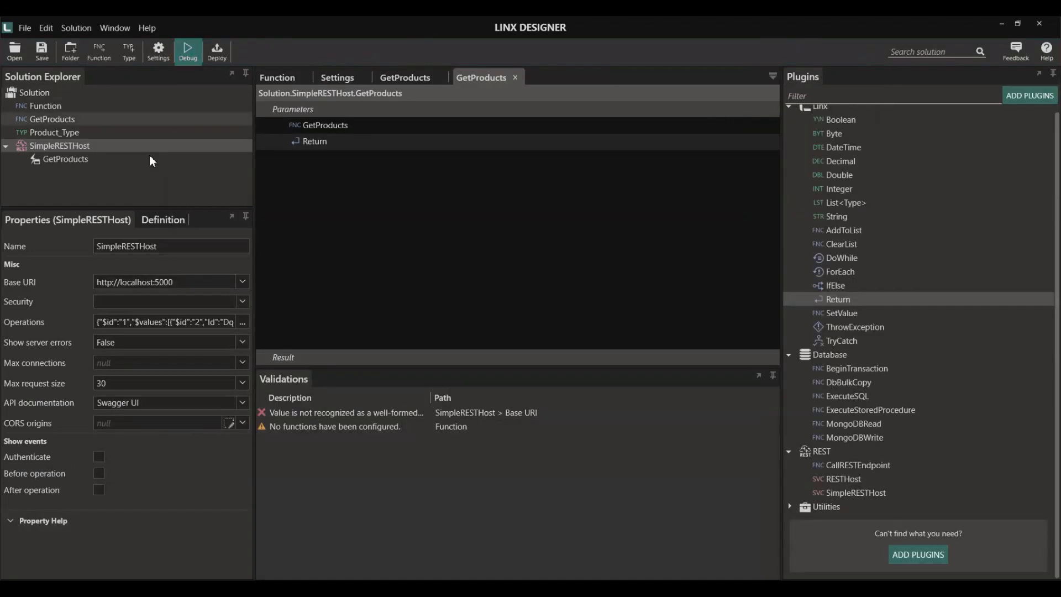
click(73, 151)
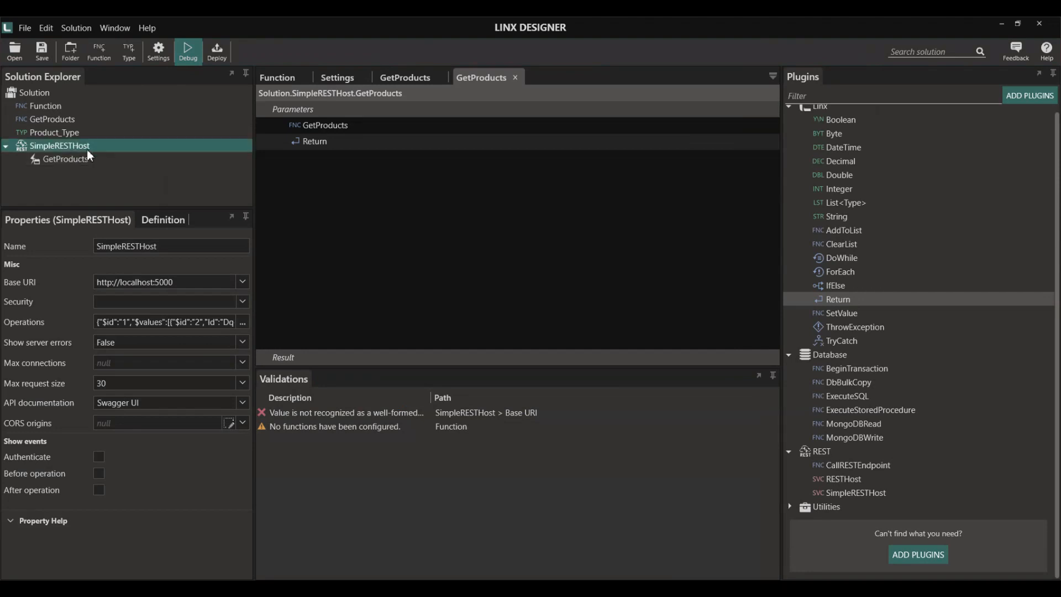
key(Delete)
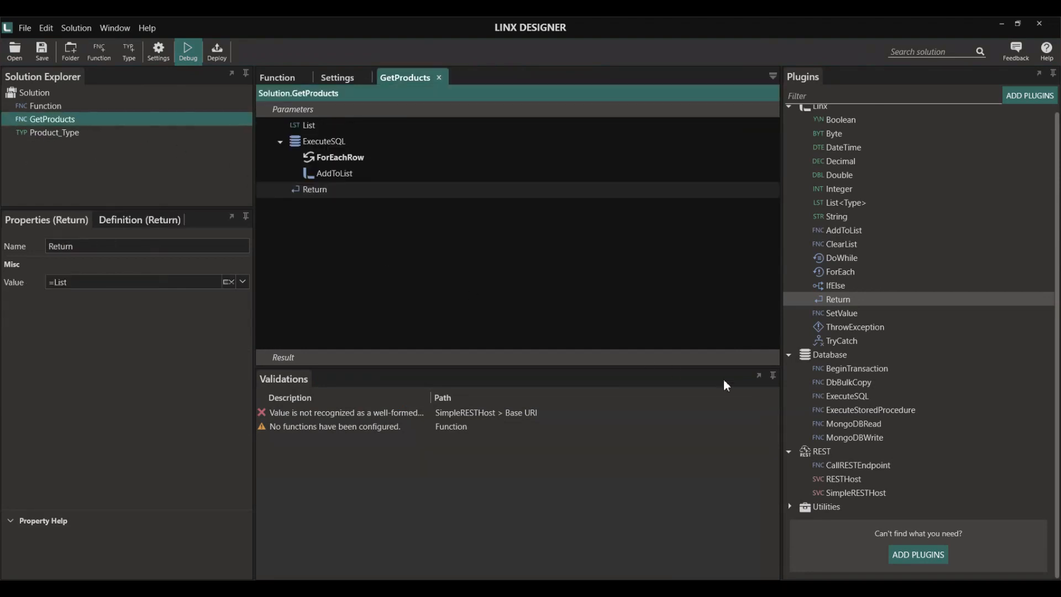
drag(860, 480, 132, 154)
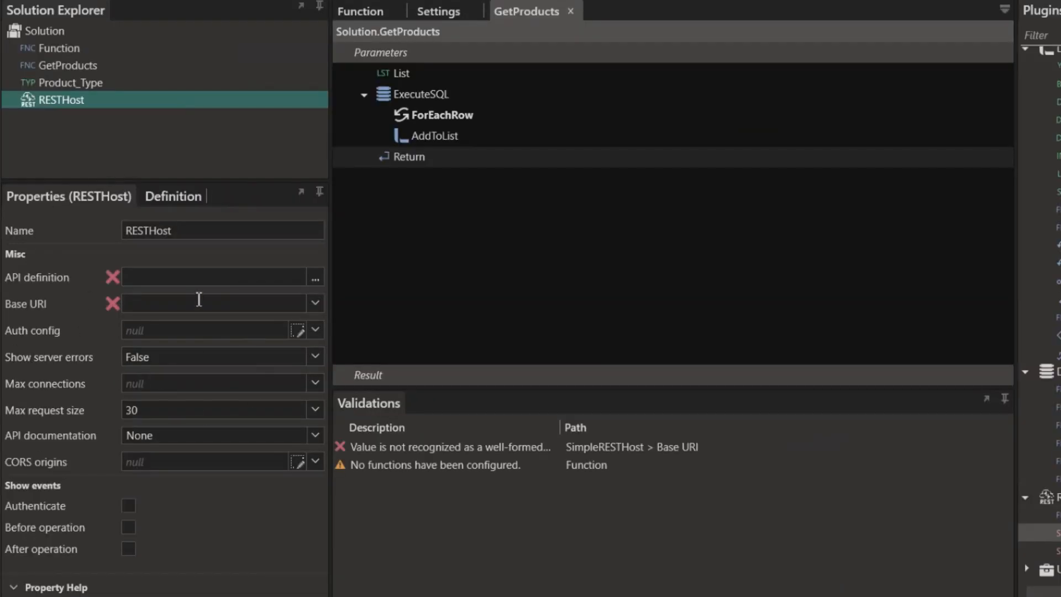
- Paste the OpenAPI 3.0.1 getProducts spec into the API definition and save it
click(172, 281)
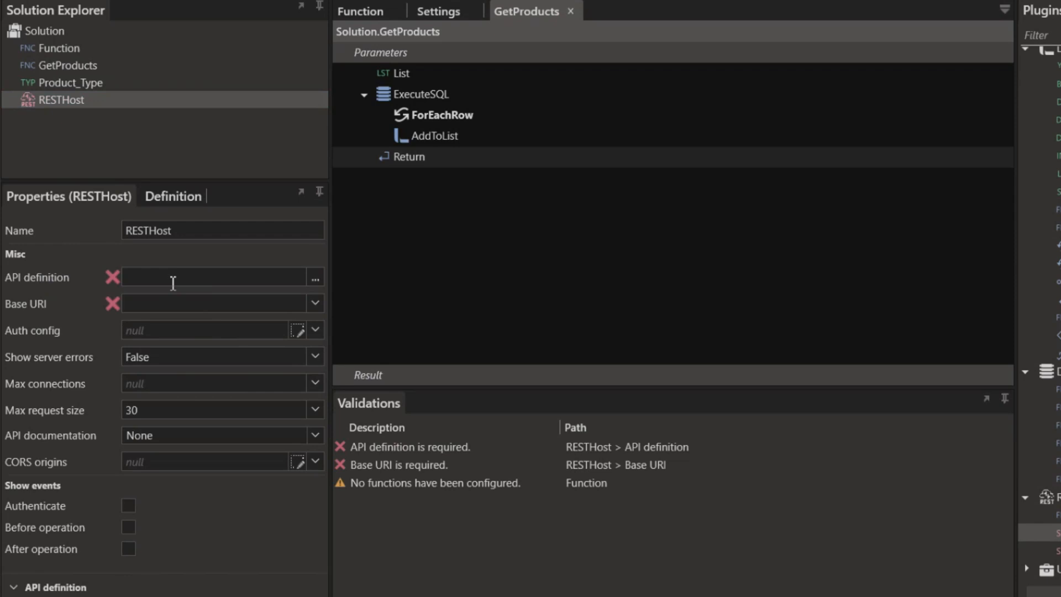
click(314, 279)
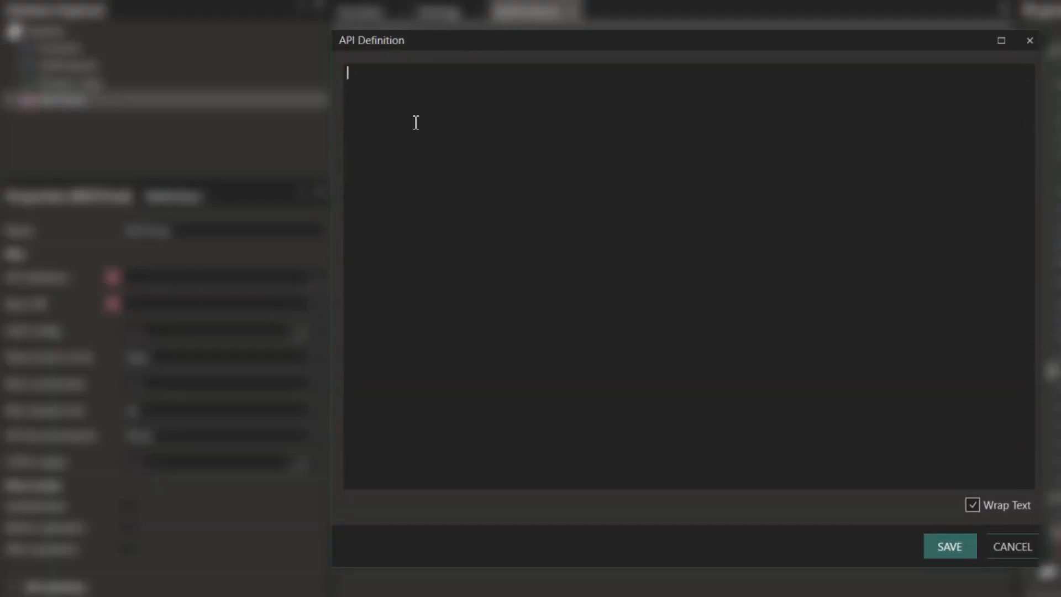
right_click(416, 122)
click(448, 189)
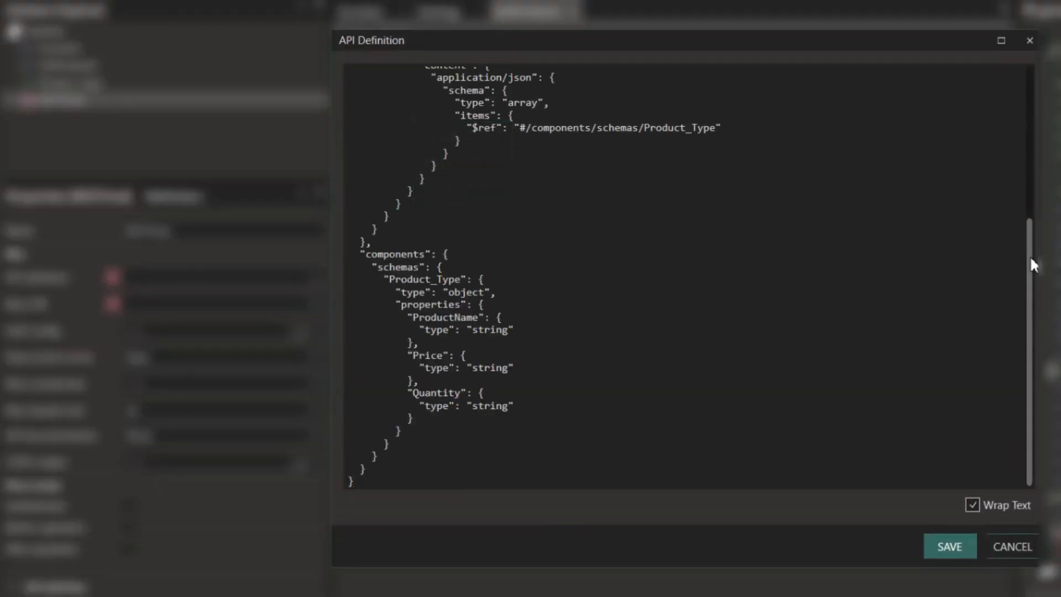
drag(1029, 255, 1030, 106)
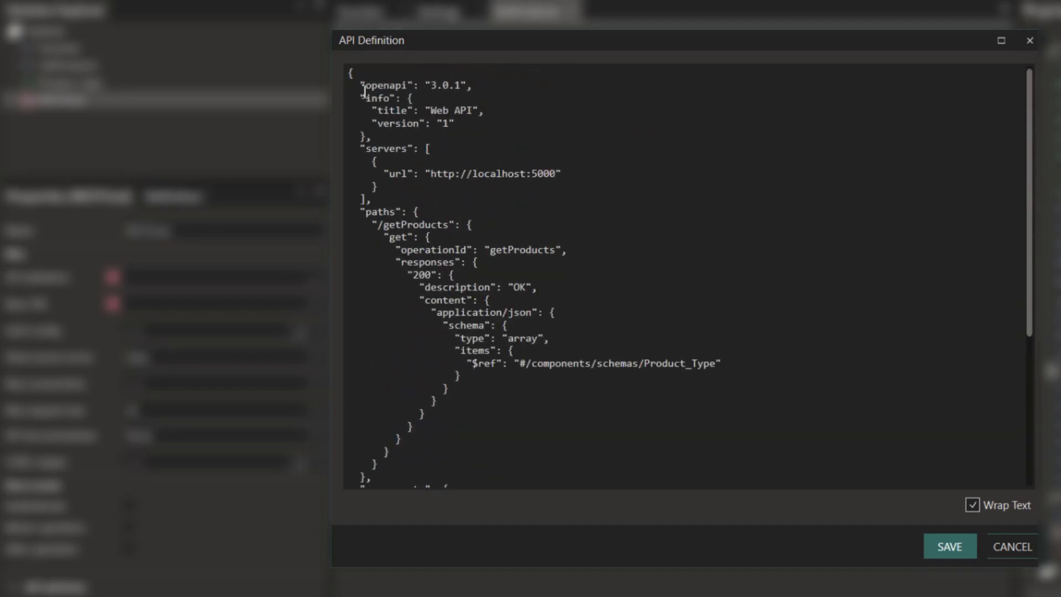
drag(362, 86, 505, 93)
click(502, 113)
click(950, 545)
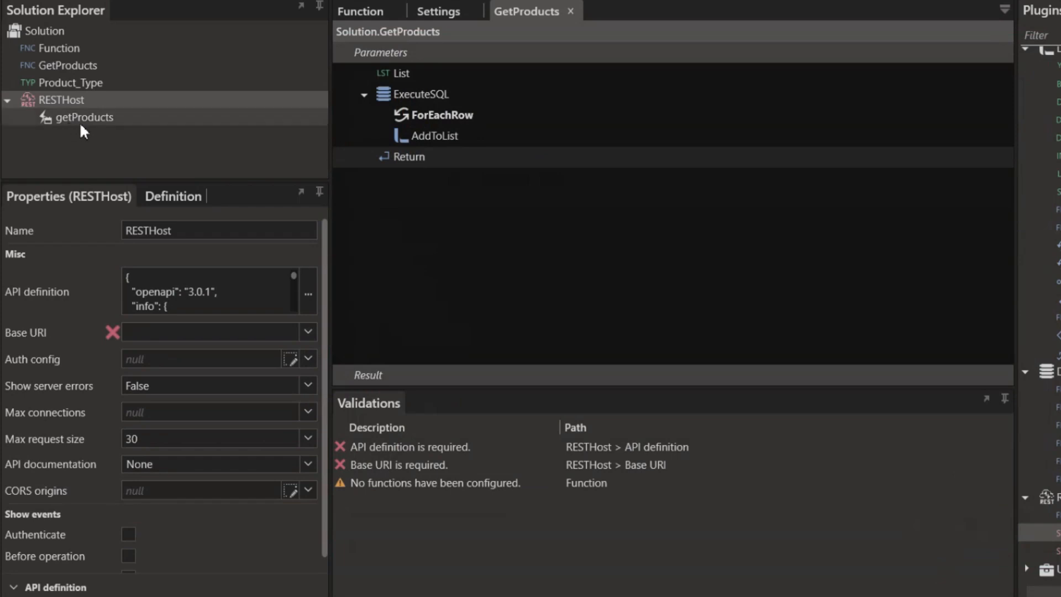
click(161, 334)
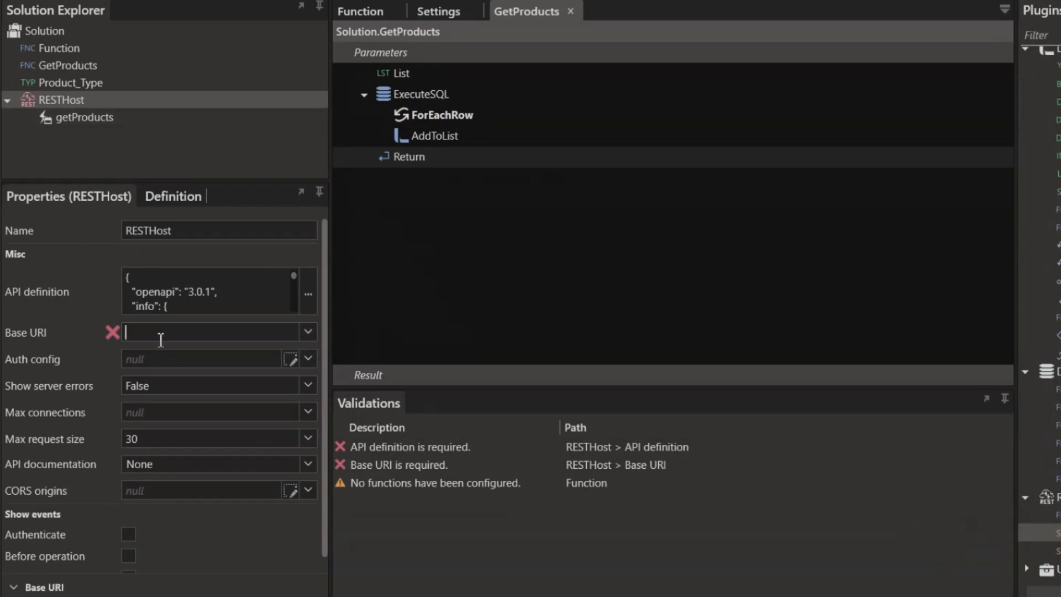
text(http://lo)
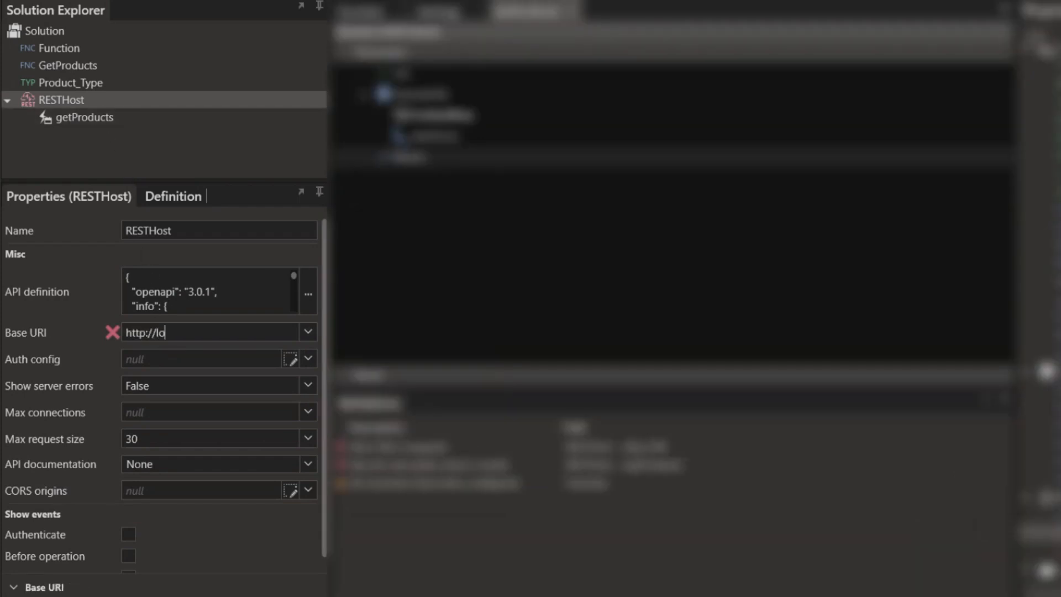
text(calhost:5000)
click(155, 358)
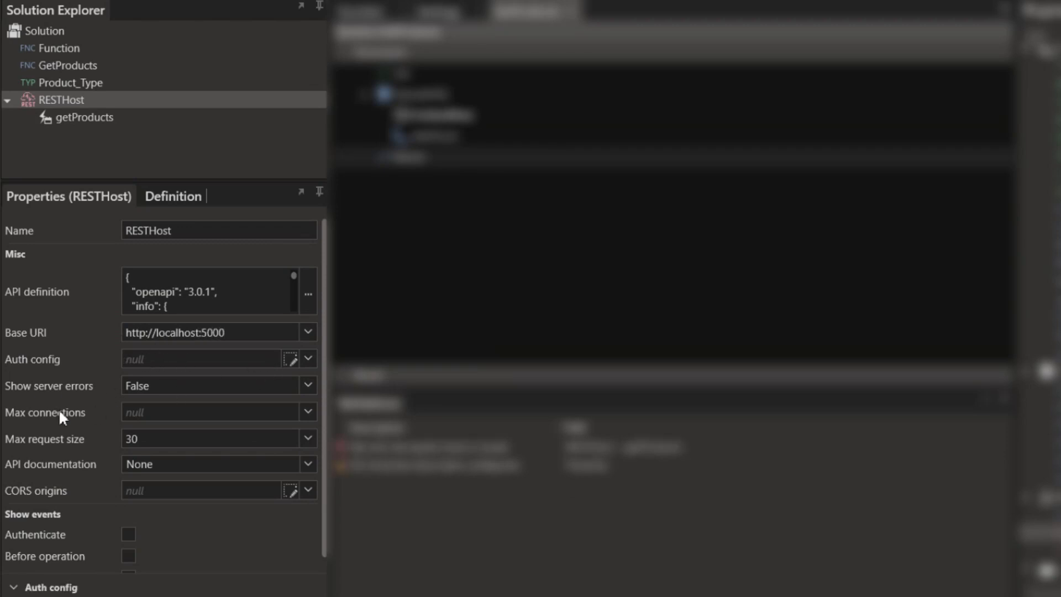
- Set RESTHost's API documentation to Swagger UI and open the getProducts operation
click(308, 464)
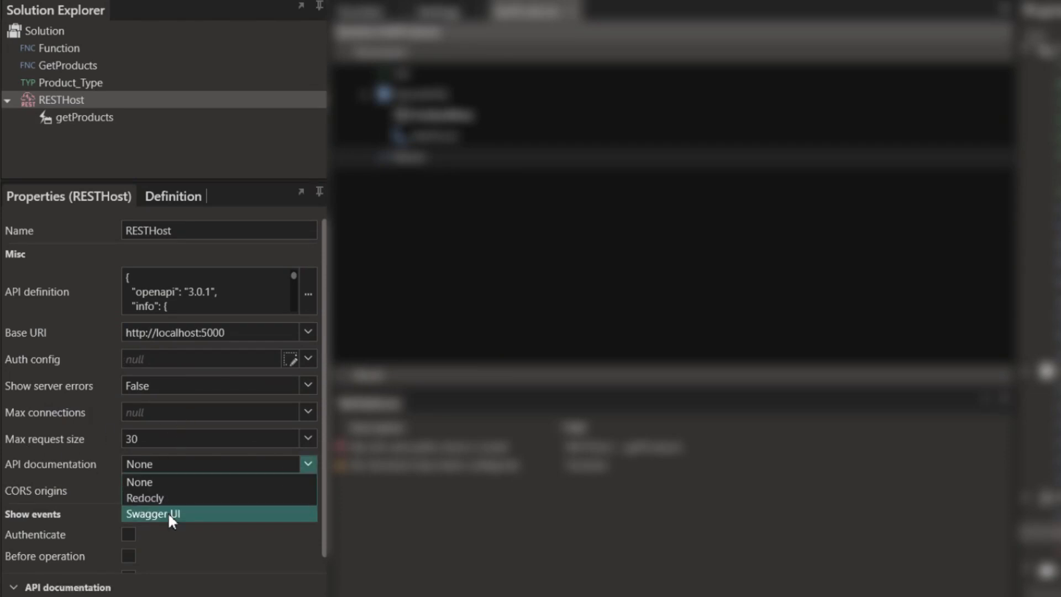
click(168, 511)
scroll(166, 497, down, 1)
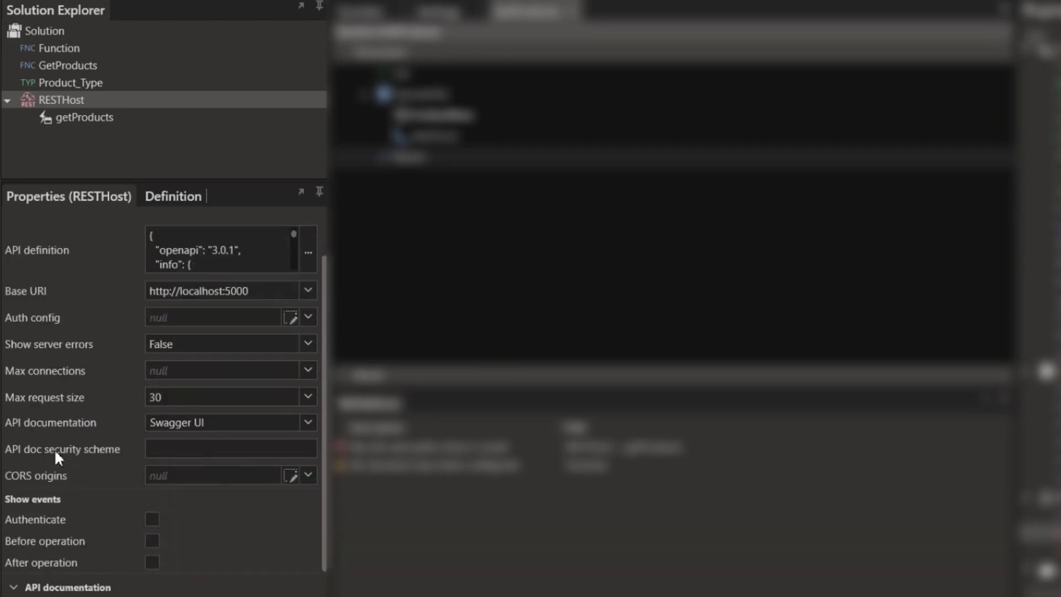
click(205, 451)
scroll(215, 505, up, 1)
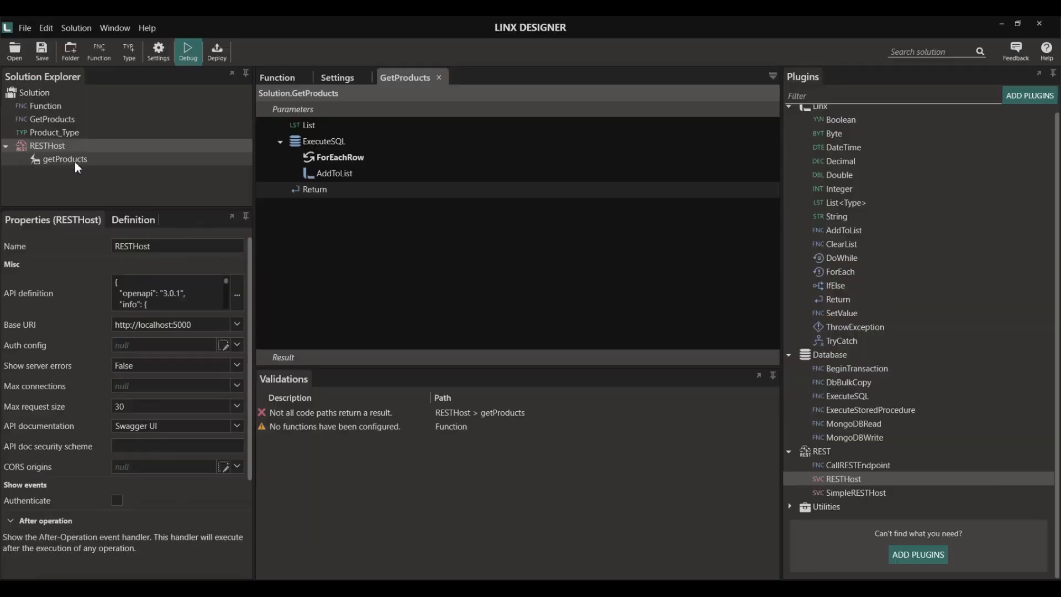
click(93, 120)
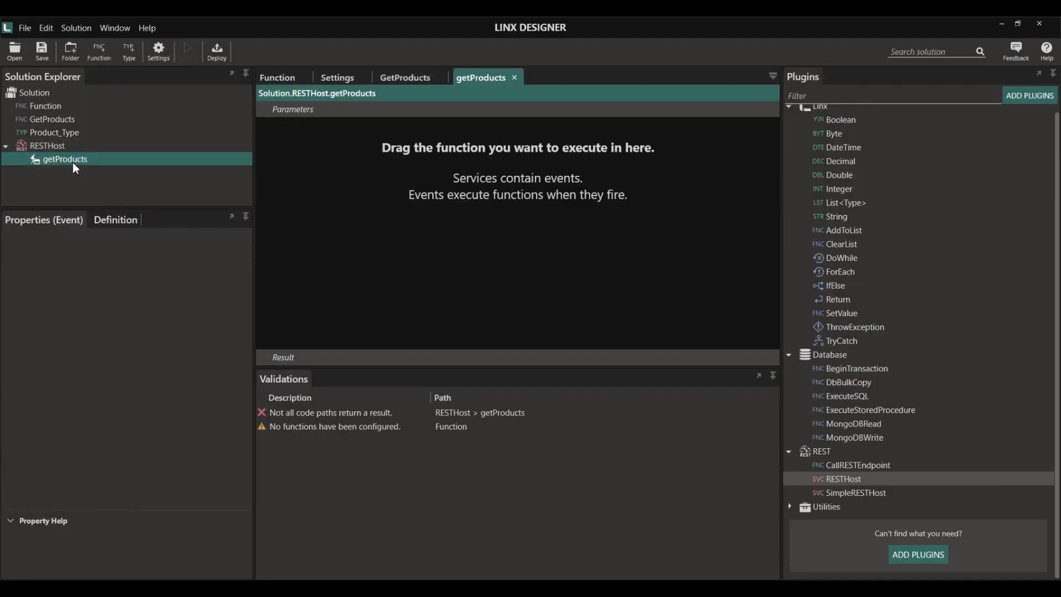
- Add a GetProducts call followed by a Return step to getProducts
drag(58, 120, 304, 164)
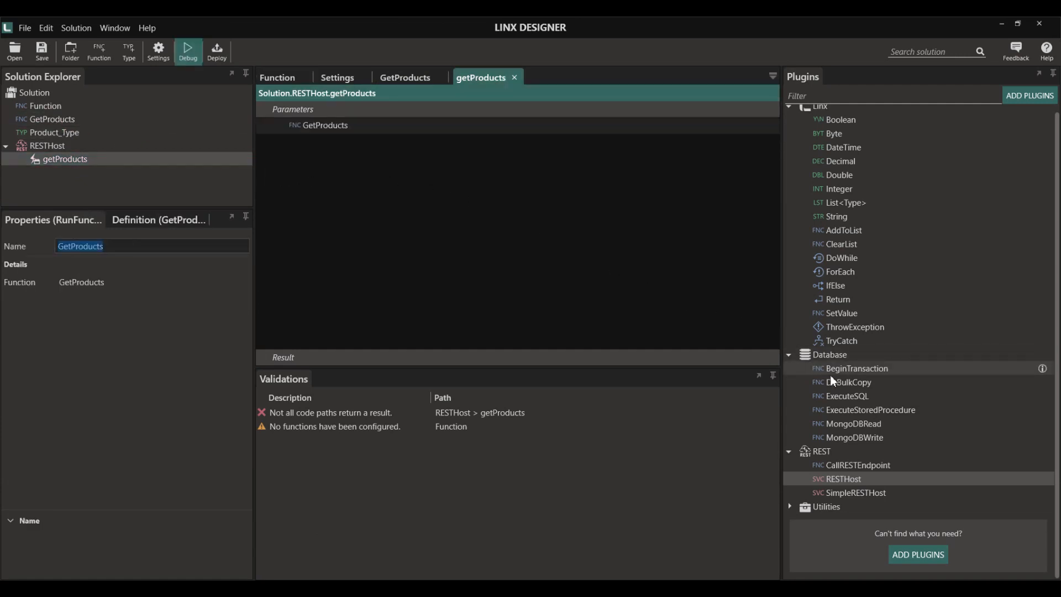
drag(836, 299, 514, 262)
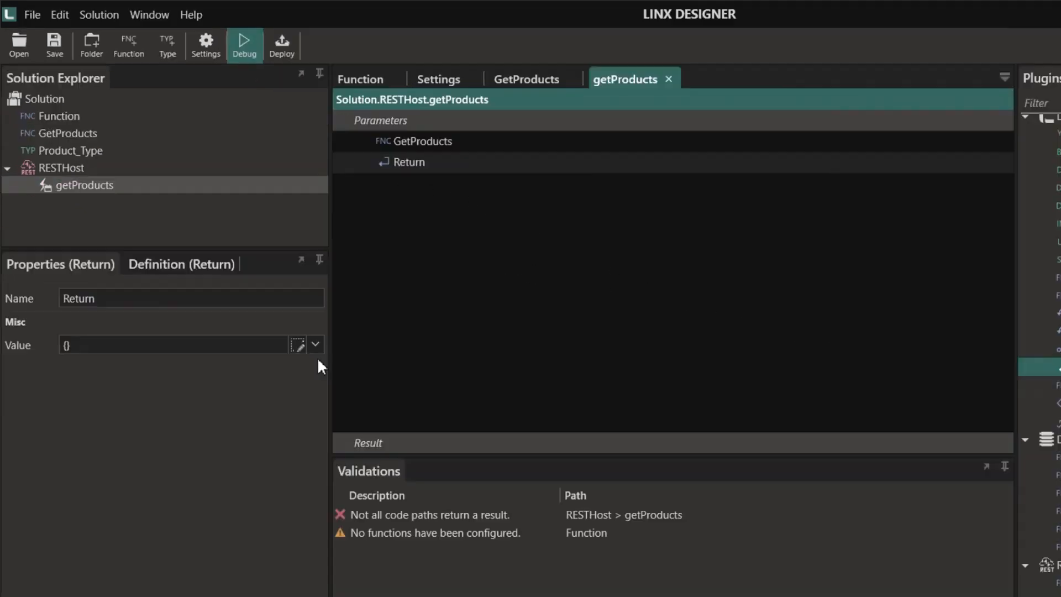
click(231, 281)
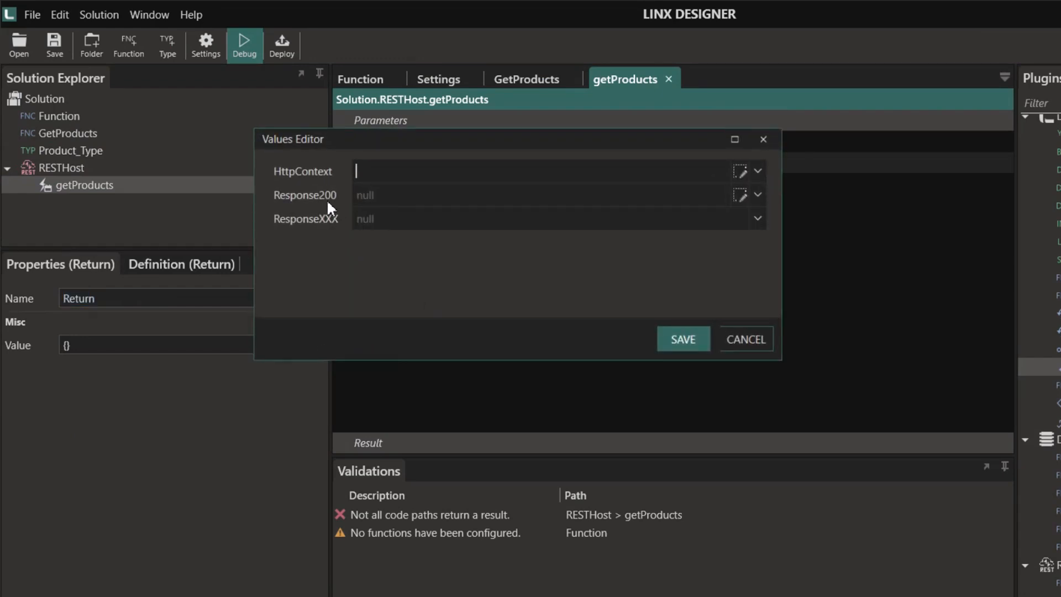
- Set the Return's Response200 to =GetProducts and save the returned values
click(741, 195)
click(767, 360)
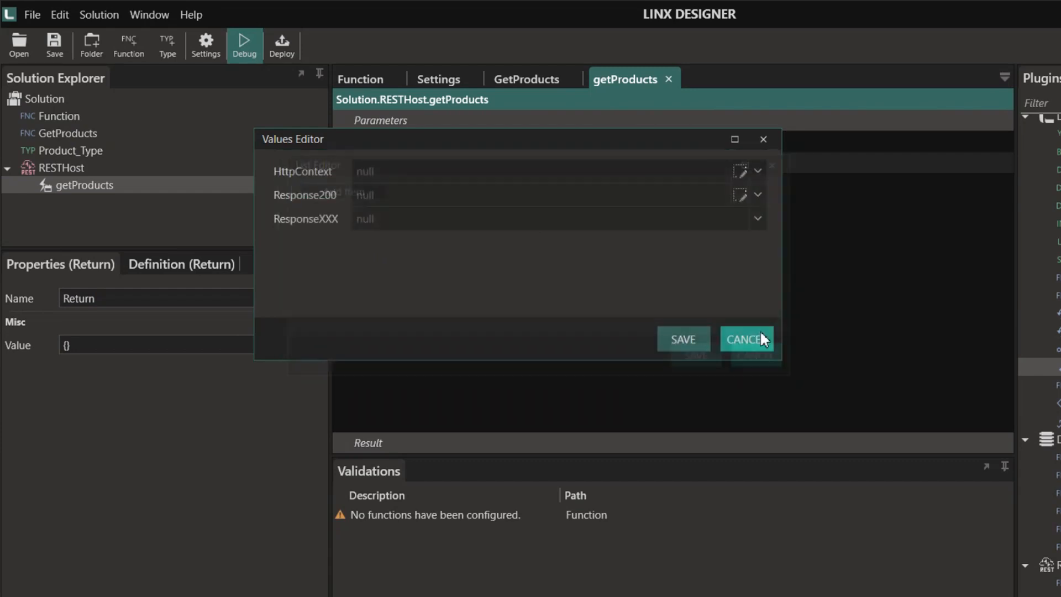
click(757, 195)
click(477, 294)
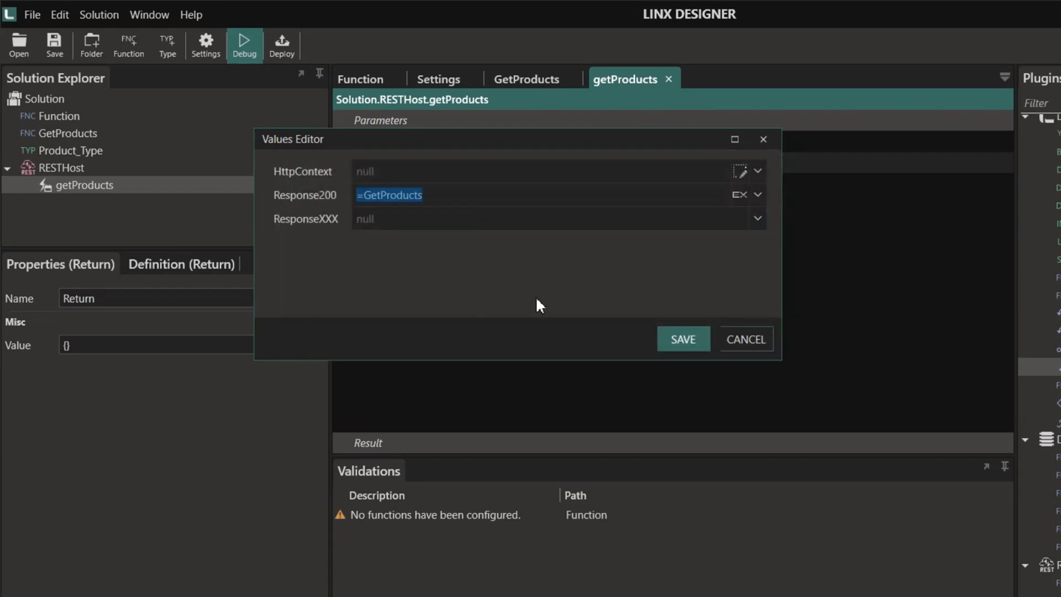
click(683, 338)
click(70, 168)
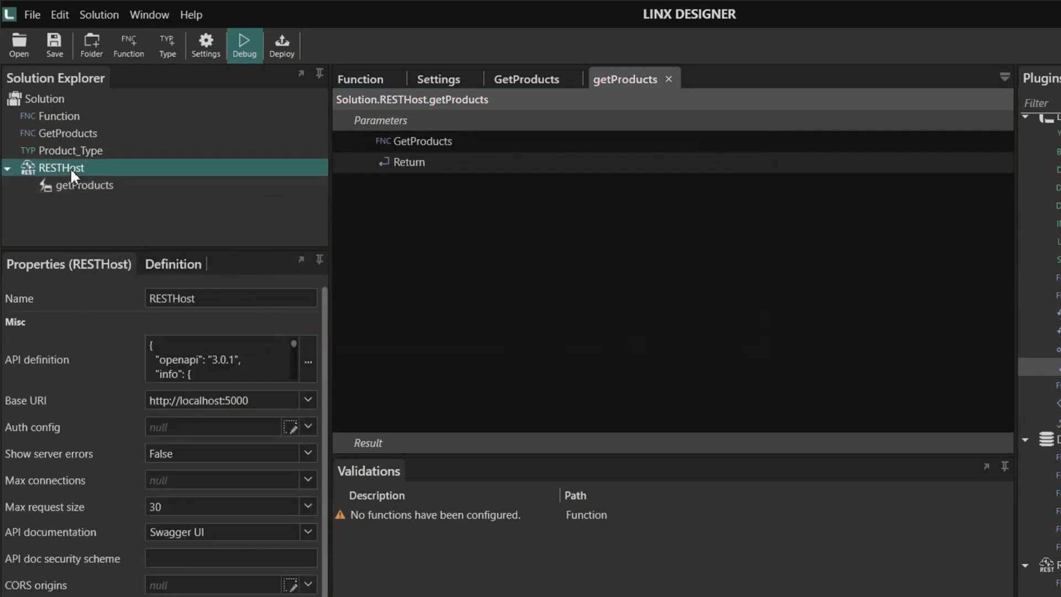
- Run the service in debug and open localhost:5000/swagger with GET /getProducts expanded
click(232, 58)
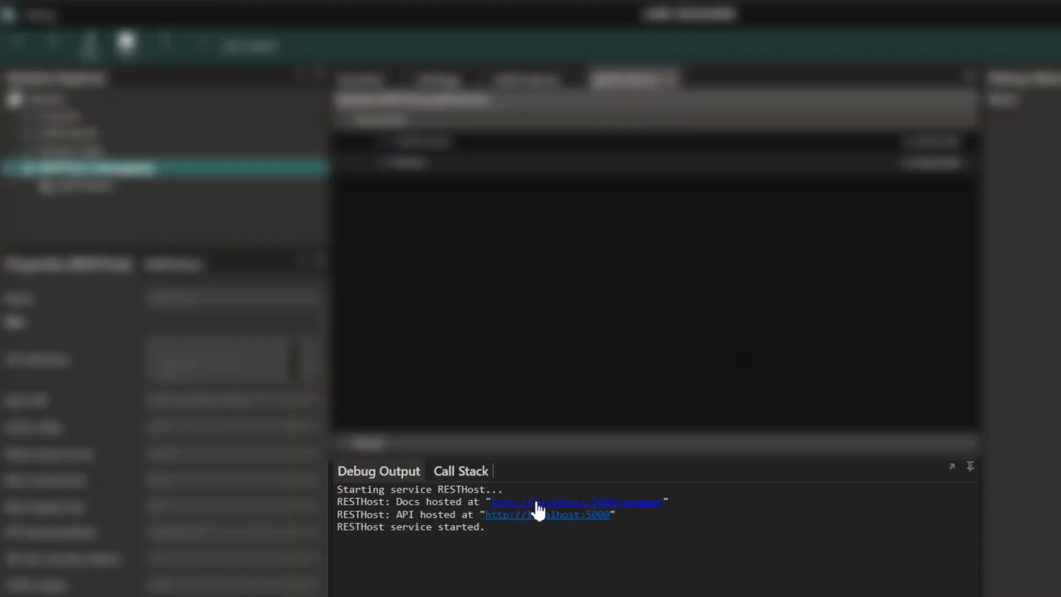
click(539, 502)
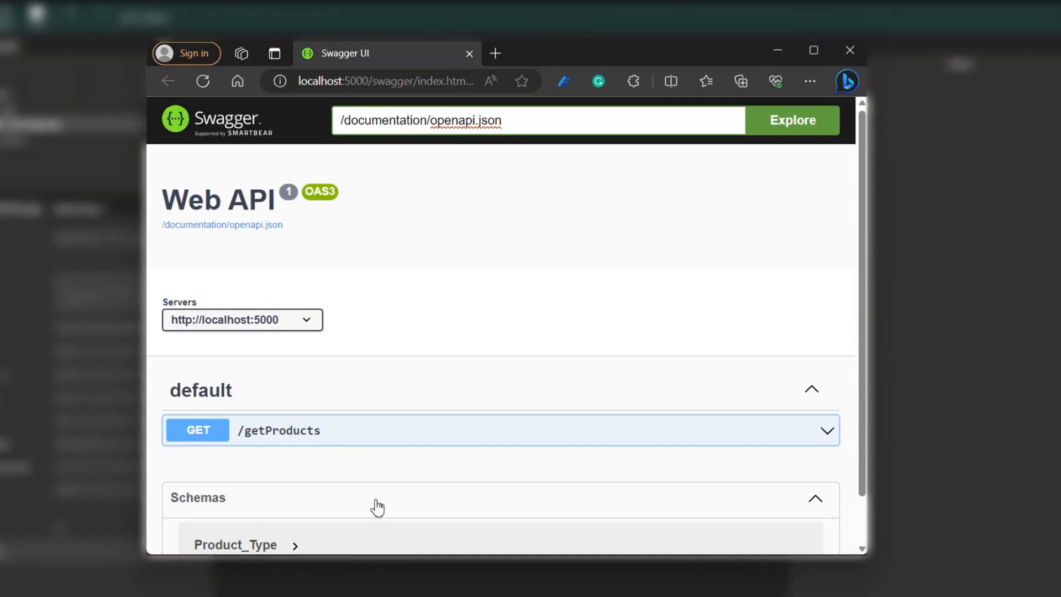
click(795, 428)
scroll(718, 408, down, 5)
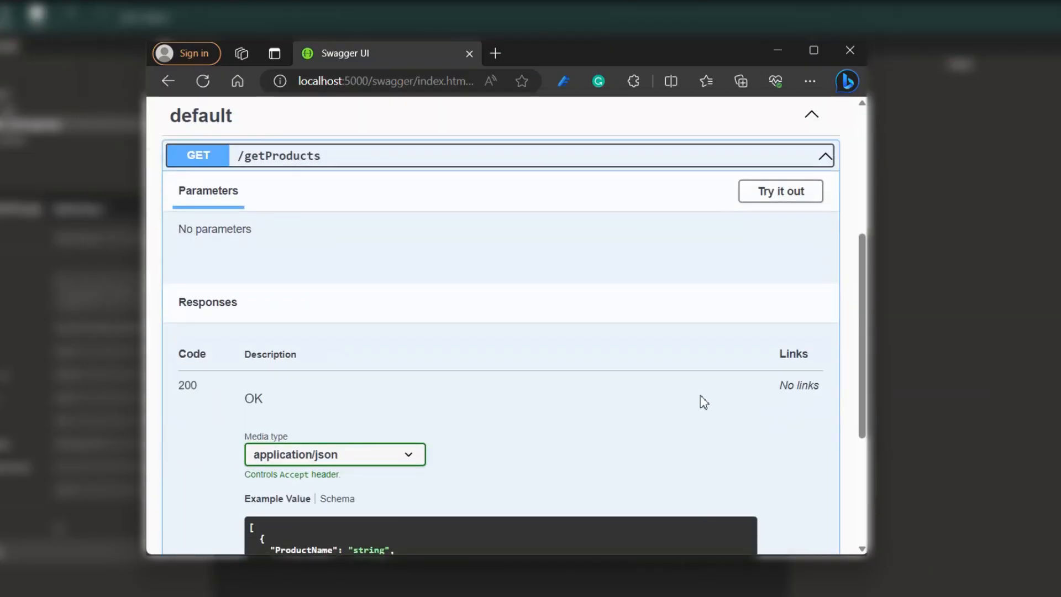
scroll(767, 359, up, 1)
- Execute a live GET /getProducts request and scroll through the 200 product list response
click(796, 191)
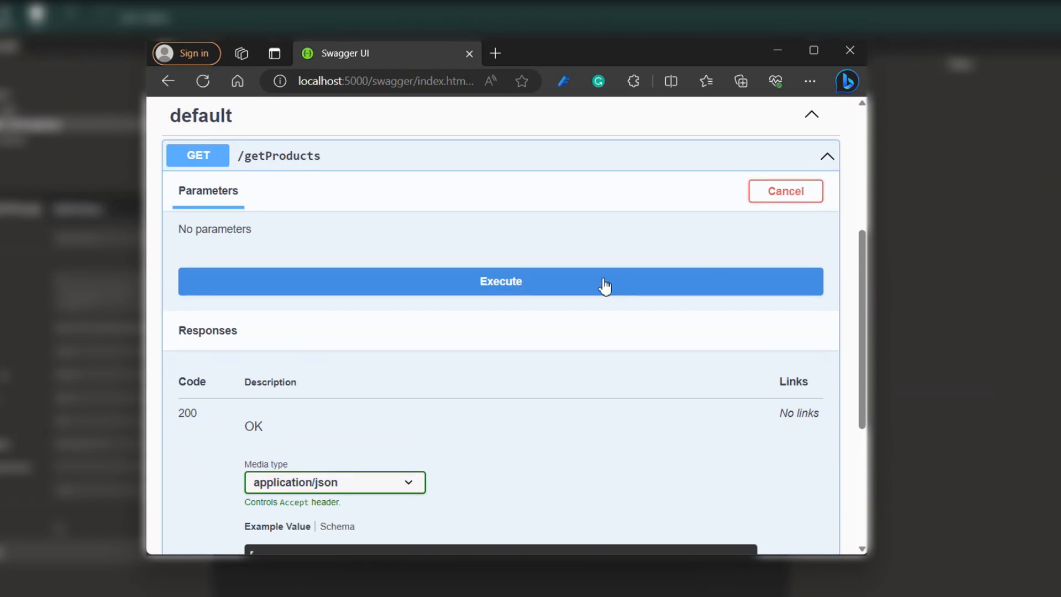
click(585, 281)
scroll(525, 343, down, 5)
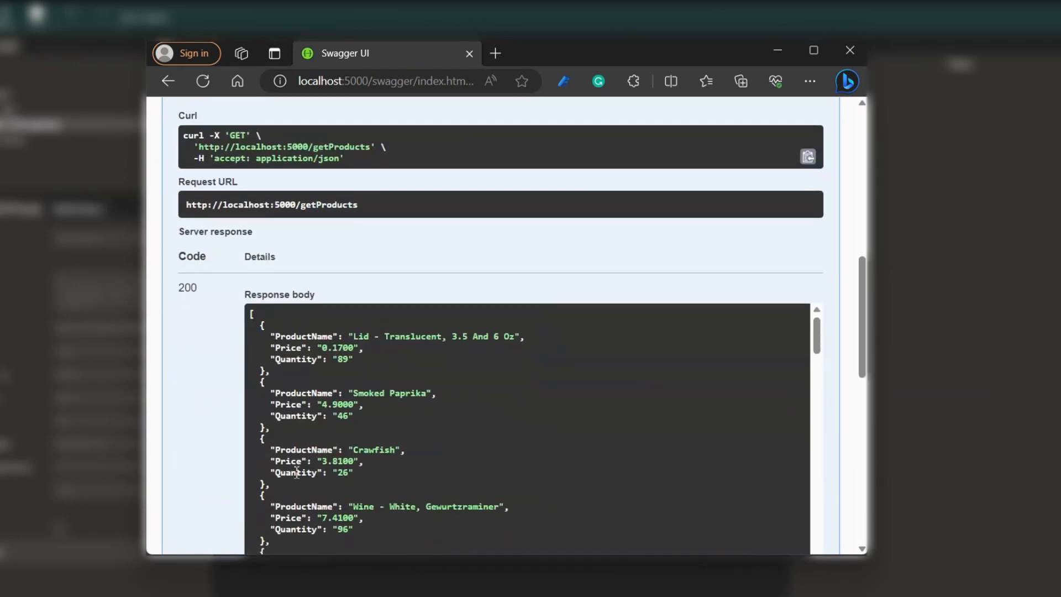
scroll(475, 381, down, 3)
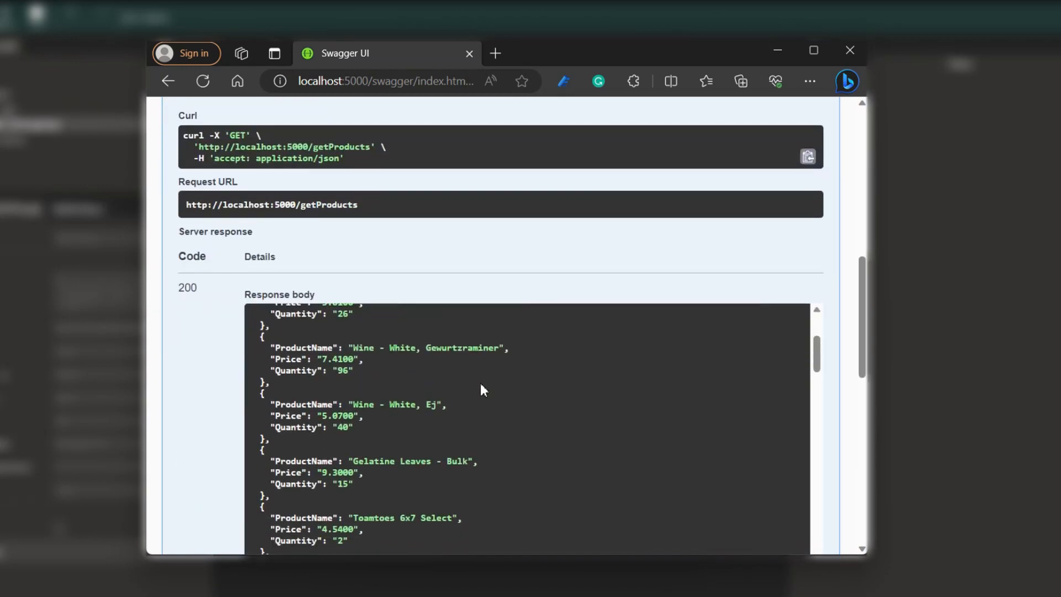
scroll(480, 384, down, 5)
scroll(484, 390, down, 4)
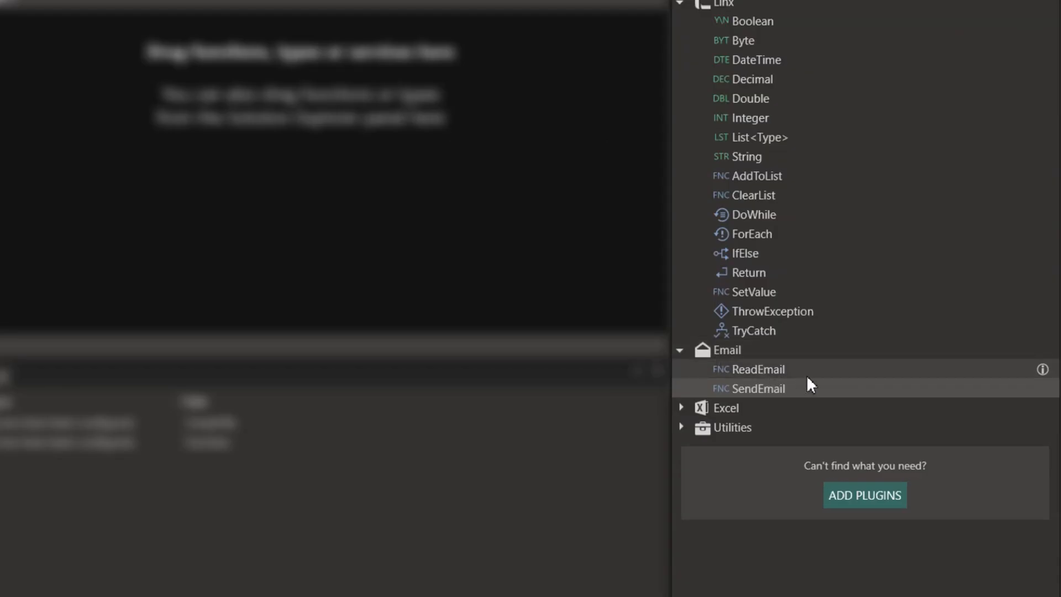
- Add a SendEmail step to Function with the subject 'Your Data is Here'
drag(813, 389, 616, 344)
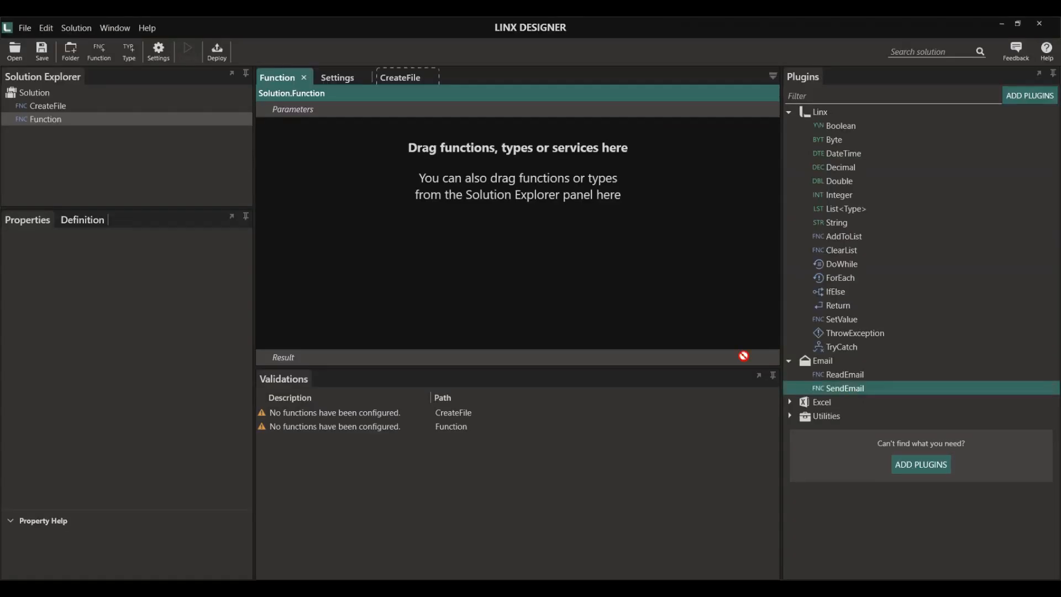
drag(743, 356, 391, 194)
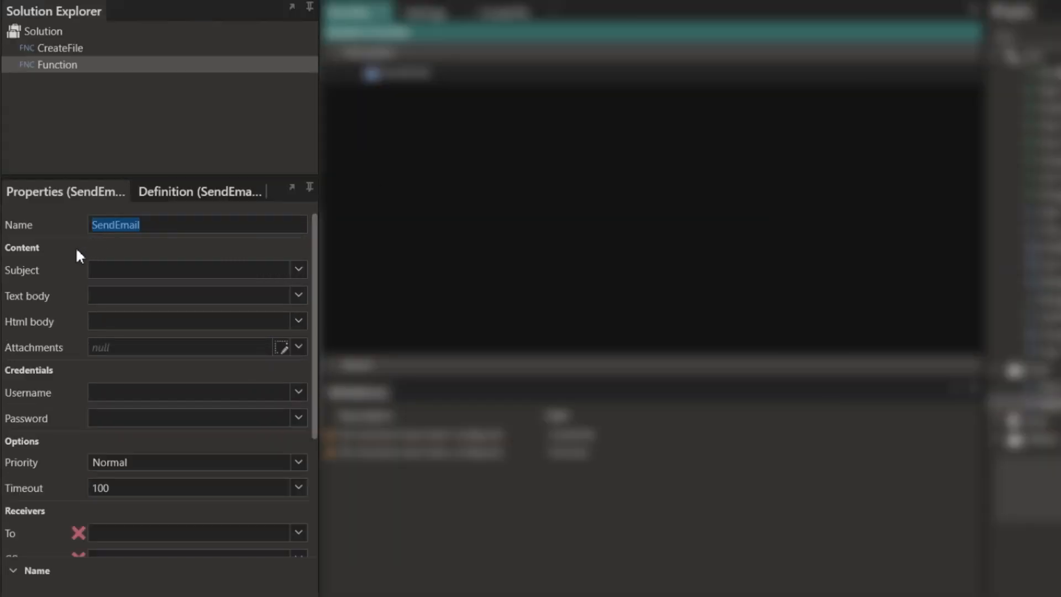
click(123, 271)
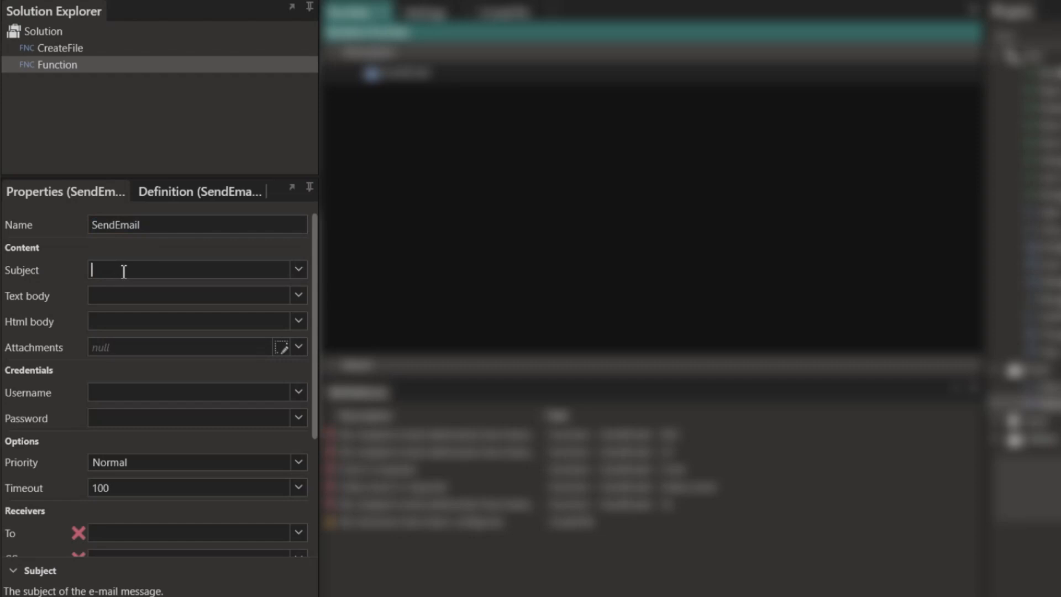
text(Your Data is Here)
- Write the Text body 'Good day, / Please find attached your data. / Kind regards'
click(297, 296)
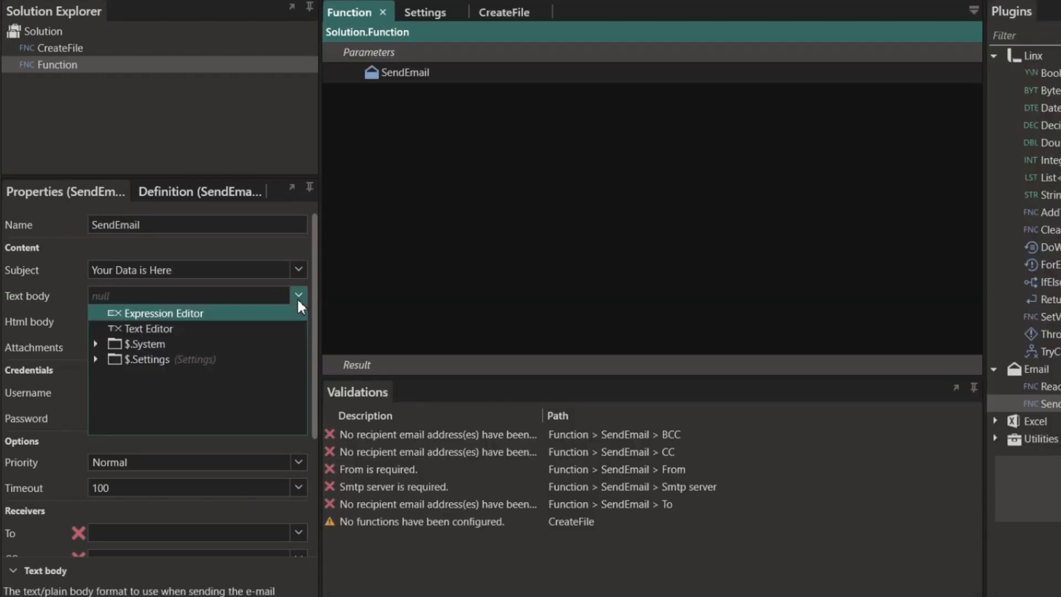
click(144, 328)
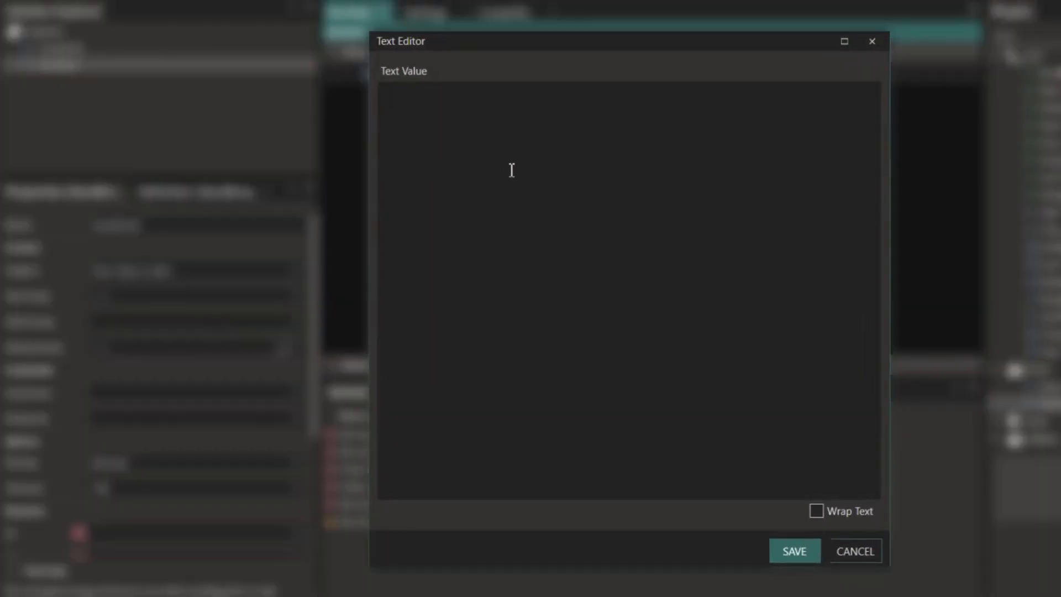
text(Good day,)
key(Return)
text(Please find attached your d)
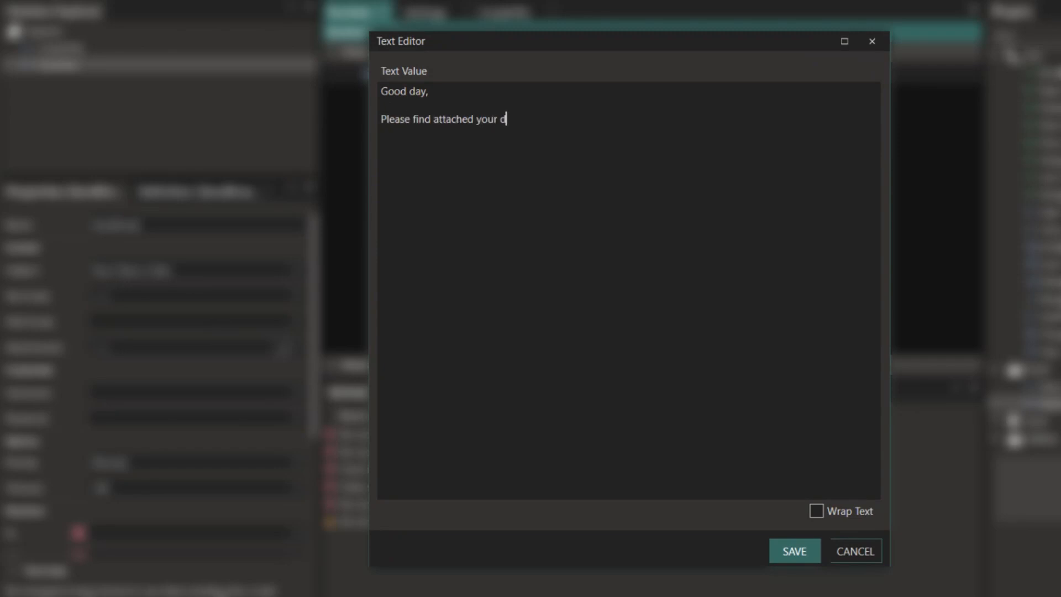
text(ata.)
key(Return)
key(Return)
text(Kind regards)
click(777, 546)
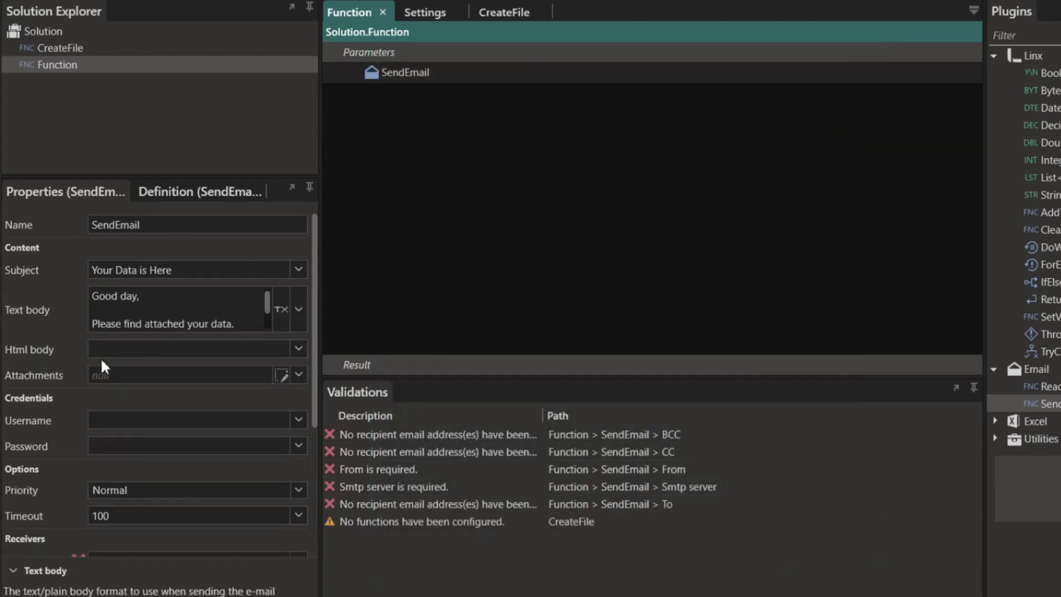
click(299, 347)
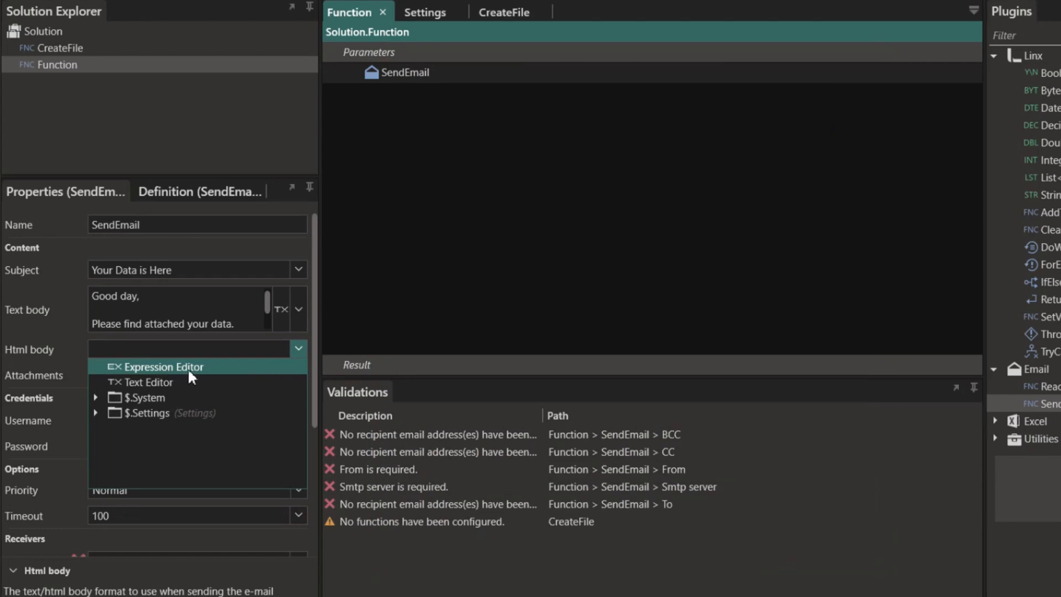
click(235, 347)
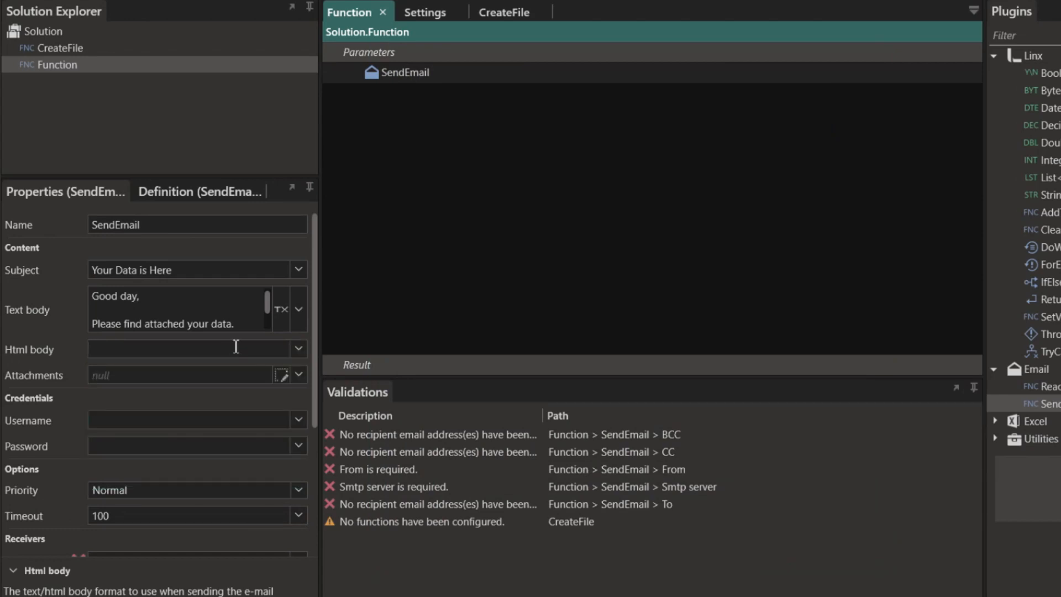
- Add C:\Temp\Demo\Imports\Exports\ProductsExport.csv as SendEmail's attachment
click(282, 375)
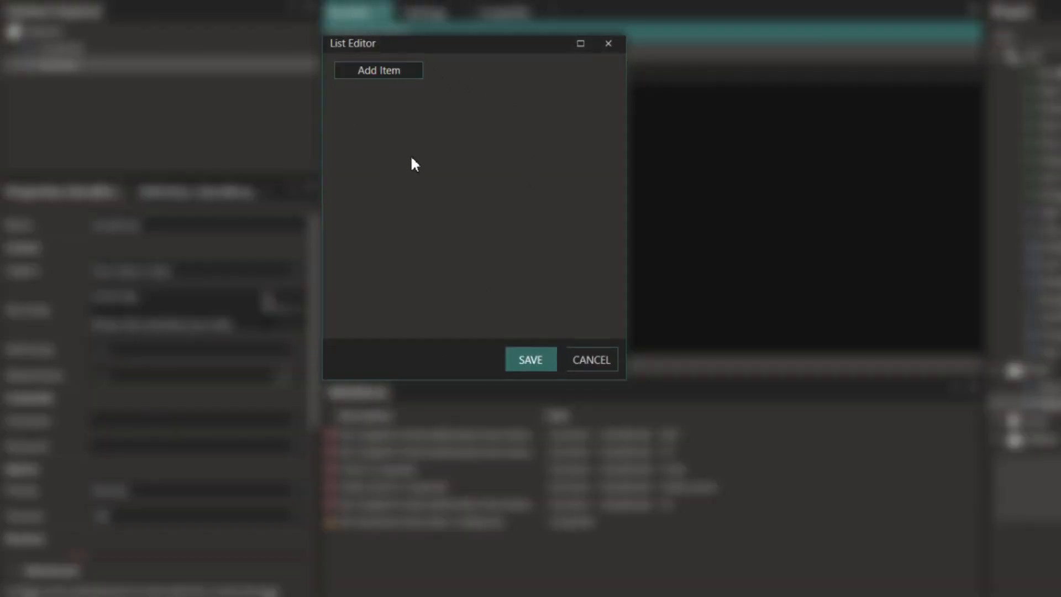
click(400, 72)
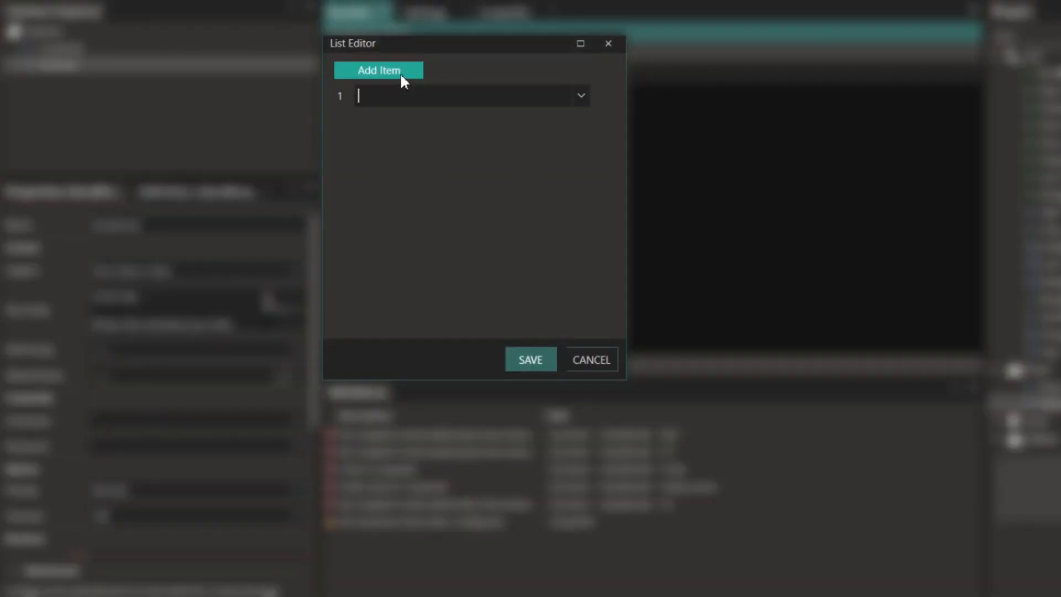
click(495, 98)
key(alt+Tab)
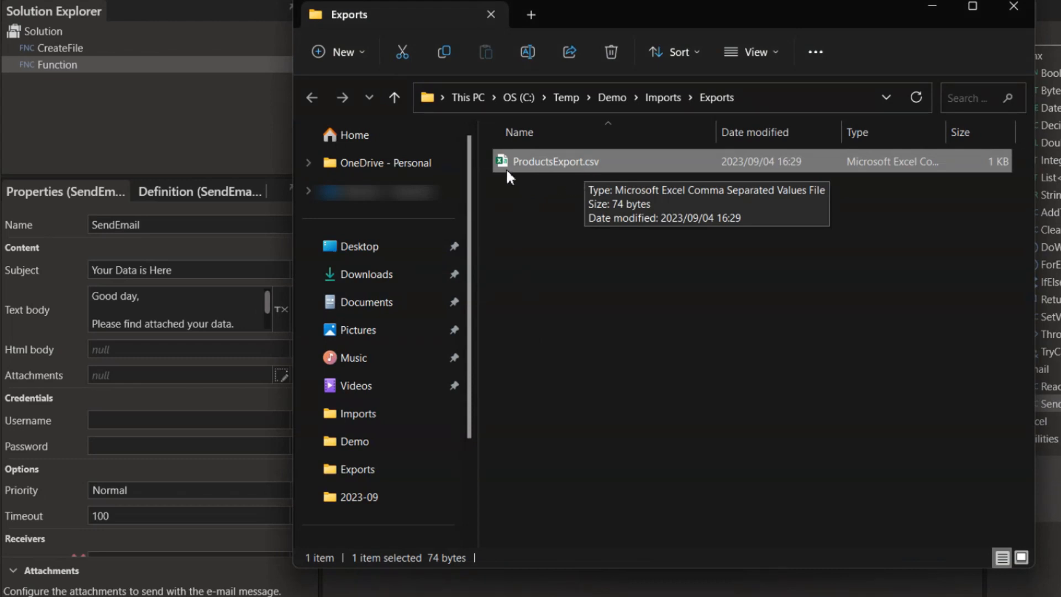
key(alt+Tab)
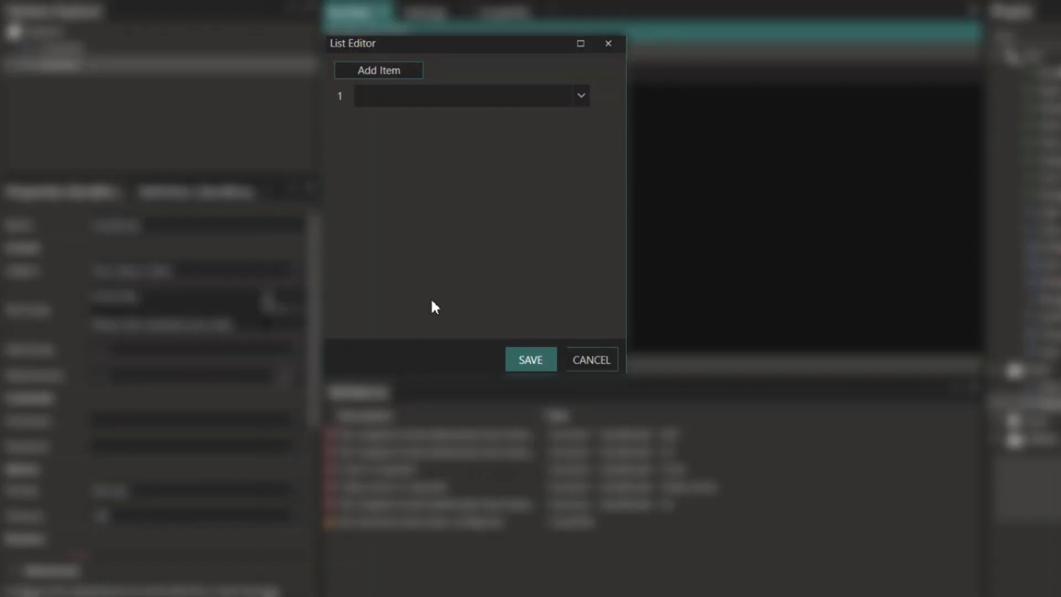
click(407, 97)
key(ctrl+v)
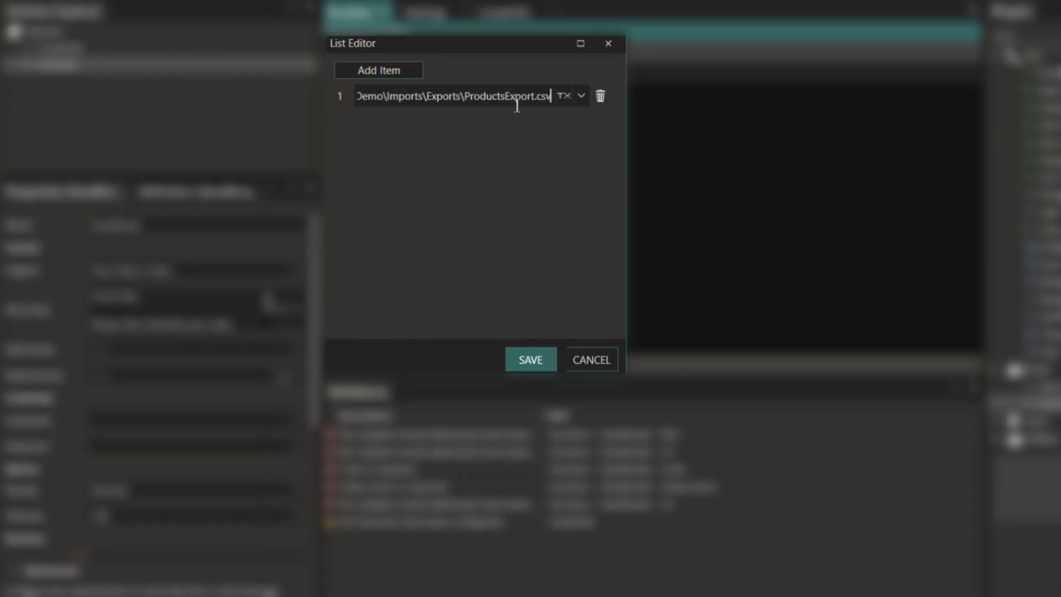
click(526, 360)
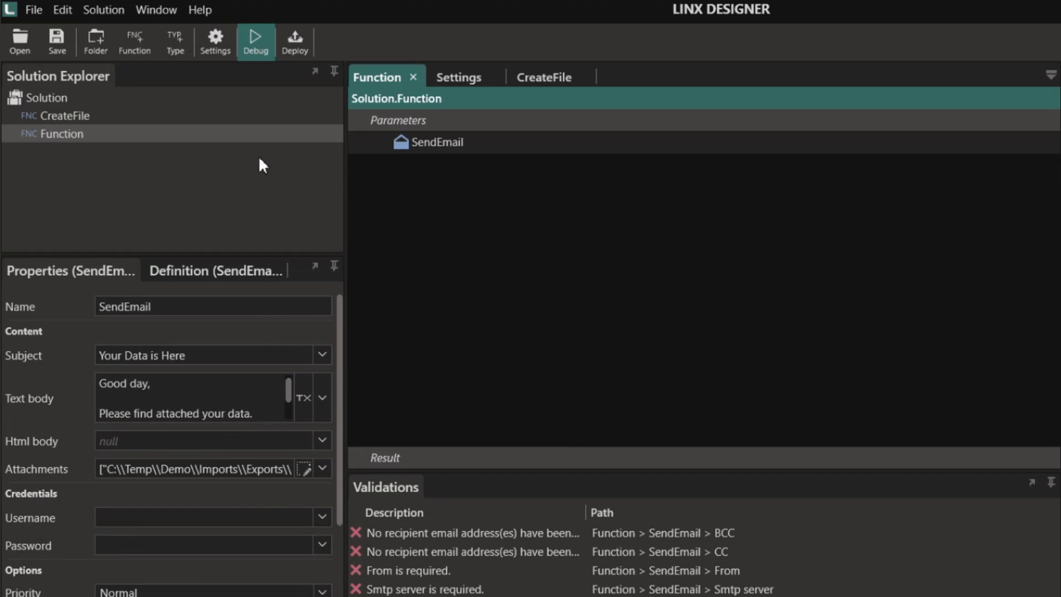
- Bind SendEmail's Username and Password to the SmtpUserName and SmtpPassword settings
click(220, 47)
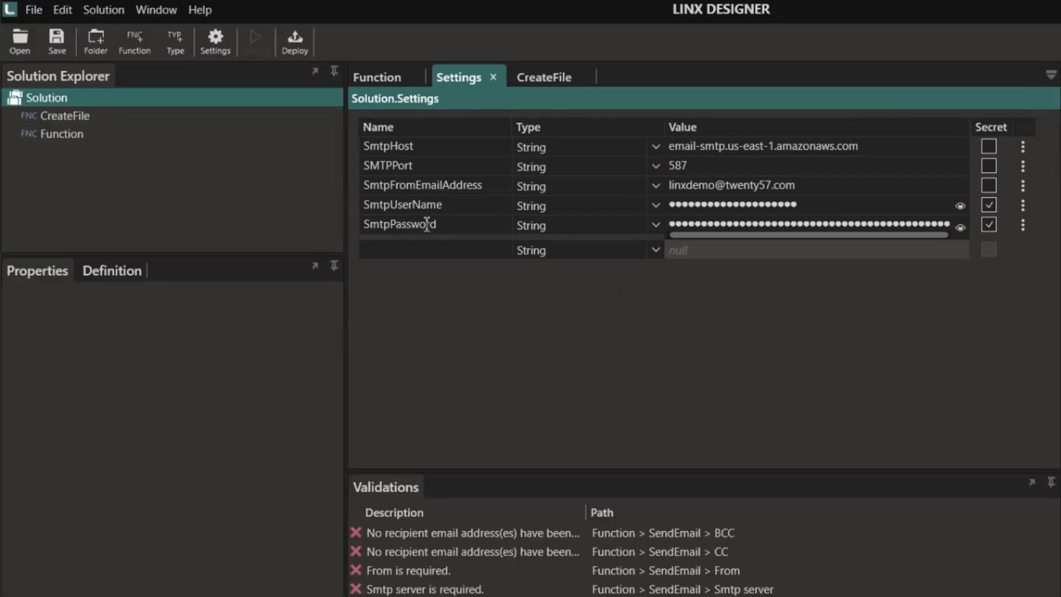
click(62, 135)
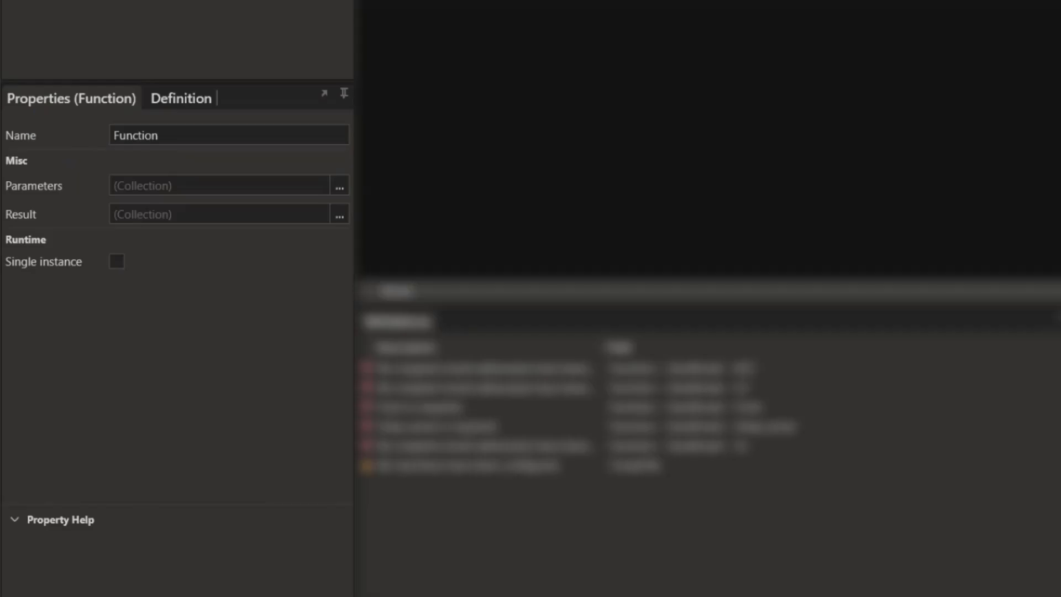
click(433, 1)
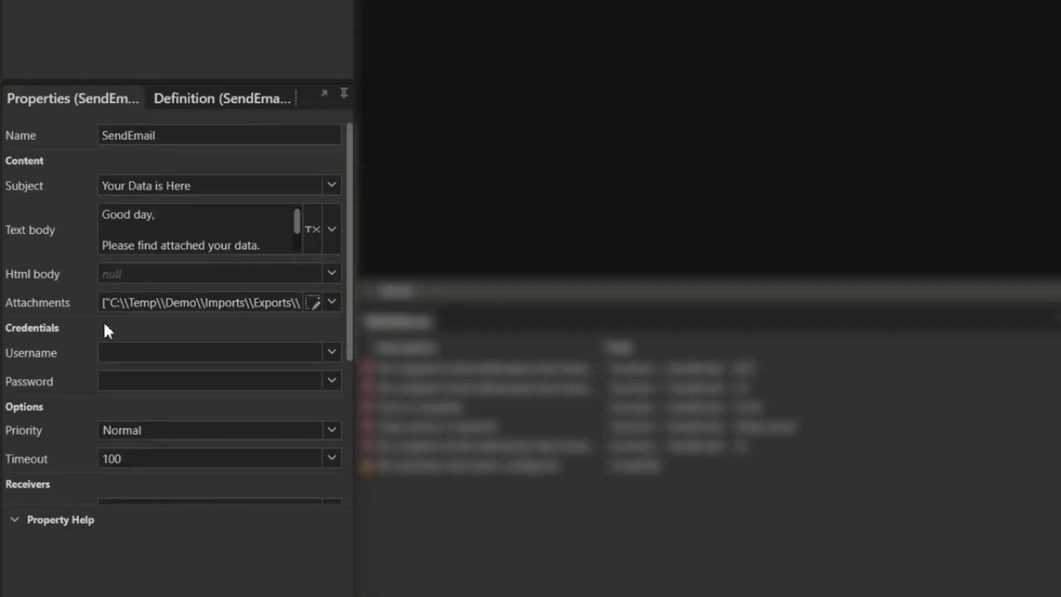
click(334, 352)
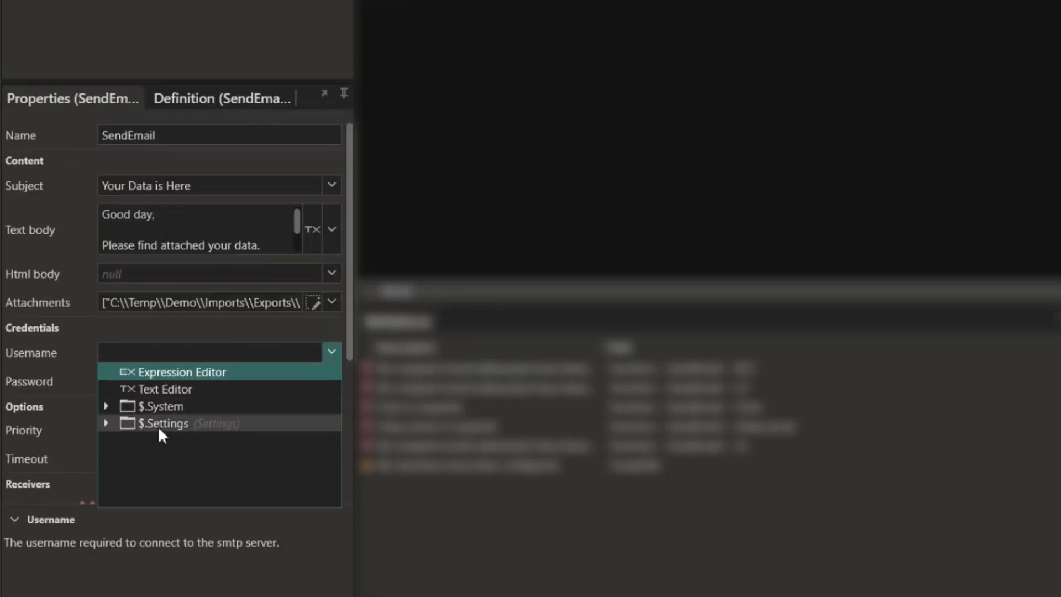
click(105, 425)
click(204, 508)
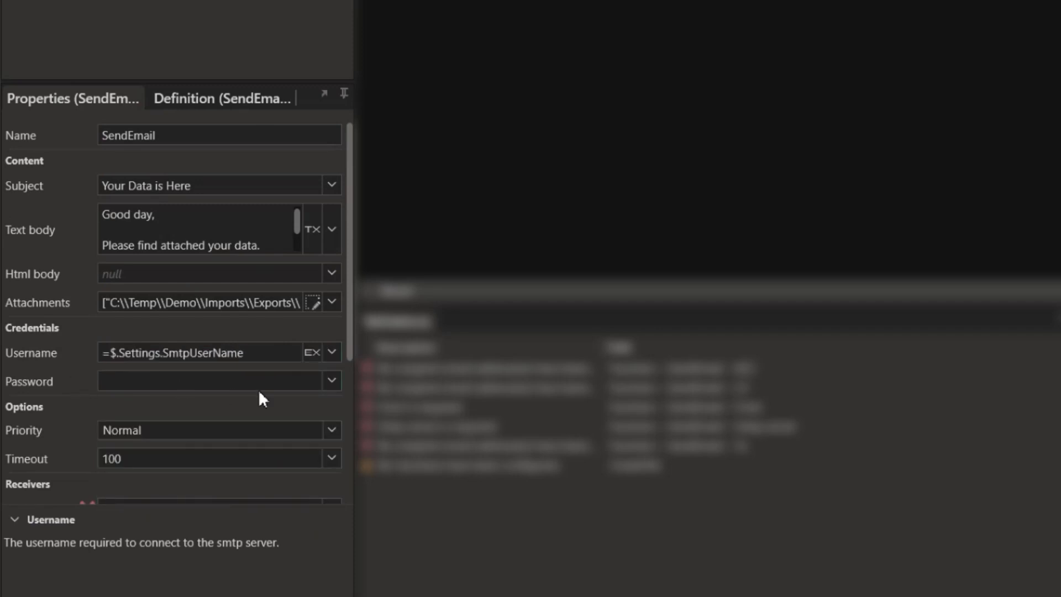
click(257, 387)
click(128, 452)
click(173, 503)
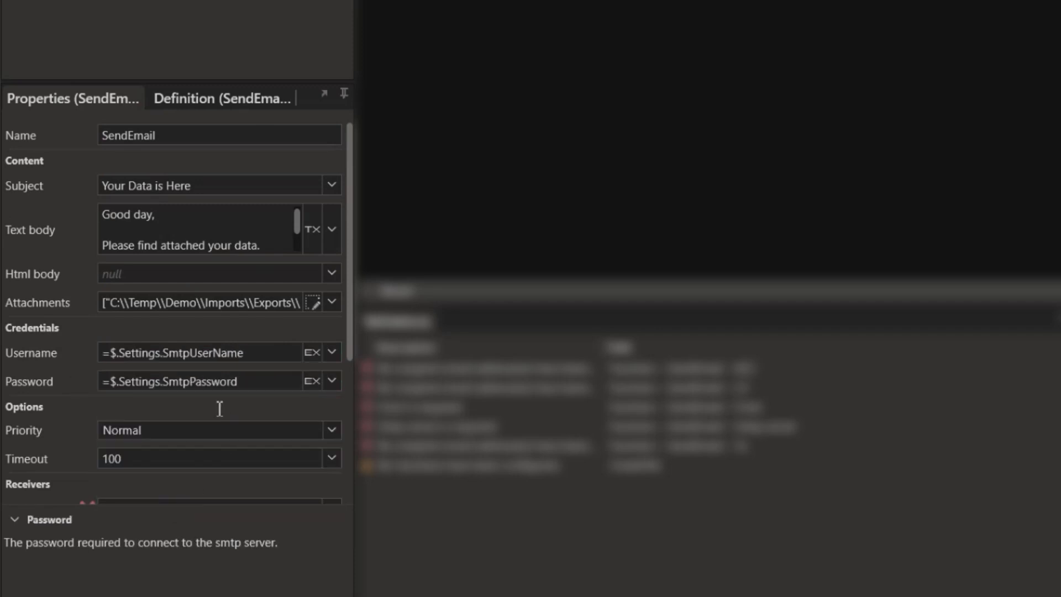
- Paste the recipient's Gmail address into the To field
scroll(134, 332, down, 2)
scroll(166, 369, down, 2)
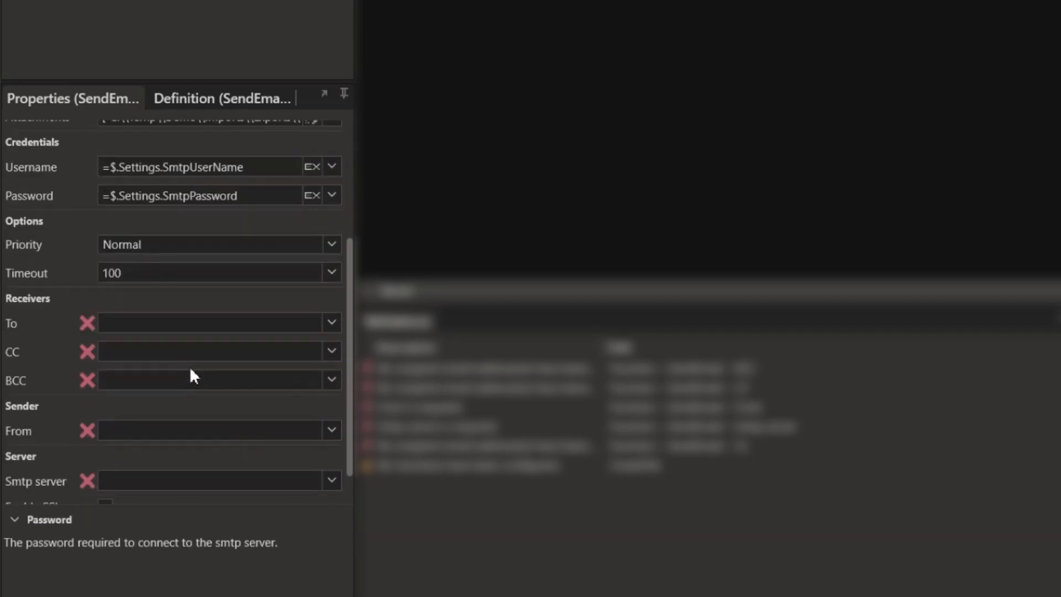
click(176, 331)
key(ctrl+v)
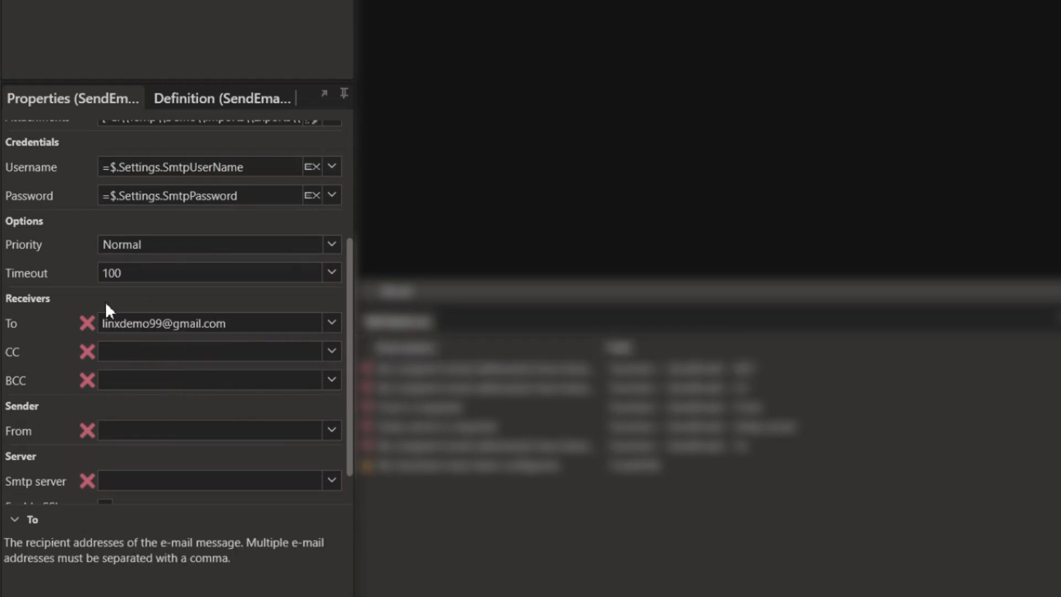
click(332, 322)
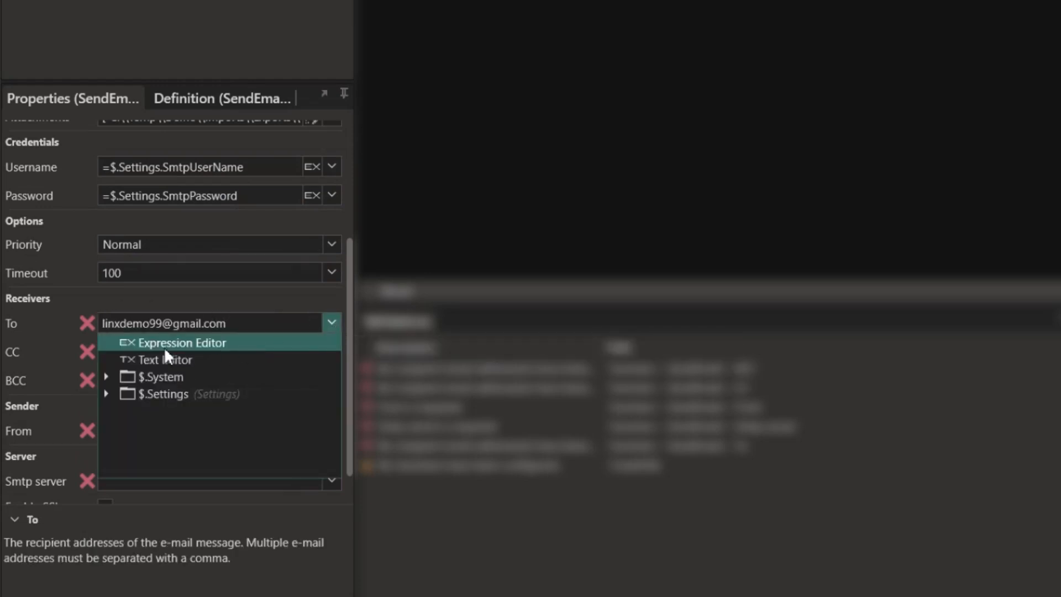
click(332, 324)
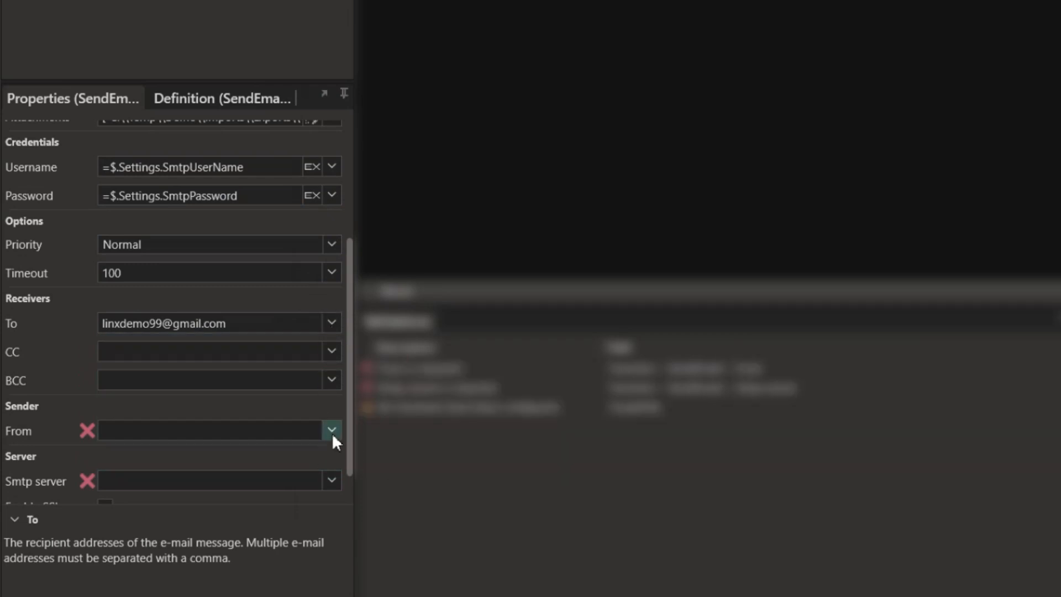
- Set From to SmtpFromEmailAddress, server to SmtpHost, Port to SMTPPort, and enable SSL
scroll(334, 435, down, 1)
click(333, 388)
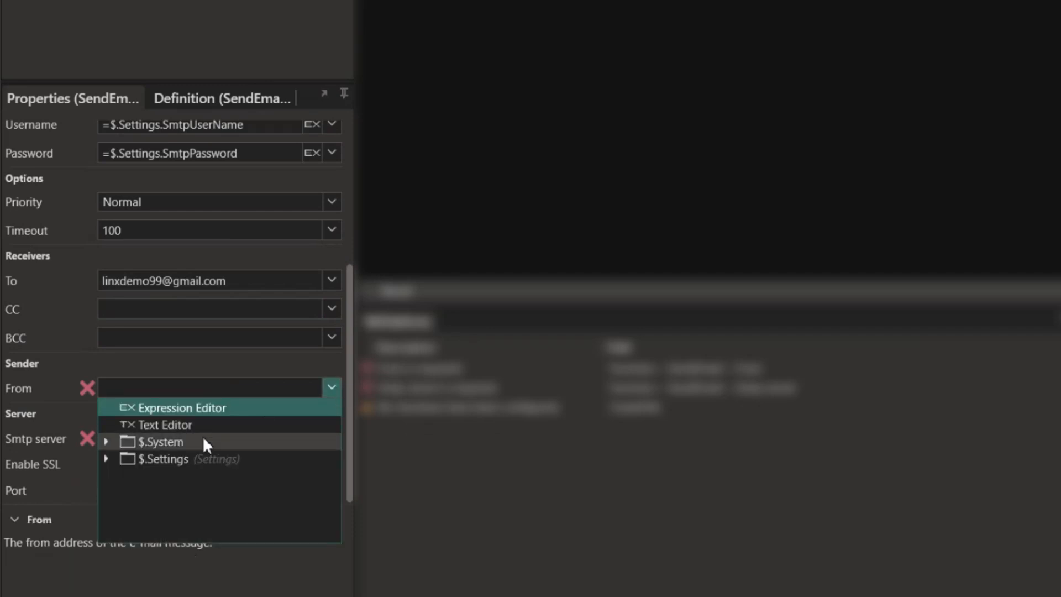
click(105, 458)
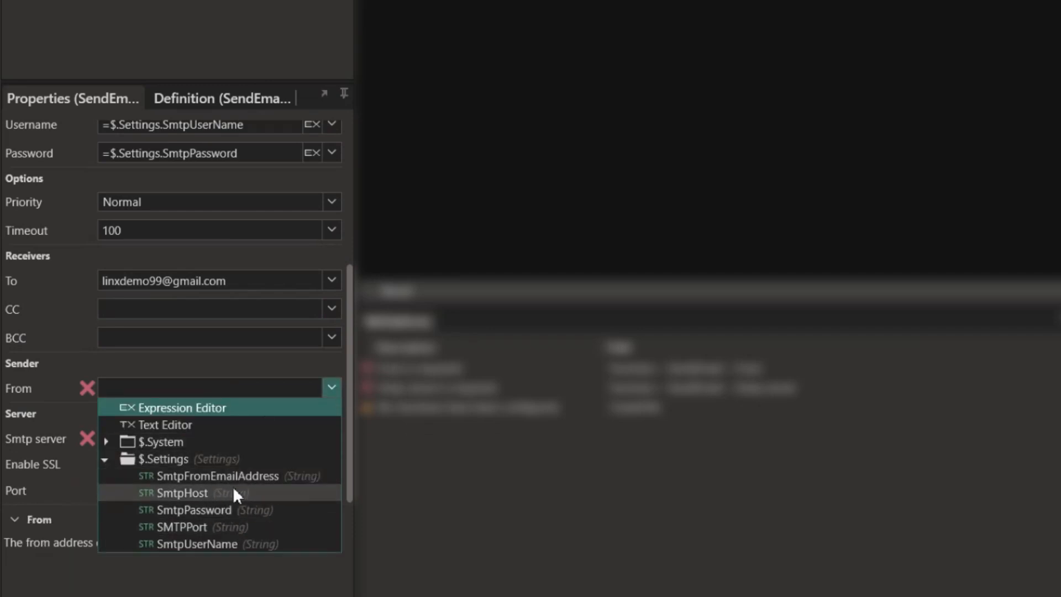
click(221, 476)
click(248, 437)
click(105, 508)
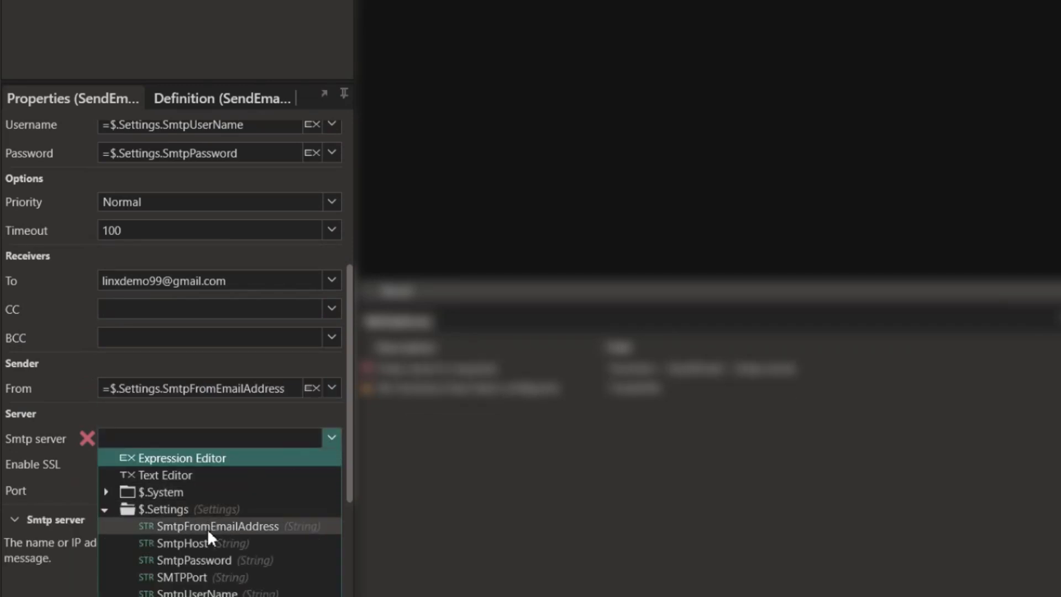
click(202, 542)
click(106, 465)
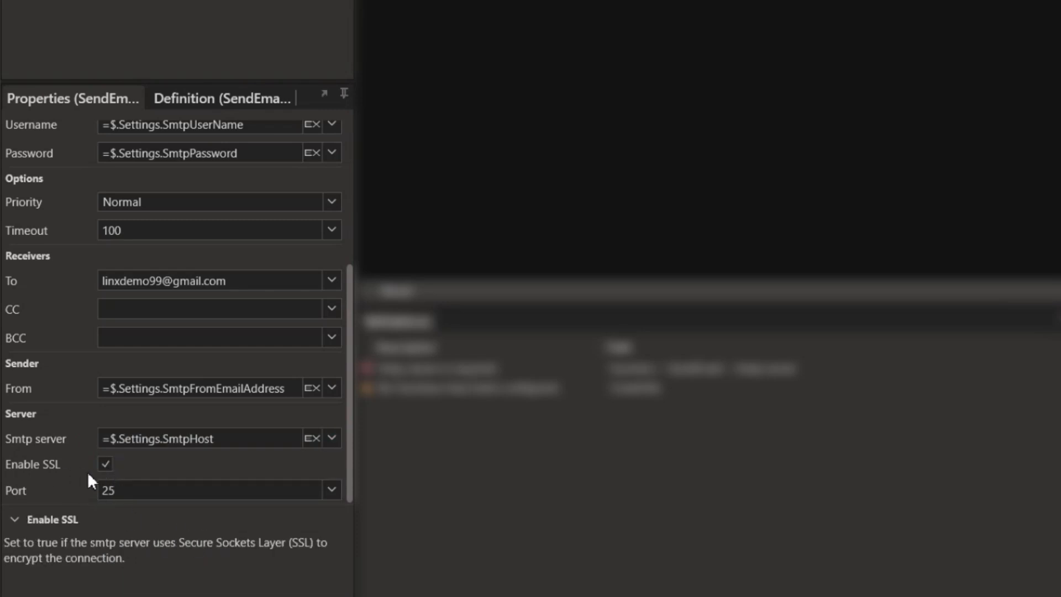
click(331, 488)
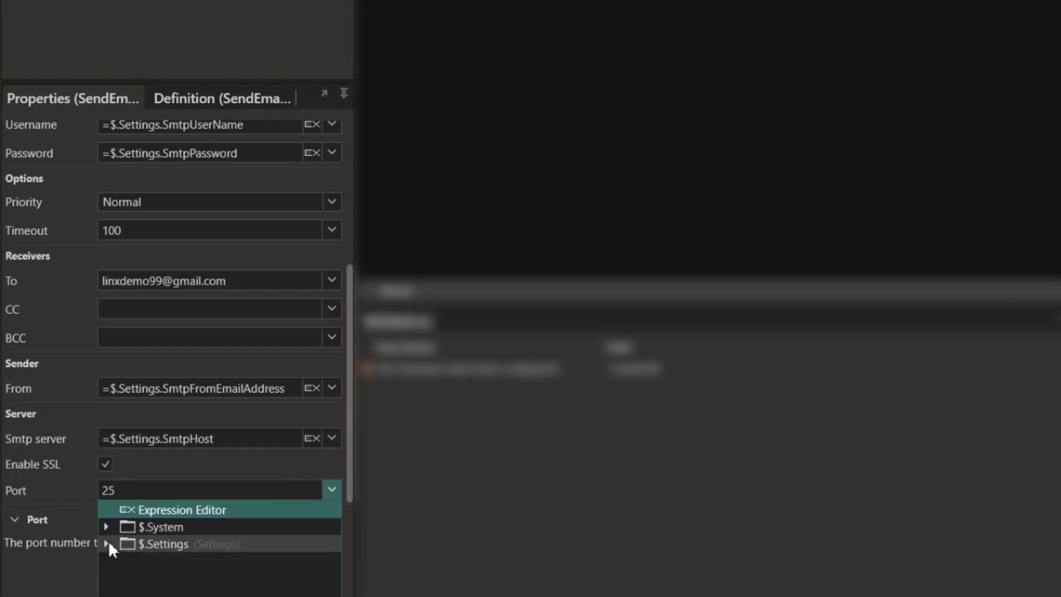
click(105, 543)
click(202, 596)
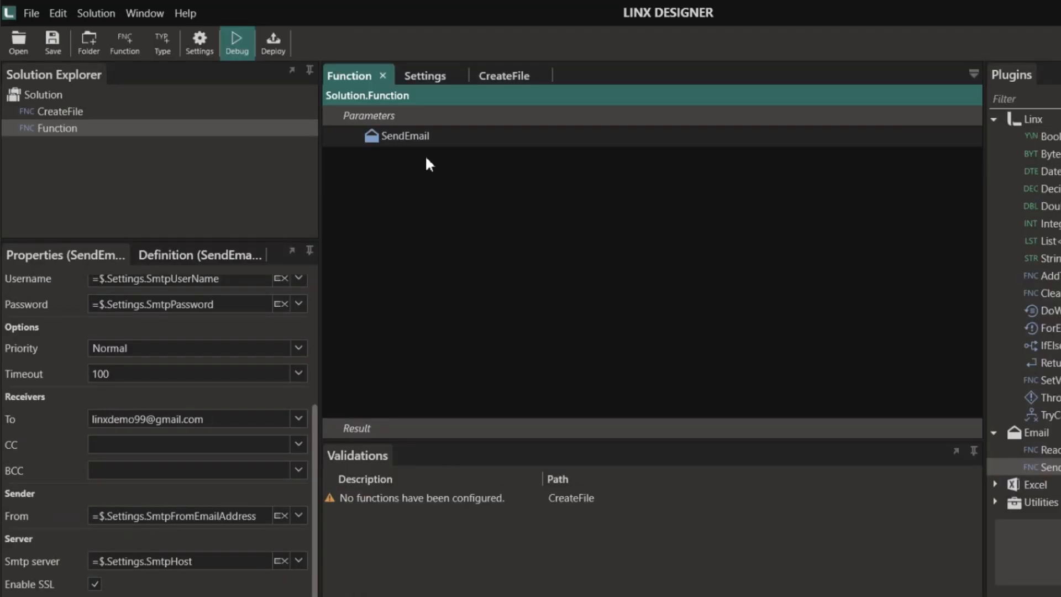
click(406, 141)
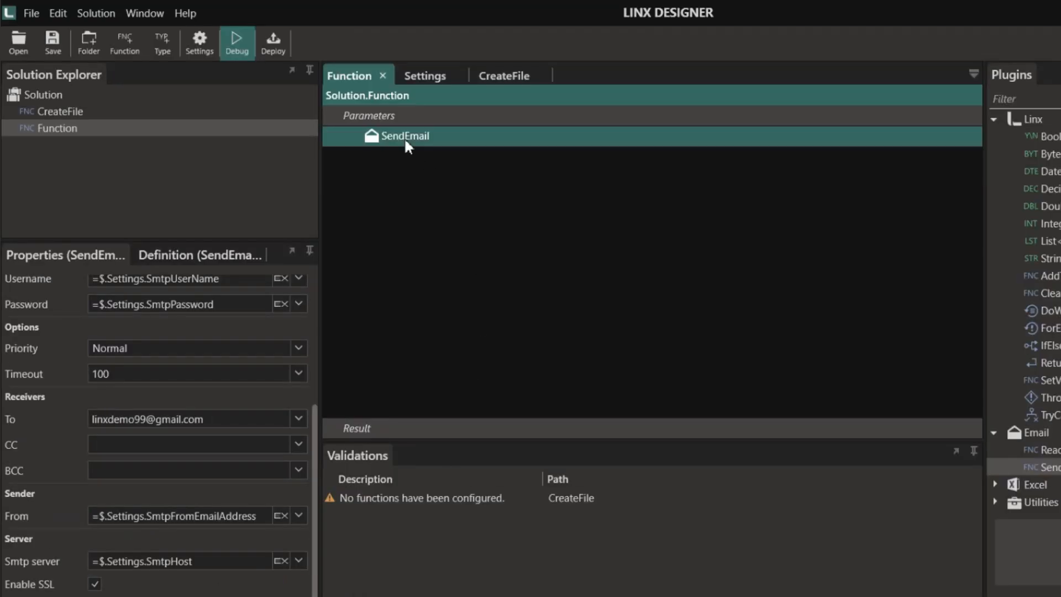
- Put a breakpoint on SendEmail and debug-run Function through the send
right_click(389, 141)
click(422, 153)
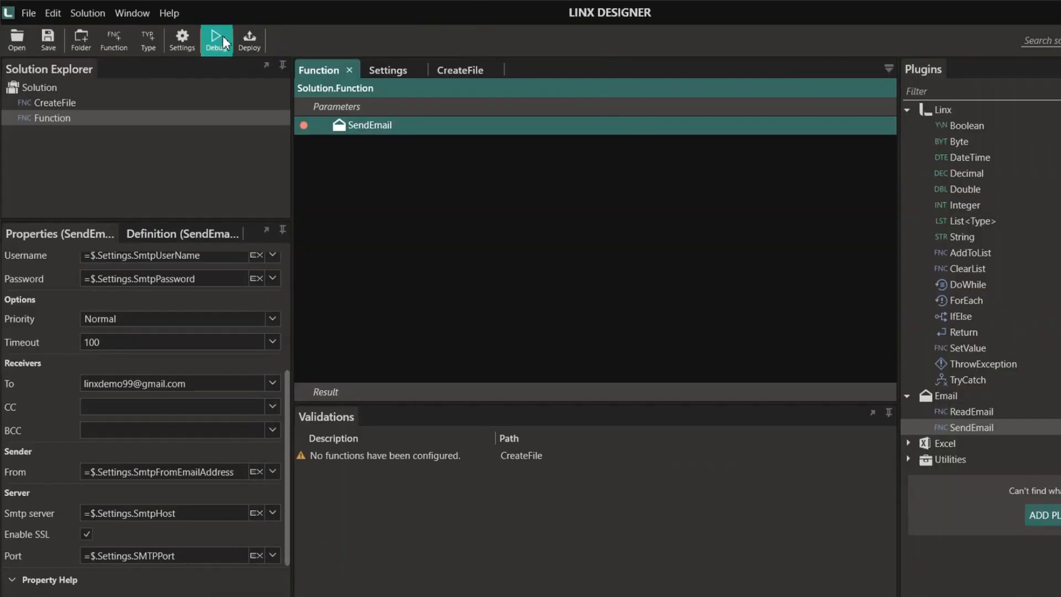
click(223, 40)
click(19, 39)
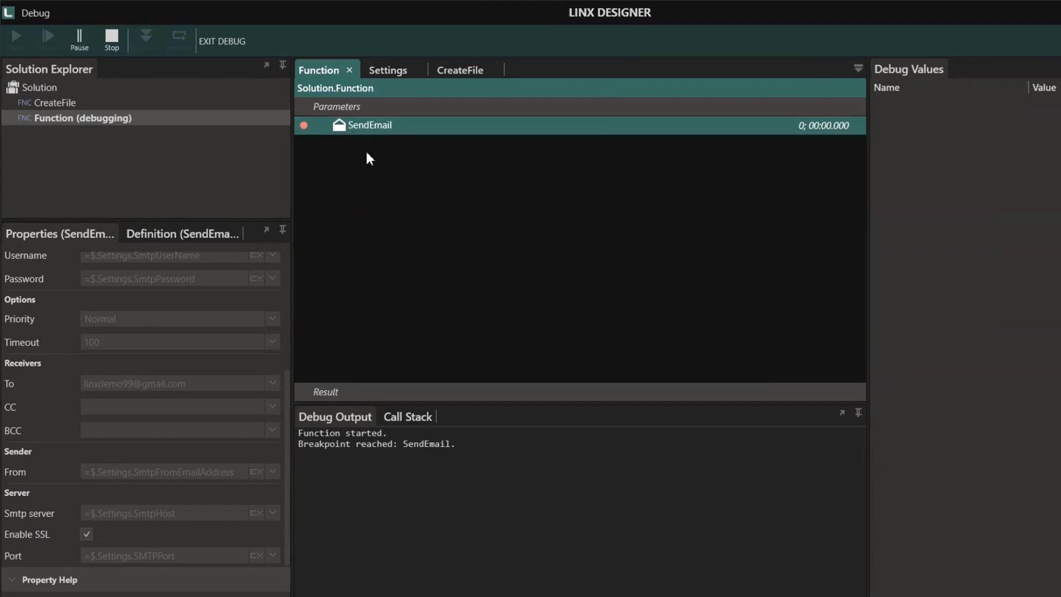
click(652, 595)
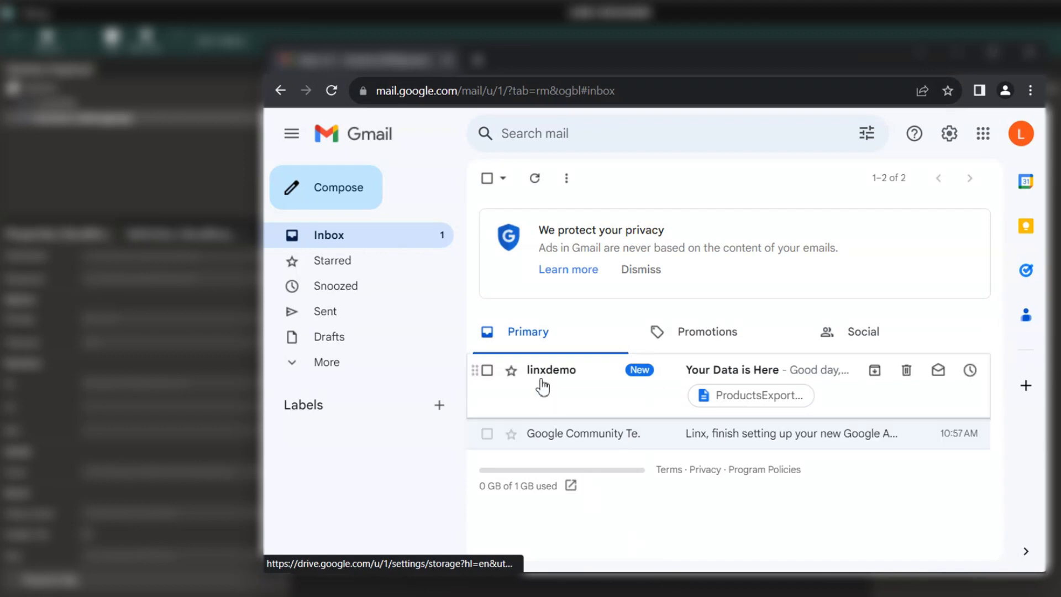
- Check 'Your Data is Here' arrived in Gmail, then stop and exit debugging
click(587, 389)
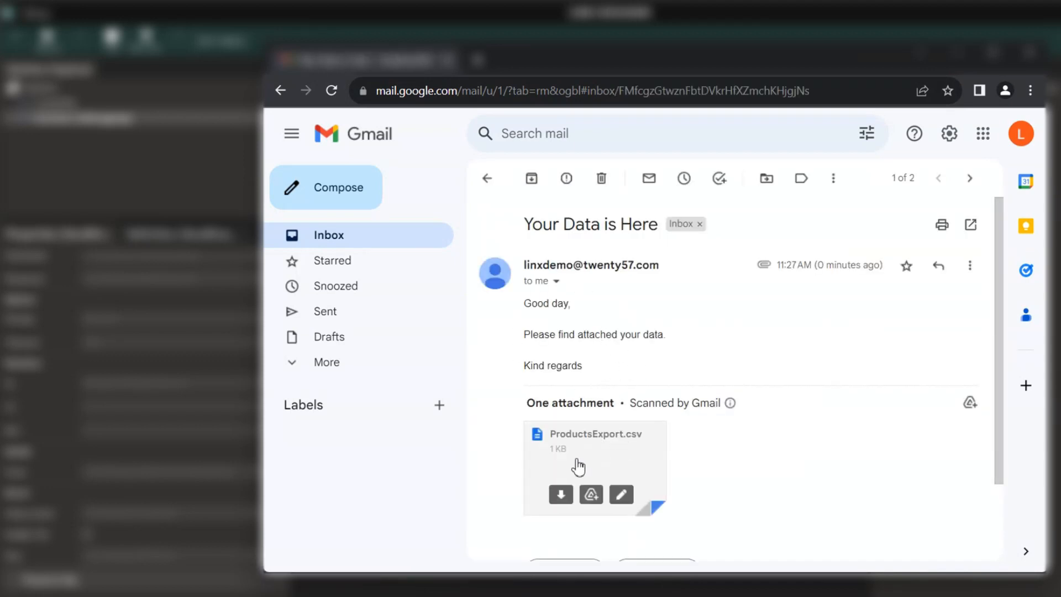
click(433, 23)
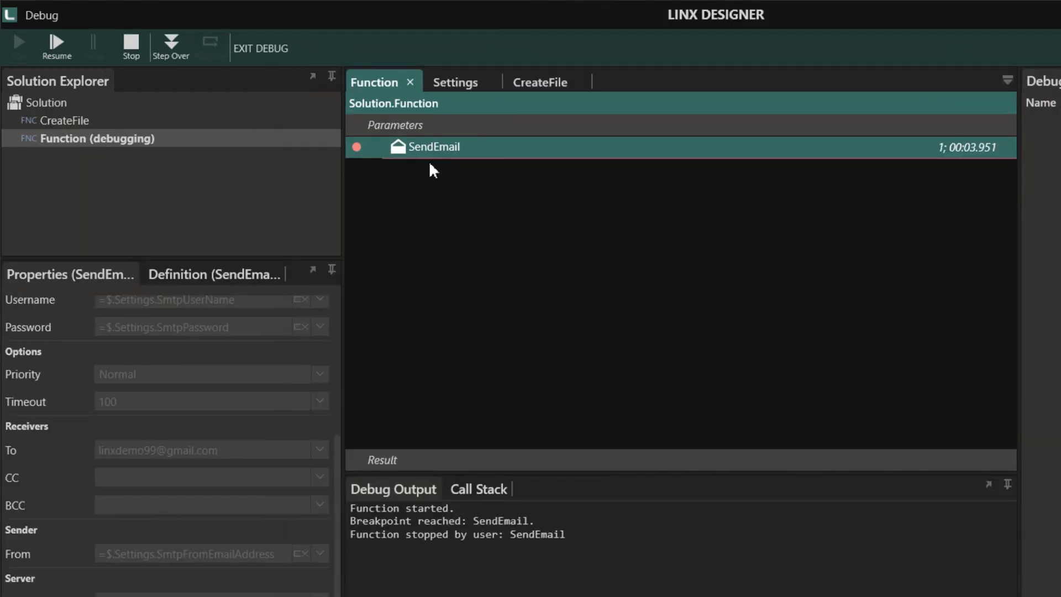
click(130, 59)
click(284, 49)
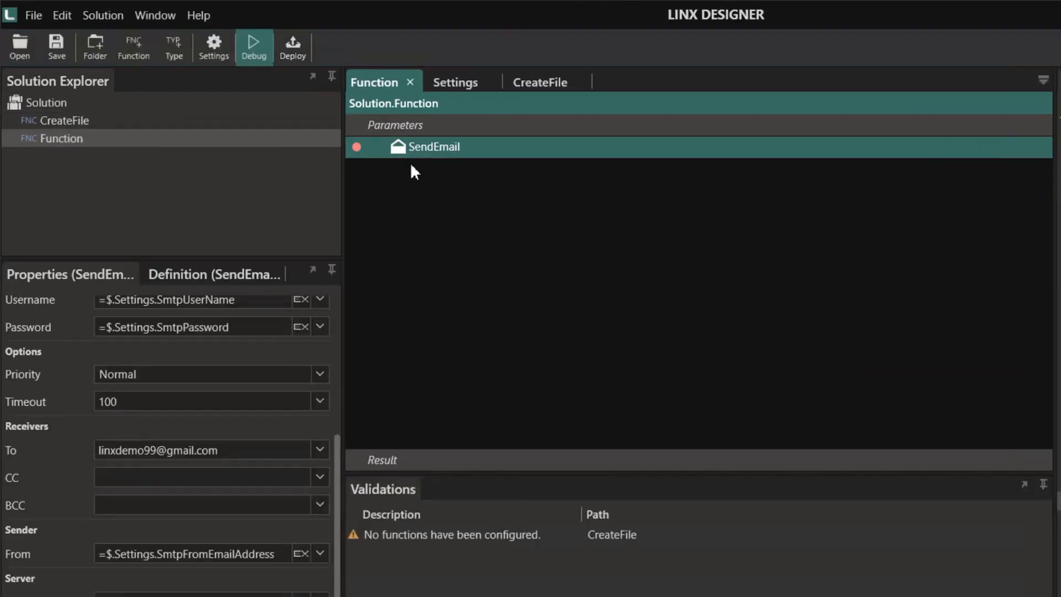
- Add CreateFile to the function and search the plugin catalogue for 'data'
drag(50, 122, 424, 151)
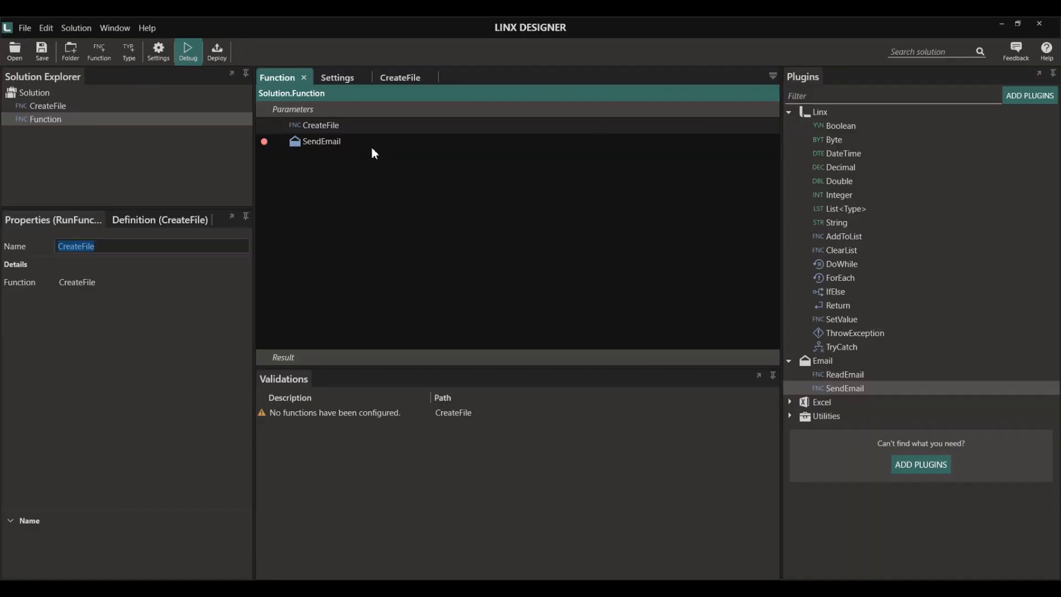
click(1030, 96)
text(df)
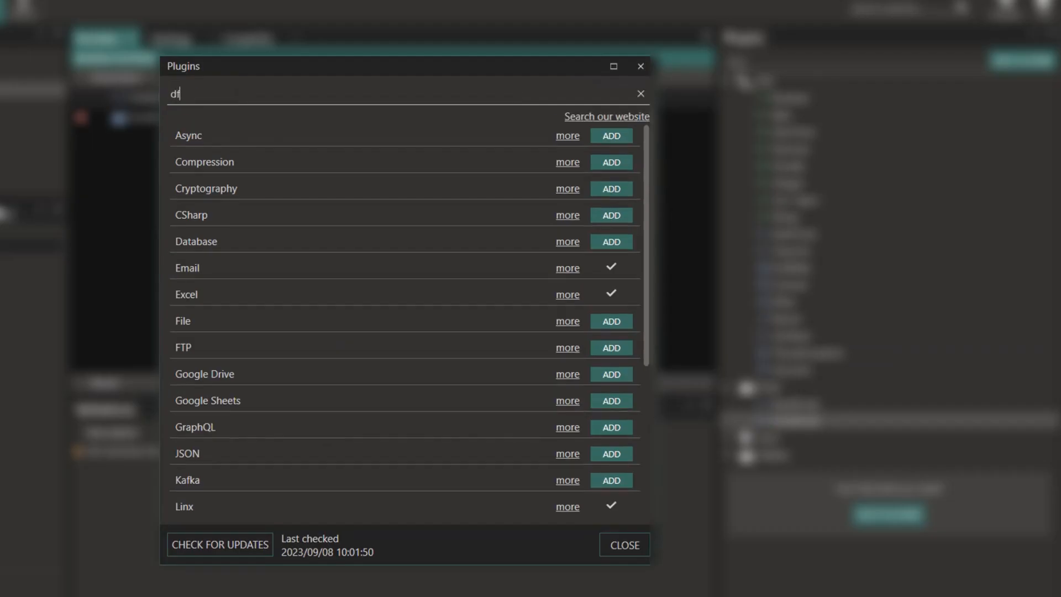
key(BackSpace)
text(ata)
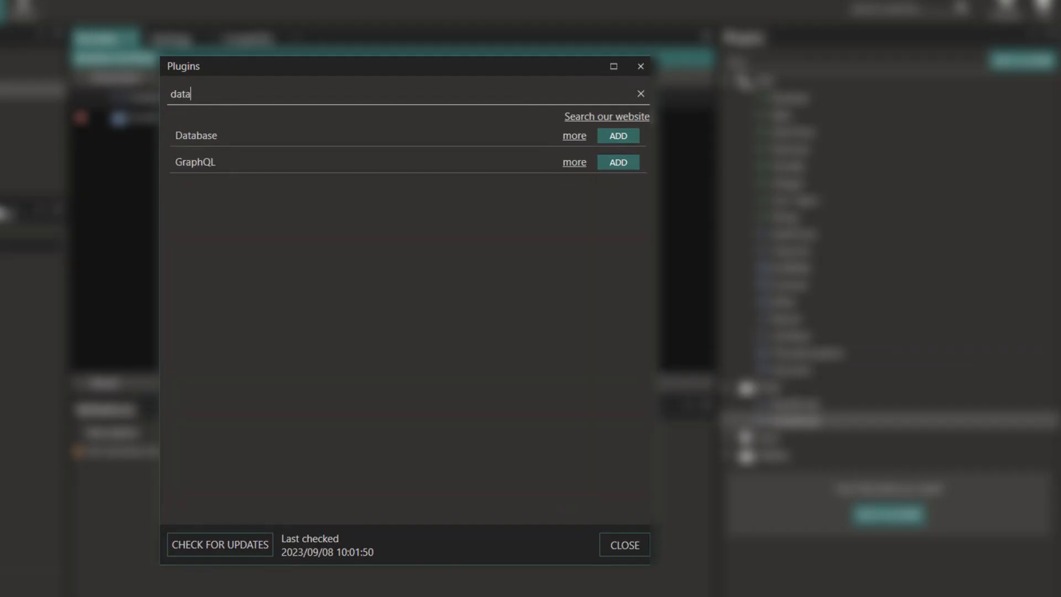
- Install the Database plugin and insert ExecuteSQL between CreateFile and SendEmail
click(607, 135)
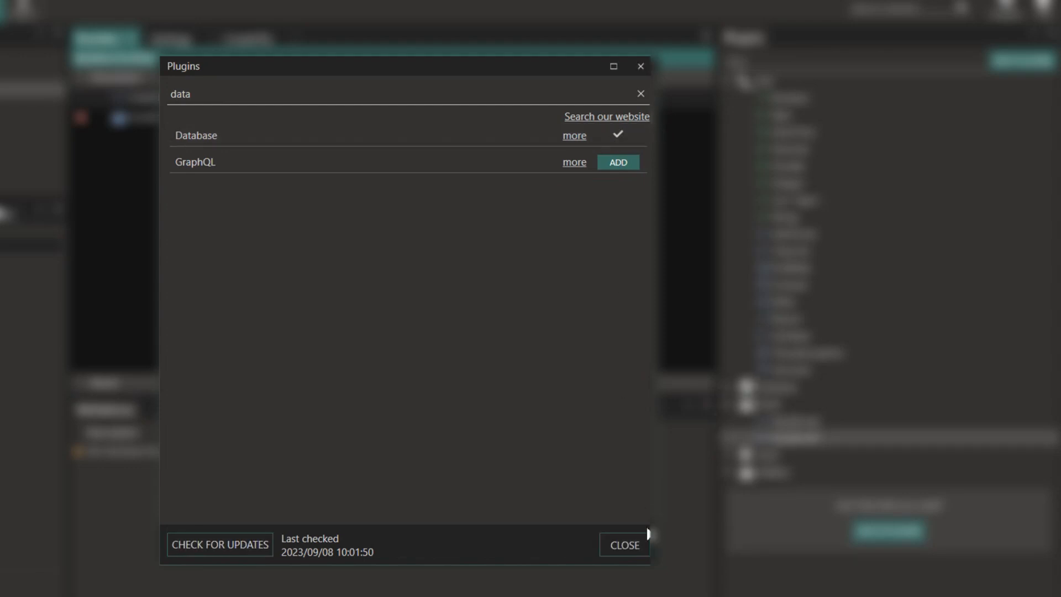
click(646, 534)
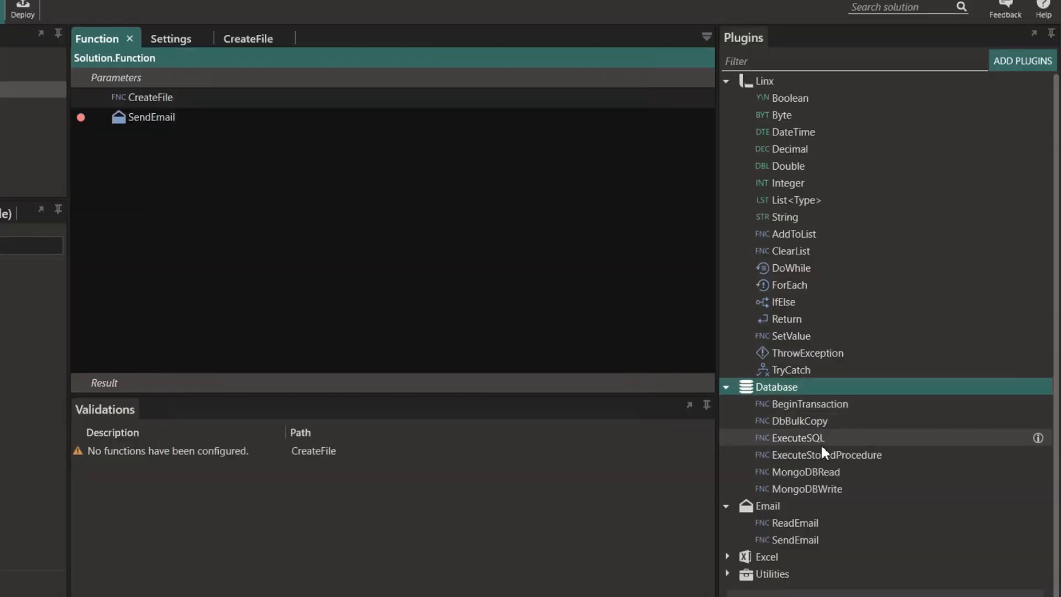
drag(820, 442, 177, 116)
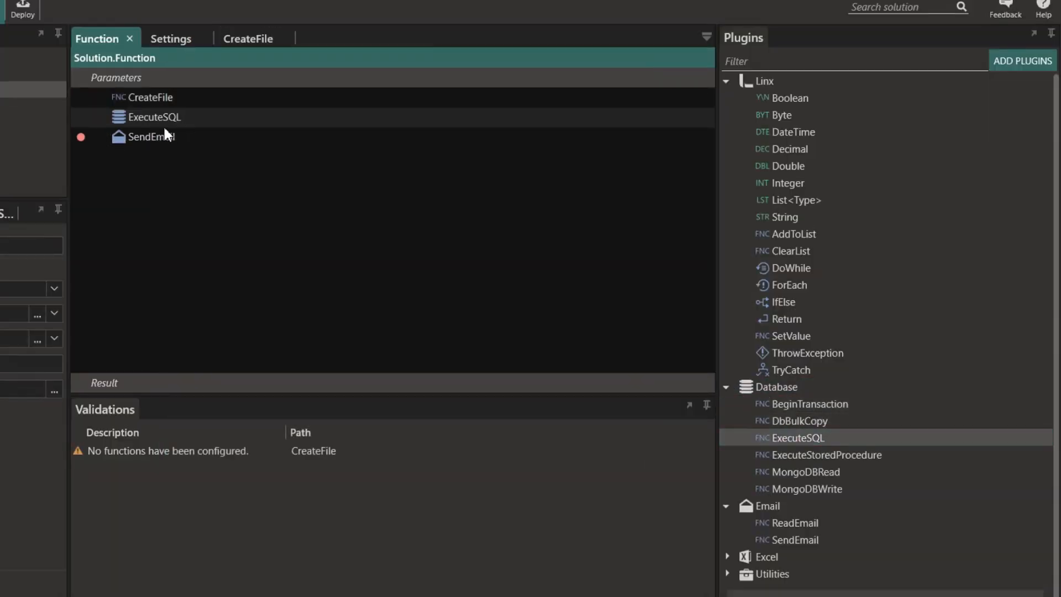